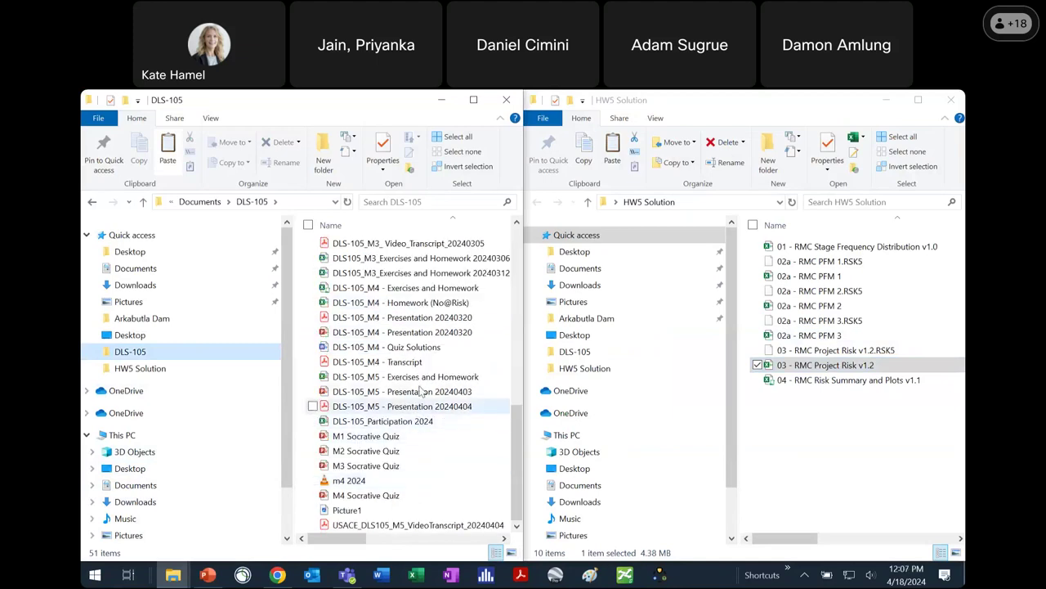
Step: Open the DLS-105_M5 - Exercises and Homework workbook, return its folder window to RMC QRAcalcs, and maximize the workbook
left_click(423, 377)
double_click(422, 379)
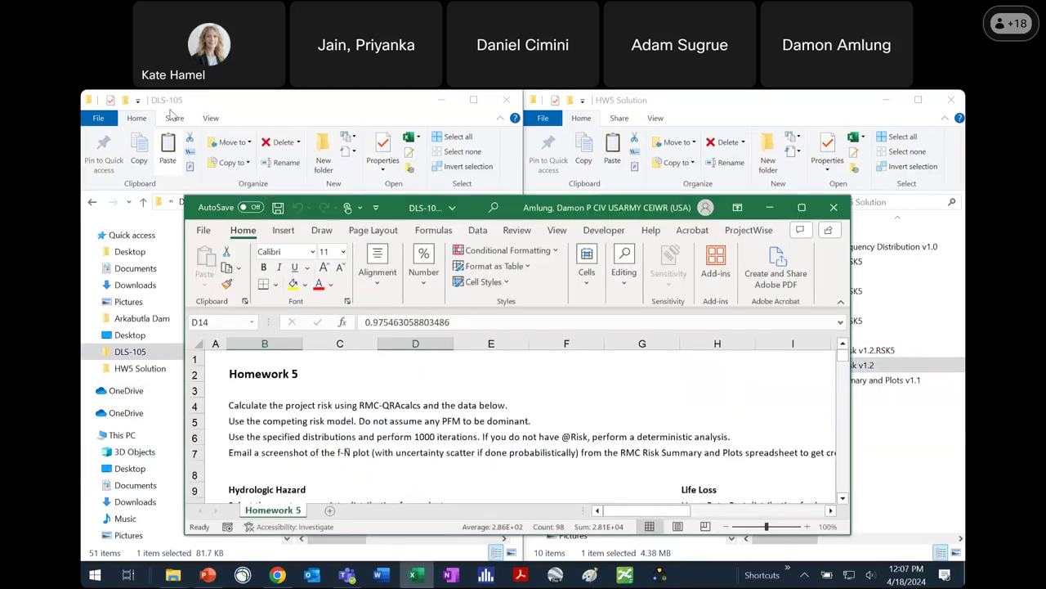
left_click(208, 107)
left_click(94, 202)
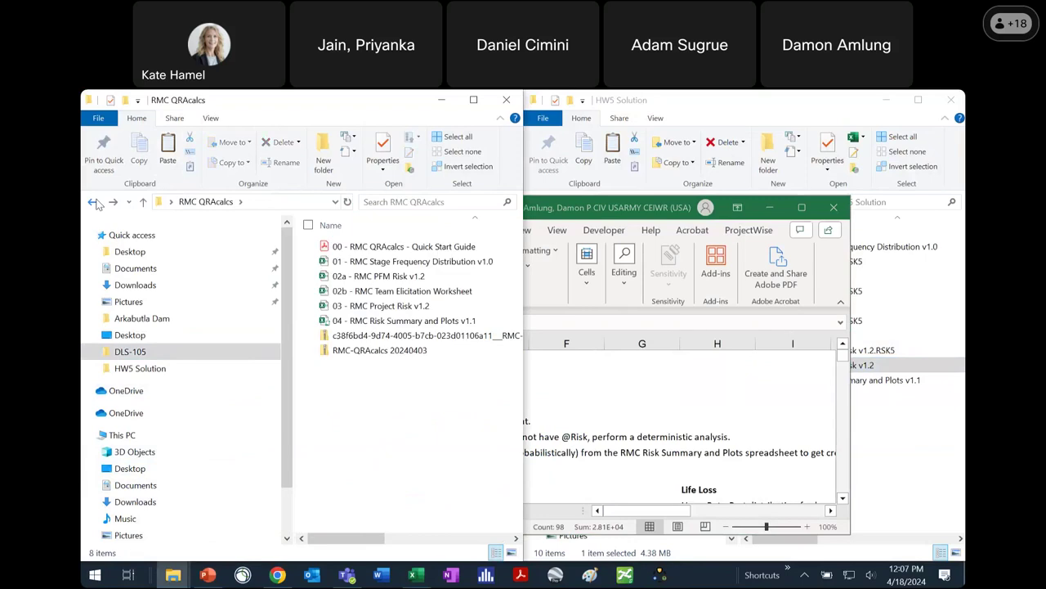
left_click(416, 575)
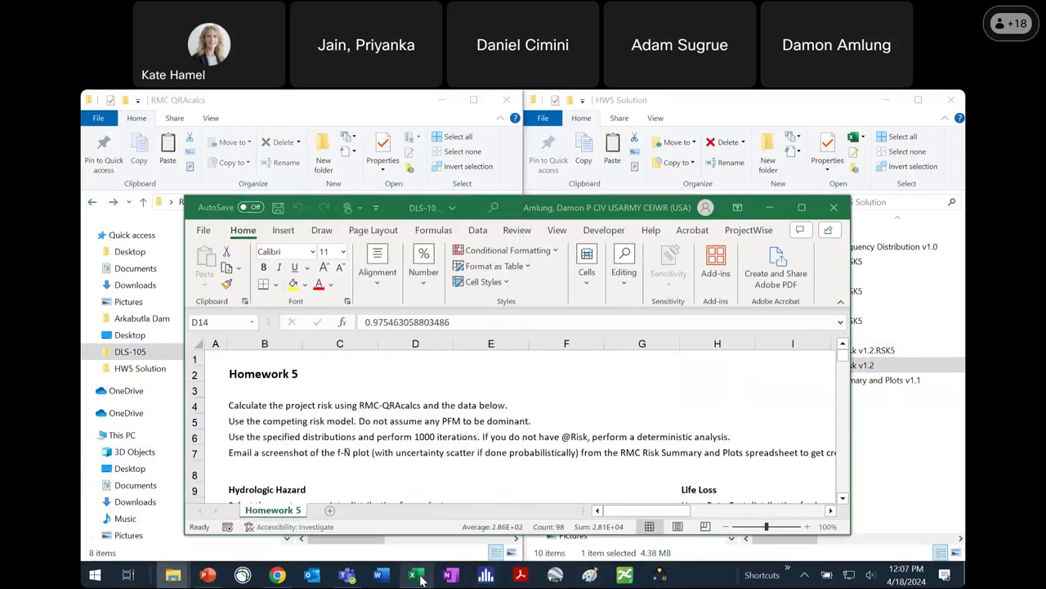
double_click(611, 210)
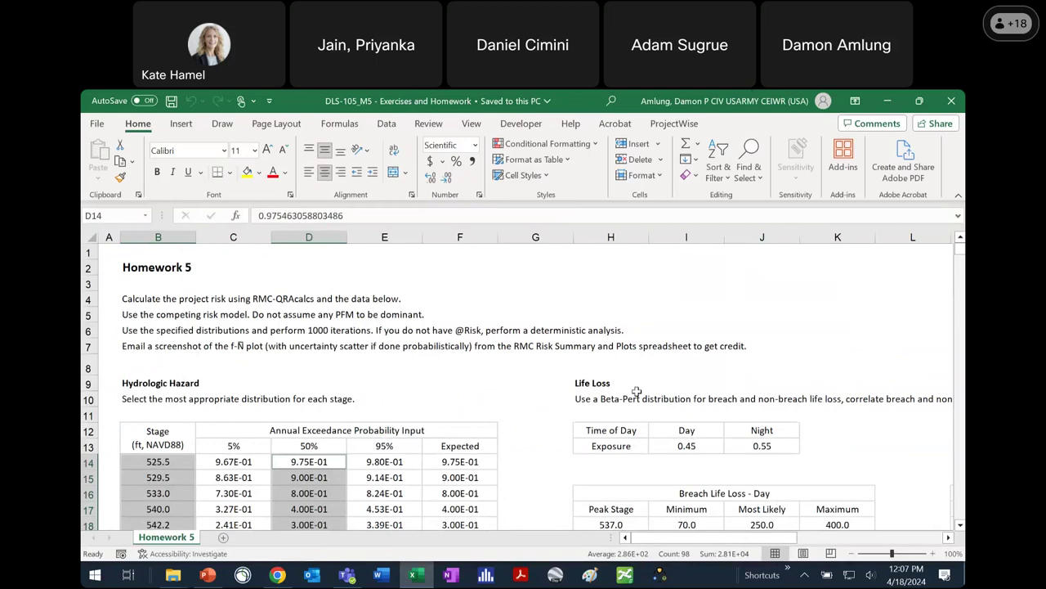
left_click(673, 299)
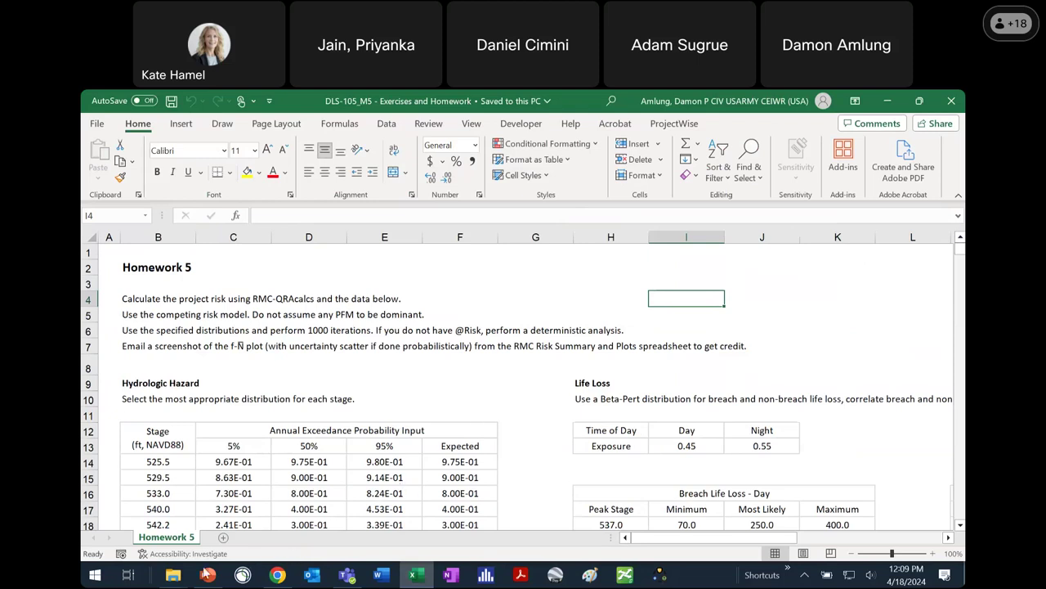
left_click(175, 575)
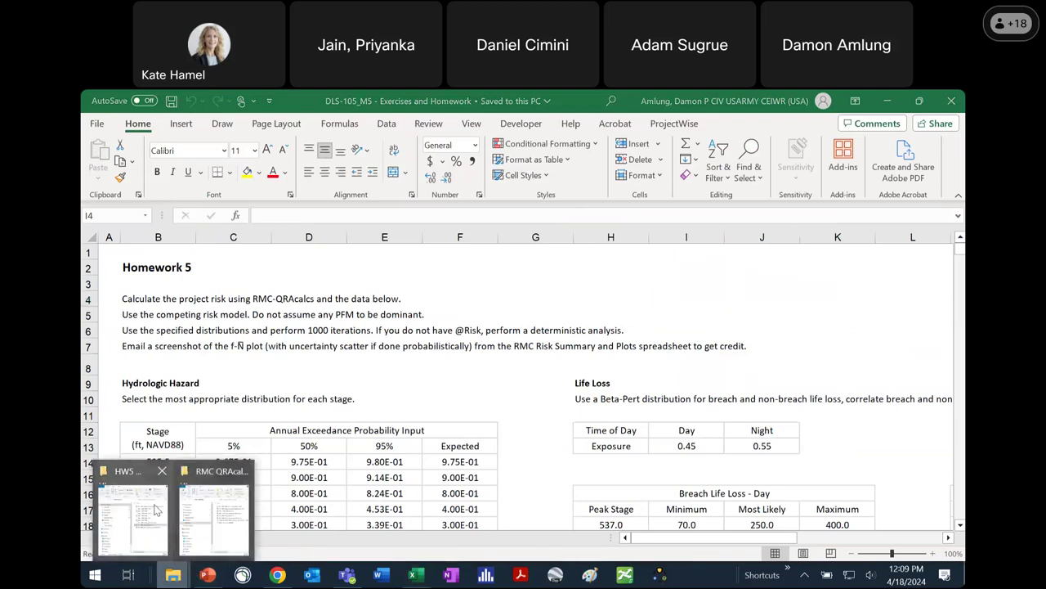
left_click(226, 513)
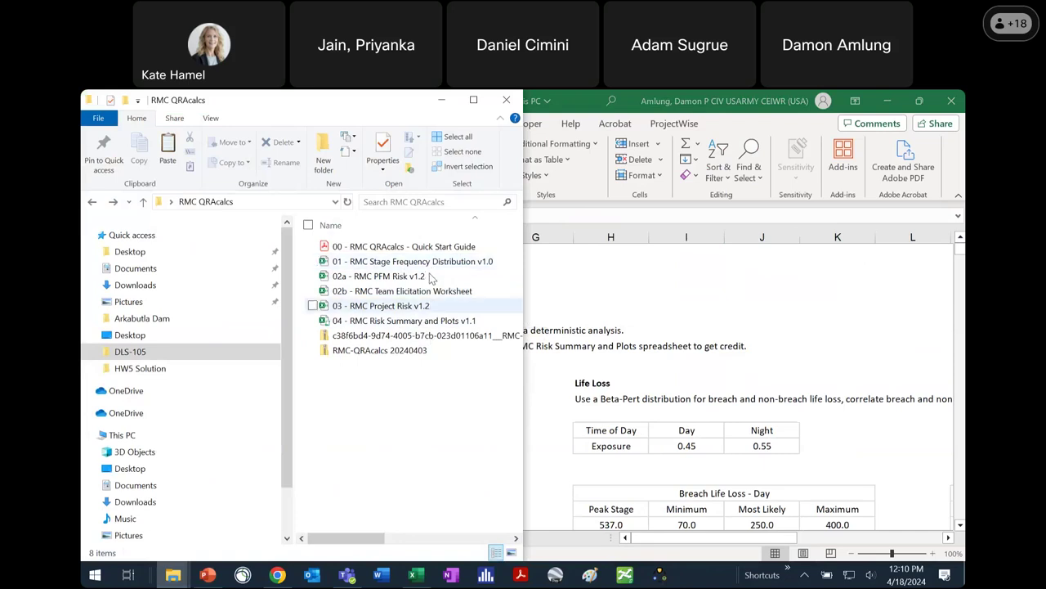
left_click(485, 575)
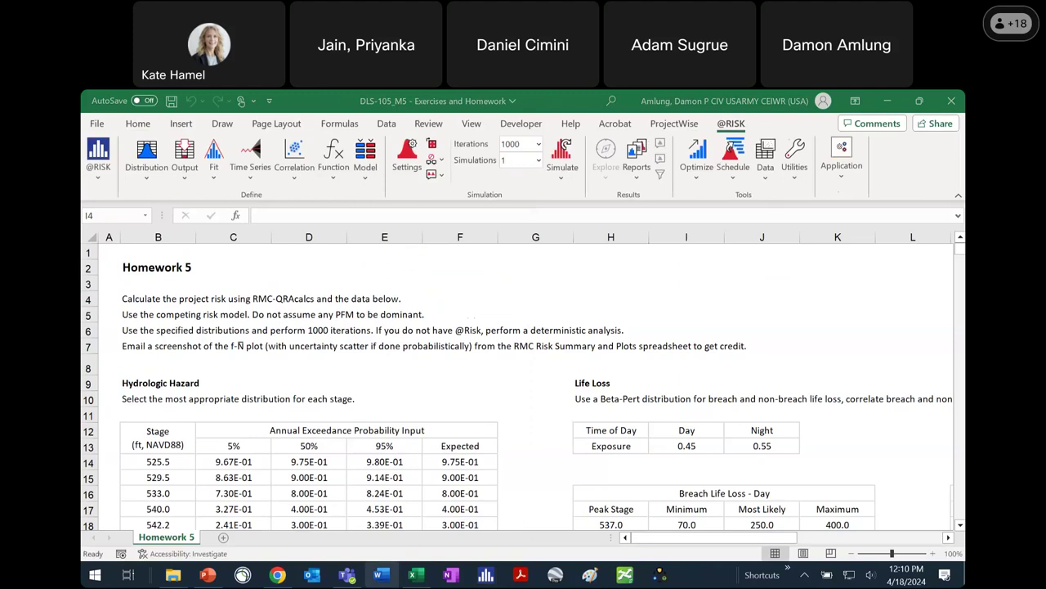
Step: Open the 01 - RMC Stage Frequency Distribution v1.0 workbook from the RMC QRAcalcs folder and go to its Stage Frequency Inputs sheet
mouse_move(173, 573)
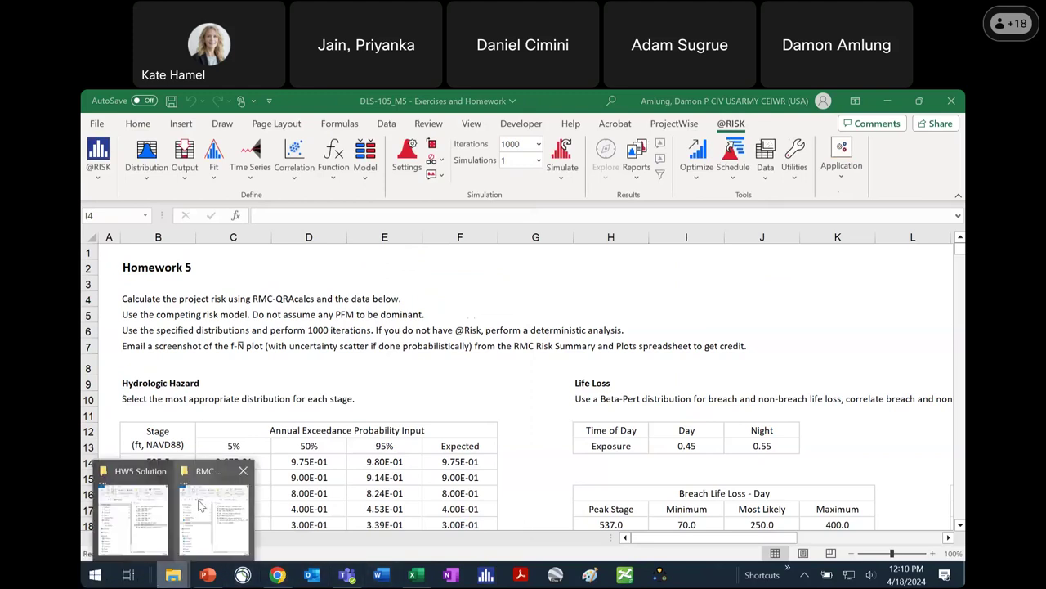
left_click(199, 506)
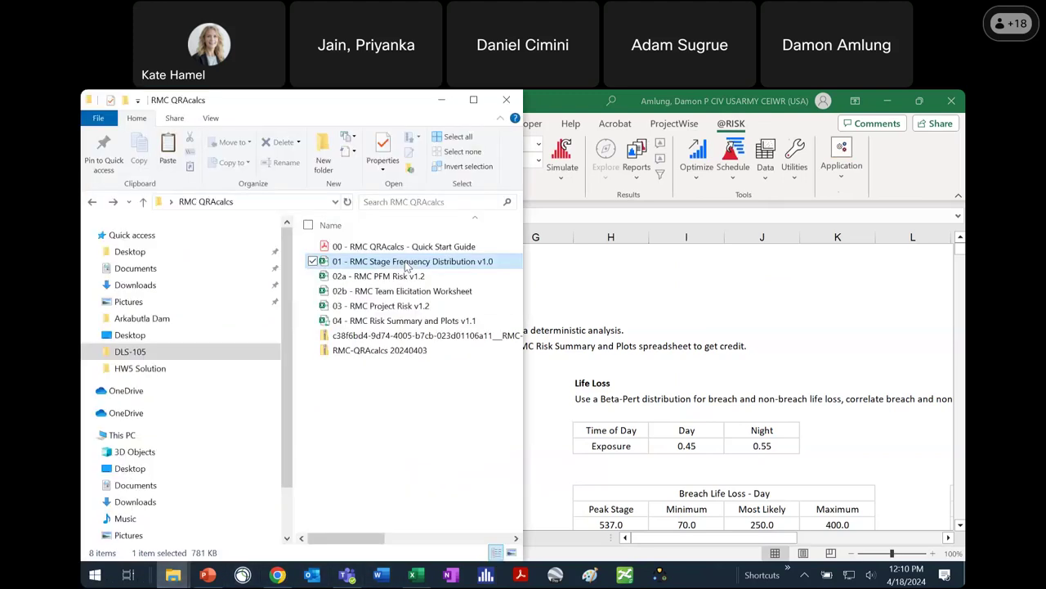
key("alt+Tab")
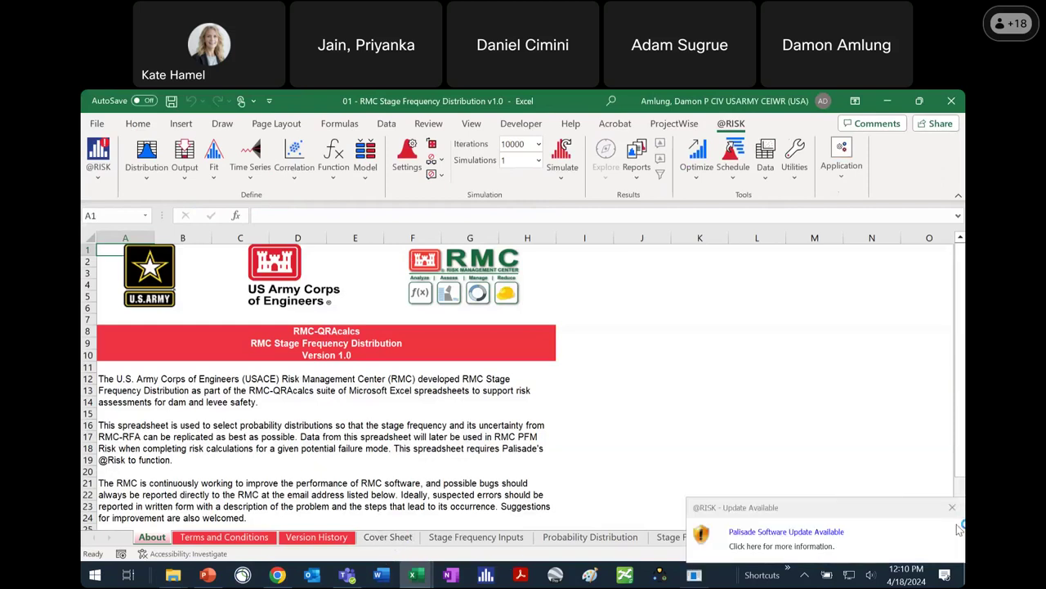
left_click(952, 507)
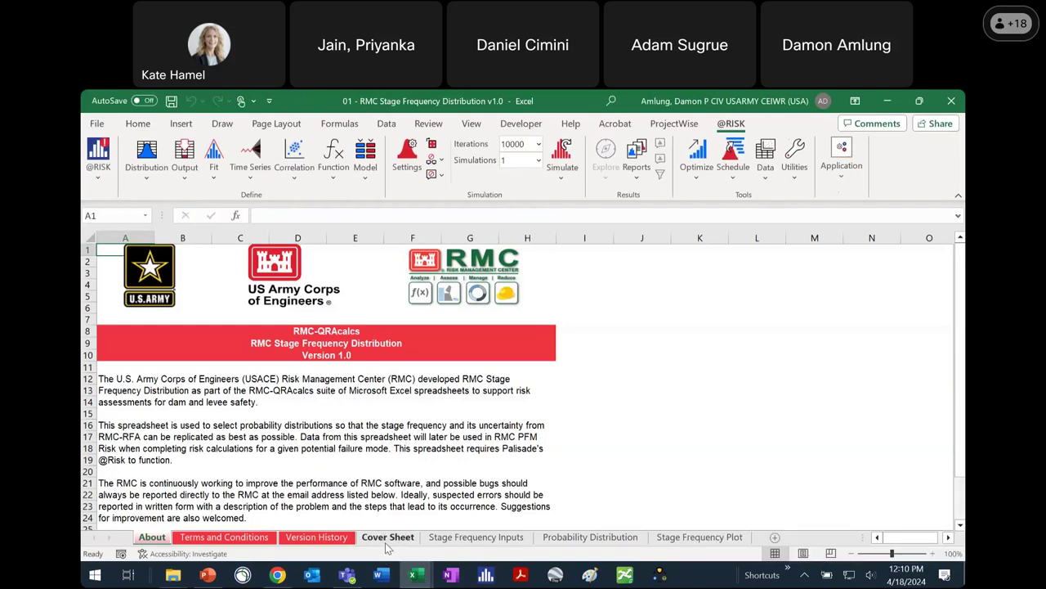
left_click(387, 538)
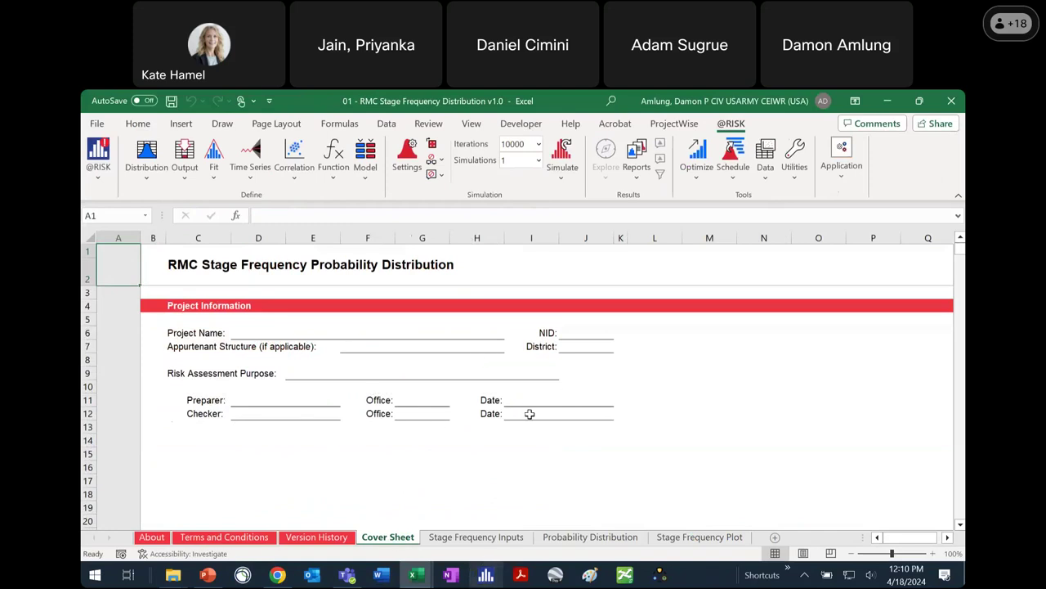
left_click(487, 541)
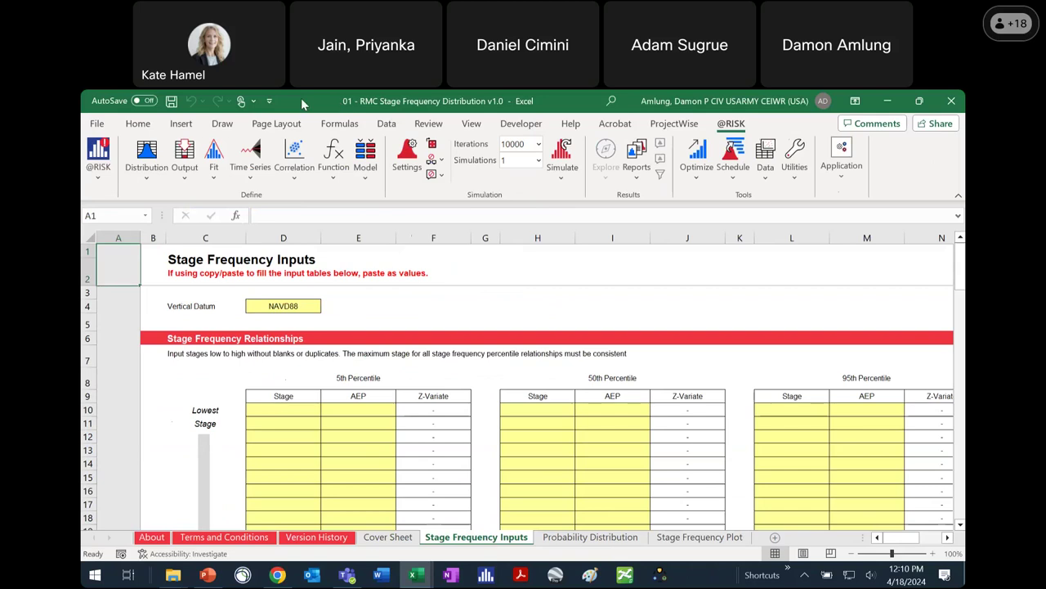
Step: Arrange the homework and stage frequency workbooks side by side at 80% zoom, giving the stage frequency workbook the wider share
key("super+Right")
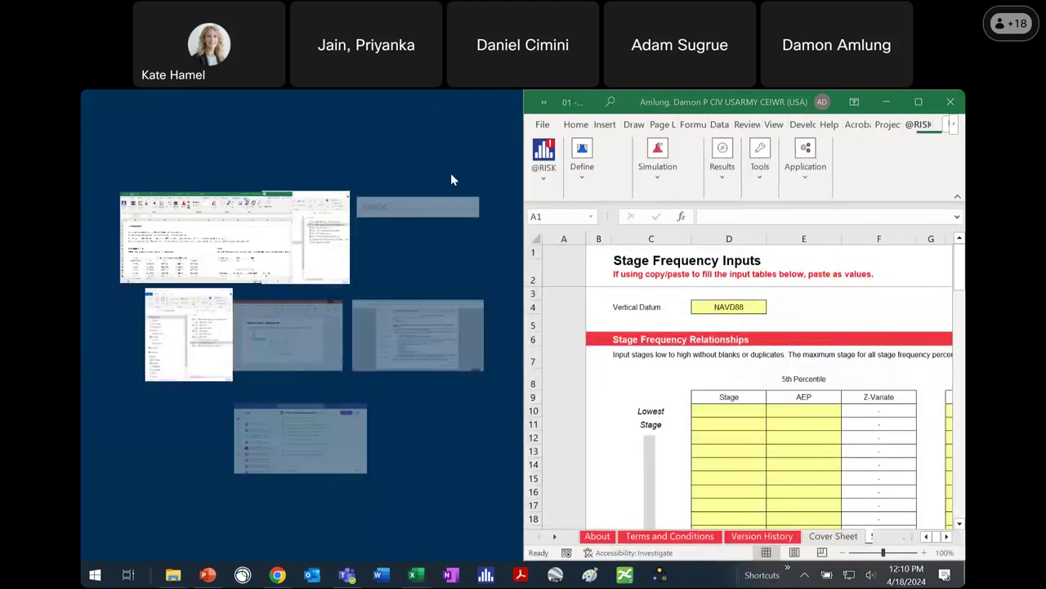
left_click(210, 219)
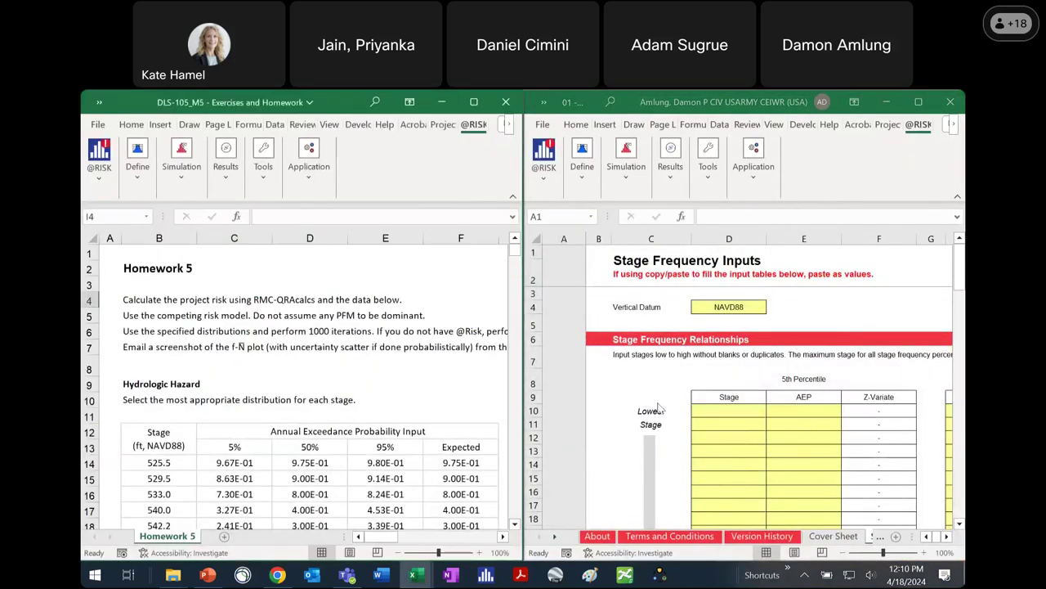
left_click(843, 552)
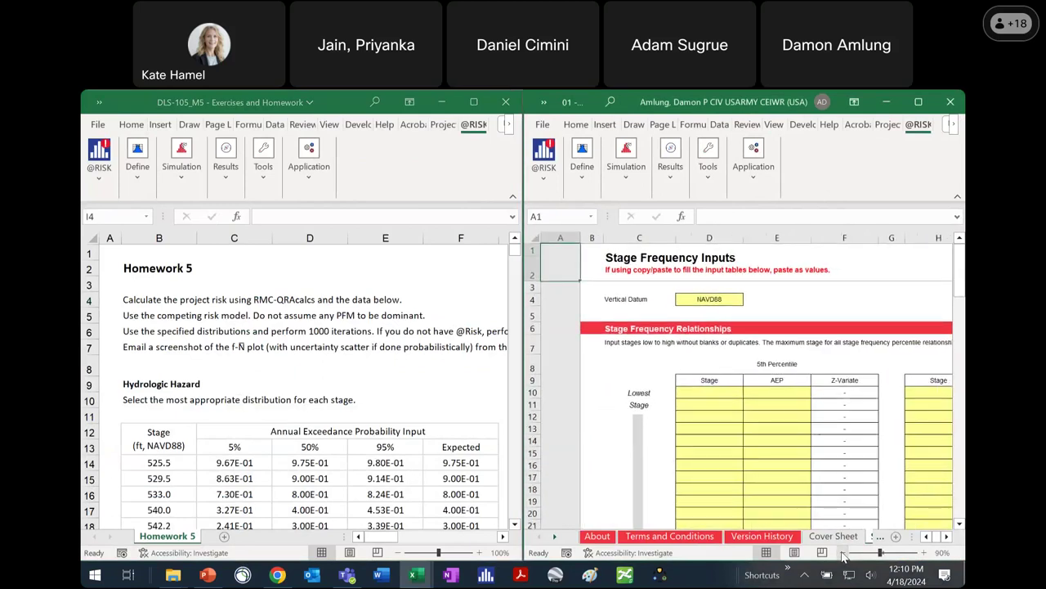
left_click(843, 552)
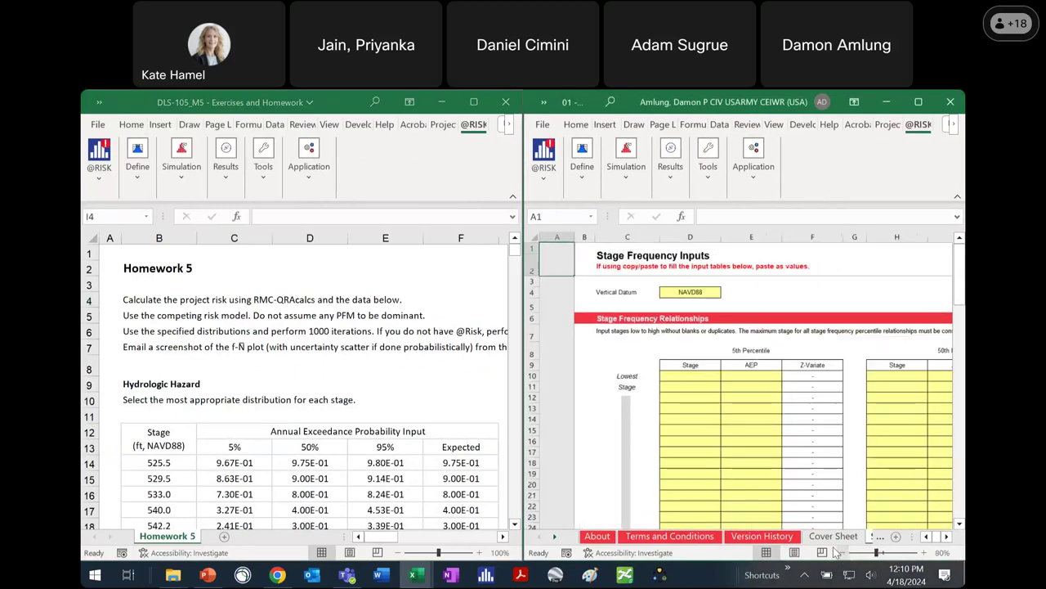
left_click(398, 554)
left_click(398, 554)
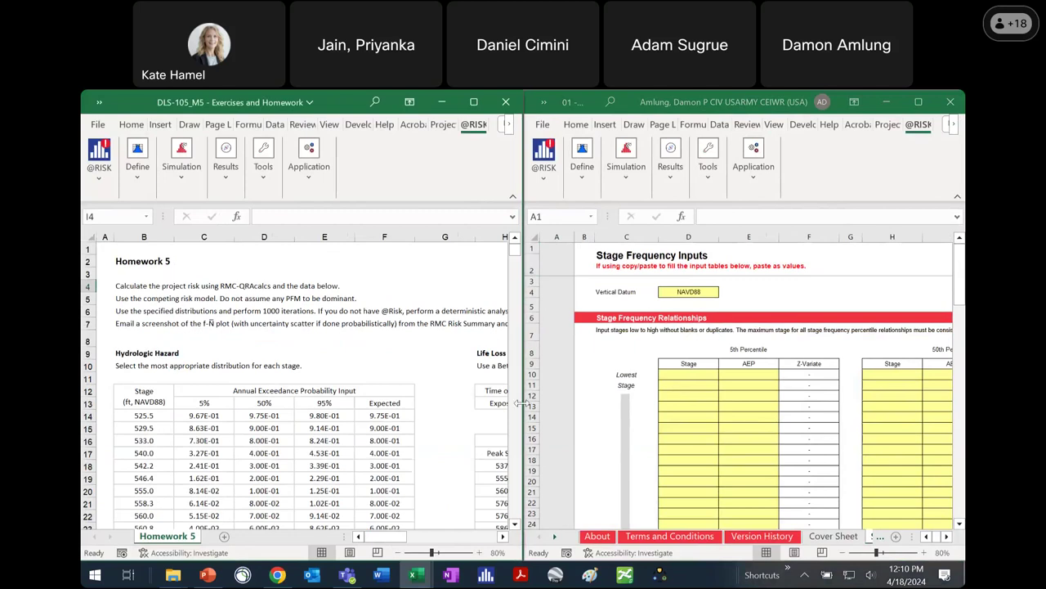
left_click_drag(520, 403, 398, 413)
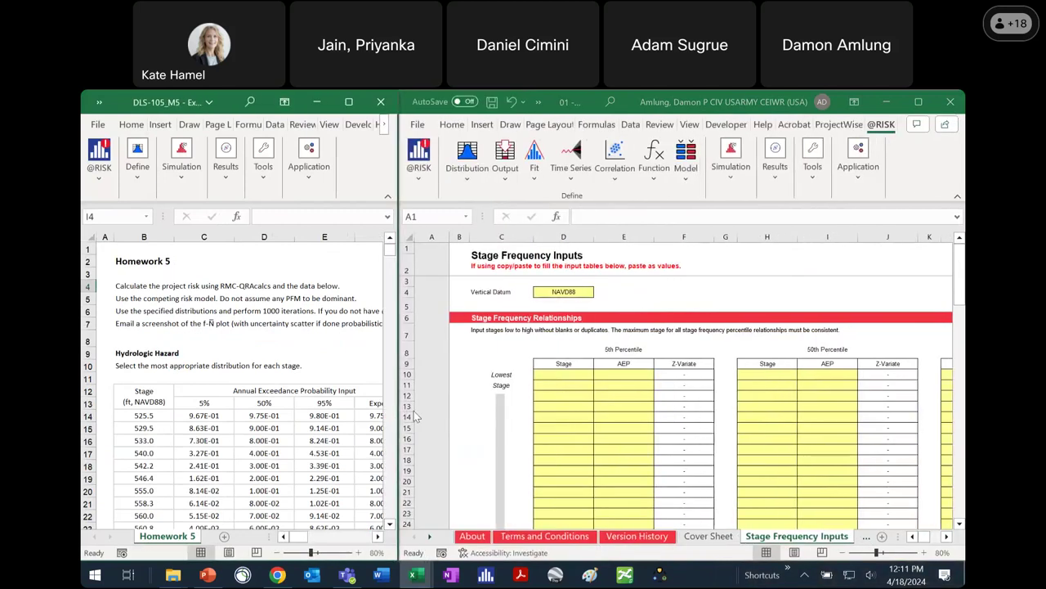
scroll(619, 413, "down", 2)
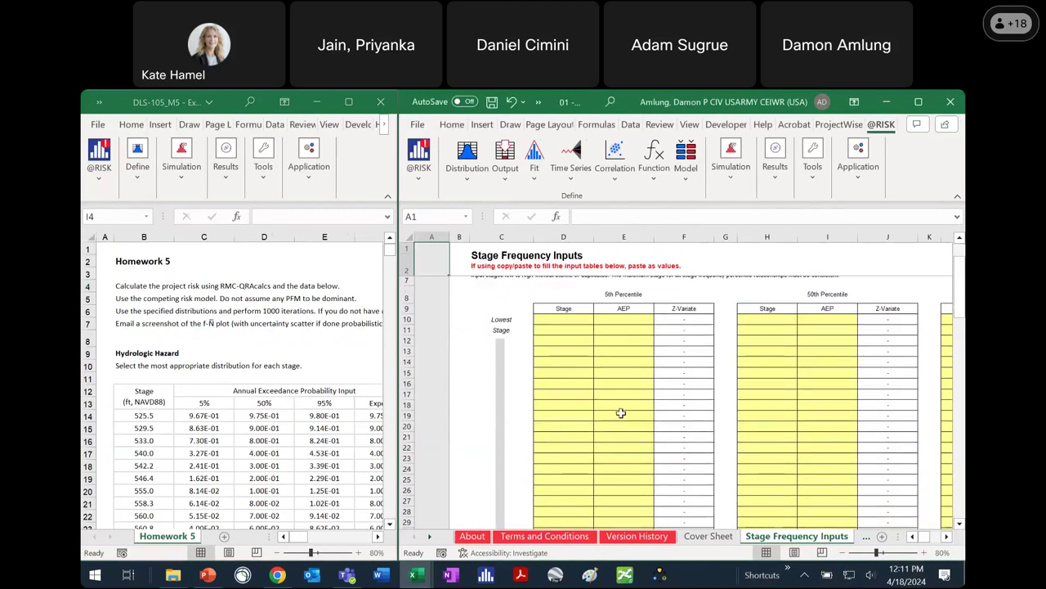
scroll(625, 338, "up", 1)
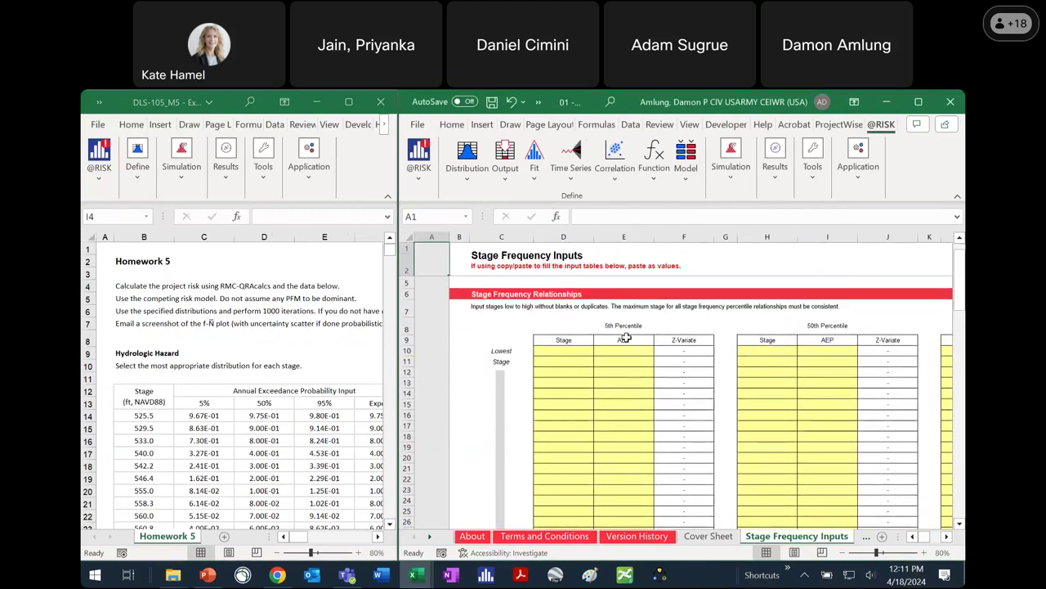
Step: Copy all stages and 5% annual exceedance probabilities, B14:C62, from the Hydrologic Hazard table on the Homework 5 sheet
left_click(176, 414)
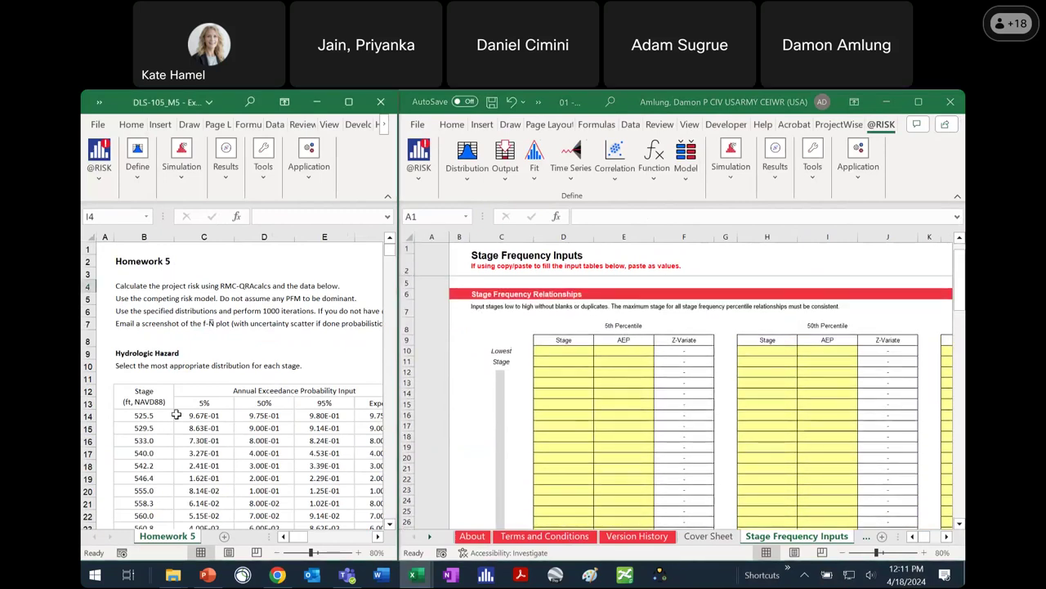
left_click_drag(176, 414, 225, 430)
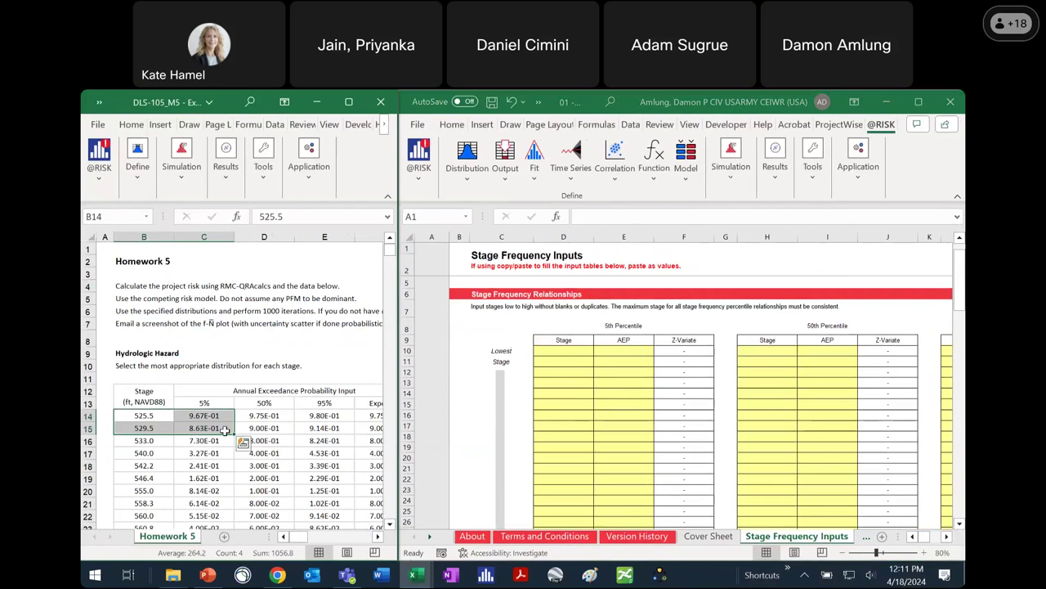
key("ctrl+shift+Down")
key("ctrl+c")
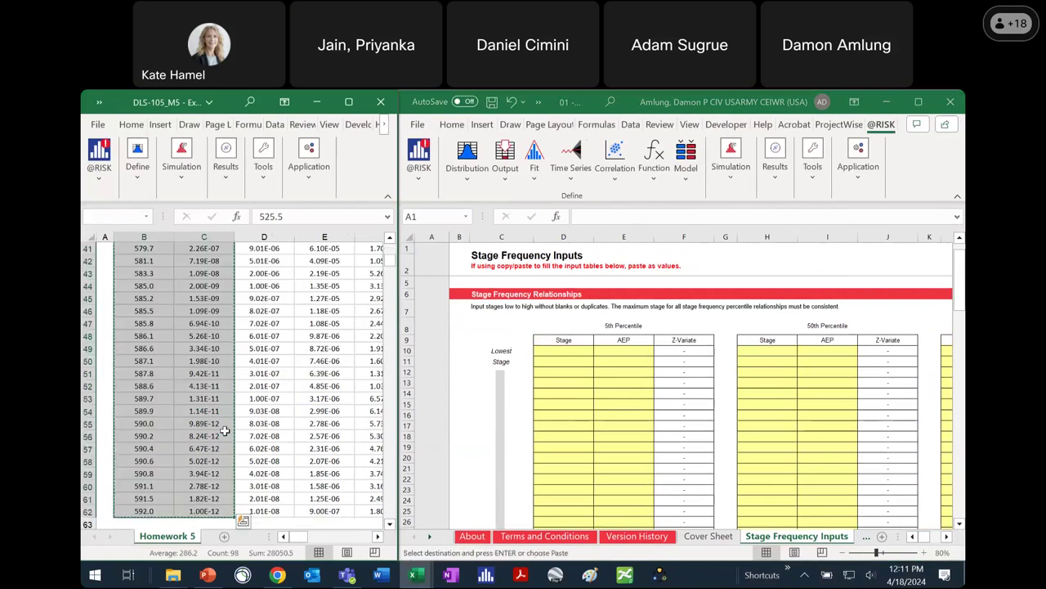
Step: Paste the copied data as values into the 5th Percentile table starting at D10 and check the filled rows down to the highest stage
left_click(573, 350)
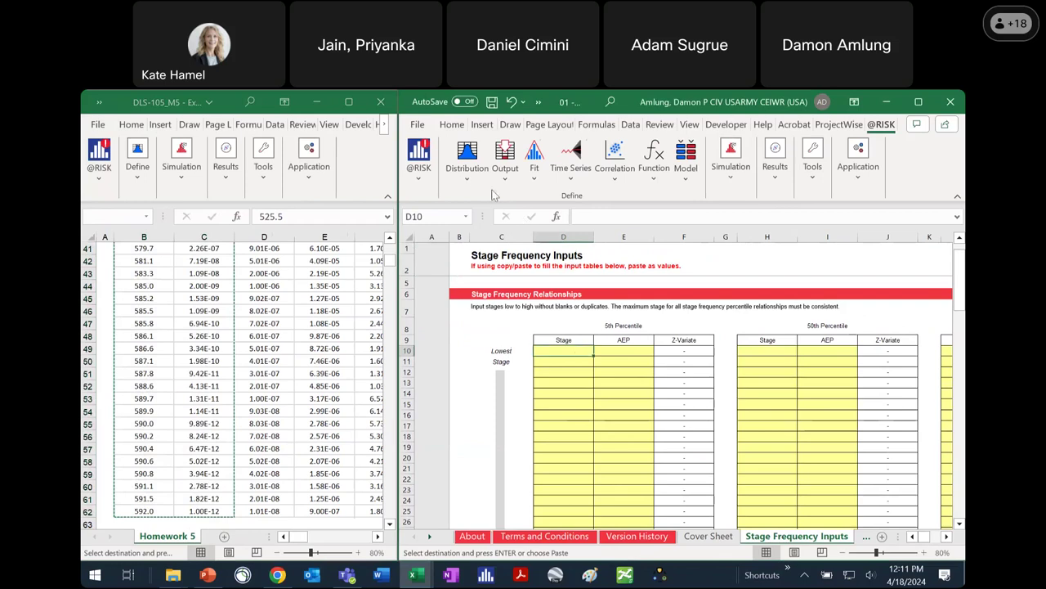
left_click(454, 125)
left_click(421, 177)
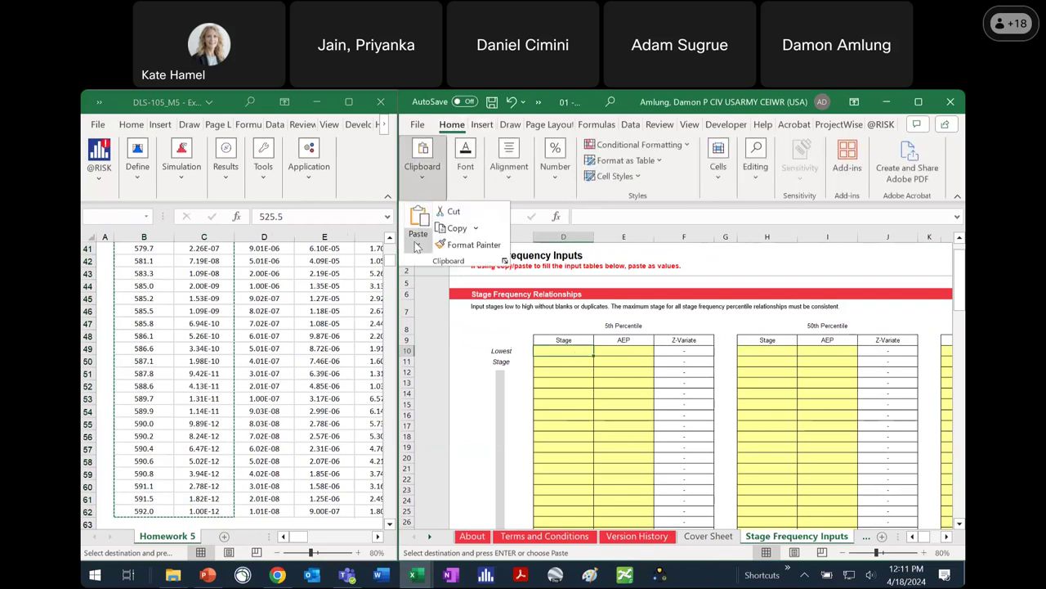
left_click(418, 244)
left_click(416, 349)
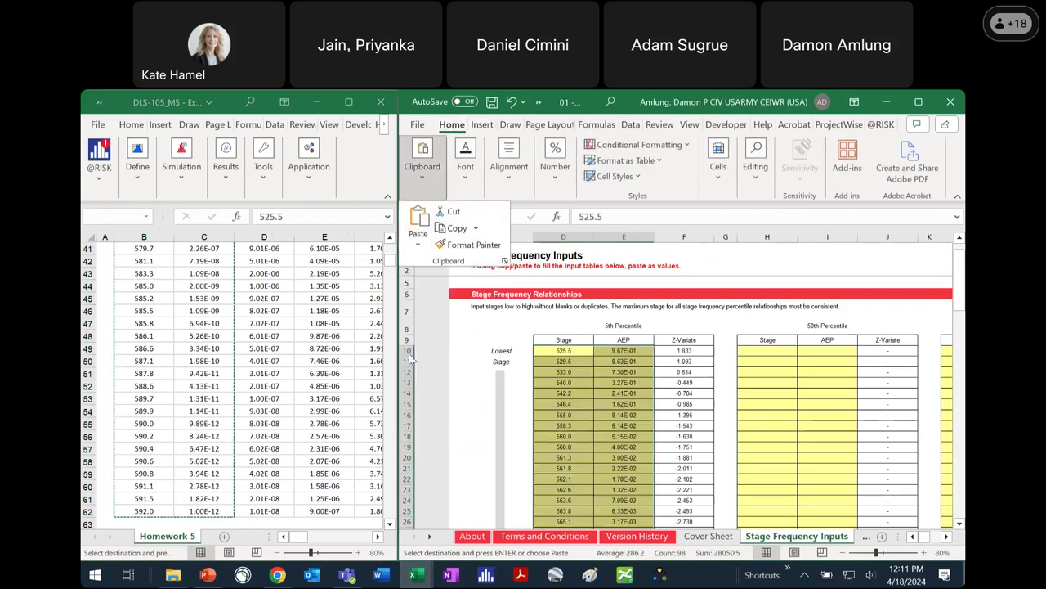
left_click(614, 400)
left_click(617, 393)
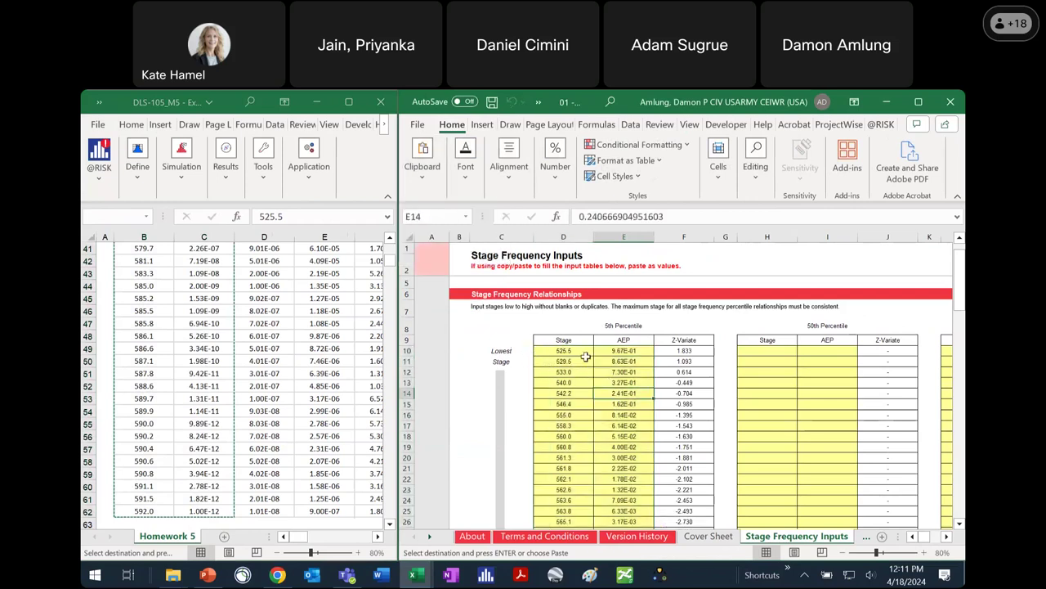
scroll(585, 352, "down", 12)
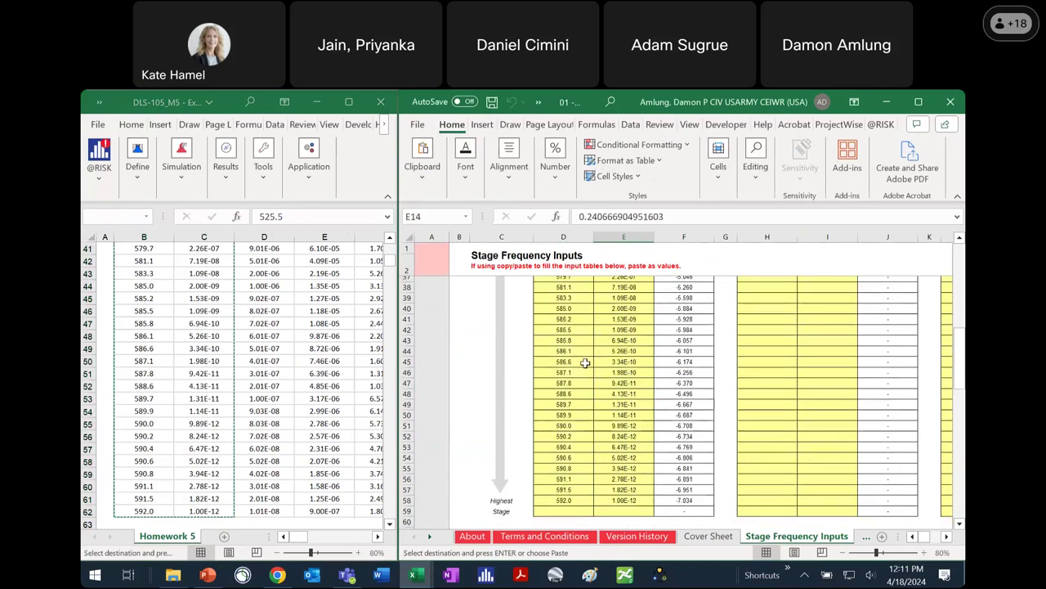
scroll(578, 468, "up", 12)
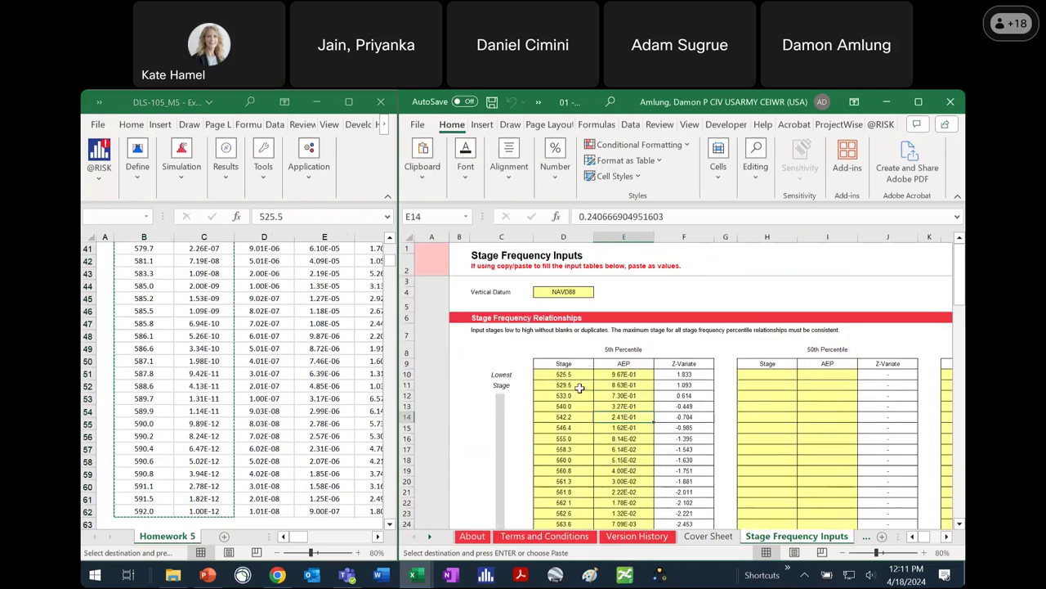
Step: Try an out-of-order stage of 524 in cell D11 of the 5th Percentile table and undo the entry
left_click(581, 385)
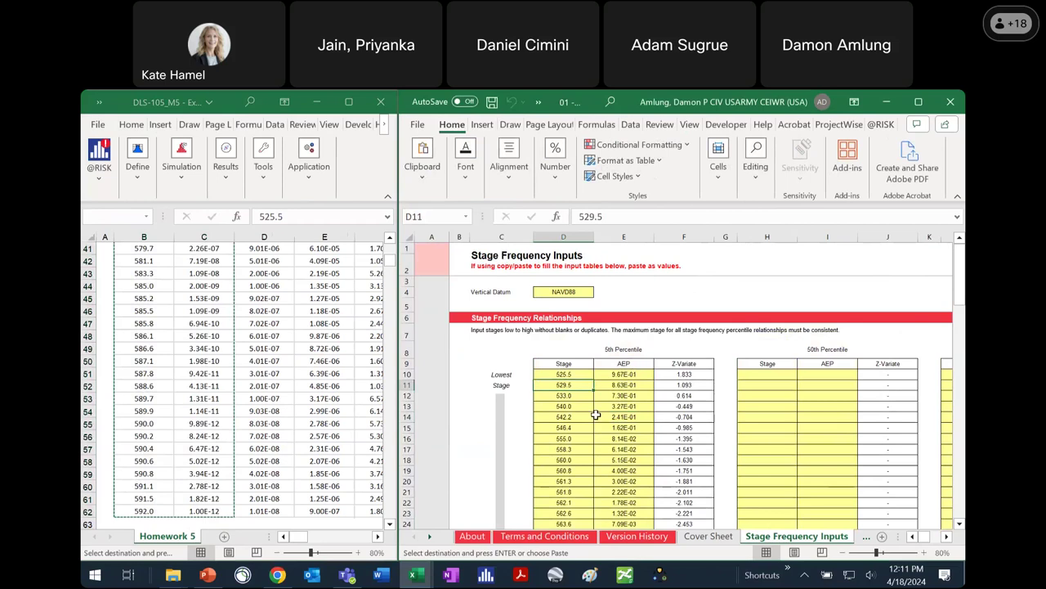
type("524")
key("Return")
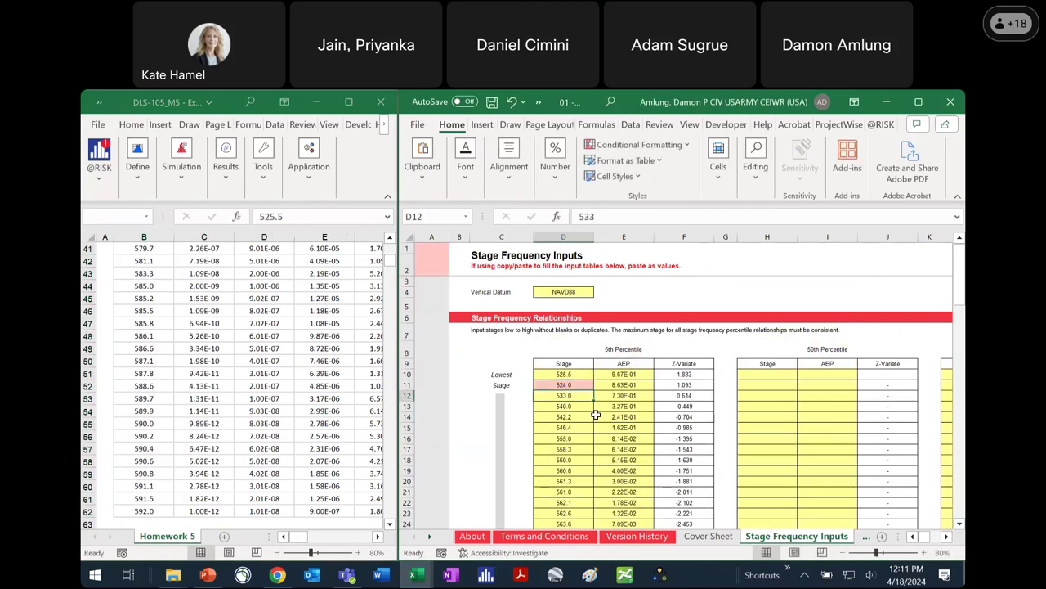
key("ctrl+z")
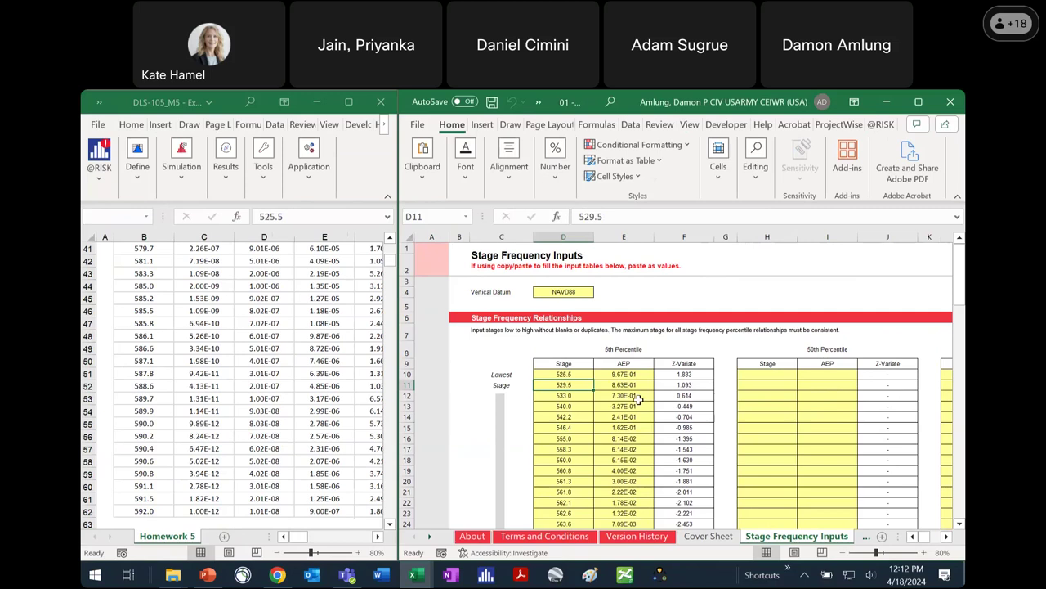
left_click(576, 448)
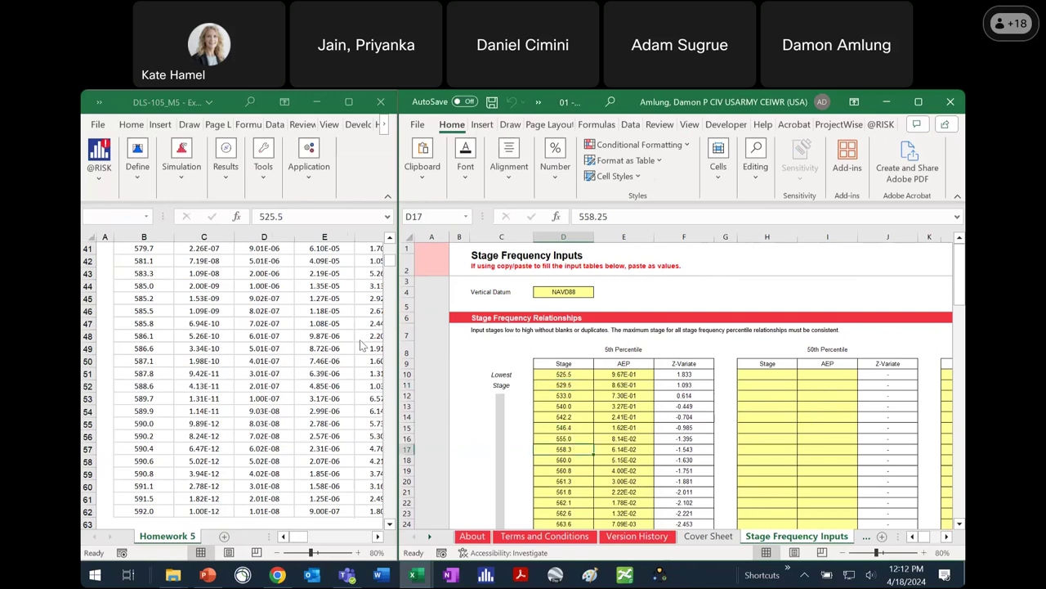
Step: Copy all stages together with the 50% annual exceedance probabilities, B14:B62 and D14:D62, from the Hydrologic Hazard table on the Homework 5 sheet
scroll(296, 335, "up", 13)
left_click(258, 425)
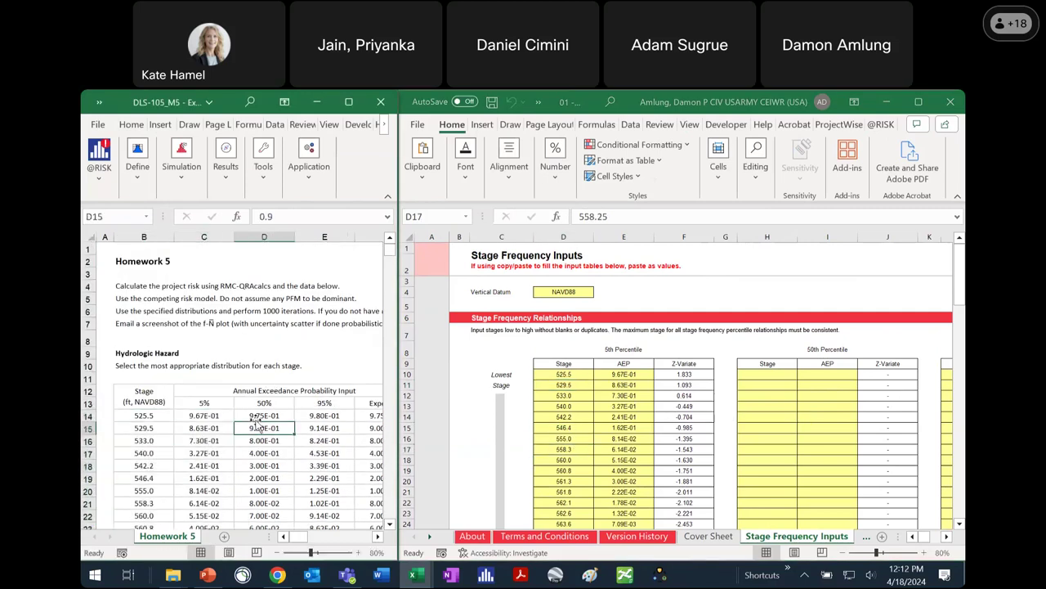
left_click(164, 418)
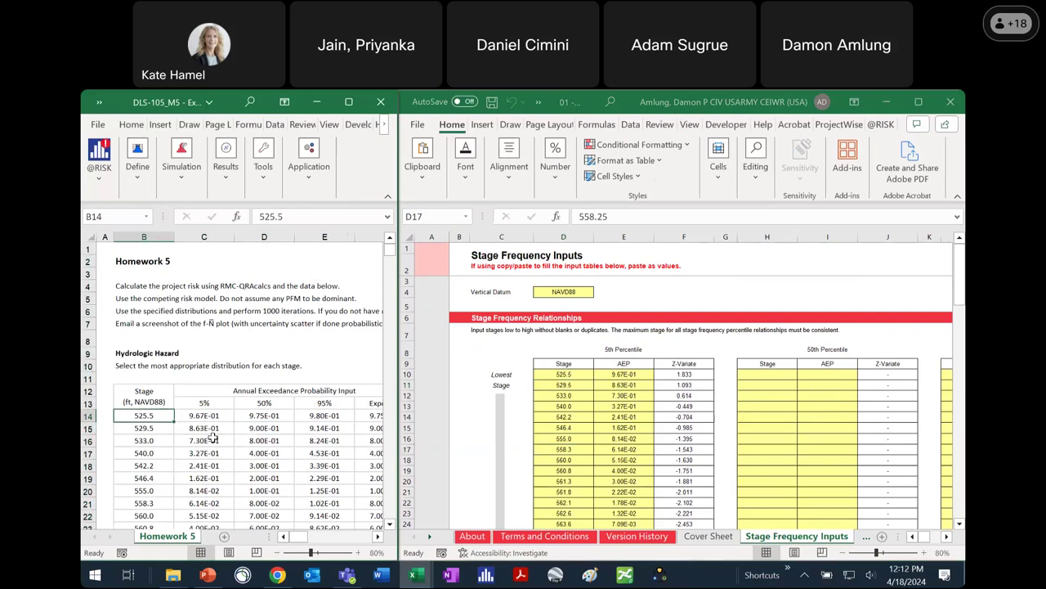
key("ctrl+shift+Down")
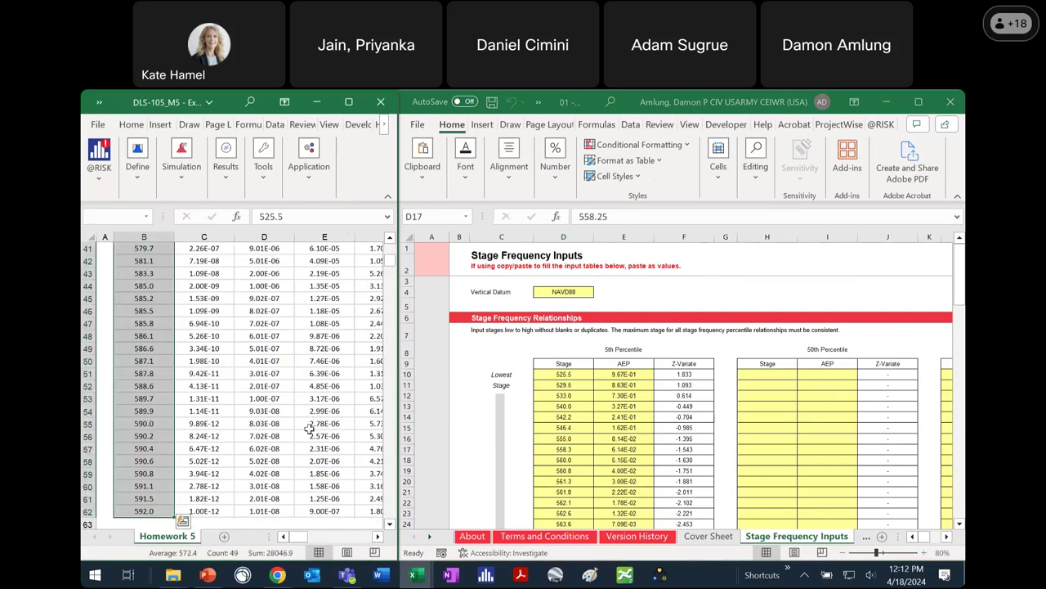
scroll(309, 429, "up", 13)
left_click(270, 411, "ctrl")
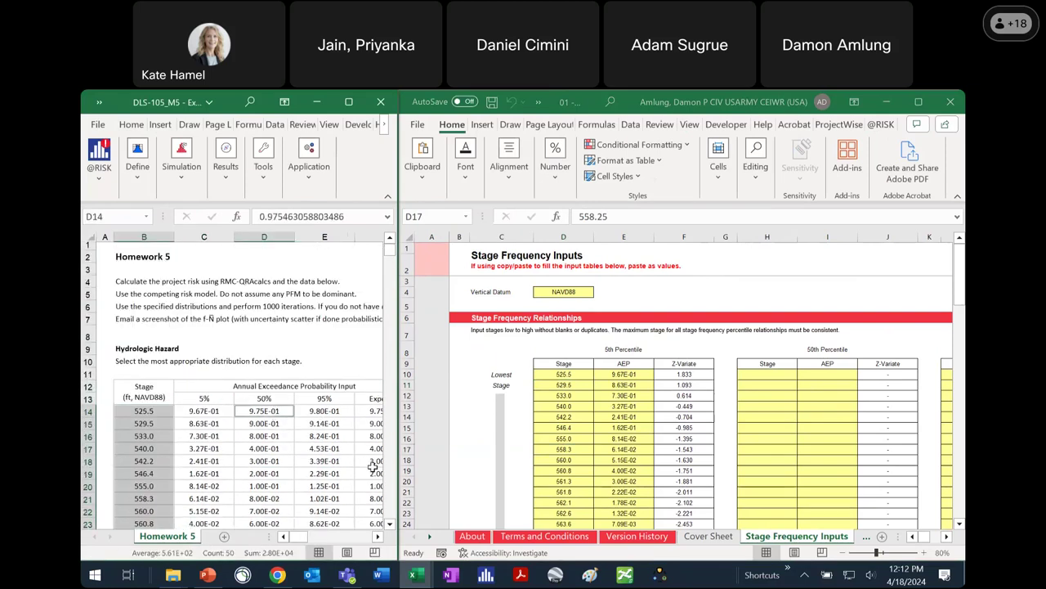
key("ctrl+shift+Down")
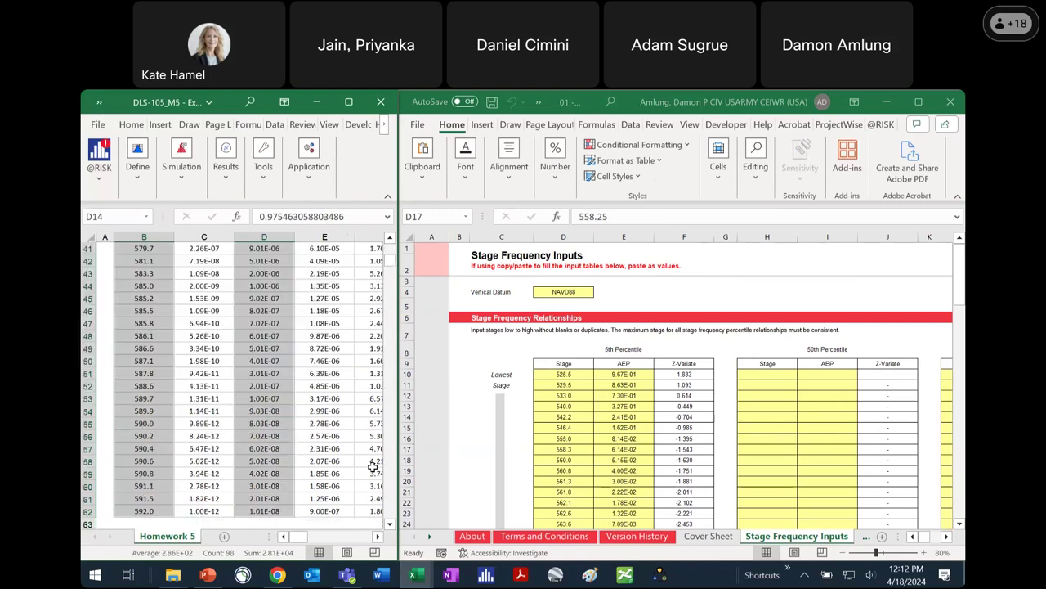
key("ctrl+c")
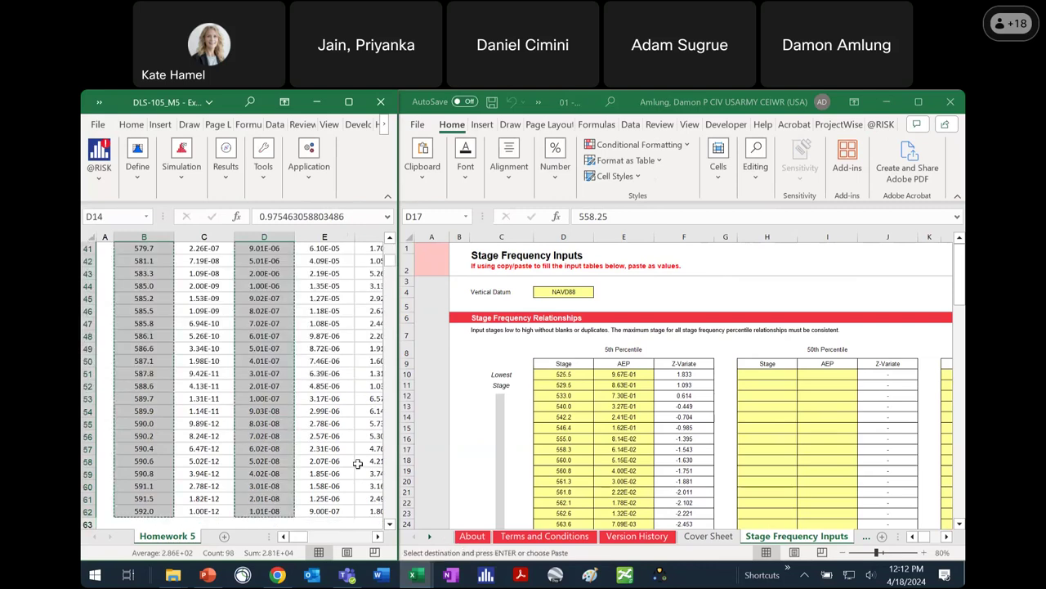
Step: Paste the copied stages and 50% probabilities as values into the 50th Percentile table starting at H10
left_click(777, 376)
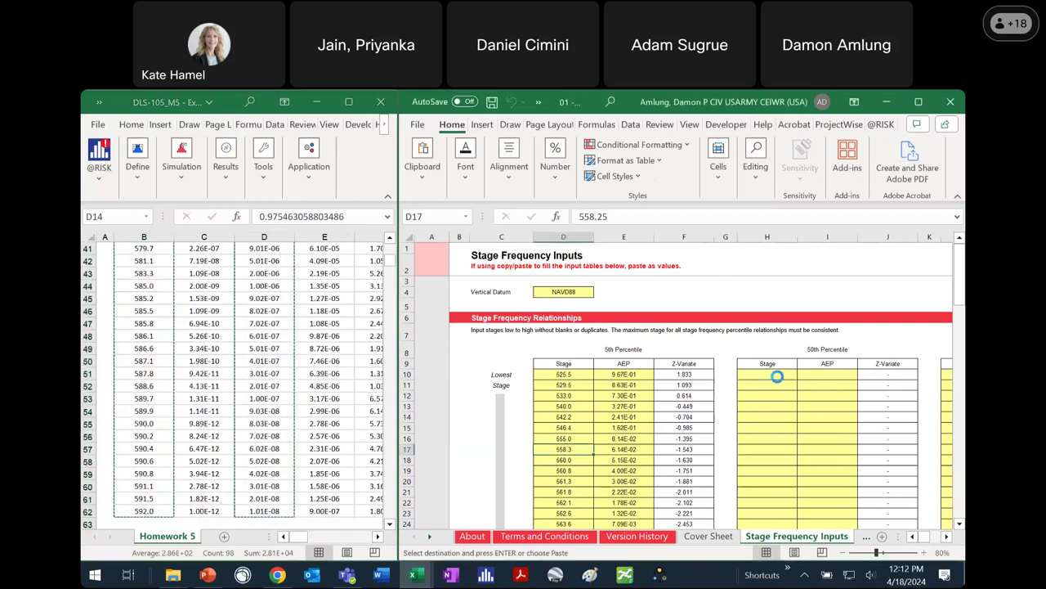
left_click(422, 157)
left_click(419, 243)
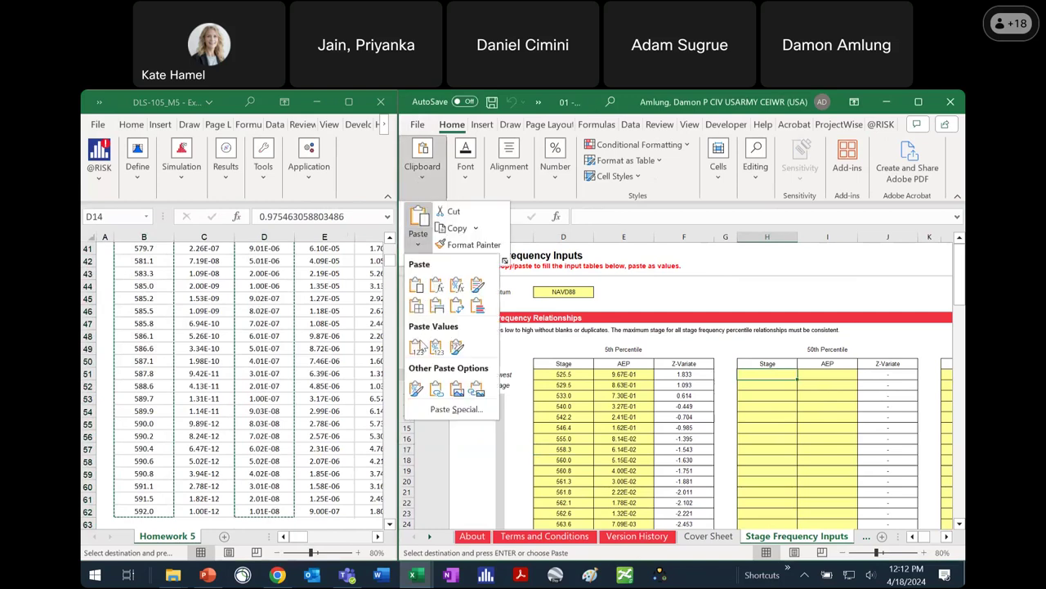
left_click(424, 307)
Step: Copy all stages together with the 95% annual exceedance probabilities, B14:B62 and E14:E62, from the Homework 5 sheet
left_click(946, 536)
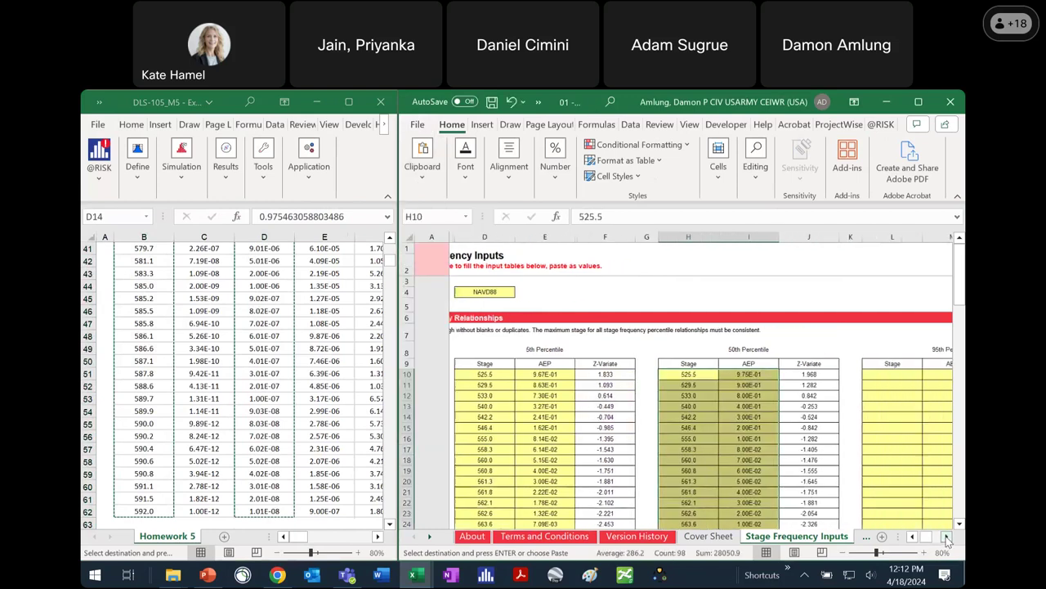
scroll(333, 319, "up", 11)
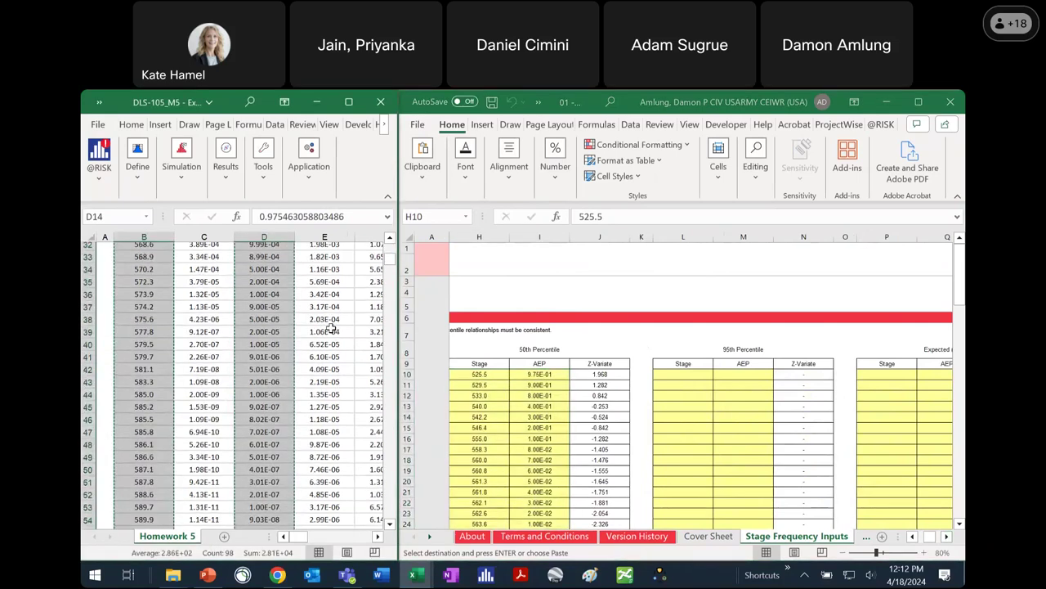
left_click(166, 336)
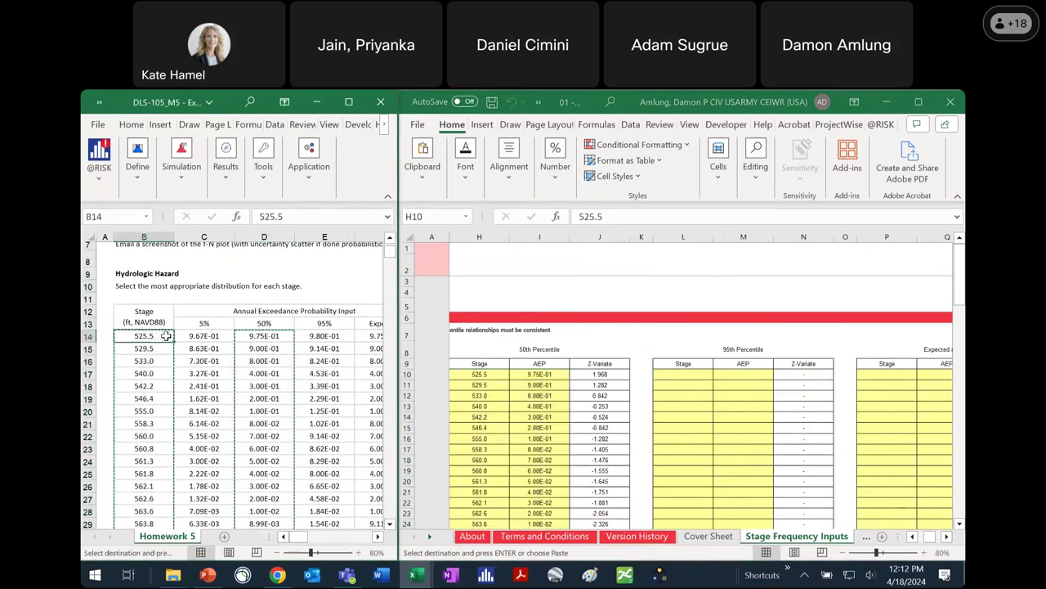
key("ctrl+shift+Down")
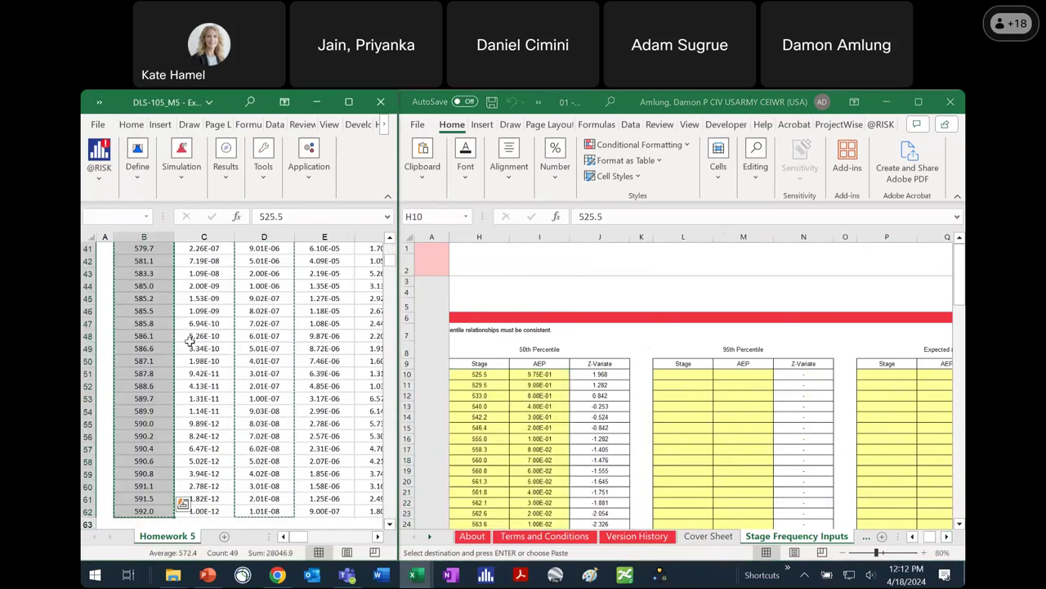
scroll(188, 340, "up", 13)
left_click(327, 415, "ctrl")
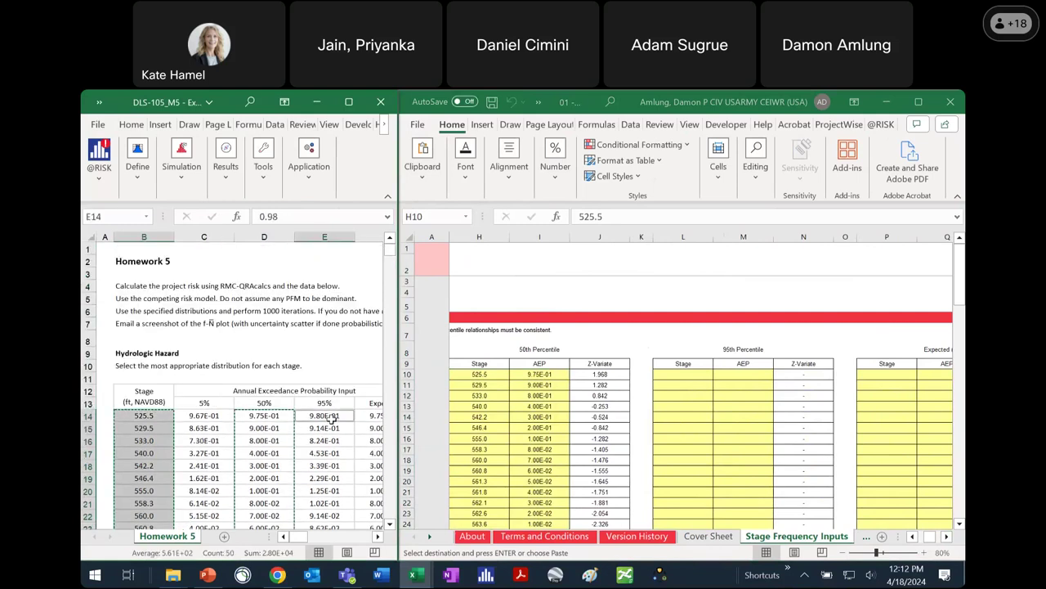
key("ctrl+shift+Down")
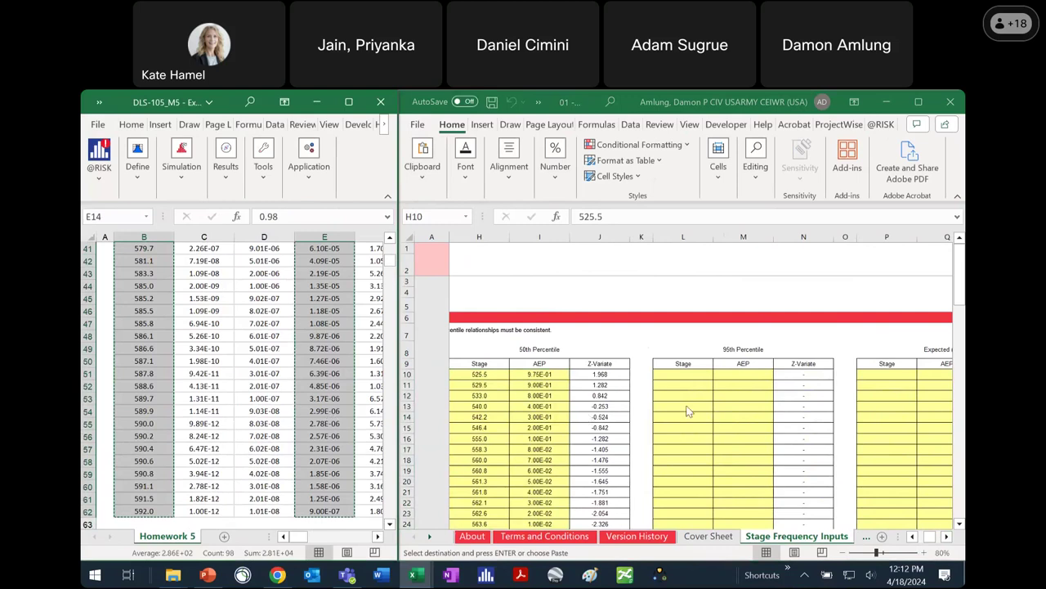
Step: Paste the copied stages and 95% probabilities as values into the 95th Percentile table starting at L10
left_click(690, 376)
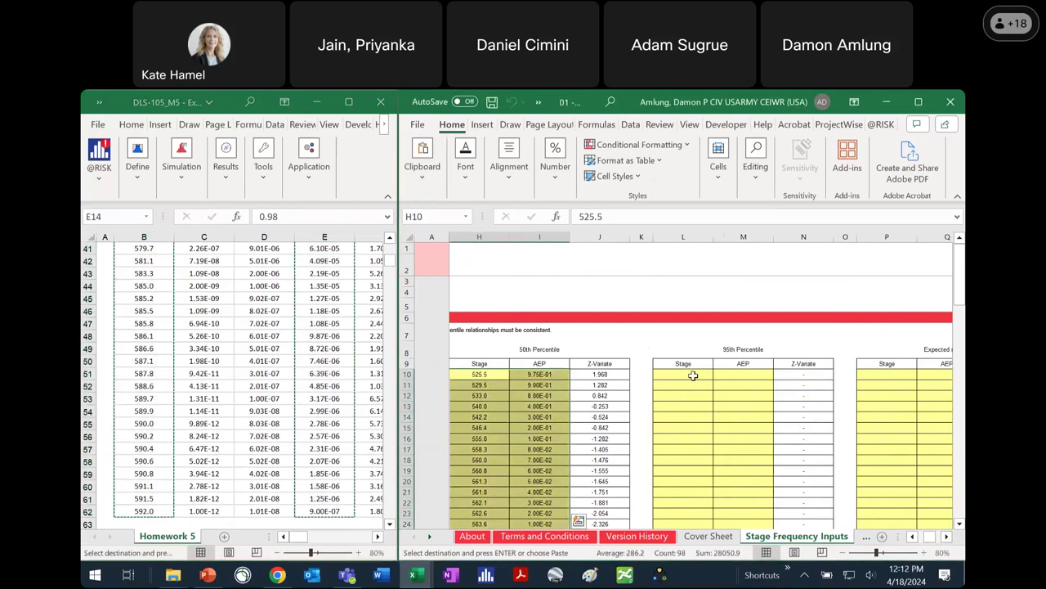
left_click(425, 177)
left_click(418, 243)
left_click(415, 346)
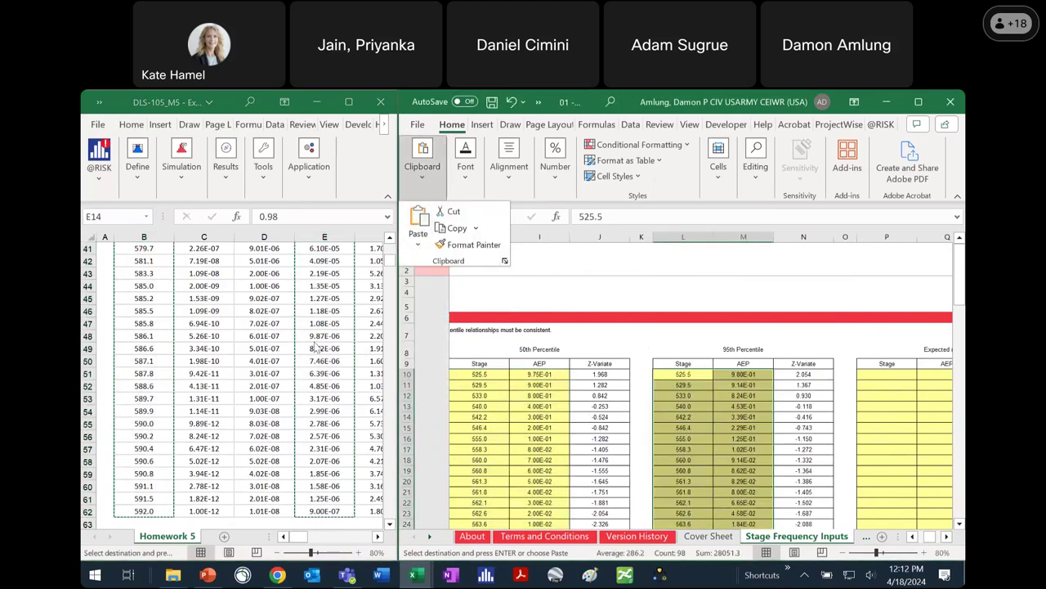
Step: Copy all stages together with the Expected annual exceedance probabilities, B14:B62 and F14:F62, from the Homework 5 sheet
left_click(317, 348)
scroll(245, 344, "up", 10)
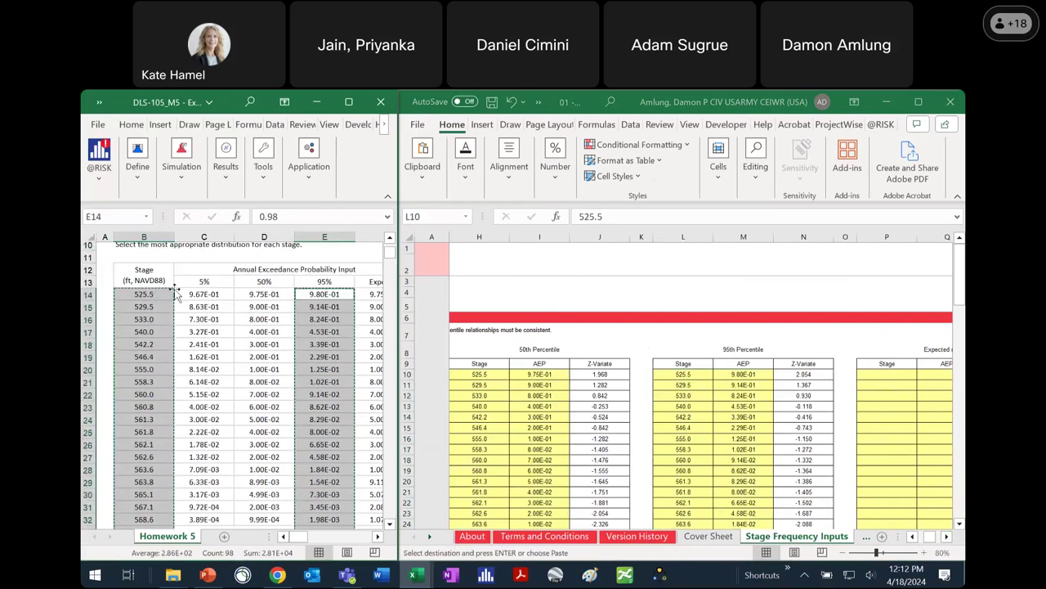
left_click(173, 294)
key("ctrl+shift+Down")
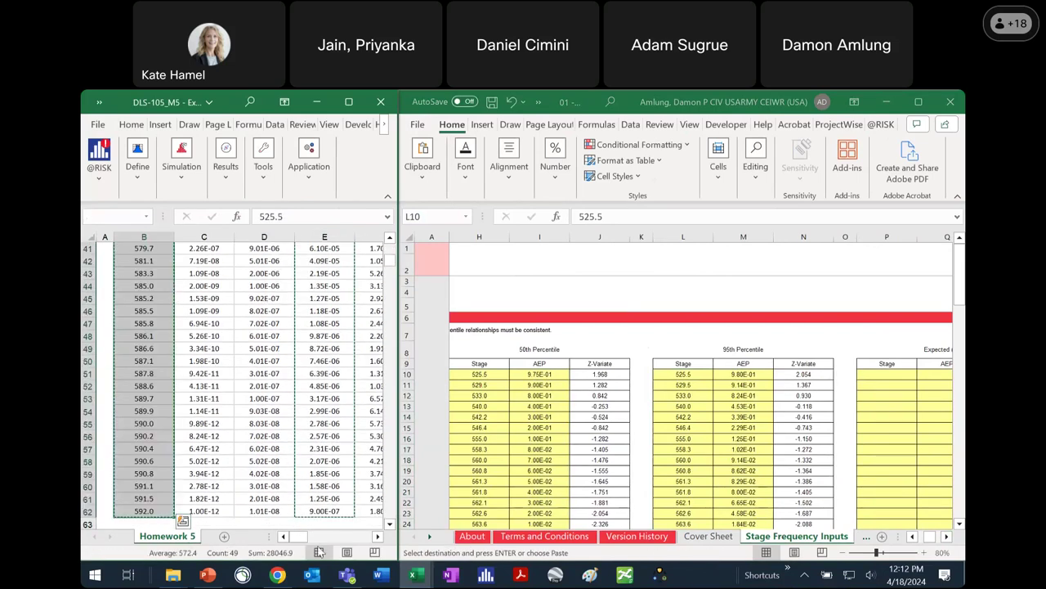
left_click_drag(296, 537, 303, 537)
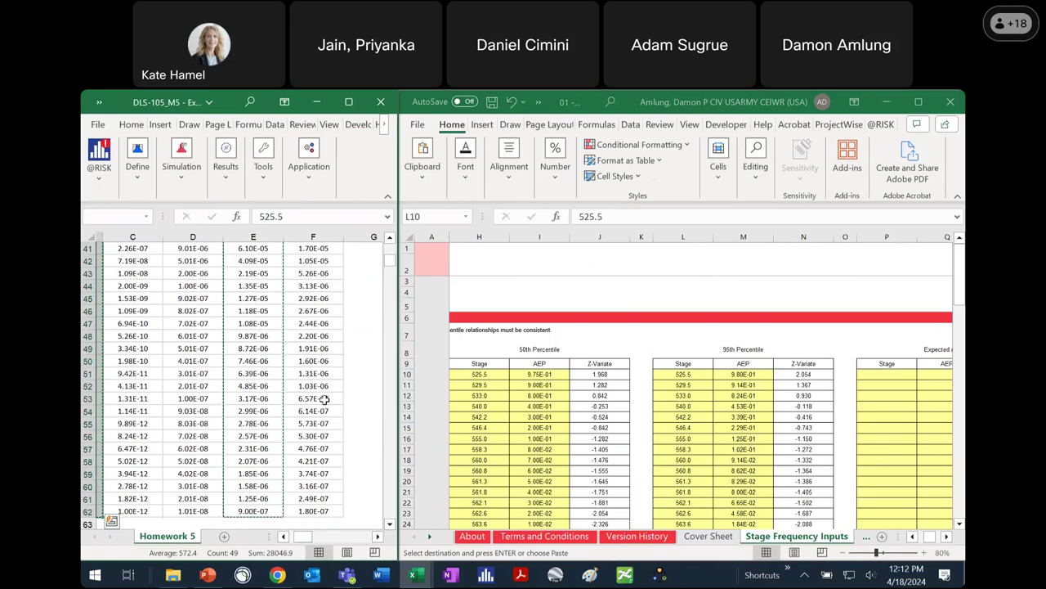
scroll(324, 398, "up", 12)
left_click(321, 378, "ctrl")
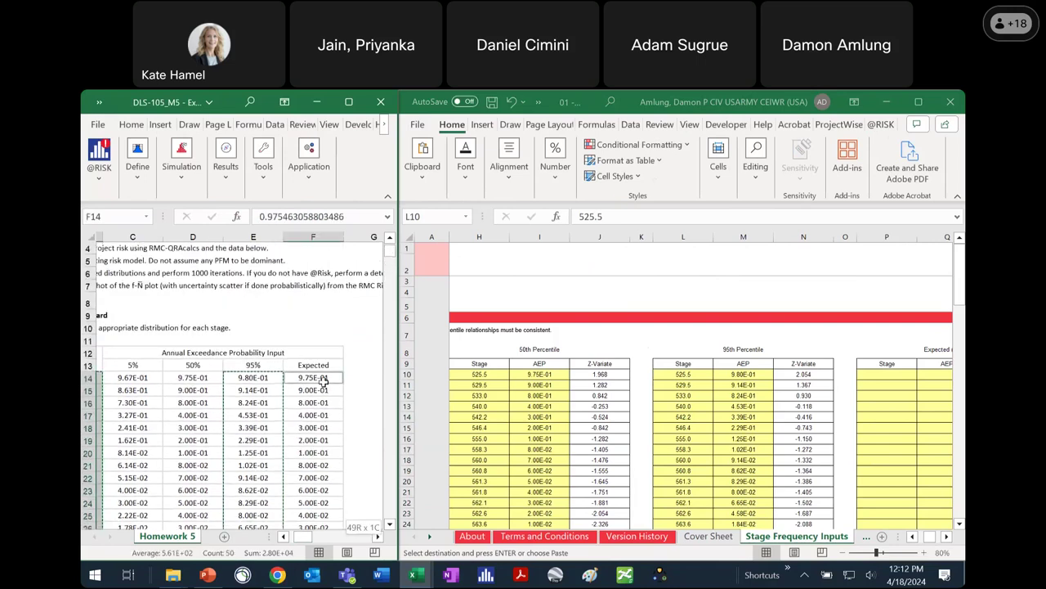
key("ctrl+shift+Down")
key("ctrl+c")
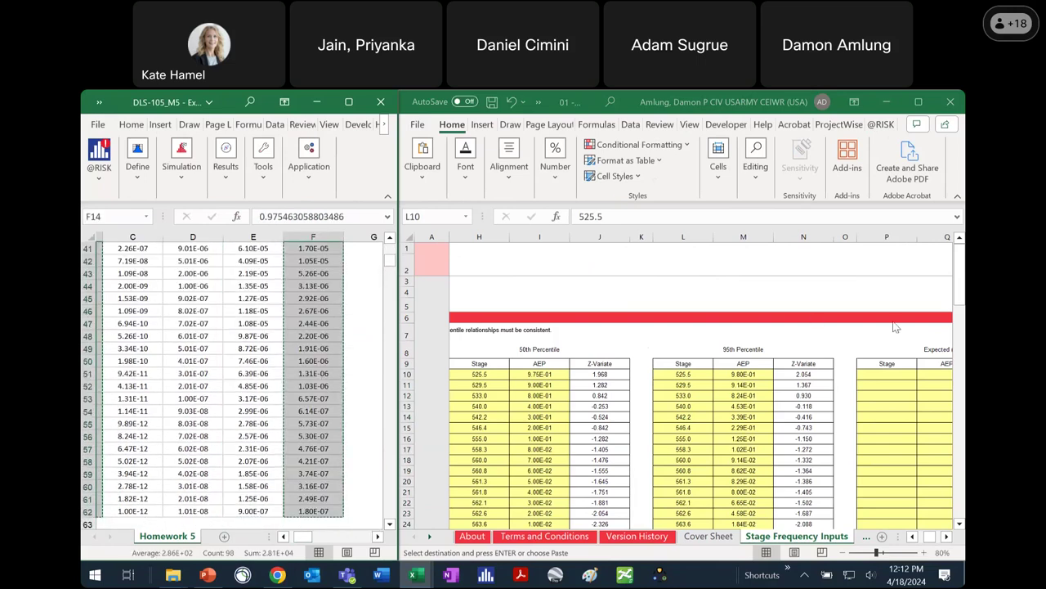
Step: Paste the copied data as values into the Expected (Mean) table starting at P10 and maximize the stage frequency workbook
left_click(889, 374)
left_click(430, 181)
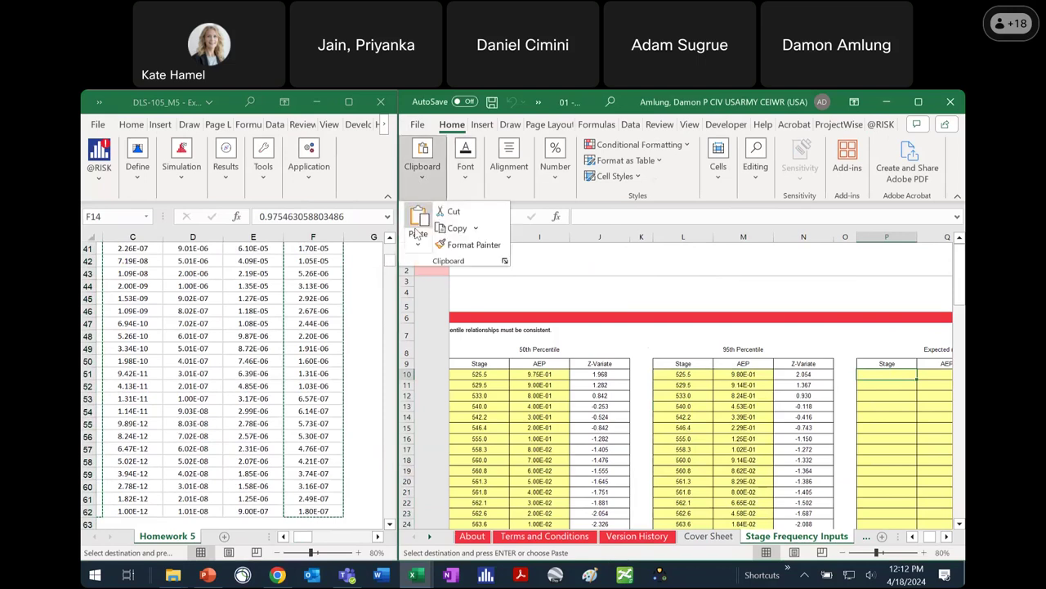
left_click(419, 246)
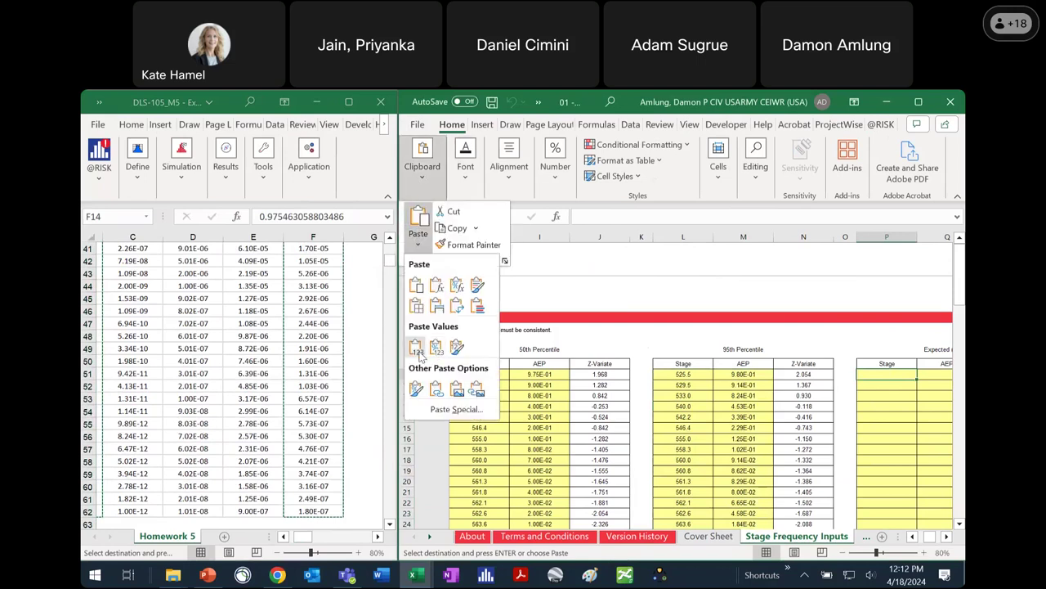
left_click(421, 280)
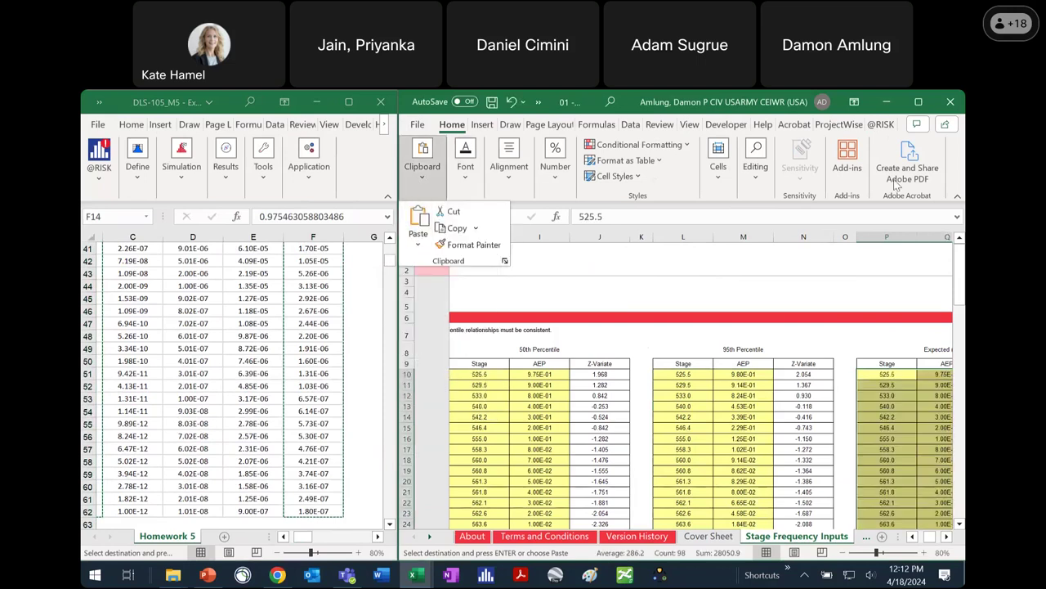
left_click(918, 103)
left_click(748, 415)
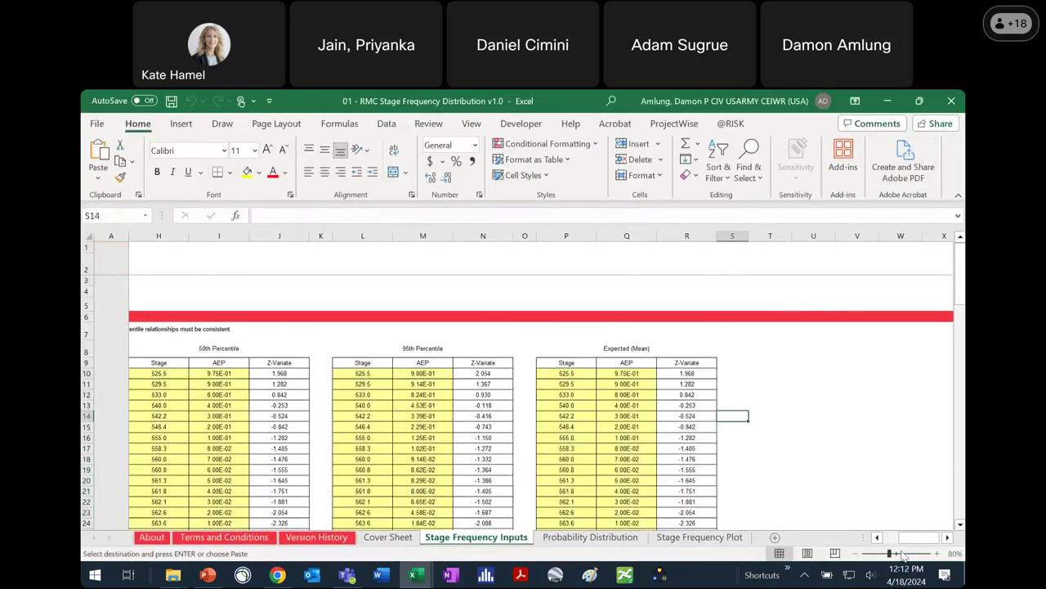
Step: Compare the highest stage rows across the four filled tables and examine the stage frequency plot below them
scroll(834, 414, "left", 2)
scroll(832, 414, "down", 6)
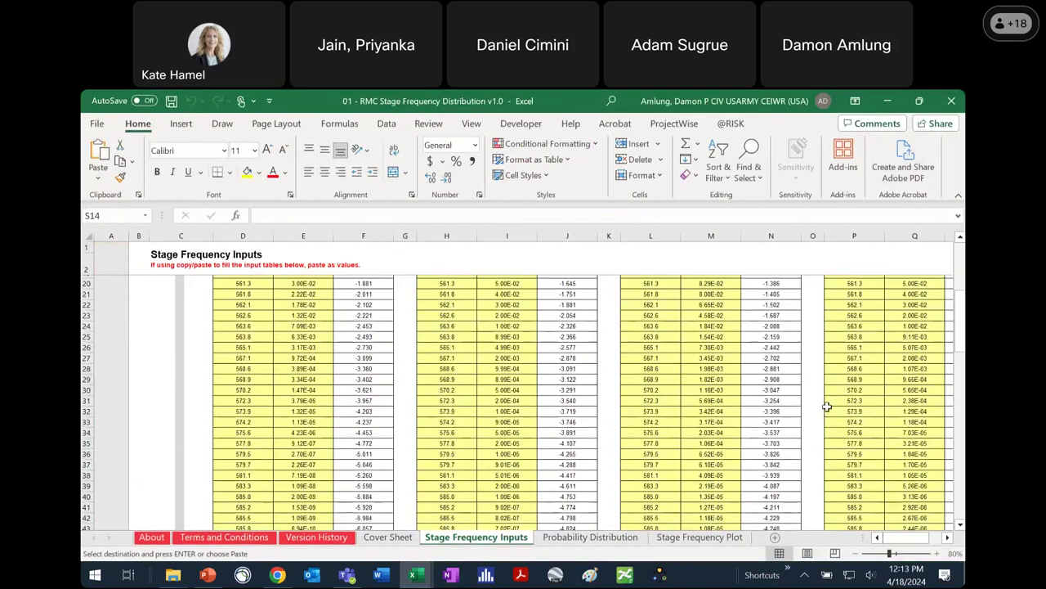
scroll(758, 369, "down", 6)
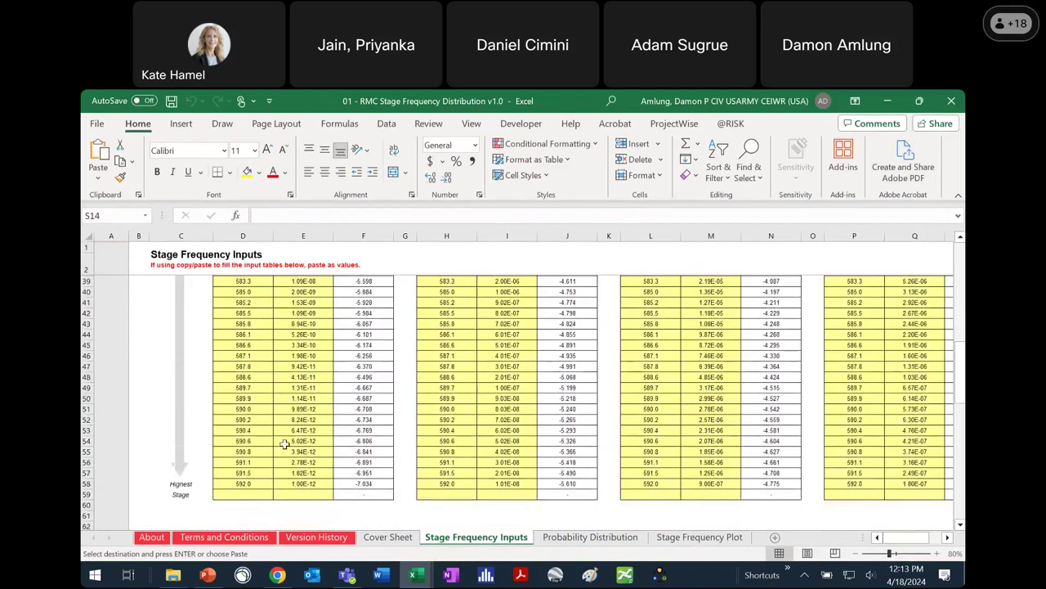
scroll(258, 353, "up", 12)
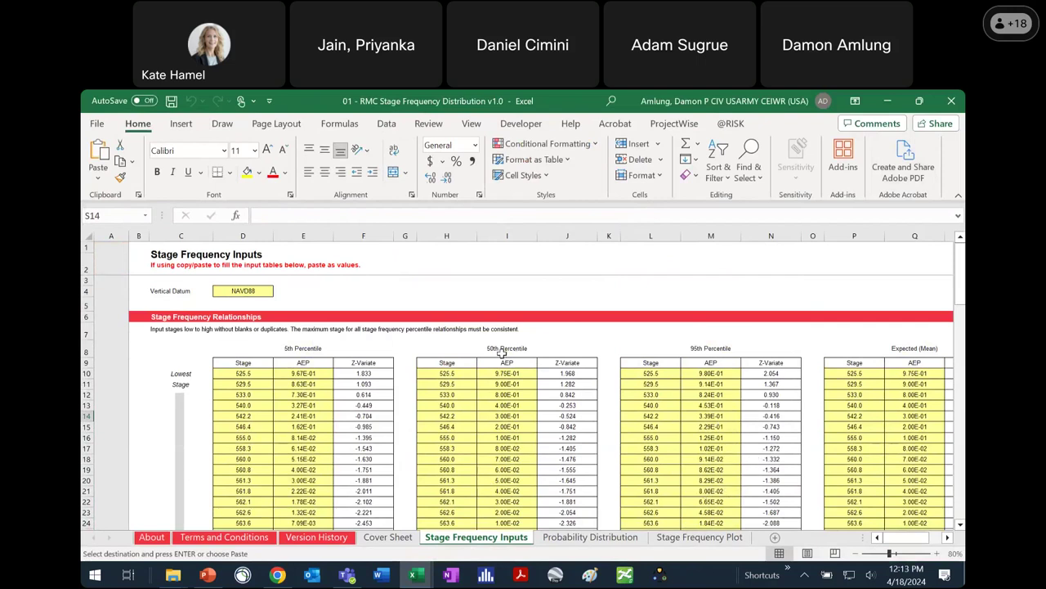
scroll(867, 416, "down", 12)
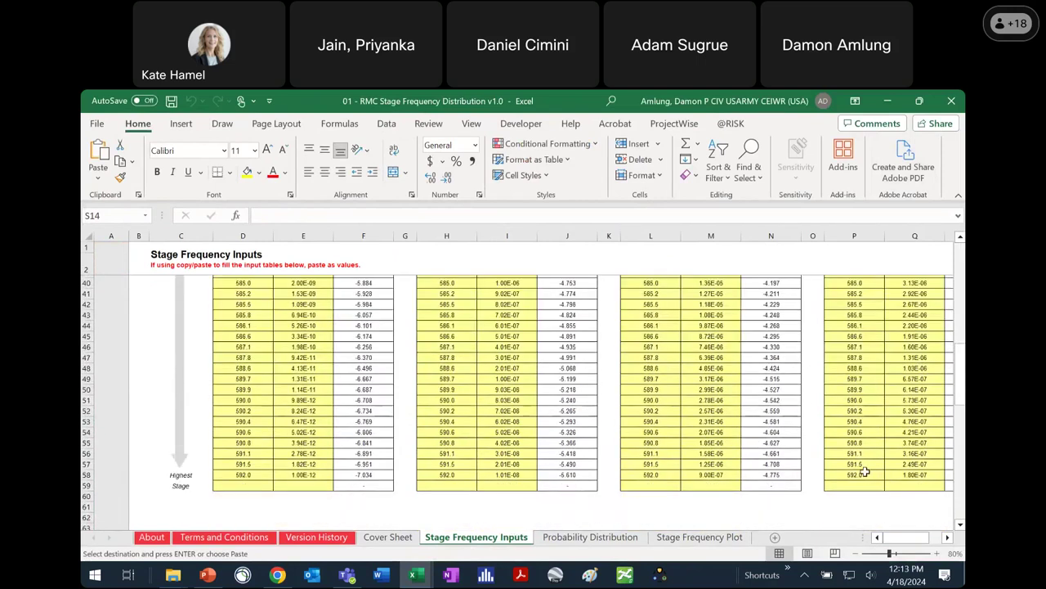
left_click(859, 478)
left_click_drag(859, 483, 859, 474)
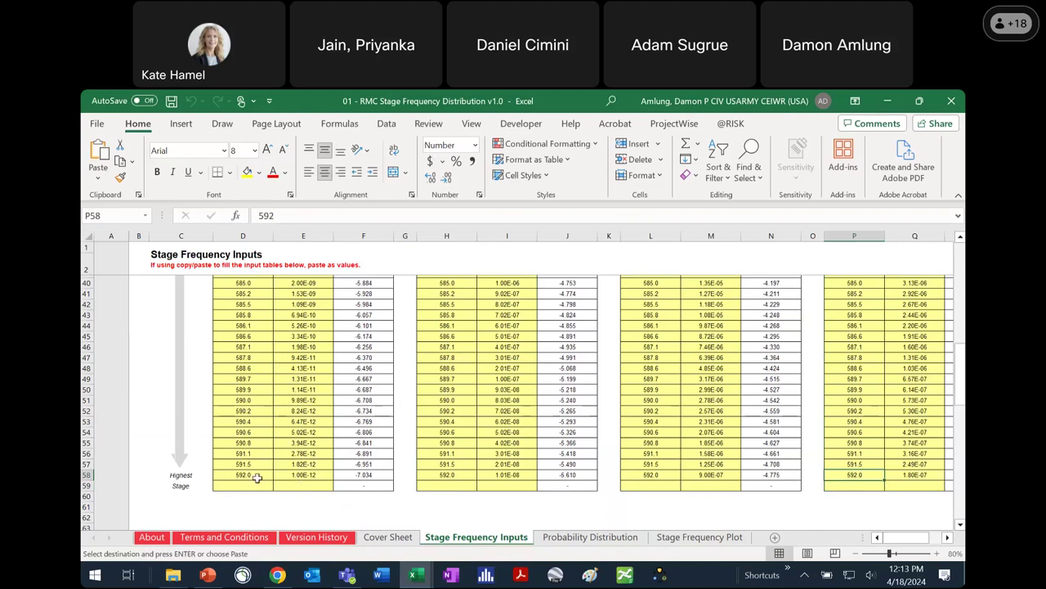
left_click(305, 474)
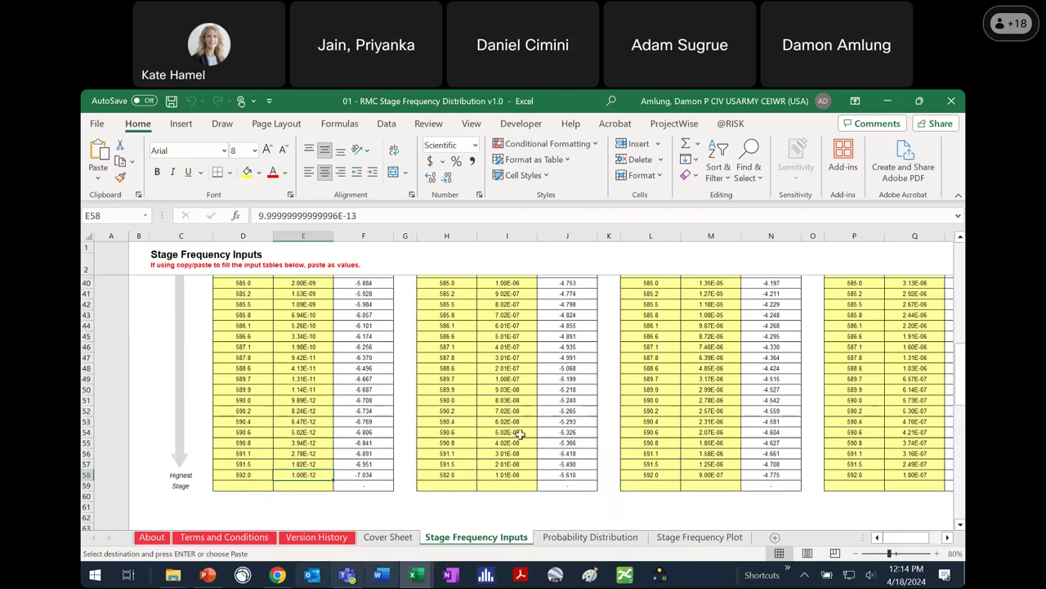
scroll(527, 431, "down", 8)
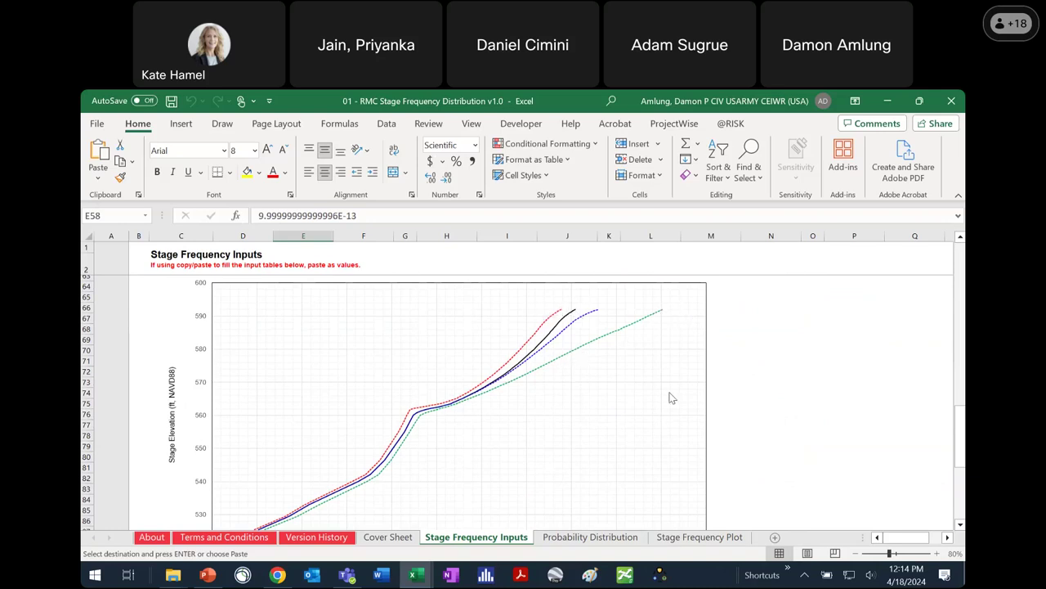
scroll(739, 352, "up", 15)
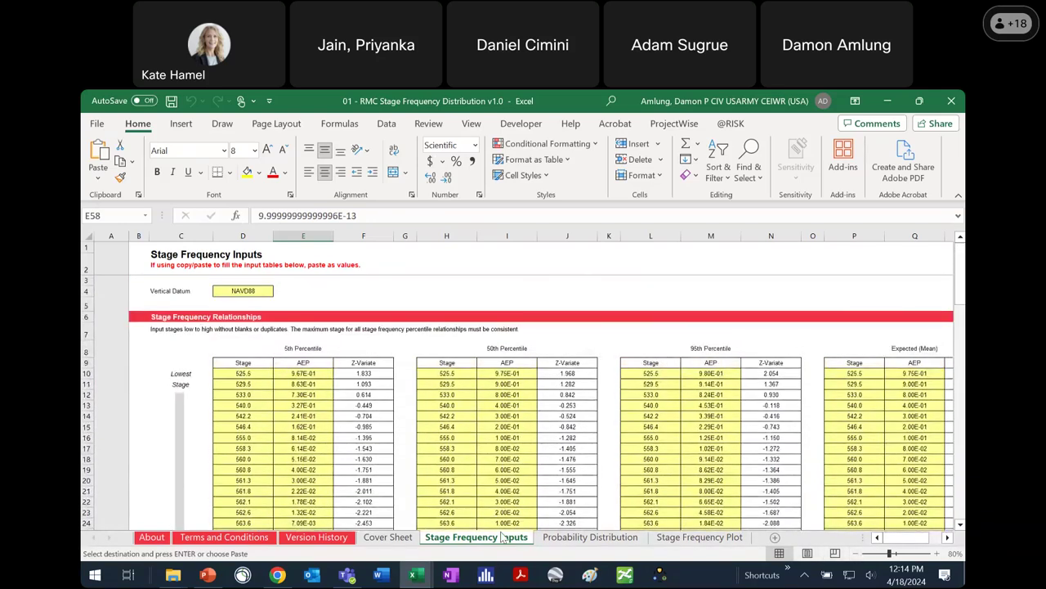
Step: Open the Probability Distribution sheet and look over its instructions and the stage and exceedance probability table
left_click(605, 538)
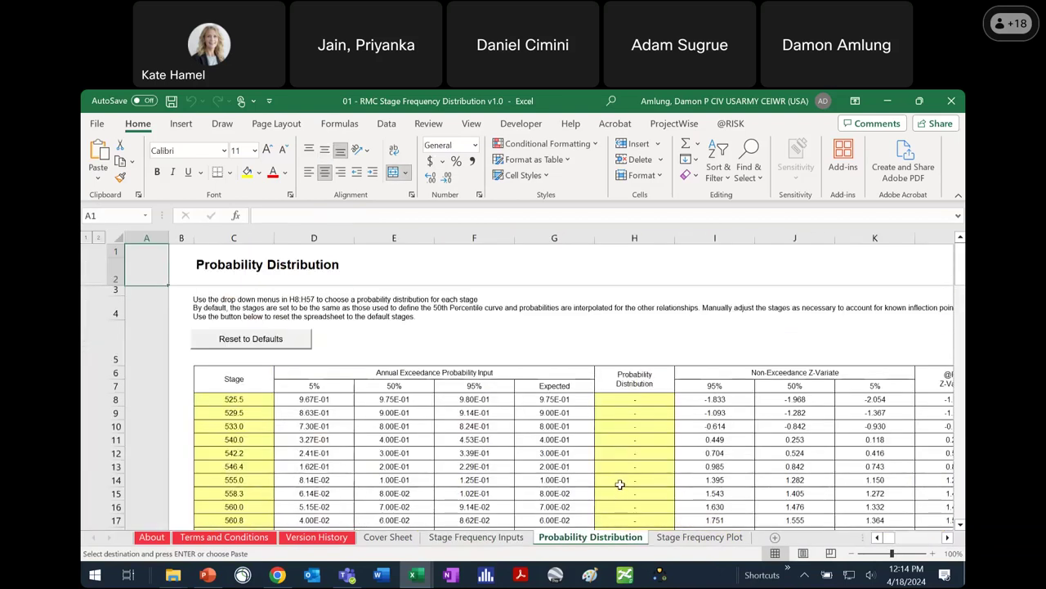
scroll(434, 346, "down", 3)
scroll(410, 362, "up", 3)
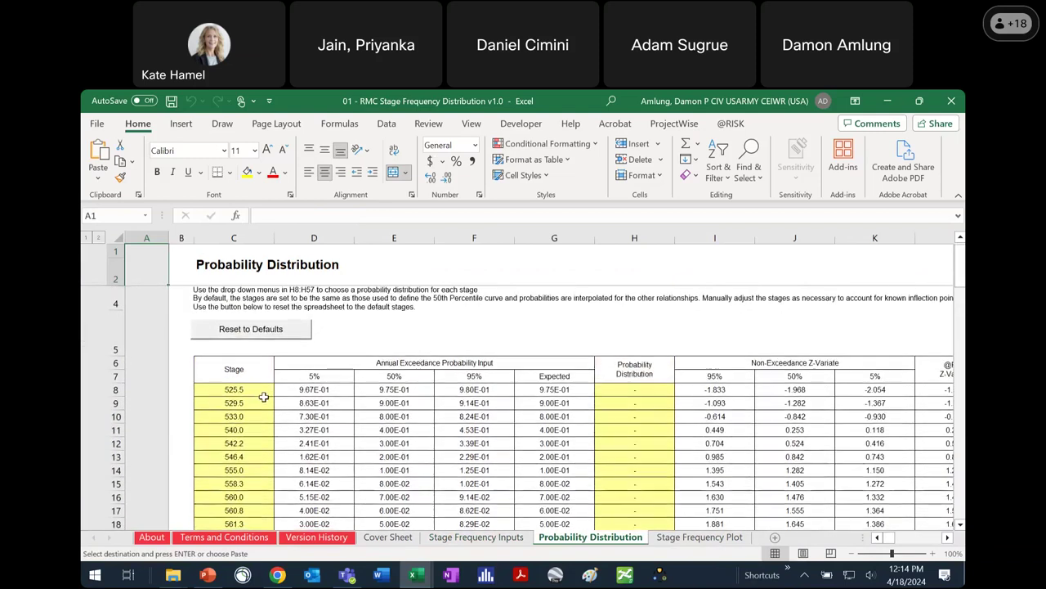
Step: Look through the Stage column and annual exceedance probability inputs of the Probability Distribution table, including the formula behind stage cell C12
scroll(261, 386, "down", 1)
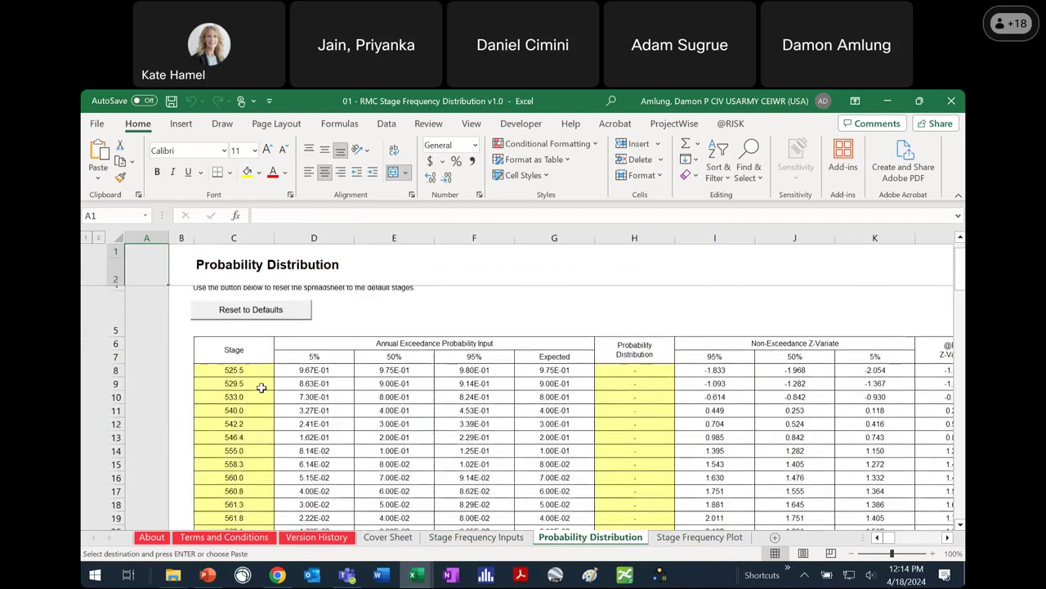
scroll(262, 386, "up", 1)
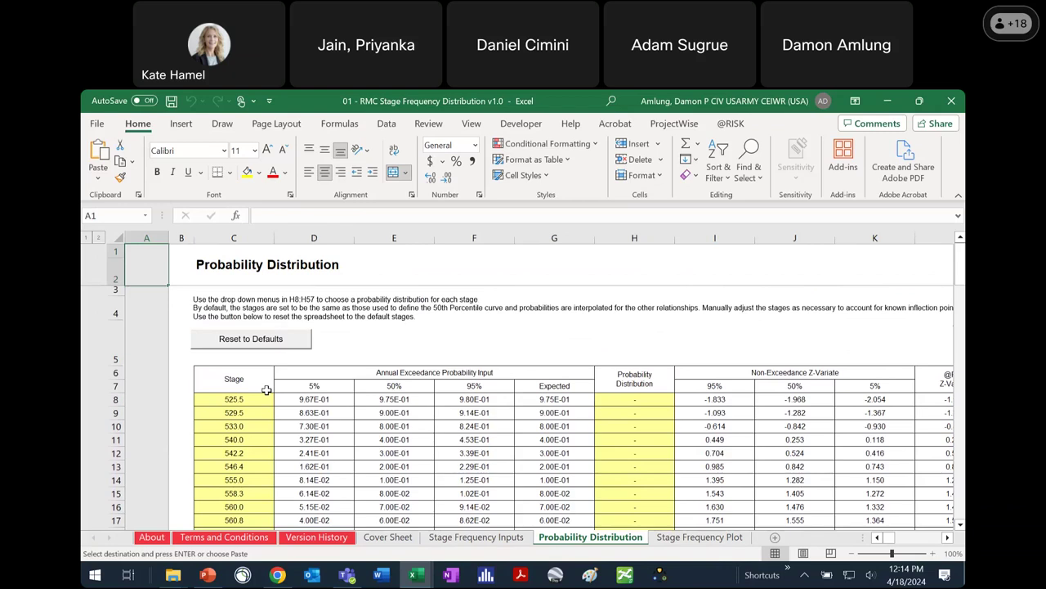
scroll(231, 401, "down", 1)
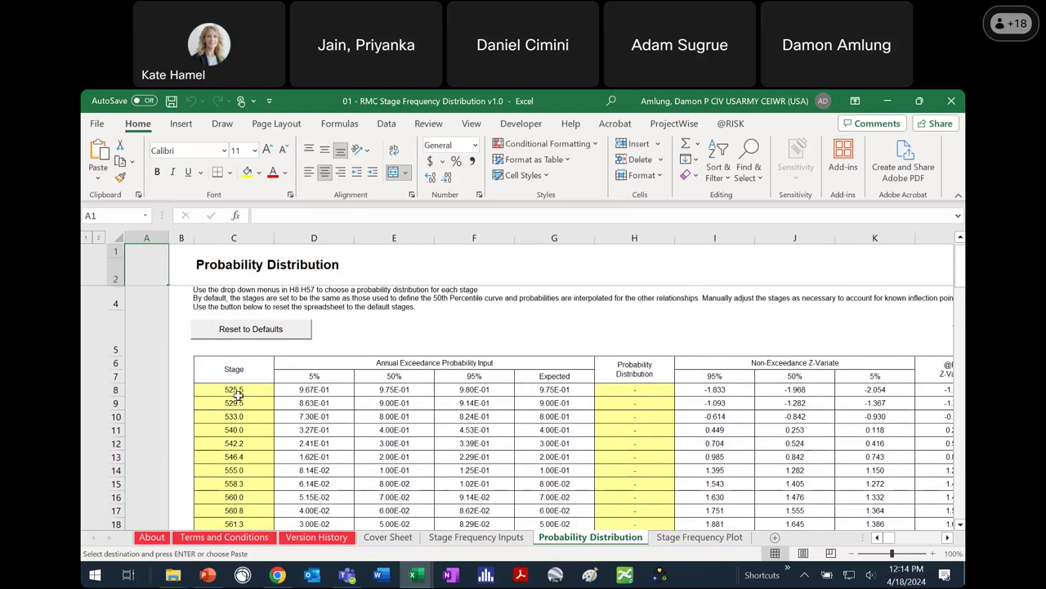
scroll(236, 393, "down", 13)
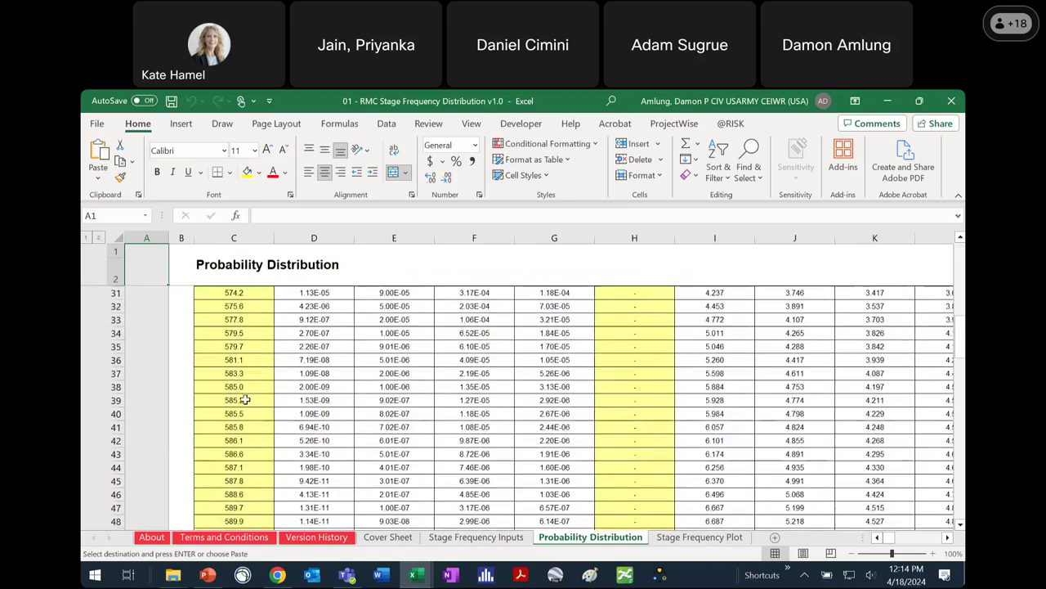
scroll(244, 402, "up", 7)
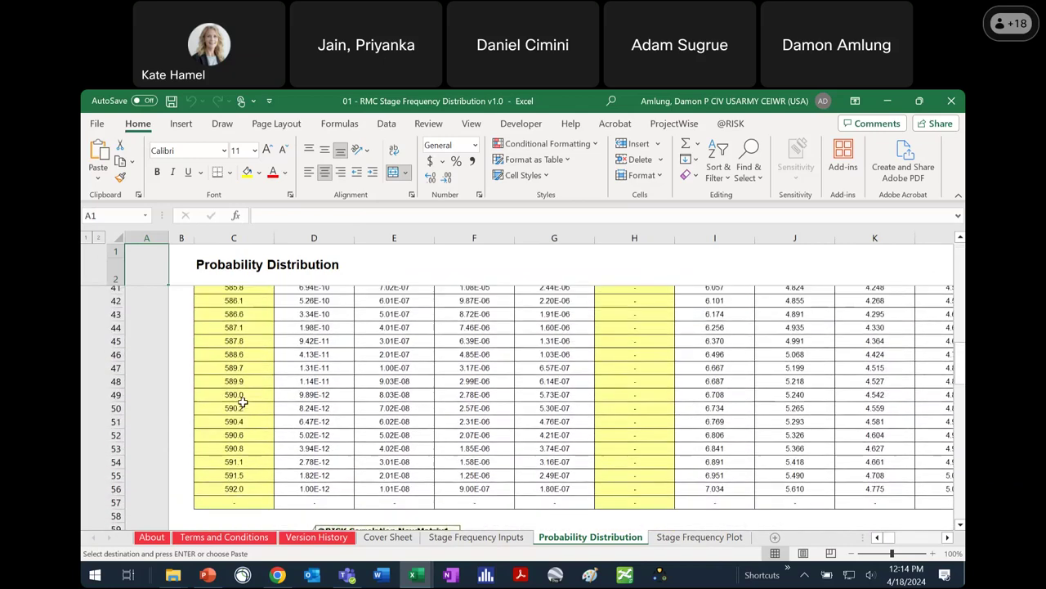
scroll(245, 402, "up", 6)
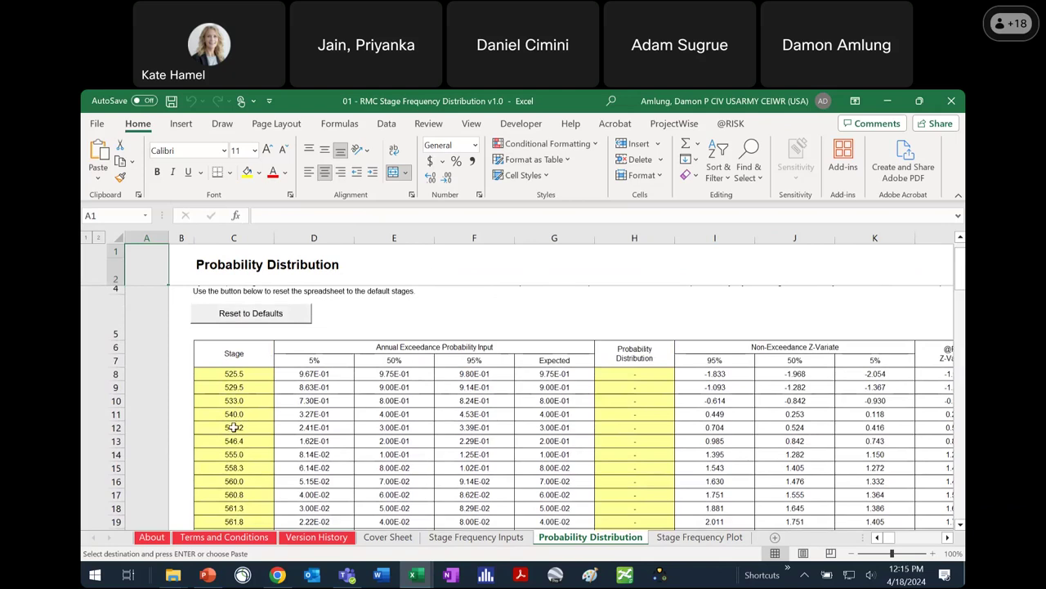
left_click(234, 427)
scroll(235, 425, "down", 5)
scroll(240, 422, "up", 3)
scroll(240, 418, "up", 2)
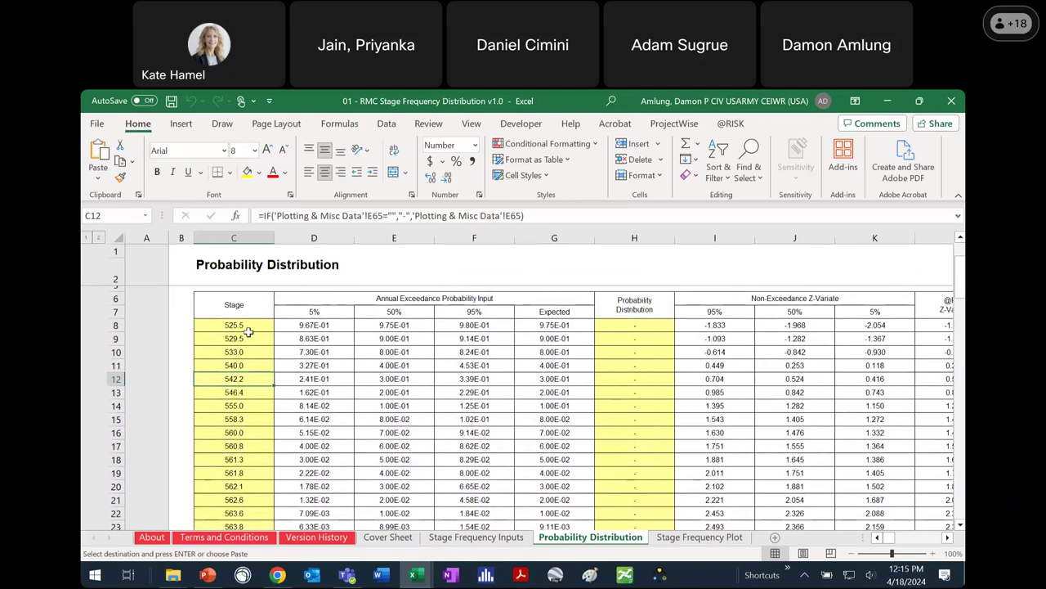
scroll(247, 331, "down", 13)
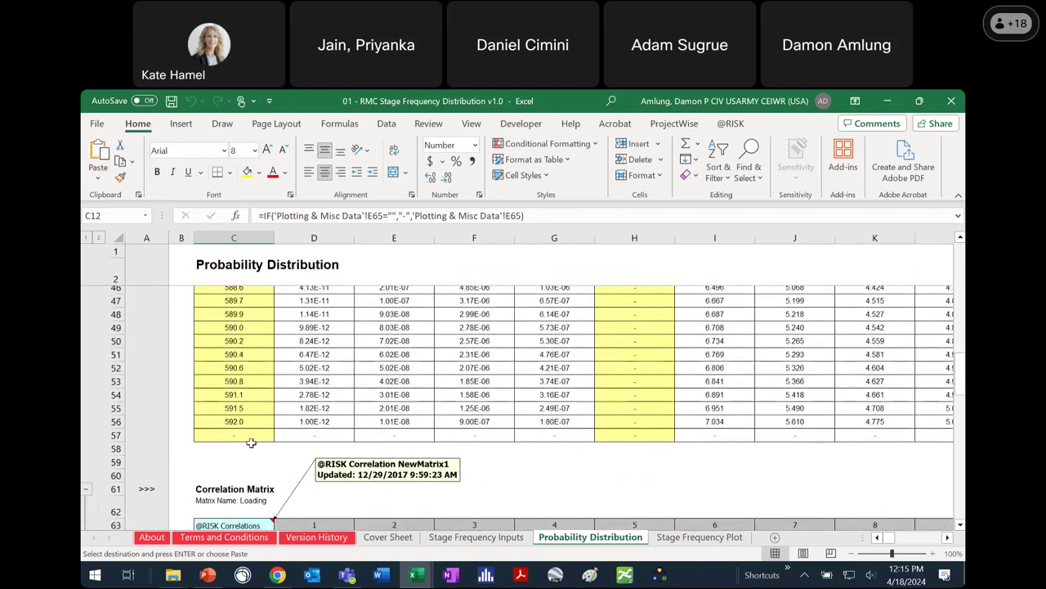
scroll(253, 430, "up", 14)
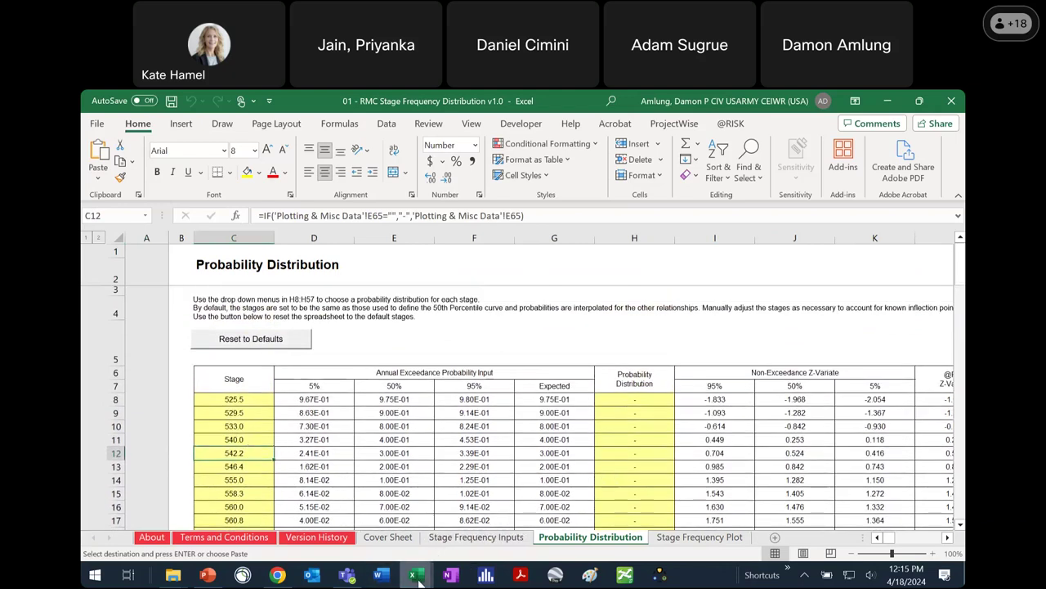
Step: Check the Hydrologic Hazard instruction on the Homework 5 sheet and return to the RMC Stage Frequency Distribution workbook
mouse_move(415, 574)
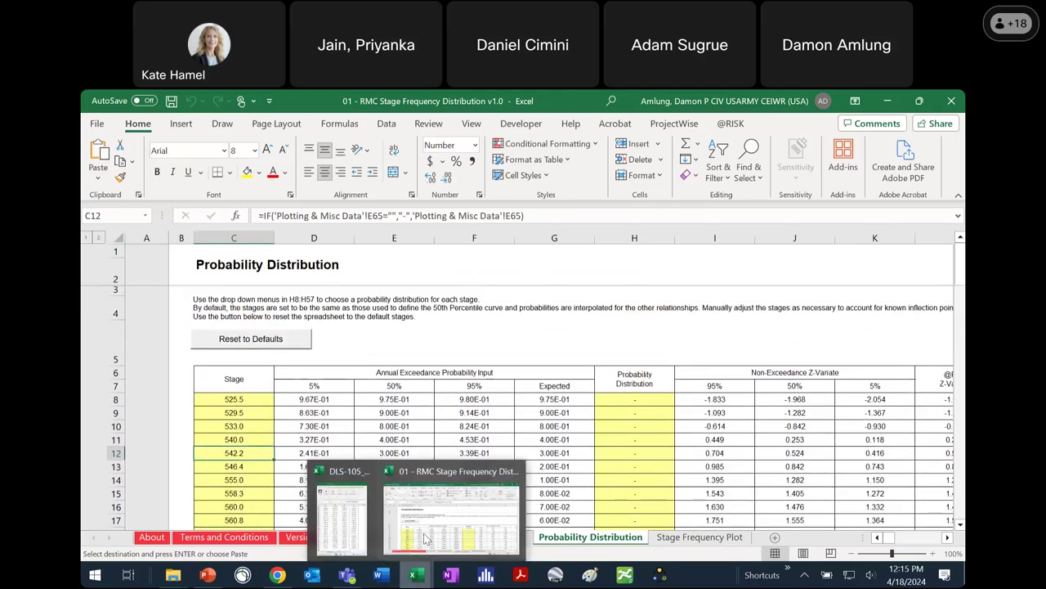
left_click(341, 519)
left_click(285, 537)
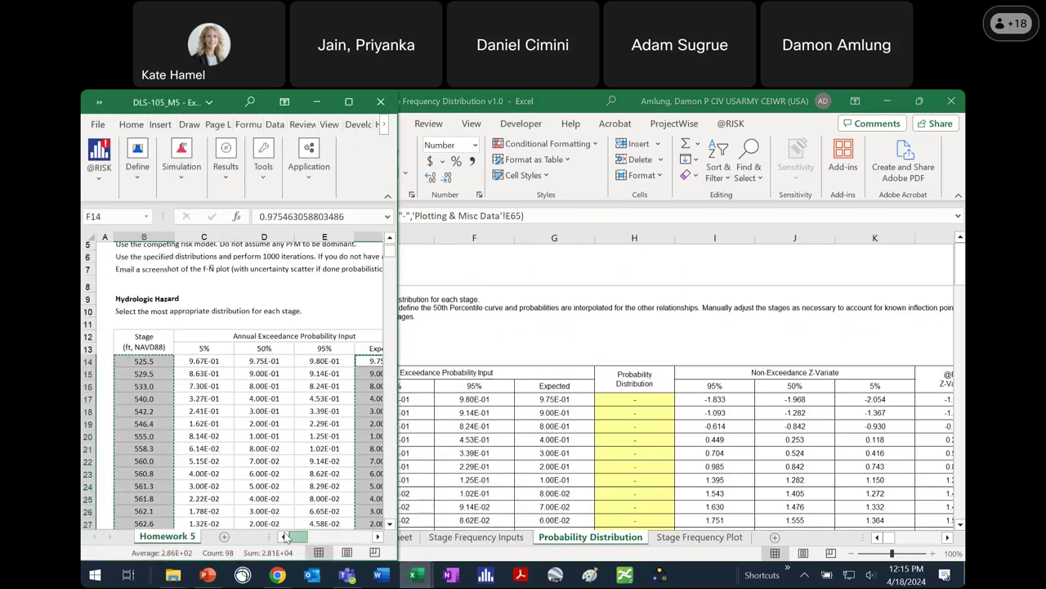
left_click(561, 350)
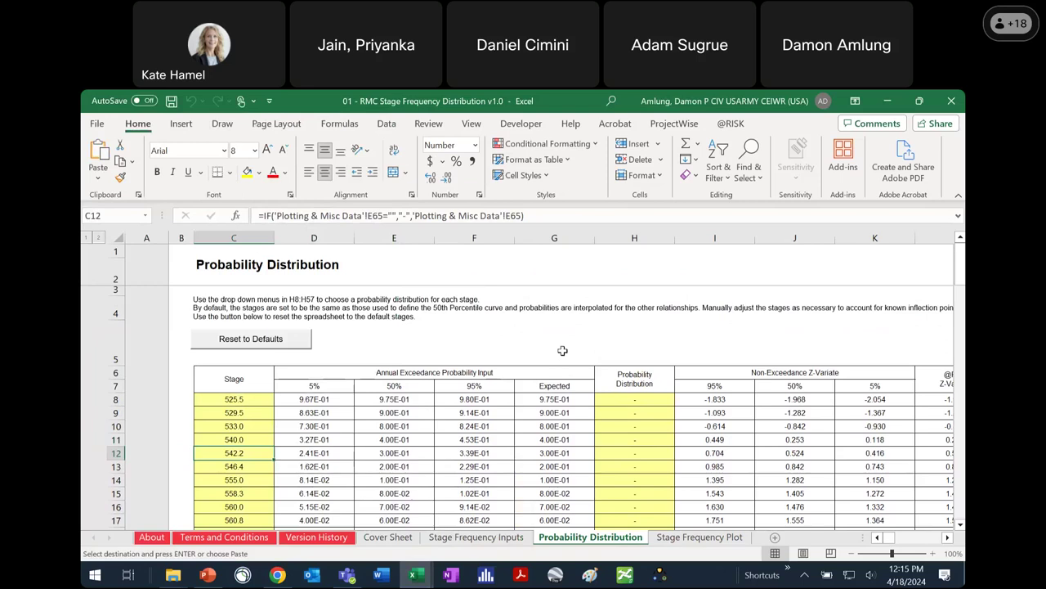
Step: Set the probability distribution to Beta-Pert in H8 and fill it down to H56 for all stages
left_click(669, 399)
left_click(680, 399)
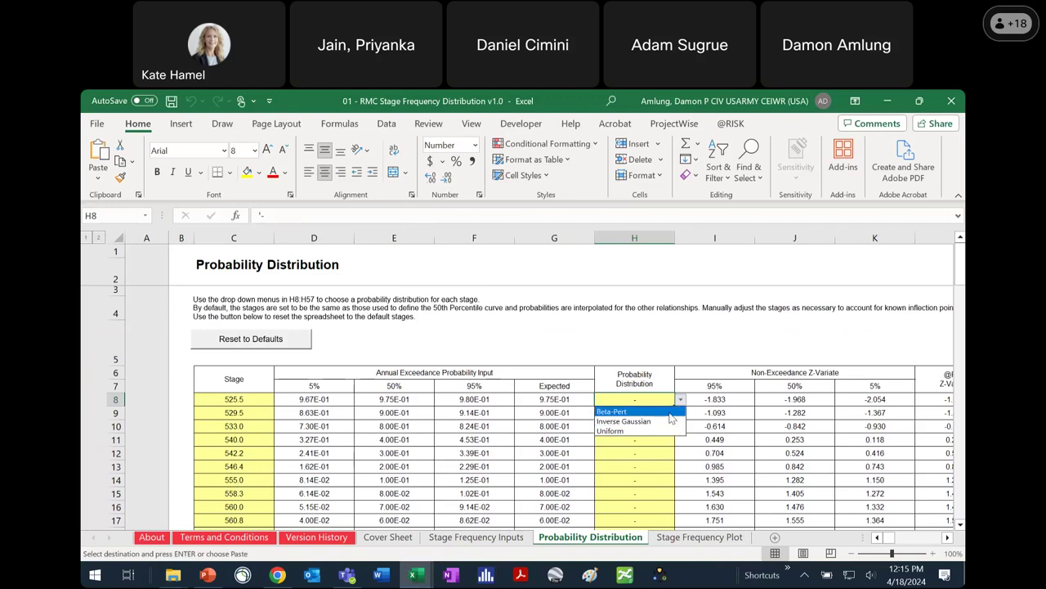
left_click(670, 413)
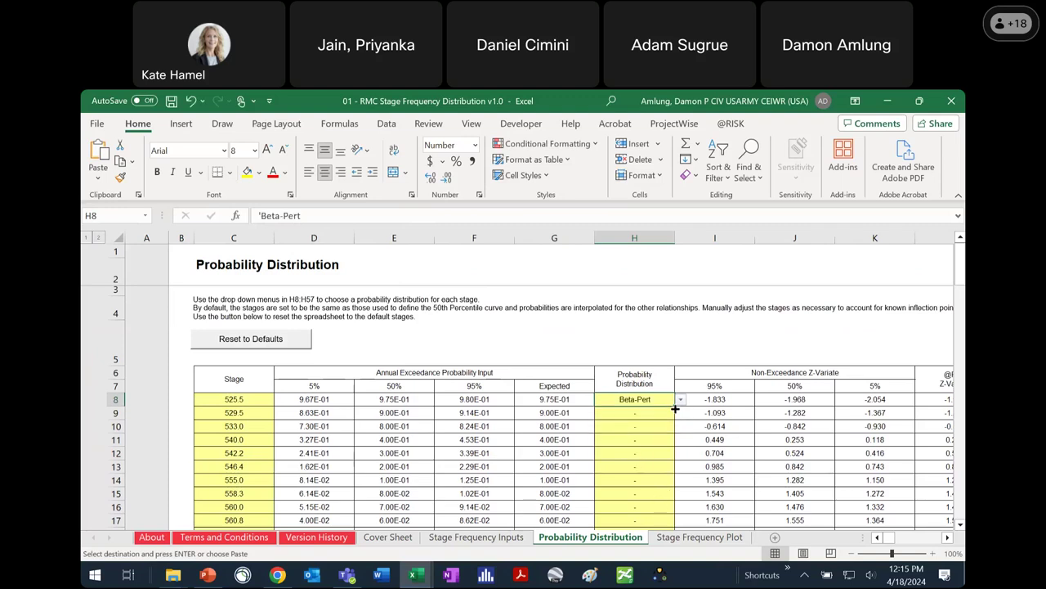
left_click_drag(676, 408, 678, 498)
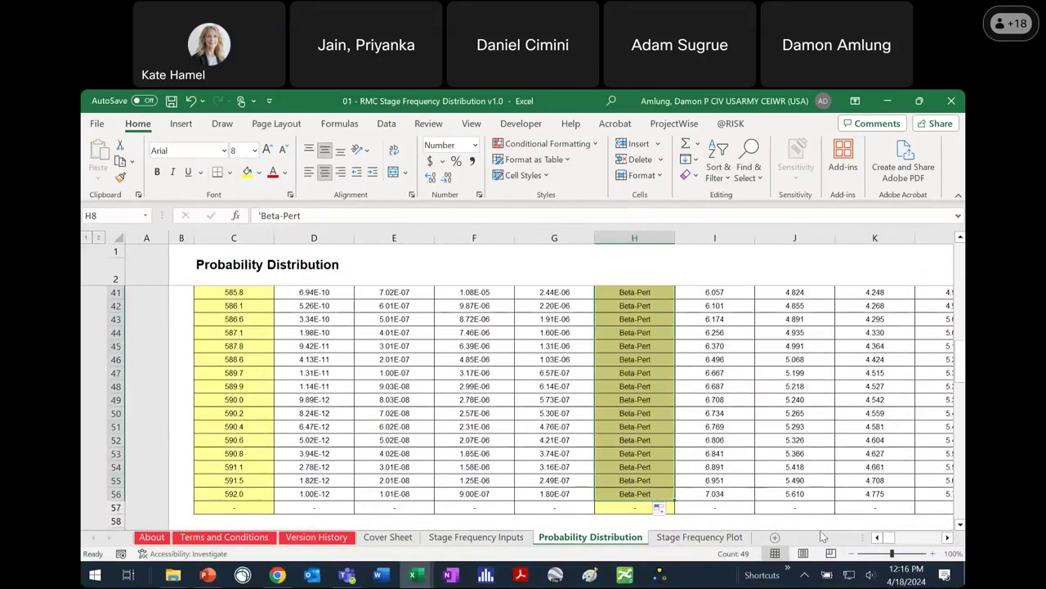
left_click(851, 553)
left_click(852, 554)
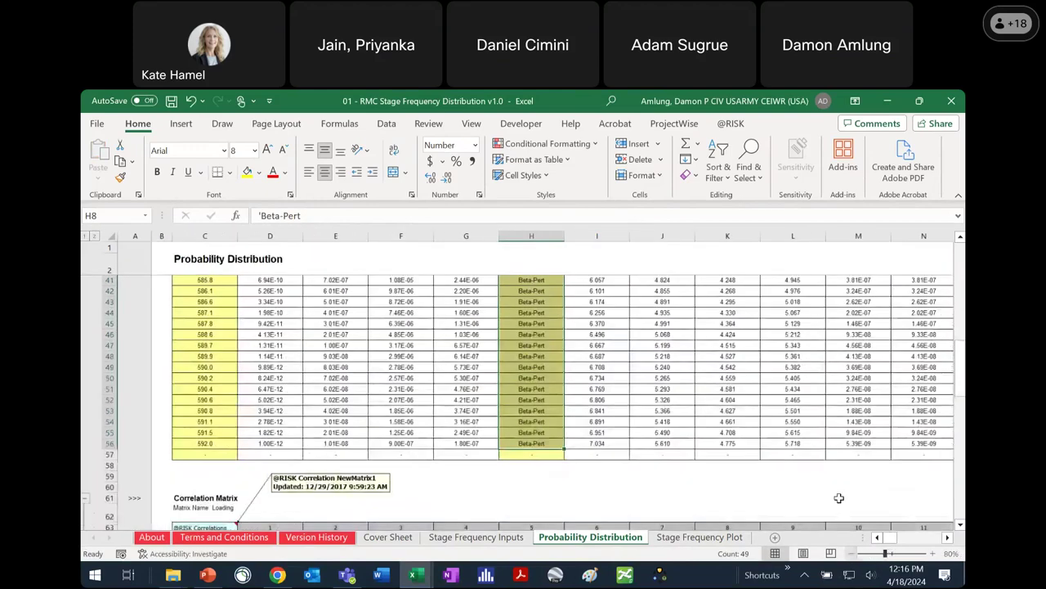
scroll(805, 446, "up", 7)
scroll(805, 446, "up", 6)
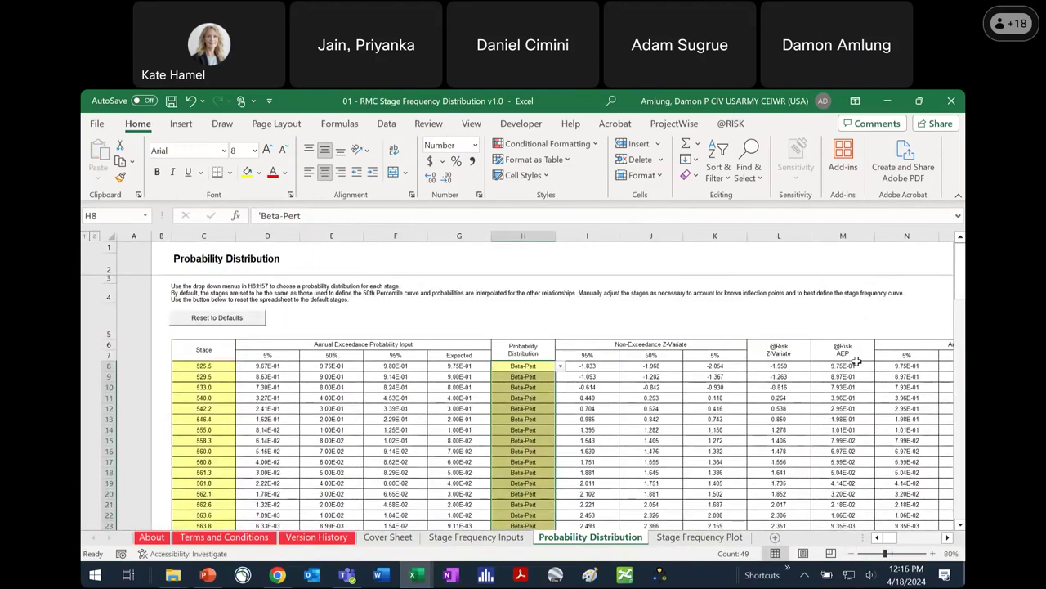
scroll(854, 363, "down", 1)
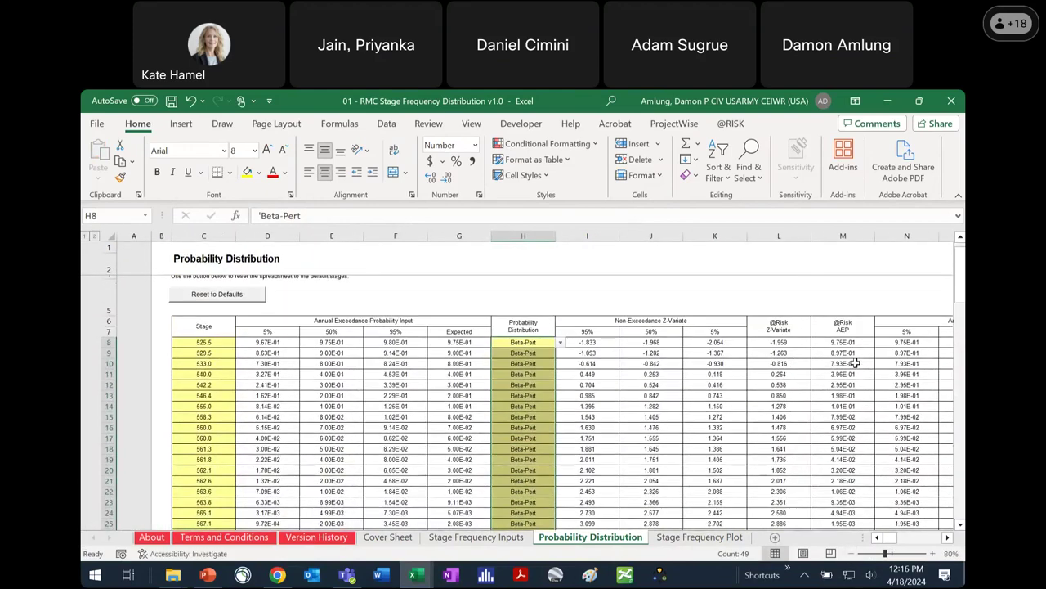
left_click(803, 354)
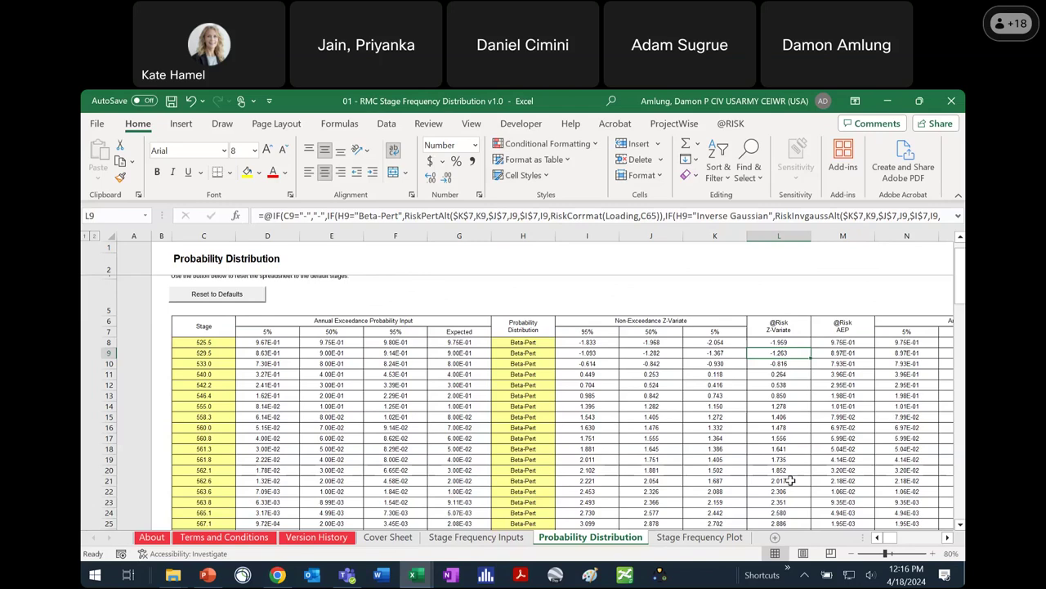
scroll(791, 481, "down", 2)
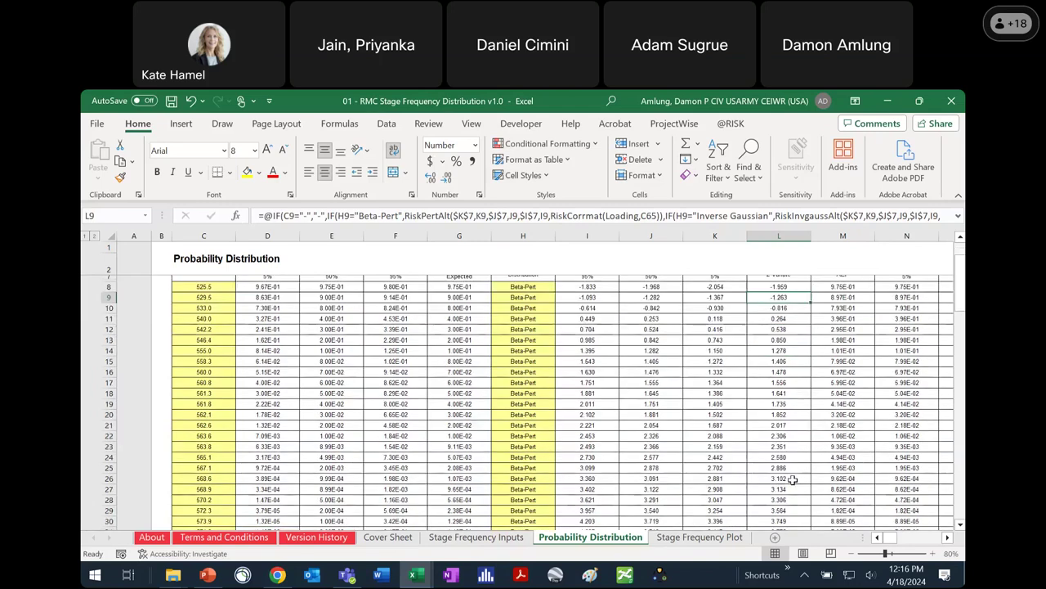
scroll(785, 483, "down", 11)
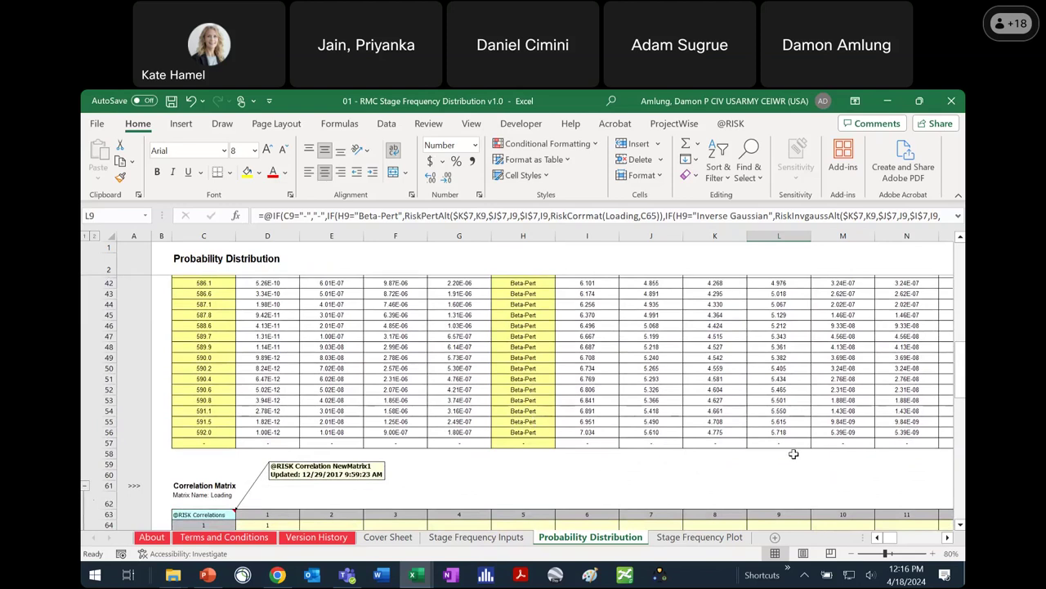
scroll(793, 453, "up", 5)
scroll(793, 454, "up", 7)
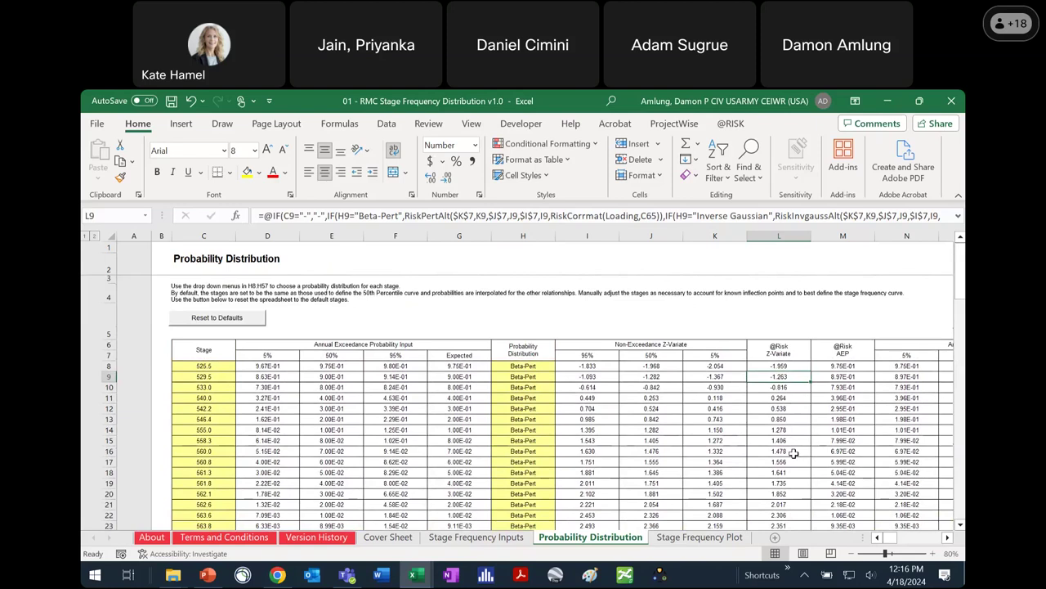
left_click(219, 399)
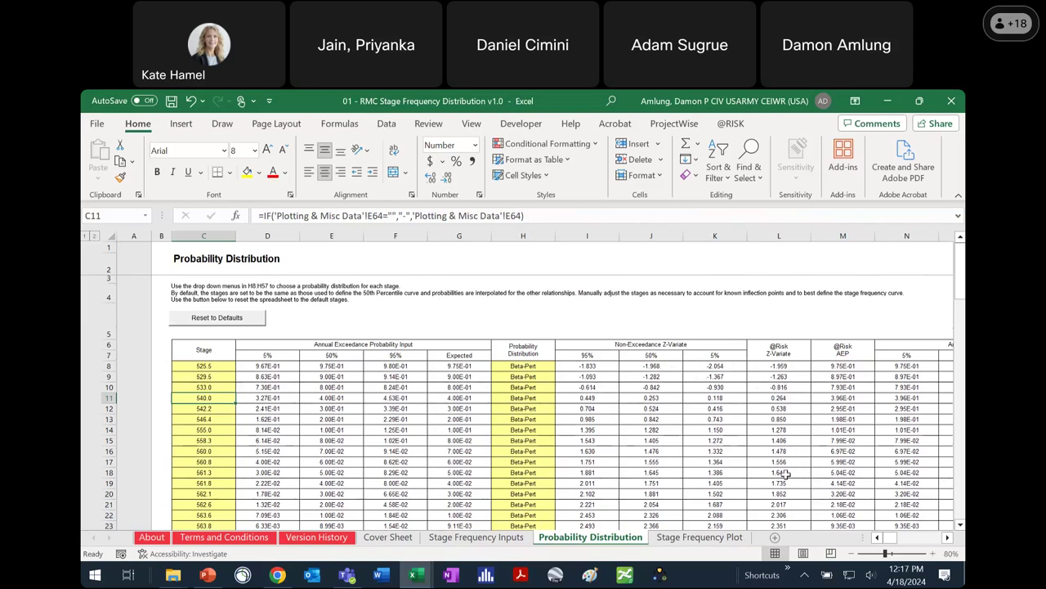
Step: Compare the Expected annual exceedance probability input in G56 with the output in Q56, and glance at the Stage Frequency Plot sheet
scroll(633, 372, "down", 2)
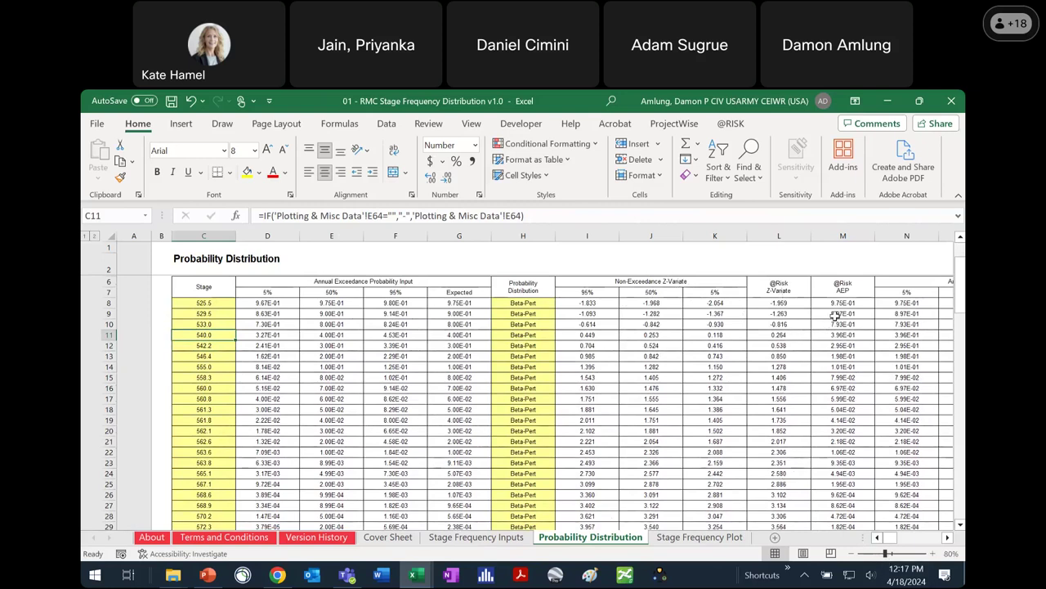
left_click(947, 538)
left_click(947, 538)
left_click(947, 538)
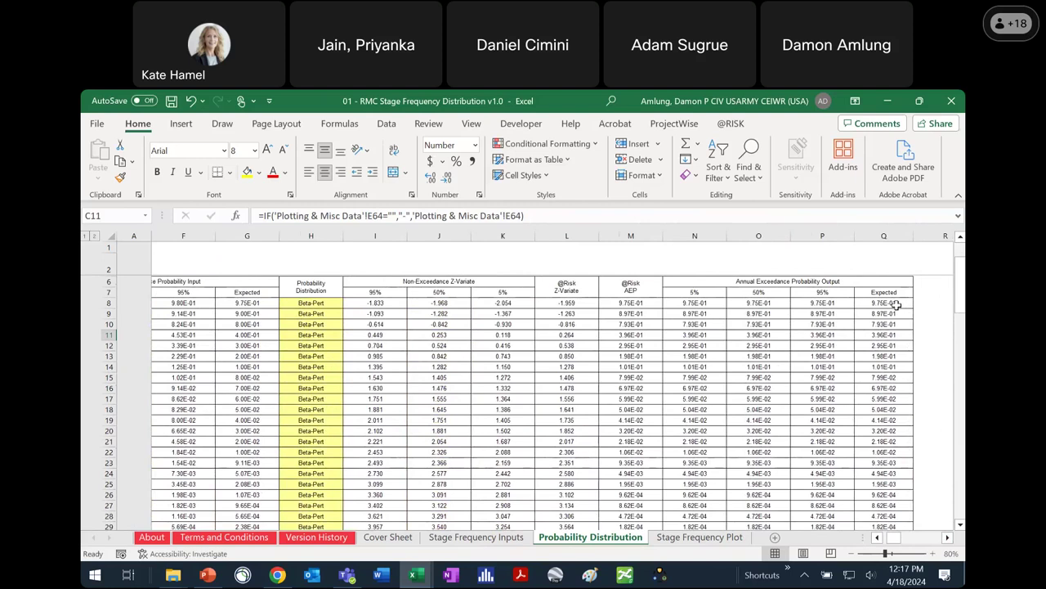
scroll(898, 319, "down", 11)
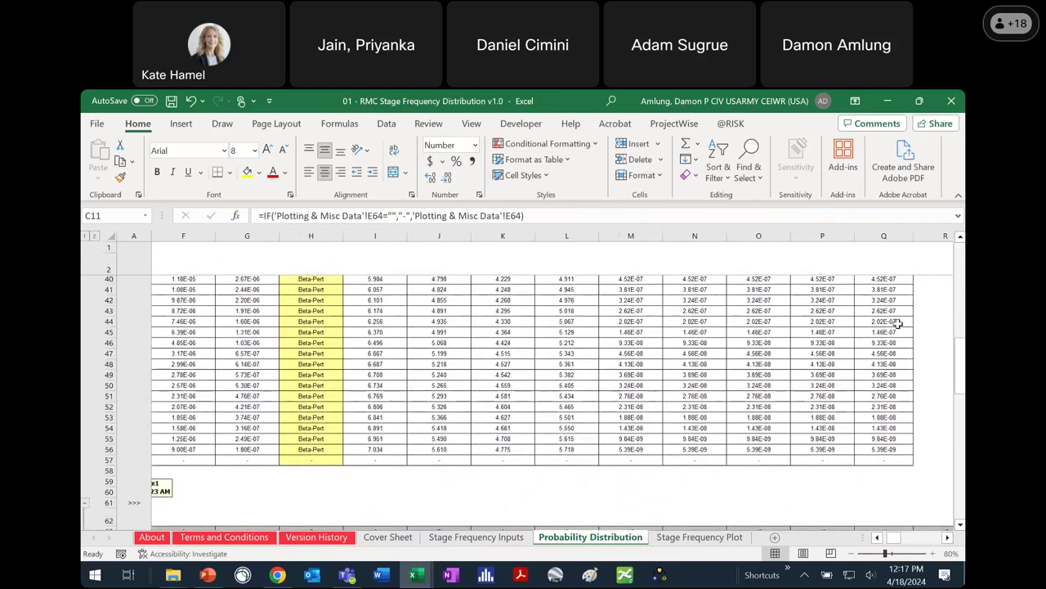
left_click(247, 448)
left_click(907, 451)
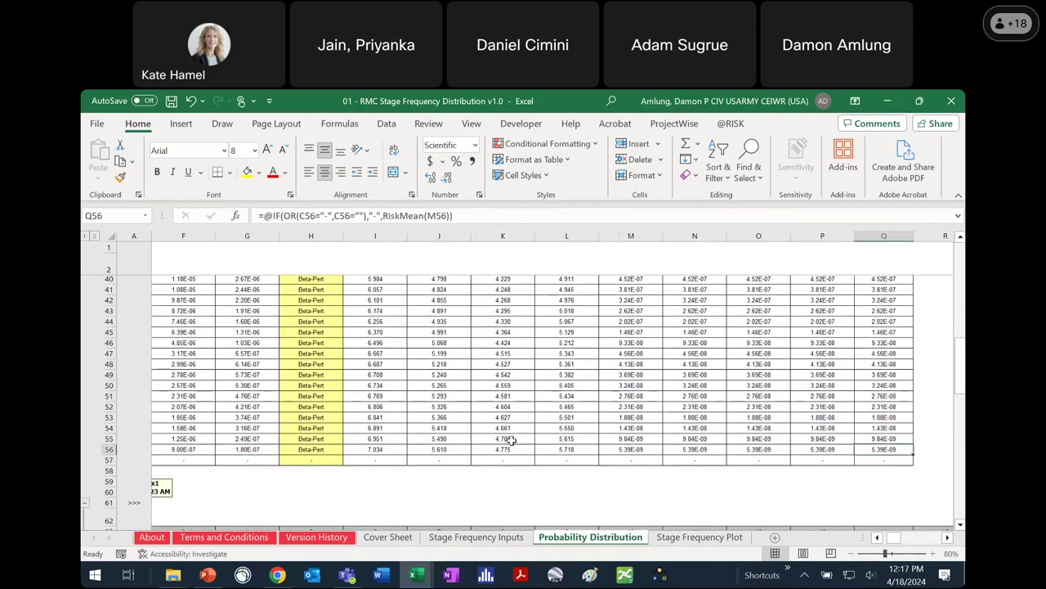
left_click(260, 449)
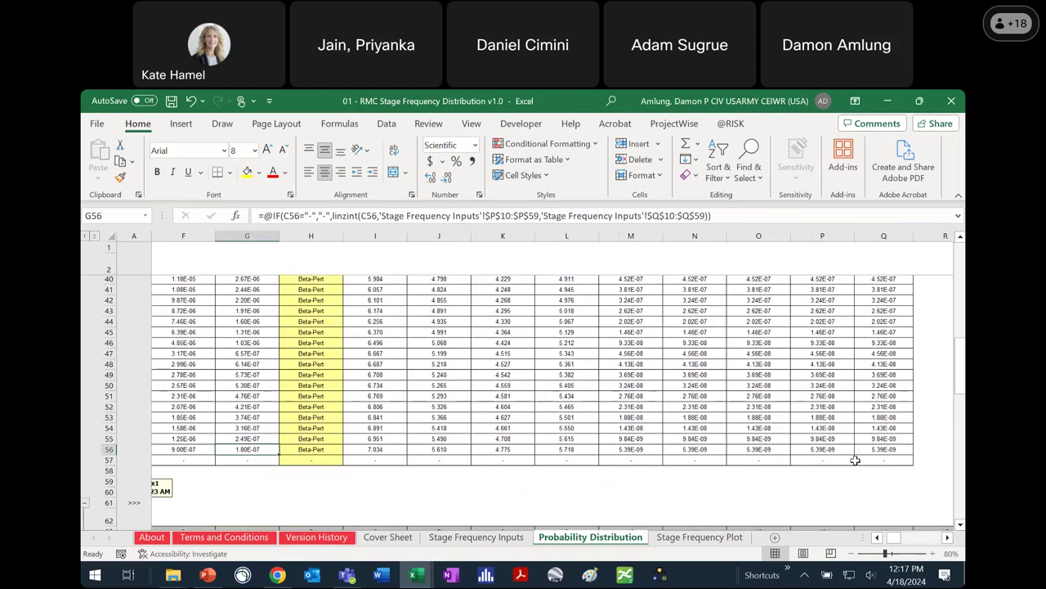
left_click(881, 451)
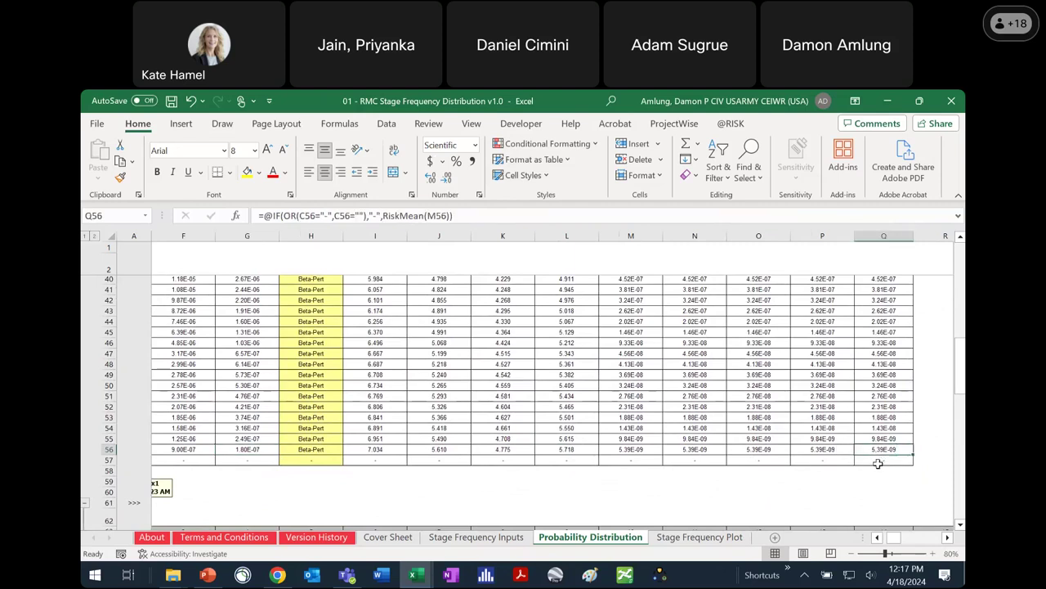
scroll(754, 423, "up", 13)
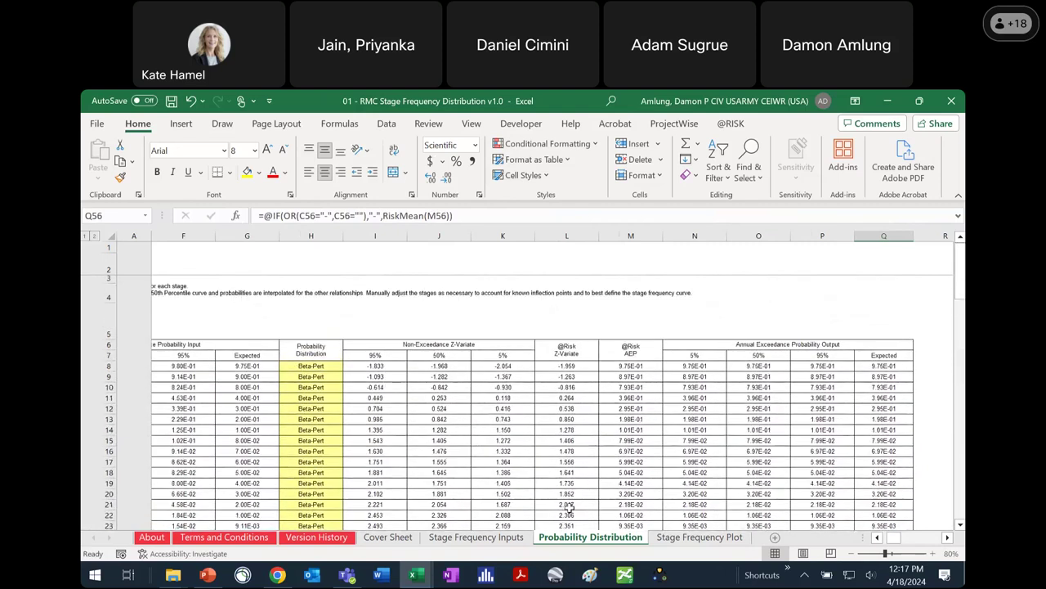
left_click(690, 539)
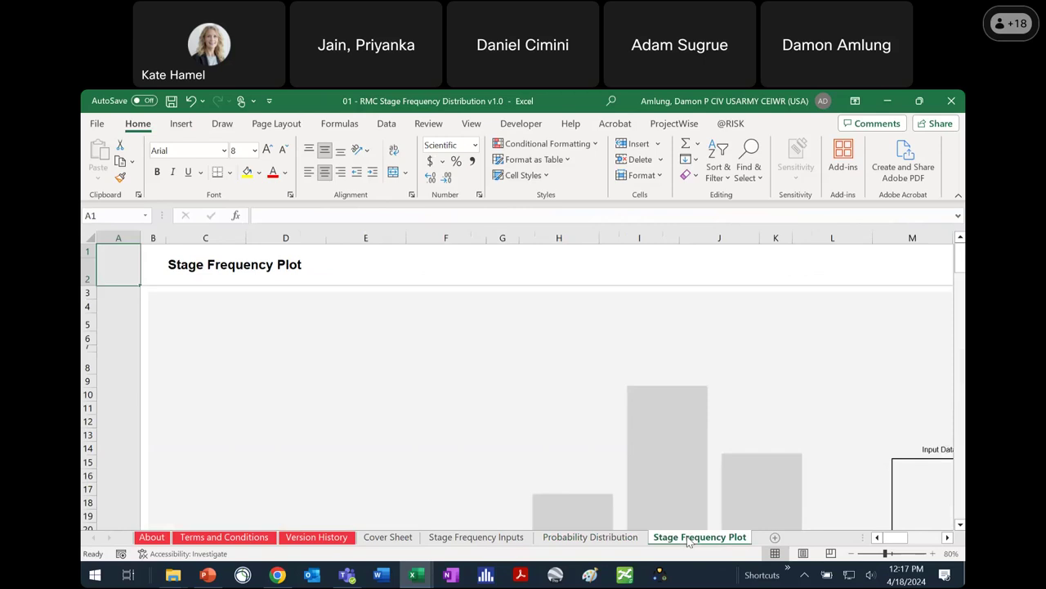
left_click(636, 542)
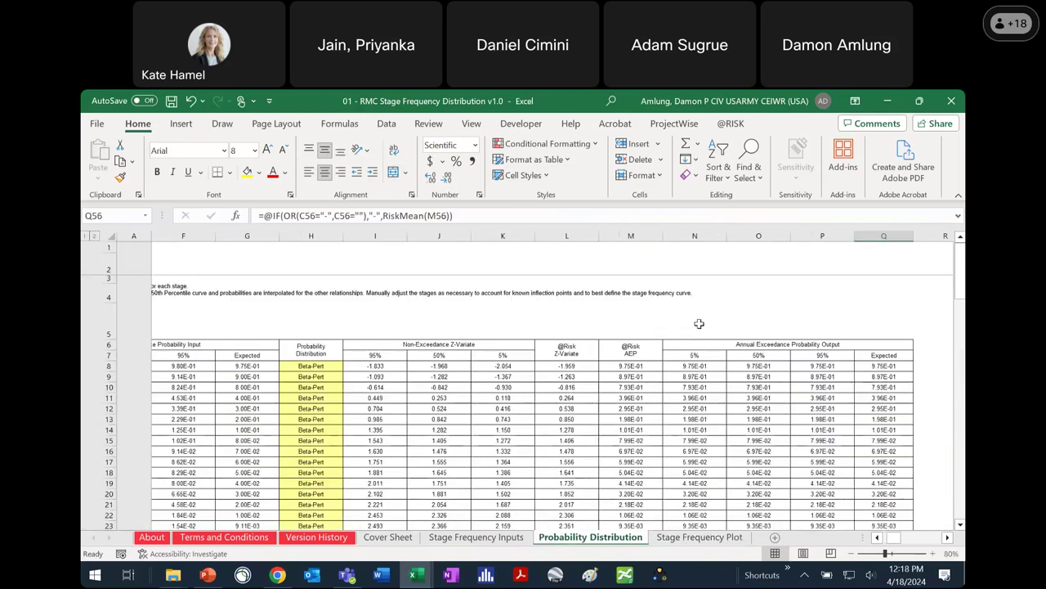
left_click(732, 124)
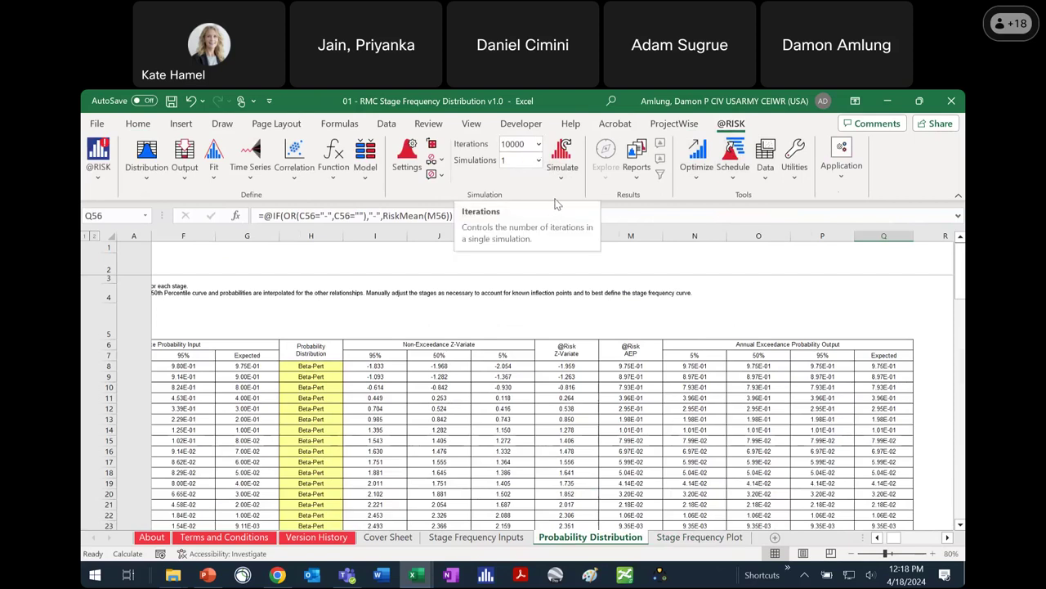
left_click(409, 152)
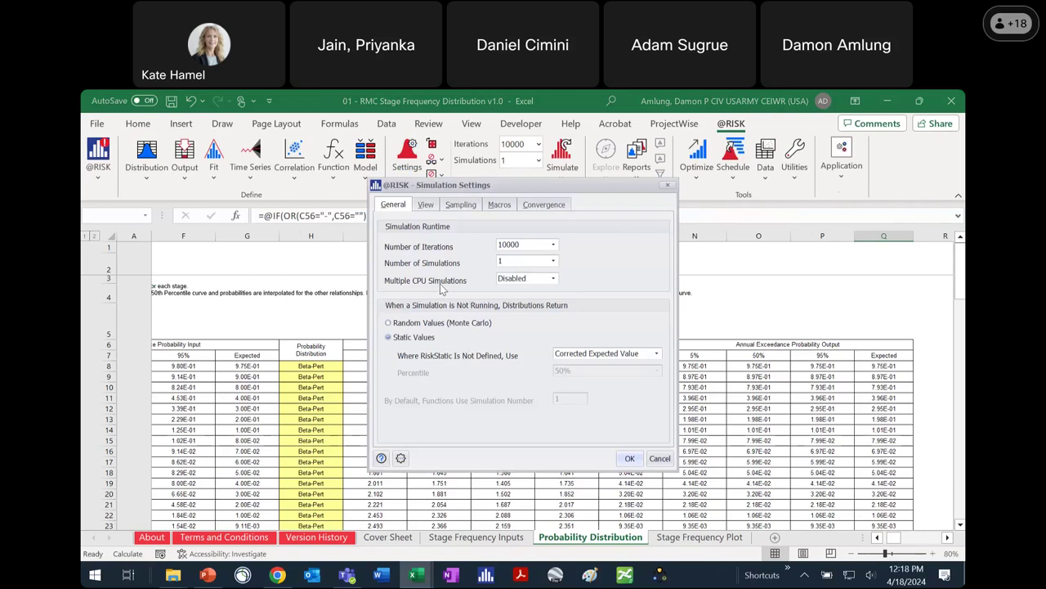
left_click(461, 204)
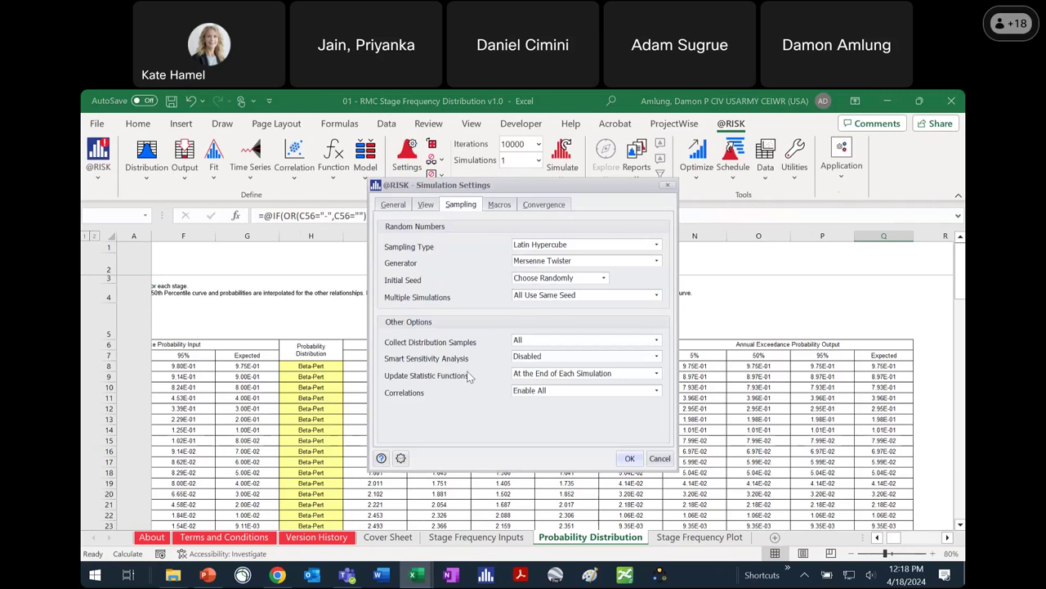
left_click(630, 459)
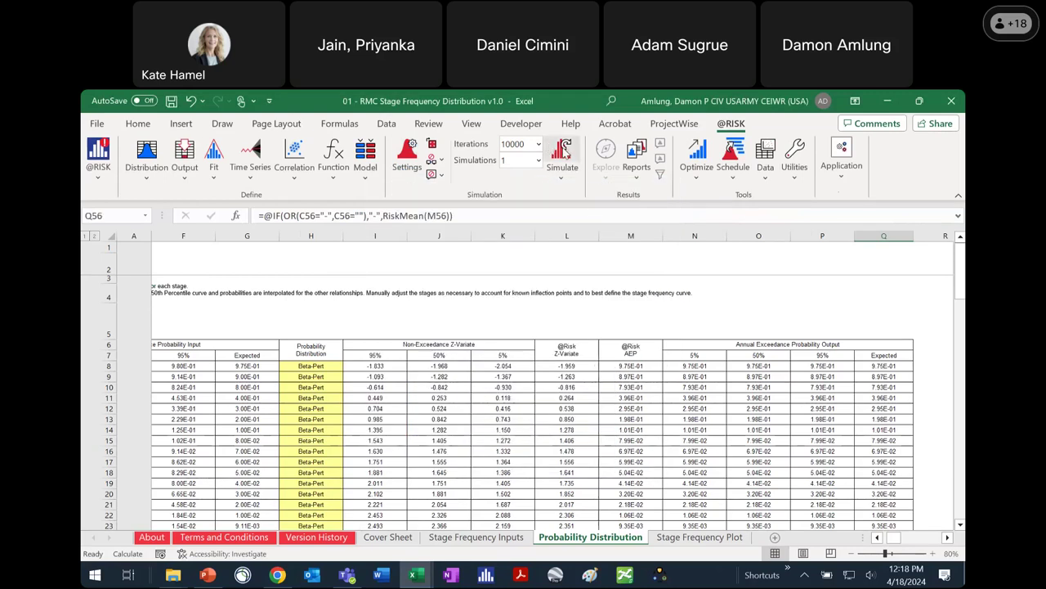
left_click(564, 152)
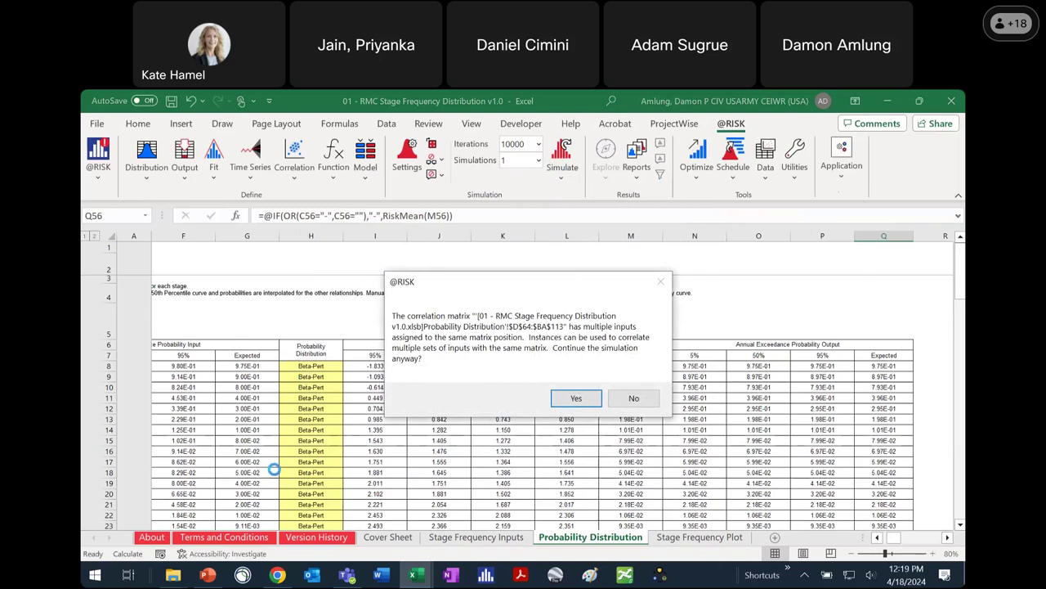
left_click(582, 399)
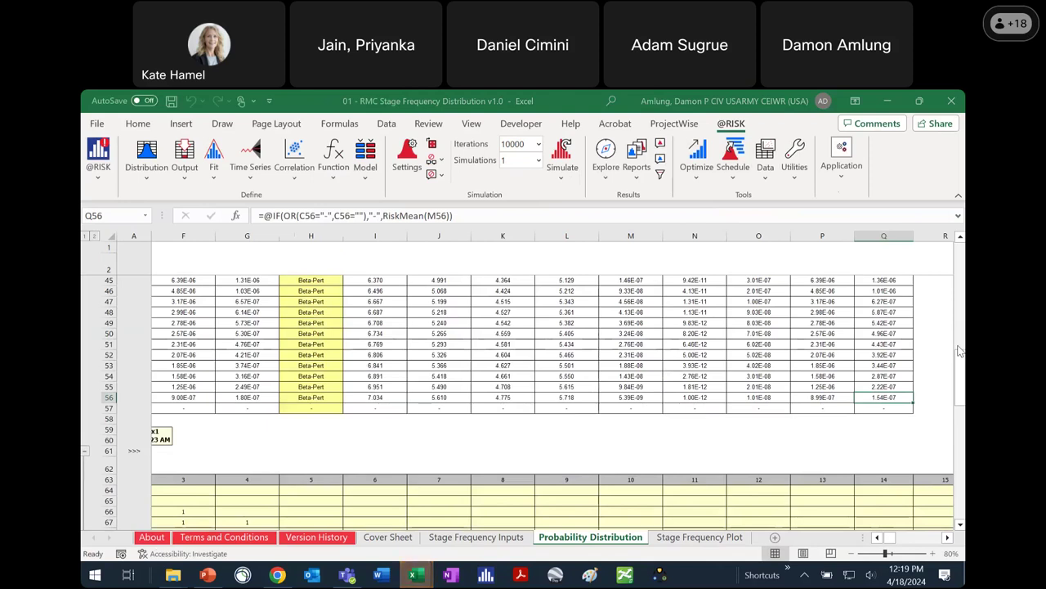
Step: Look through the simulated annual exceedance probability outputs on the Probability Distribution sheet and the stage and percentile input columns
left_click(561, 352)
scroll(562, 350, "up", 11)
scroll(564, 347, "up", 3)
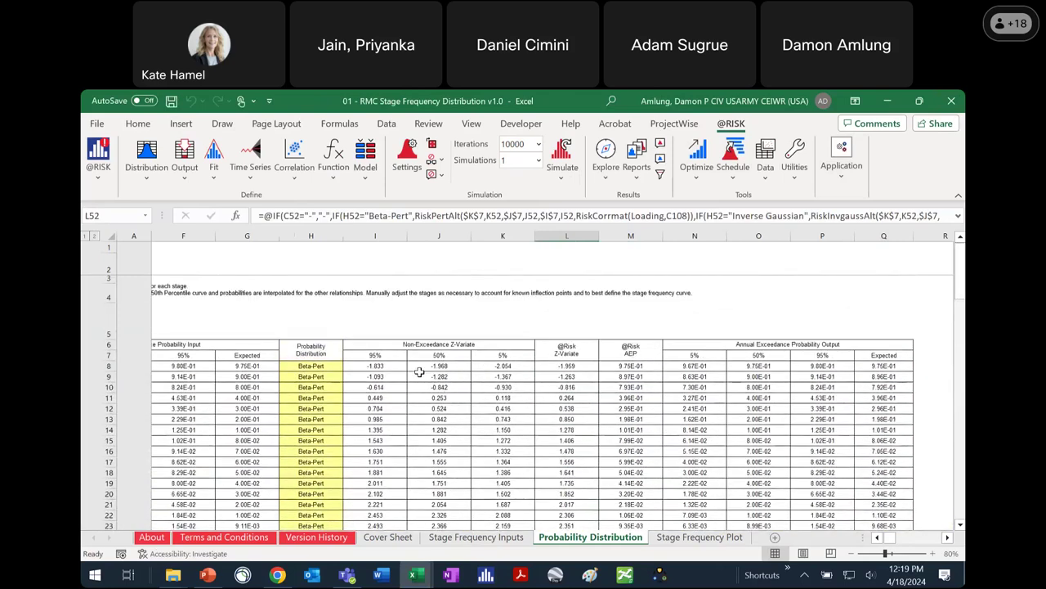
scroll(419, 371, "down", 3)
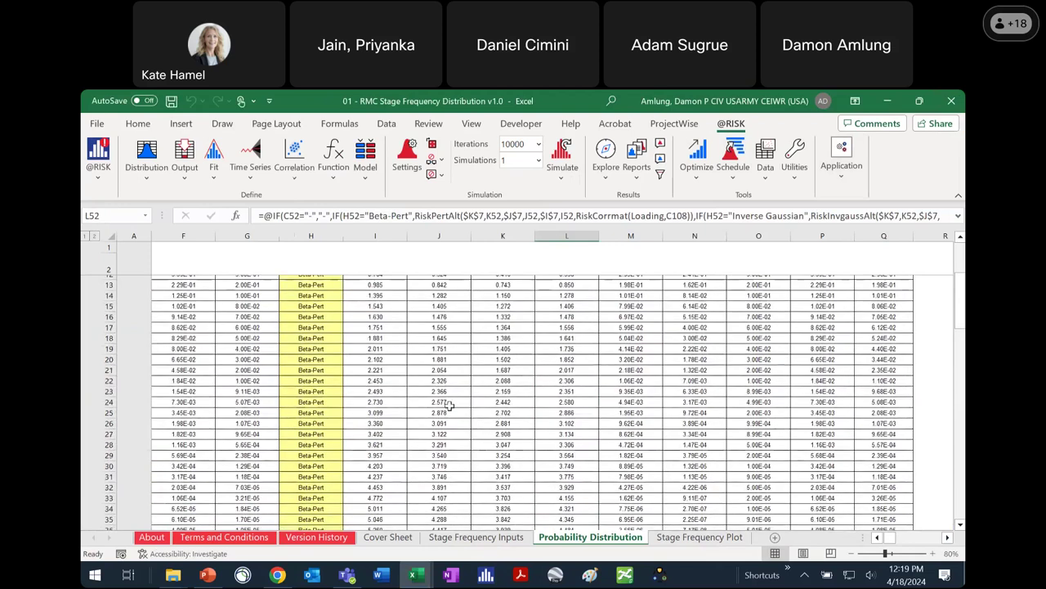
scroll(445, 393, "up", 3)
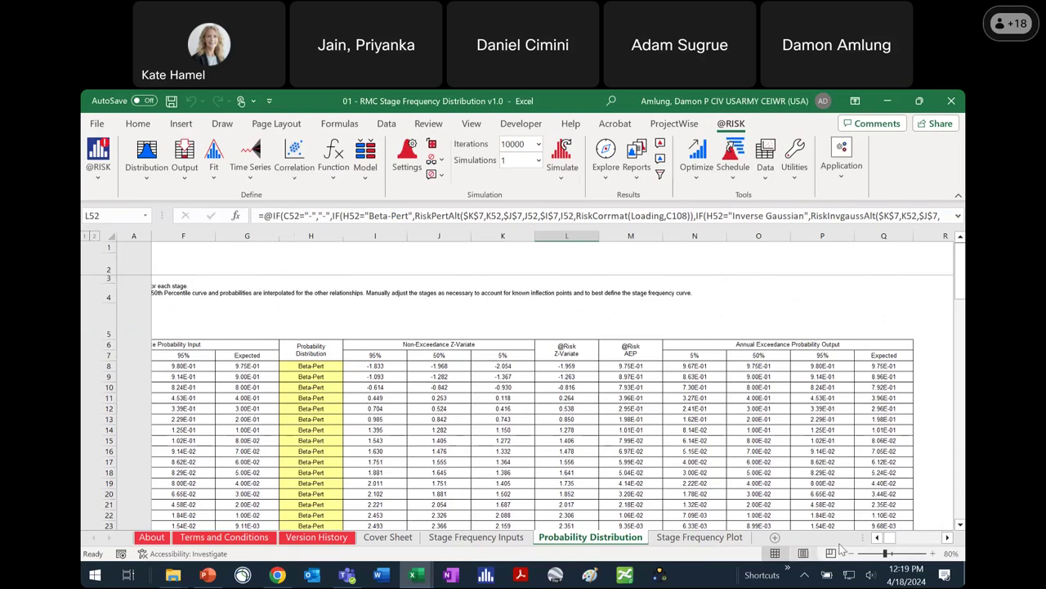
scroll(891, 542, "left", 3)
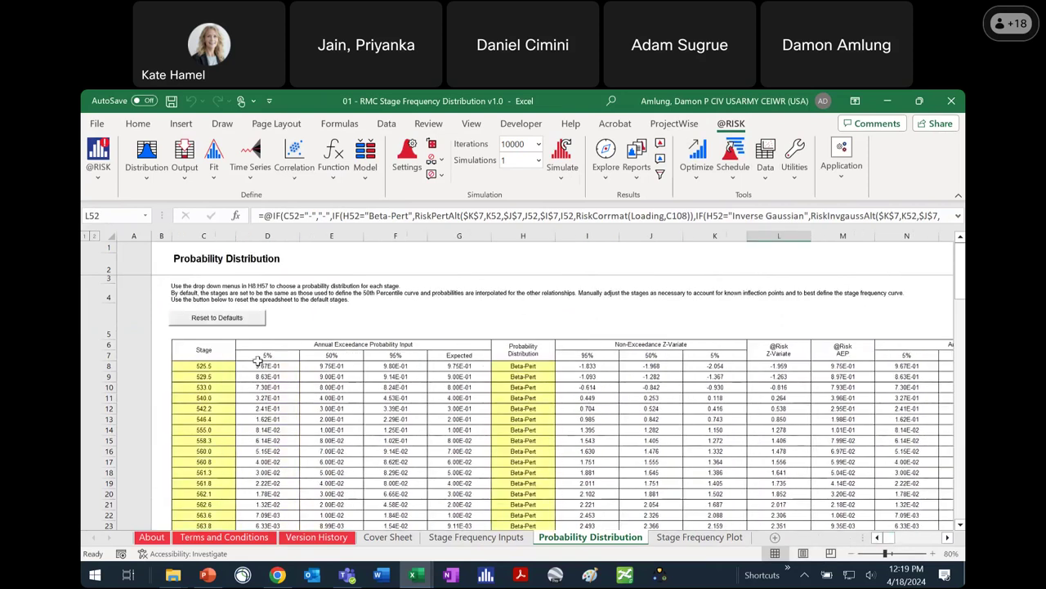
scroll(235, 363, "down", 1)
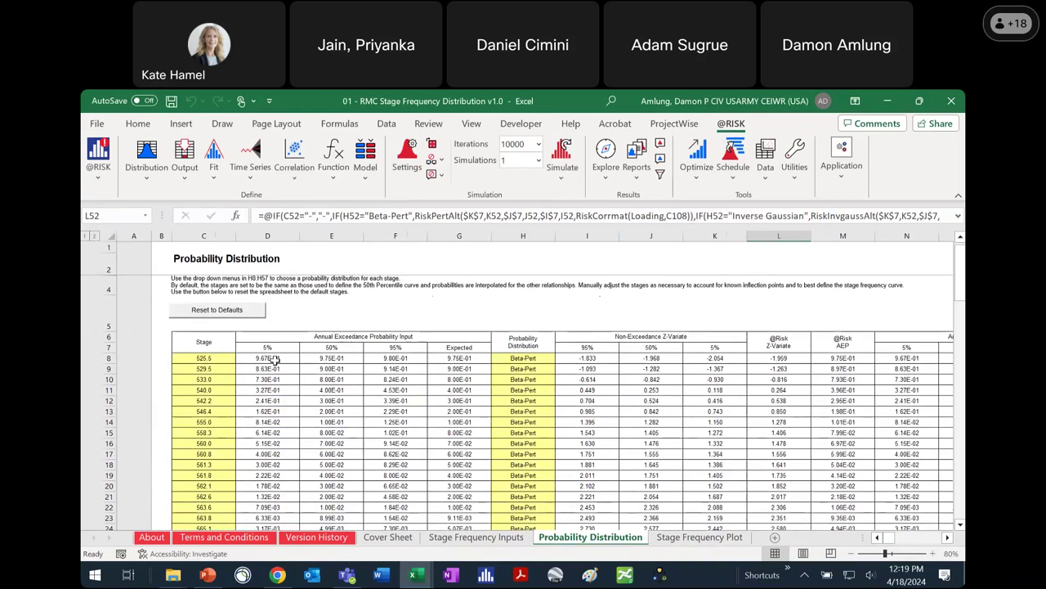
scroll(233, 359, "down", 1)
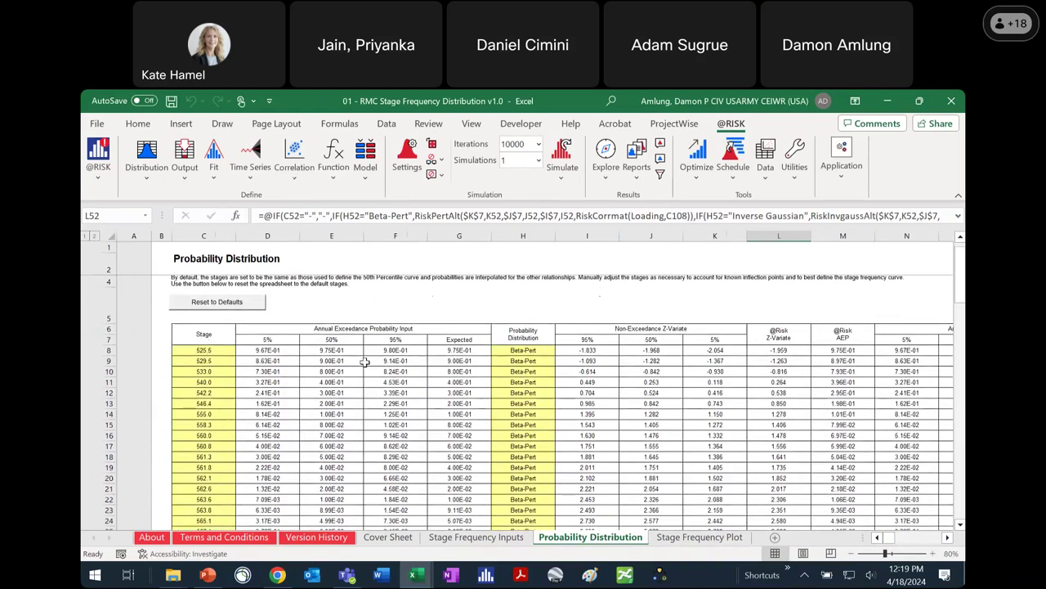
scroll(202, 360, "down", 3)
scroll(234, 362, "up", 4)
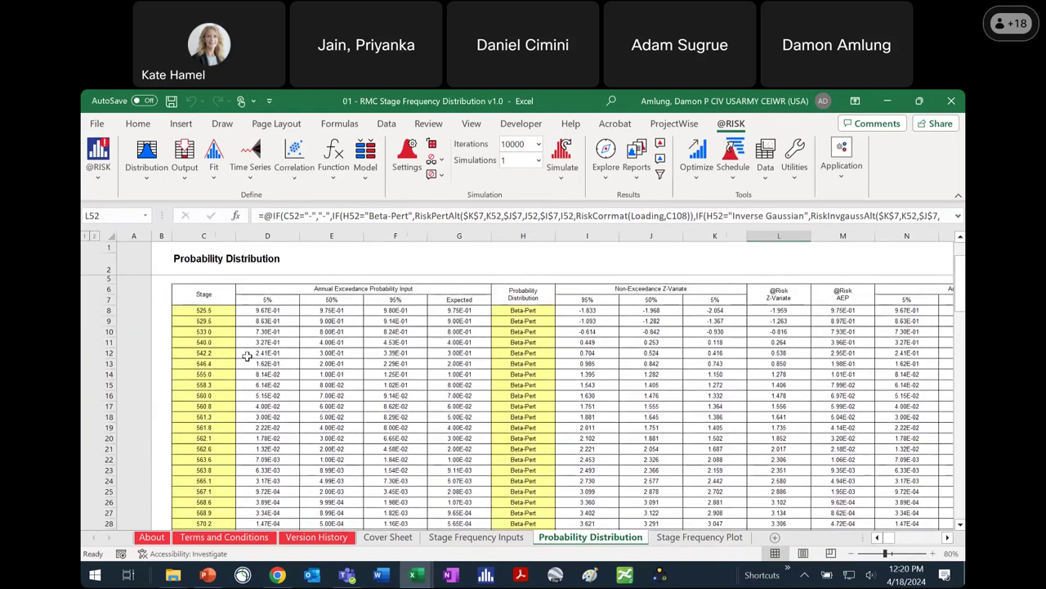
Step: Hide the Version History sheet
right_click(352, 538)
left_click(386, 483)
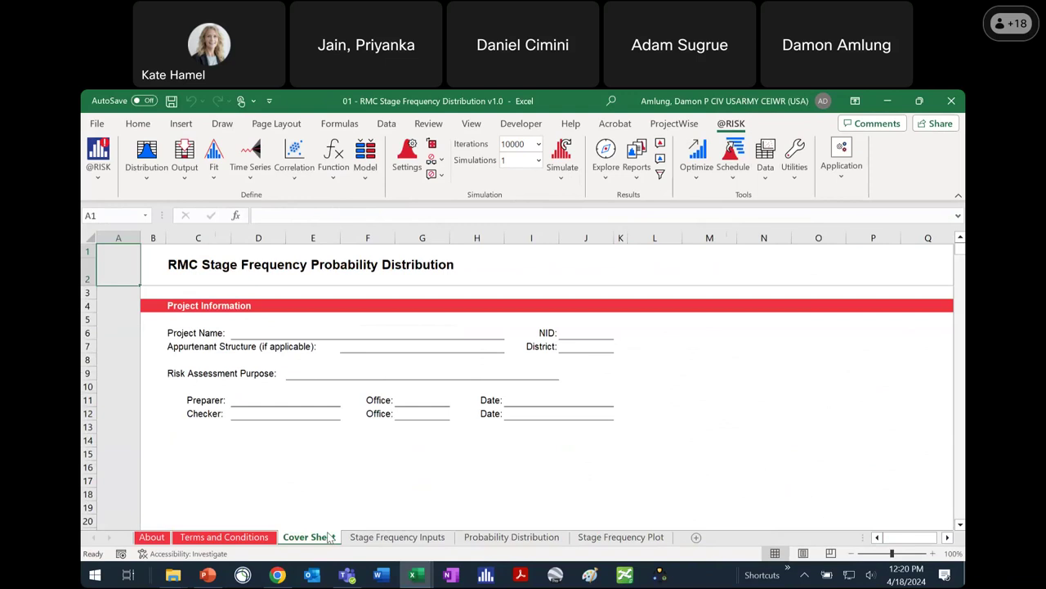
Step: Unhide the Plotting & Misc Data sheet and look through its stage frequency curve input data and the ranked pool table
right_click(325, 538)
left_click(360, 510)
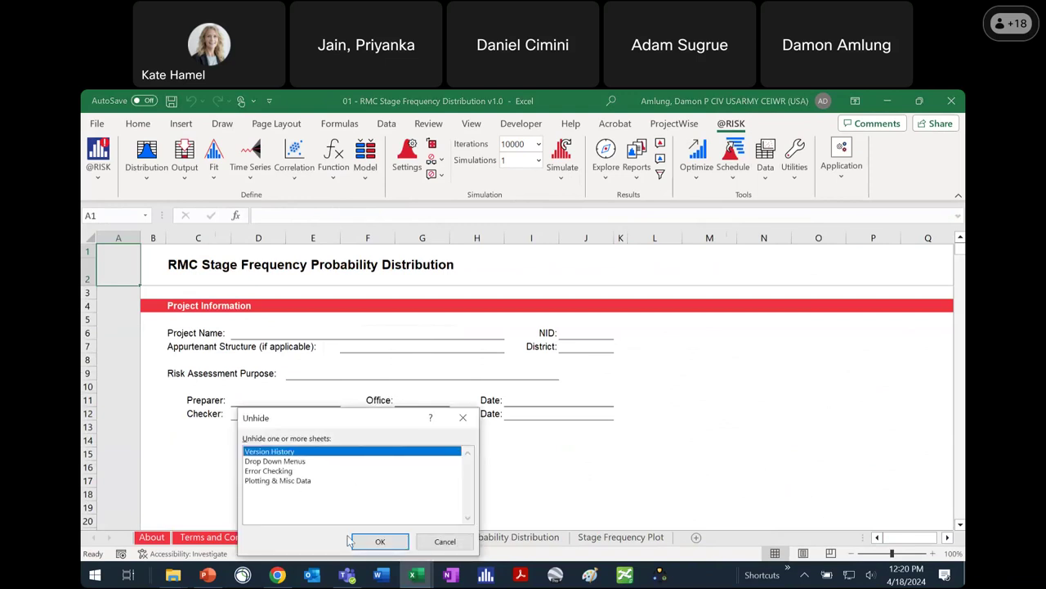
left_click(288, 481)
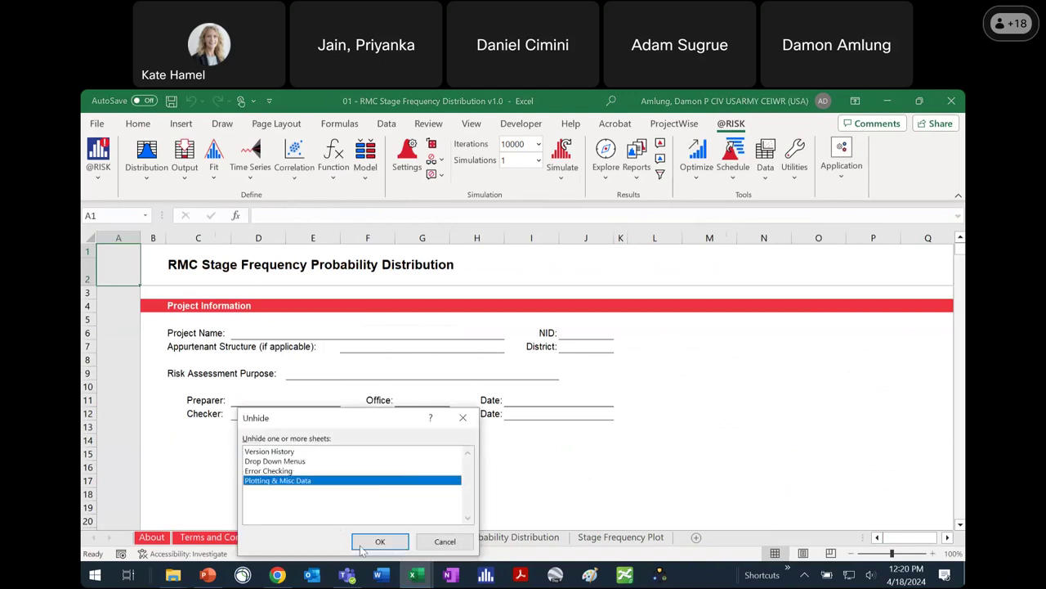
left_click(379, 542)
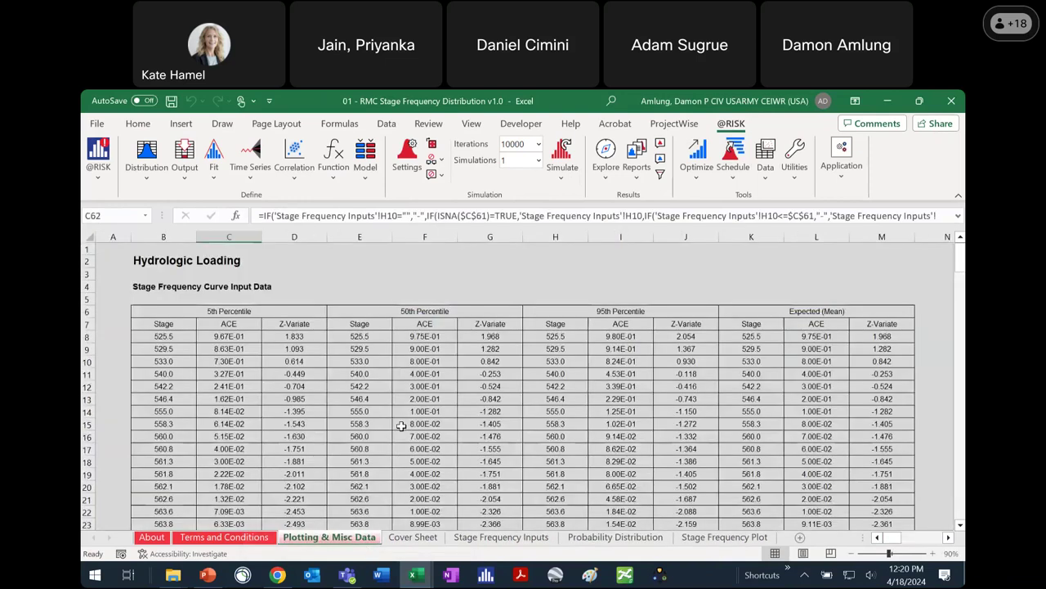
scroll(399, 423, "down", 15)
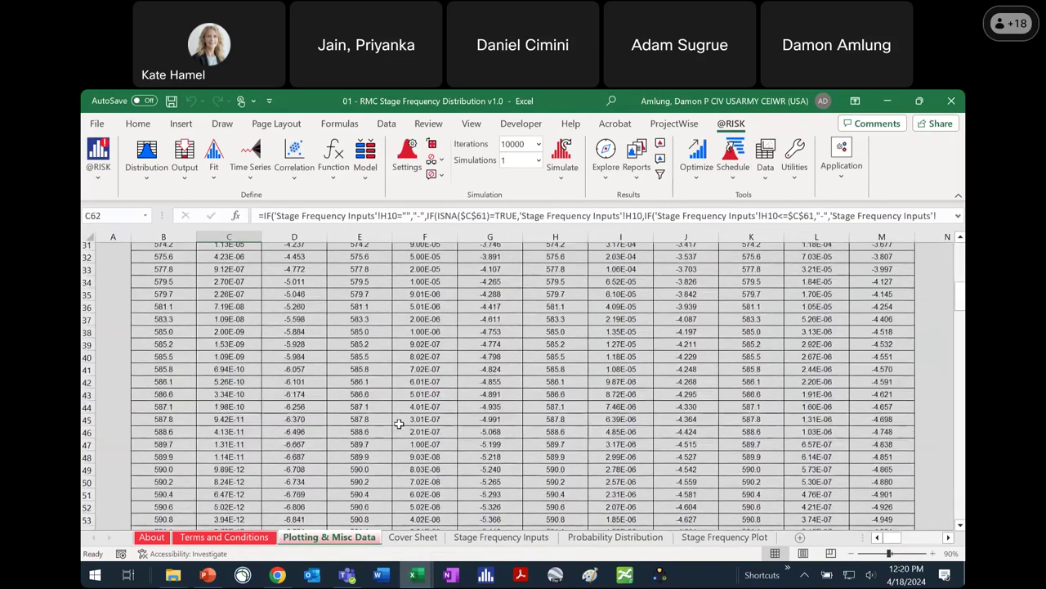
scroll(398, 396, "down", 1)
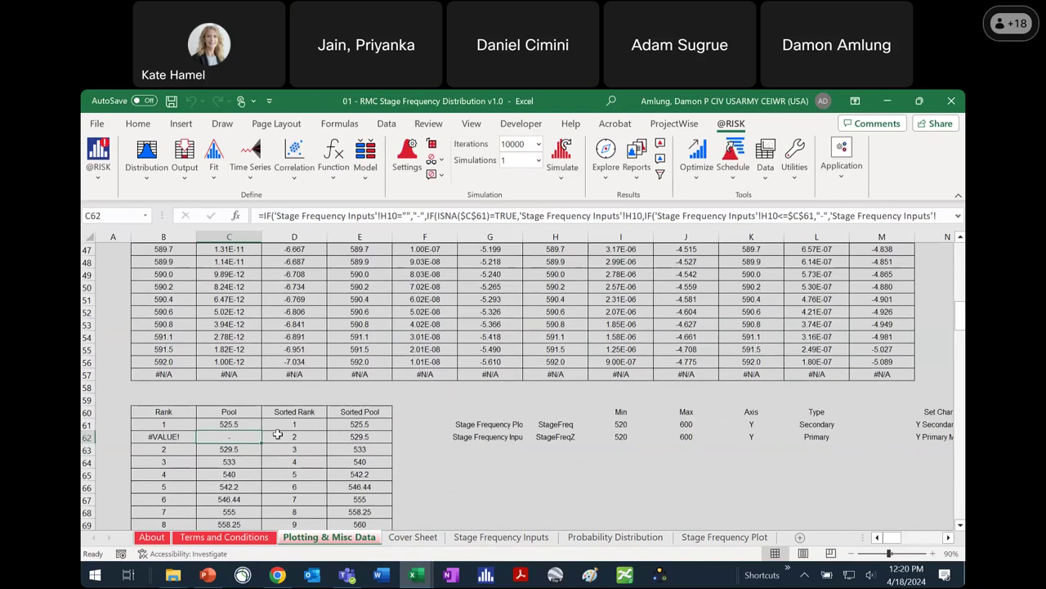
scroll(282, 435, "up", 13)
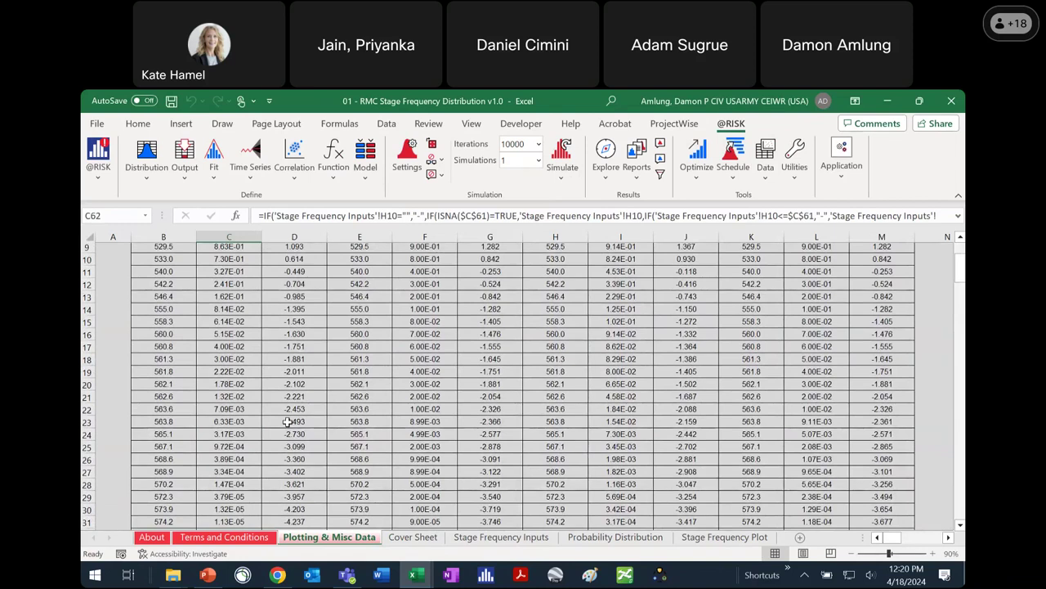
Step: Hide the Plotting & Misc Data sheet again, leaving the other hidden sheets as they are
right_click(338, 538)
left_click(378, 508)
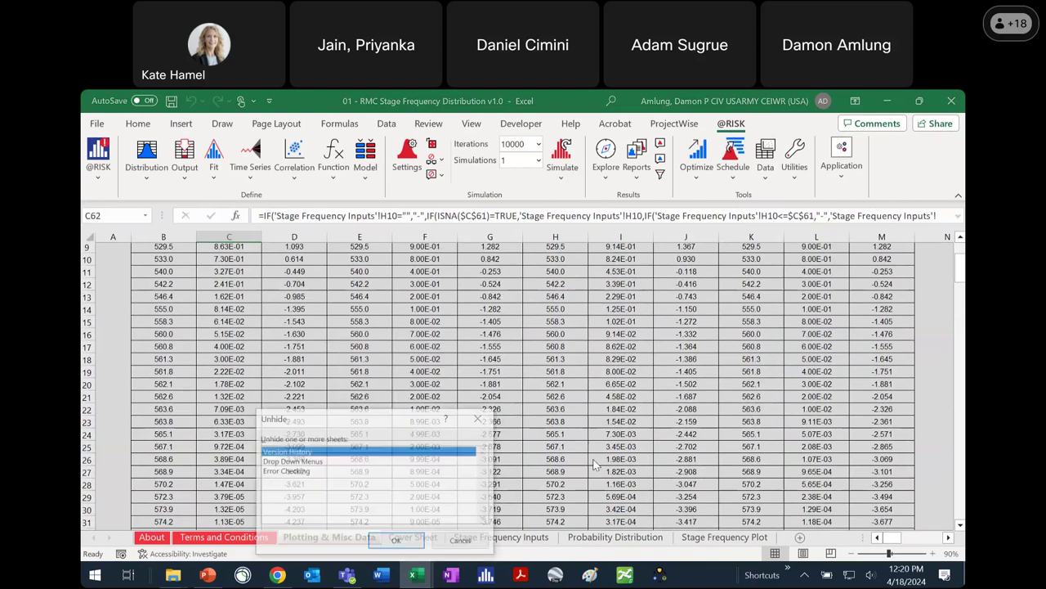
left_click(462, 542)
right_click(370, 537)
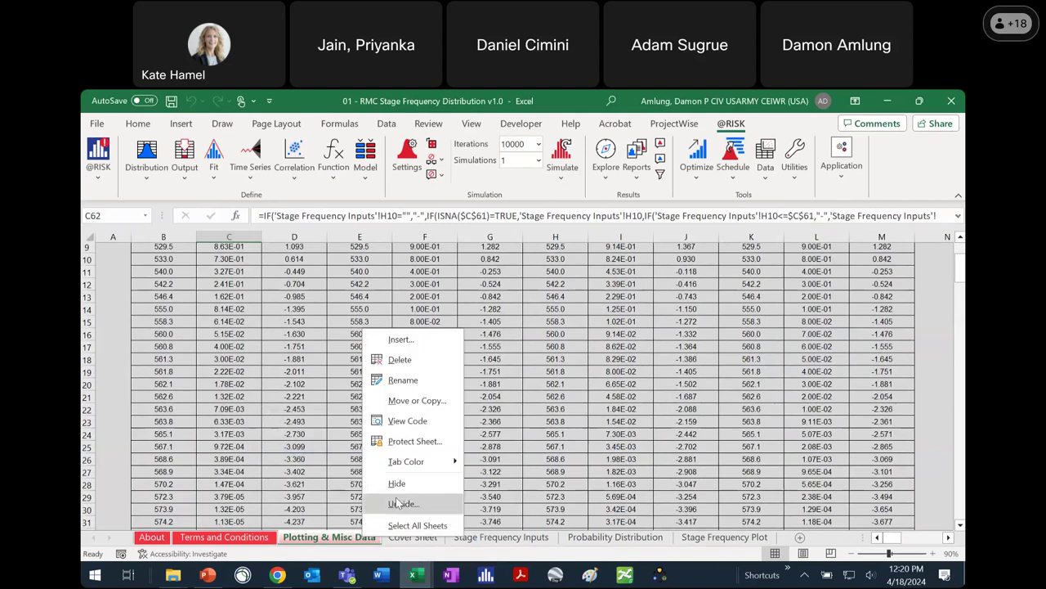
left_click(398, 487)
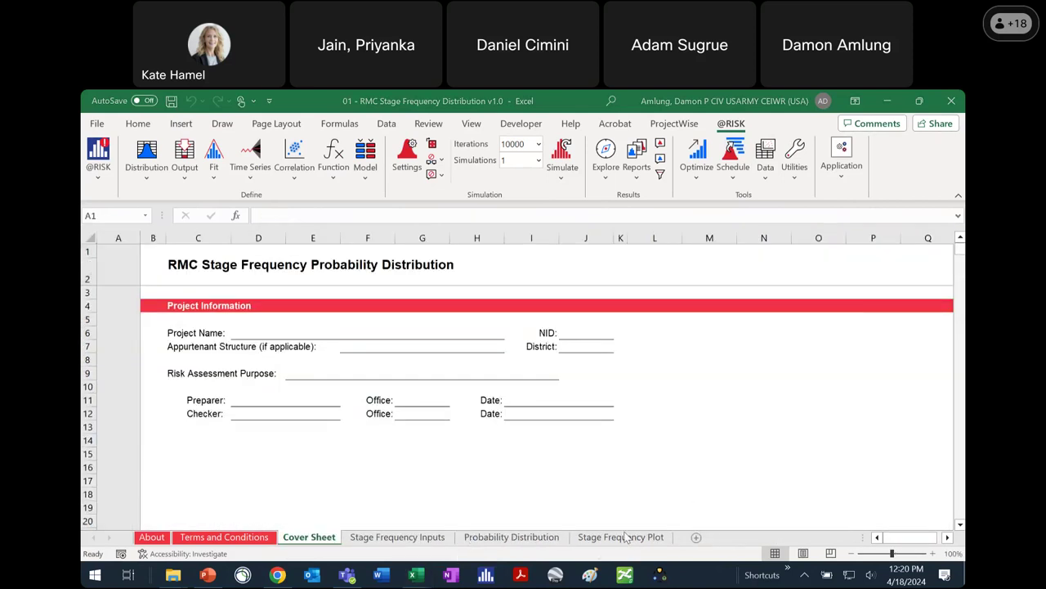
Step: Compare the Expected annual exceedance probability inputs in G56 and G54 with the simulated outputs in Q56 and Q54 on the Probability Distribution sheet
left_click(512, 537)
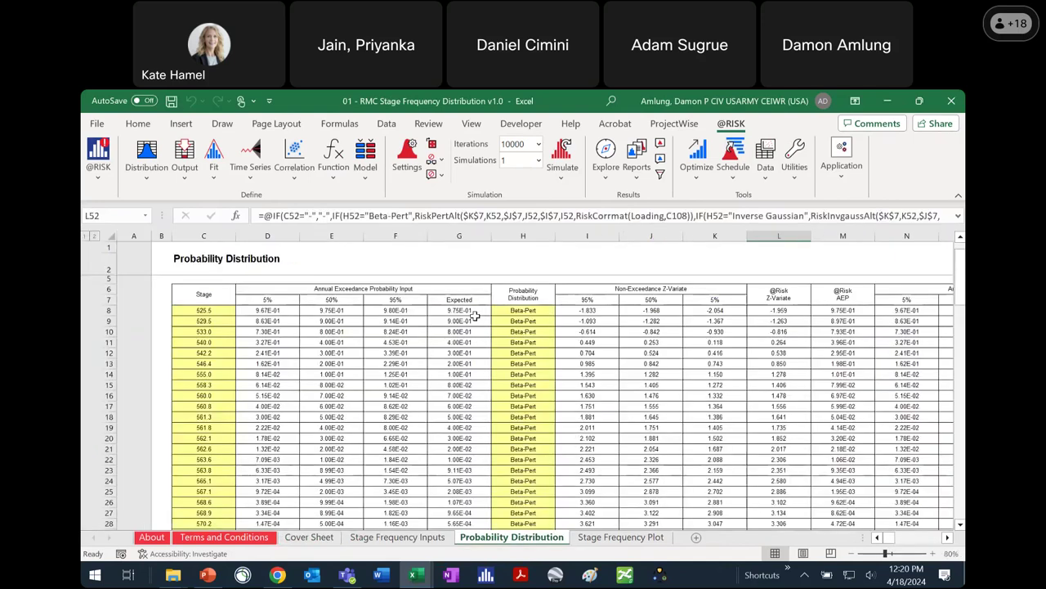
scroll(476, 319, "down", 12)
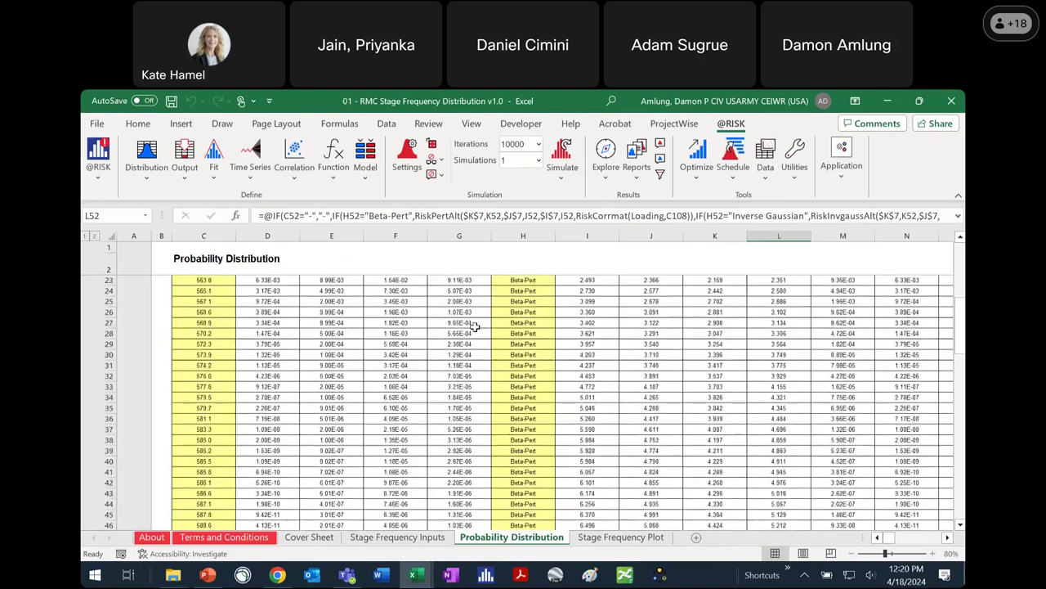
left_click_drag(893, 541, 899, 542)
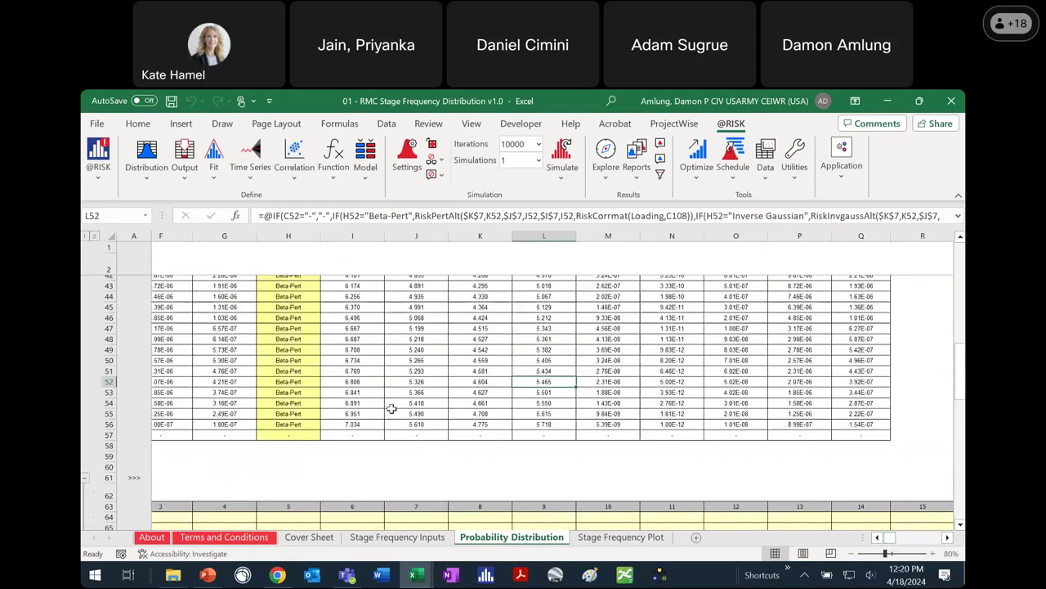
left_click(248, 424)
left_click(886, 424)
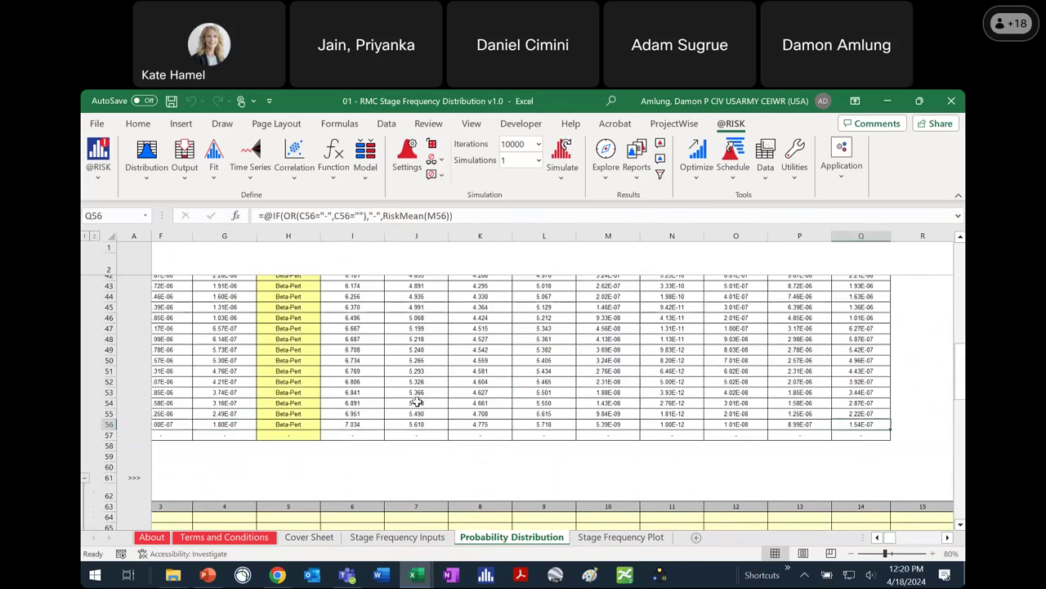
left_click_drag(235, 425, 235, 435)
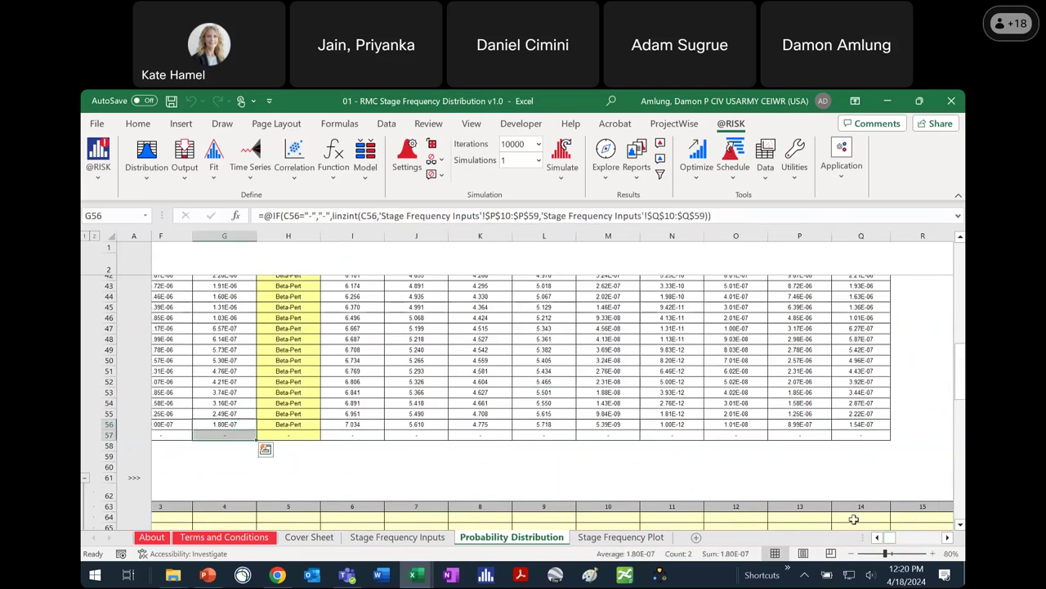
left_click(886, 425)
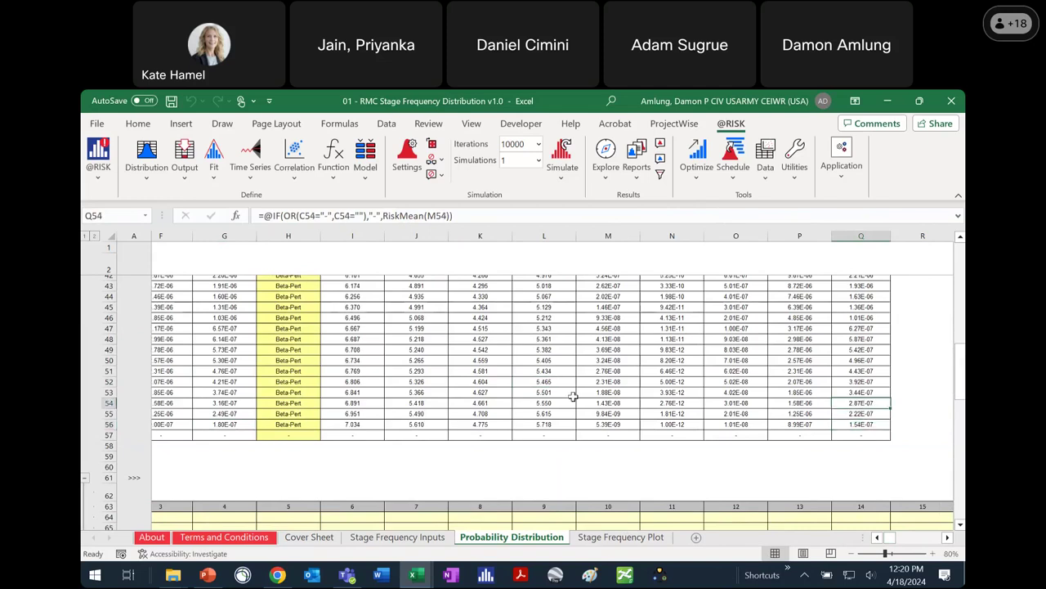
left_click(253, 402)
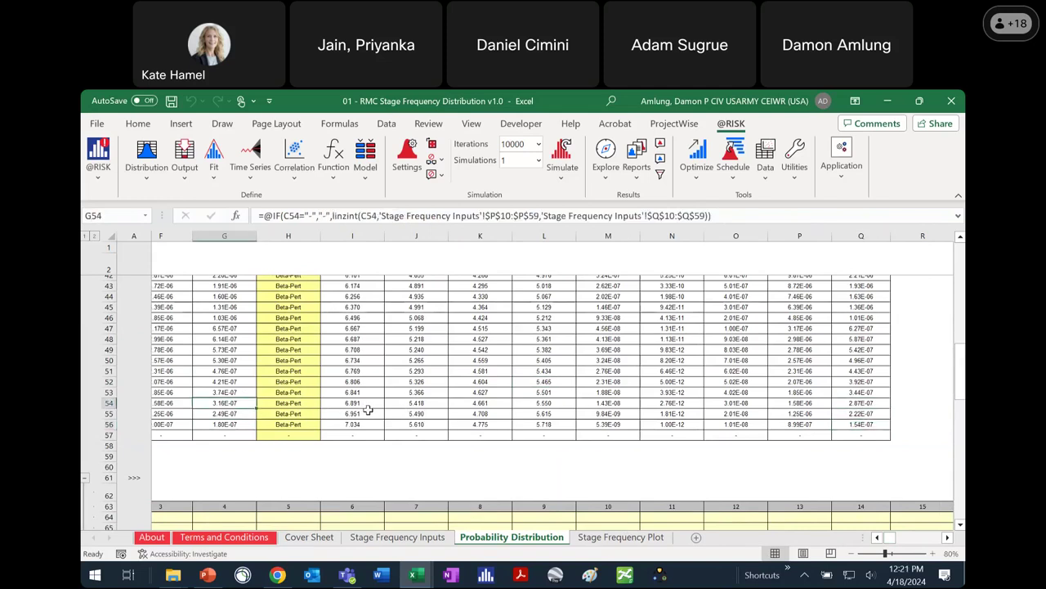
Step: Examine the Stage Frequency Plot, comparing the input curves with the output data points for the expected, 95th, 50th and 5th percentiles
left_click(613, 537)
scroll(869, 421, "down", 2)
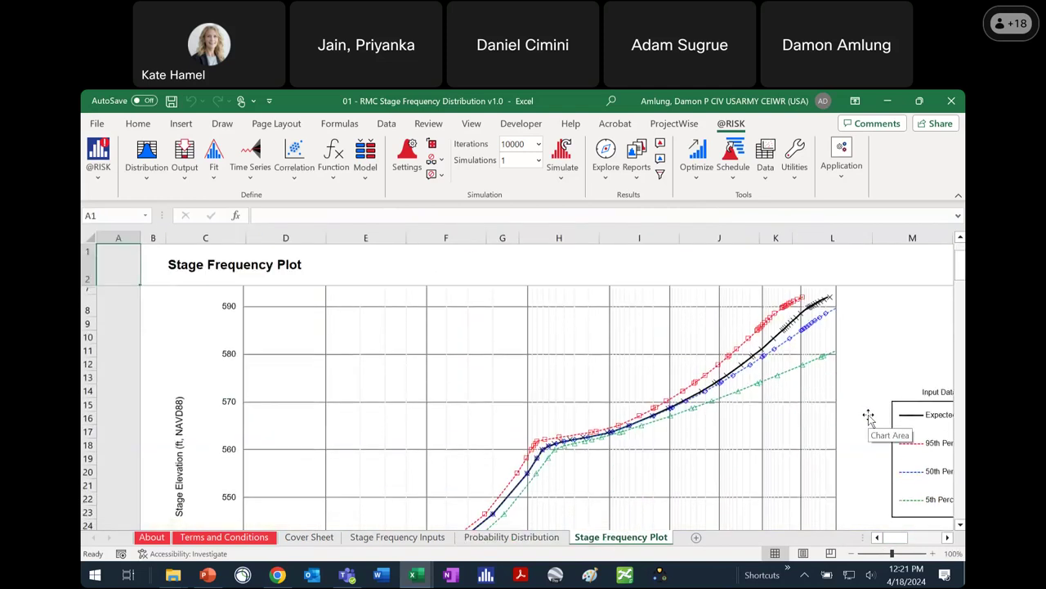
left_click(852, 553)
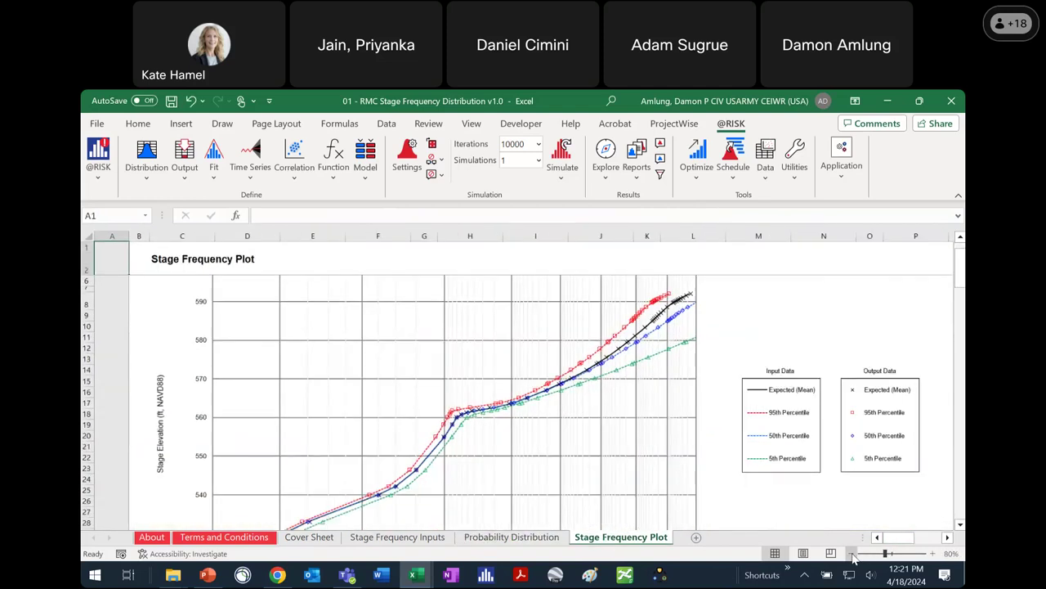
left_click(851, 554)
scroll(788, 419, "up", 1)
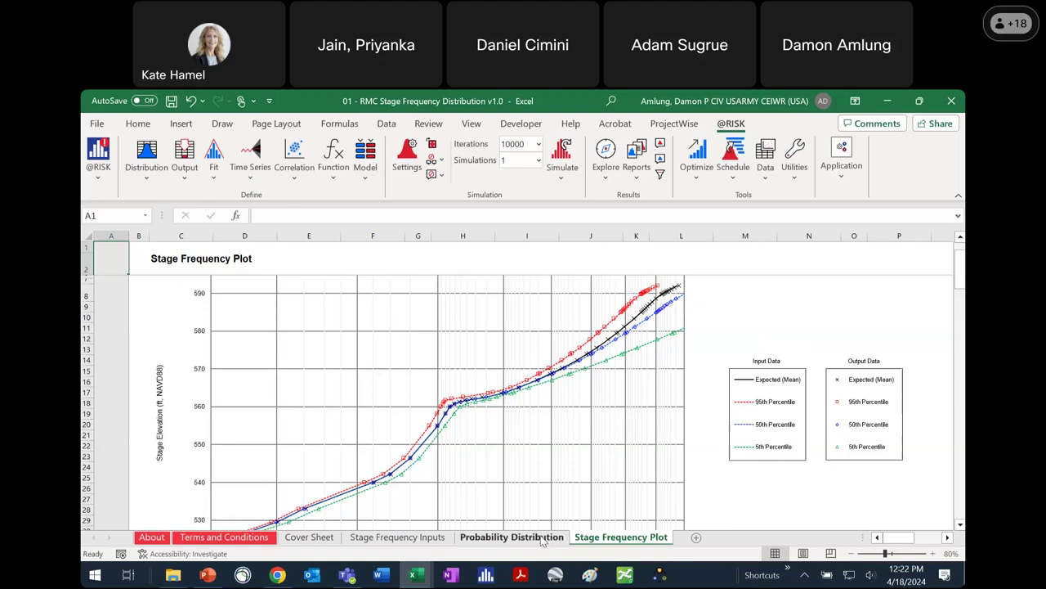
Step: Return to the Probability Distribution sheet and review its table from the lower stages back to the first stage row
left_click(512, 537)
scroll(720, 544, "up", 10)
scroll(818, 544, "down", 3)
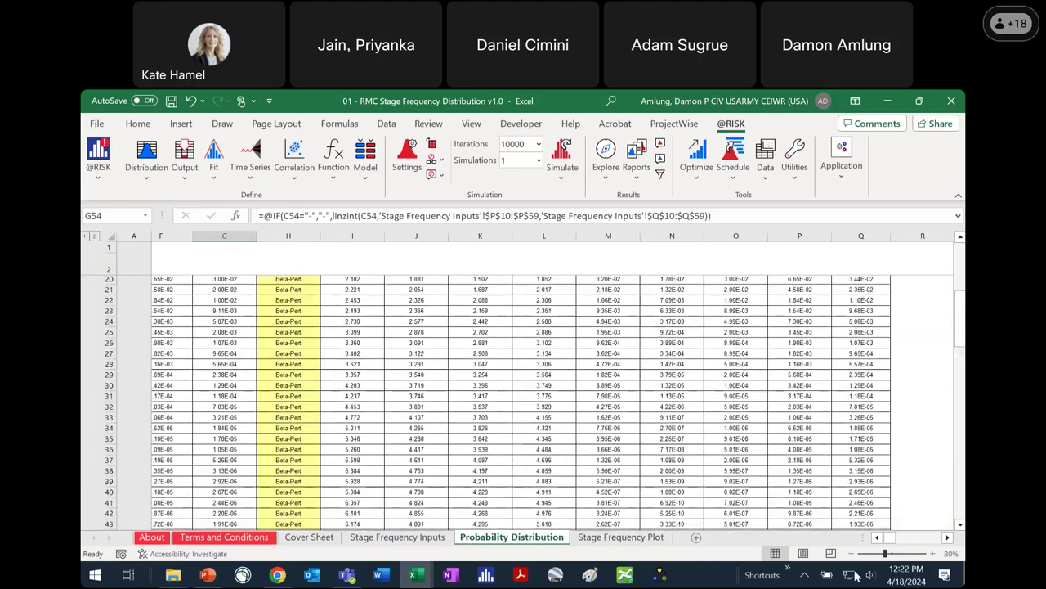
scroll(436, 364, "left", 5)
scroll(436, 364, "up", 7)
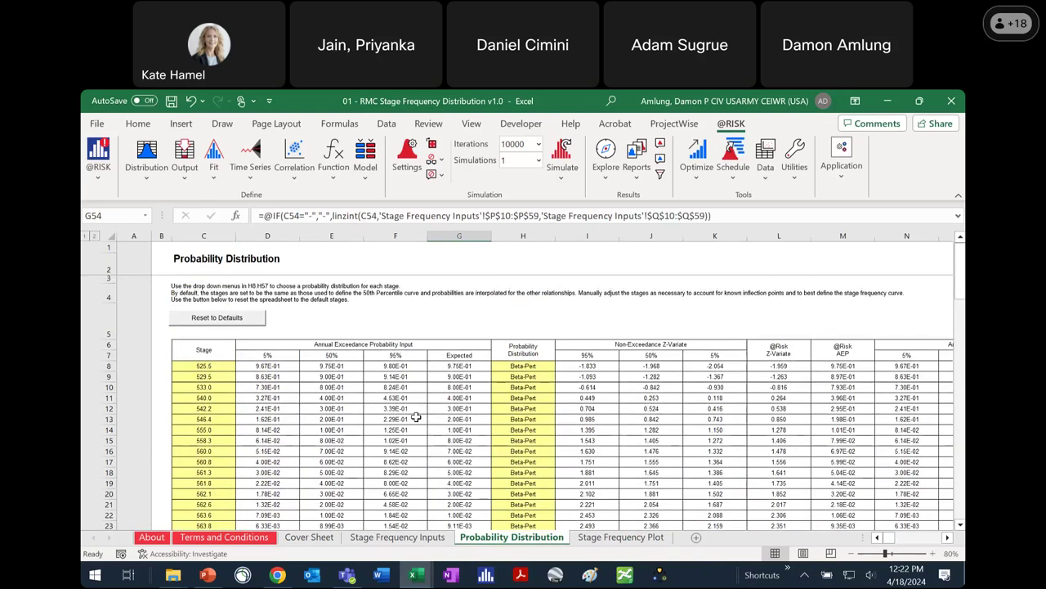
Step: Switch to File Explorer and bring the RMC QRAcalcs folder to the front
left_click(889, 104)
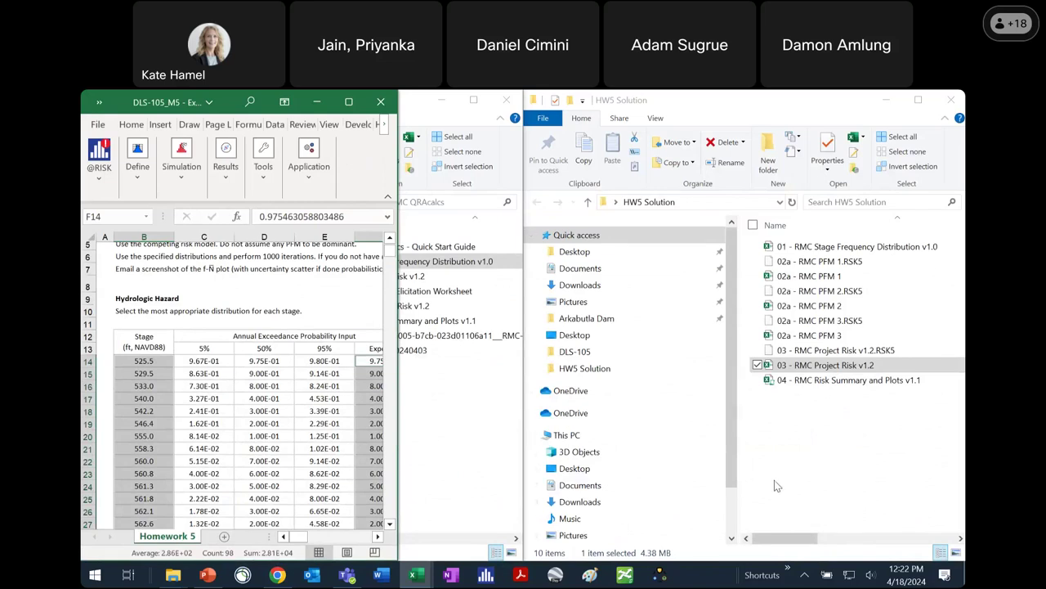
left_click(174, 575)
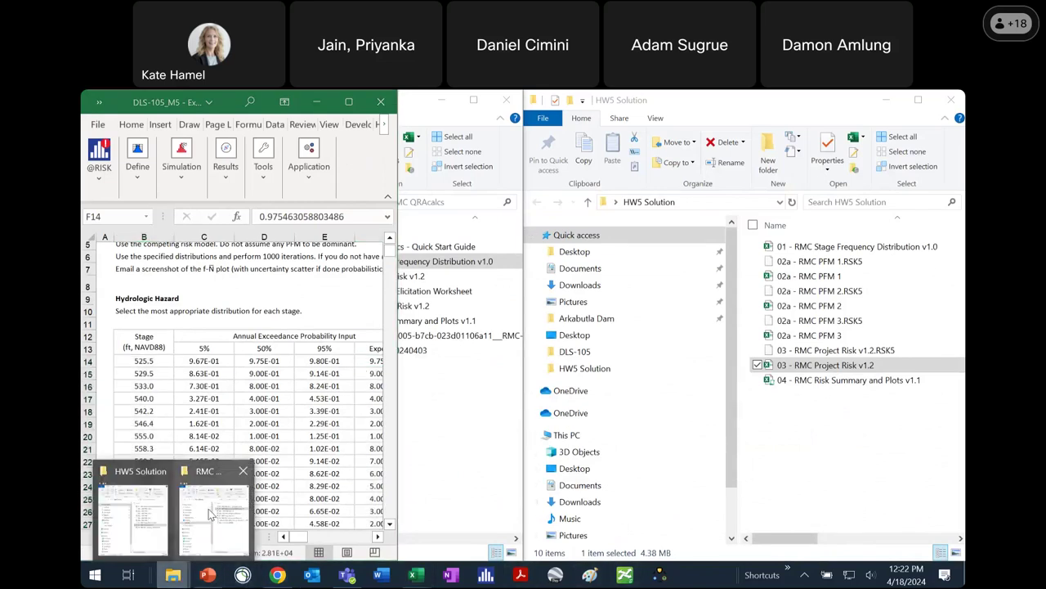
left_click(211, 513)
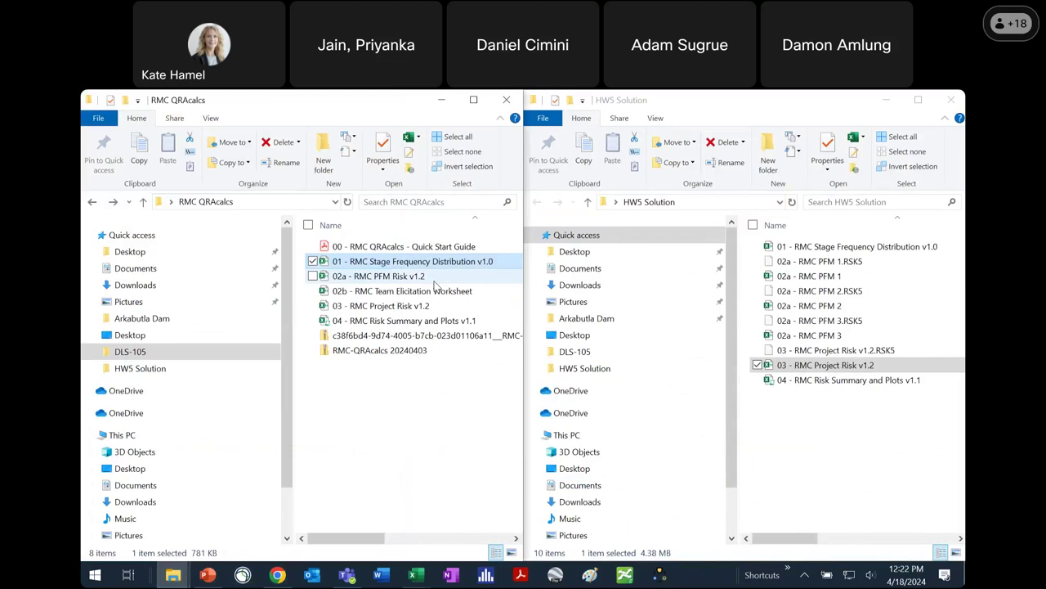
Step: Make two copies of the 02a - RMC PFM Risk v1.2 workbook in the RMC QRAcalcs folder
left_click(434, 278)
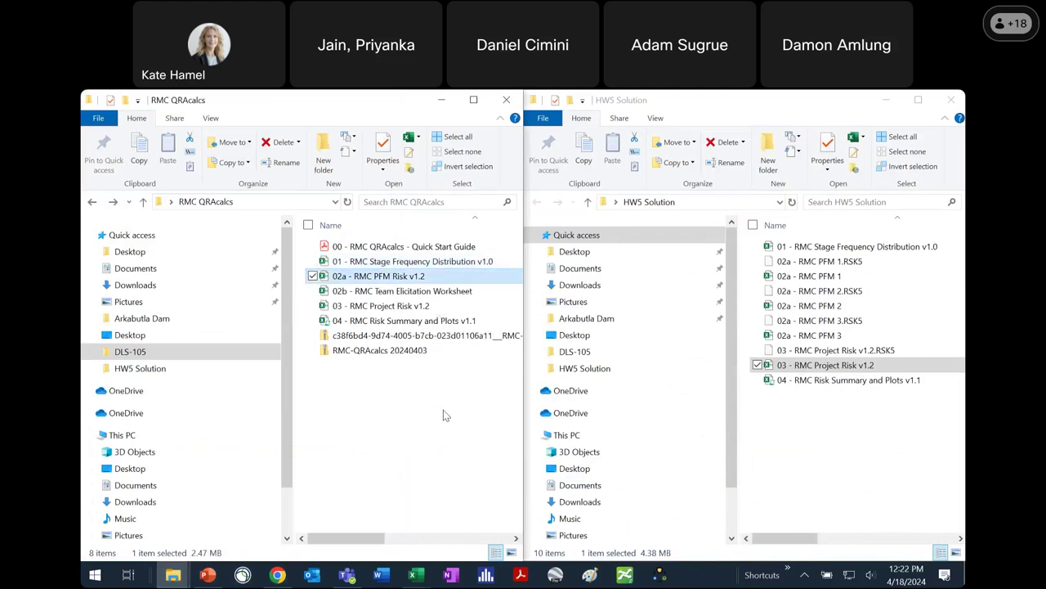
key("ctrl+c")
key("ctrl+v")
key("ctrl+v")
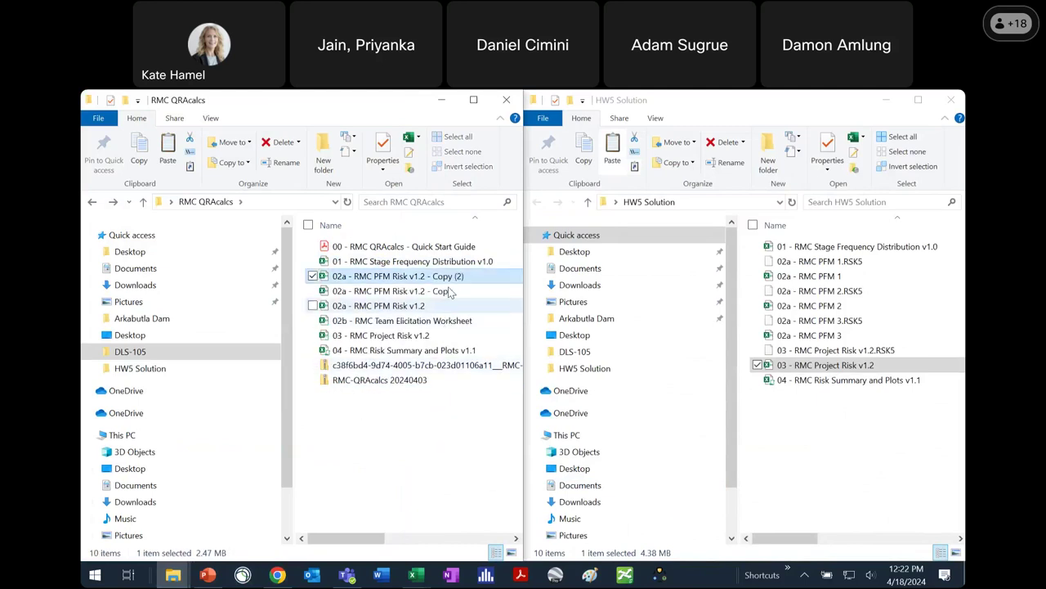
Step: Rename the copy marked Copy (2) as 02a - RMC PFM 1
right_click(446, 276)
left_click(344, 529)
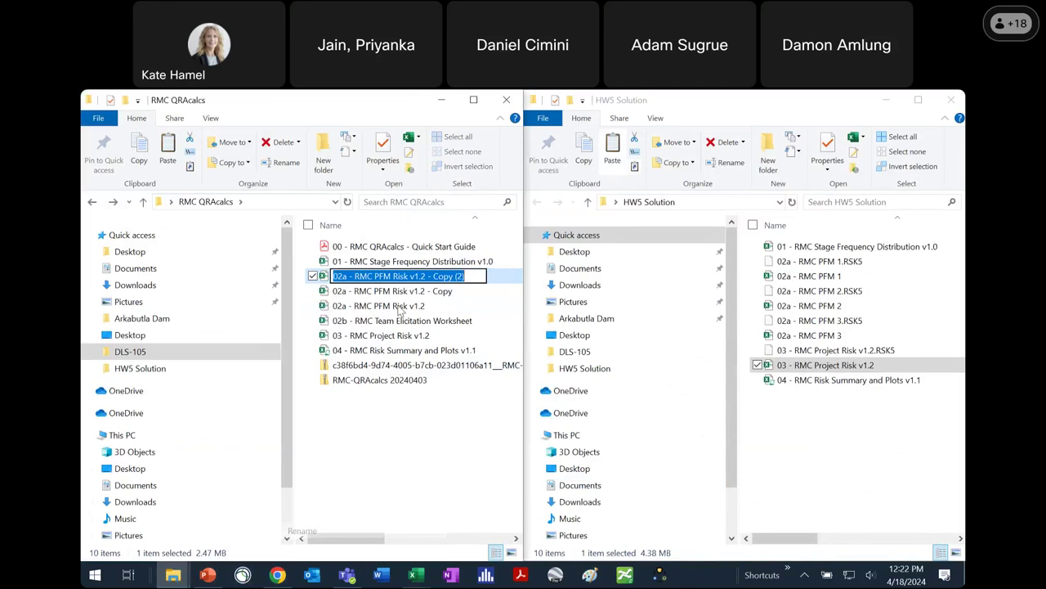
left_click_drag(393, 277, 464, 276)
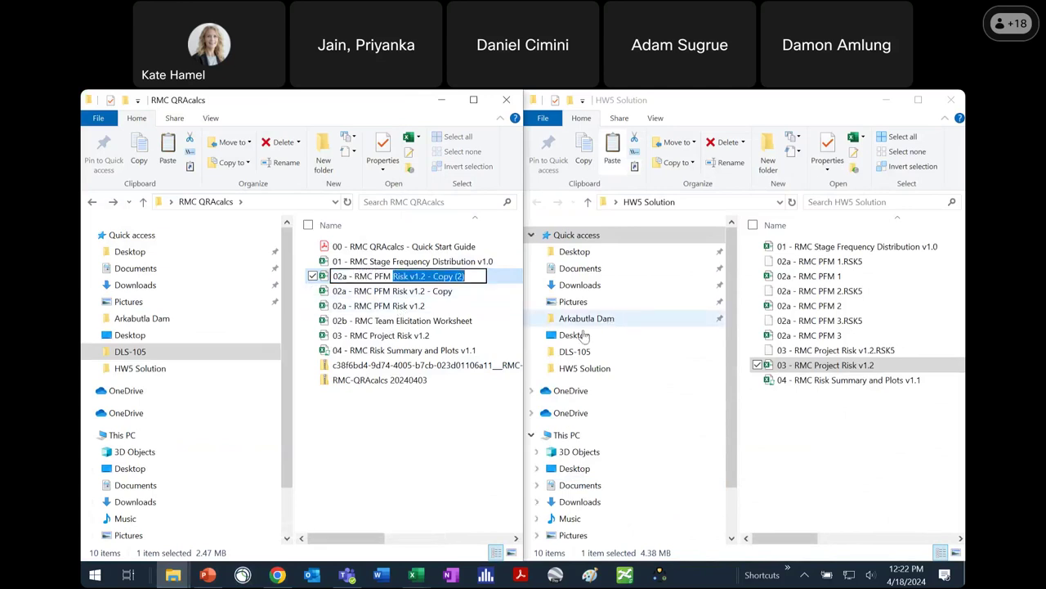
type("1")
left_click(442, 291)
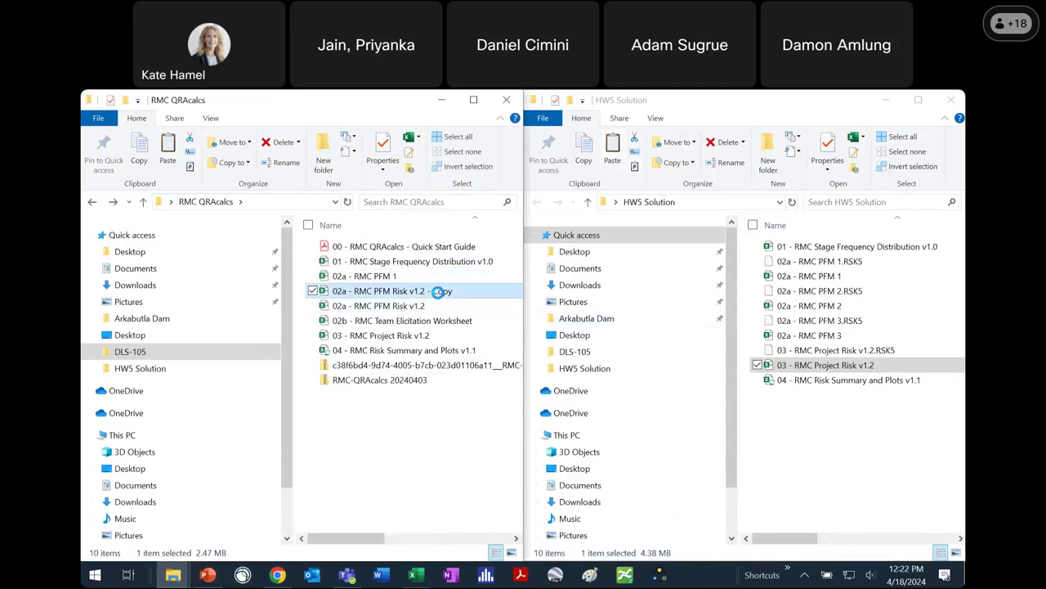
Step: Try to rename the remaining copy of the PFM Risk workbook, and delete both copies from the folder
right_click(439, 291)
left_click(352, 529)
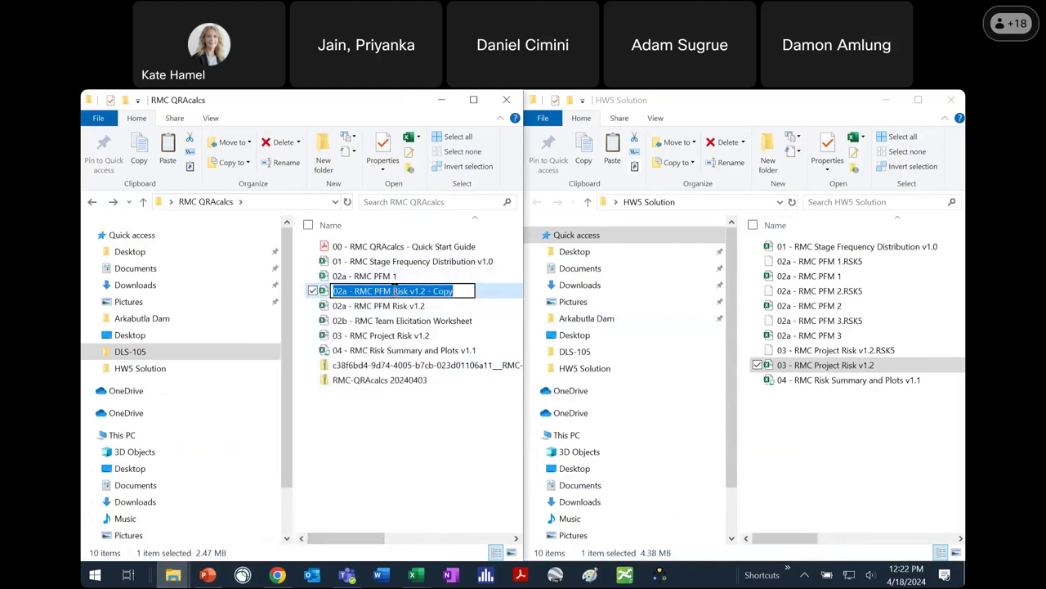
left_click_drag(393, 291, 466, 302)
key("Return")
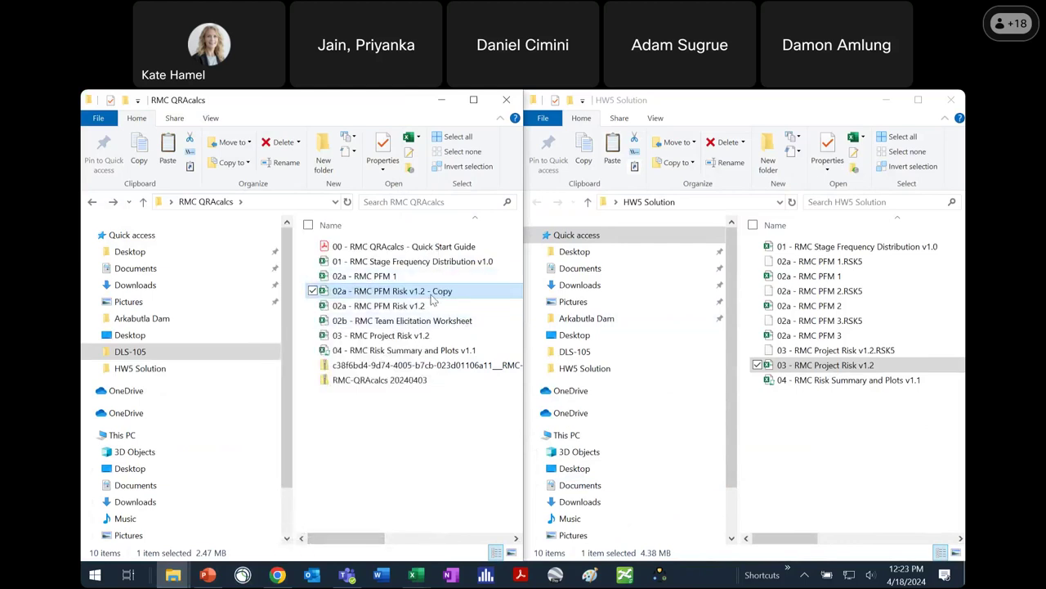
left_click(402, 276, "ctrl")
key("Delete")
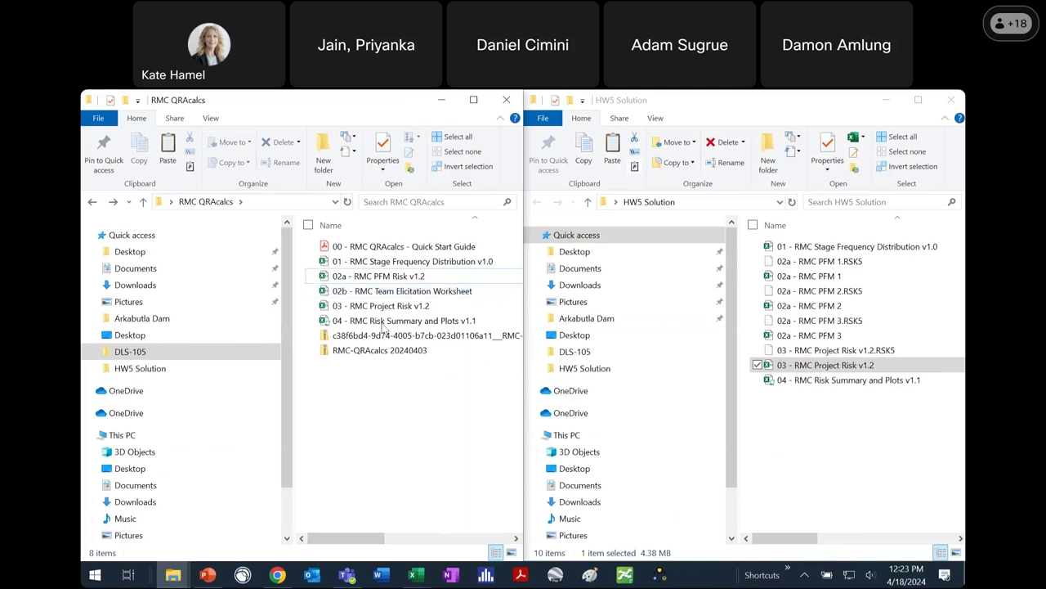
left_click(414, 281)
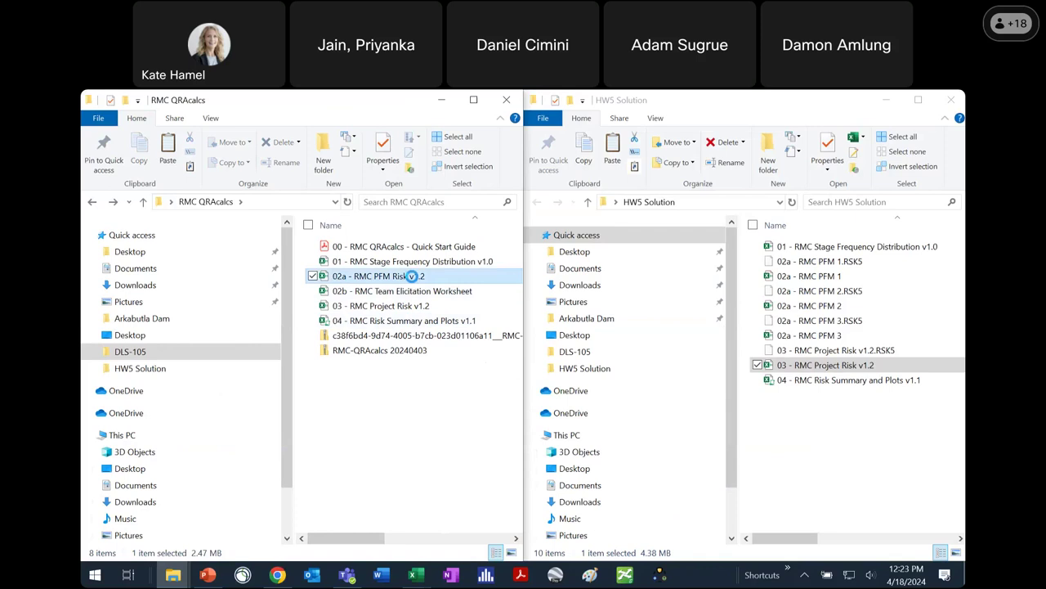
double_click(412, 280)
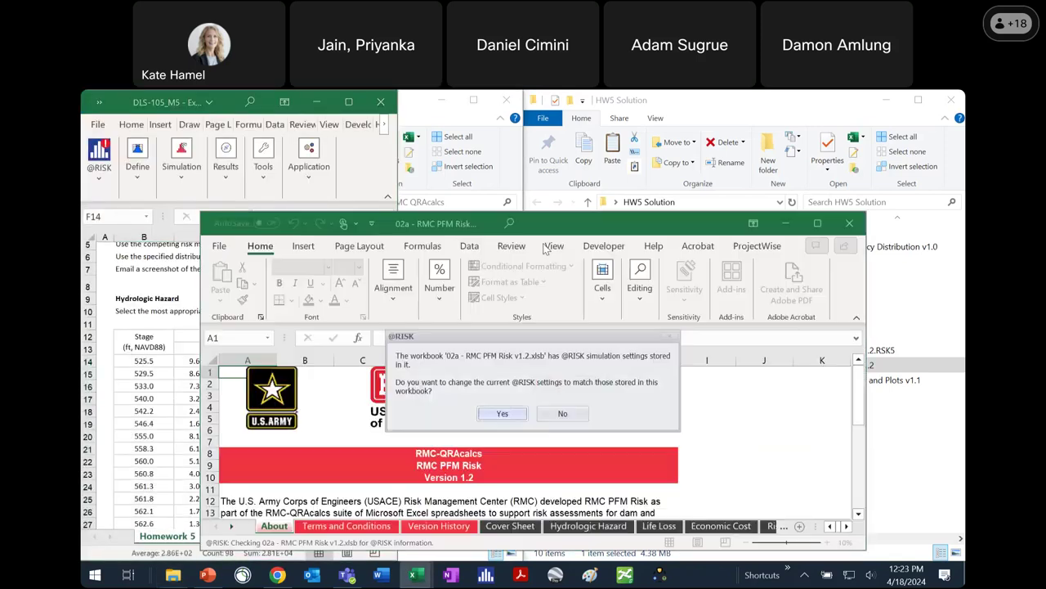
left_click(503, 414)
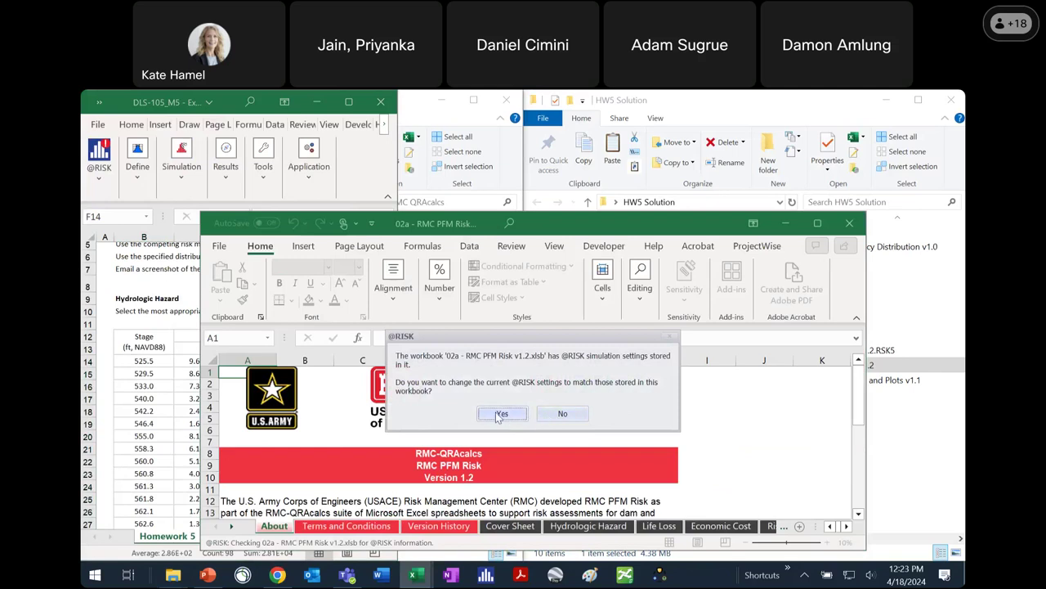
double_click(602, 219)
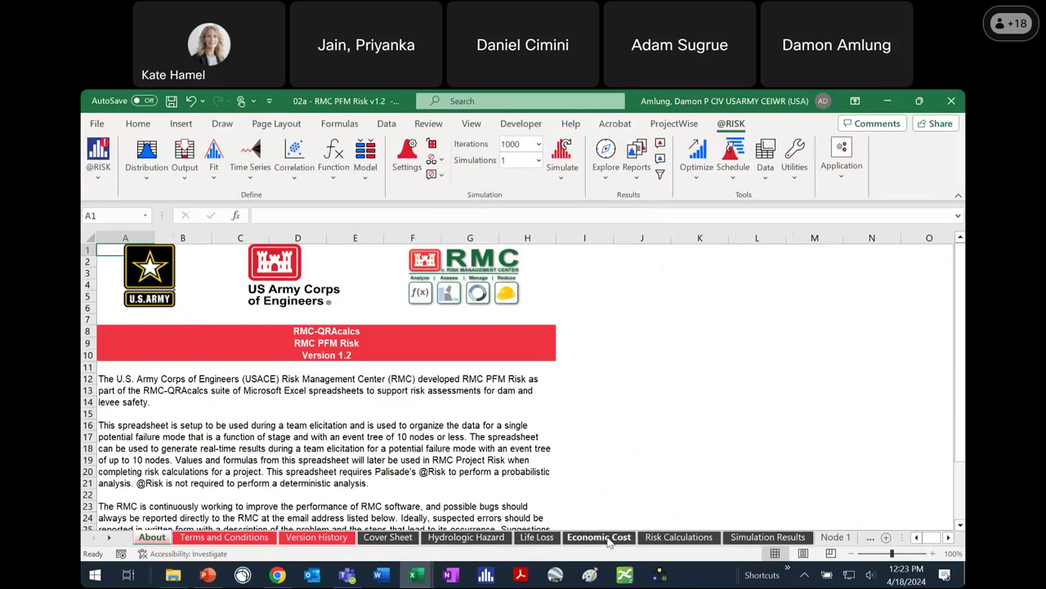
Step: Look through the workbook's sheet names as far as Node 10, and return to the first sheets
left_click(111, 540)
left_click(112, 540)
left_click(111, 541)
left_click(111, 540)
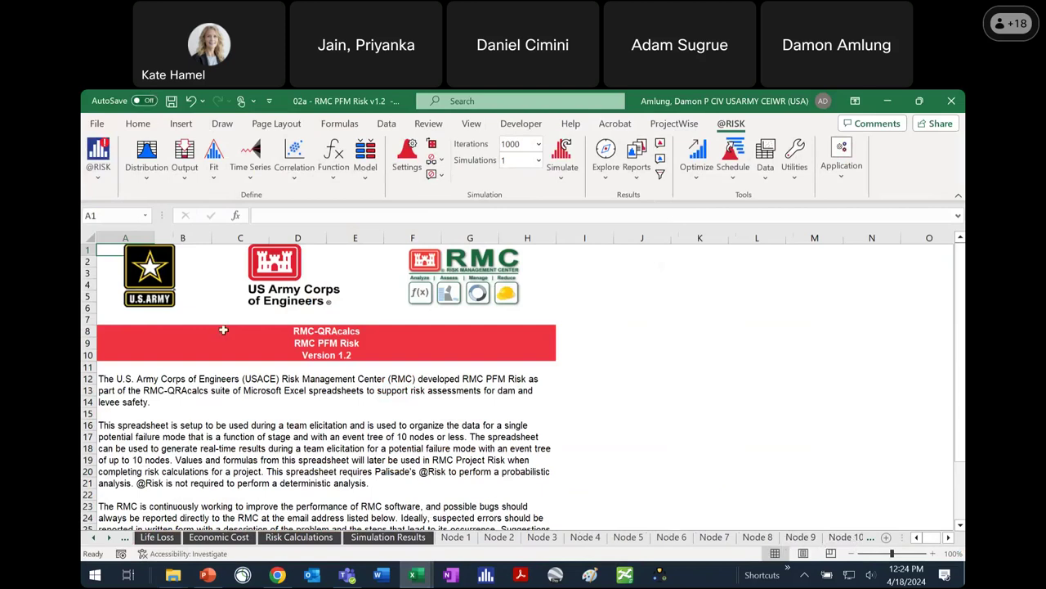
left_click(94, 538)
left_click(94, 538)
left_click(94, 538)
left_click(94, 538)
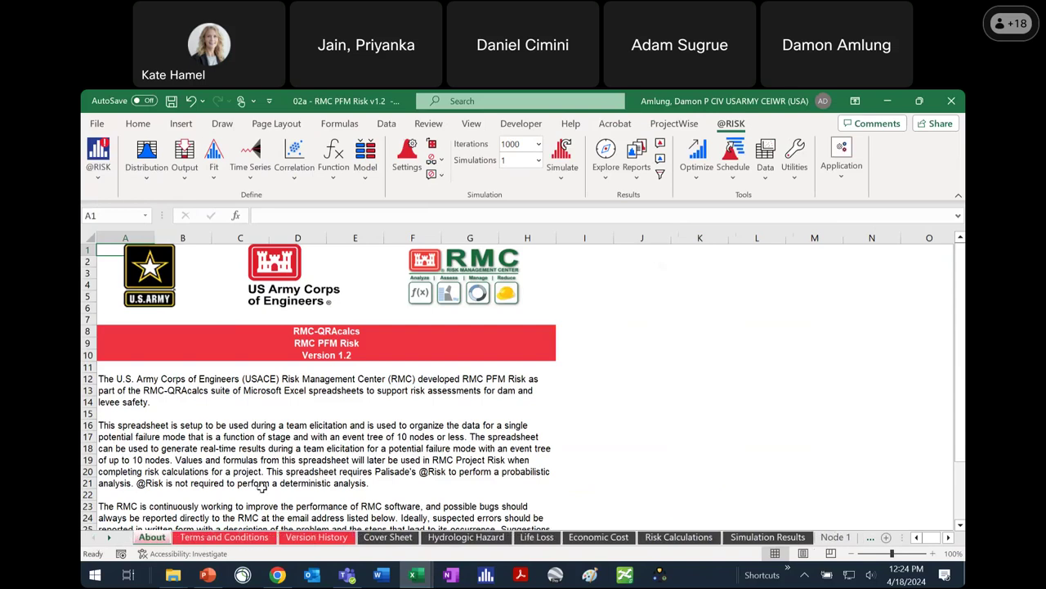
Step: Show the Hydrologic Hazard sheet side by side with the Probability Distribution sheet of 01 - RMC Stage Frequency Distribution v1.0, widening the latter through column H
left_click(483, 540)
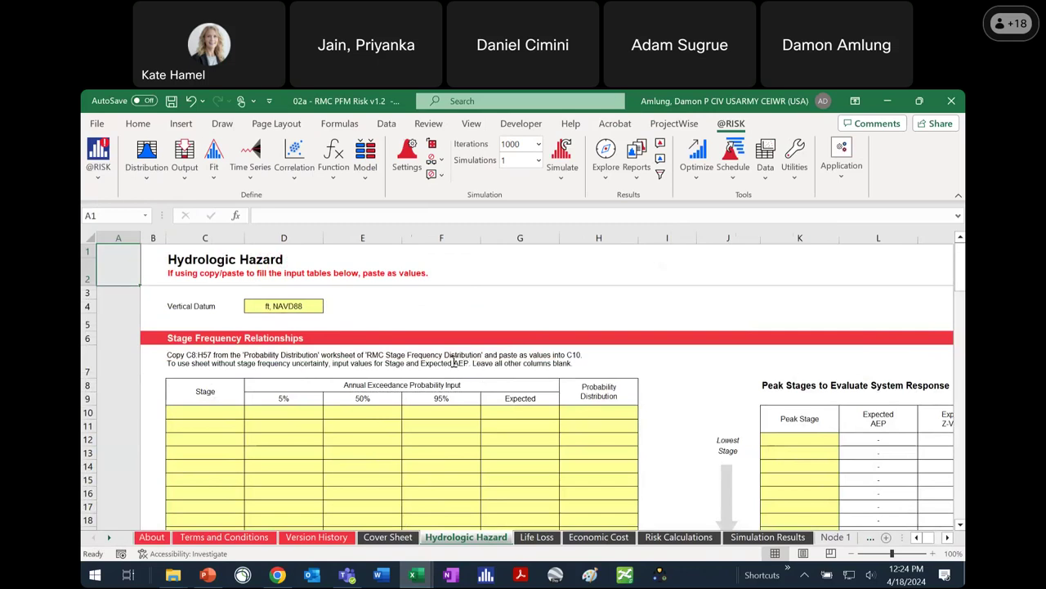
left_click(215, 410)
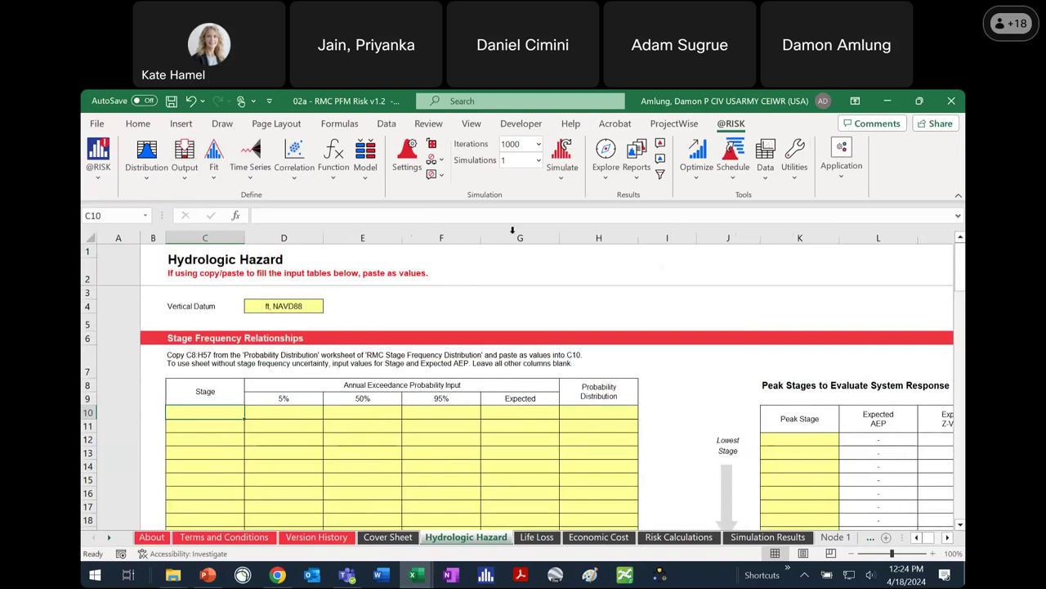
double_click(802, 103)
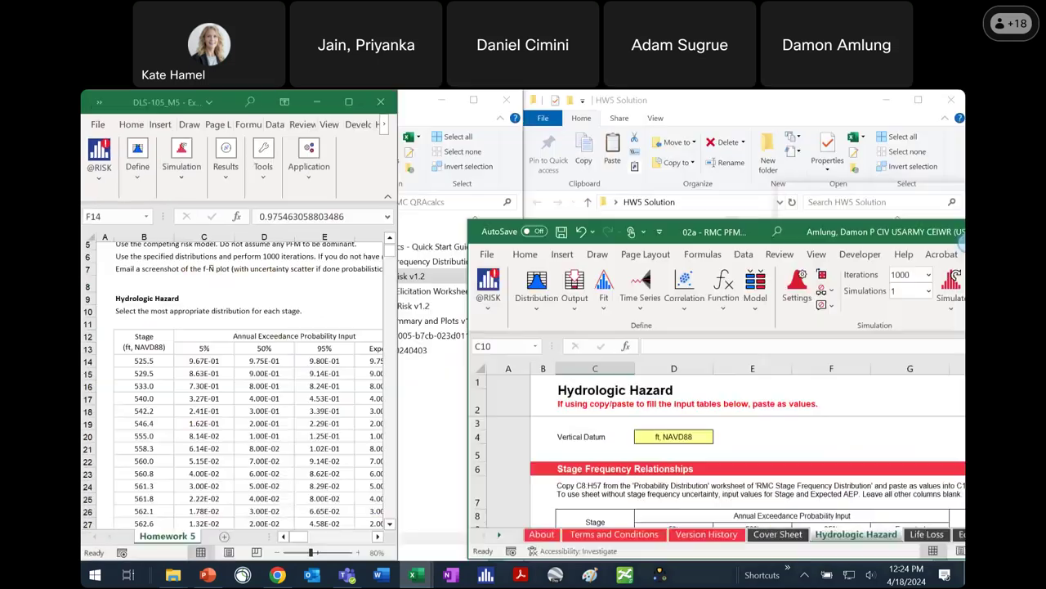
left_click(413, 577)
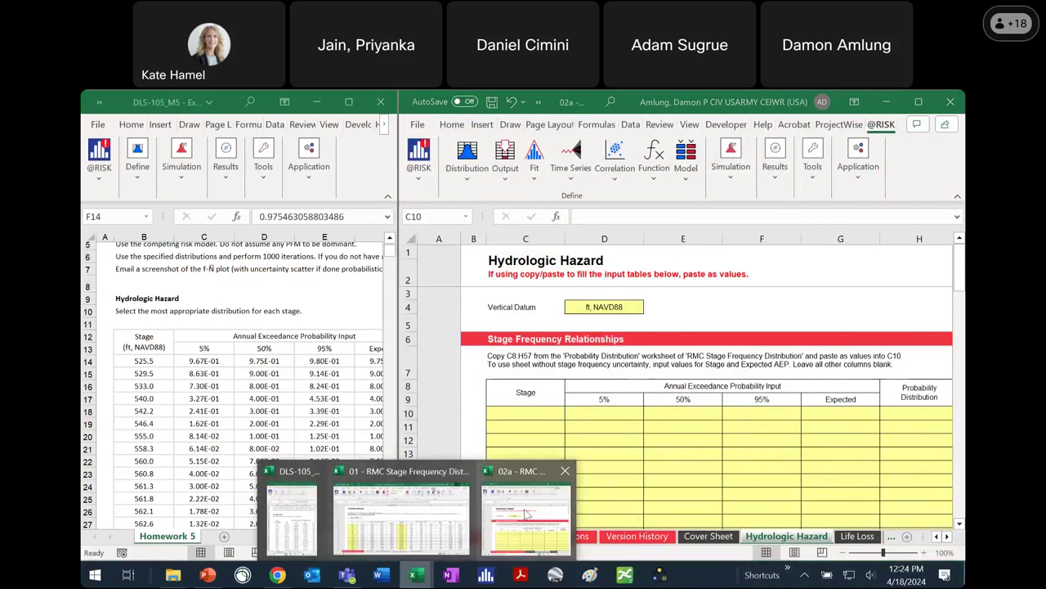
left_click(432, 501)
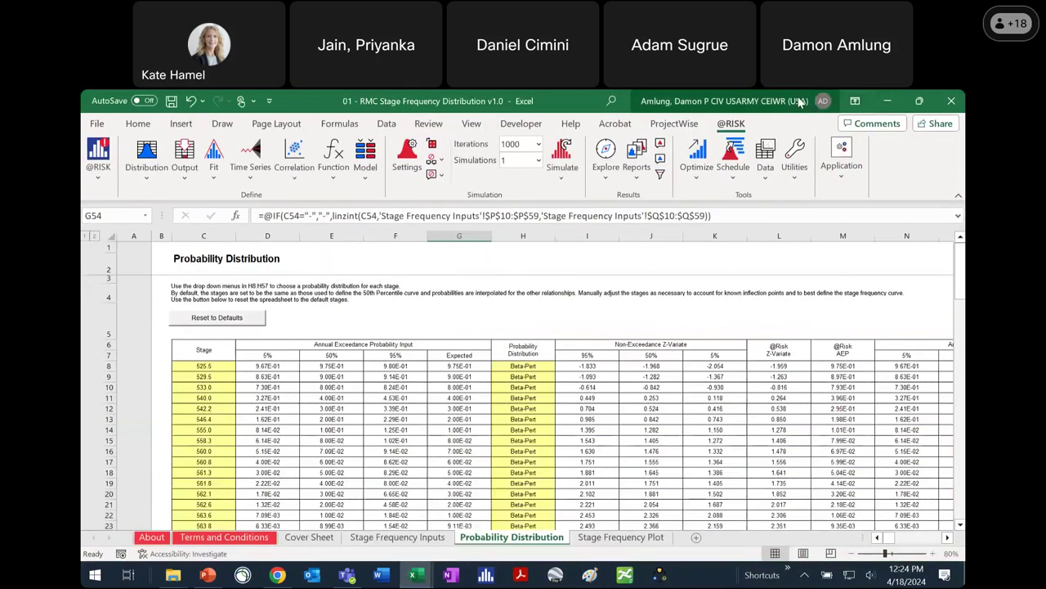
double_click(799, 100)
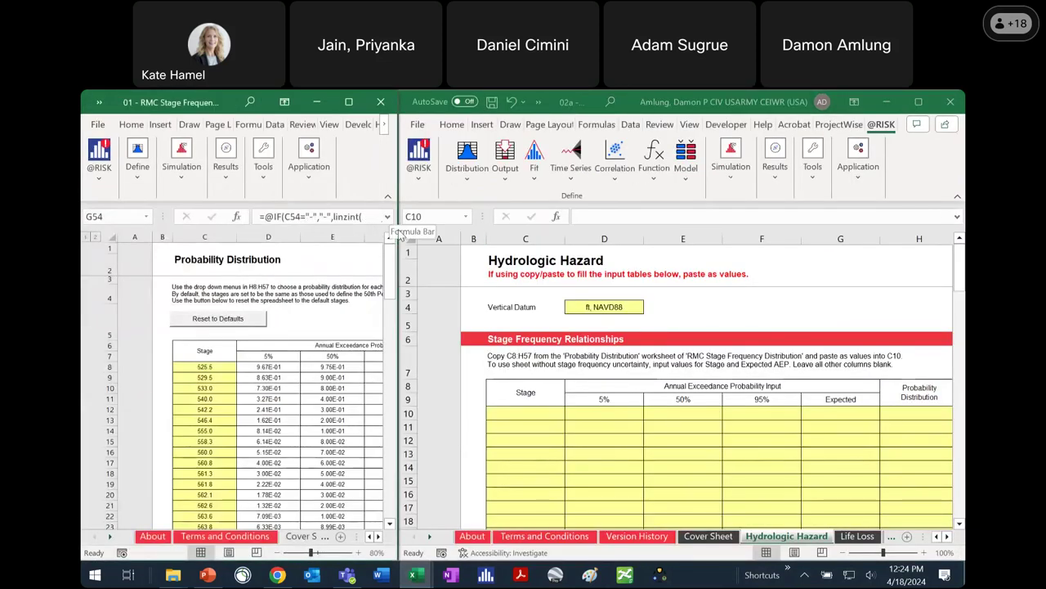
left_click_drag(400, 235, 566, 245)
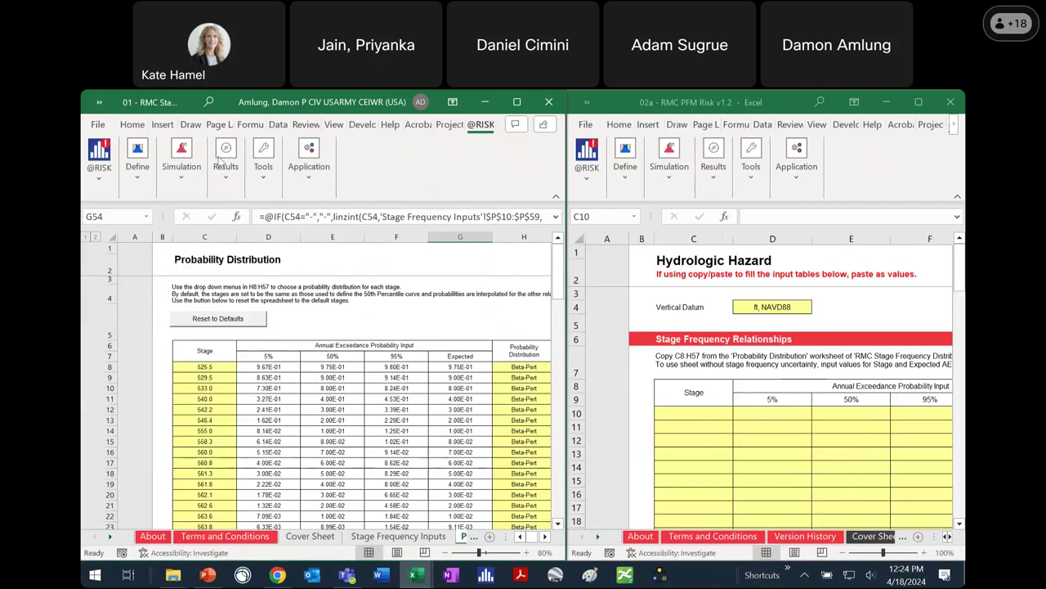
Step: Copy the range C8:H57 from the Probability Distribution sheet of the Stage Frequency Distribution workbook
left_click_drag(204, 355, 536, 391)
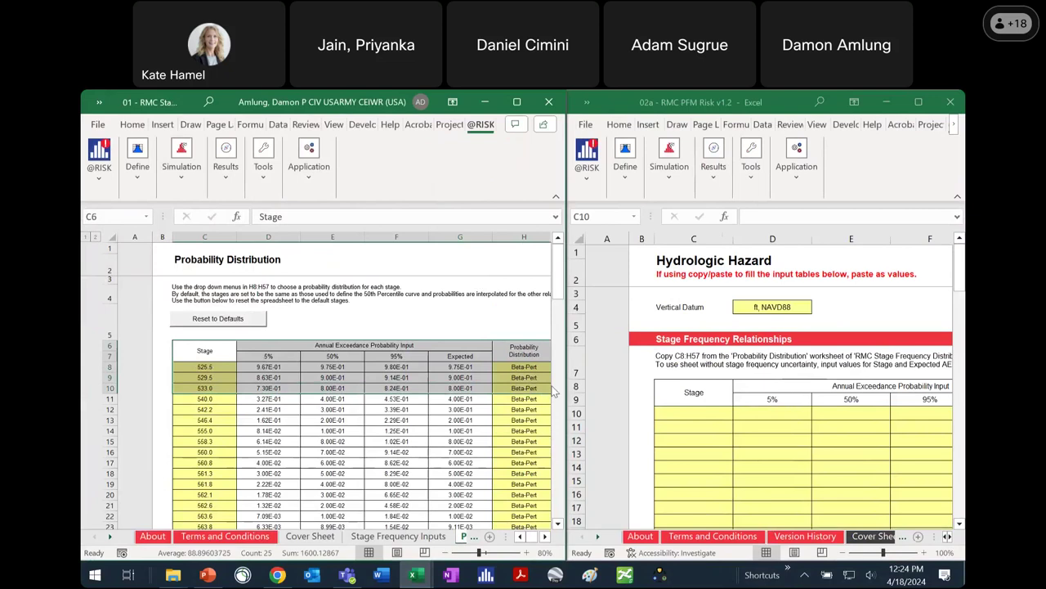
left_click(193, 356)
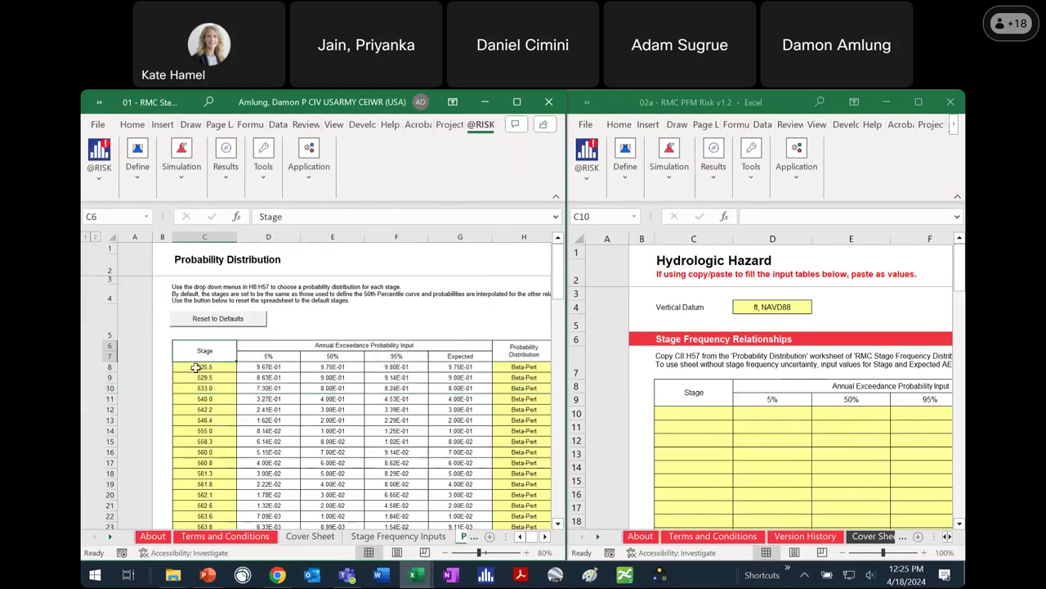
left_click_drag(197, 367, 509, 536)
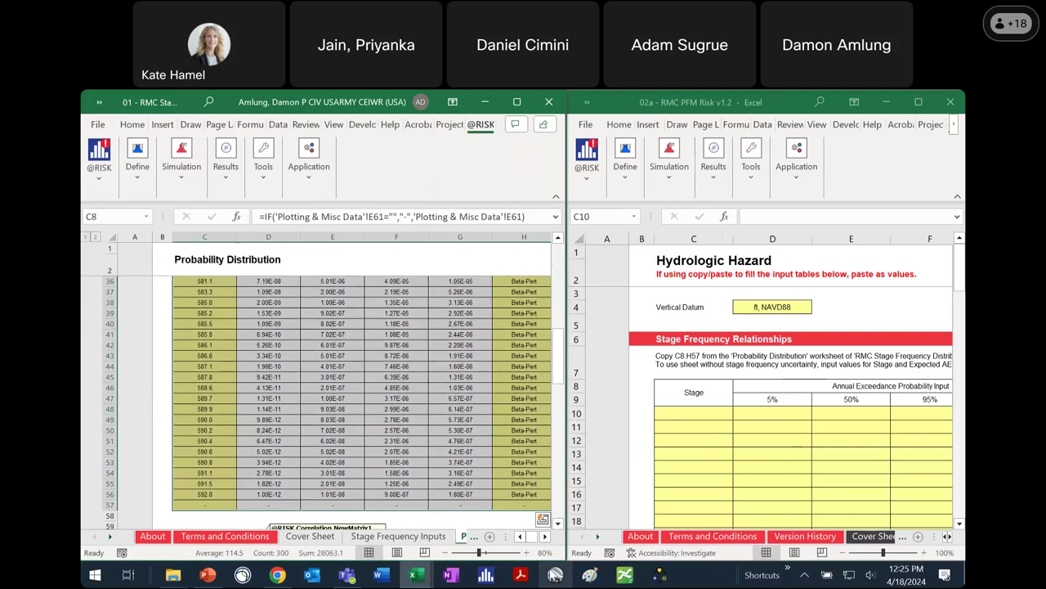
key("ctrl+c")
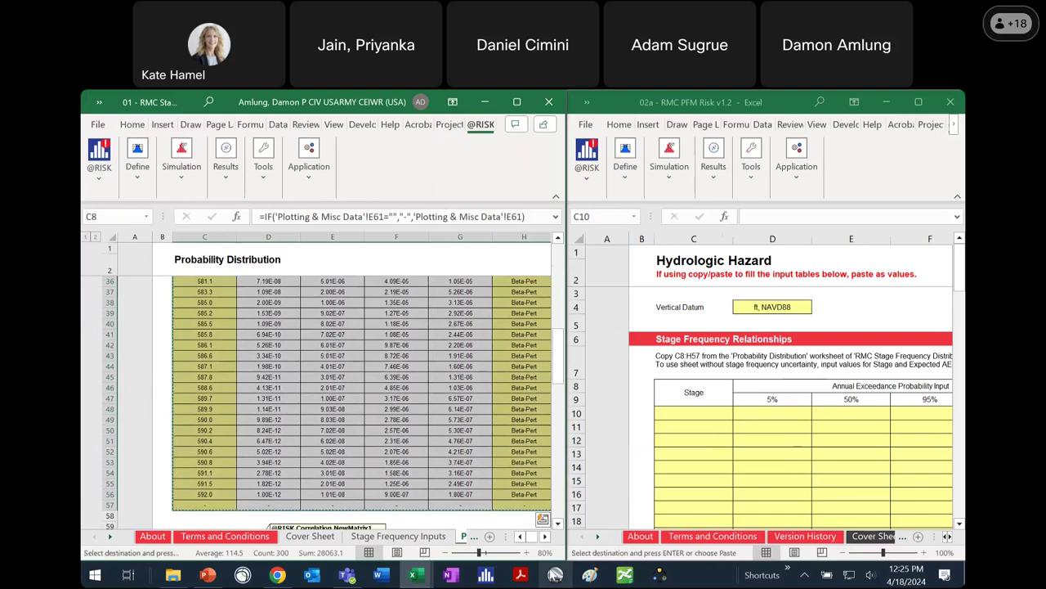
Step: Paste the copied stage frequency data as values into the Hydrologic Hazard table, starting at C10
left_click(674, 413)
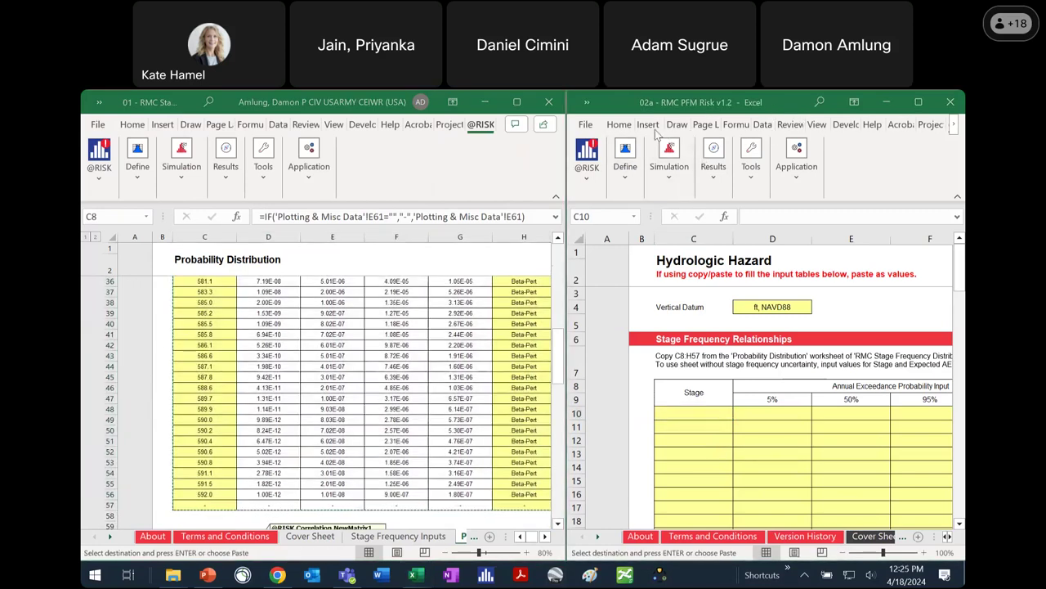
left_click(619, 124)
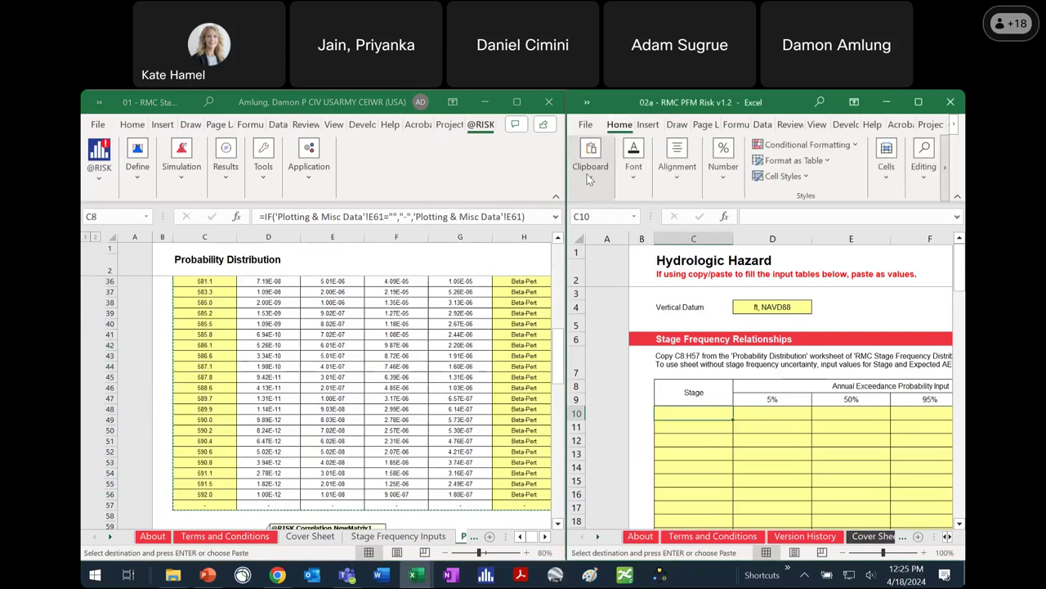
left_click(590, 159)
left_click(586, 243)
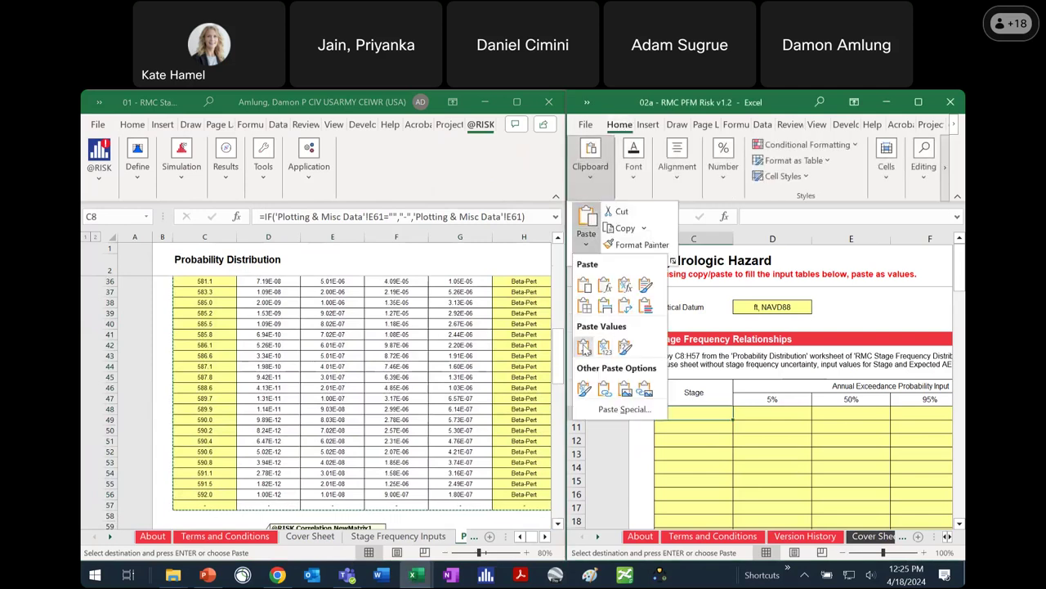
left_click(584, 347)
Step: Enlarge the RMC PFM Risk workbook and examine the pasted stage data and the Stage Frequency Plot beside it
left_click(917, 104)
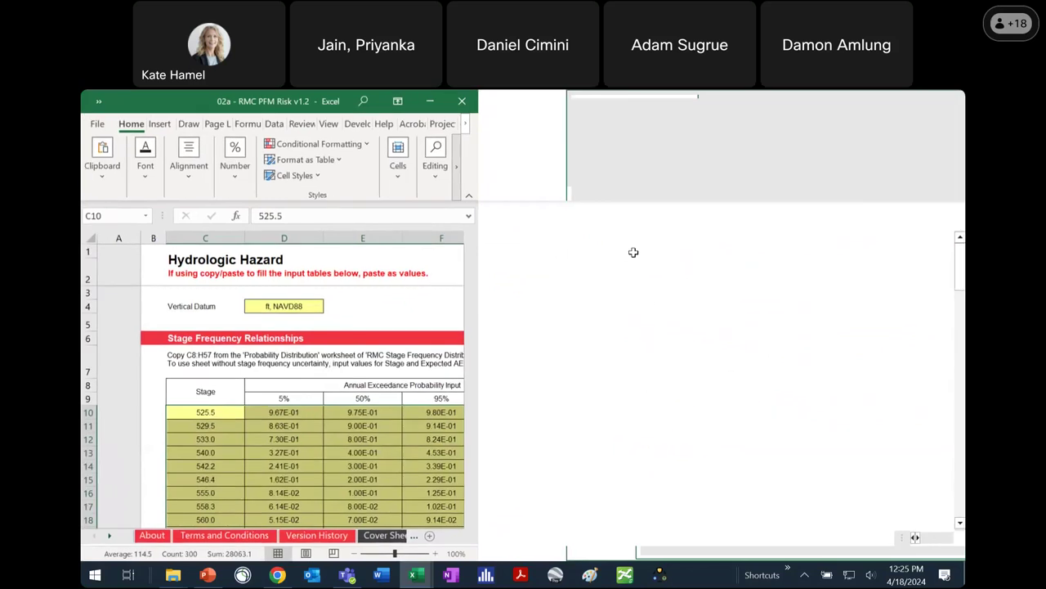
scroll(591, 322, "down", 10)
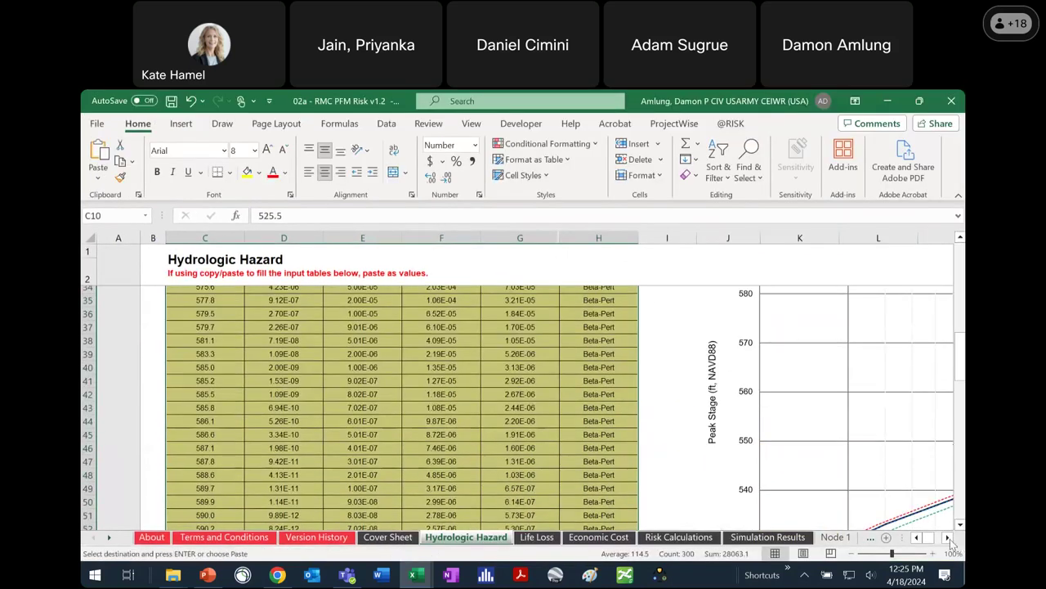
left_click(947, 538)
scroll(948, 537, "right", 3)
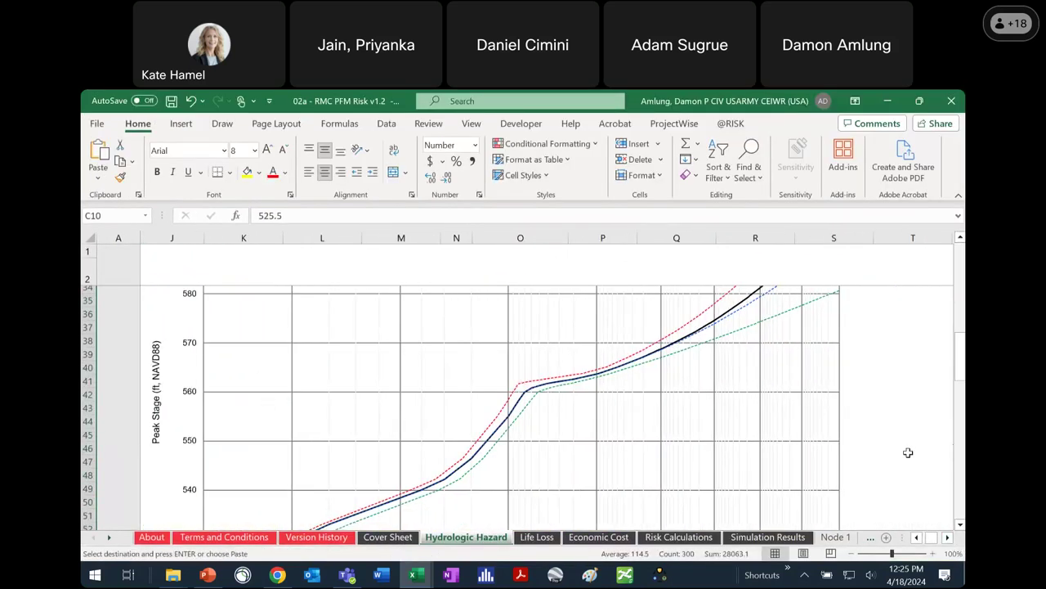
scroll(908, 452, "up", 3)
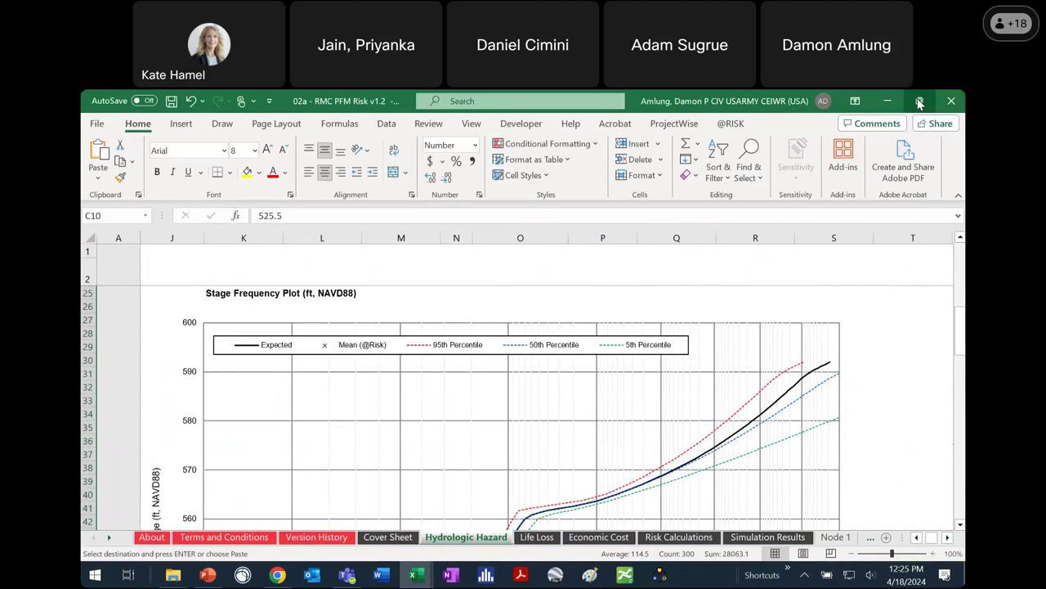
Step: Close the 01 - RMC Stage Frequency Distribution v1.0 workbook without saving changes and discard the copied clipboard data
scroll(904, 529, "up", 1)
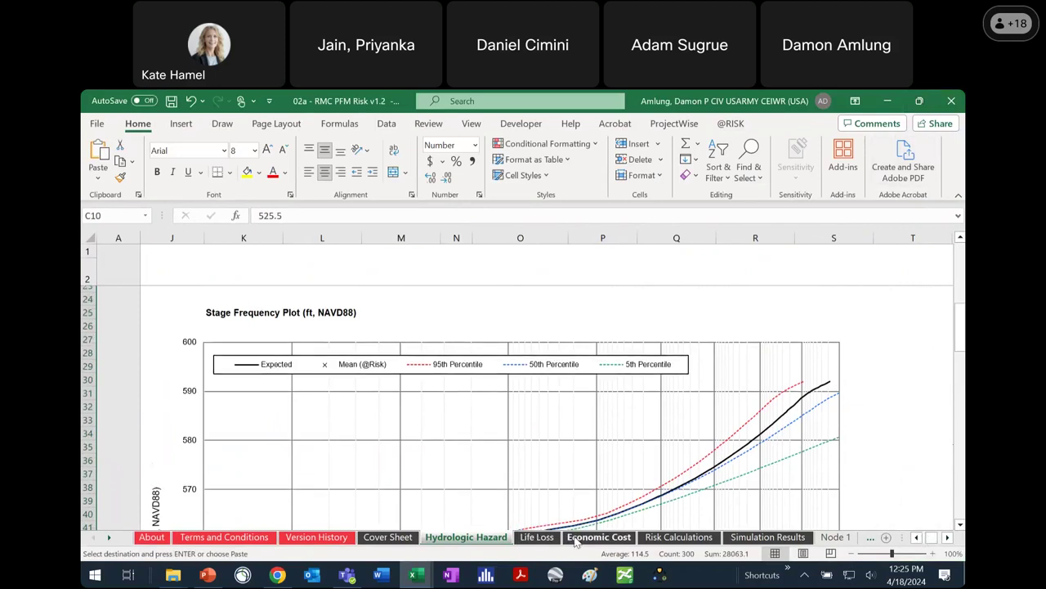
double_click(701, 104)
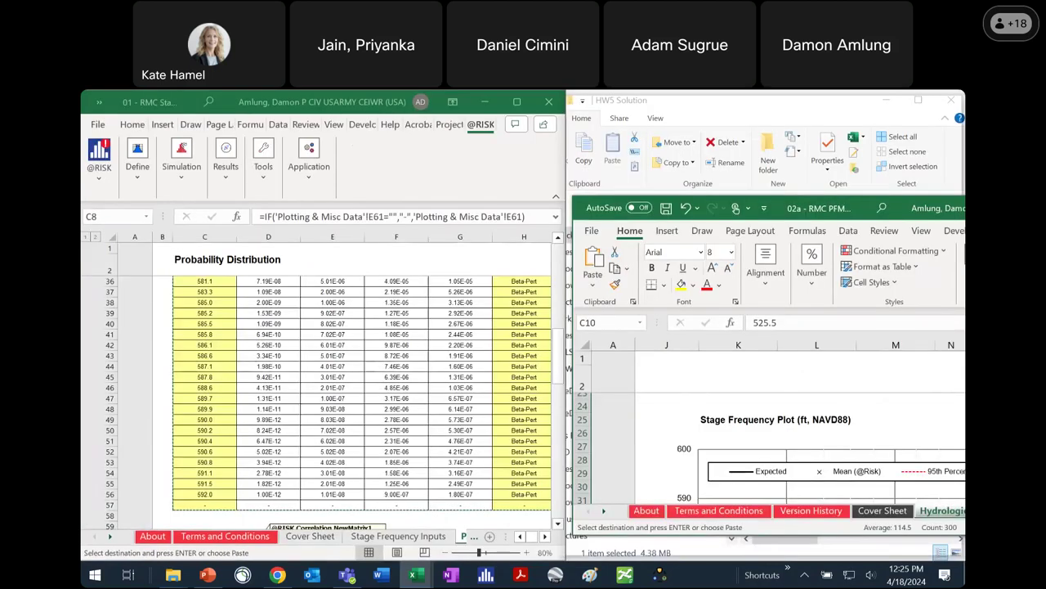
left_click_drag(736, 207, 564, 207)
left_click(305, 106)
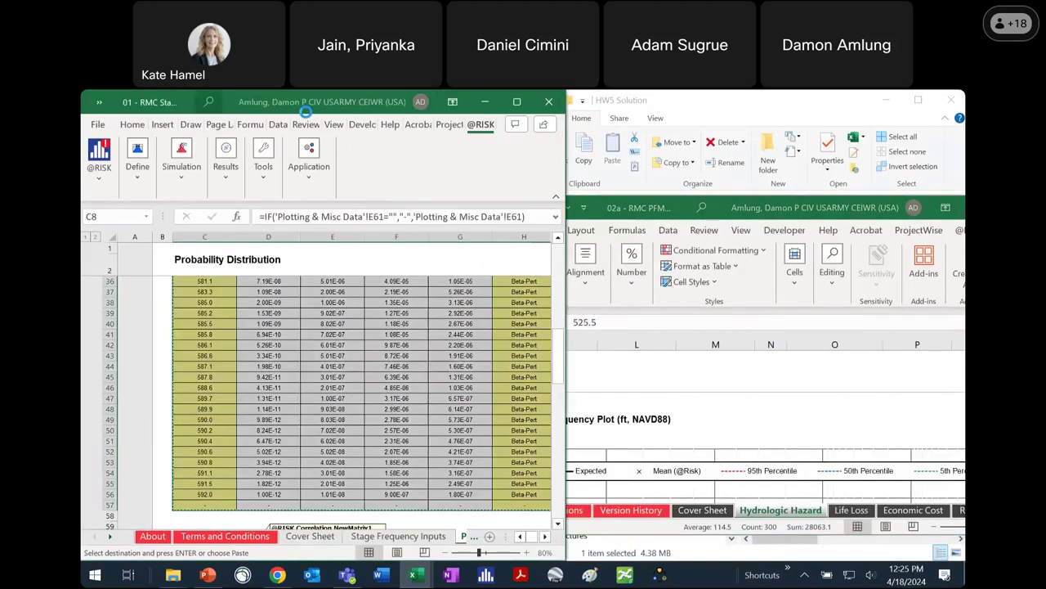
left_click_drag(299, 112, 411, 175)
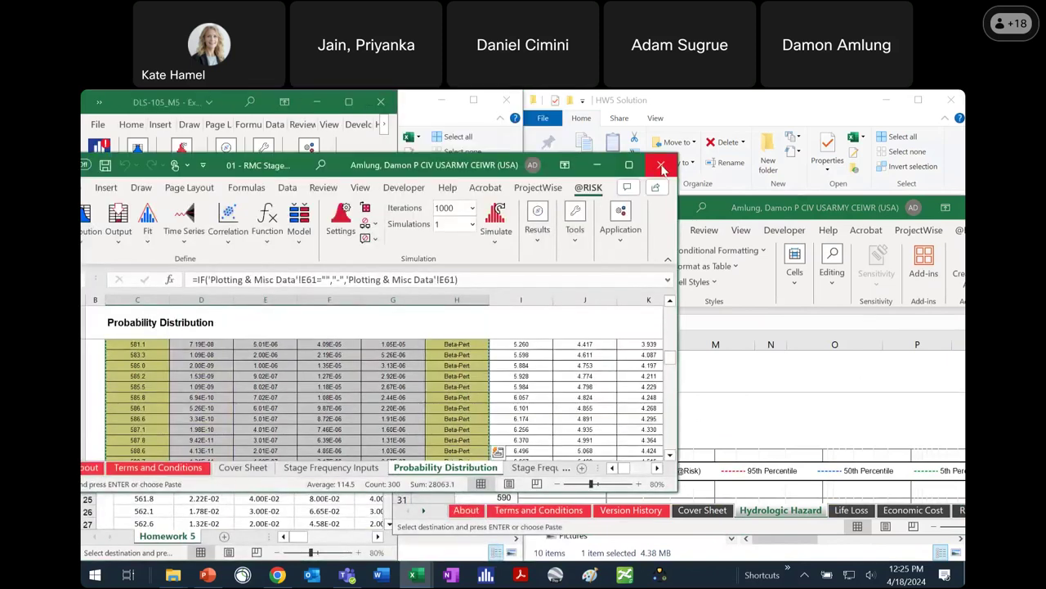
left_click(661, 166)
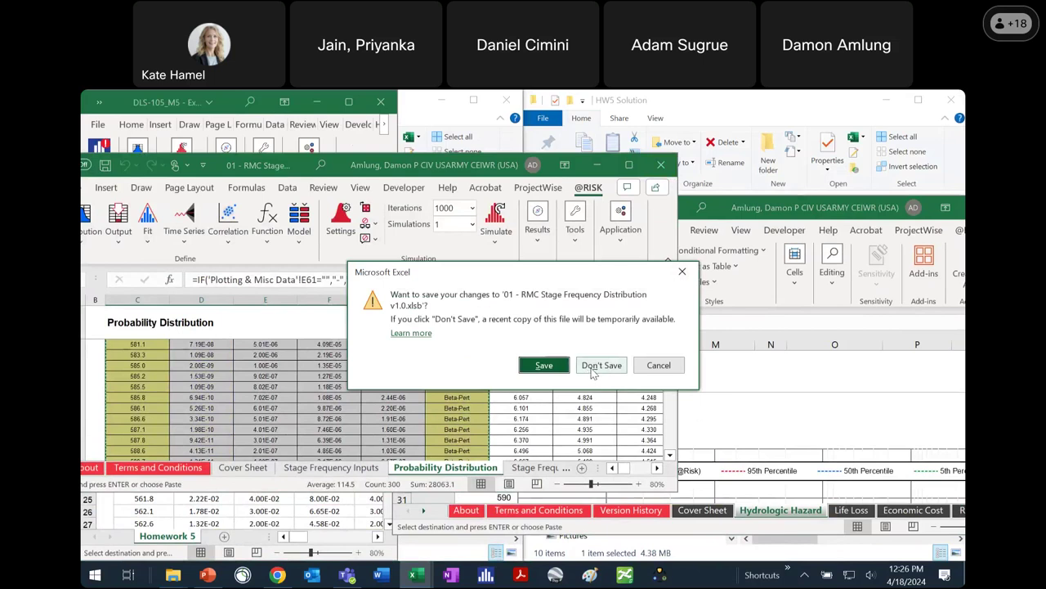
left_click(602, 365)
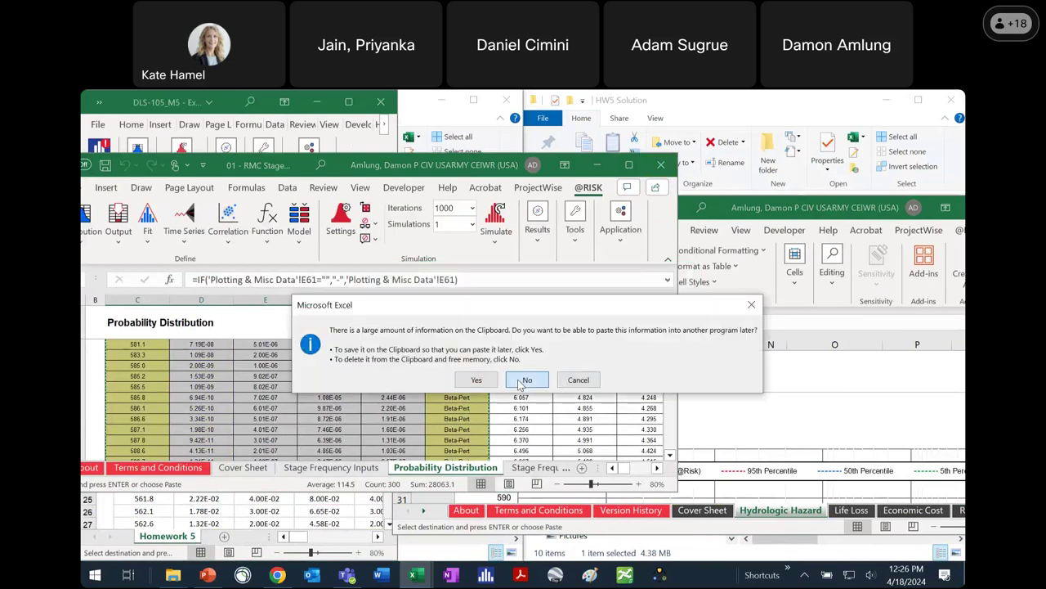
left_click(527, 381)
Step: Show the Peak Stages to Evaluate System Response table beside the Homework 5 sheet, widening the homework workbook through column G
double_click(713, 210)
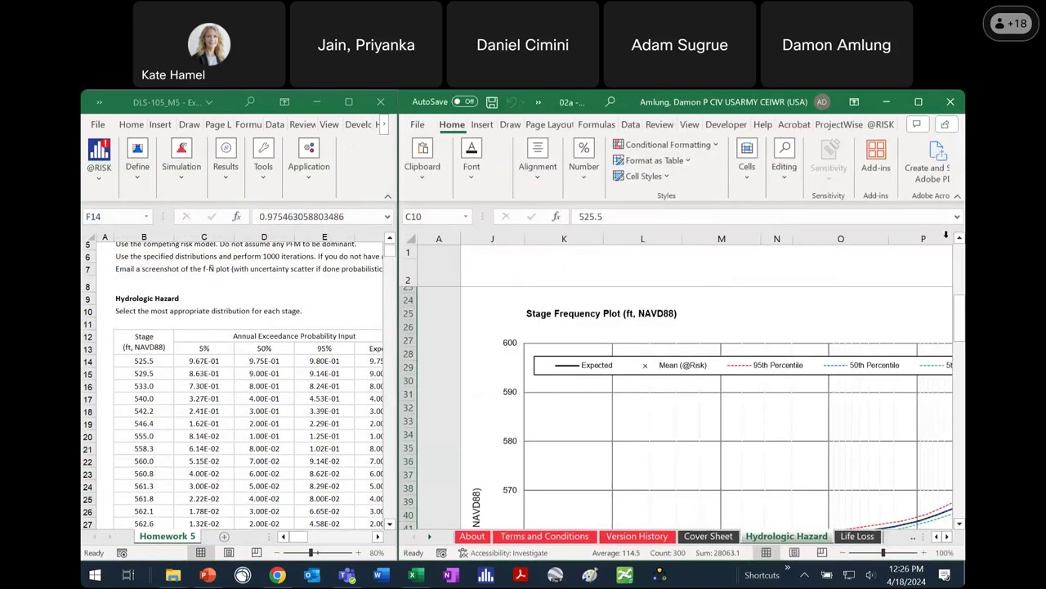
scroll(611, 409, "up", 7)
scroll(613, 404, "down", 2)
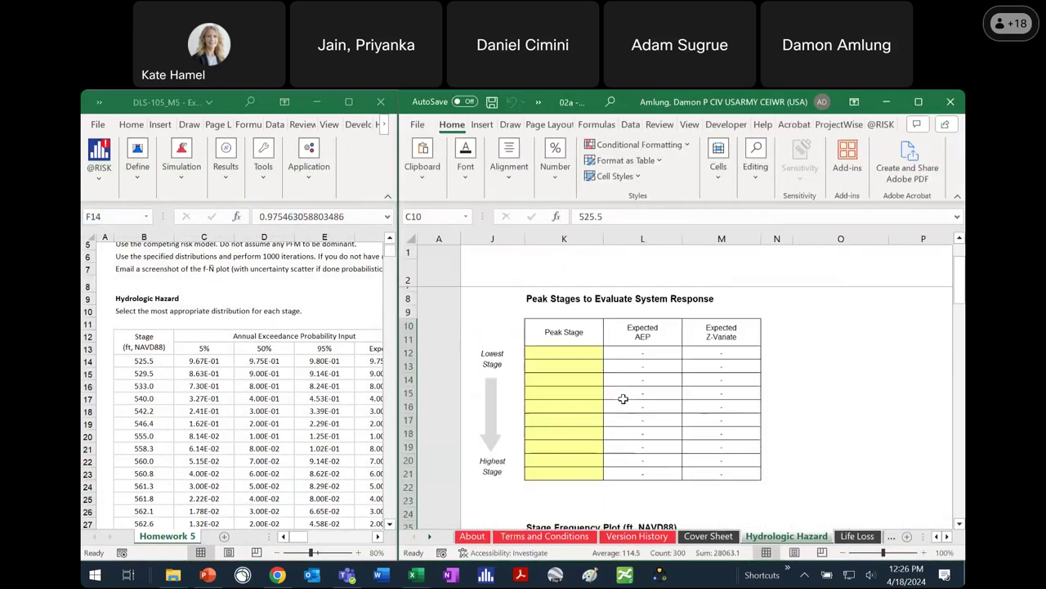
scroll(624, 397, "up", 1)
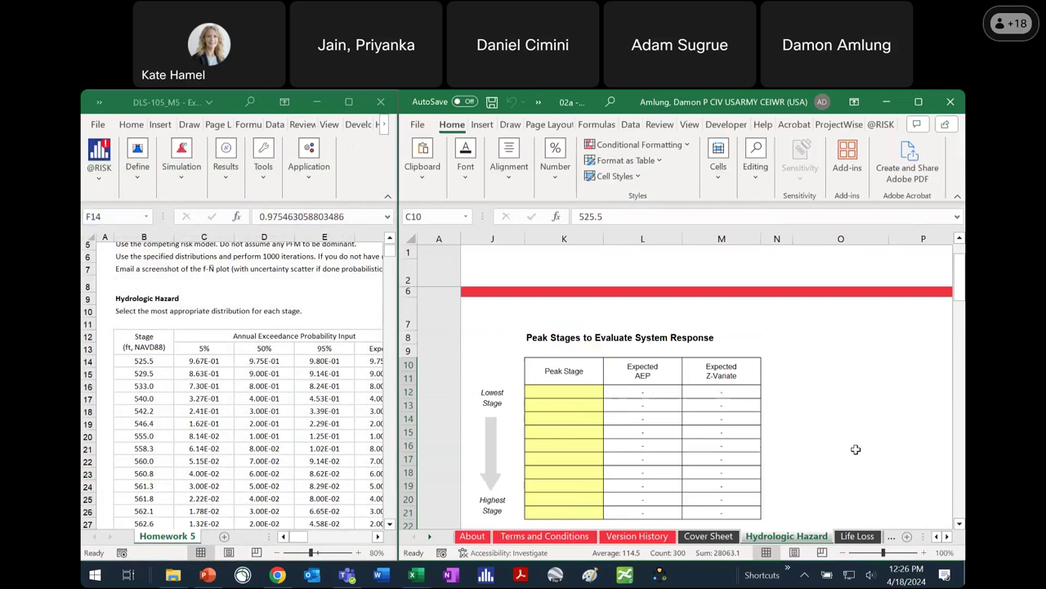
scroll(834, 445, "down", 1)
left_click(261, 357)
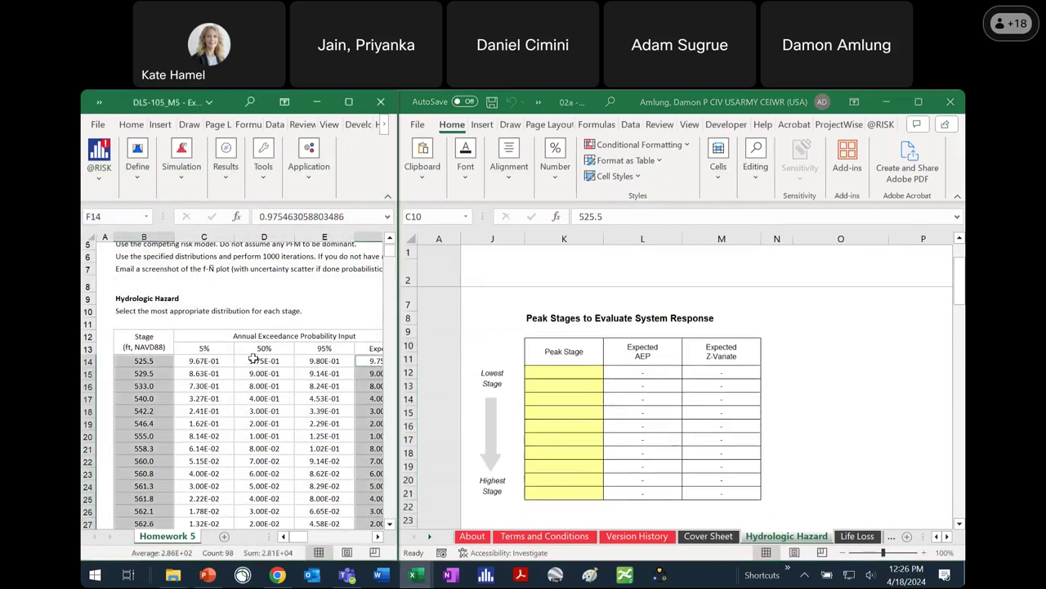
left_click(260, 347)
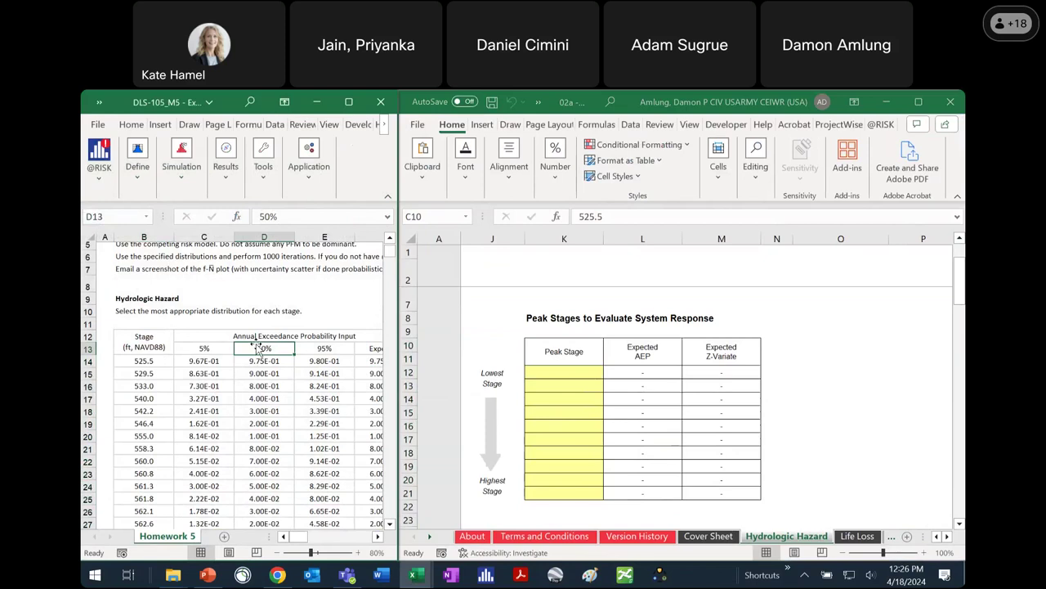
scroll(262, 347, "down", 1)
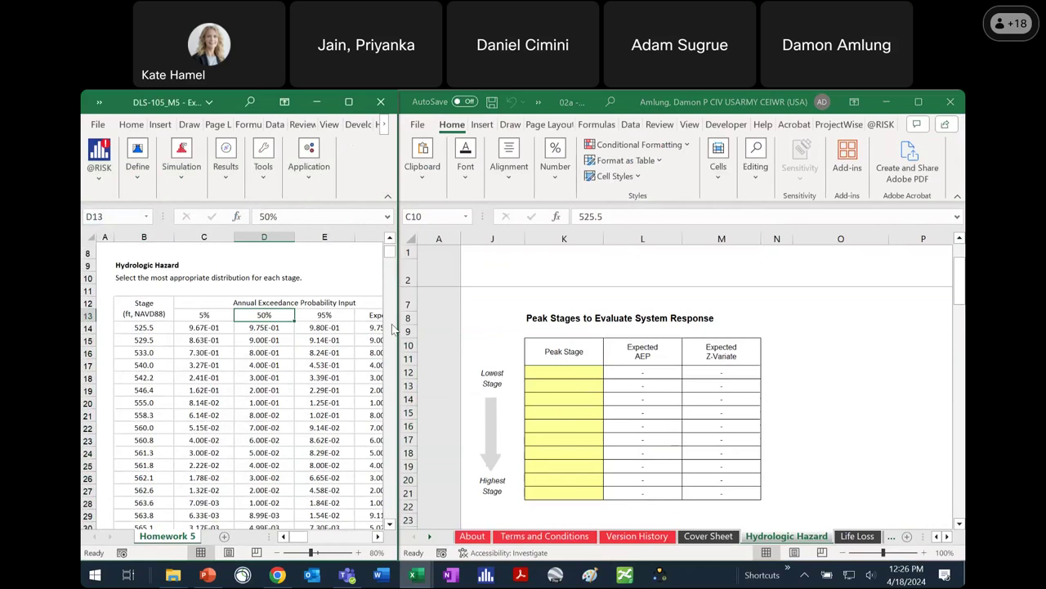
left_click_drag(395, 328, 508, 328)
Step: Locate the Node 3 Peak Pool values of PFM 2 - Backward Erosion Piping in Homework 5 and select D119:H119
scroll(331, 334, "down", 20)
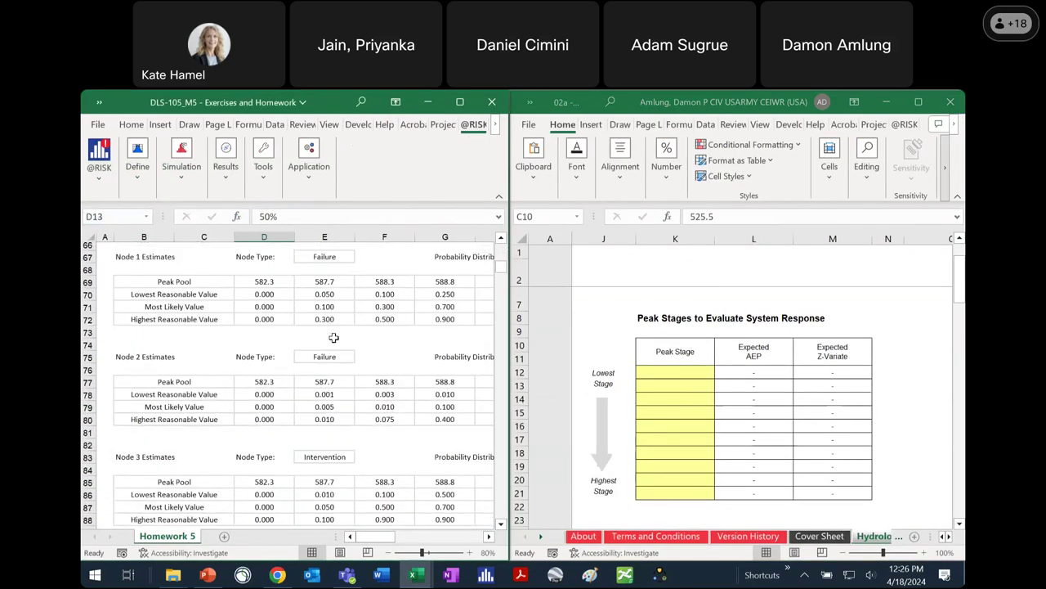
scroll(328, 338, "down", 6)
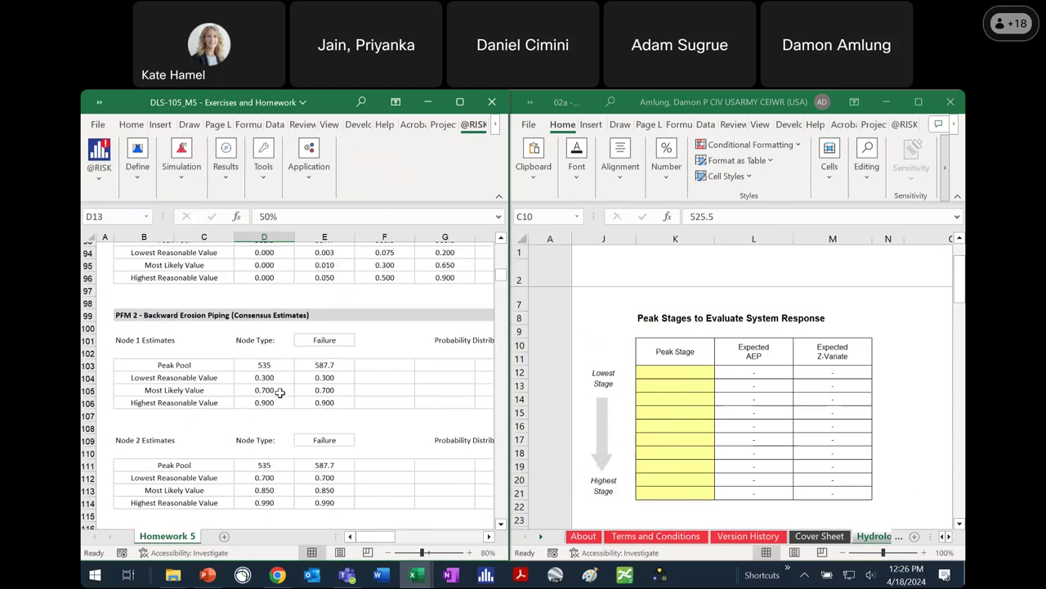
scroll(325, 462, "down", 2)
scroll(326, 462, "down", 2)
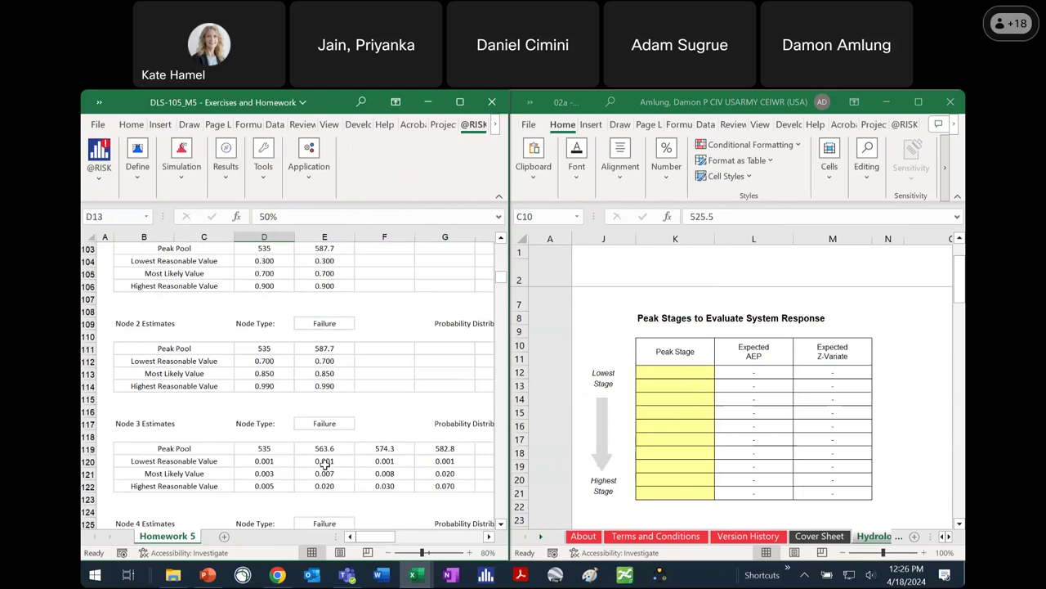
left_click(489, 536)
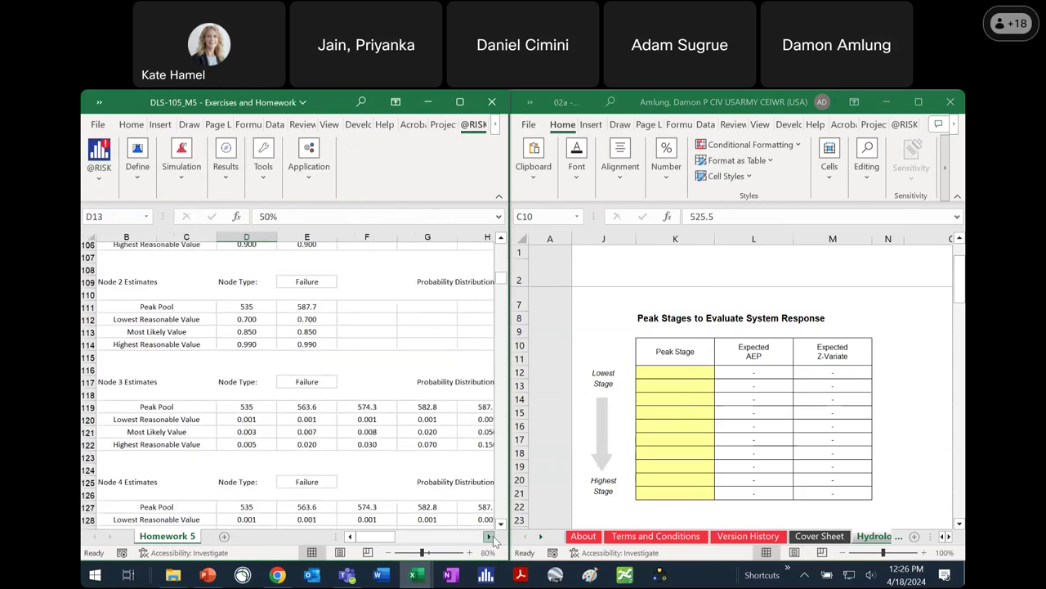
left_click(489, 537)
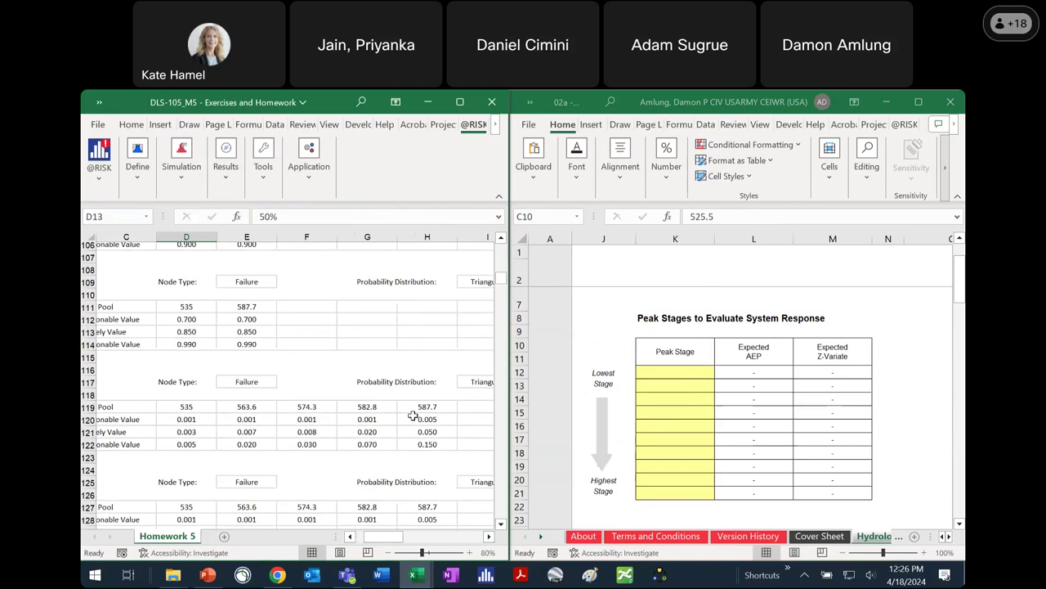
left_click_drag(186, 406, 426, 406)
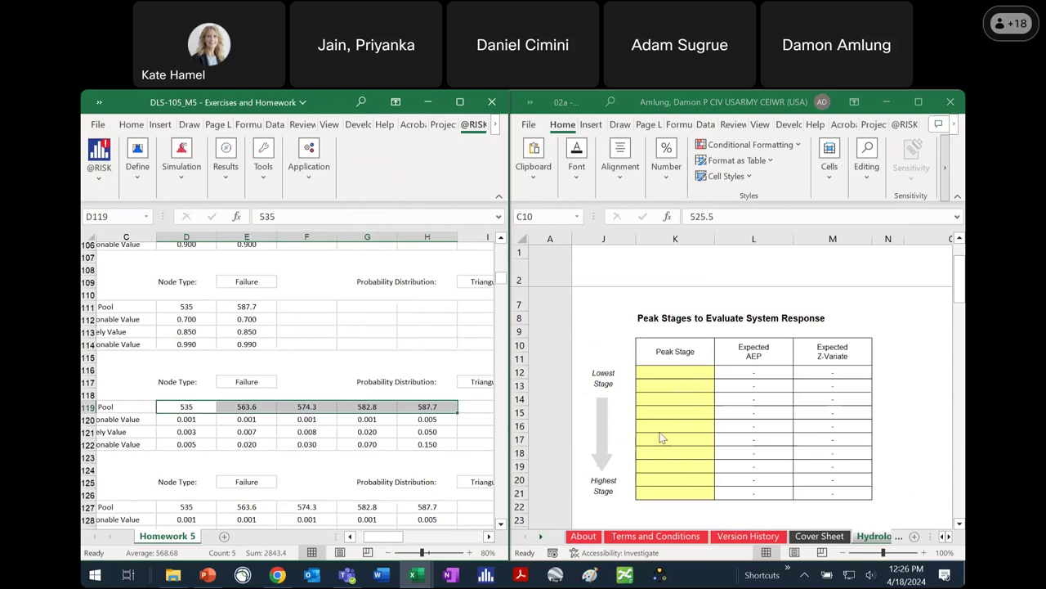
Step: Enter the peak stages 535, 563.6, 574.3, 582.8 and 587.7 in K12:K16 of the Hydrologic Hazard sheet
left_click(677, 382)
left_click(668, 370)
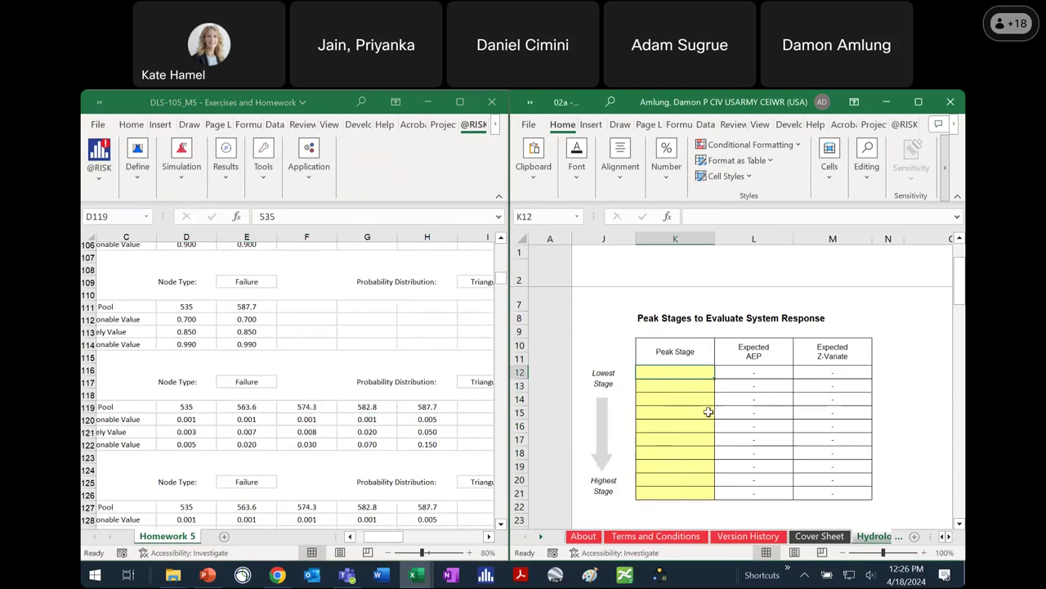
type("535")
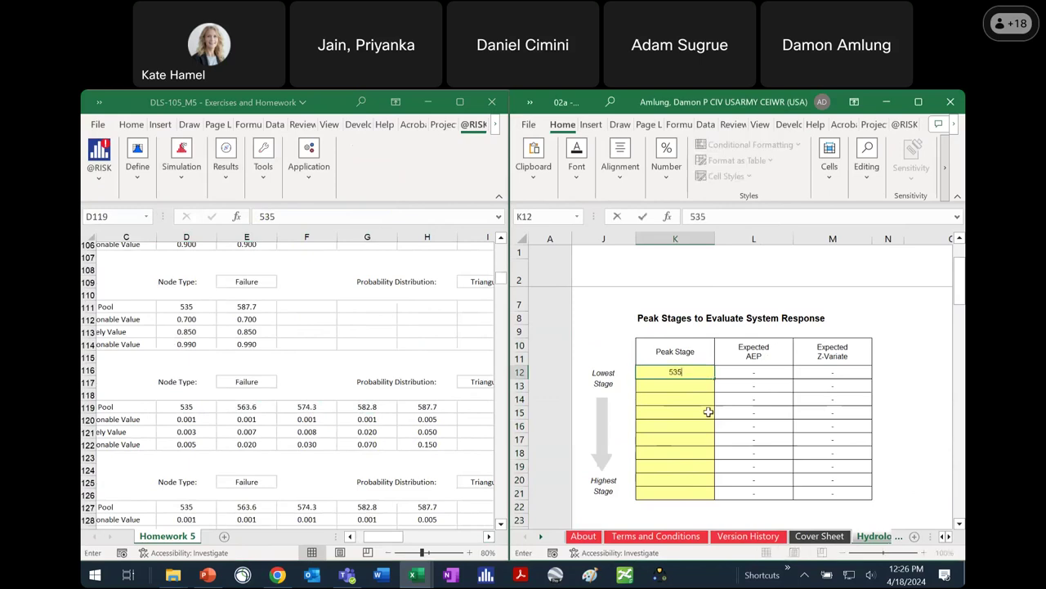
key("Return")
type("5")
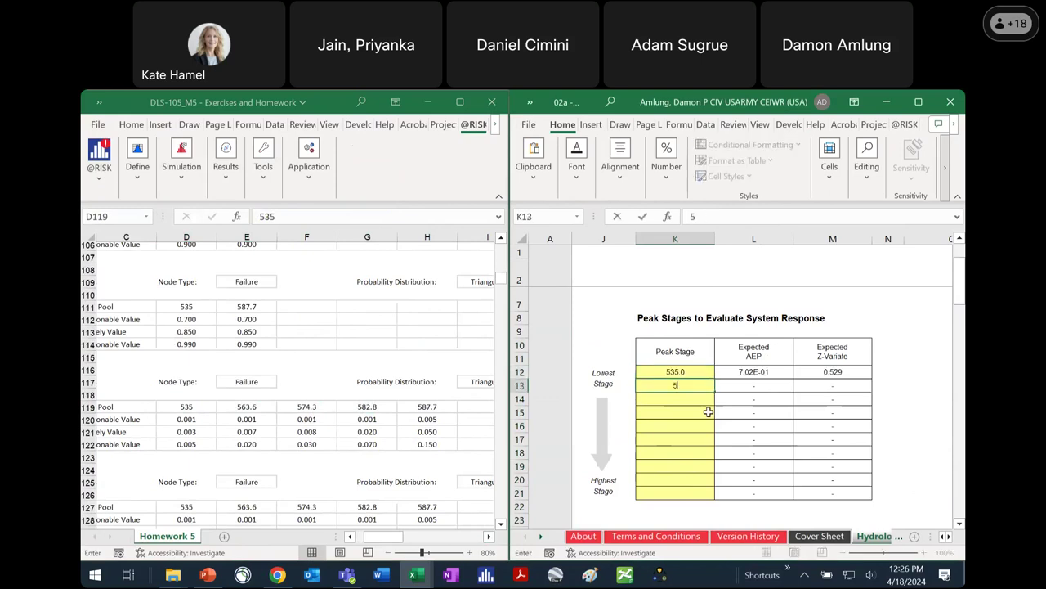
type("63.6")
key("Return")
type("574.3")
key("Return")
type("582")
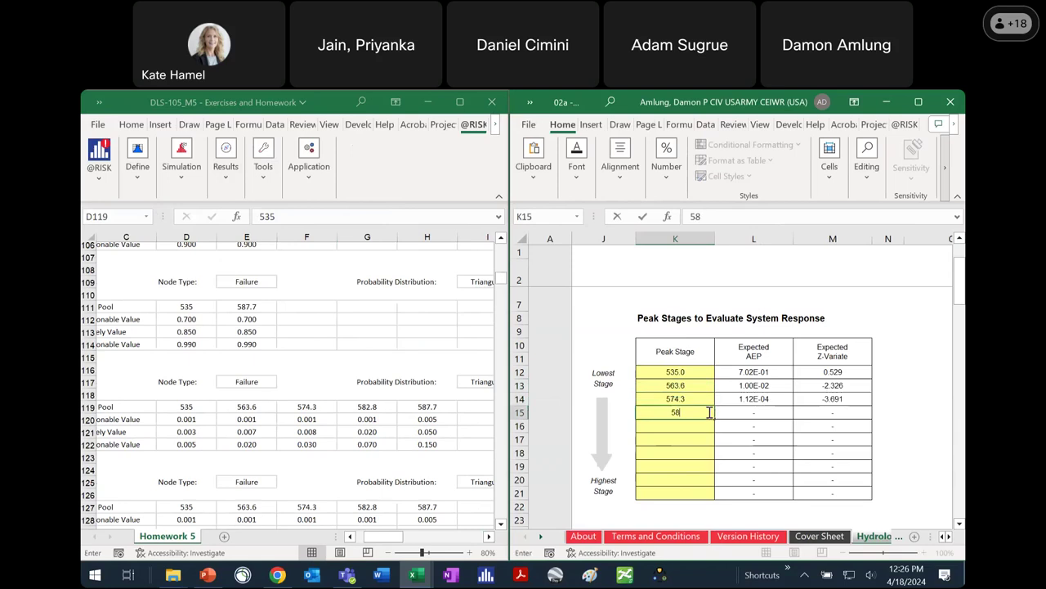
type("8")
key("Return")
type("587.7")
key("Return")
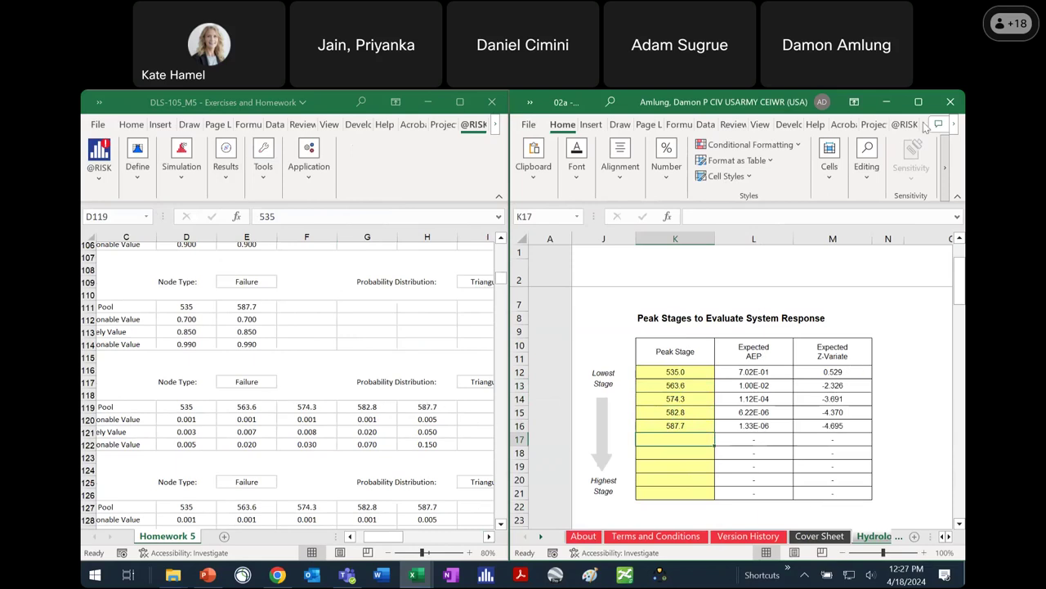
Step: Zoom the Hydrologic Hazard sheet to 80%, then show the risk workbook's Life Loss sheet beside the Life Loss data in Homework 5
left_click(842, 553)
left_click(841, 553)
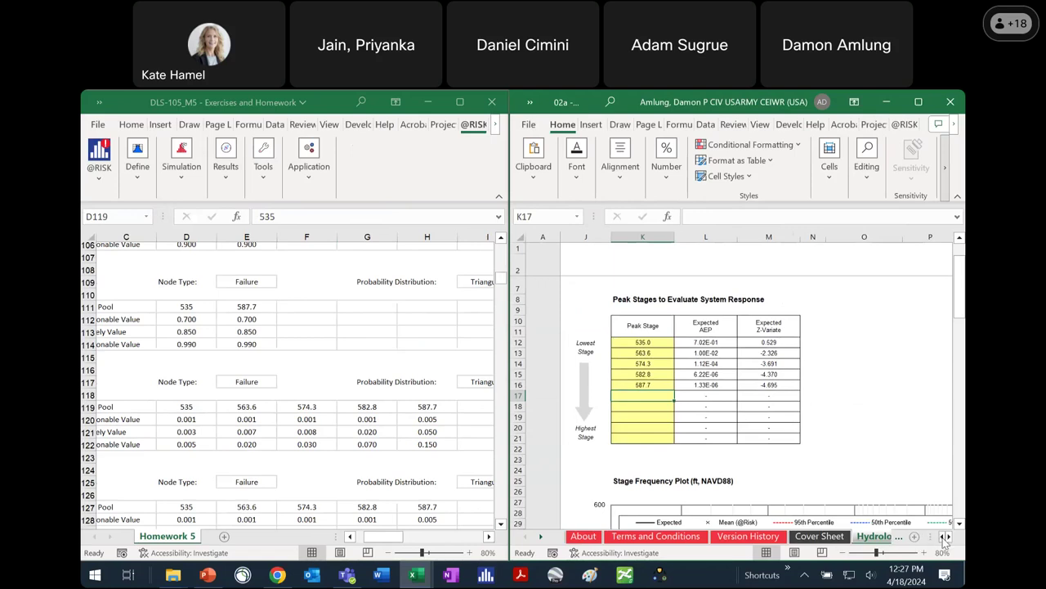
left_click(543, 537)
left_click(543, 537)
left_click(543, 537)
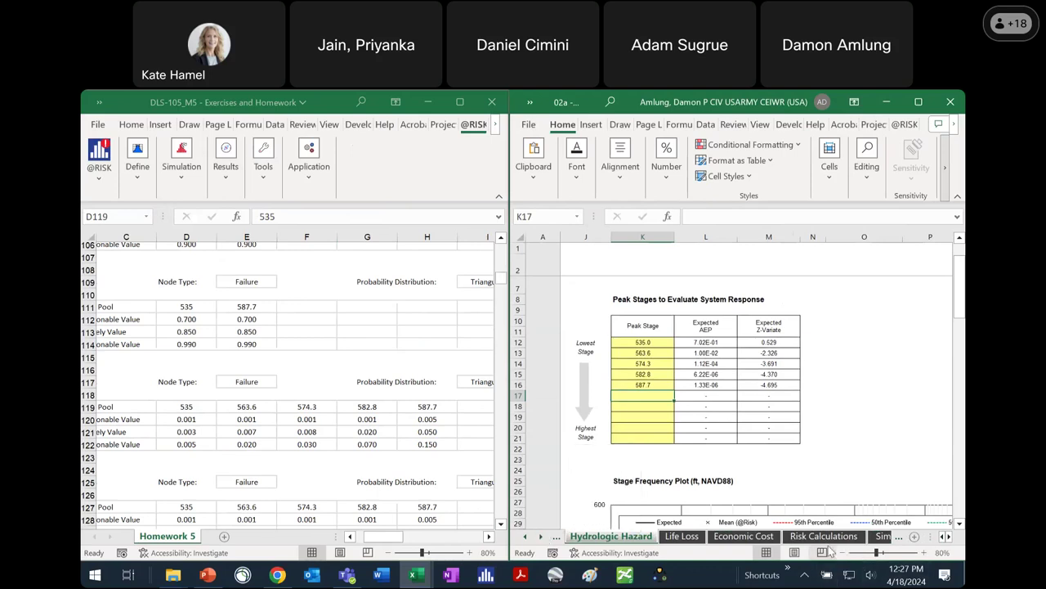
left_click_drag(186, 406, 427, 406)
scroll(373, 457, "up", 7)
scroll(373, 457, "up", 20)
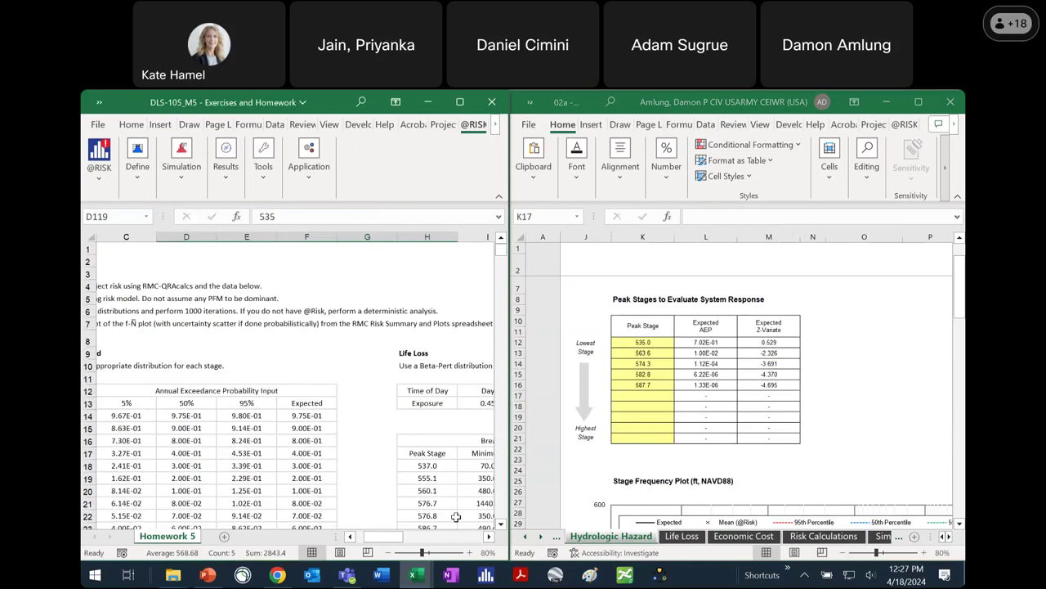
left_click(488, 536)
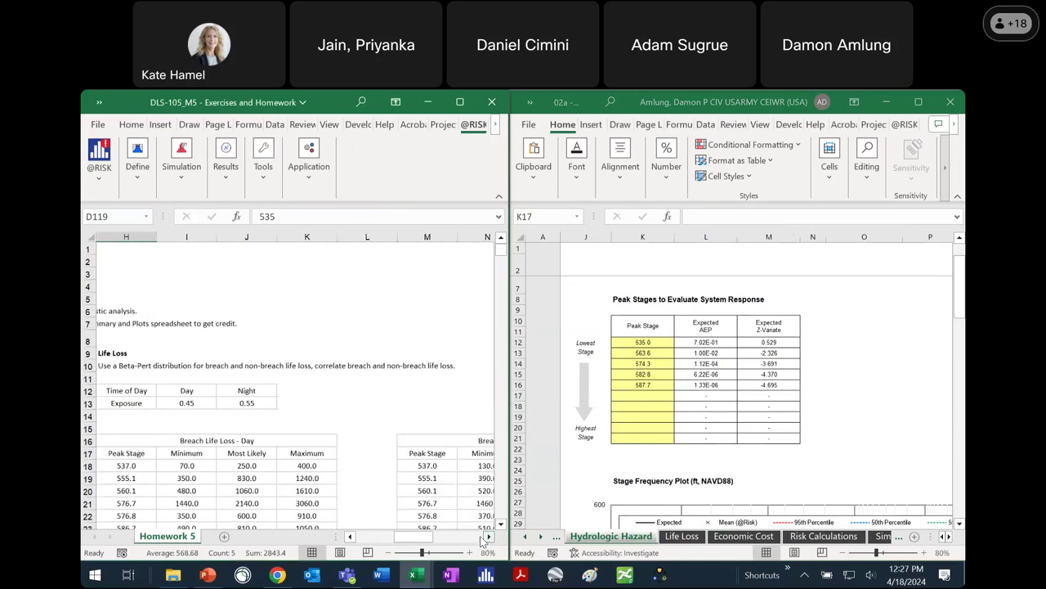
left_click(349, 538)
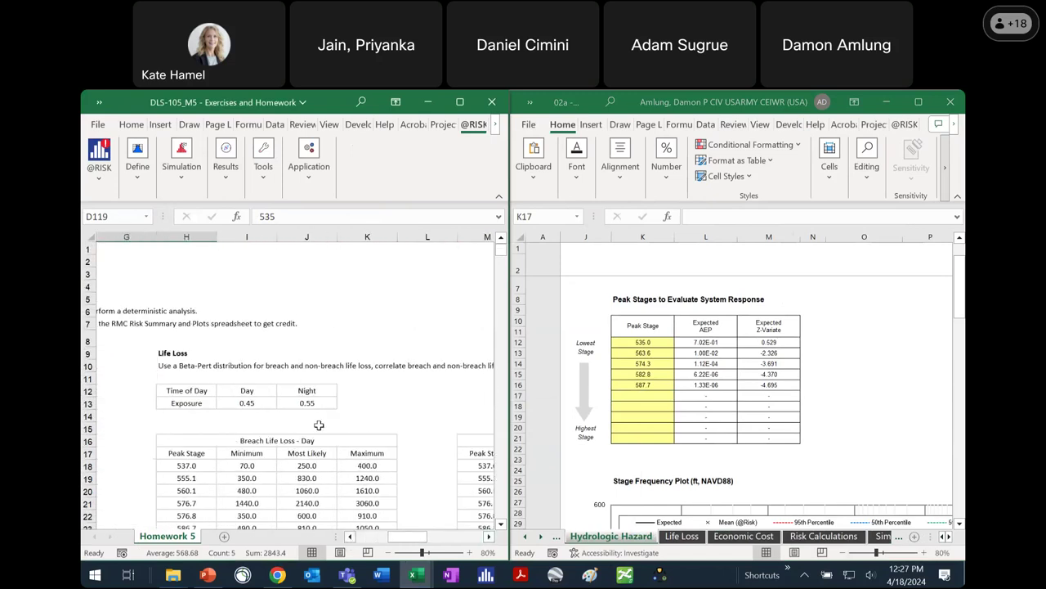
left_click(693, 547)
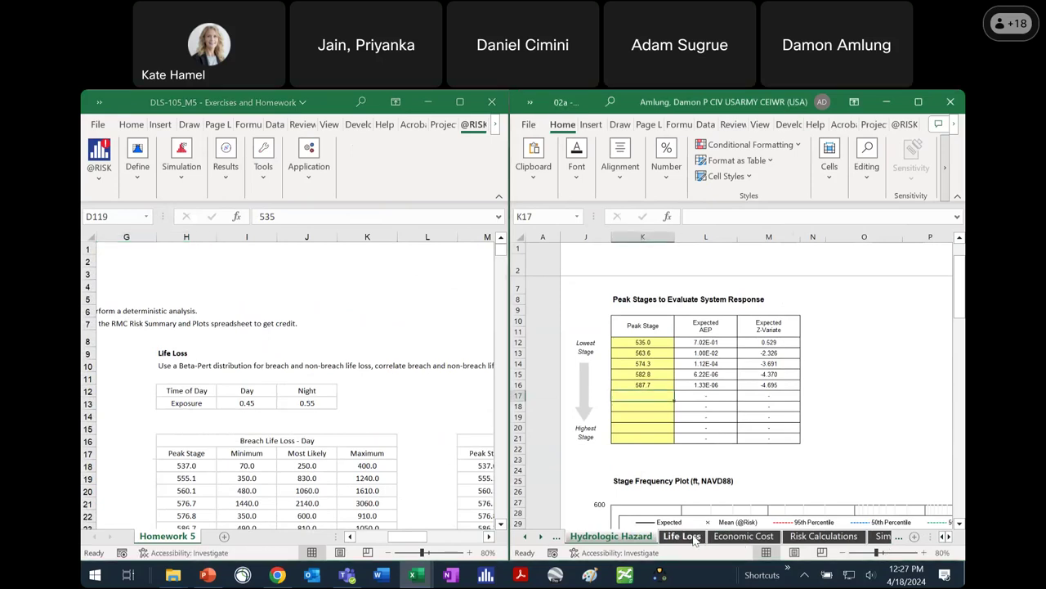
left_click(683, 536)
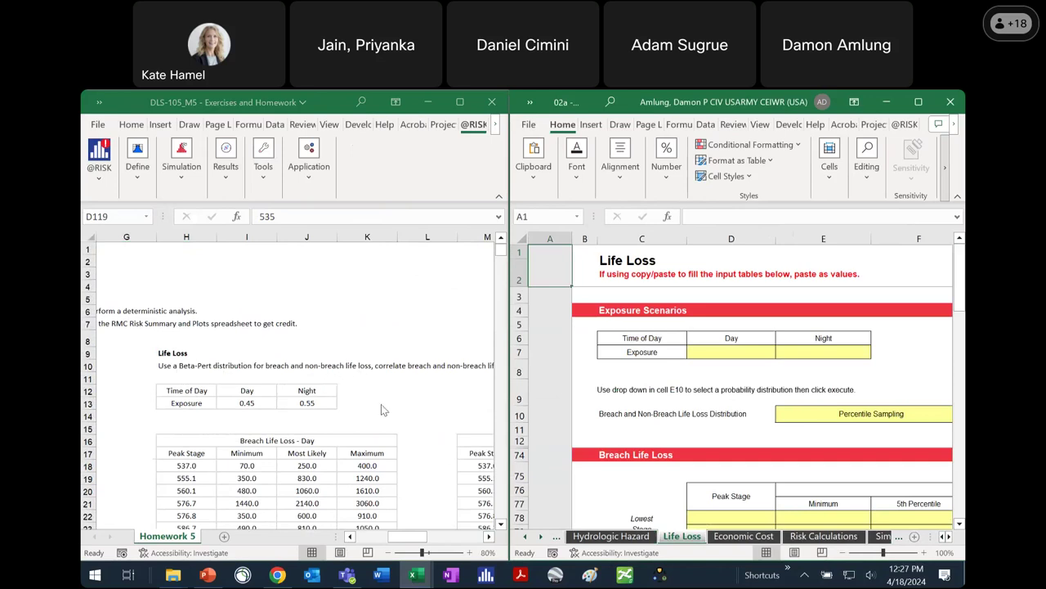
left_click(489, 537)
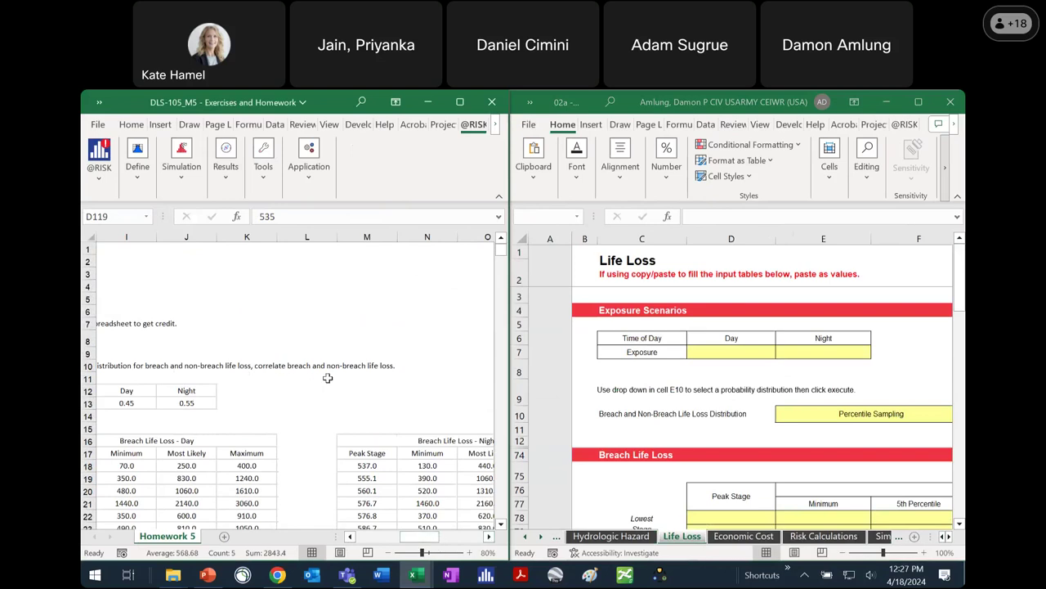
left_click_drag(412, 538, 397, 532)
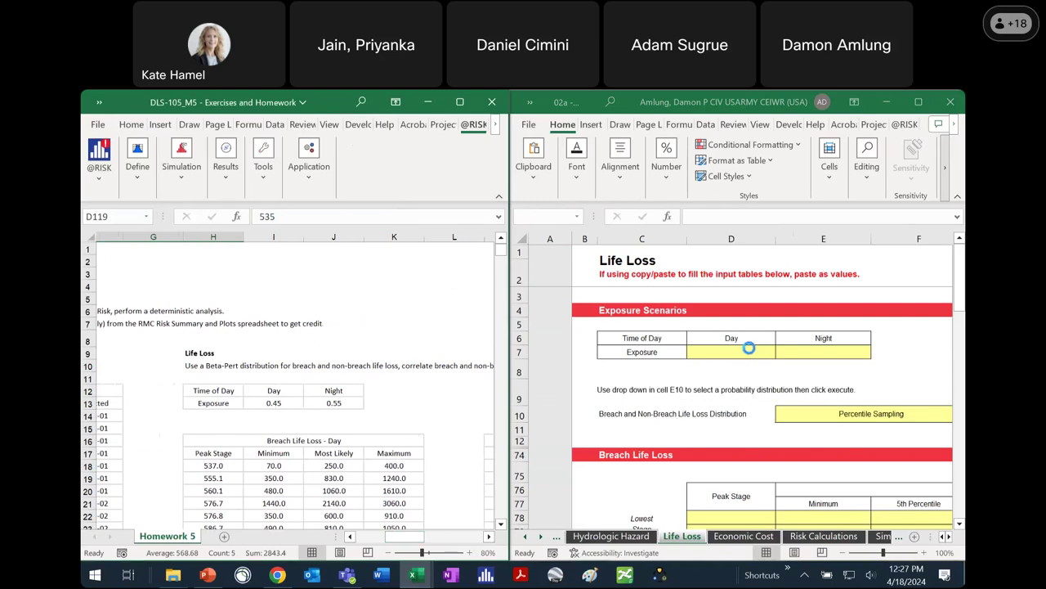
Step: Set the Life Loss exposure scenarios to 0.45 for Day and 0.55 for Night
left_click(748, 352)
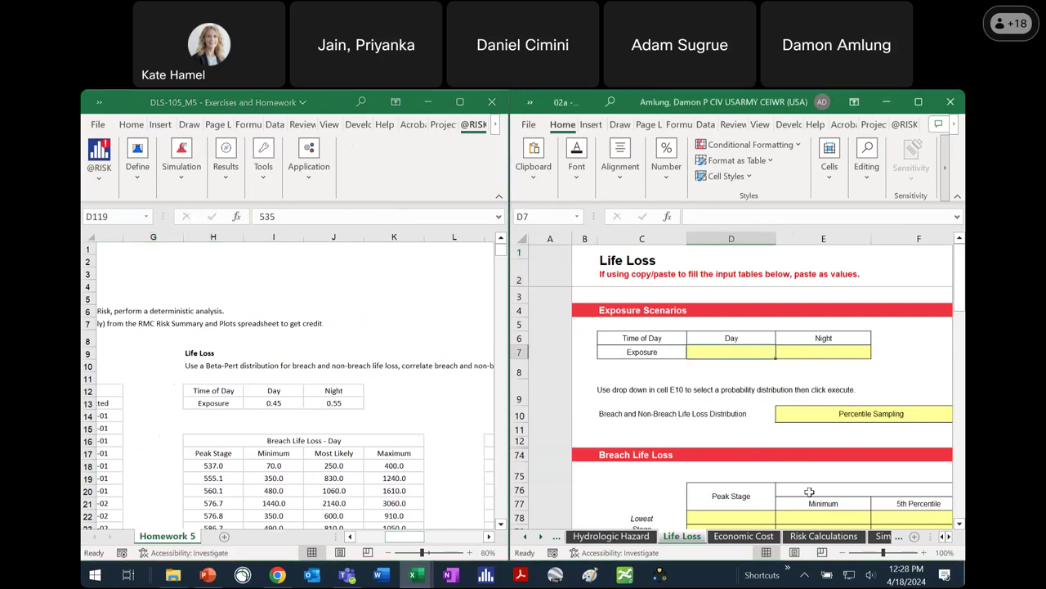
type(".45")
key("Tab")
type(".")
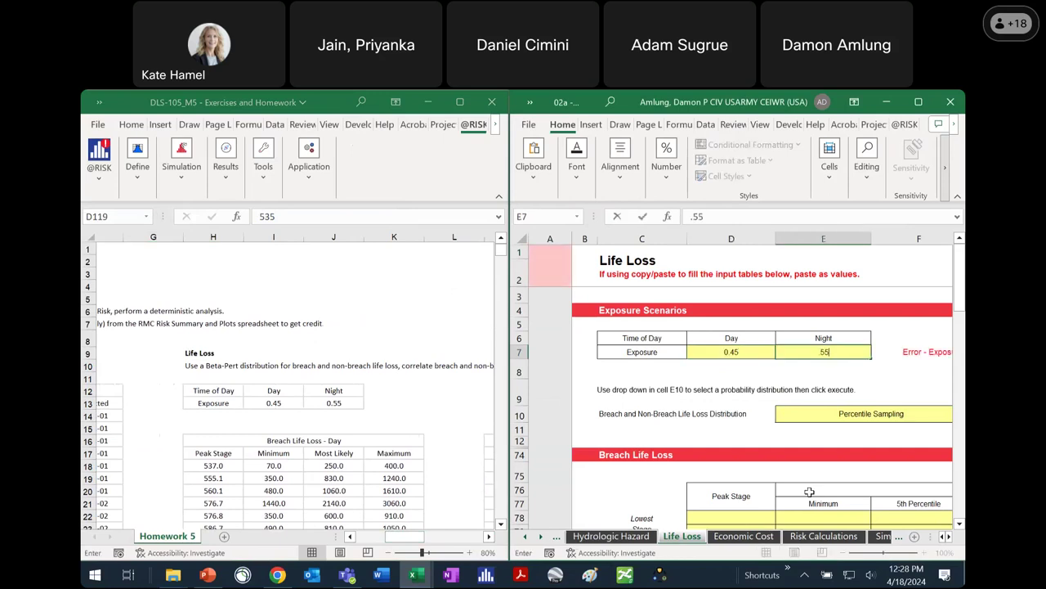
type("55")
key("Return")
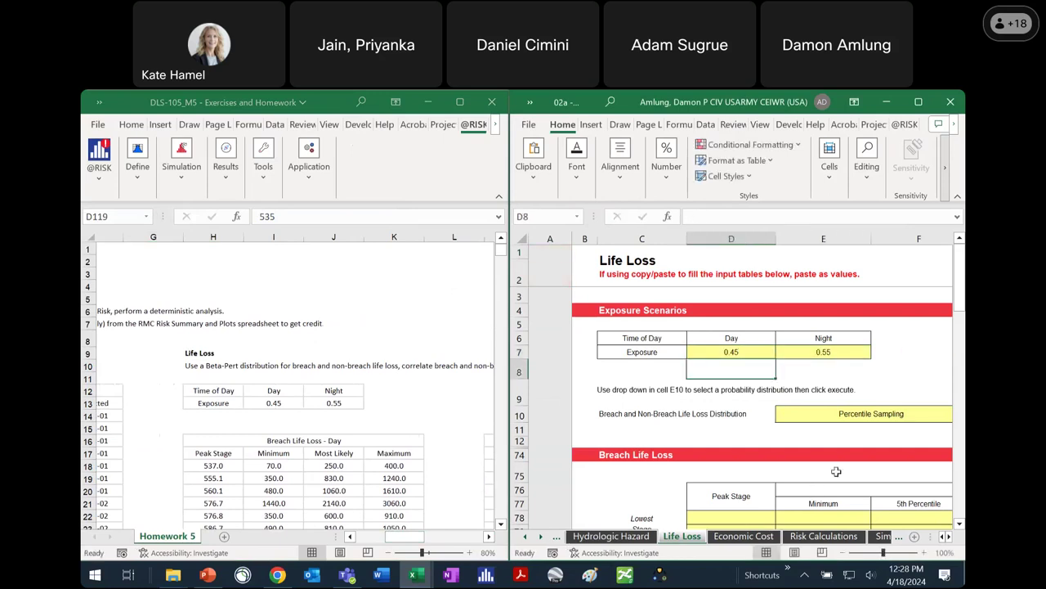
Step: Set the Breach and Non-Breach Life Loss Distribution in E10 to Beta-Pert Distribution and execute the change
left_click(947, 536)
left_click(947, 537)
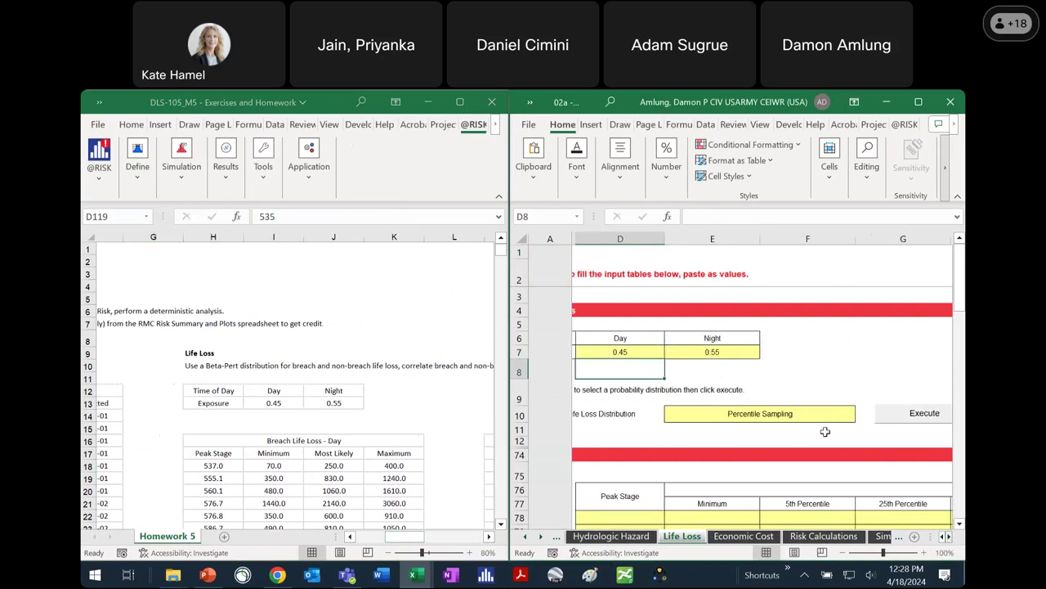
left_click(834, 414)
left_click(857, 416)
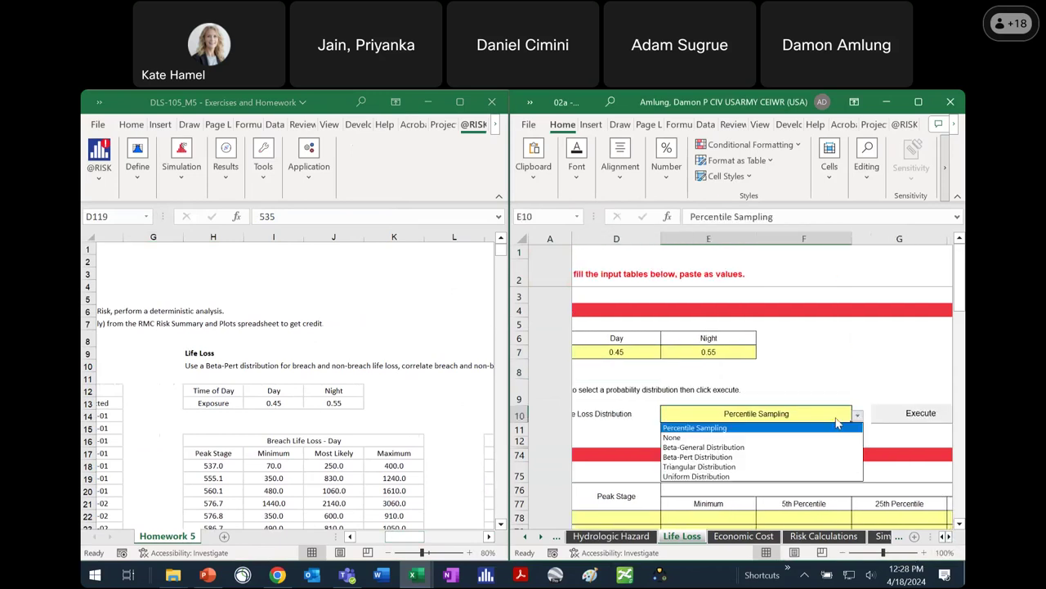
left_click(773, 463)
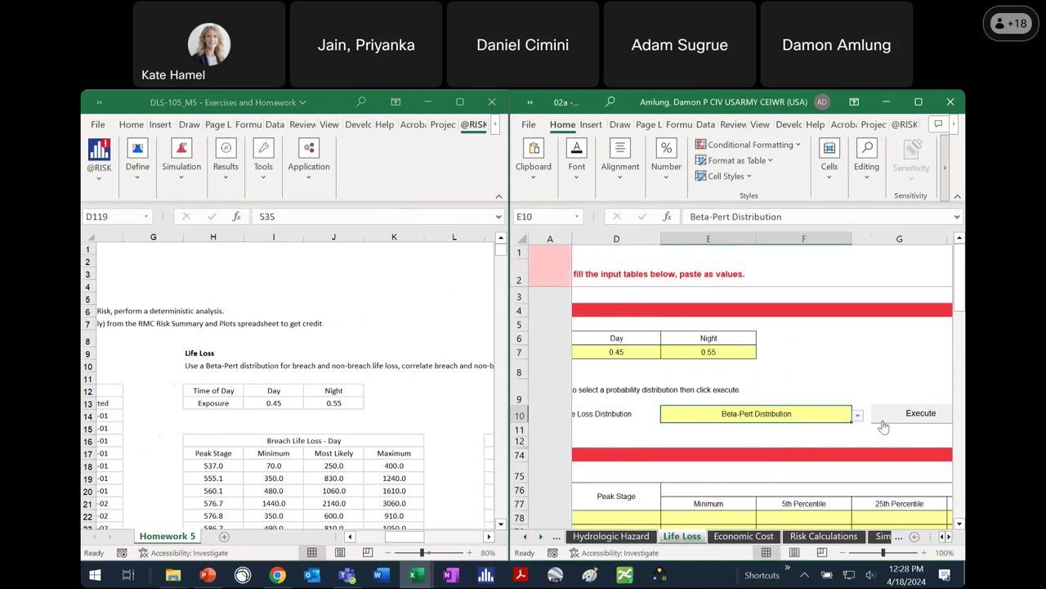
left_click(908, 419)
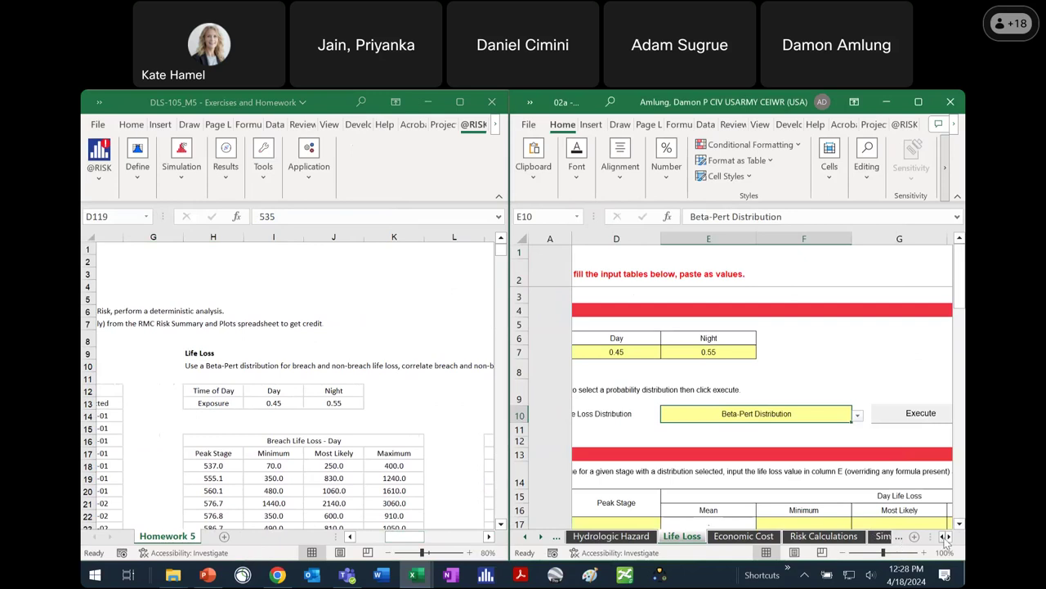
Step: Copy the Breach Life Loss - Day peak stages H18:H26 from Homework 5 and paste them as values at D17 of the Life Loss sheet
left_click(842, 553)
left_click(842, 552)
left_click(842, 552)
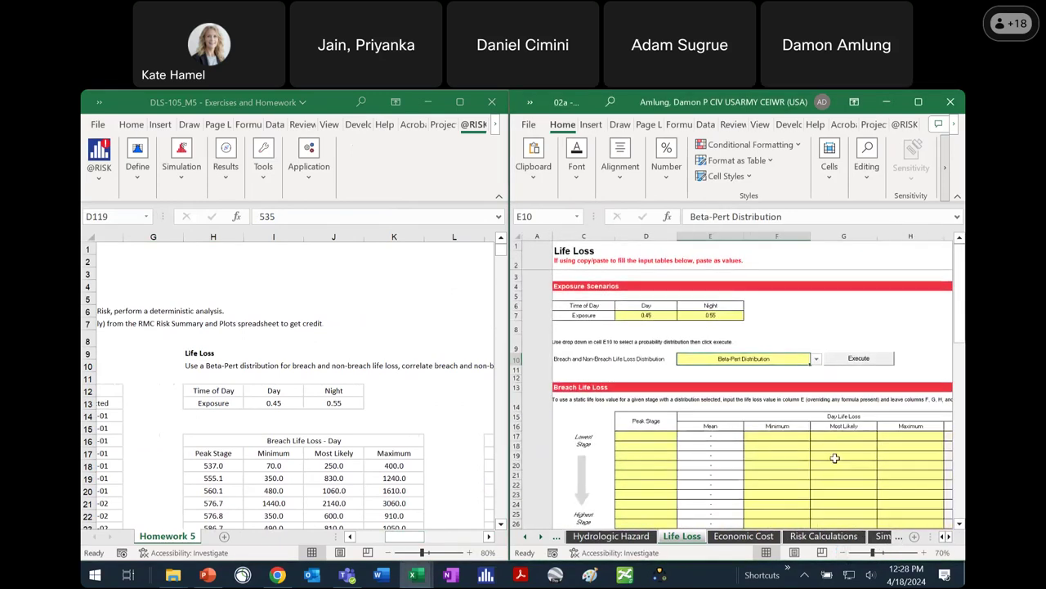
scroll(835, 457, "down", 1)
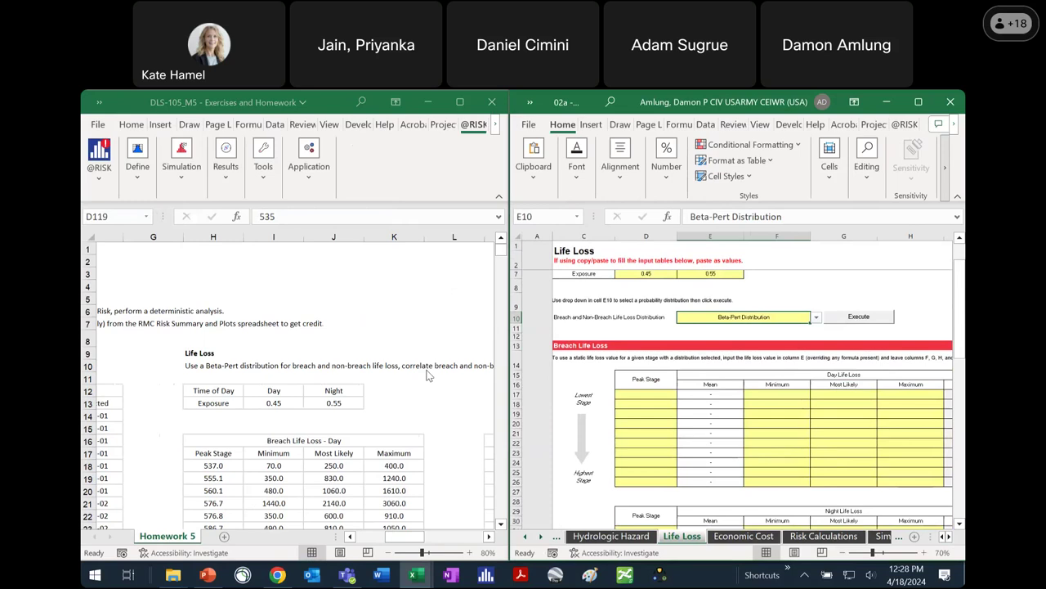
scroll(345, 466, "down", 1)
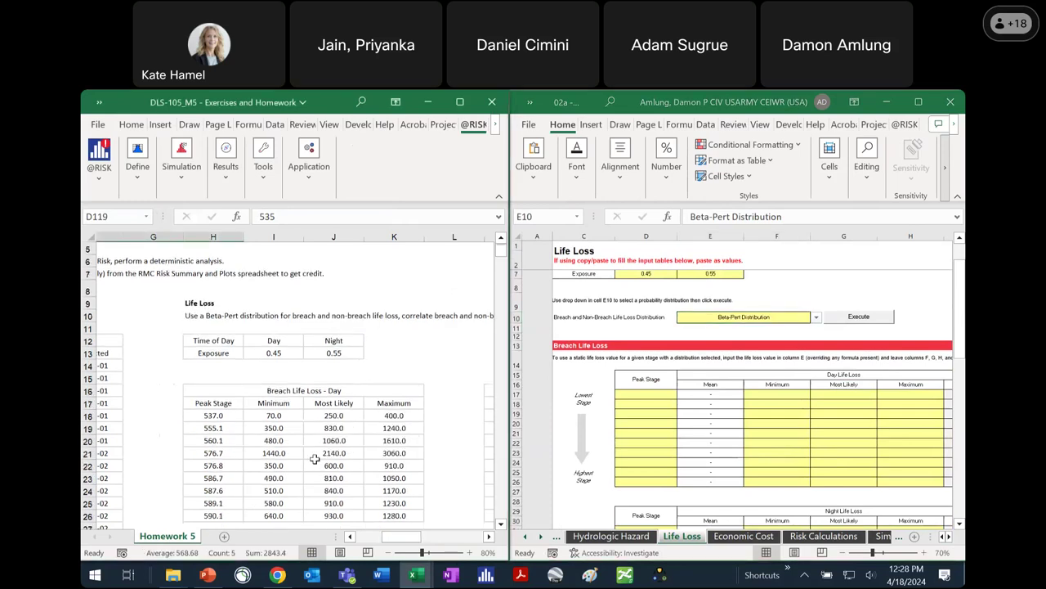
left_click_drag(212, 416, 218, 516)
key("ctrl+c")
left_click(646, 394)
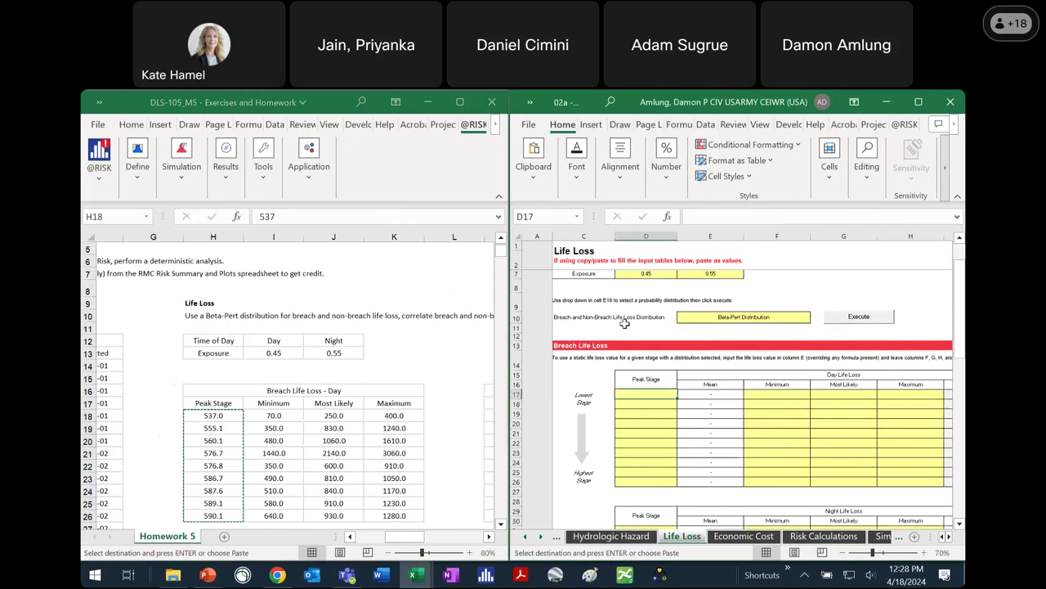
left_click(533, 166)
left_click(529, 244)
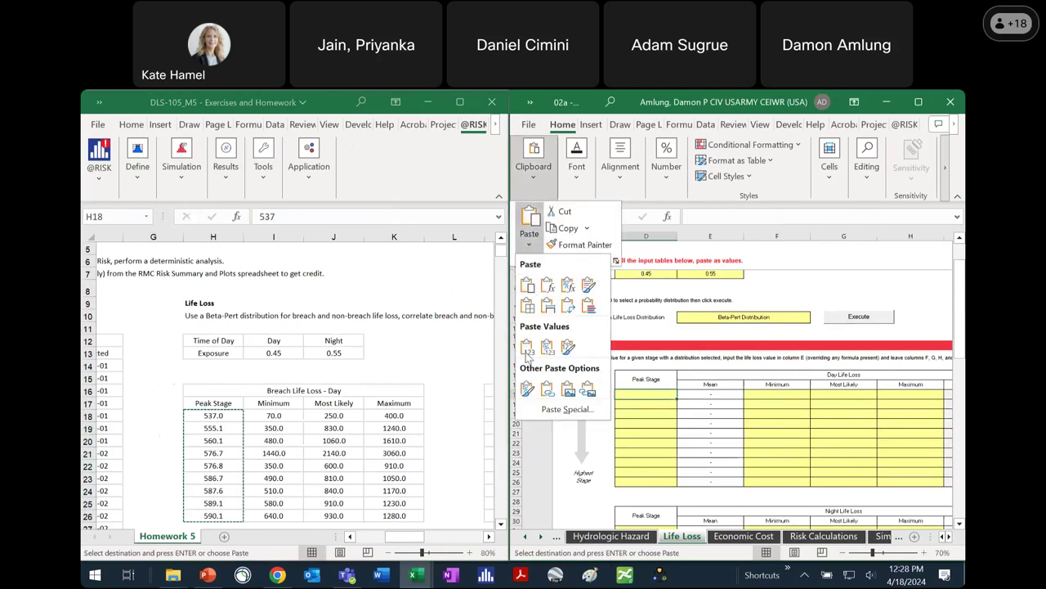
left_click(529, 357)
Step: Copy the daytime breach minimum, most likely and maximum life loss I18:K26 from Homework 5 and paste them as values at F17
left_click(319, 472)
left_click_drag(273, 416, 394, 515)
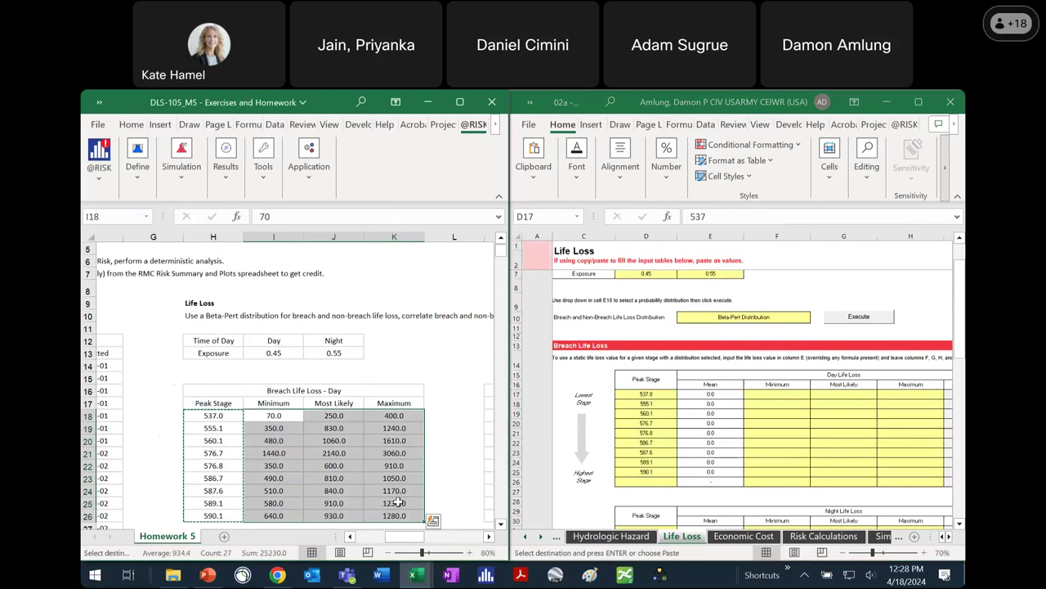
key("ctrl+c")
left_click(777, 394)
left_click(533, 166)
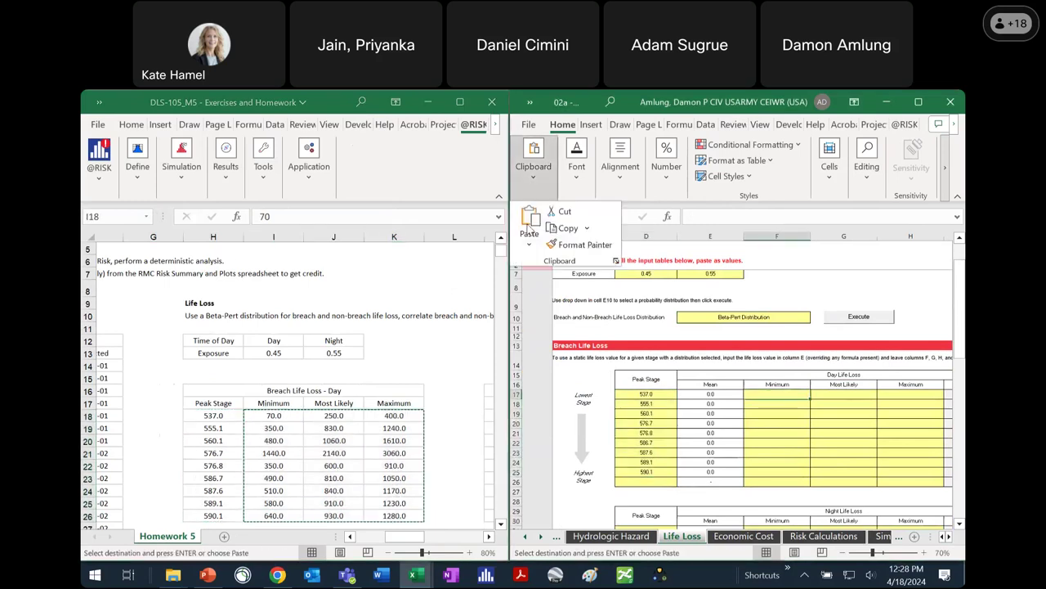
left_click(529, 244)
left_click(526, 353)
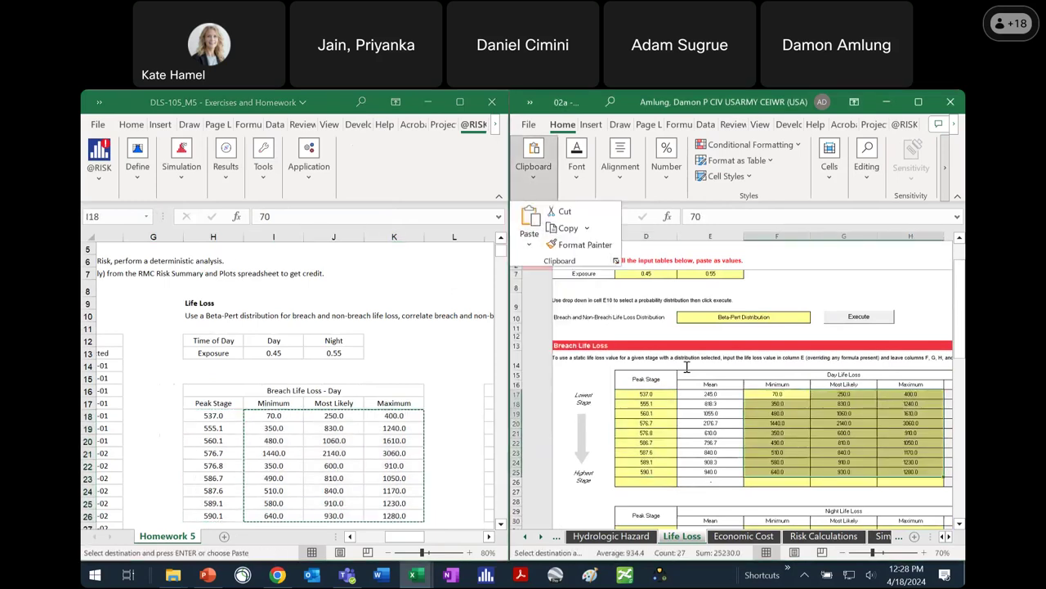
Step: Copy the Breach Life Loss - Night peak stages M18:M26 from Homework 5 into the breach Night Life Loss table at D31 as values
left_click(961, 527)
left_click(961, 527)
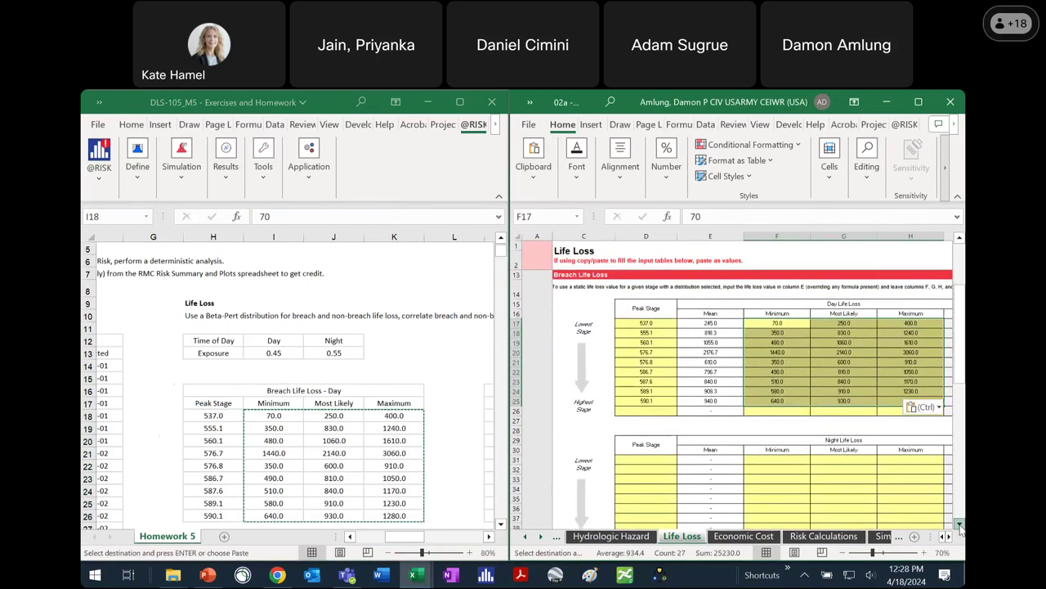
left_click(960, 527)
left_click(367, 428)
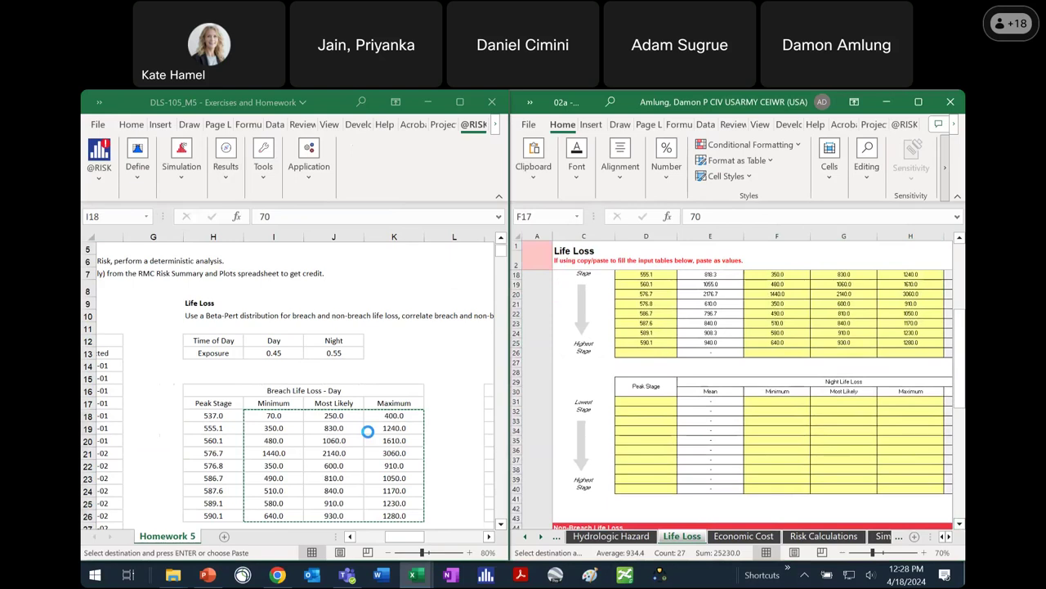
left_click(488, 537)
left_click(488, 537)
left_click_drag(262, 417, 266, 516)
key("ctrl+c")
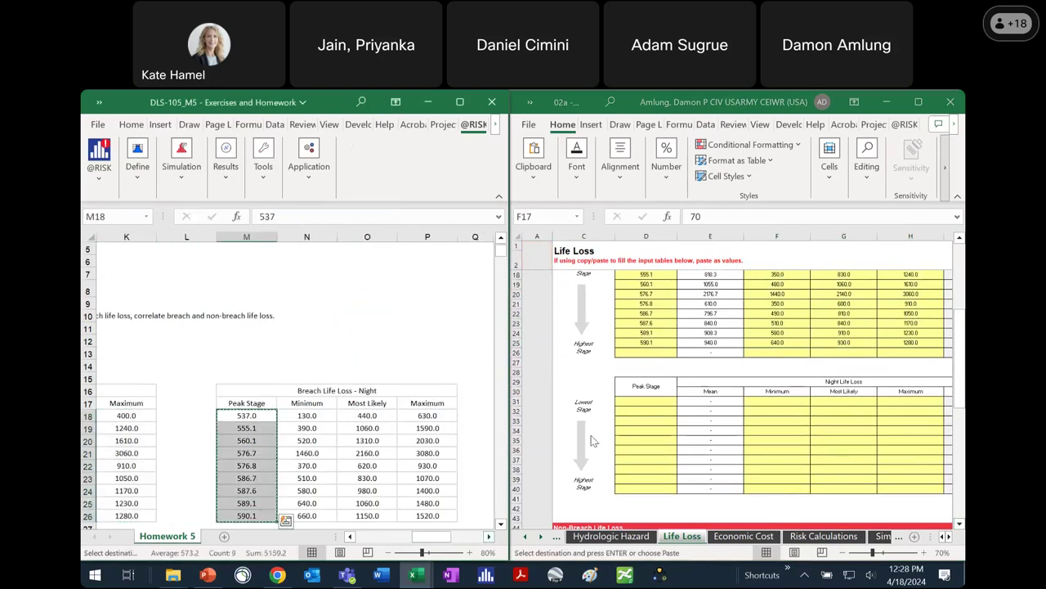
left_click(638, 401)
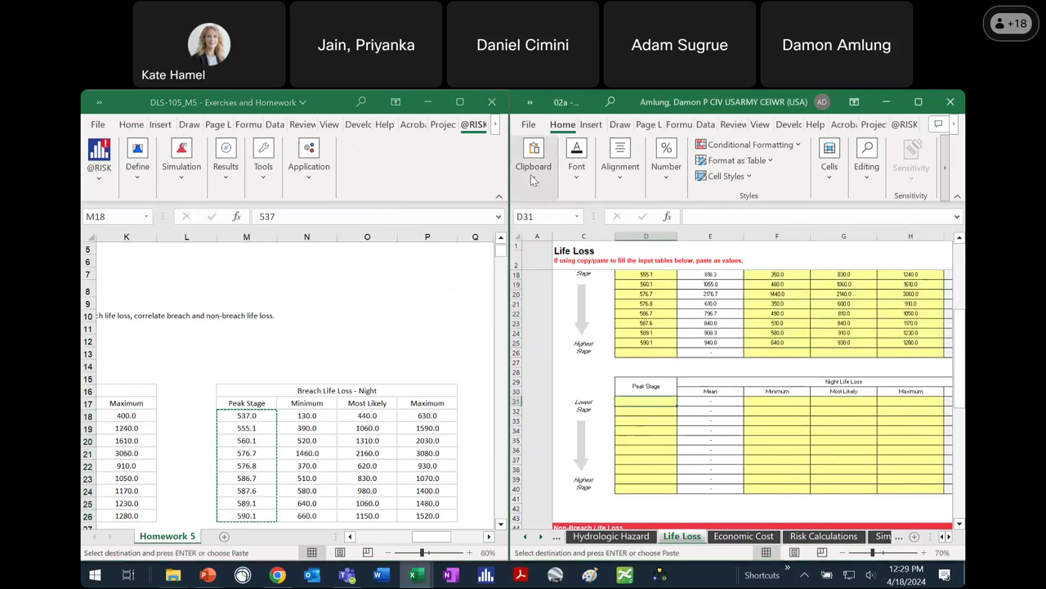
left_click(533, 162)
left_click(530, 246)
left_click(527, 347)
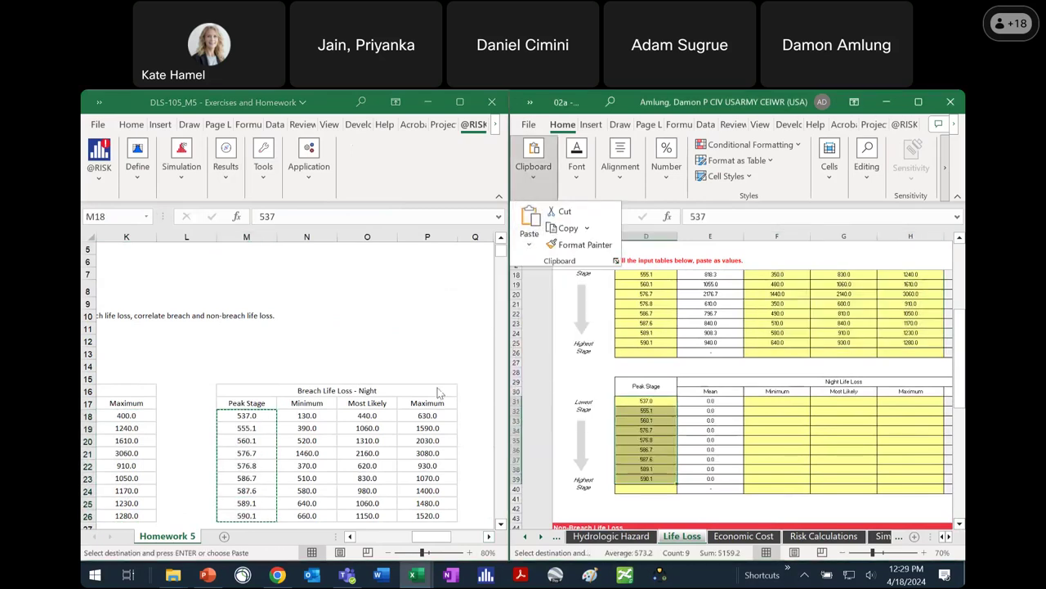
Step: Copy the nighttime breach minimum, most likely and maximum life loss N18:P26 from Homework 5 and paste them at F31
left_click_drag(306, 415, 426, 515)
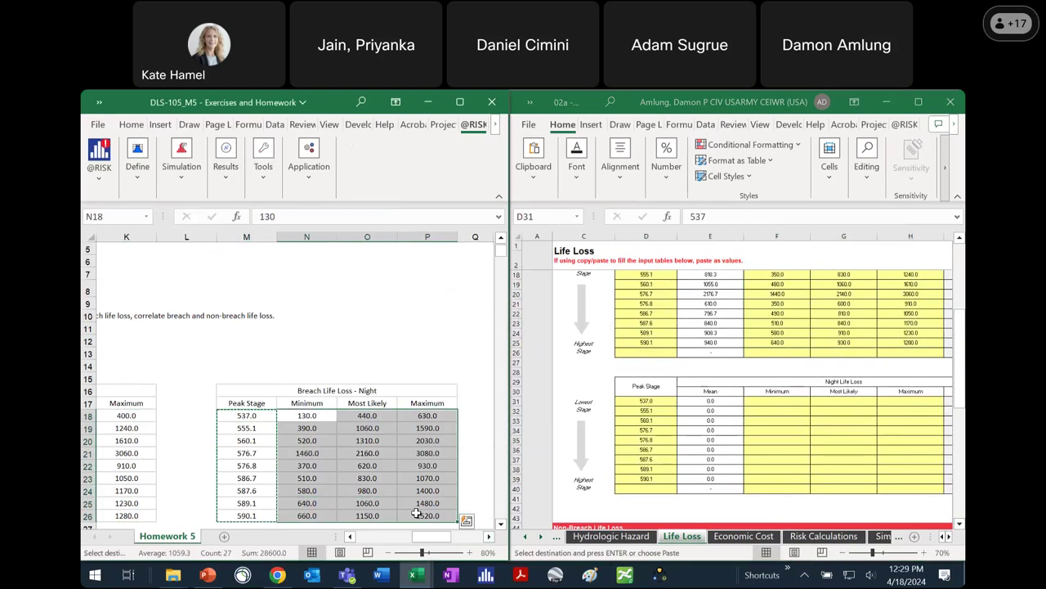
key("ctrl+c")
left_click(776, 400)
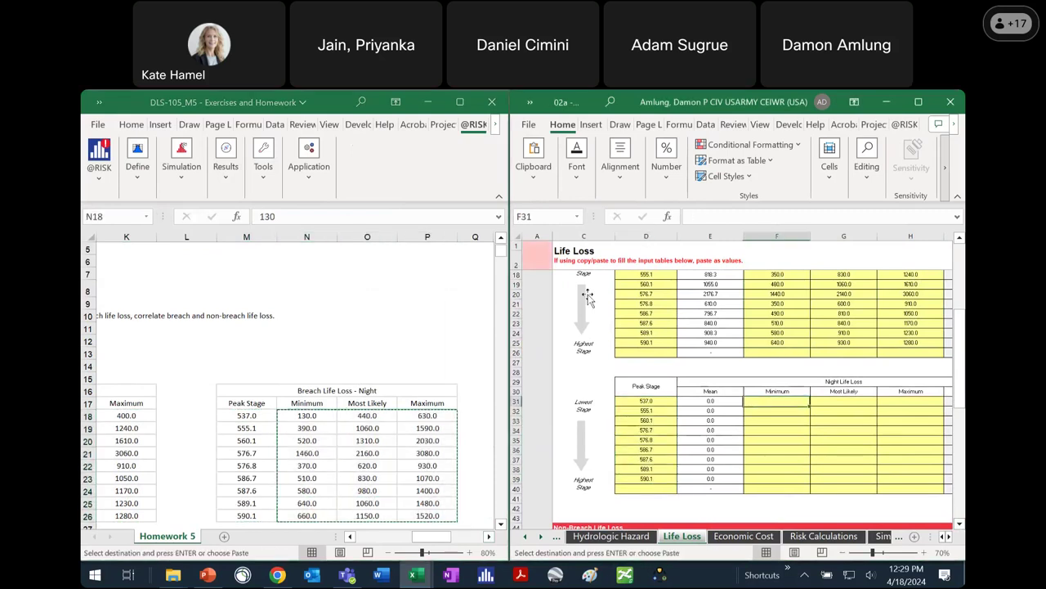
left_click(537, 176)
left_click(530, 247)
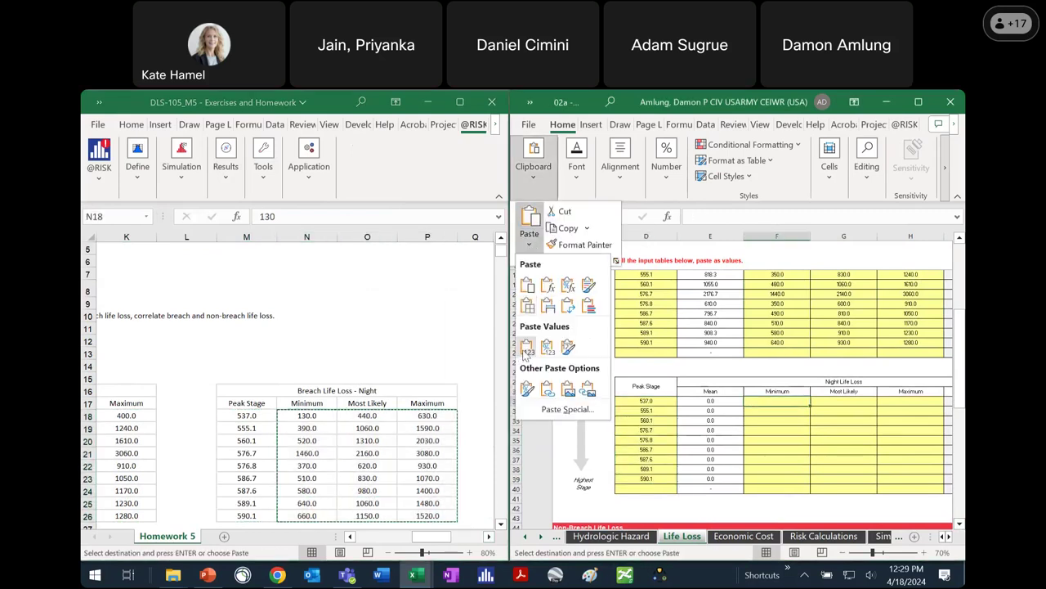
left_click(527, 305)
Step: Copy the Non-Breach Life Loss - Day peak stages H31:H38 from Homework 5 into the Non-Breach day table at D48 as values
left_click(949, 535)
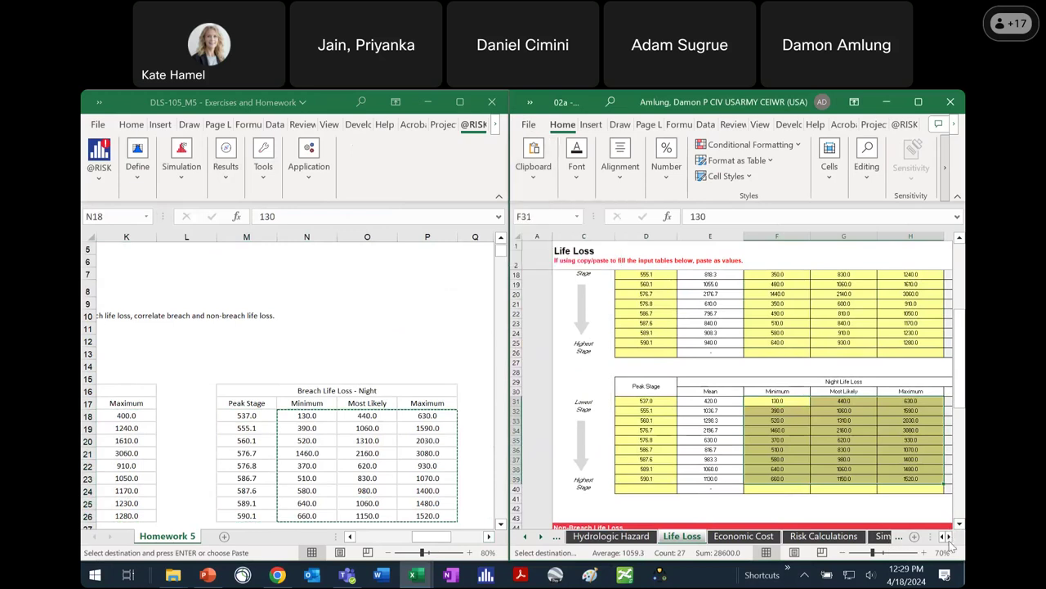
left_click(949, 536)
left_click(943, 537)
left_click(942, 537)
left_click(943, 537)
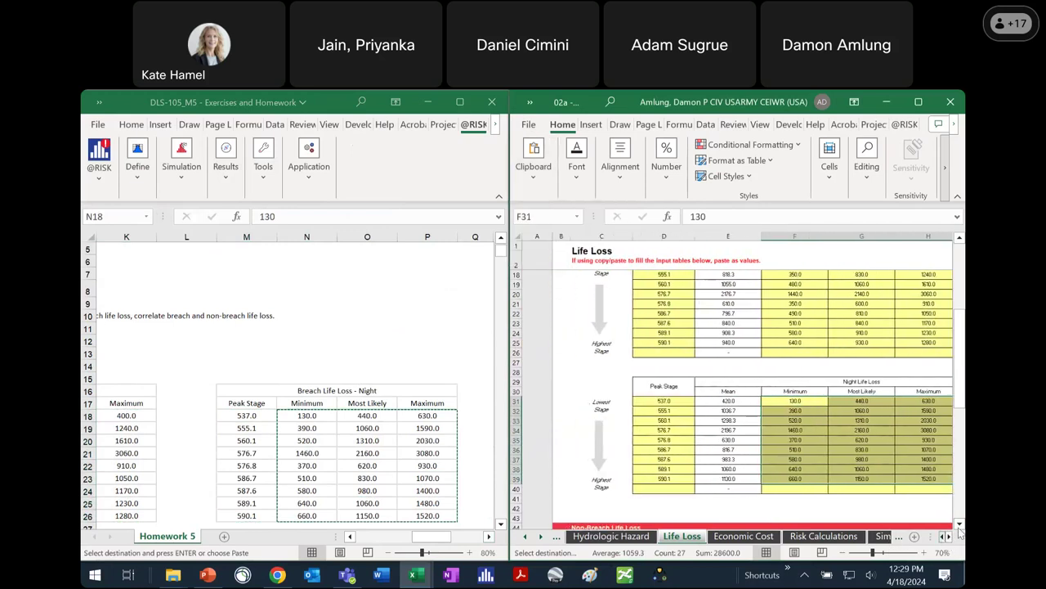
left_click(960, 524)
left_click(960, 523)
left_click(960, 523)
left_click(960, 523)
left_click(959, 523)
left_click(960, 524)
left_click(960, 524)
left_click(959, 523)
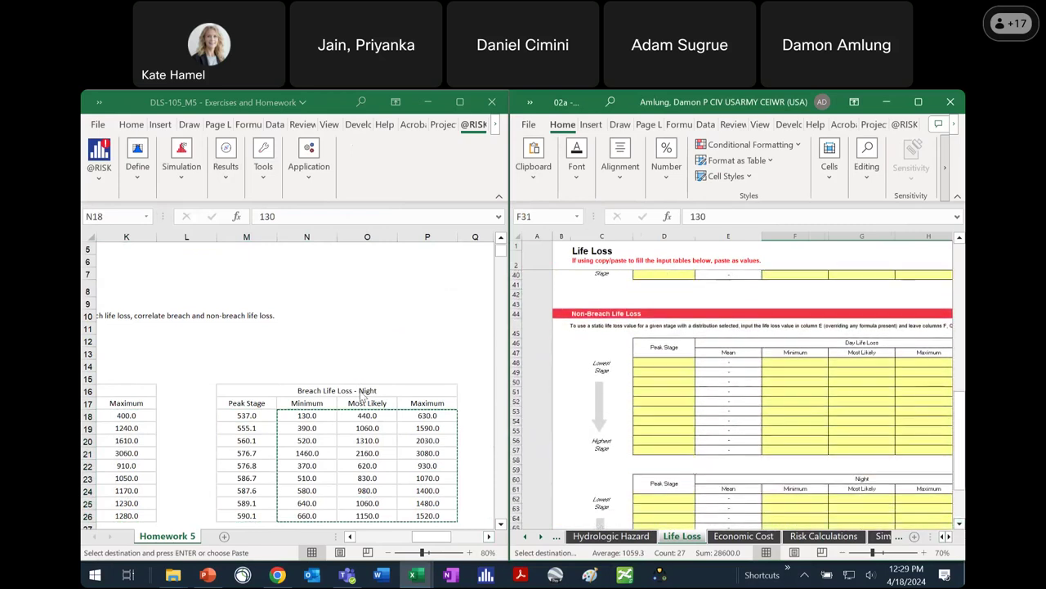
scroll(372, 442, "down", 5)
left_click_drag(428, 538, 397, 542)
left_click_drag(213, 377, 219, 463)
key("ctrl+c")
left_click(646, 372)
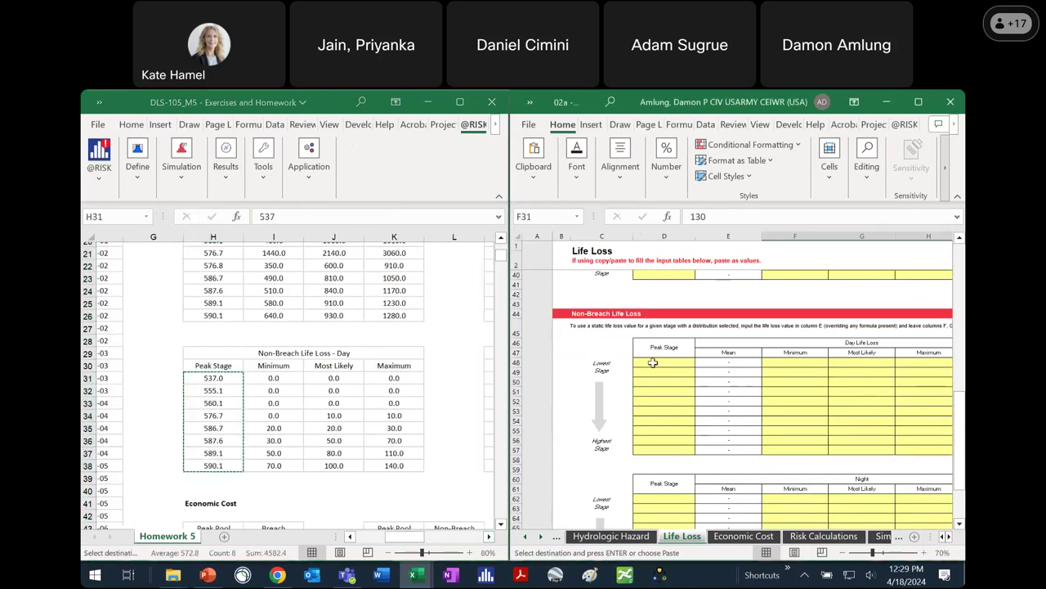
left_click(533, 166)
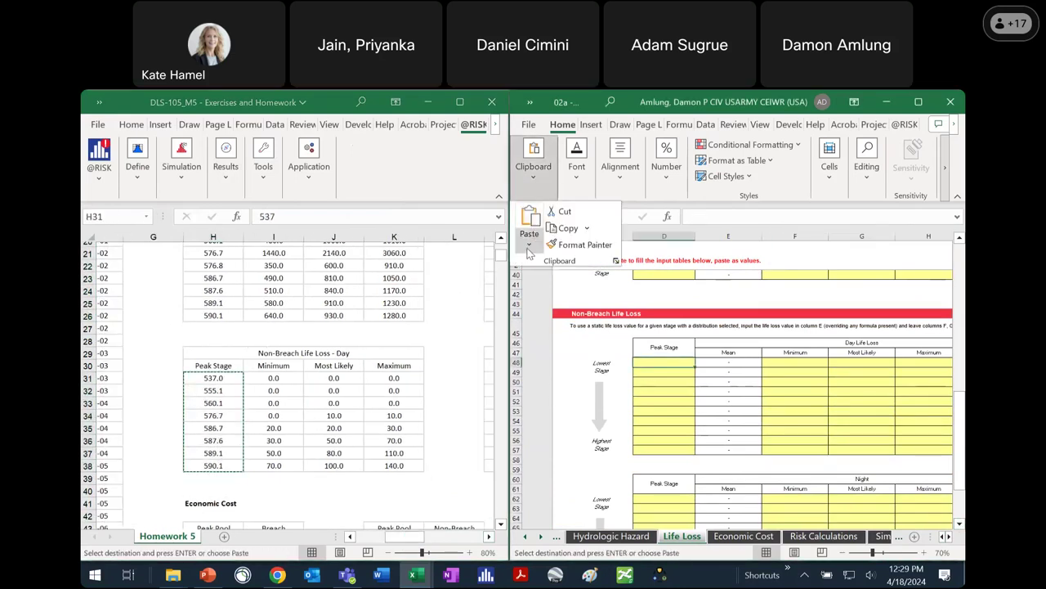
left_click(530, 245)
left_click(526, 347)
Step: Copy the daytime non-breach minimum, most likely and maximum life loss I31:K38 from Homework 5 and paste them as values at F48
left_click(274, 377)
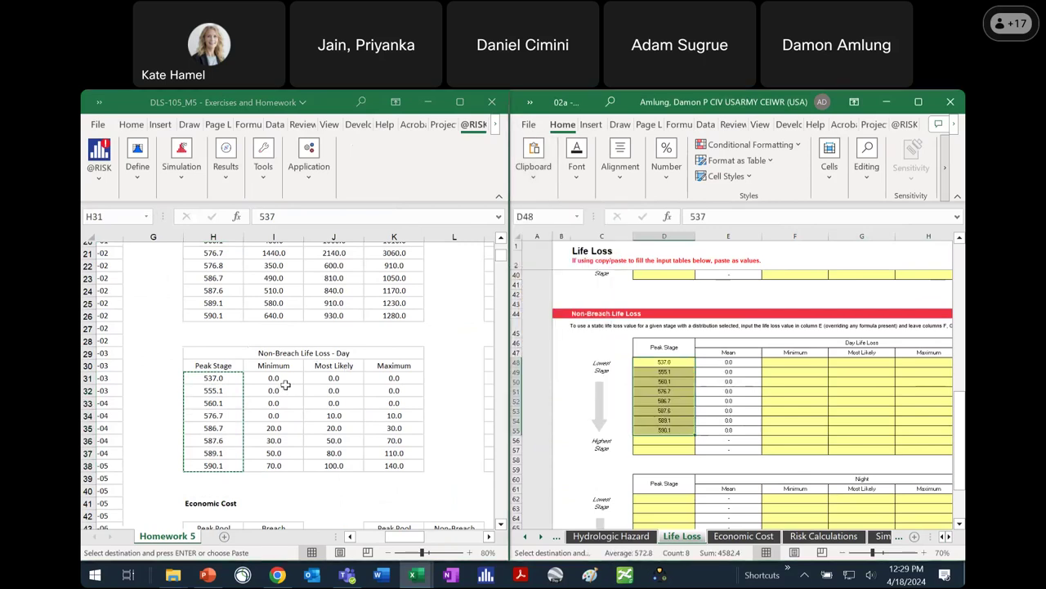
left_click_drag(274, 377, 392, 465)
key("ctrl+c")
left_click(794, 361)
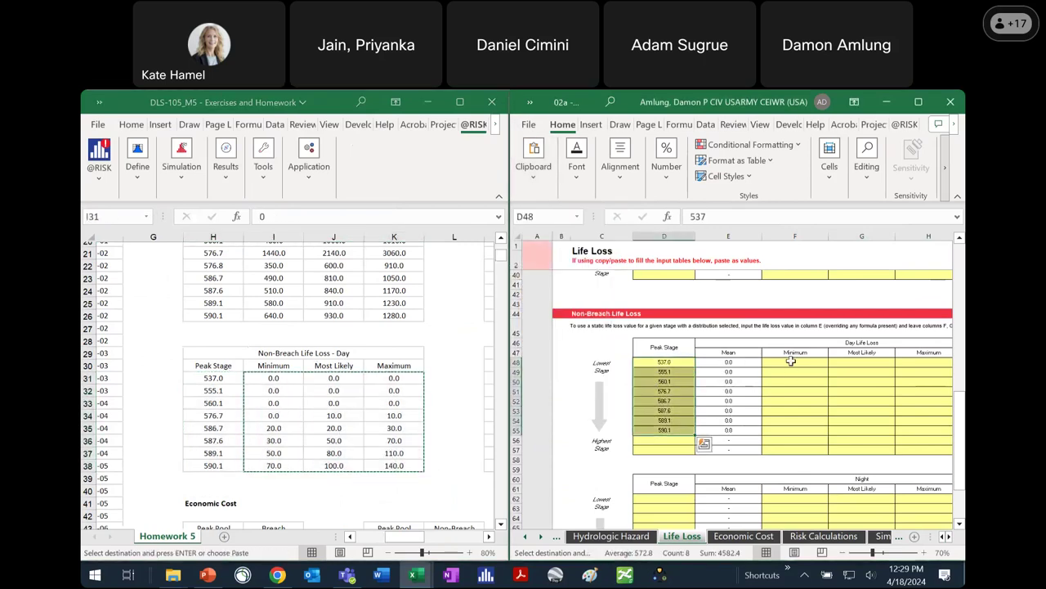
left_click(534, 166)
left_click(529, 246)
left_click(525, 347)
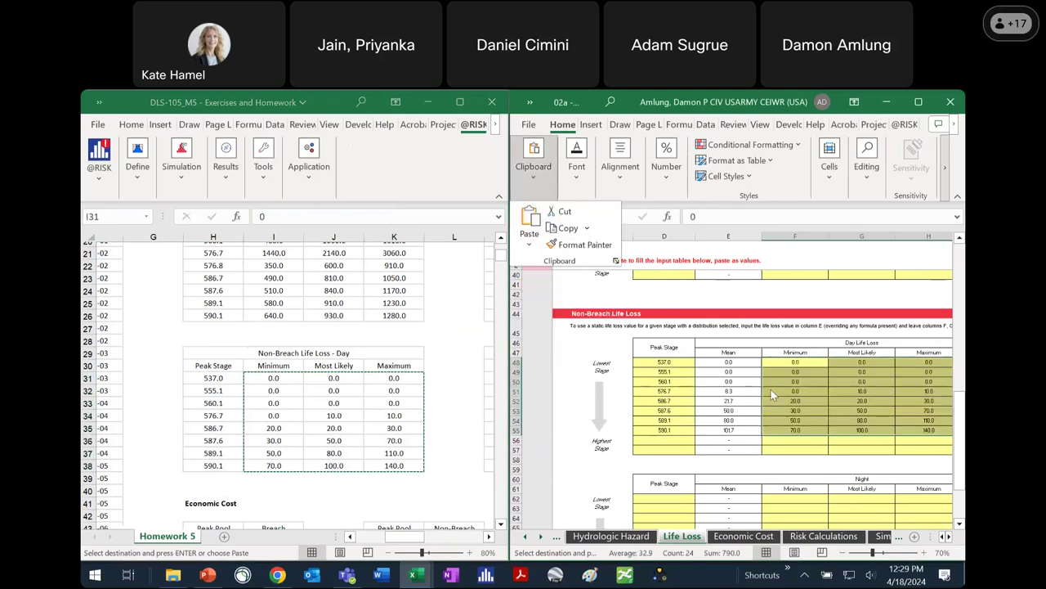
Step: Copy the Non-Breach Life Loss - Night peak stages M31:M38 from Homework 5 into the Non-Breach night table at D62 as values
scroll(773, 395, "down", 4)
left_click(501, 523)
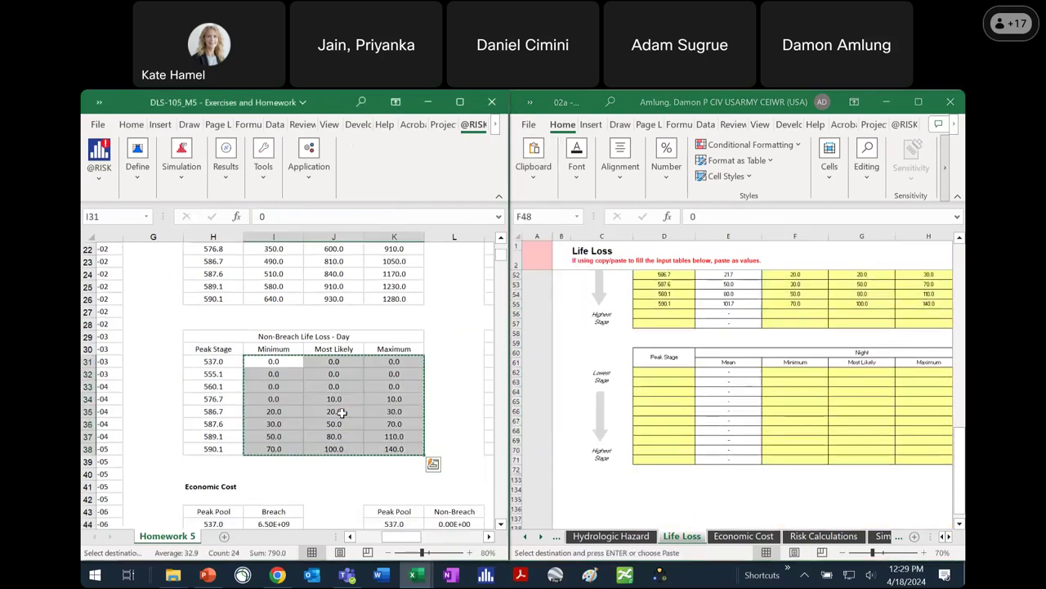
left_click(488, 539)
left_click_drag(247, 361, 247, 449)
key("ctrl+c")
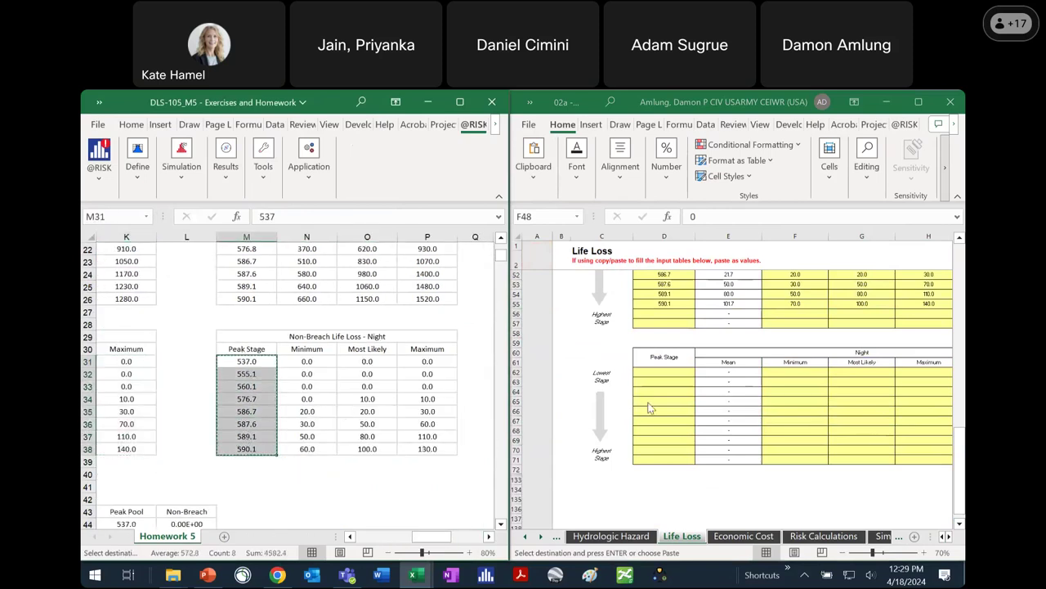
left_click(664, 372)
left_click(535, 179)
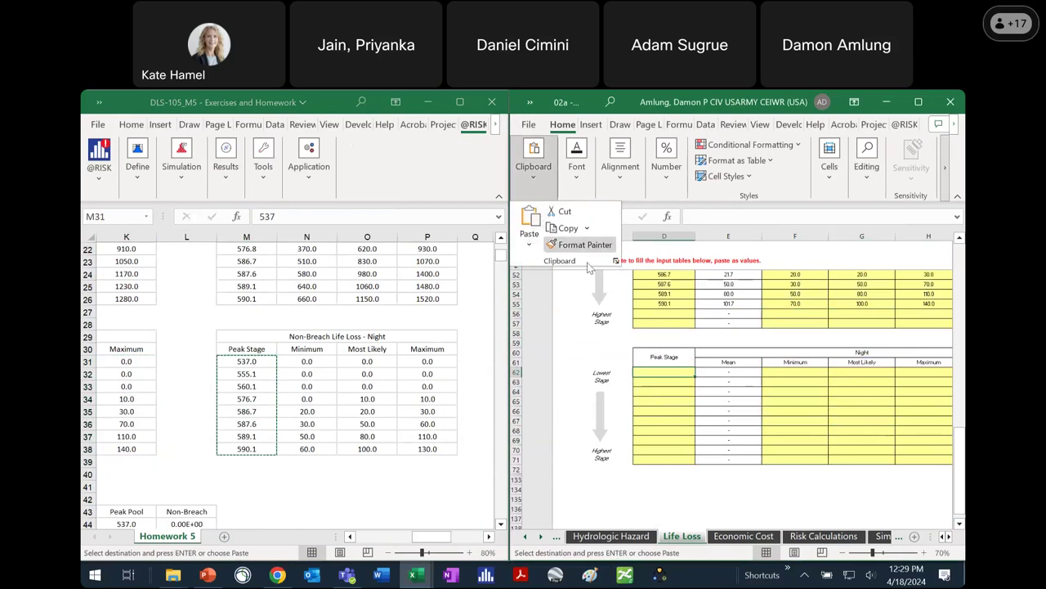
left_click(529, 241)
left_click(528, 347)
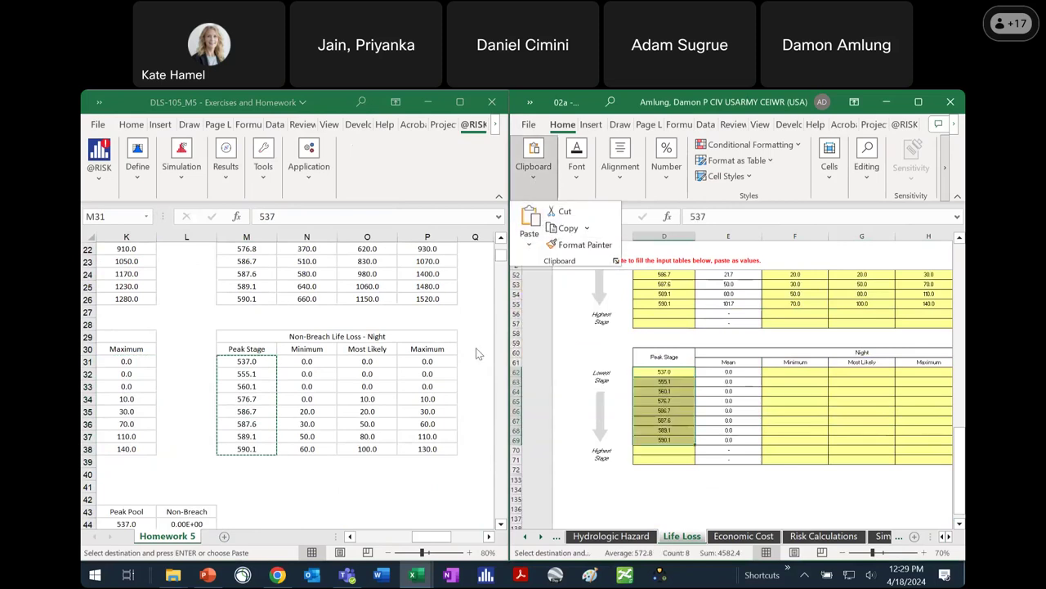
Step: Copy the nighttime non-breach minimum, most likely and maximum life loss N31:P38 from Homework 5 and paste them as values at F62
left_click(393, 372)
left_click_drag(307, 361, 427, 448)
key("ctrl+c")
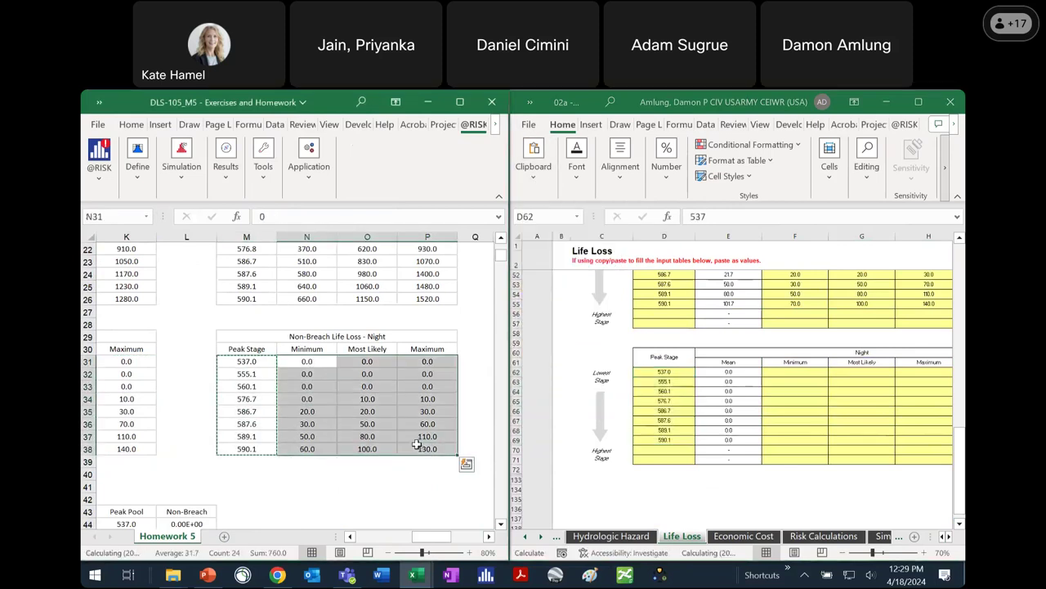
left_click(795, 372)
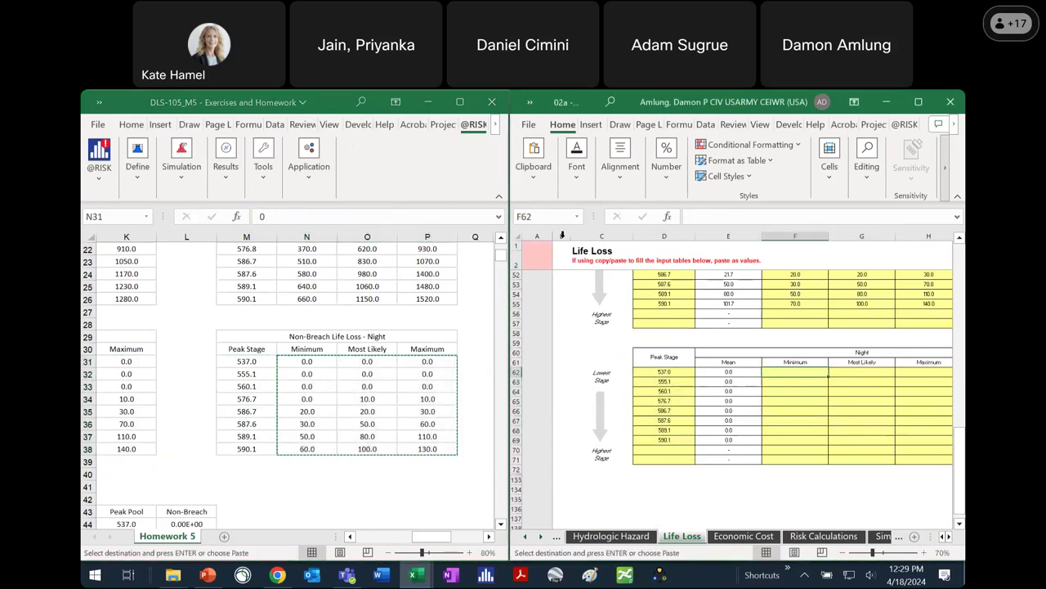
left_click(533, 160)
left_click(529, 245)
left_click(527, 347)
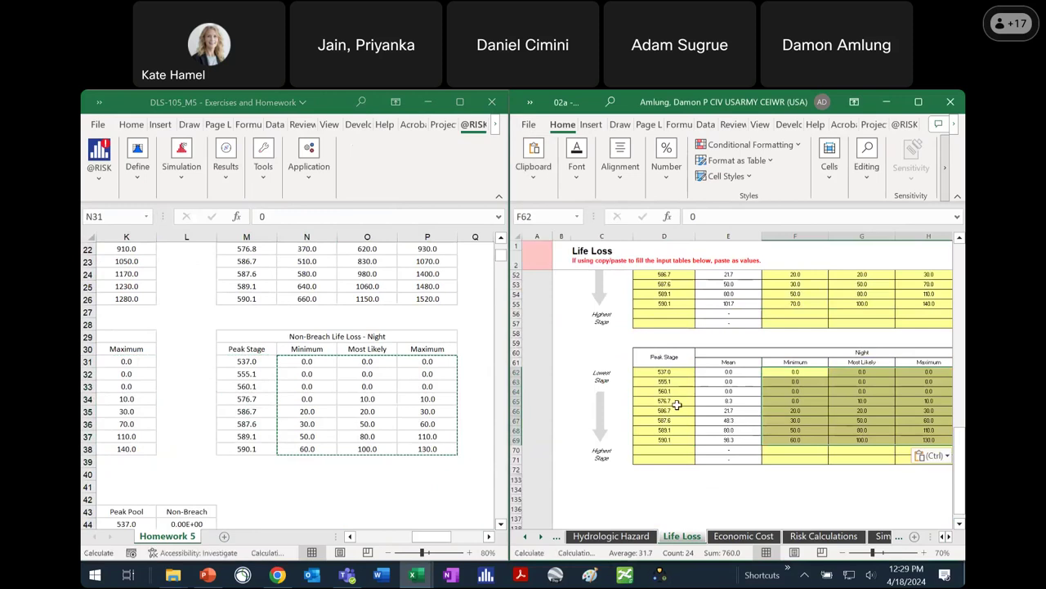
Step: Set the breach and non-breach life loss distribution in E10 to Percentile Sampling and execute it
left_click(844, 381)
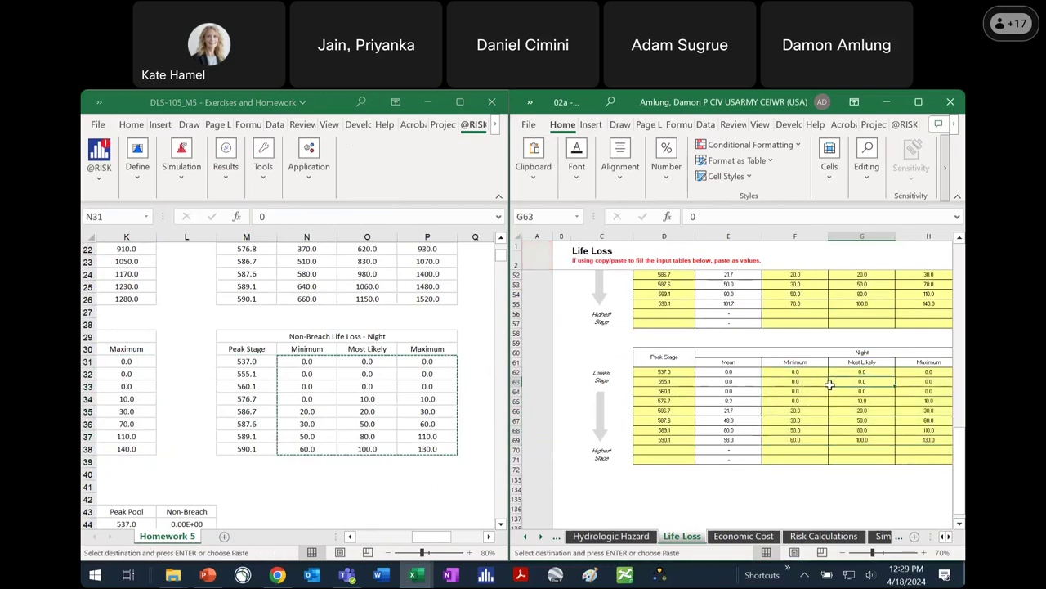
scroll(834, 383, "down", 1)
scroll(827, 383, "up", 5)
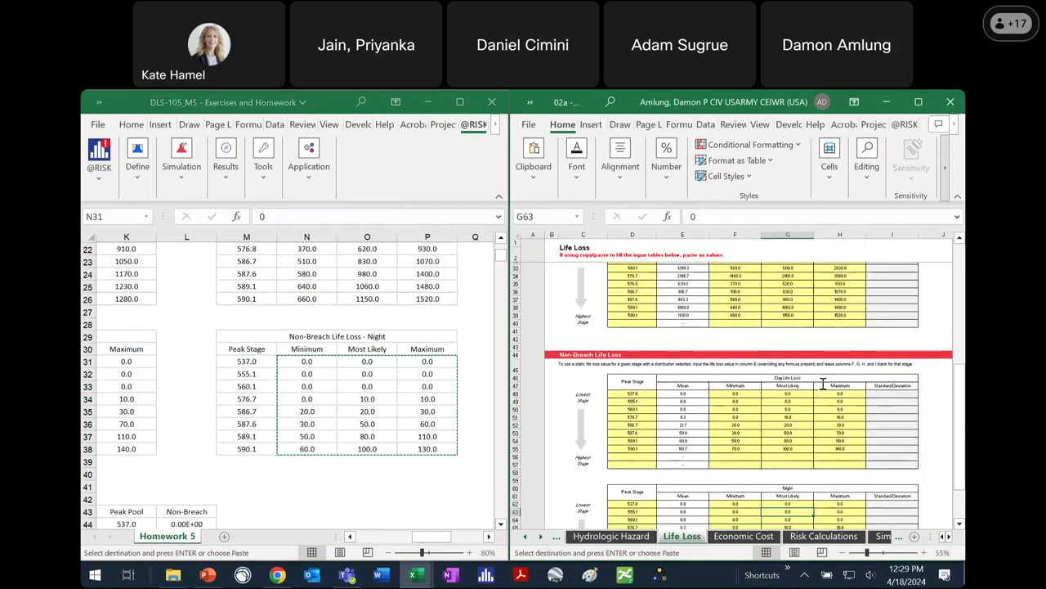
scroll(822, 385, "up", 6)
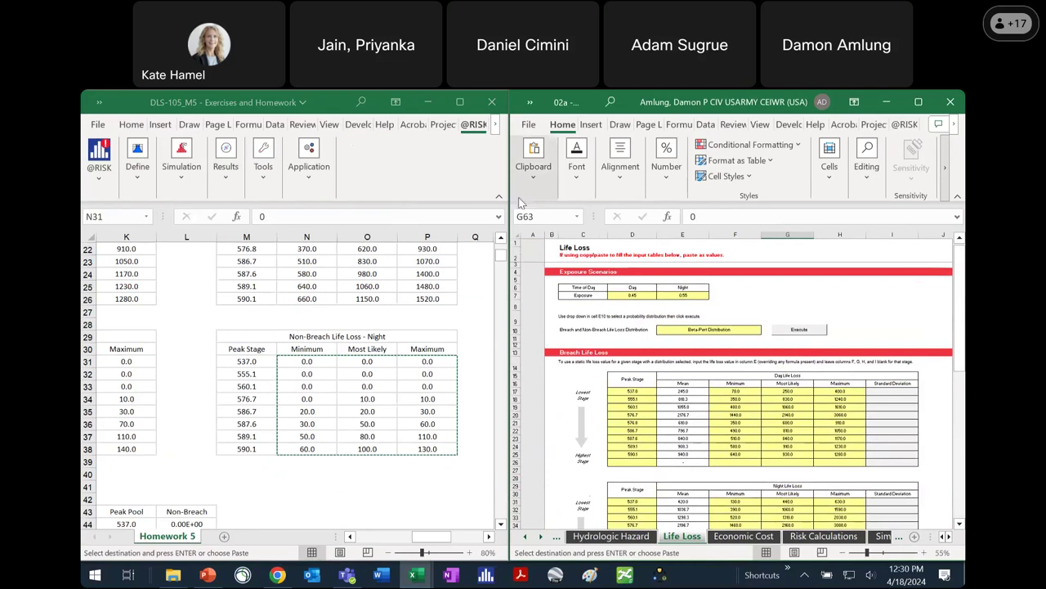
left_click(754, 330)
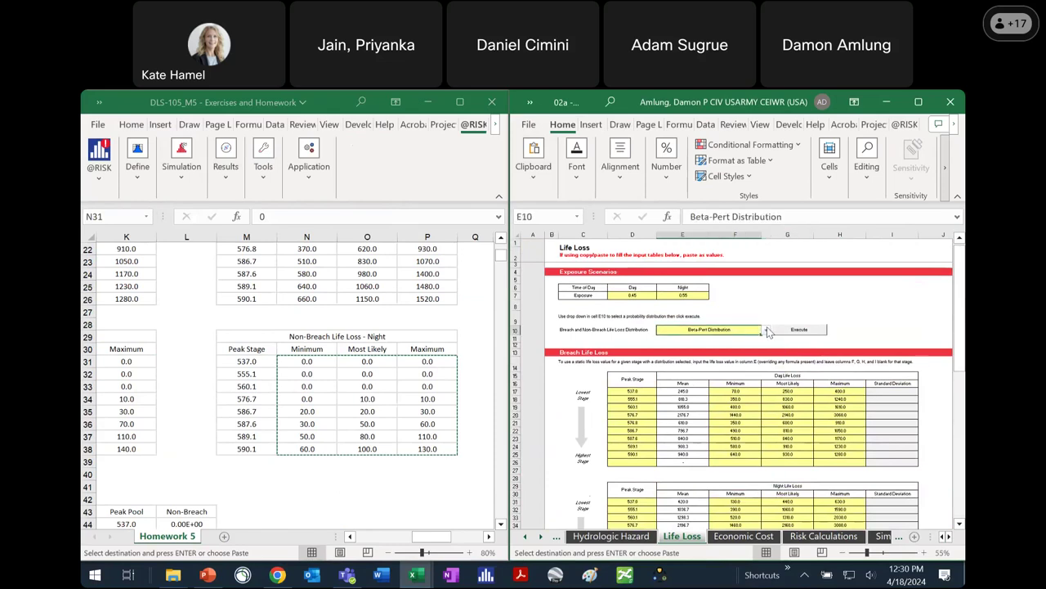
left_click(765, 330)
left_click(703, 354)
left_click(814, 332)
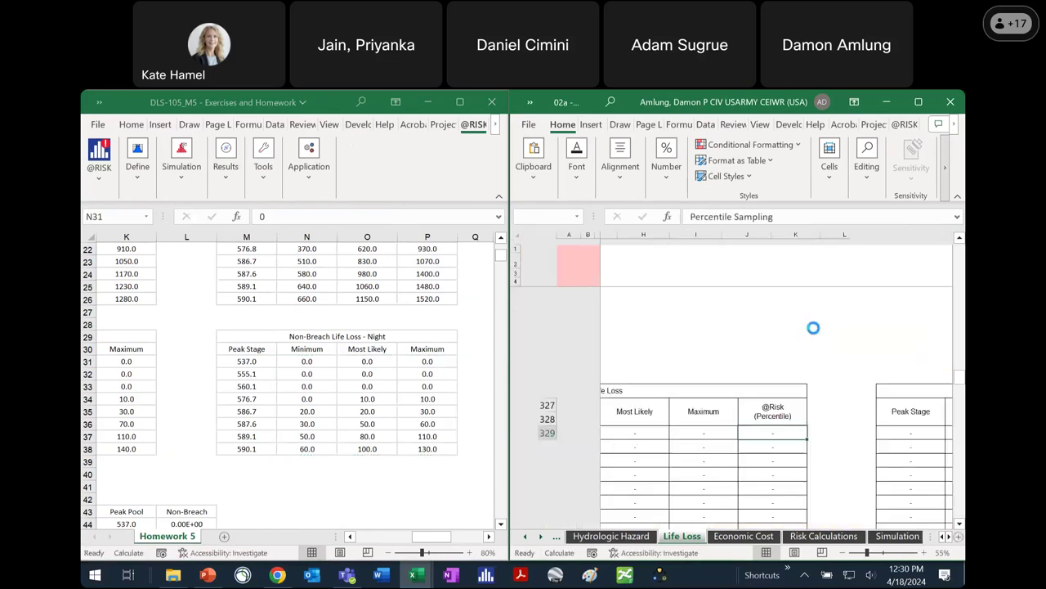
left_click(647, 392)
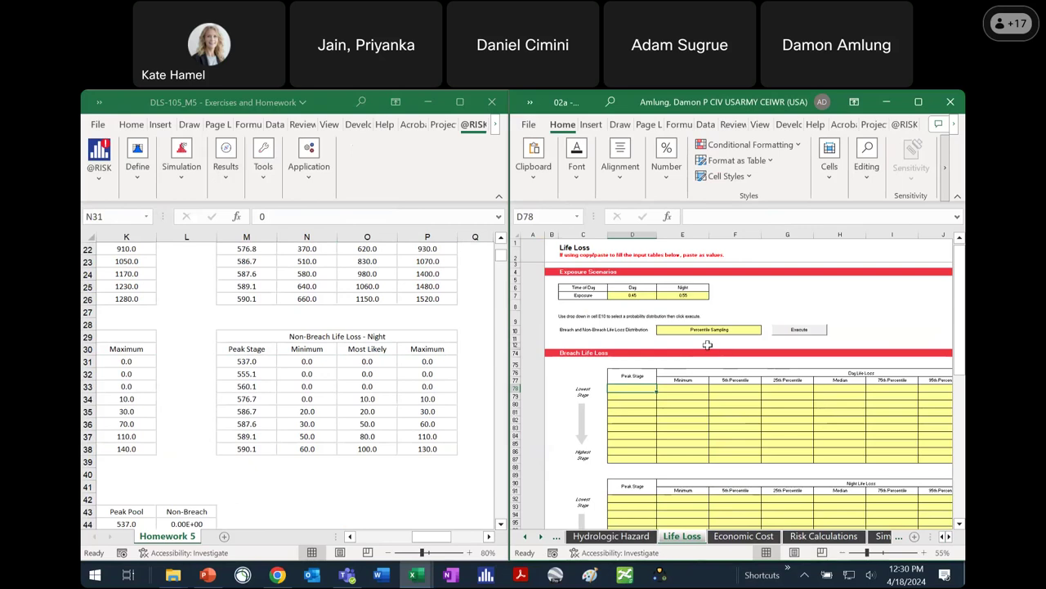
Step: Switch the breach and non-breach life loss distribution in E10 back to Beta-Pert Distribution, execute it and check the input tables
left_click(724, 329)
left_click(766, 331)
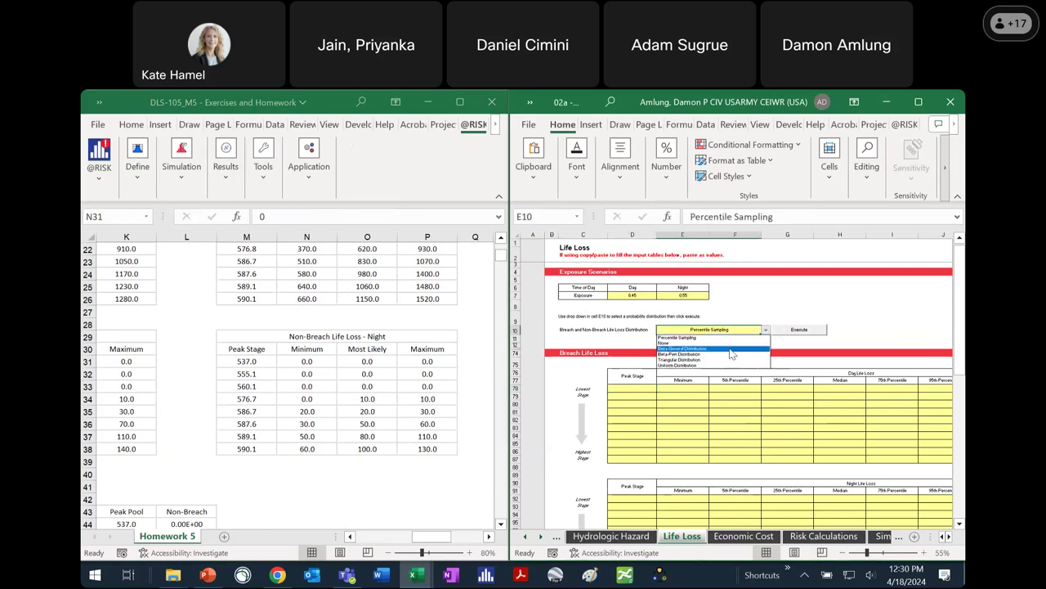
left_click(725, 356)
left_click(798, 330)
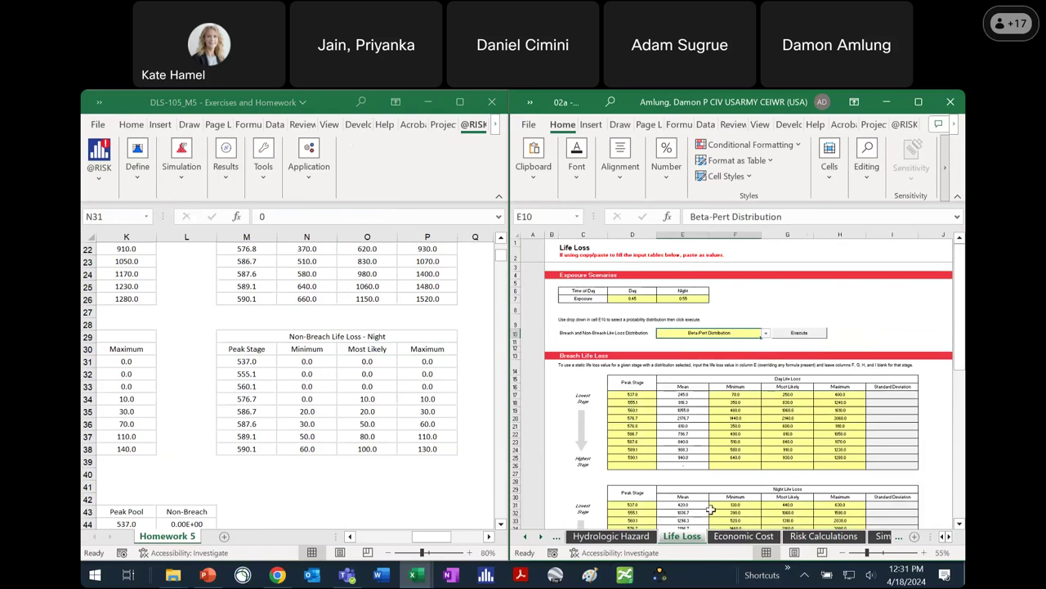
scroll(715, 499, "down", 3)
scroll(720, 486, "up", 3)
Step: Copy the breach peak pools and economic costs H44:I52 from Homework 5 and paste them as values at D7 on the Economic Cost sheet
left_click(757, 538)
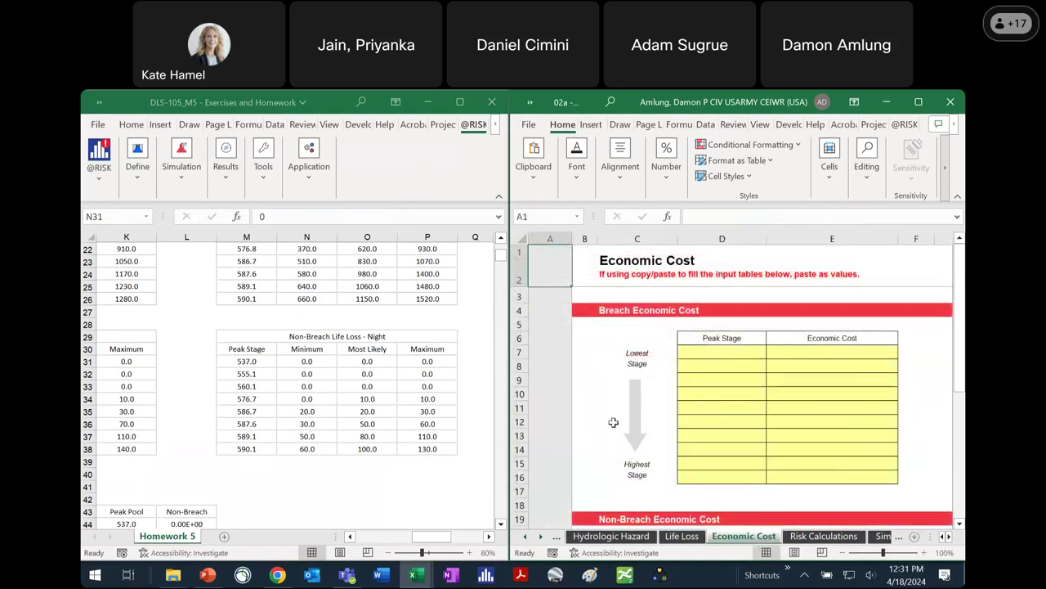
scroll(614, 422, "down", 3)
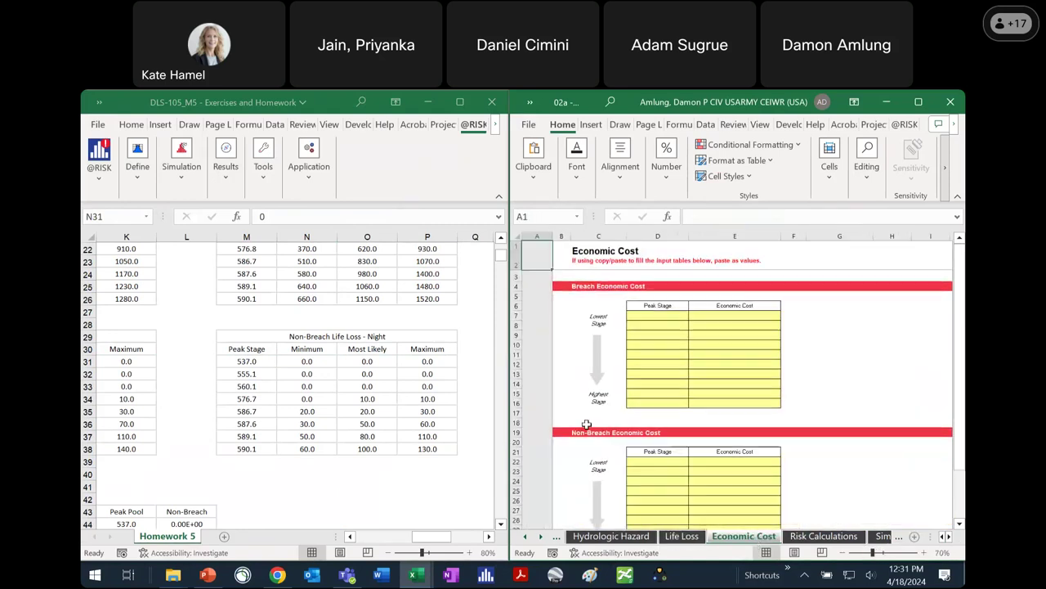
left_click_drag(428, 537, 406, 494)
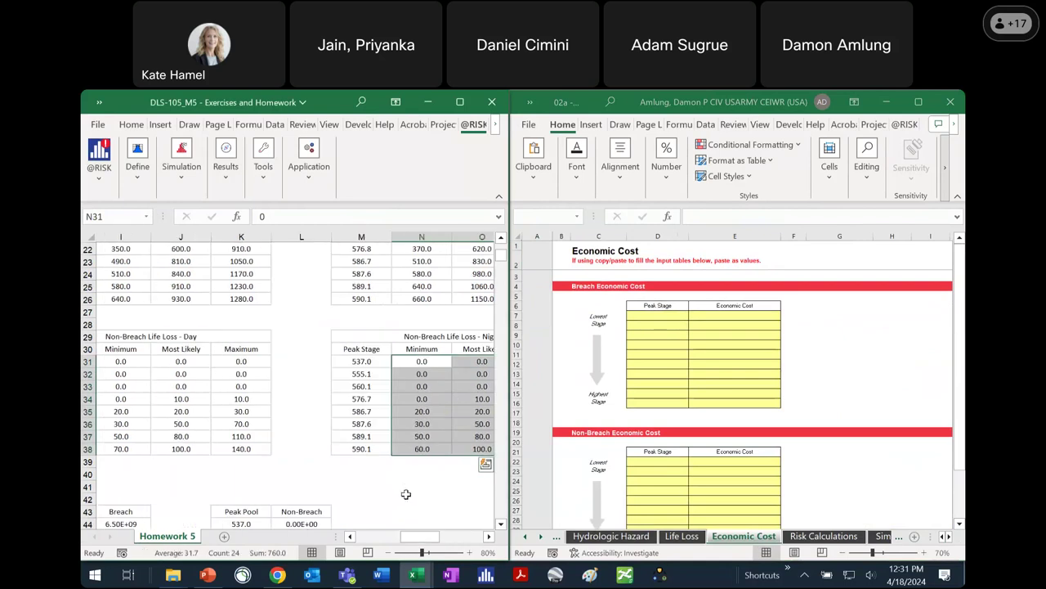
left_click(405, 491)
scroll(404, 491, "down", 4)
left_click_drag(410, 537, 399, 540)
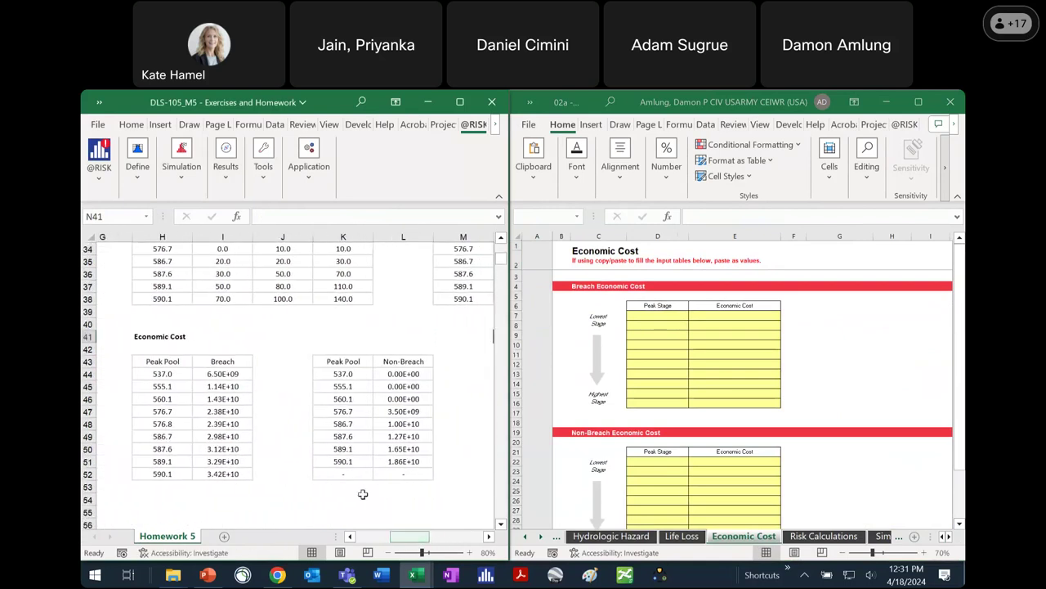
left_click_drag(163, 374, 215, 474)
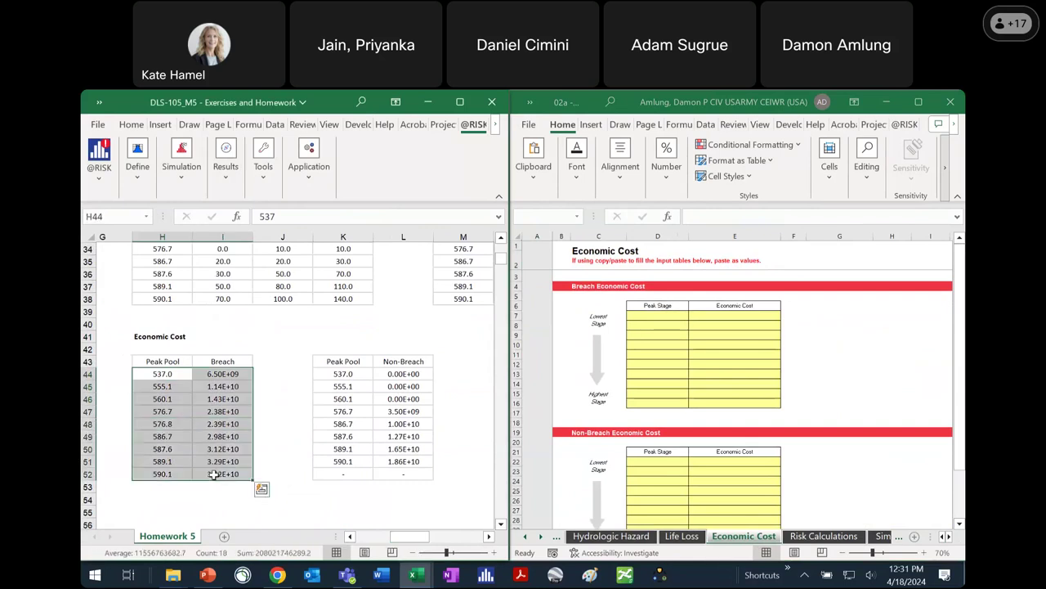
key("ctrl+c")
left_click(674, 317)
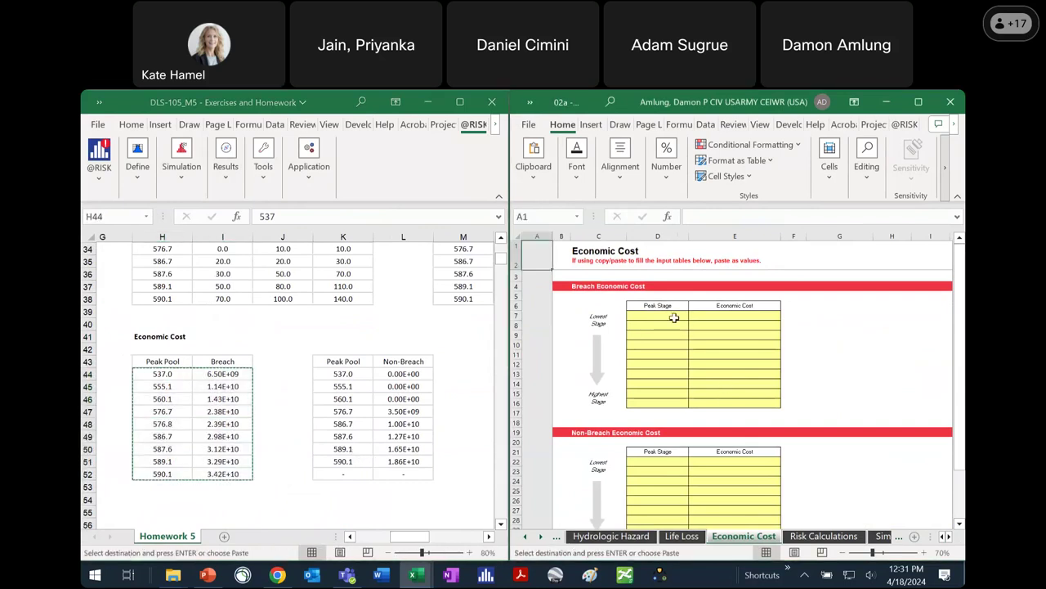
left_click(533, 163)
left_click(529, 242)
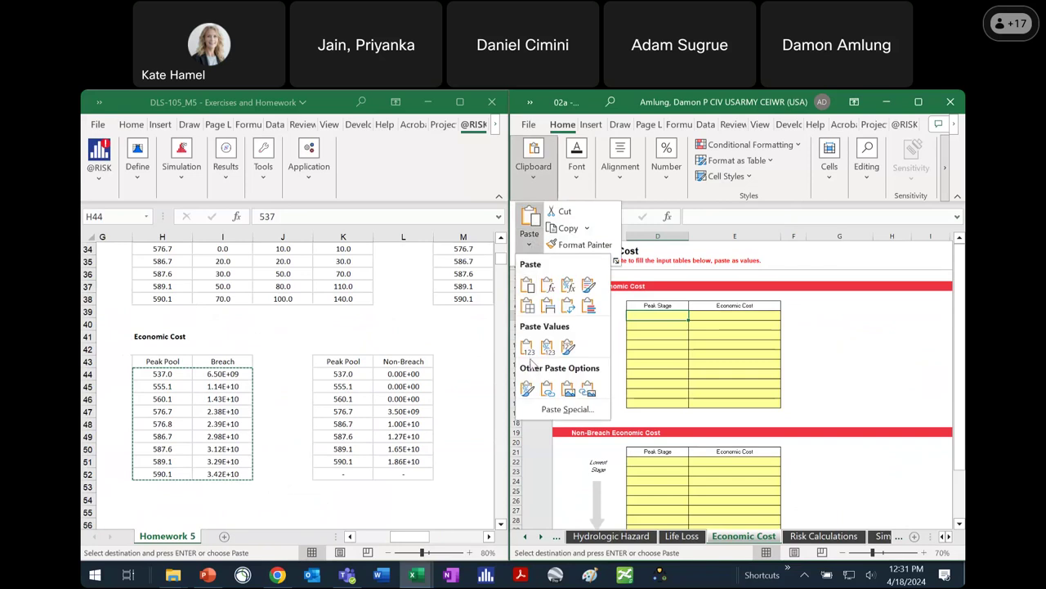
left_click(527, 346)
Step: Copy the non-breach peak pools and economic costs K44:L51 from Homework 5 into the Non-Breach Economic Cost table at D22 as values
left_click(344, 373)
left_click_drag(401, 425, 406, 452)
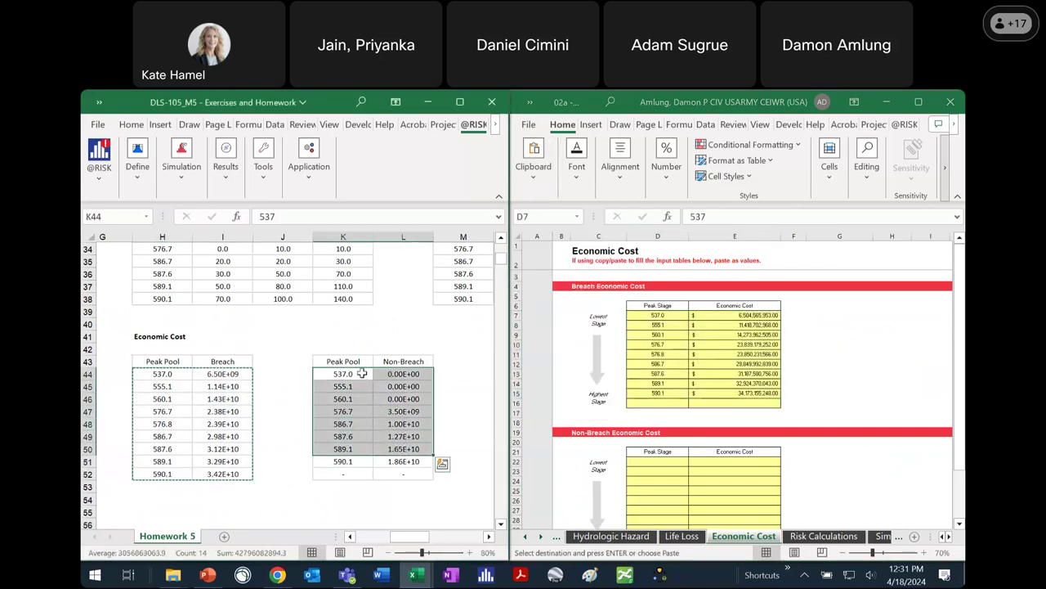
left_click_drag(362, 374, 405, 461)
key("ctrl+c")
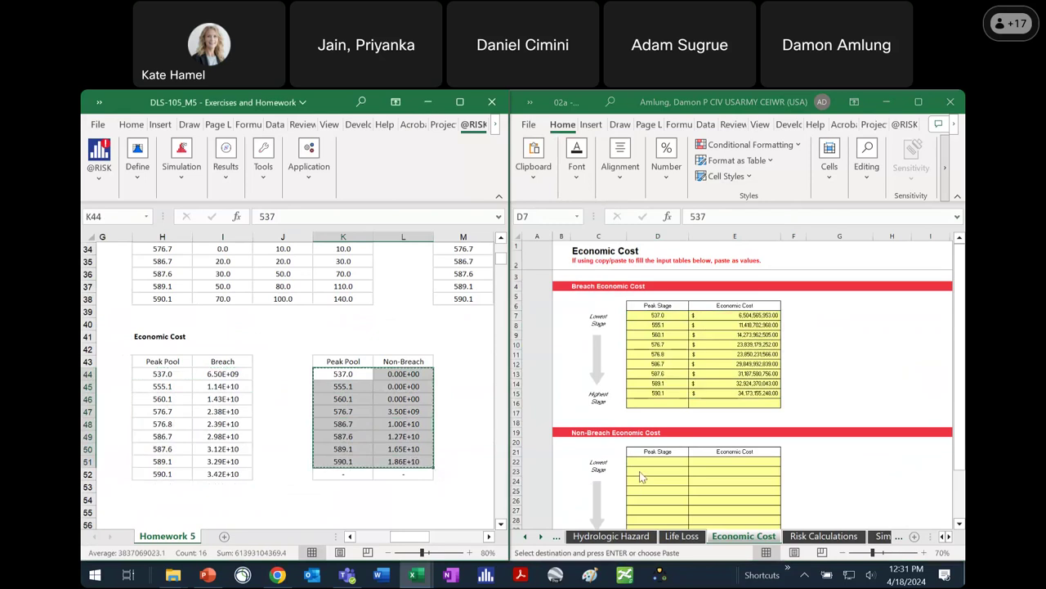
left_click(642, 468)
left_click(654, 462)
left_click(533, 164)
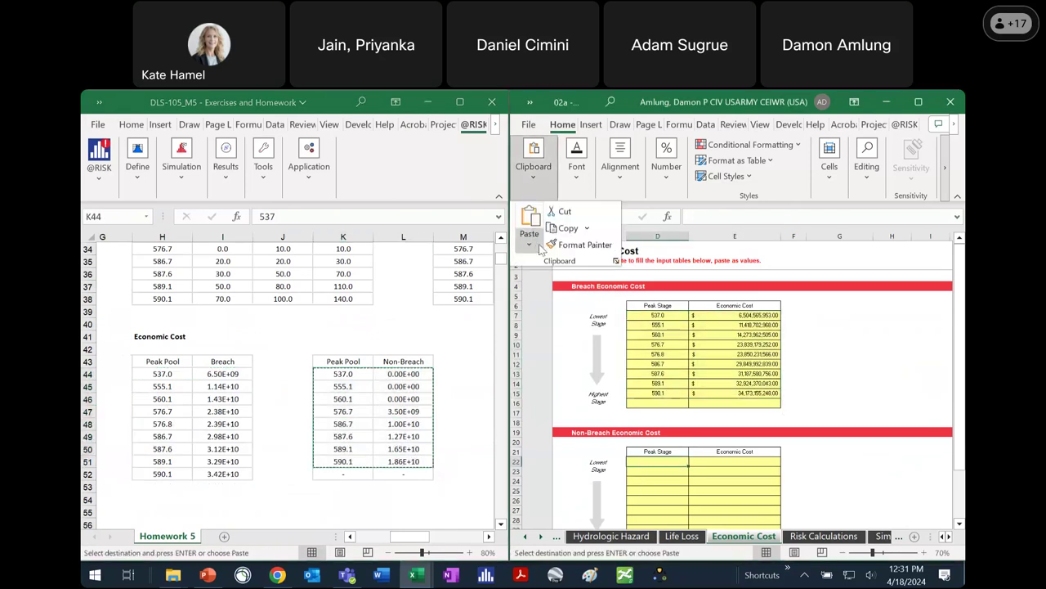
left_click(539, 247)
left_click(529, 347)
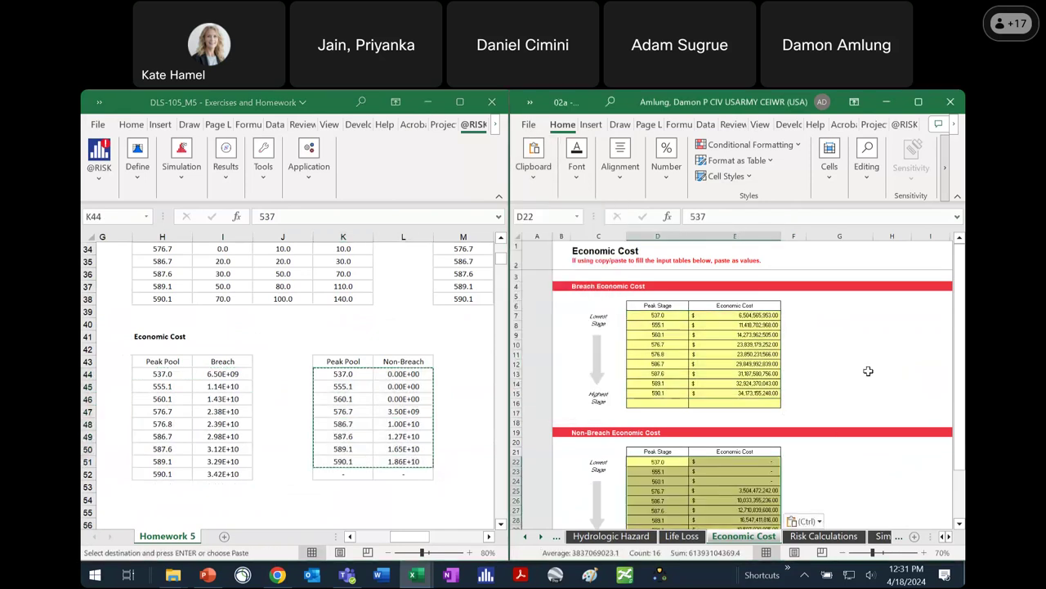
scroll(868, 371, "down", 3)
scroll(864, 378, "up", 2)
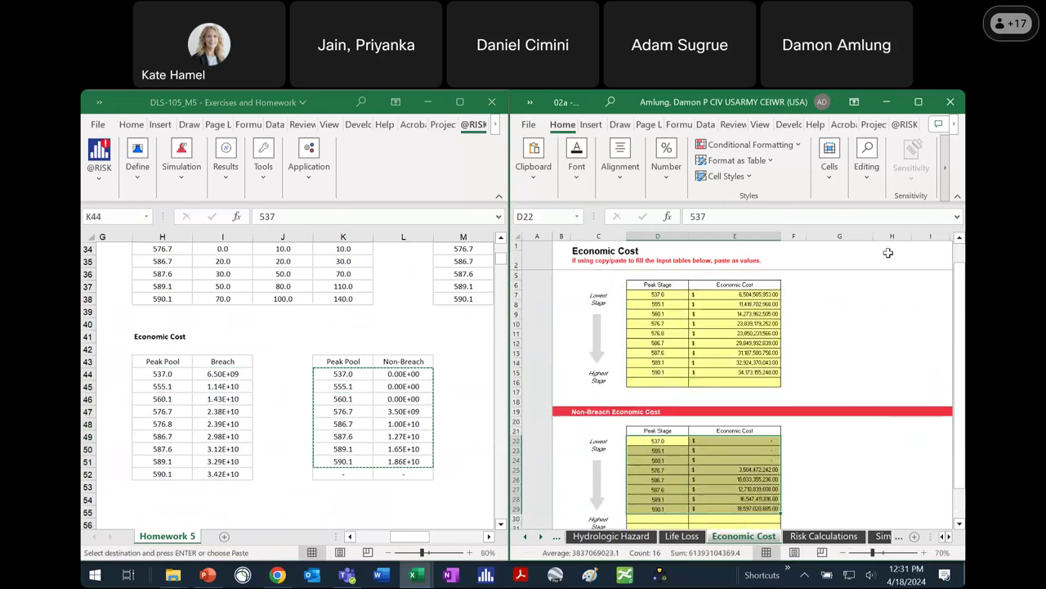
left_click(845, 334)
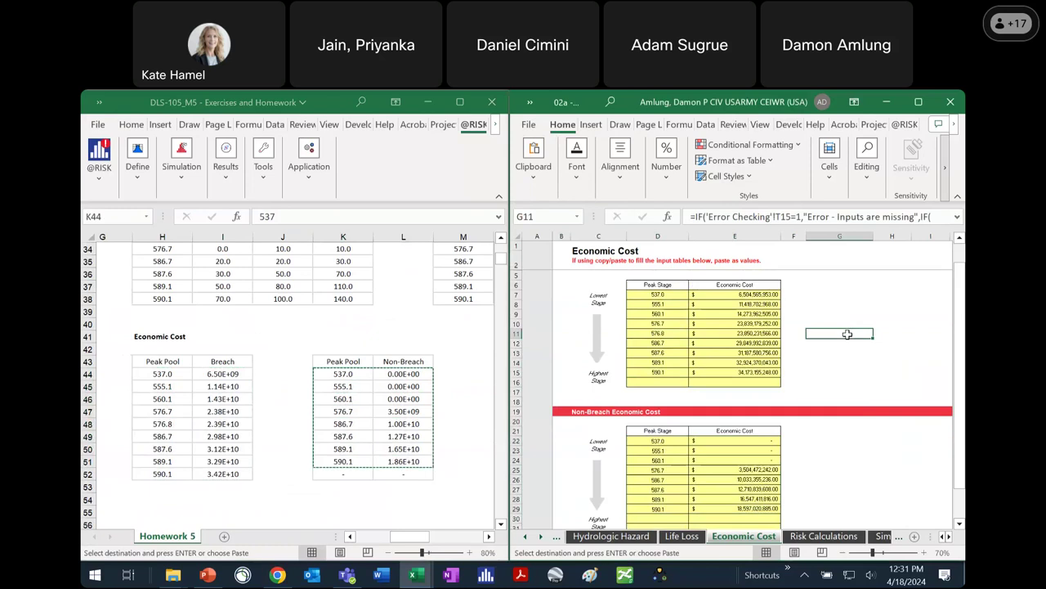
Step: Review the peak stages for evaluating system response in K12:K16 on the Hydrologic Hazard sheet
left_click(636, 541)
left_click_drag(646, 341, 650, 384)
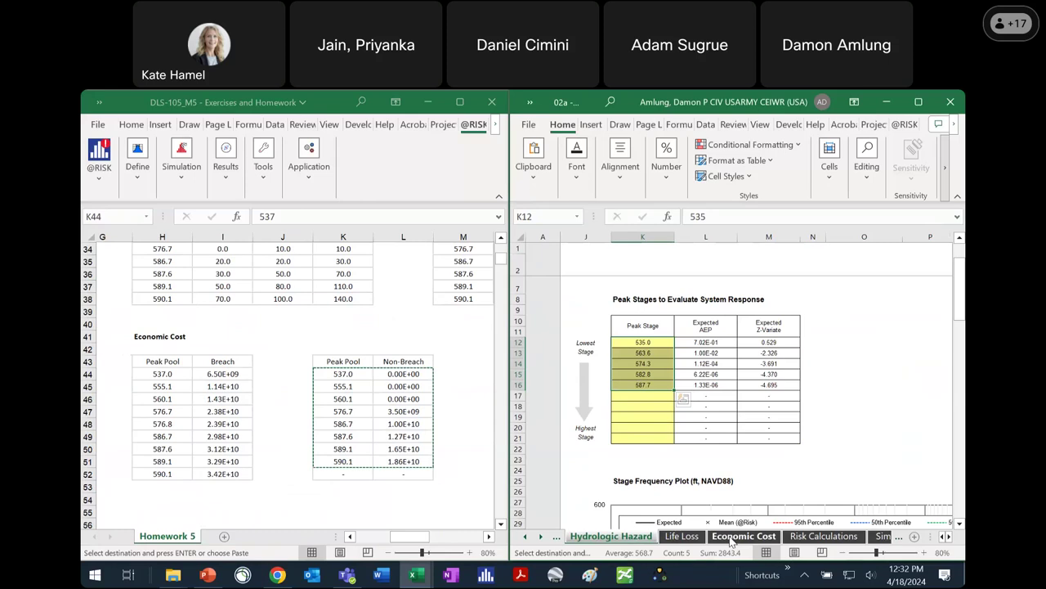
left_click(830, 450)
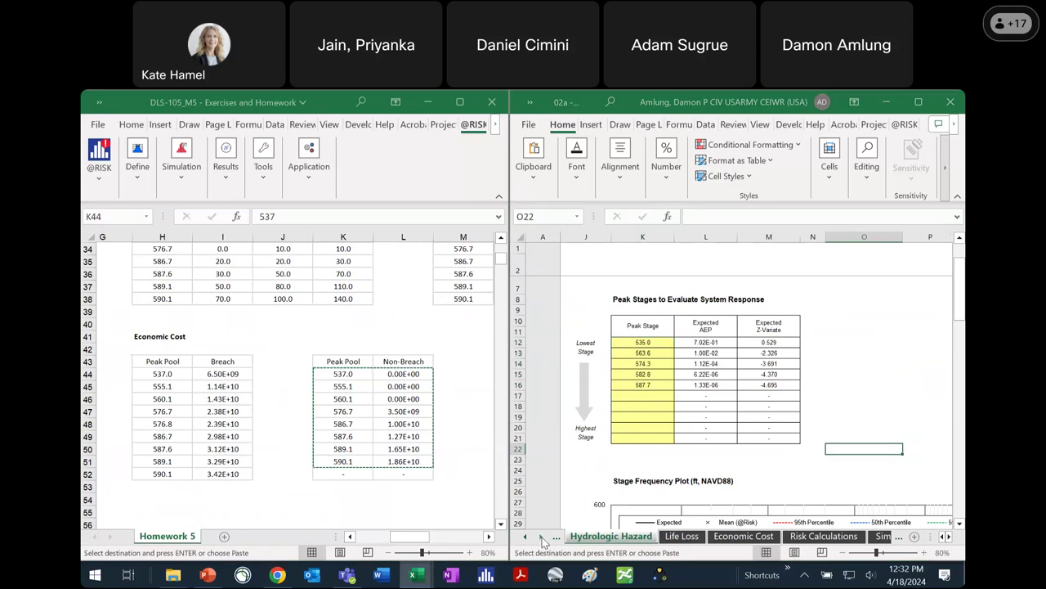
Step: Open the Node 1 sheet and widen the risk workbook's window beside the Homework 5 workbook
left_click(542, 536)
left_click(542, 536)
left_click(542, 537)
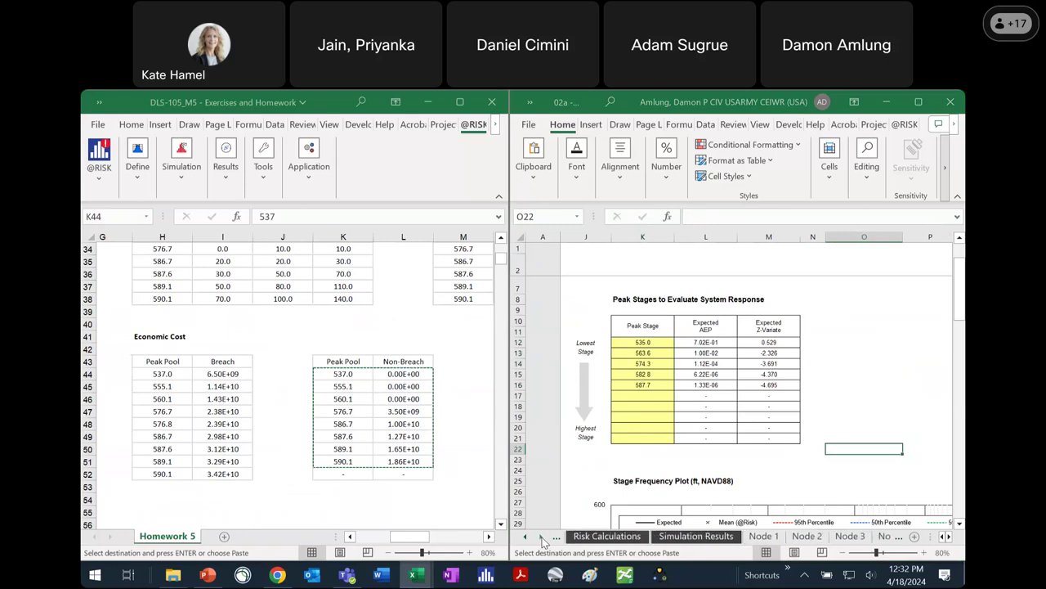
left_click(542, 536)
left_click(542, 537)
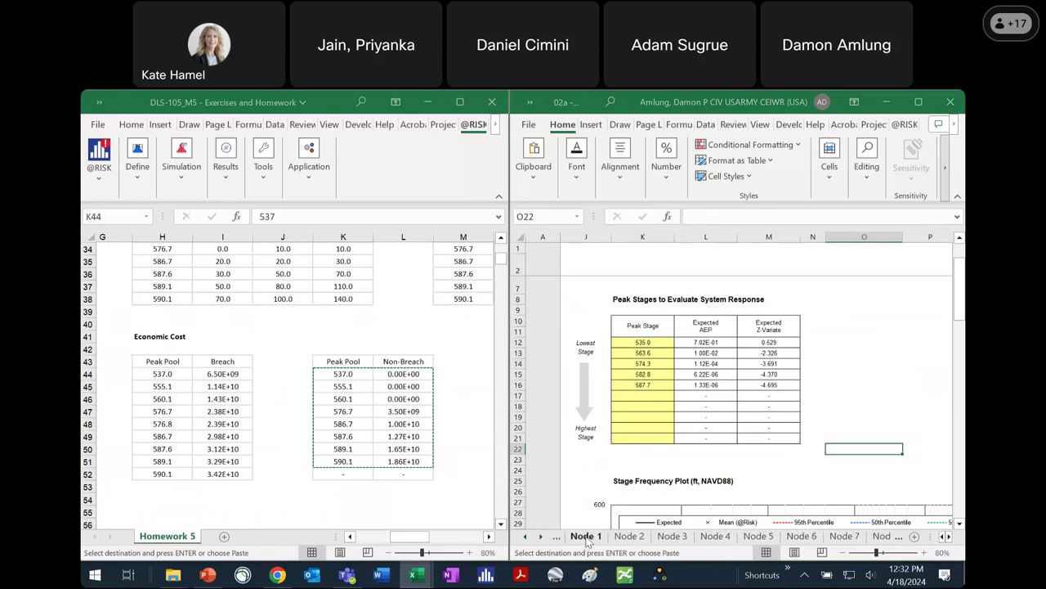
left_click(586, 539)
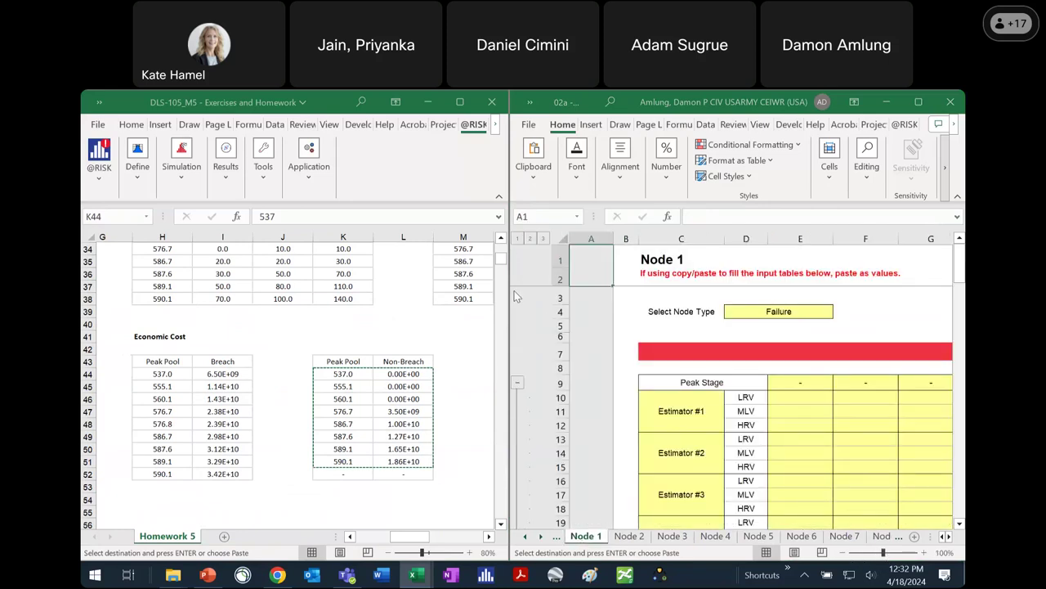
left_click_drag(515, 296, 386, 296)
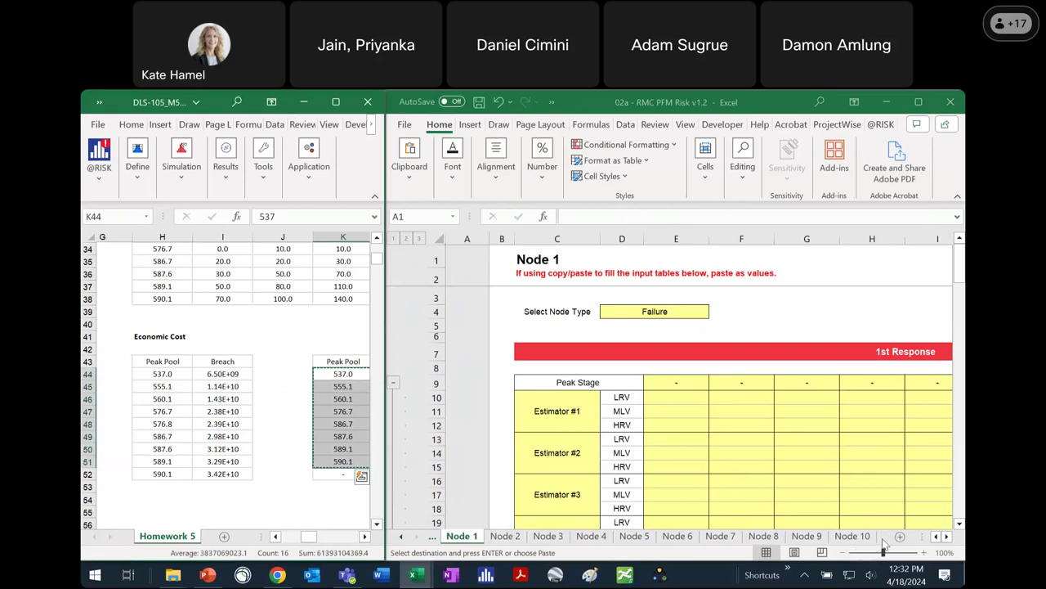
left_click(845, 555)
left_click(844, 553)
left_click(844, 554)
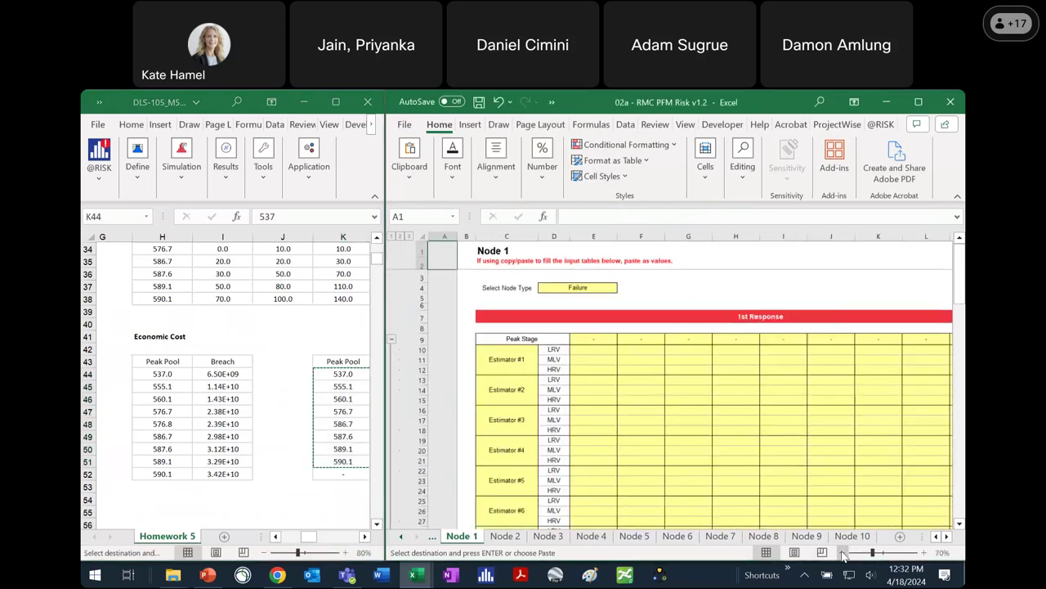
left_click(844, 553)
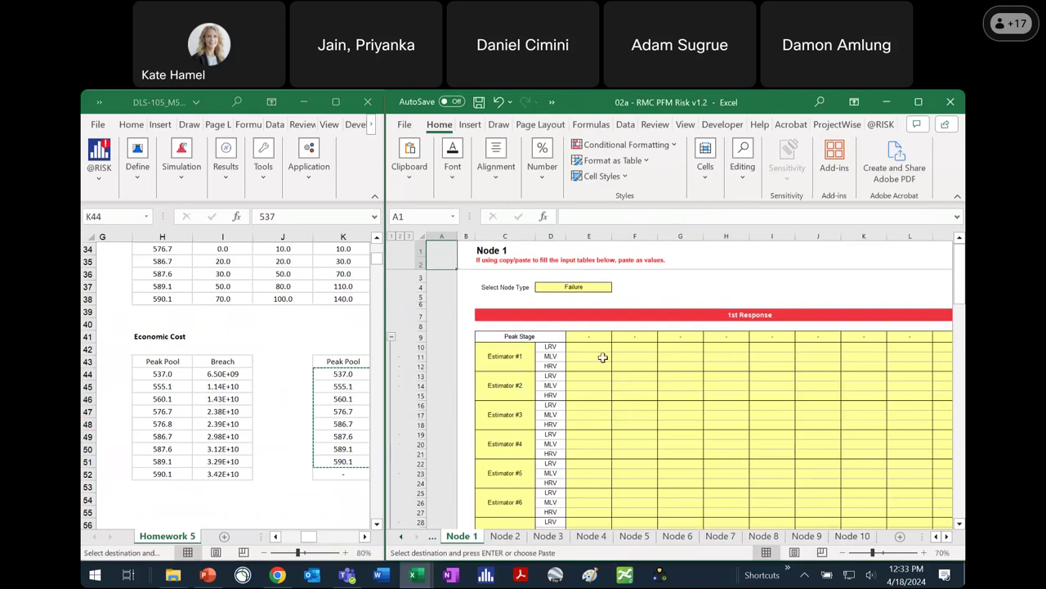
Step: Examine Node 1's estimator and summary tables, expand and collapse the 2nd Response section, and view the Consensus Team Estimate
scroll(602, 356, "down", 10)
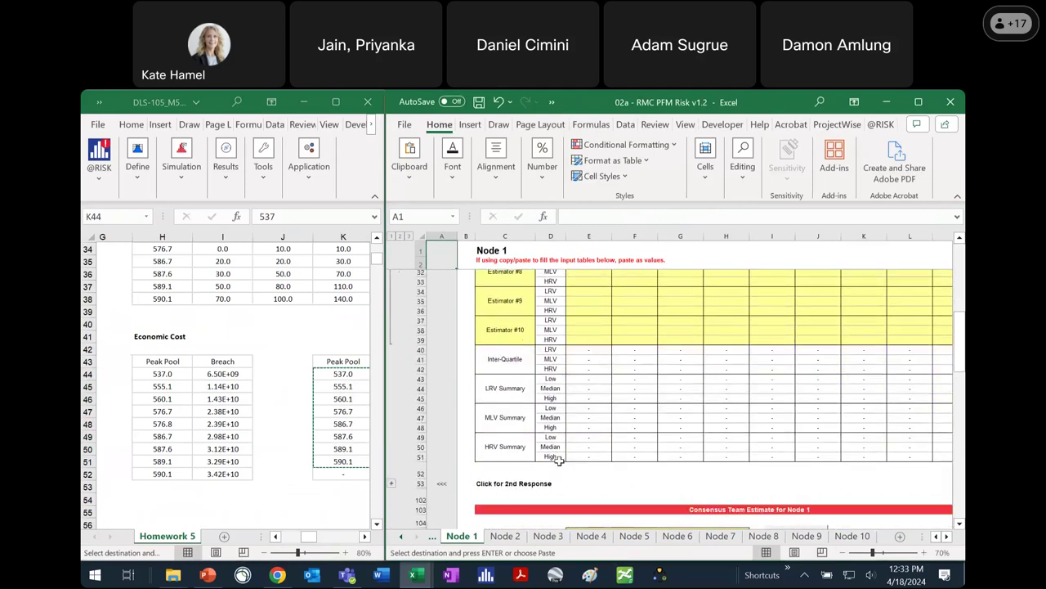
scroll(591, 355, "down", 2)
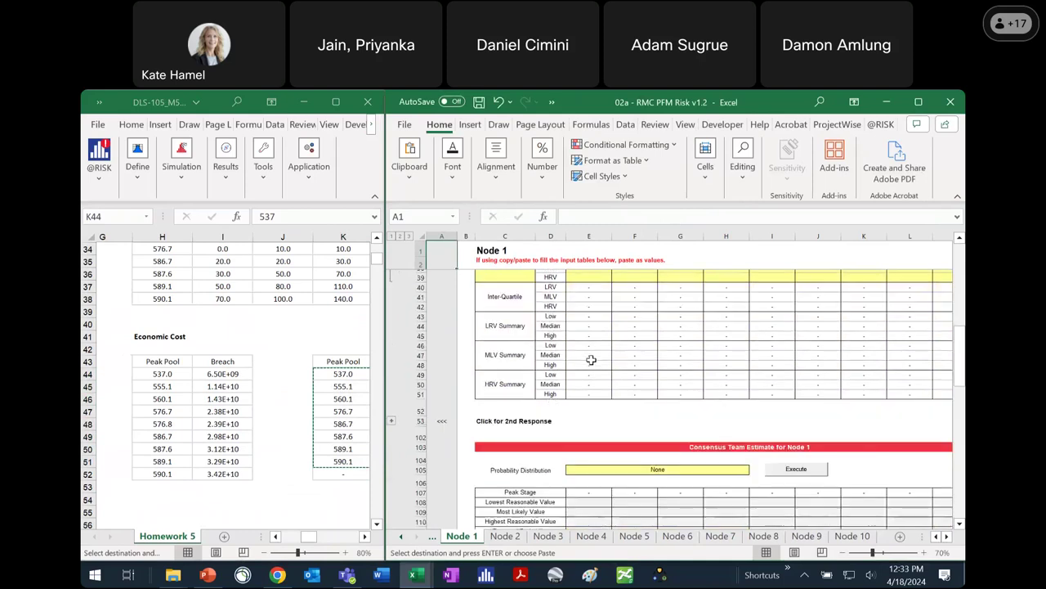
left_click(391, 417)
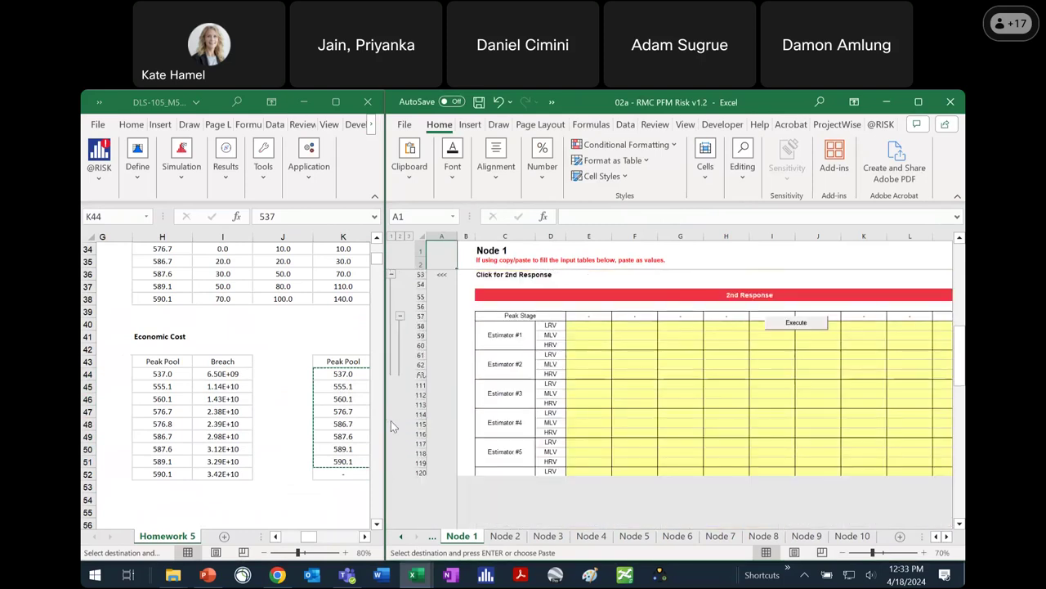
scroll(401, 382, "down", 2)
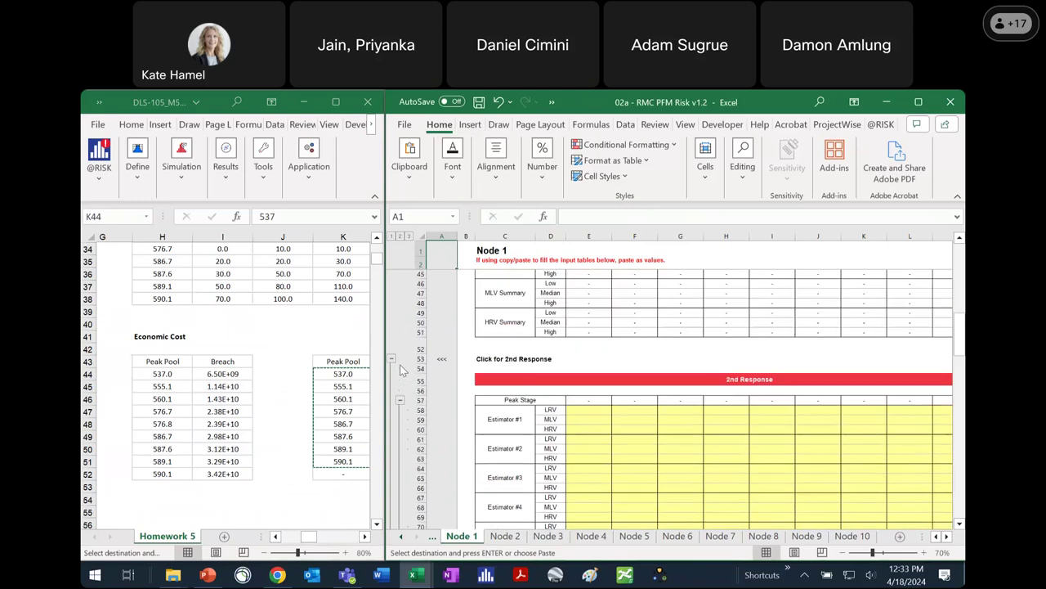
left_click(391, 358)
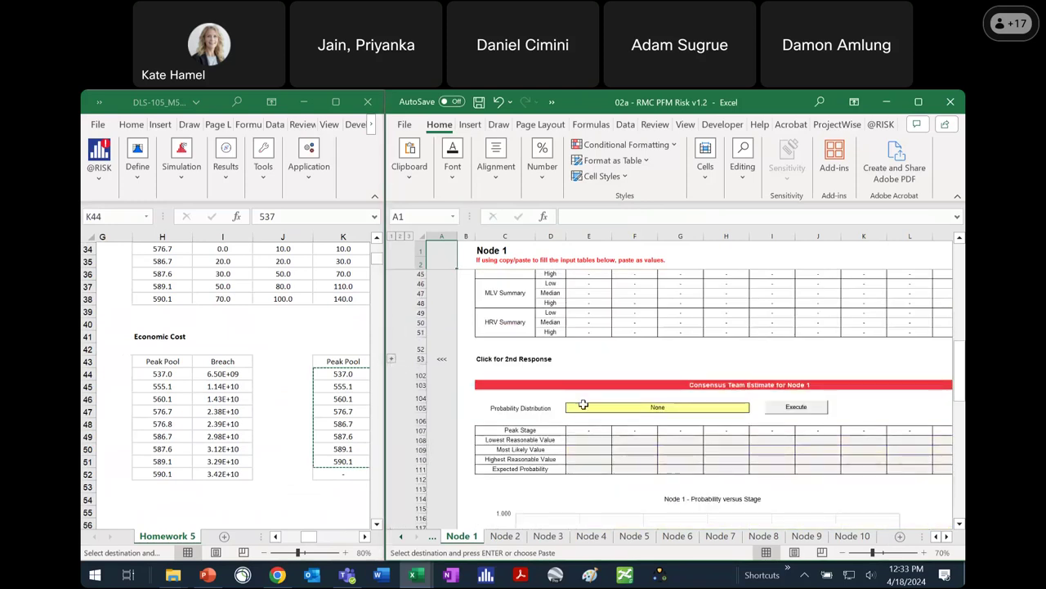
scroll(580, 400, "down", 1)
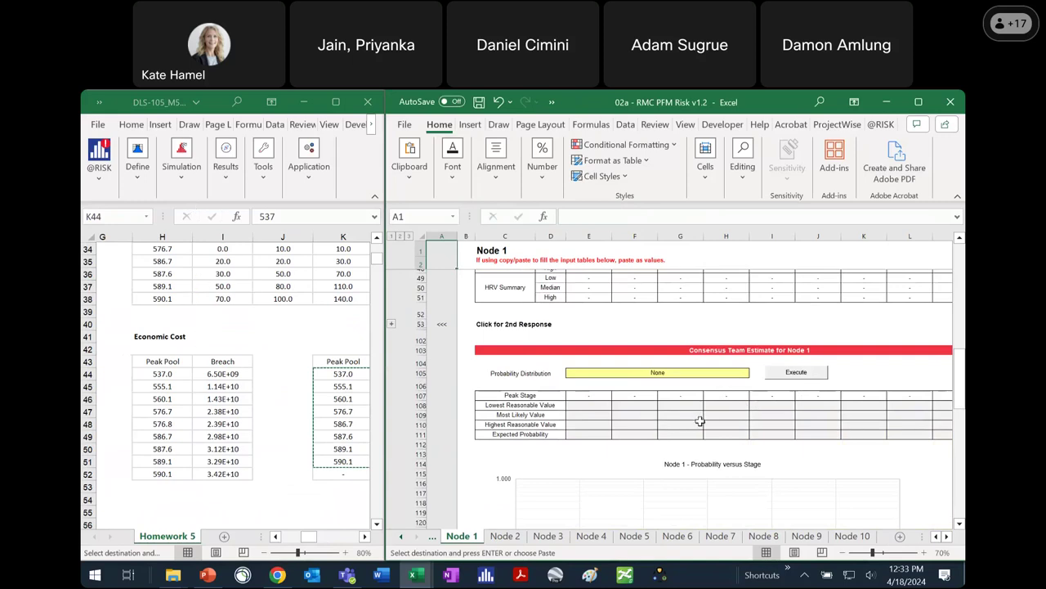
Step: Locate the PFM 2 - Backward Erosion Piping consensus estimates in the Homework 5 workbook and widen its window
scroll(701, 392, "up", 15)
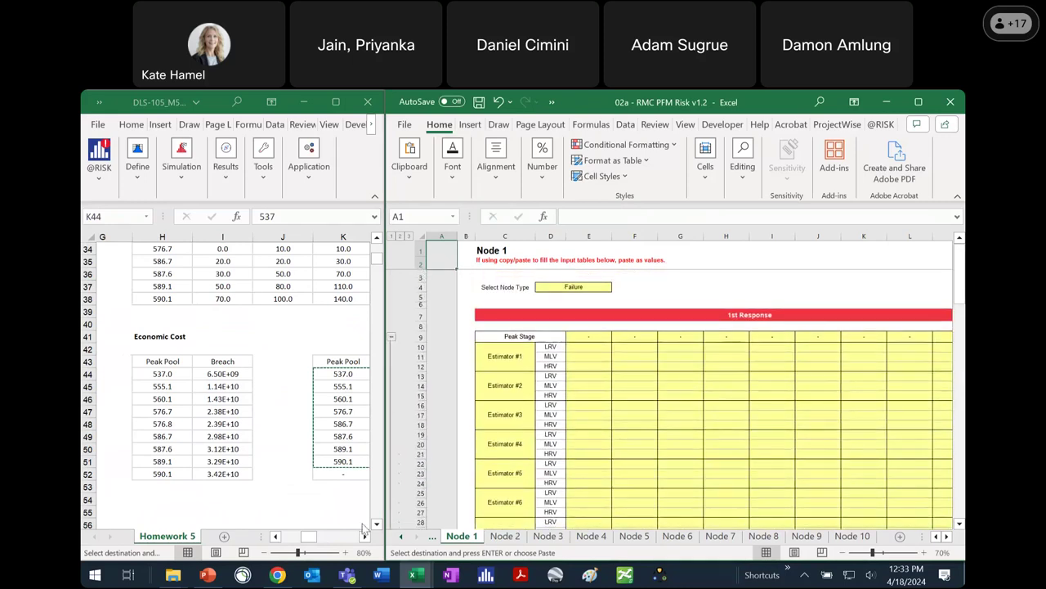
left_click_drag(309, 536, 287, 533)
scroll(287, 478, "down", 20)
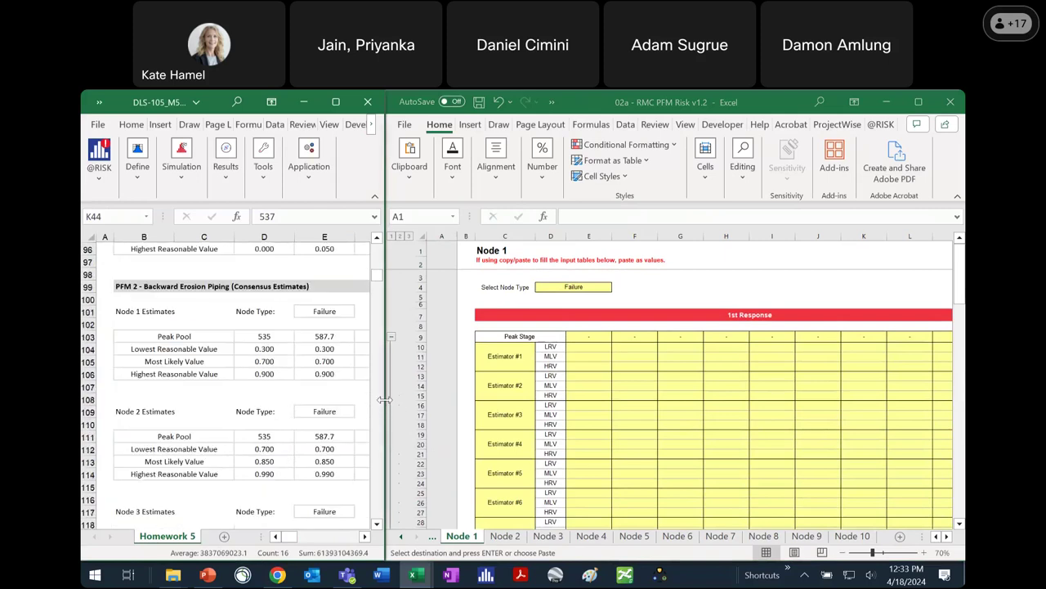
left_click_drag(384, 400, 492, 410)
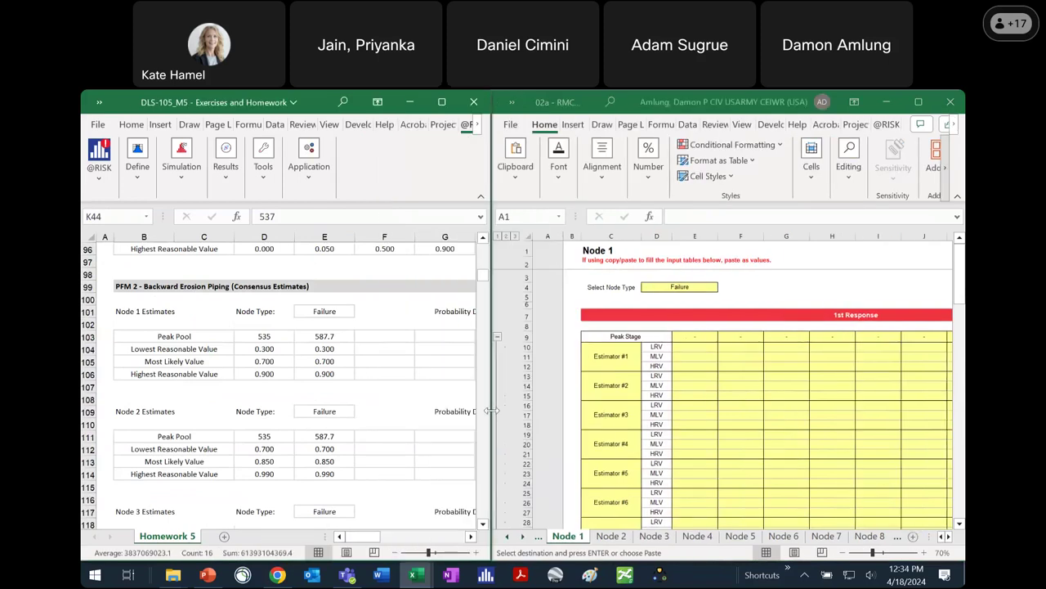
left_click_drag(491, 410, 429, 410)
Step: Maximize the RMC PFM Risk workbook and float the Homework 5 workbook's window over it
left_click_drag(242, 105, 246, 154)
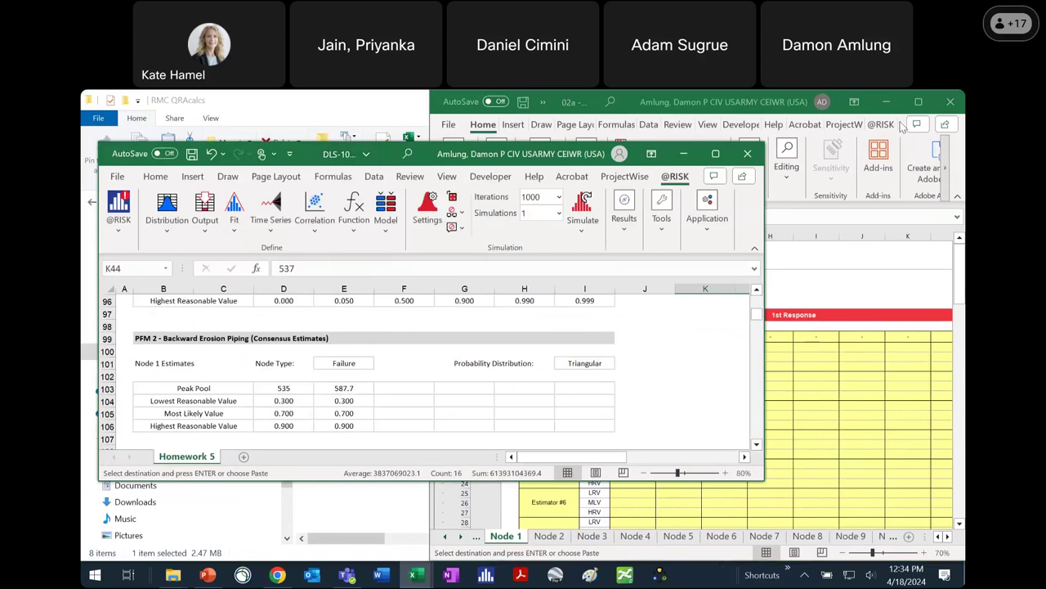
left_click(919, 101)
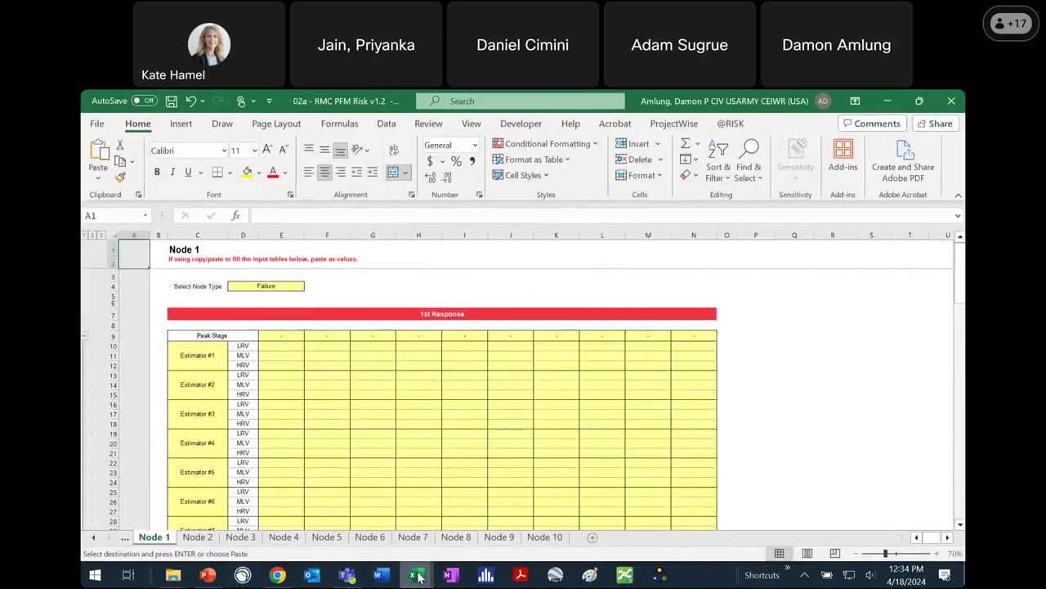
mouse_move(414, 575)
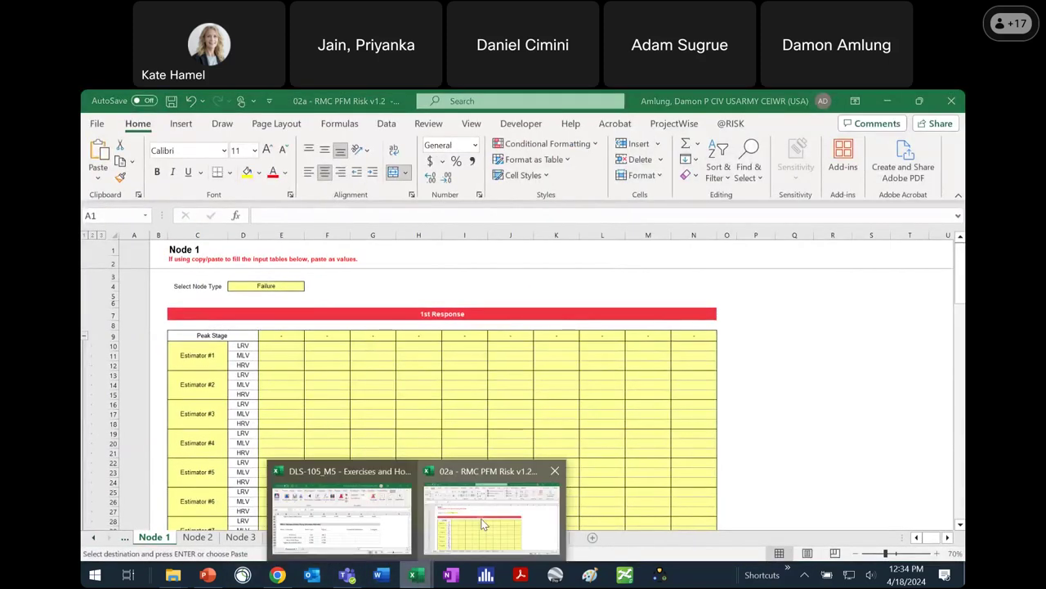
left_click(342, 515)
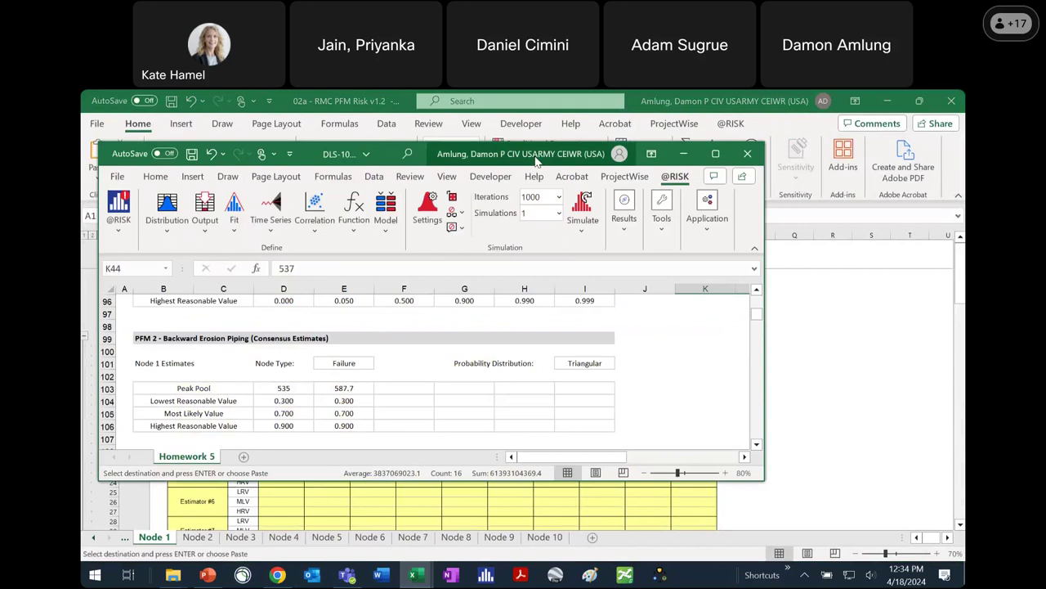
left_click_drag(536, 161, 623, 183)
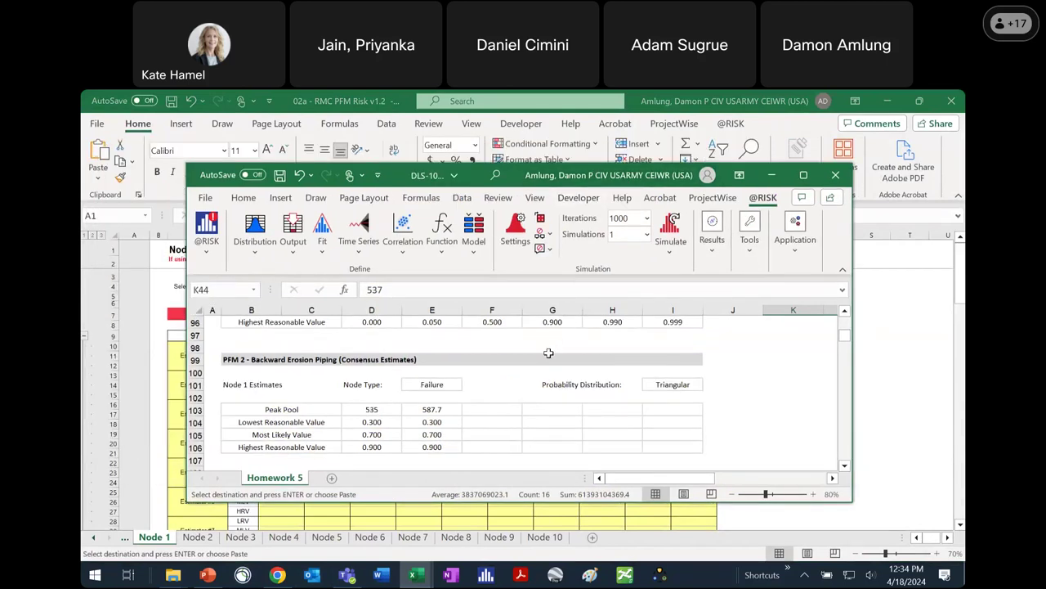
Step: Review the PFM 2 node estimates in Homework 5, including their peak pools, node types and probability distributions
scroll(549, 352, "down", 5)
scroll(554, 357, "down", 12)
scroll(553, 357, "up", 18)
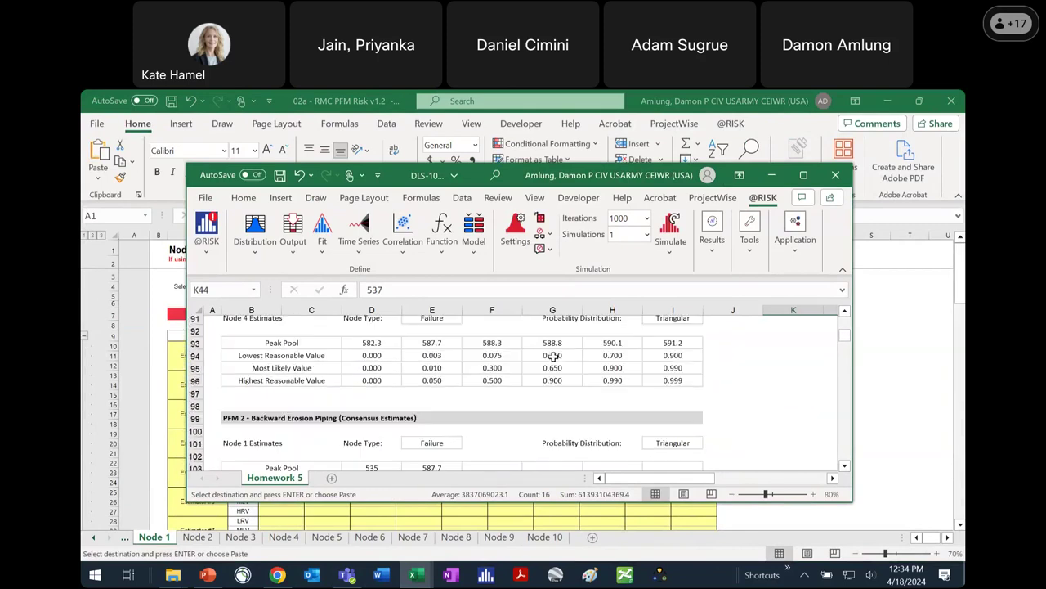
scroll(553, 358, "down", 2)
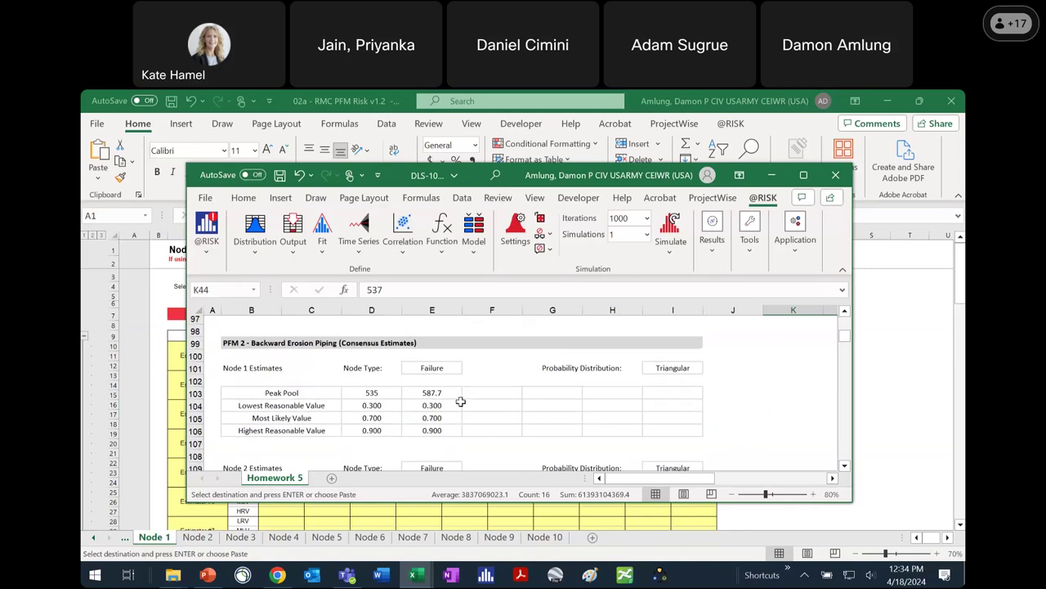
scroll(421, 408, "down", 4)
scroll(421, 409, "down", 1)
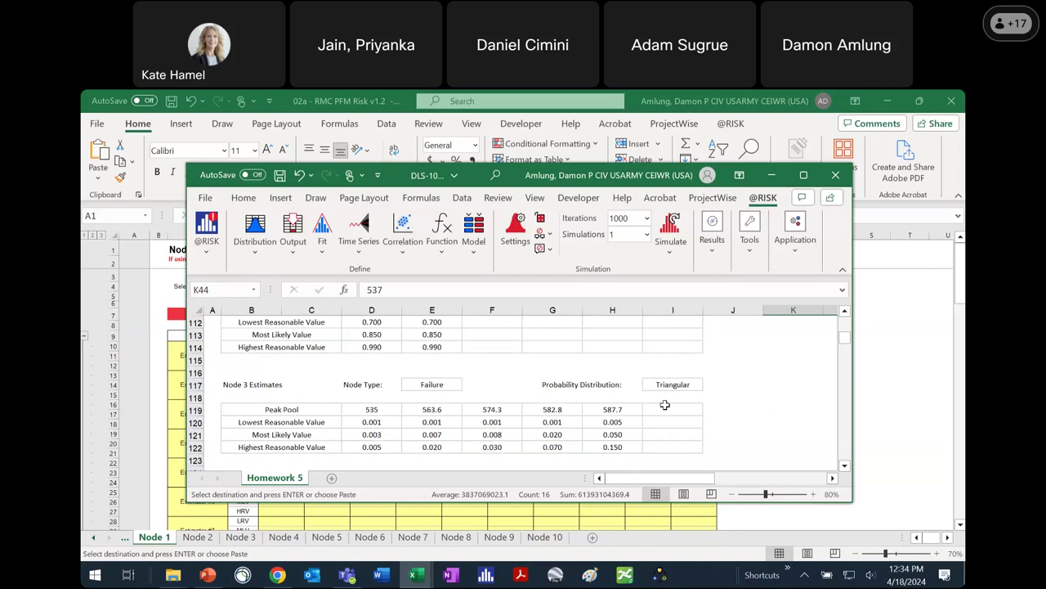
scroll(649, 407, "down", 3)
scroll(645, 407, "down", 7)
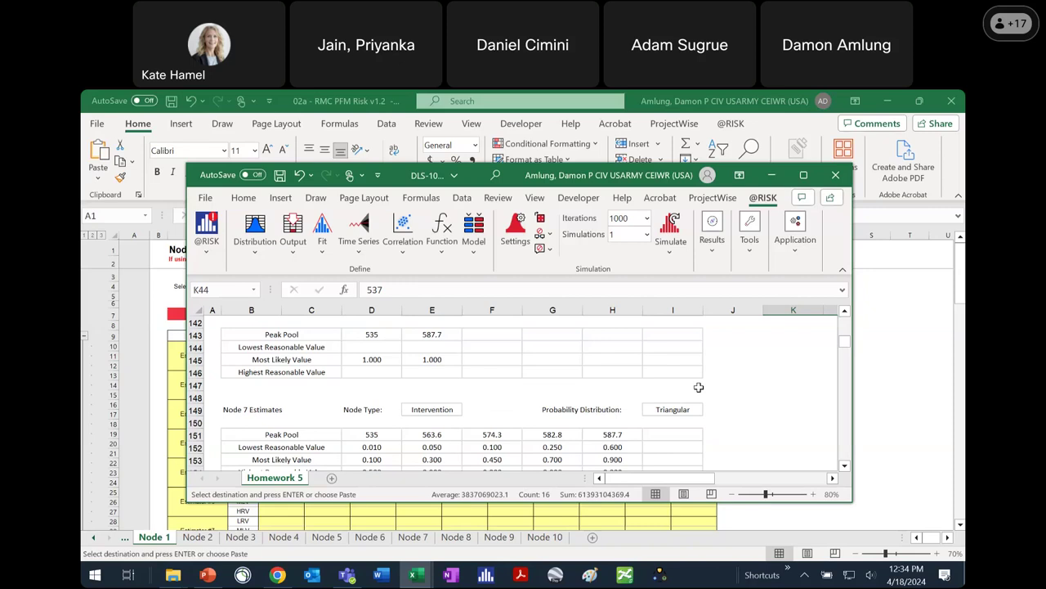
scroll(362, 407, "up", 6)
scroll(363, 407, "up", 9)
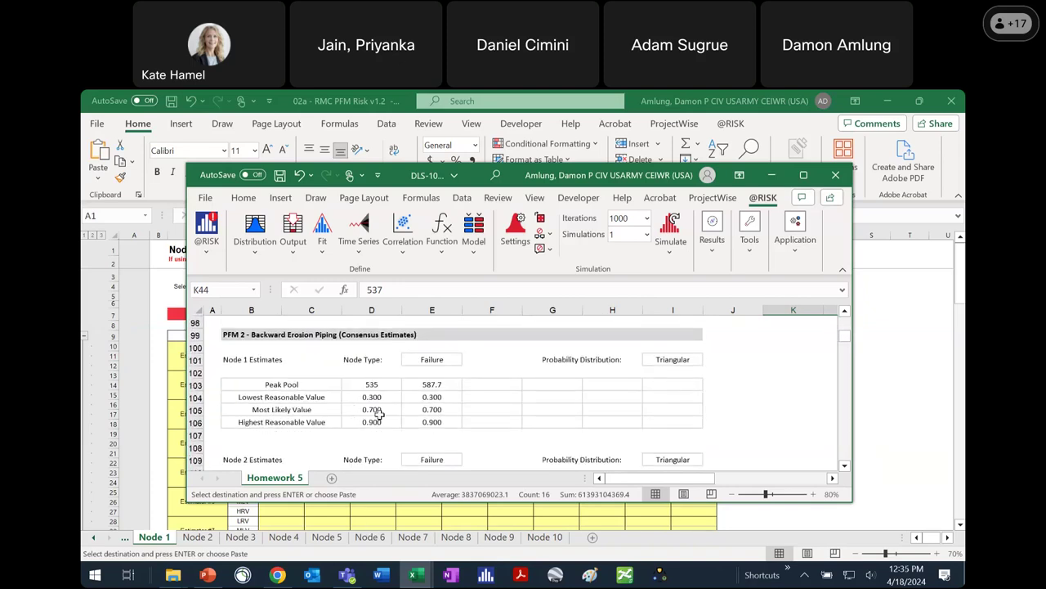
Step: Choose 535.0 and 587.7 as the first two peak stages in Node 1's 1st Response table
left_click(177, 378)
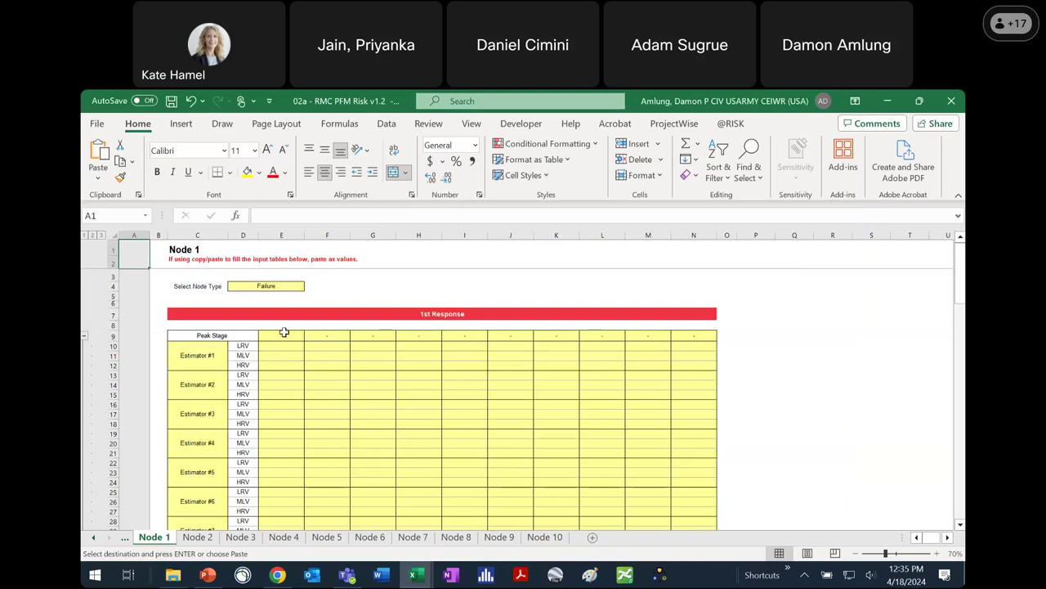
left_click(286, 333)
left_click(310, 336)
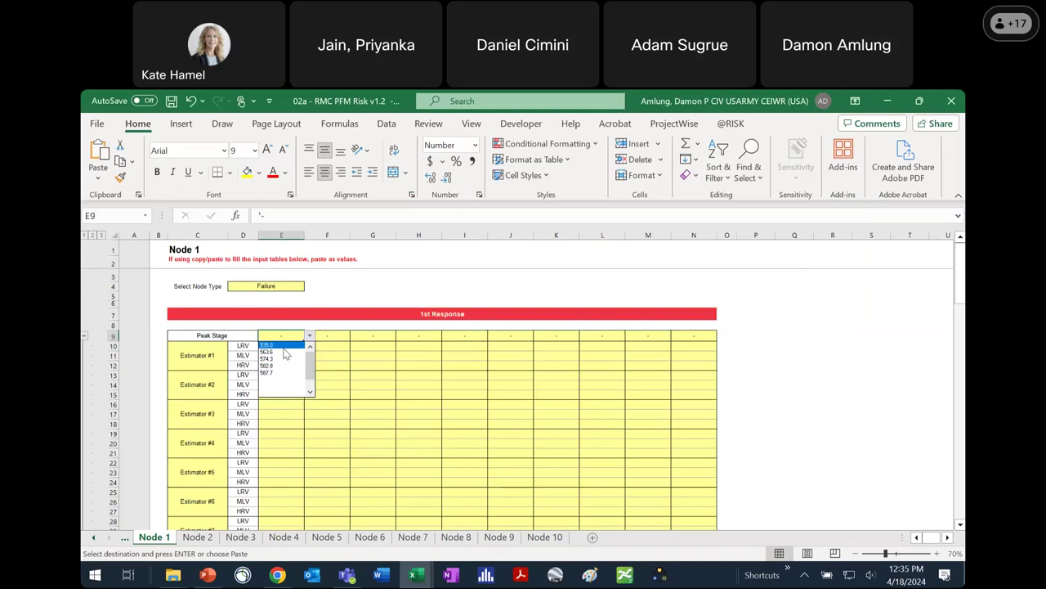
scroll(915, 367, "down", 9)
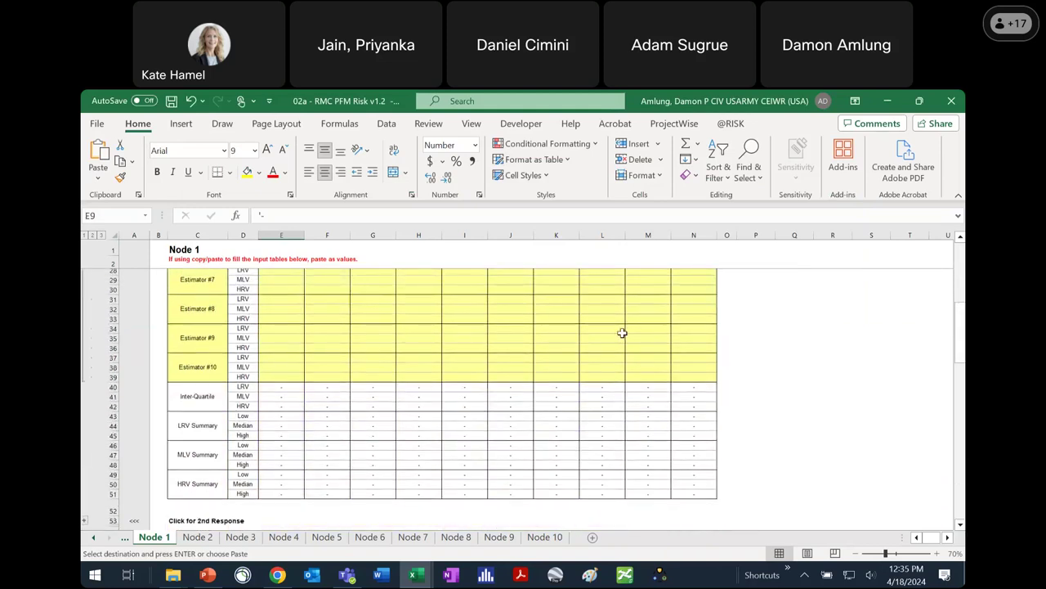
scroll(502, 455, "up", 9)
left_click(309, 335)
key("Escape")
left_click(343, 335)
left_click(355, 335)
left_click(327, 372)
key("ctrl+c")
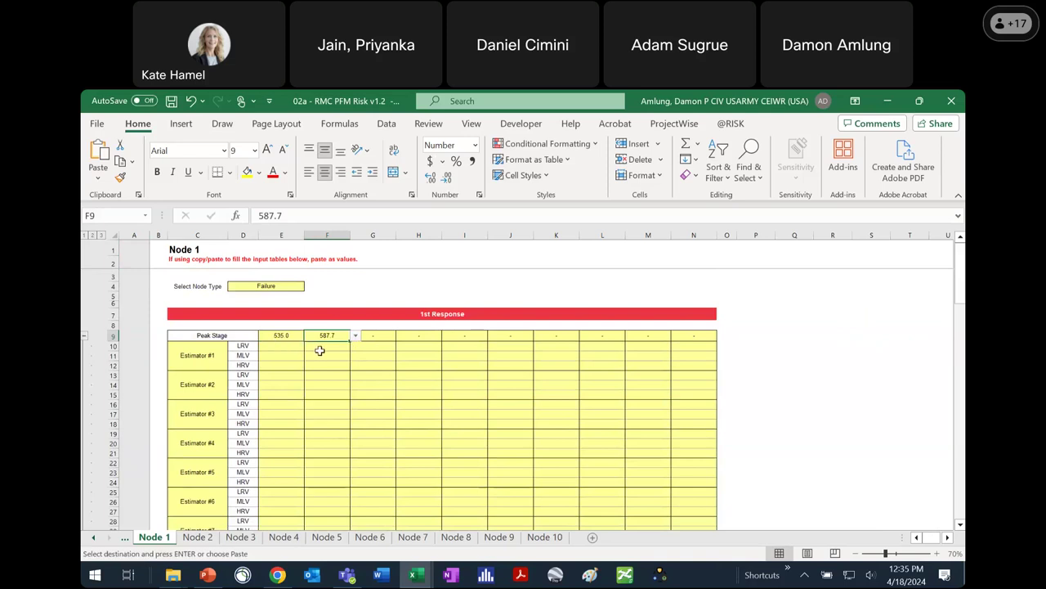
Step: Auto-fill Node 1's Peak Stage row, reset F9:J9 to "-", and set the second peak stage to 587.7
left_click(208, 342)
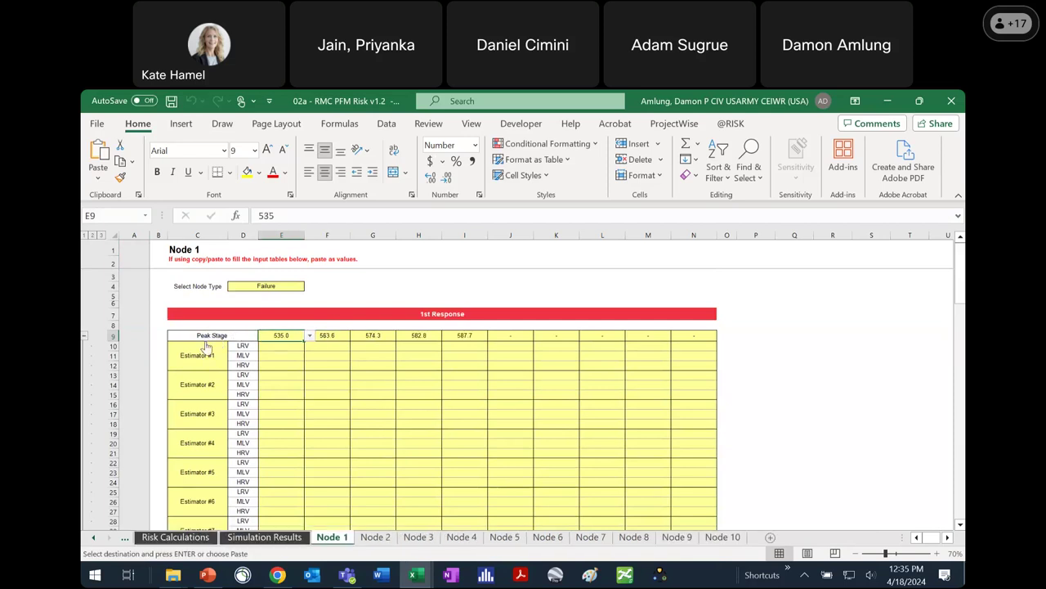
left_click(448, 419)
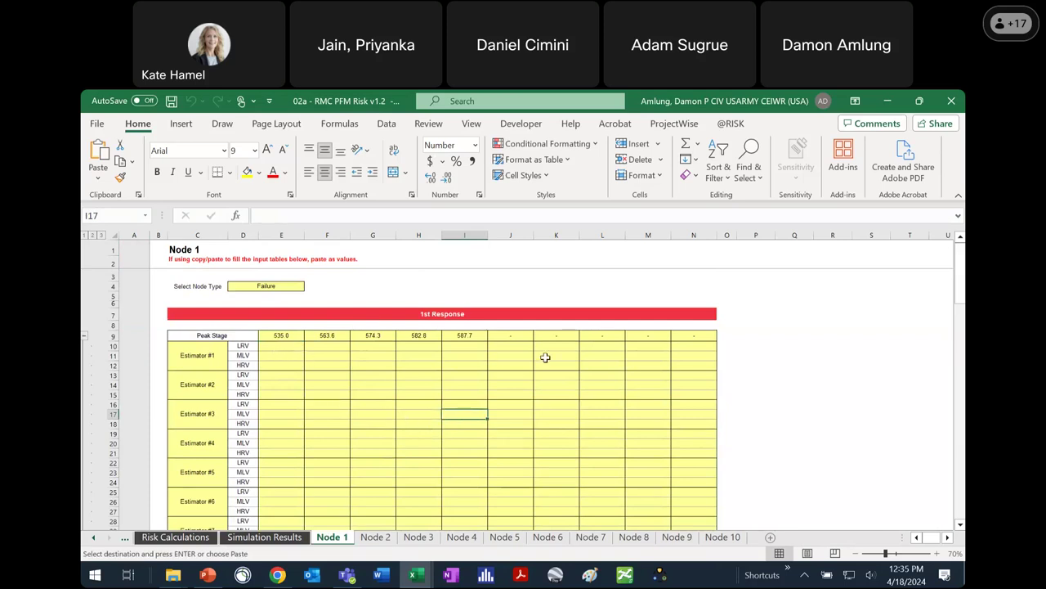
left_click(509, 336)
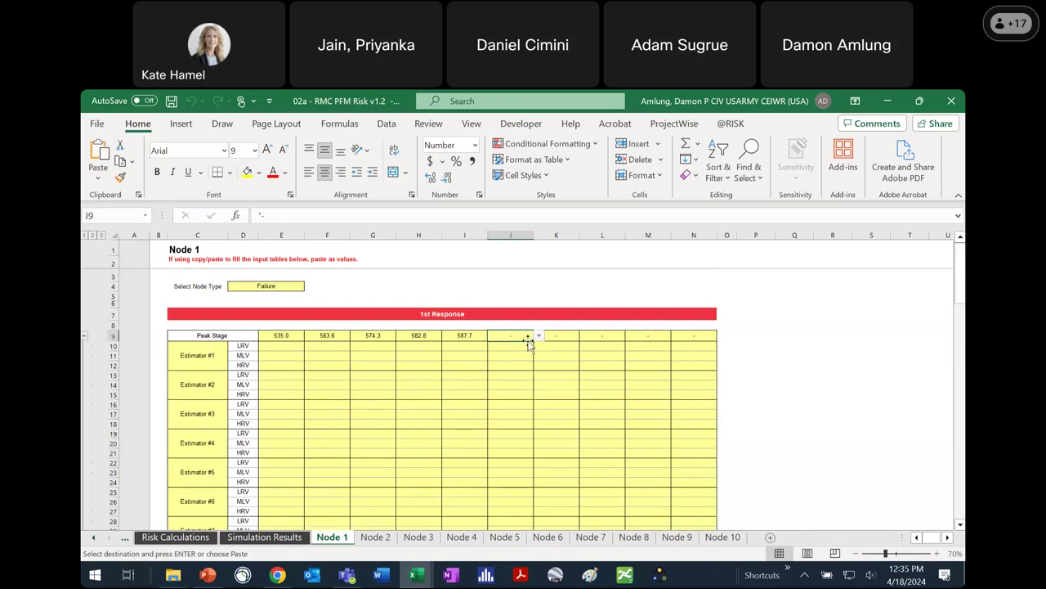
left_click_drag(532, 339, 319, 344)
left_click(335, 337)
left_click(354, 335)
left_click(329, 373)
left_click(404, 393)
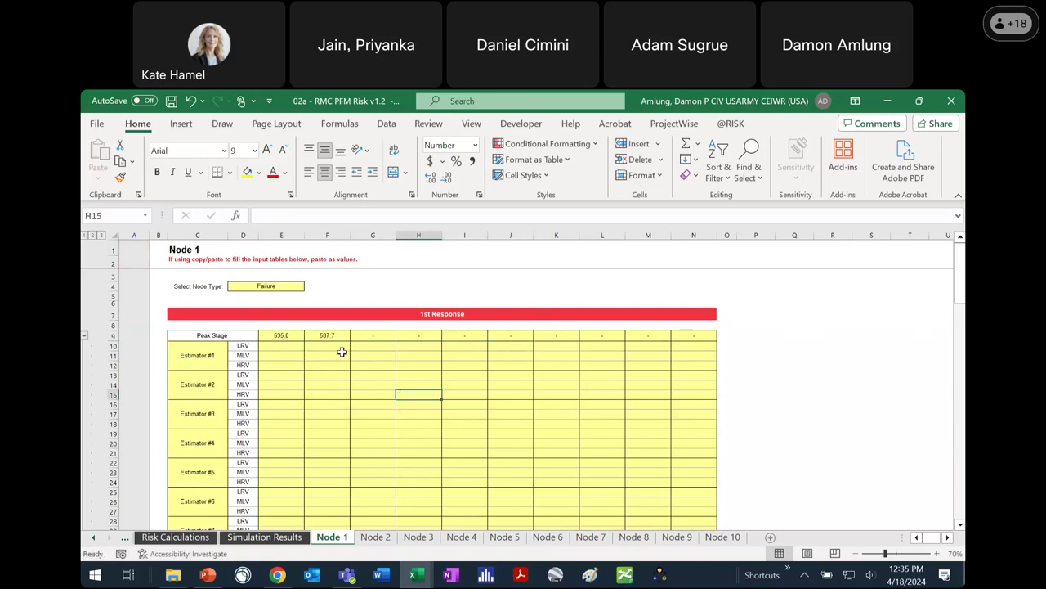
Step: Set Node 1's consensus probability distribution to Triangular Distribution, Stage Independent, and execute it
left_click(340, 348)
scroll(326, 366, "down", 15)
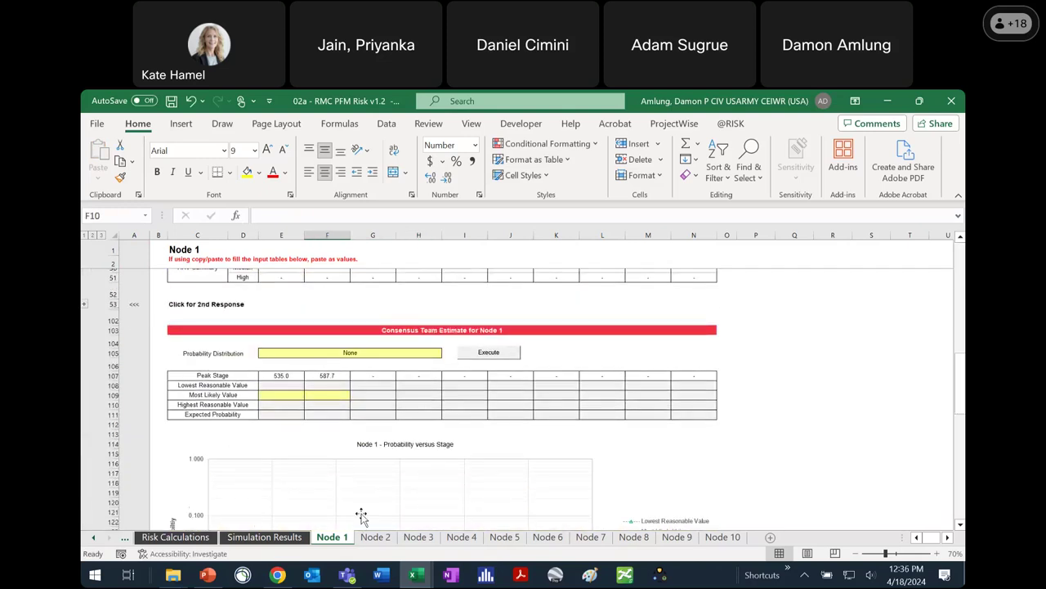
left_click(413, 576)
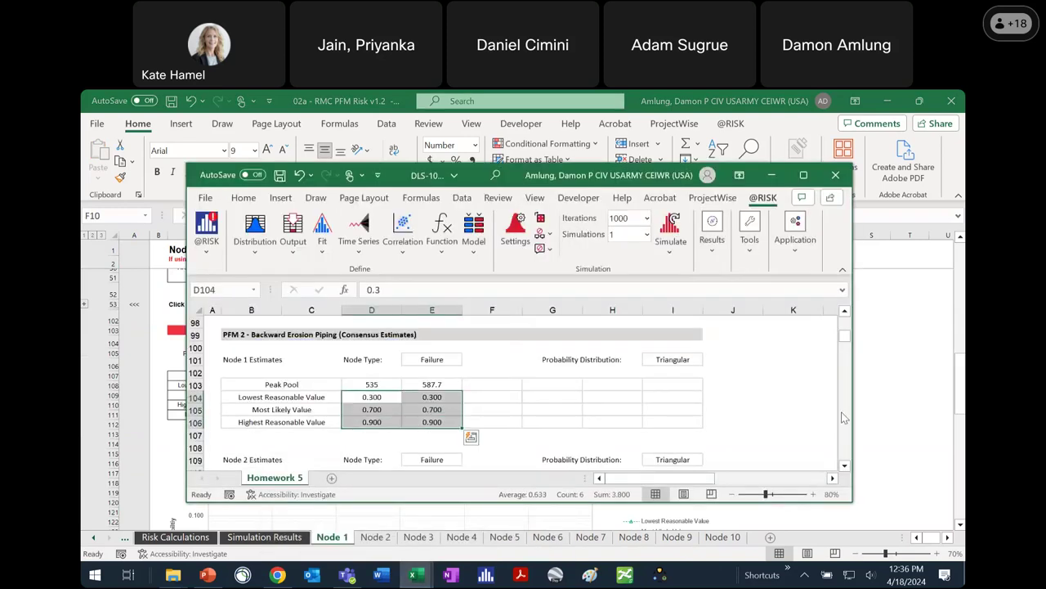
left_click(411, 356)
left_click(446, 352)
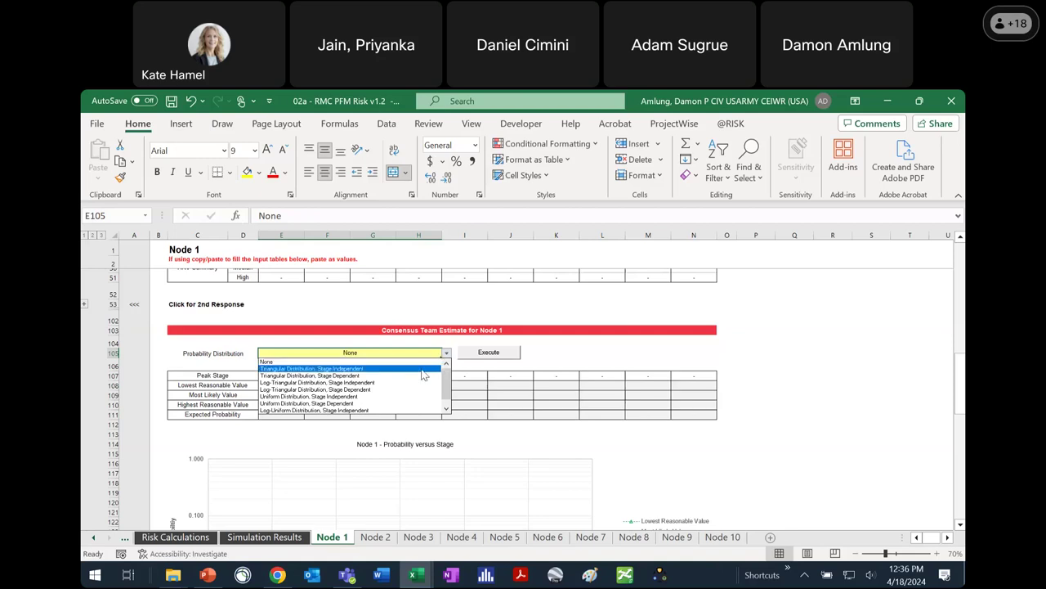
left_click(423, 370)
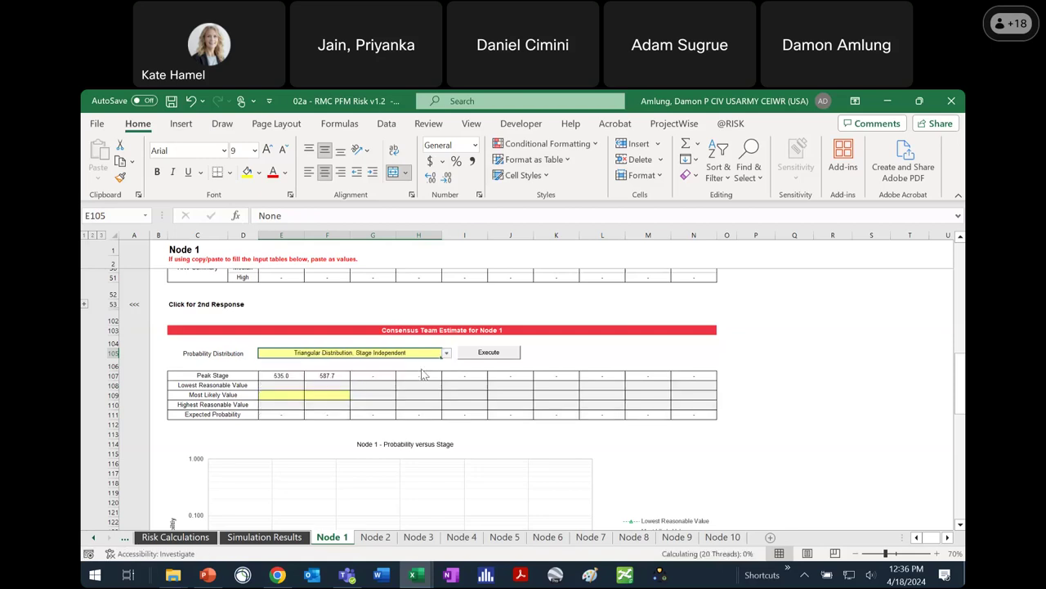
left_click(502, 352)
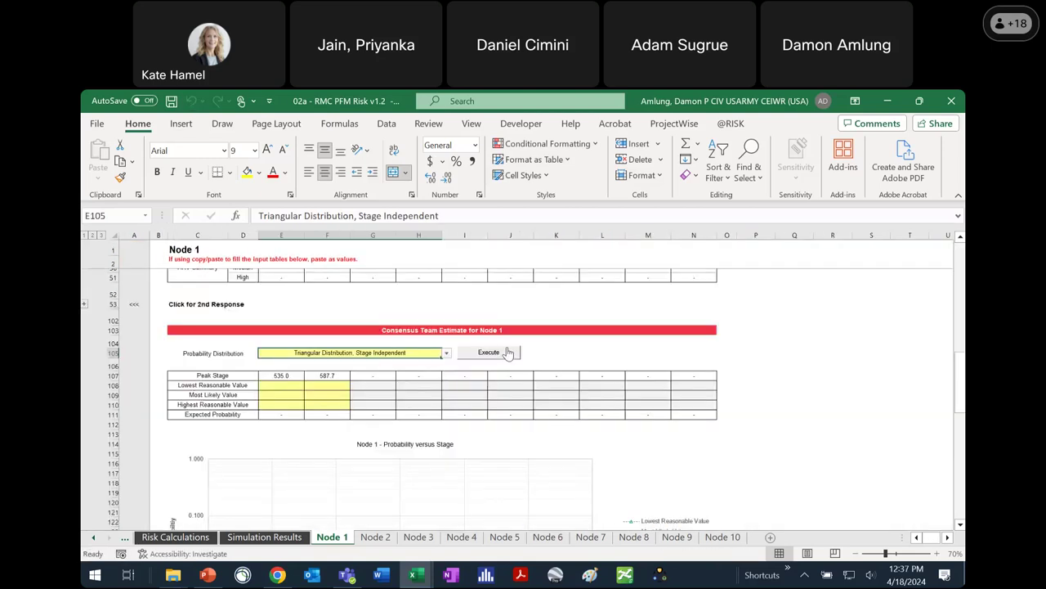
Step: Copy the PFM 2 Node 1 estimates D104:E106 from Homework 5 into Node 1's consensus table at E108 as values
mouse_move(413, 574)
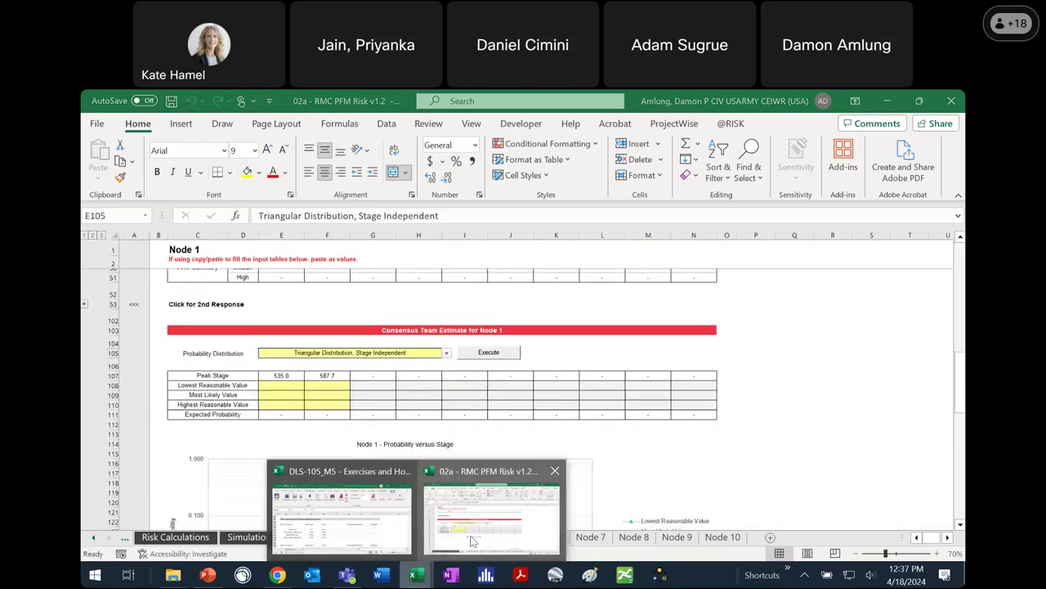
left_click(366, 530)
key("ctrl+c")
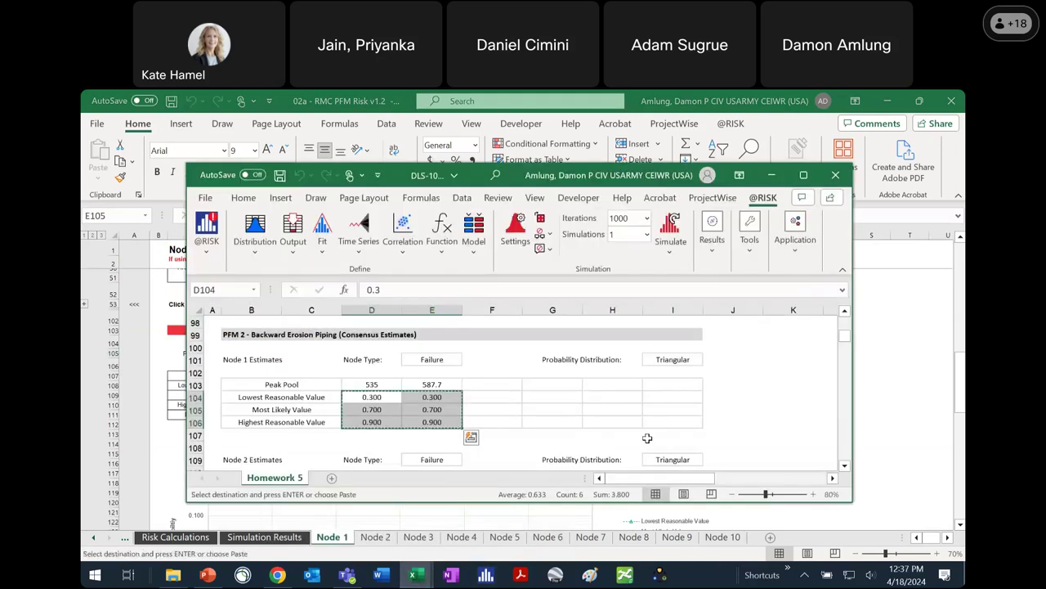
left_click(882, 407)
left_click(281, 384)
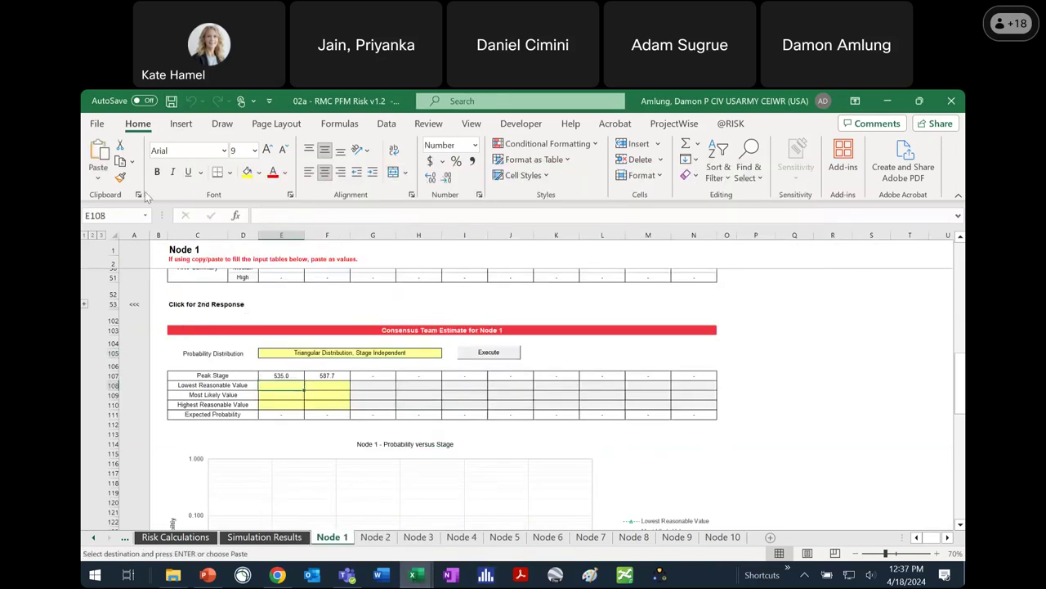
left_click(96, 181)
left_click(96, 274)
left_click(752, 431)
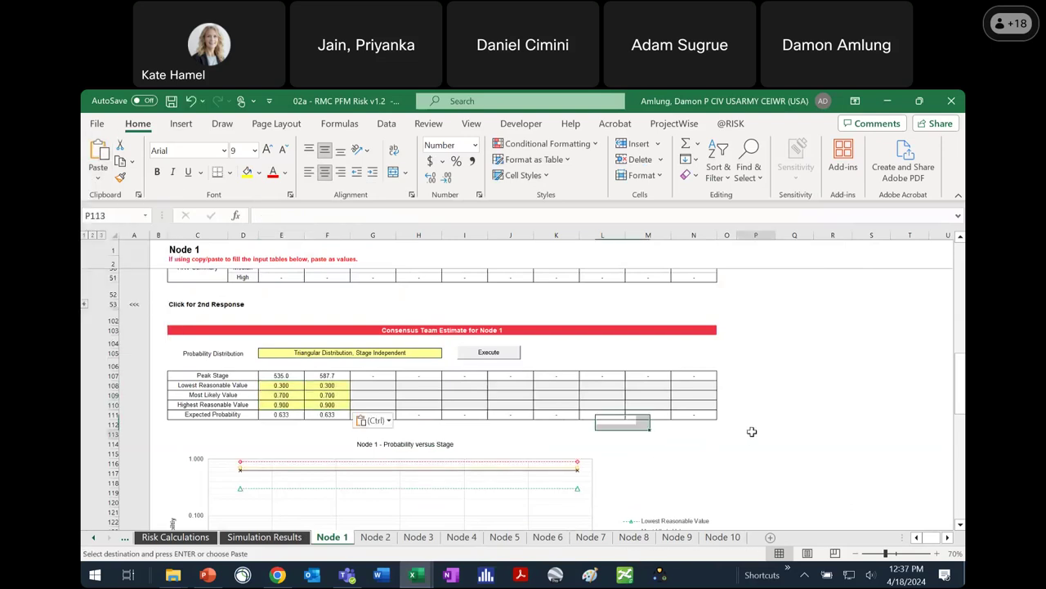
Step: Examine Node 1's probability-versus-stage chart and probability density function, switching the Peak Stage Elevation to 587.7 and back to 535.0
scroll(750, 430, "down", 5)
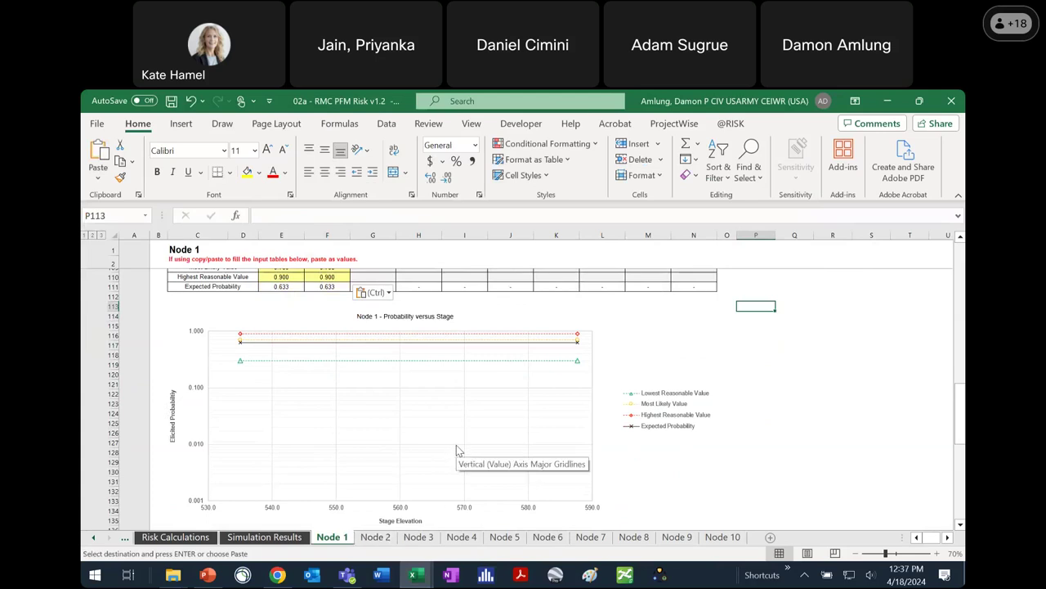
scroll(433, 439, "down", 8)
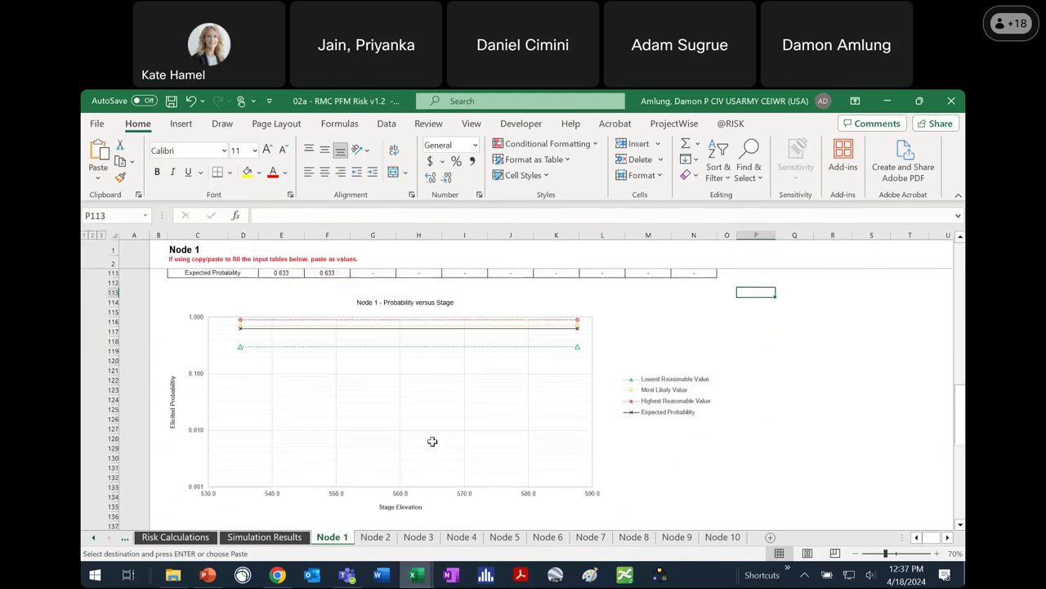
scroll(441, 434, "down", 1)
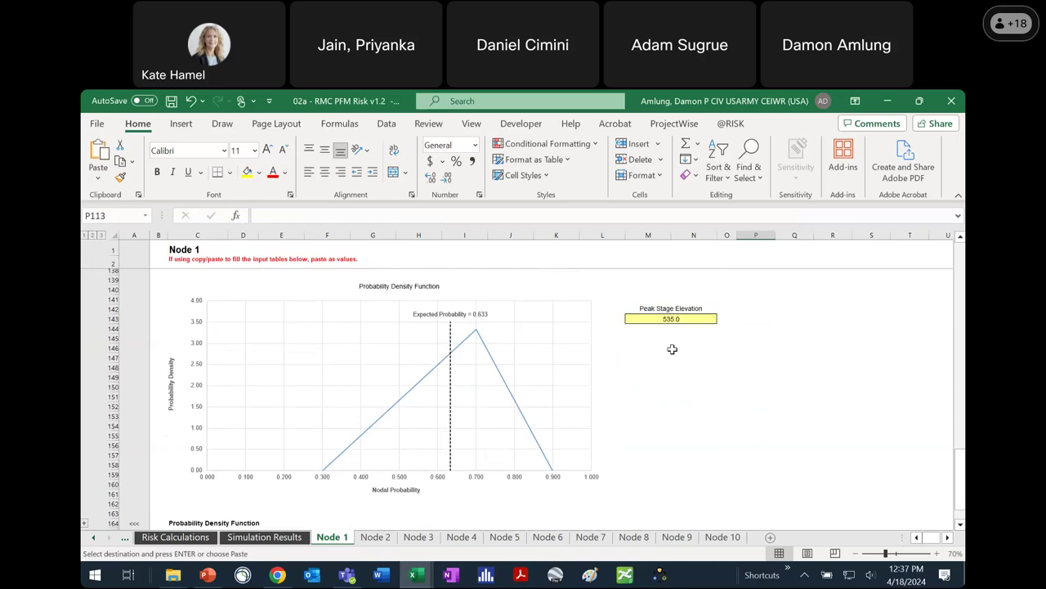
left_click(711, 318)
left_click(721, 318)
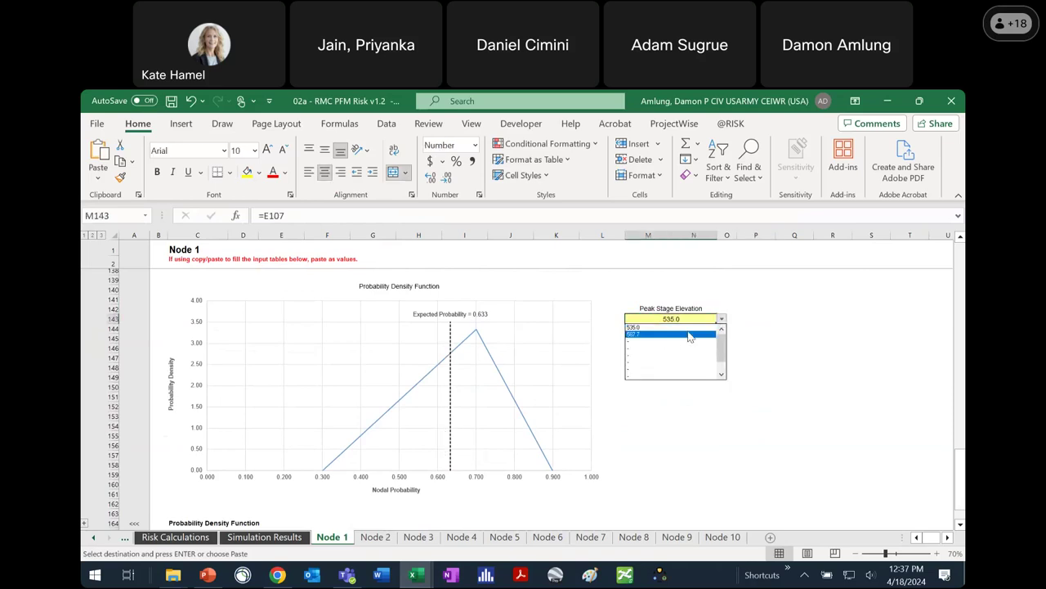
left_click(687, 334)
left_click(721, 319)
left_click(721, 329)
left_click(666, 327)
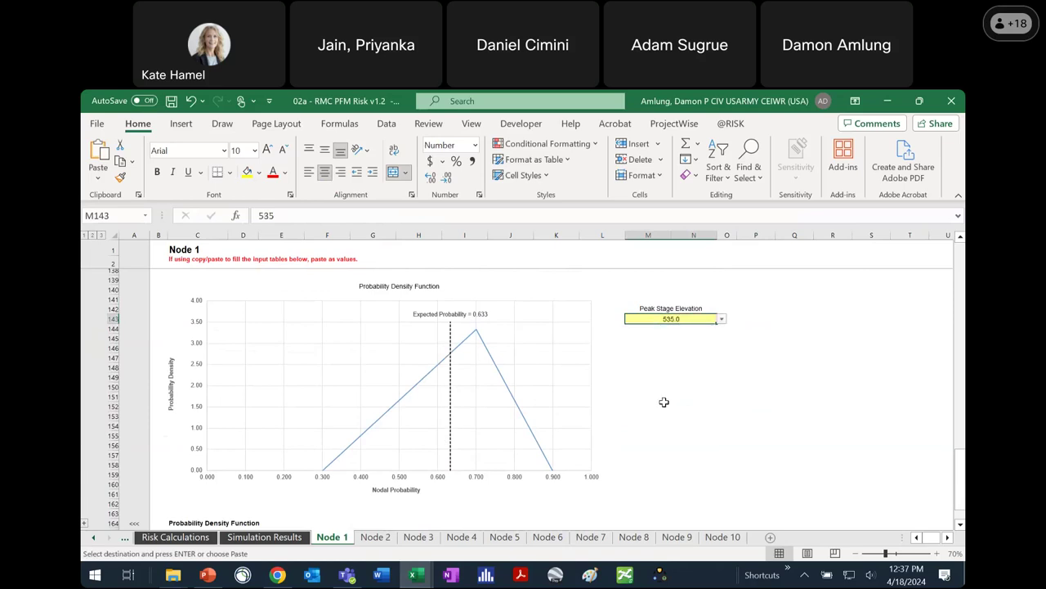
Step: Set Node 2's first two peak stages to 535.0 and 587.7 in the 1st Response table
scroll(664, 402, "up", 15)
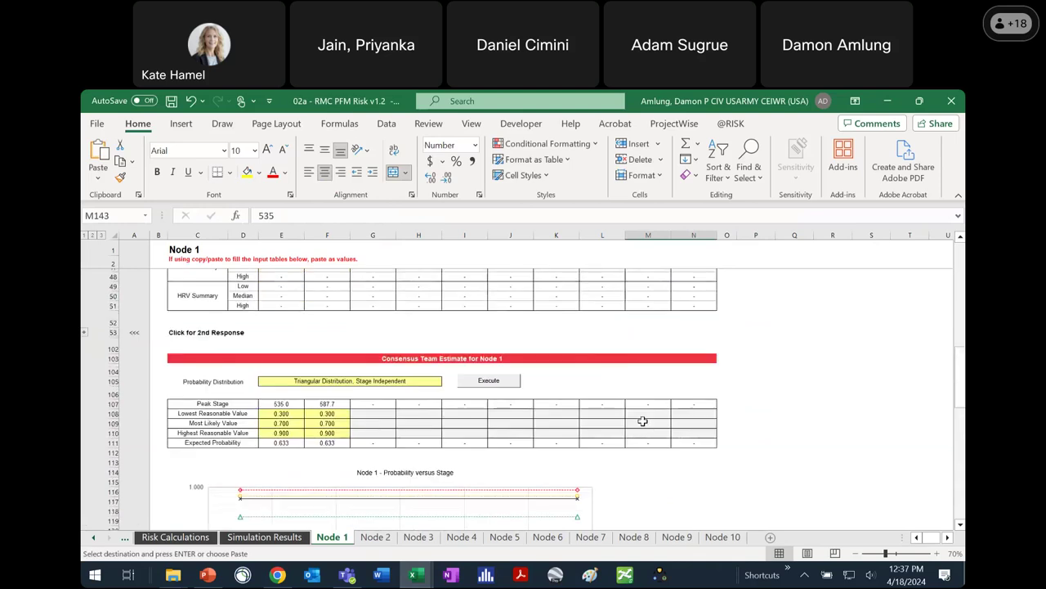
scroll(643, 419, "up", 5)
scroll(642, 417, "down", 6)
scroll(643, 418, "up", 1)
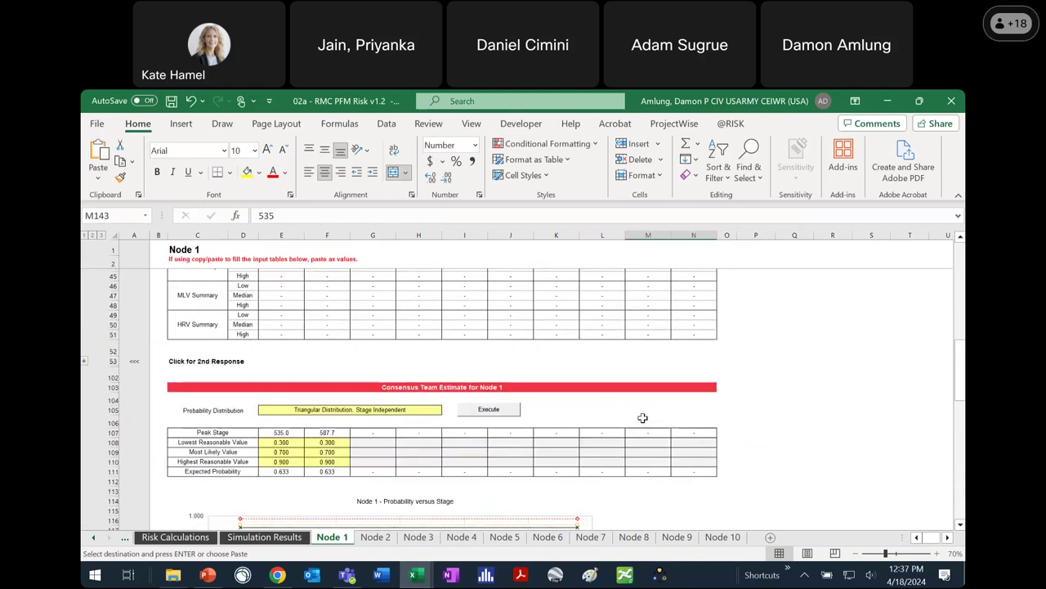
left_click(379, 537)
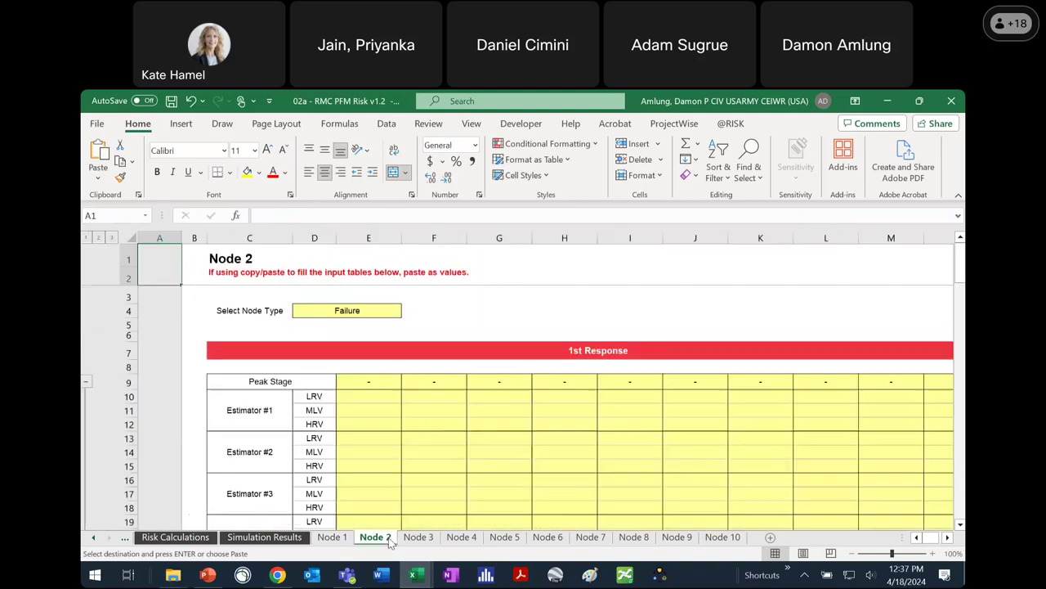
left_click(394, 383)
left_click(406, 381)
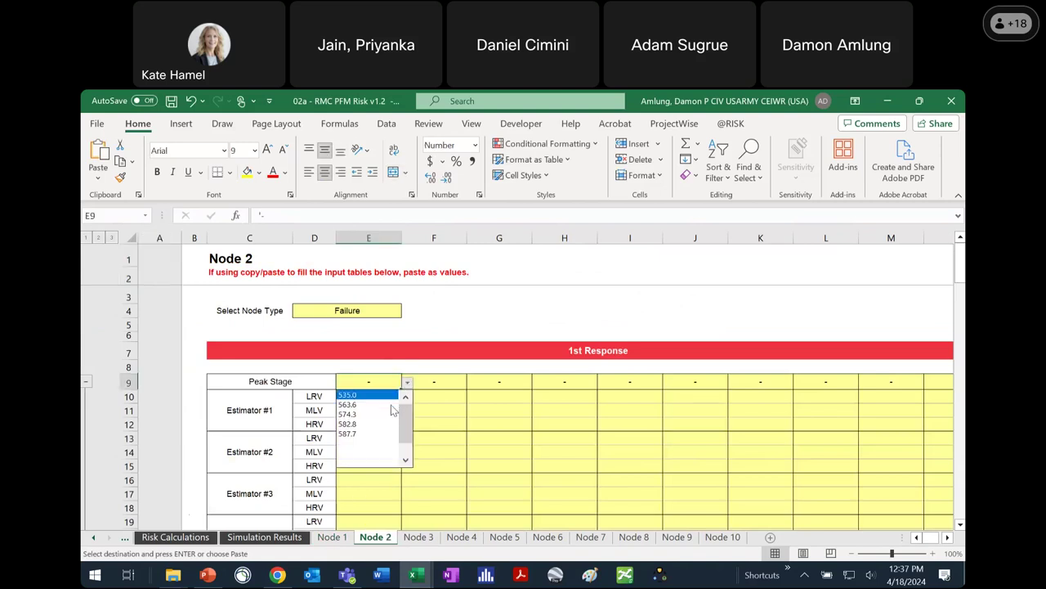
left_click(392, 396)
left_click(458, 381)
left_click(472, 382)
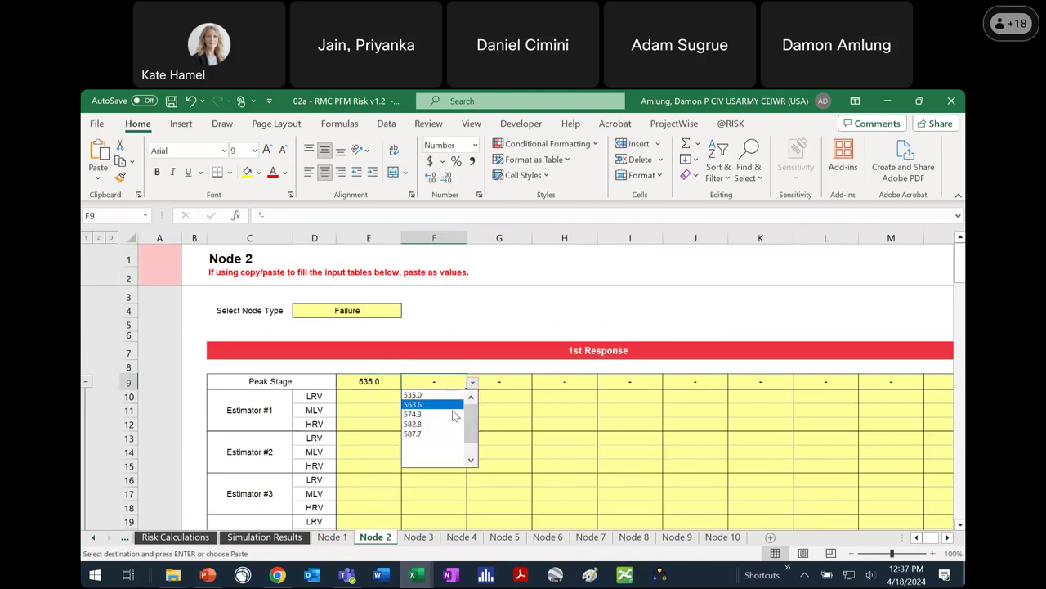
left_click(446, 434)
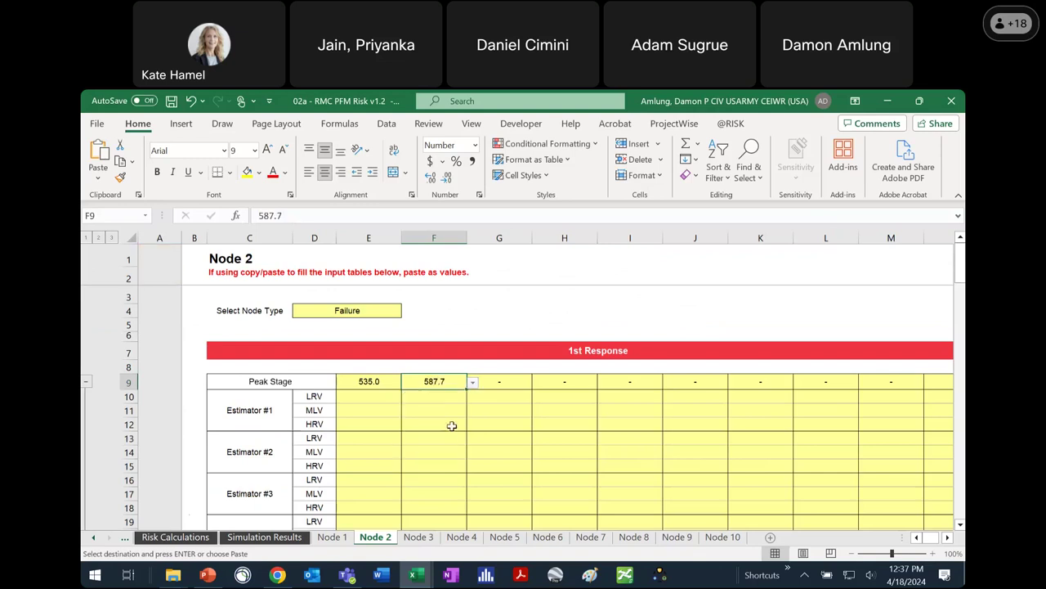
Step: Set Node 2's consensus probability distribution to Triangular Distribution, Stage Independent, and execute it
scroll(452, 425, "down", 6)
scroll(452, 425, "down", 20)
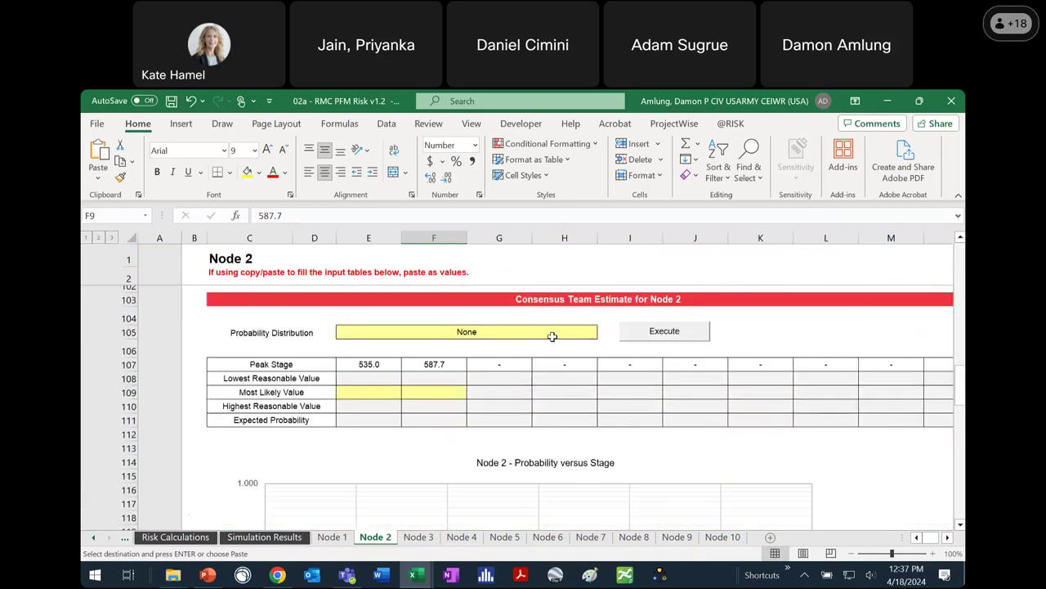
left_click(587, 333)
left_click(604, 335)
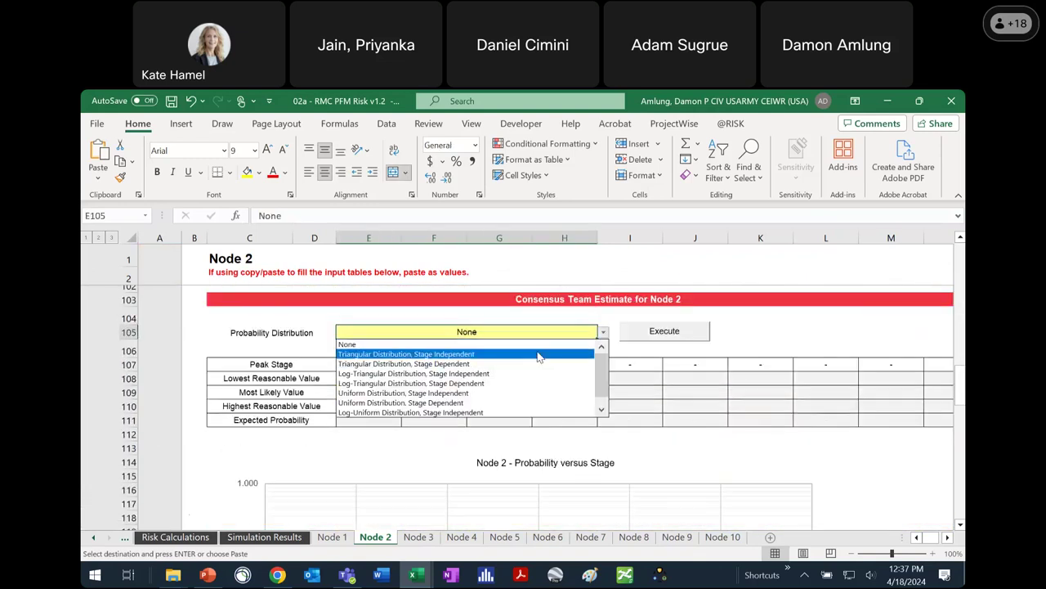
left_click(524, 352)
left_click(677, 341)
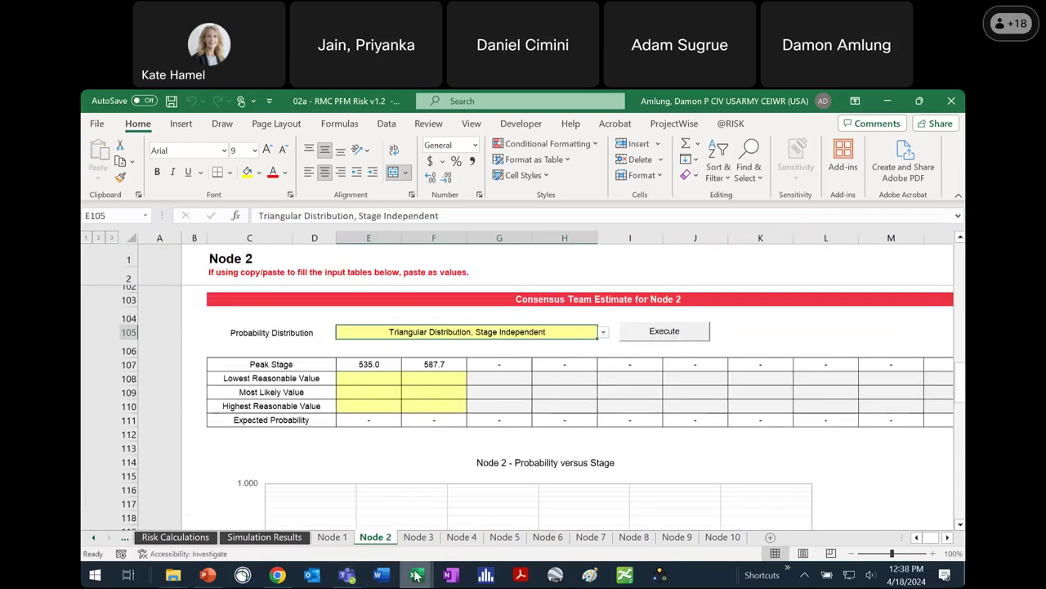
Step: Copy the Node 2 estimates D112:E114 from Homework 5 into Node 2's consensus table at E108 as values
mouse_move(415, 575)
left_click(370, 515)
left_click_drag(372, 422, 419, 447)
key("ctrl+c")
left_click(888, 395)
left_click(384, 378)
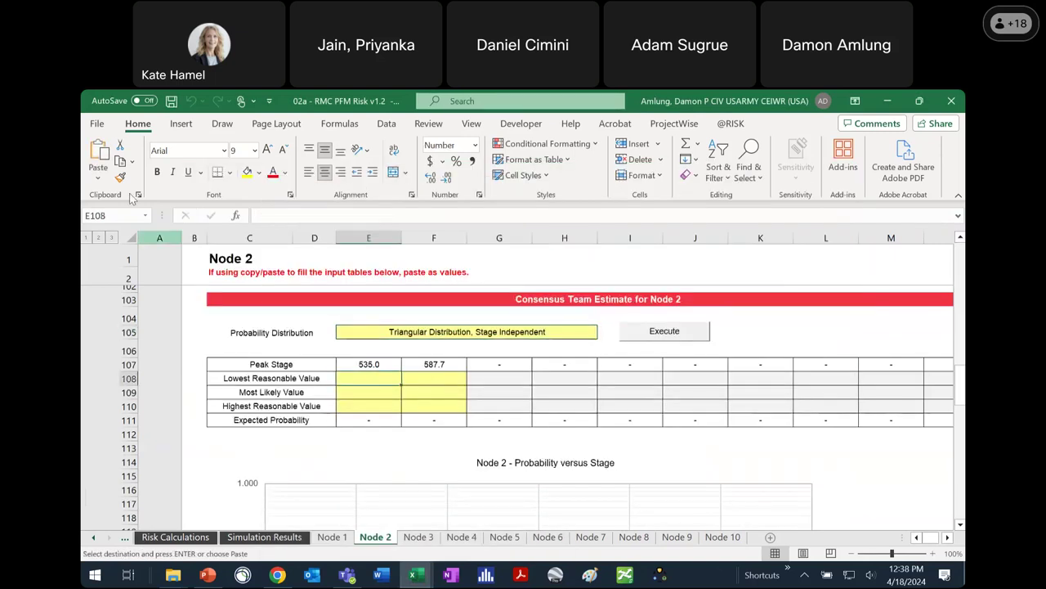
left_click(98, 182)
left_click(103, 274)
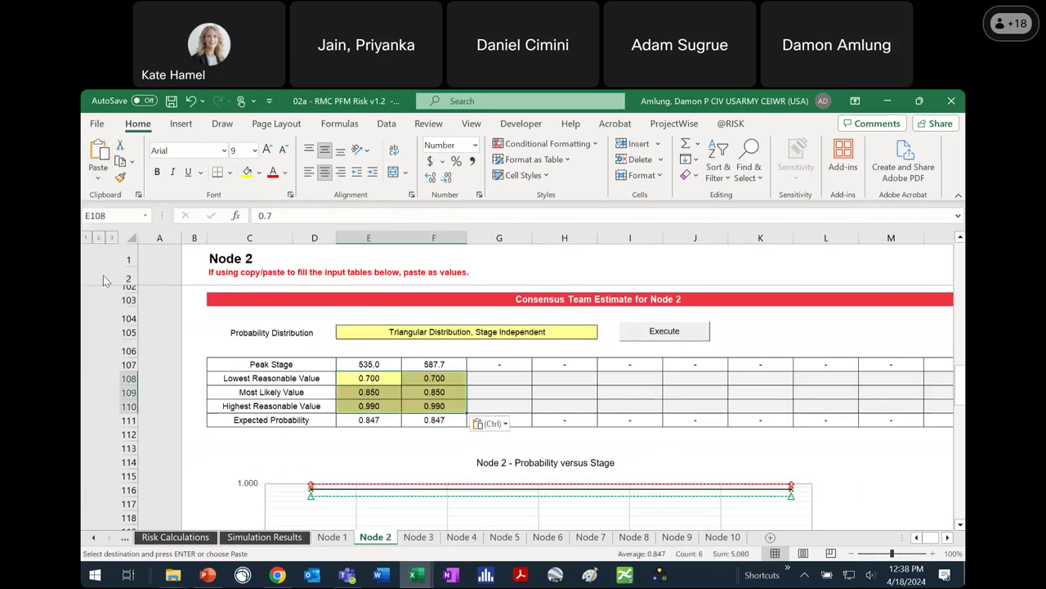
Step: Paste the peak stages 535.0, 563.6, 574.3, 582.8 and 587.7 into Node 3's Peak Stage row from E9
left_click(419, 536)
key("ctrl+v")
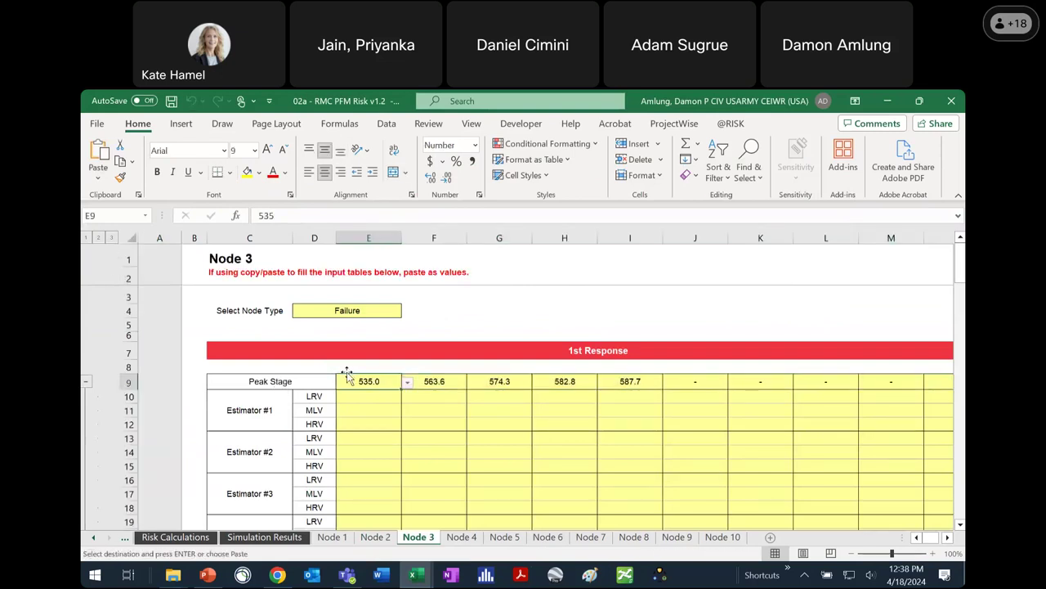
left_click(567, 436)
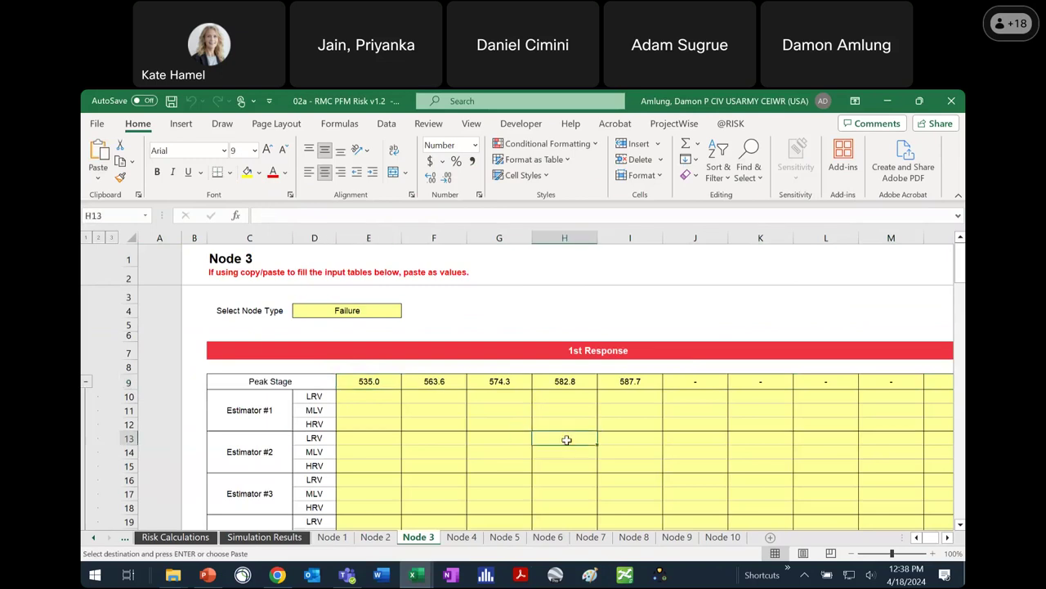
Step: Set Node 3's consensus probability distribution to Triangular Distribution, Stage Dependent, and execute it
scroll(564, 441, "down", 15)
left_click(582, 364)
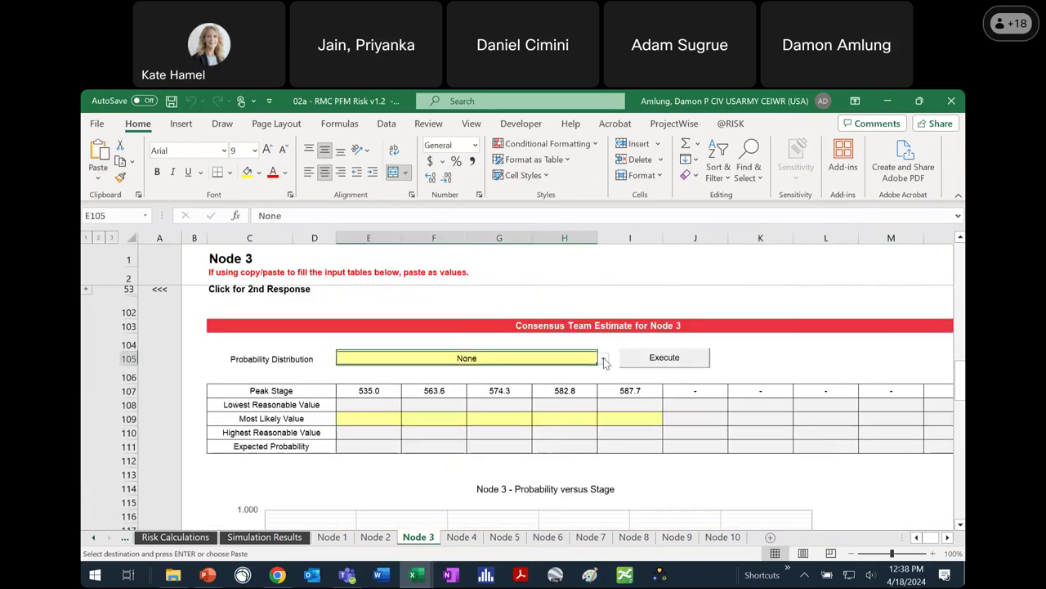
left_click(602, 358)
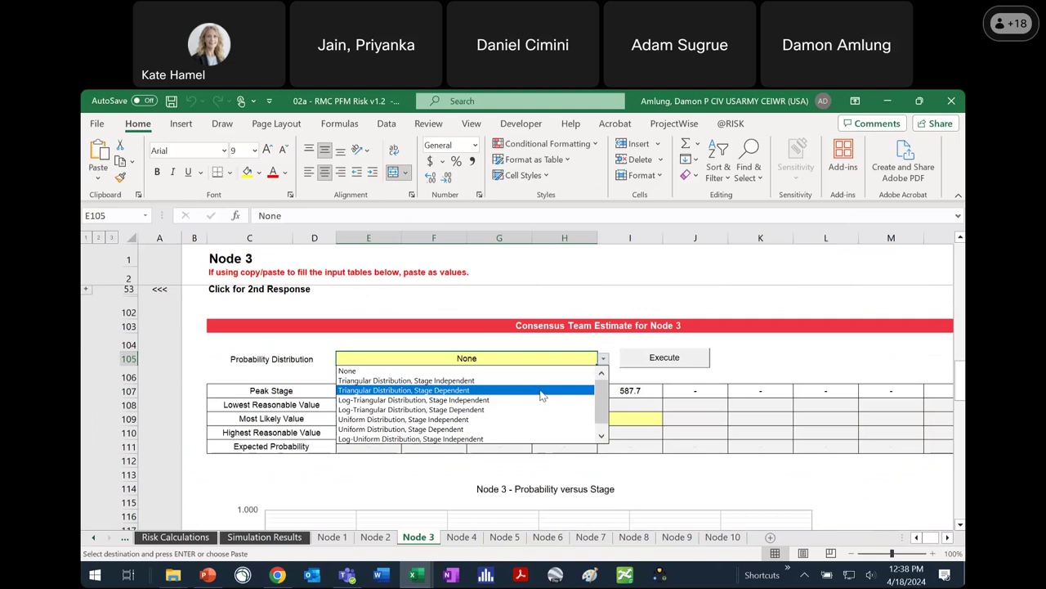
left_click(541, 390)
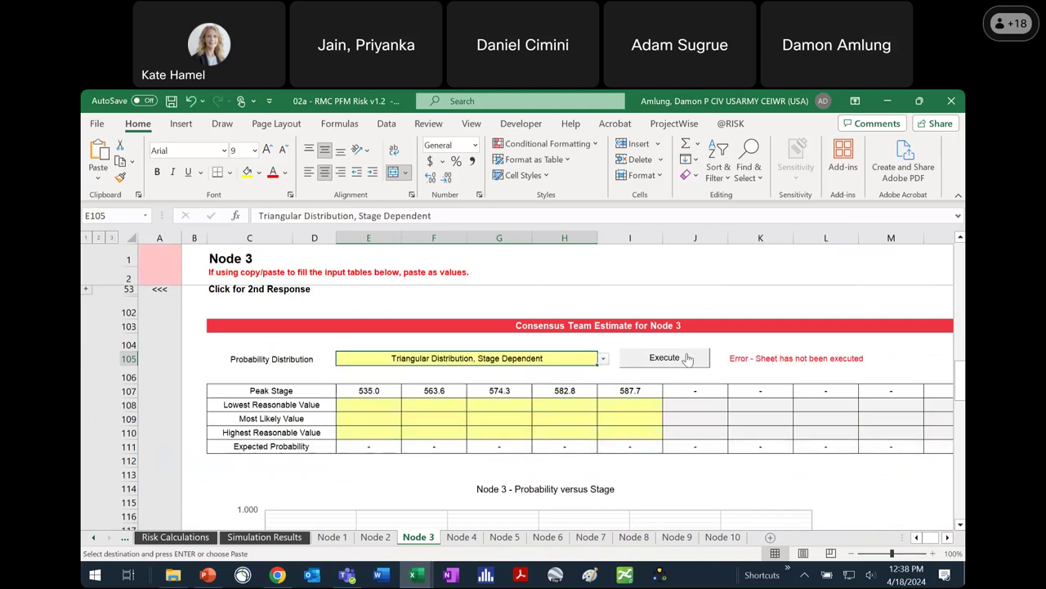
left_click(685, 356)
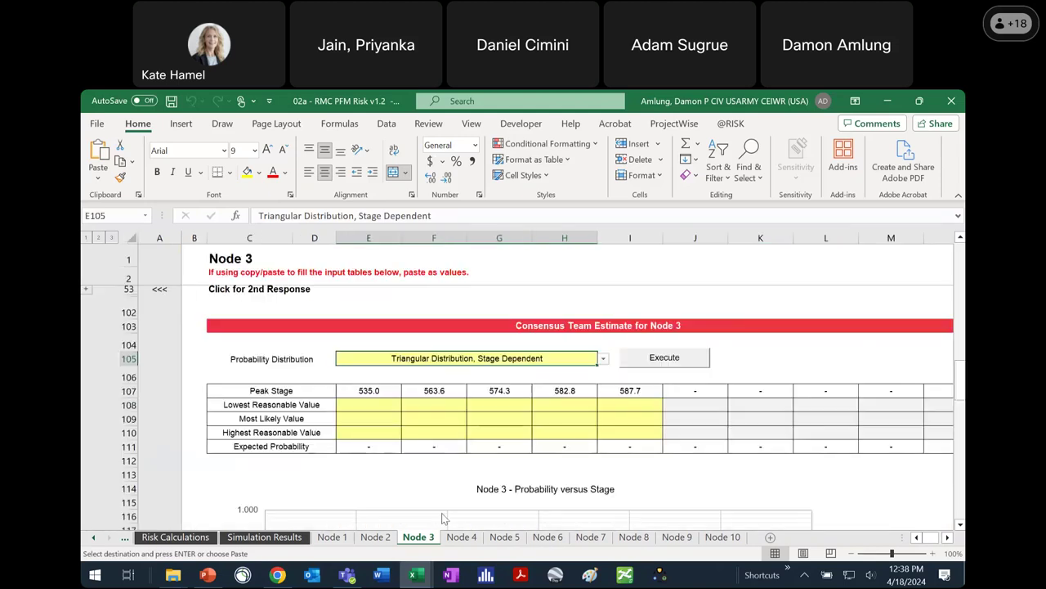
Step: Copy the Node 3 estimates D120:H122 from Homework 5 into Node 3's consensus table at E108 as values
mouse_move(414, 575)
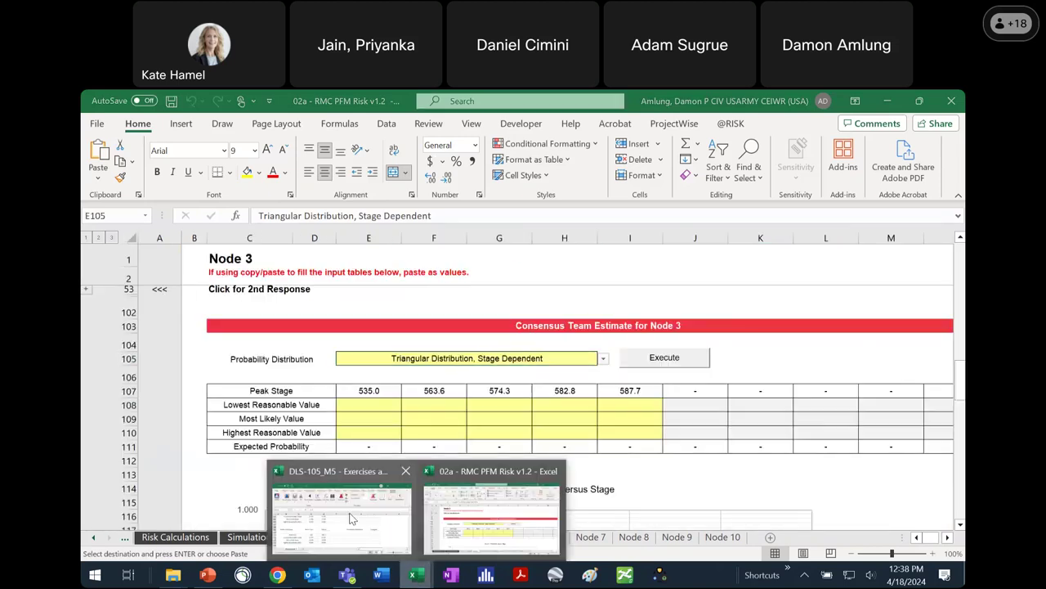
left_click(352, 518)
left_click_drag(380, 398, 597, 417)
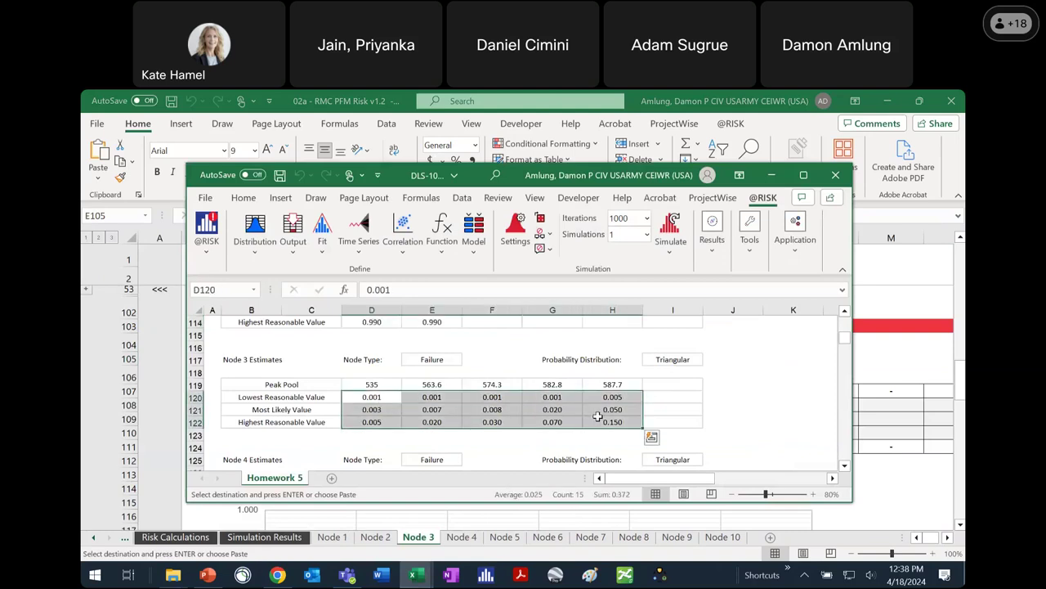
left_click(899, 407)
left_click(371, 402)
left_click(98, 178)
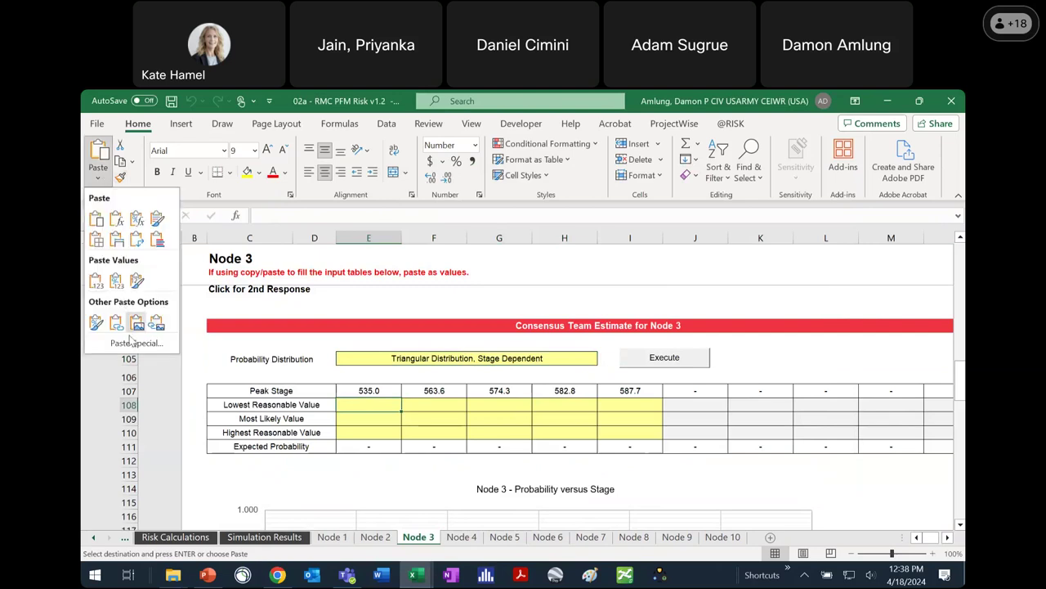
left_click(95, 281)
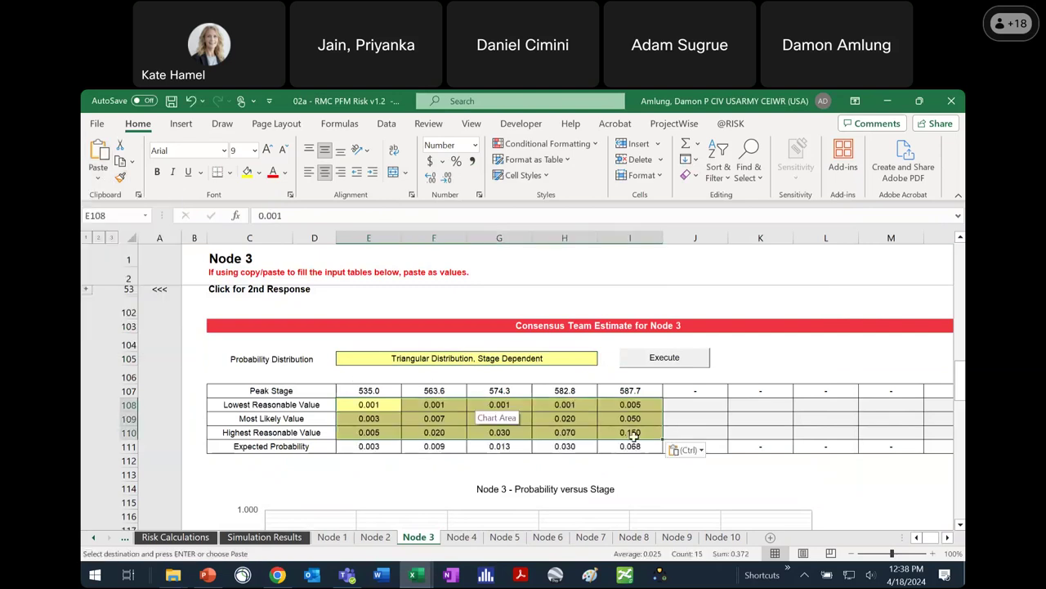
left_click(788, 431)
Step: Examine Node 3's probability density function at Peak Stage Elevations 563.6, 582.8 and 587.7
scroll(799, 439, "down", 14)
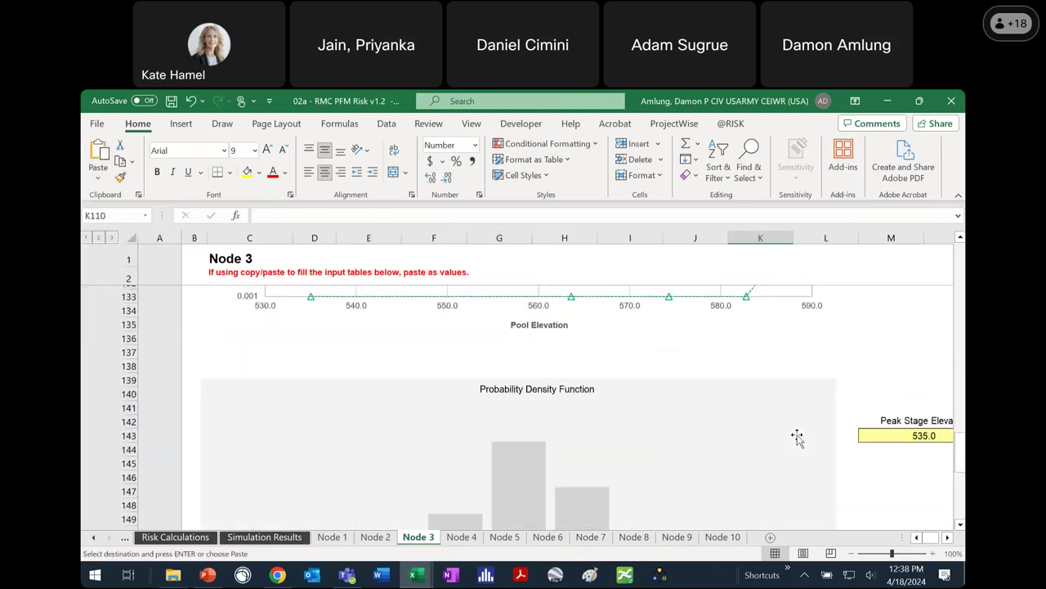
scroll(797, 438, "up", 3)
left_click(926, 385)
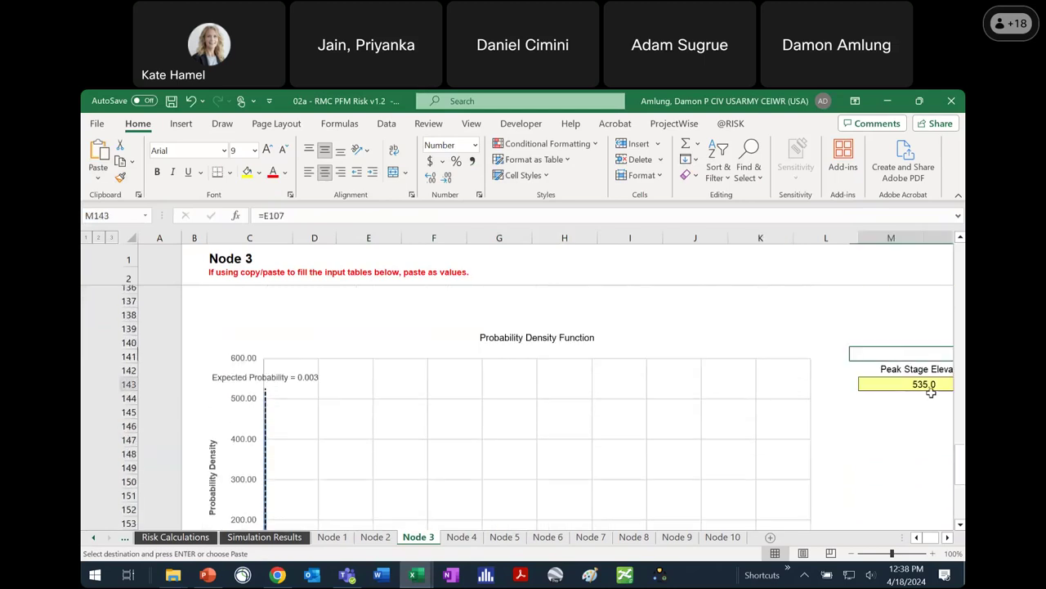
left_click(851, 554)
left_click(851, 554)
scroll(835, 399, "down", 1)
scroll(793, 368, "down", 1)
scroll(750, 331, "up", 1)
left_click(815, 318)
left_click(779, 340)
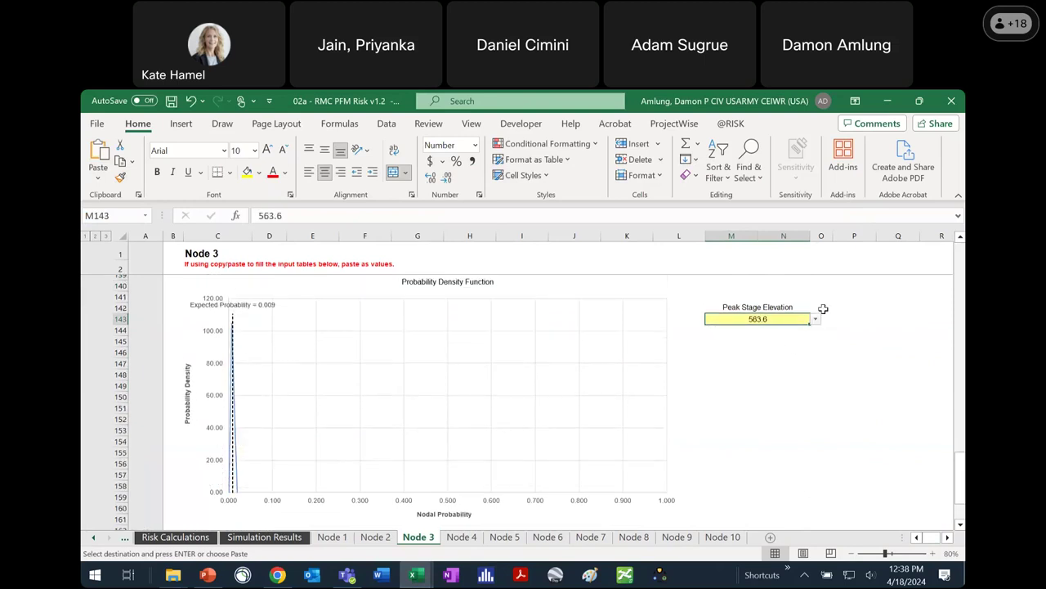
left_click(815, 318)
left_click(786, 349)
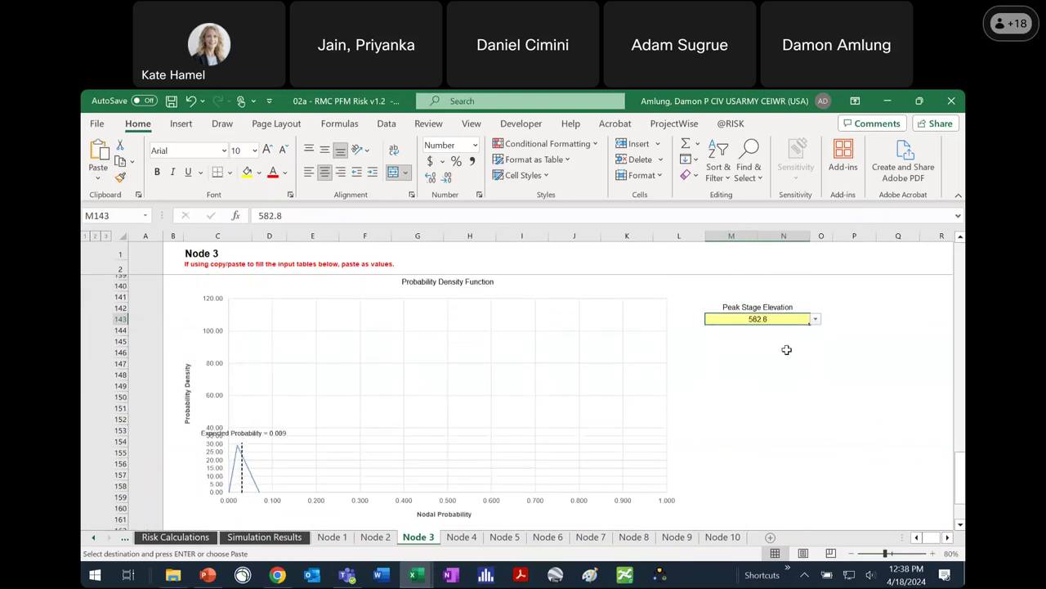
left_click(815, 319)
left_click(793, 344)
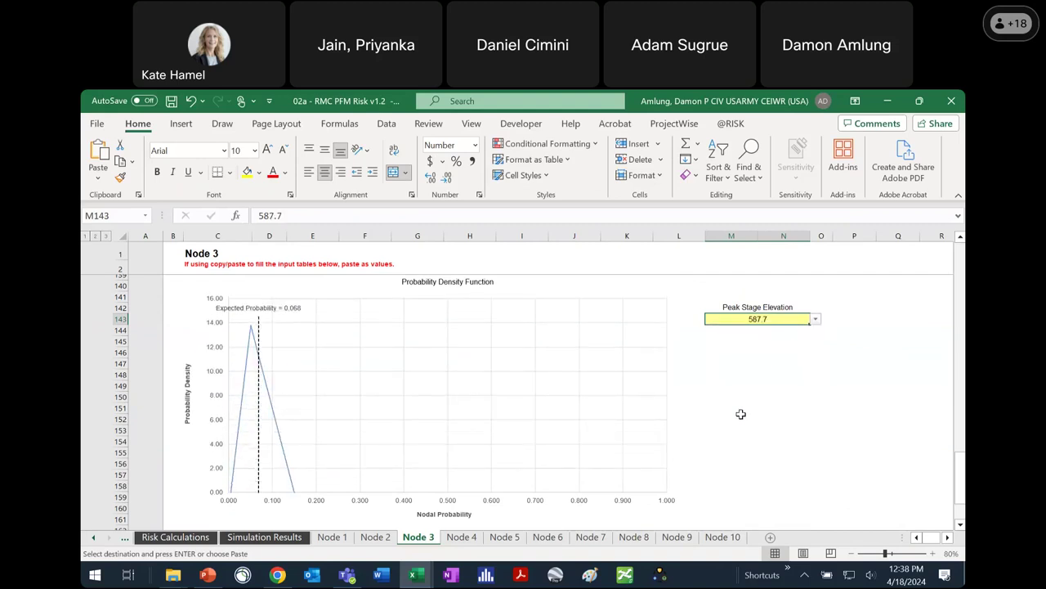
Step: Check the Node 4 estimates in Homework 5 and fill Node 4's Peak Stage row with 535.0, 563.6, 574.3, 582.8 and 587.7
left_click(463, 537)
mouse_move(415, 575)
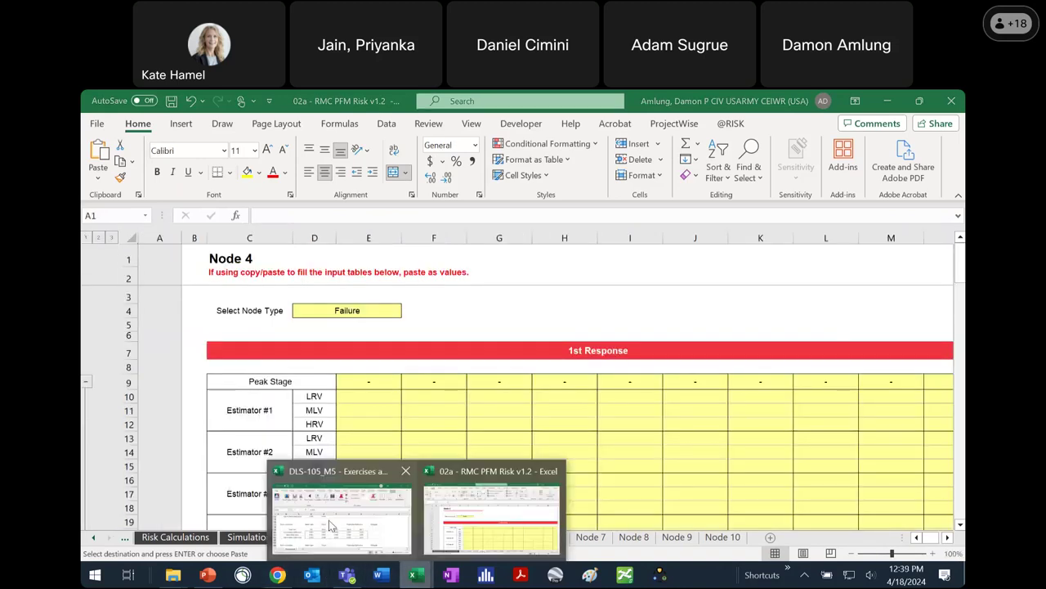
left_click(331, 524)
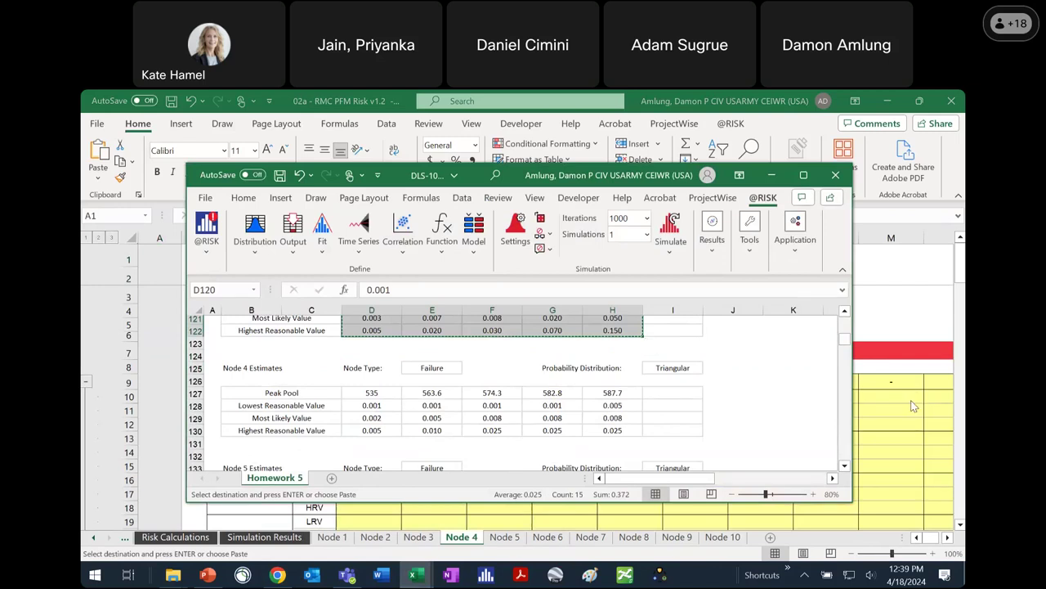
left_click(412, 385)
key("ctrl+v")
Step: Set Node 4's consensus probability distribution to Triangular Distribution, Stage Dependent, and execute it
scroll(493, 405, "down", 1)
scroll(493, 405, "down", 15)
left_click(582, 418)
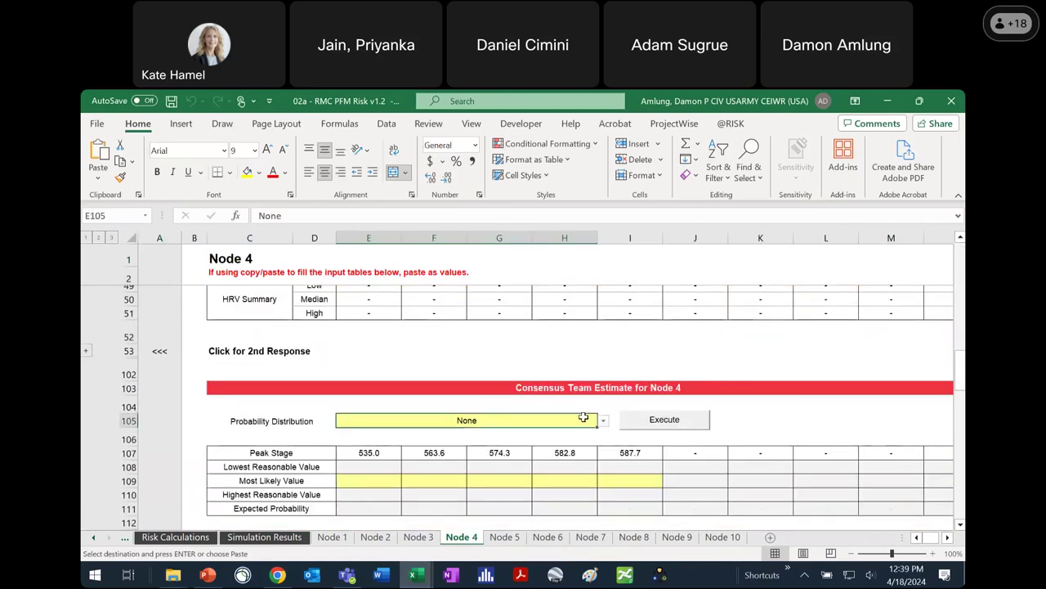
left_click(604, 422)
left_click(546, 446)
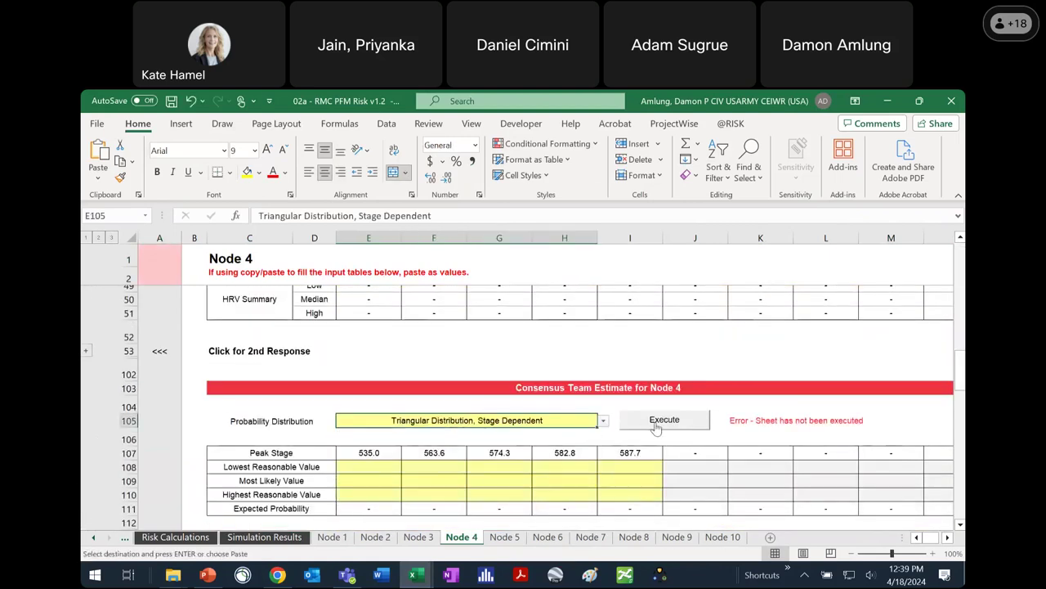
left_click(660, 421)
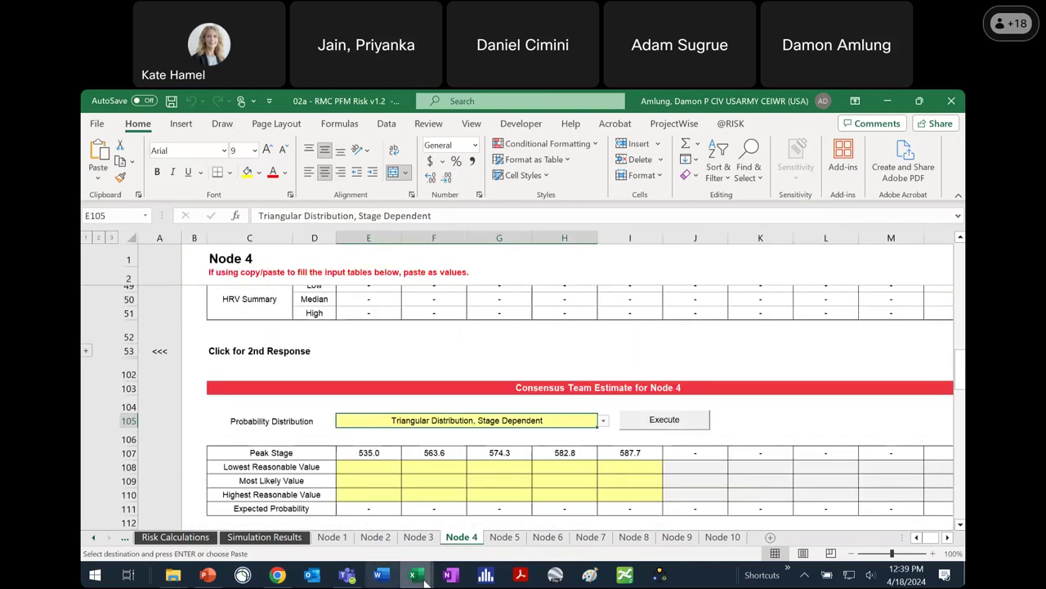
Step: Copy the Node 4 estimates D128:H130 from Homework 5 into Node 4's consensus table at E108 as values
mouse_move(422, 578)
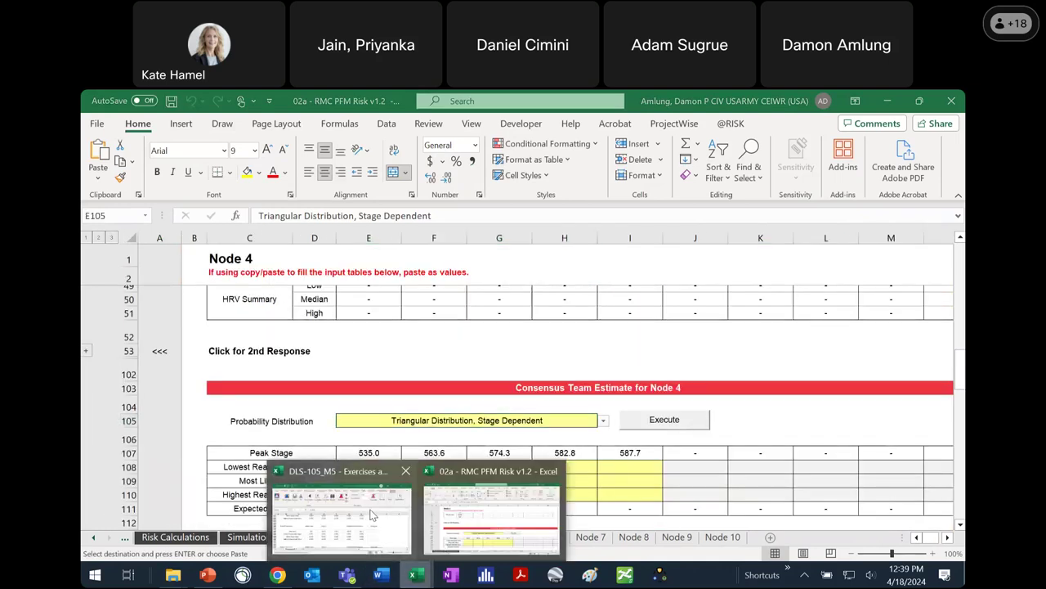
left_click(372, 515)
left_click_drag(385, 406, 620, 433)
key("ctrl+c")
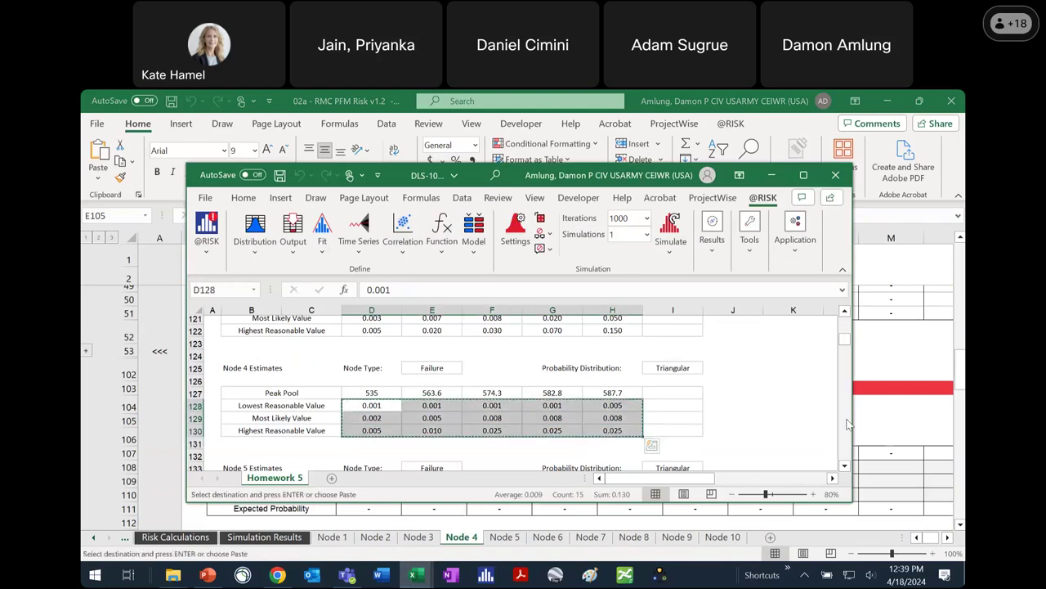
key("alt+Tab")
left_click(419, 466)
left_click(382, 471)
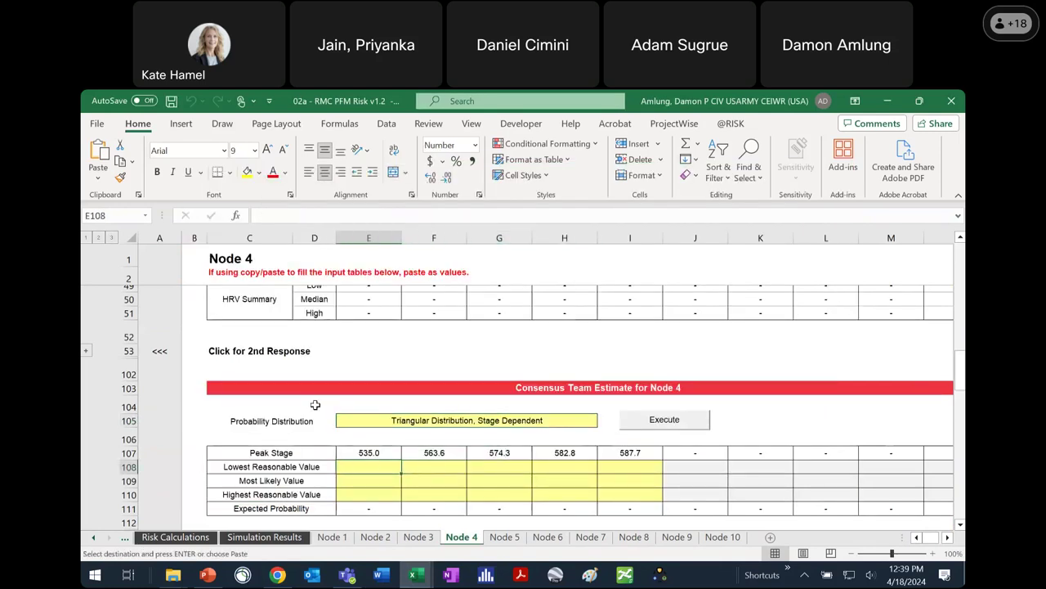
left_click(98, 178)
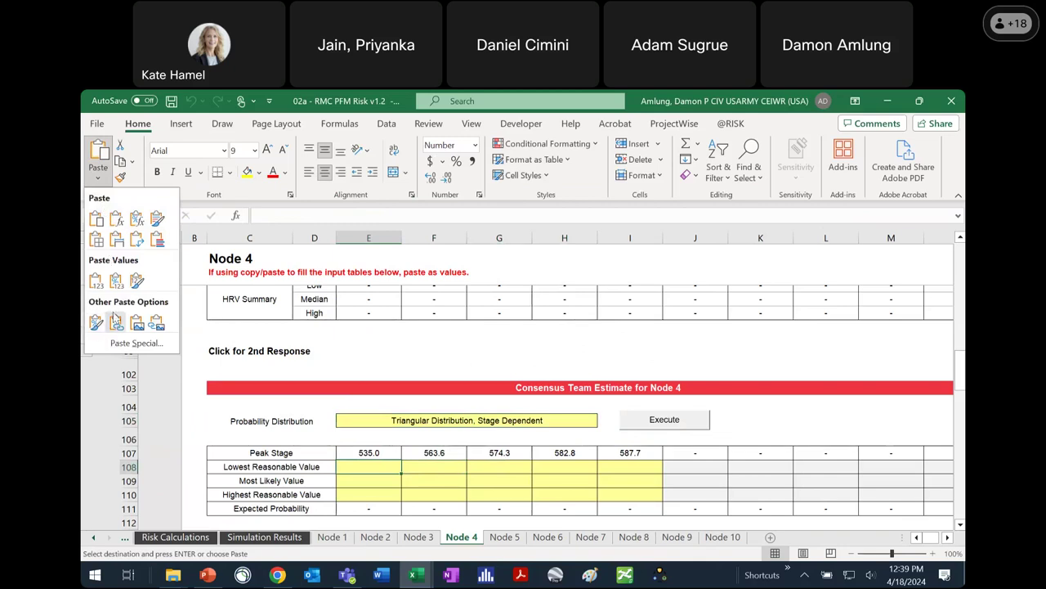
left_click(96, 280)
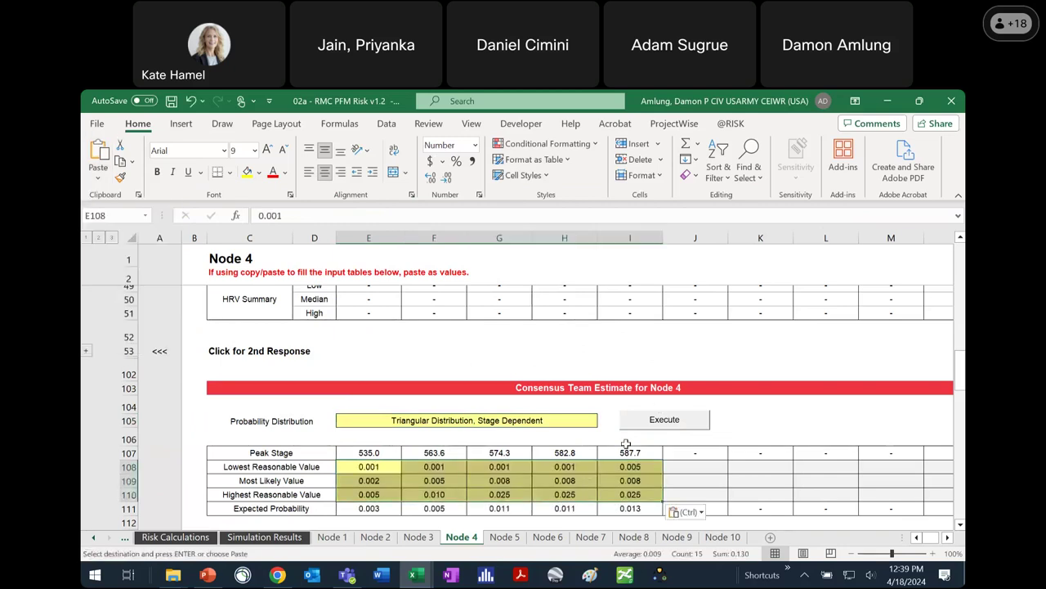
Step: Set Node 5's first peak stage to 535.0, following the Node 5 estimates in Homework 5
left_click(512, 540)
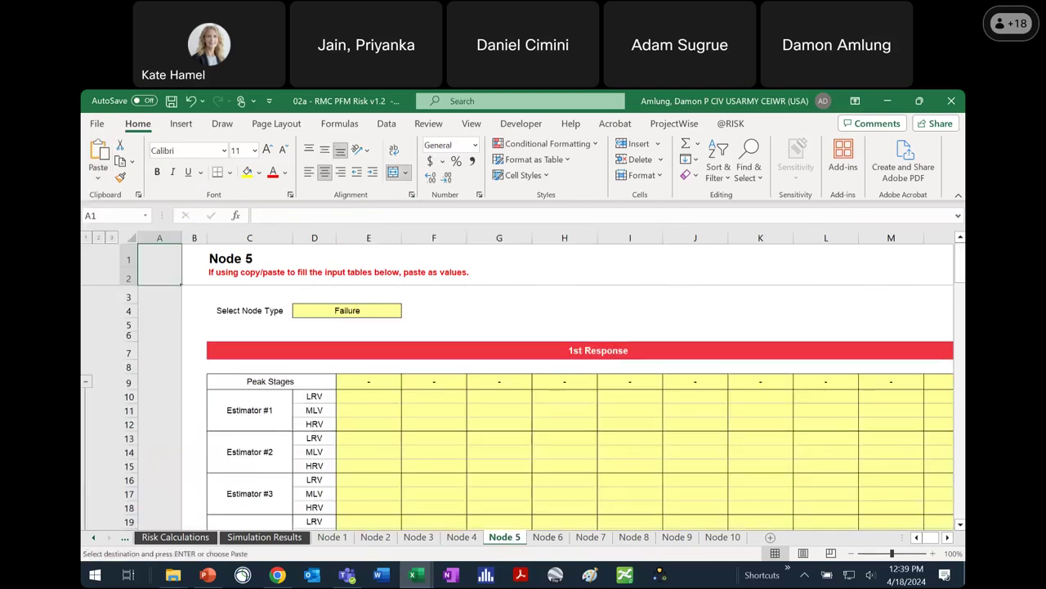
mouse_move(412, 575)
left_click(376, 511)
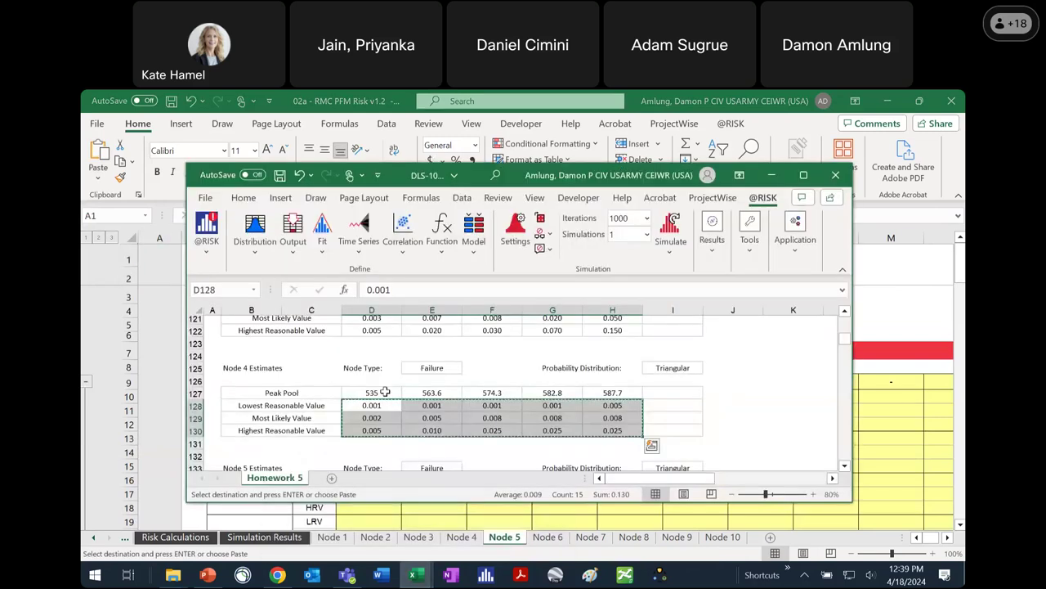
scroll(384, 392, "down", 3)
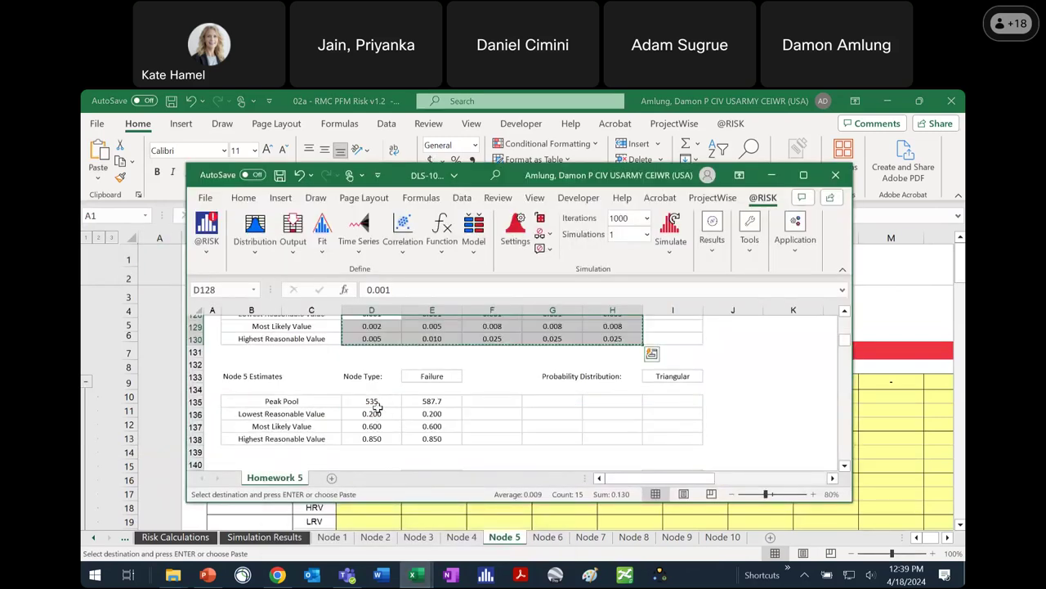
left_click(885, 432)
left_click(396, 382)
left_click(407, 382)
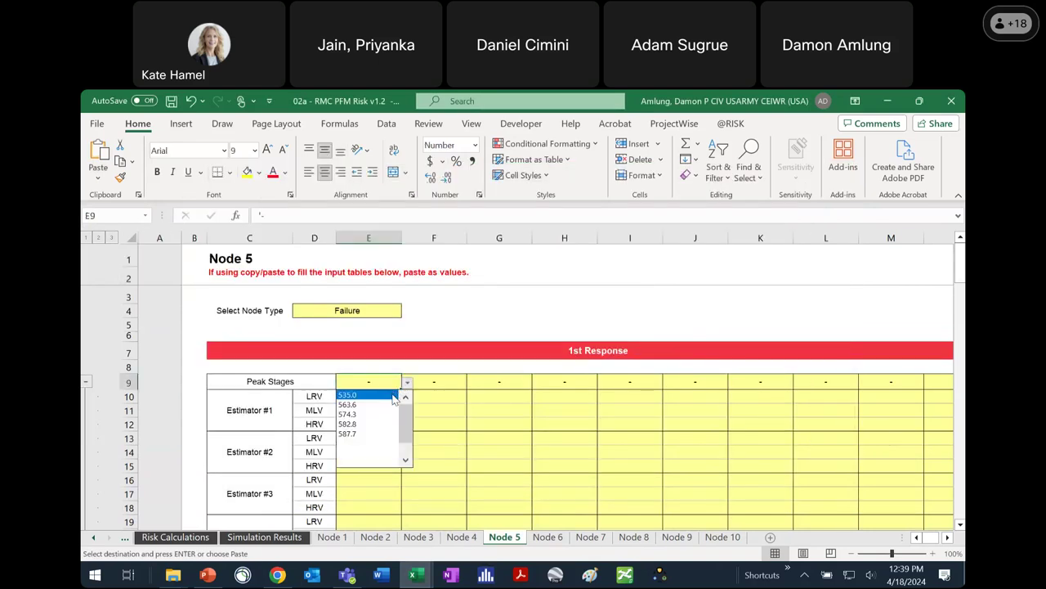
Step: Set the first two peak stages of Node 5 to 535.0 and 587.7
left_click(392, 395)
left_click(461, 385)
left_click(473, 382)
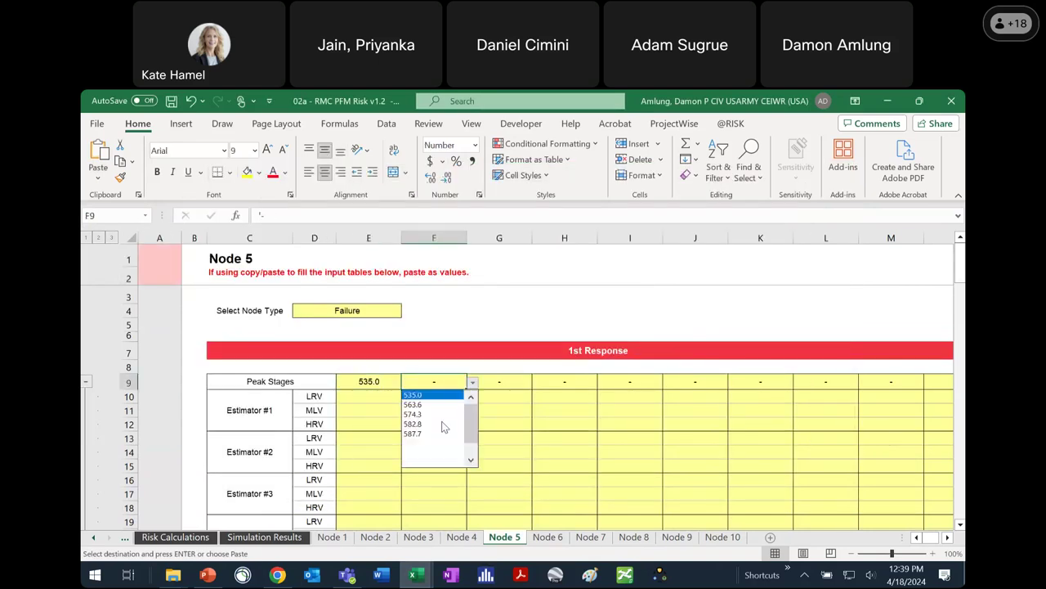
left_click(442, 433)
left_click(495, 422)
Step: Set the Node 5 consensus probability distribution to Triangular Distribution, Stage Independent and execute the sheet
scroll(477, 446, "down", 4)
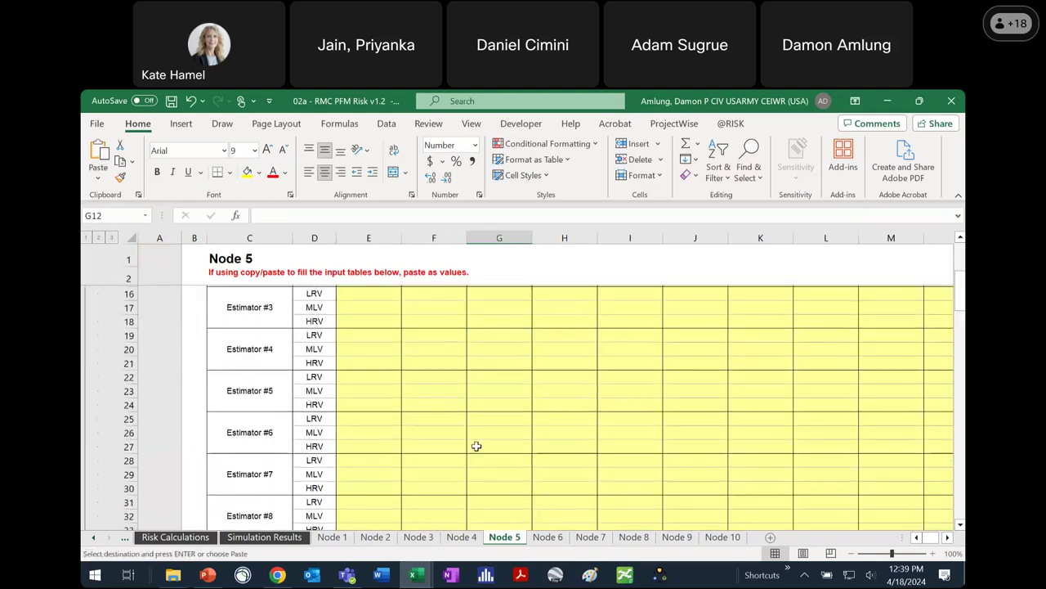
scroll(476, 445, "down", 10)
left_click(471, 469)
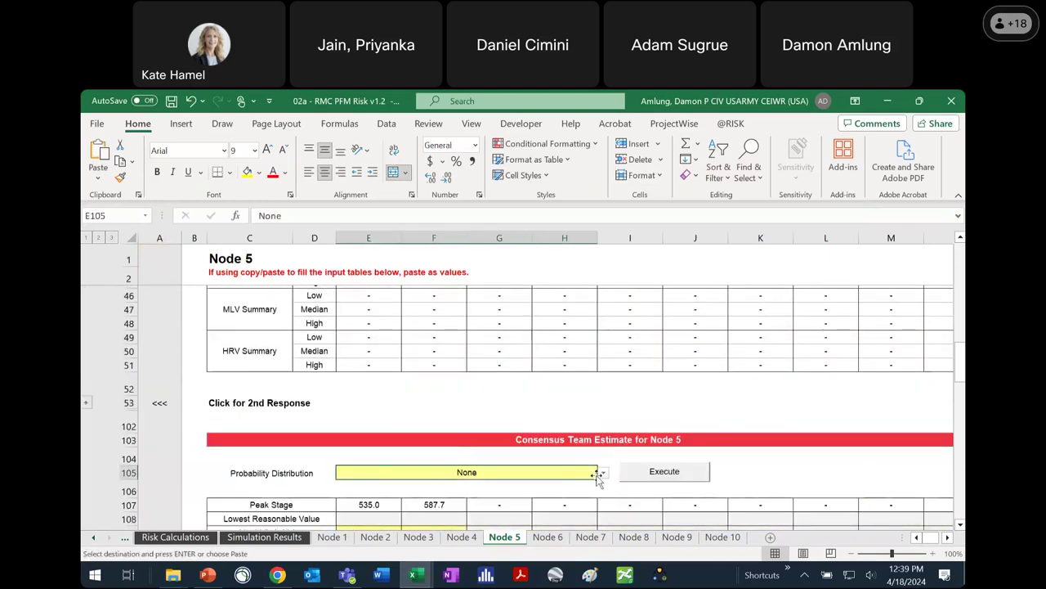
left_click(601, 474)
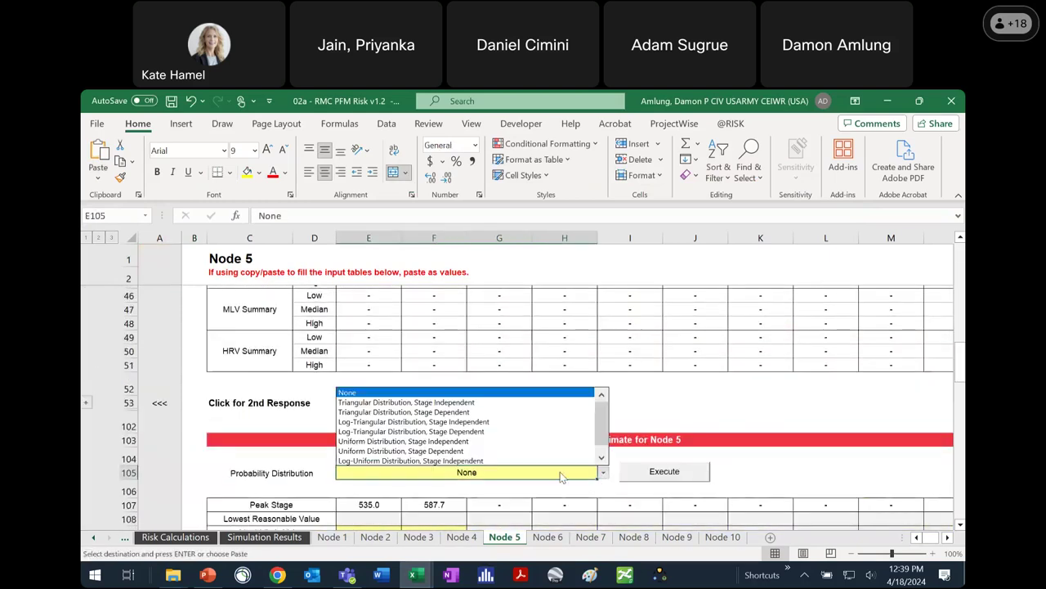
left_click(524, 405)
left_click(655, 473)
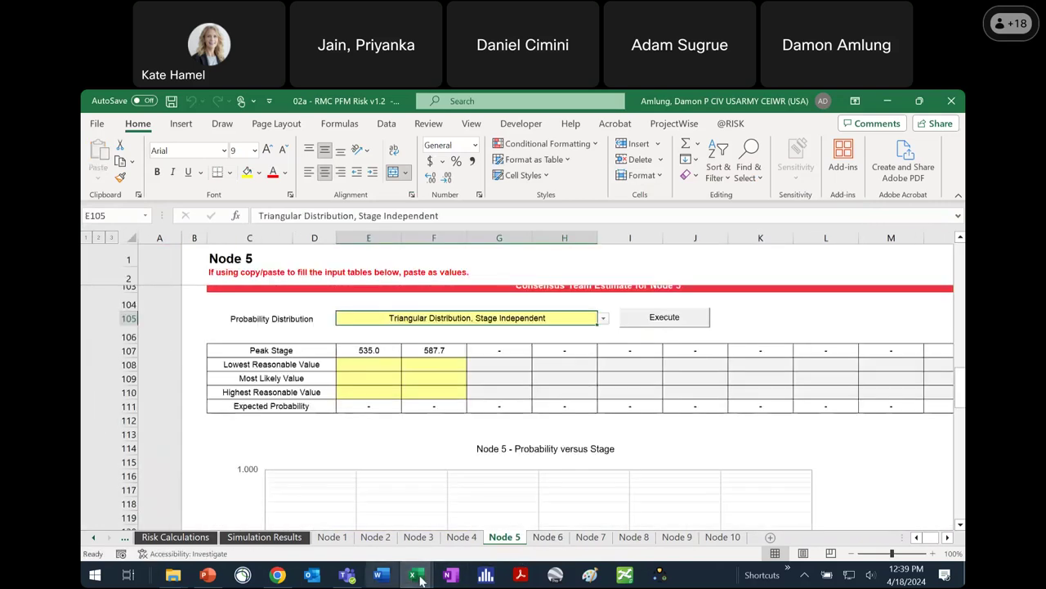
Step: Copy the Node 5 estimates (0.200, 0.600, 0.850 for both stages) from the homework workbook and paste them as values into the consensus table
mouse_move(419, 577)
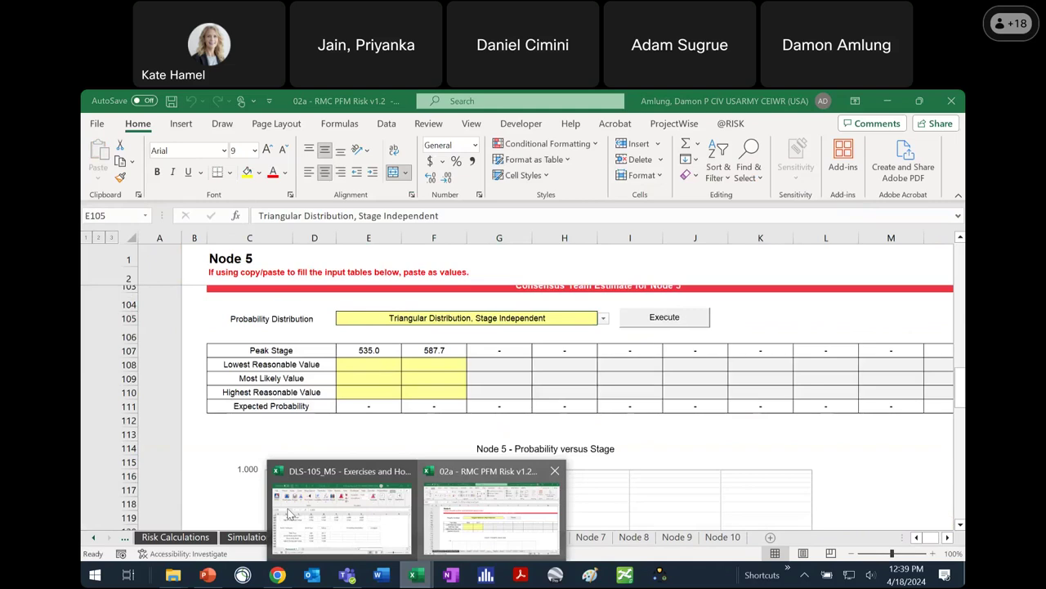
left_click(289, 513)
key("ctrl+c")
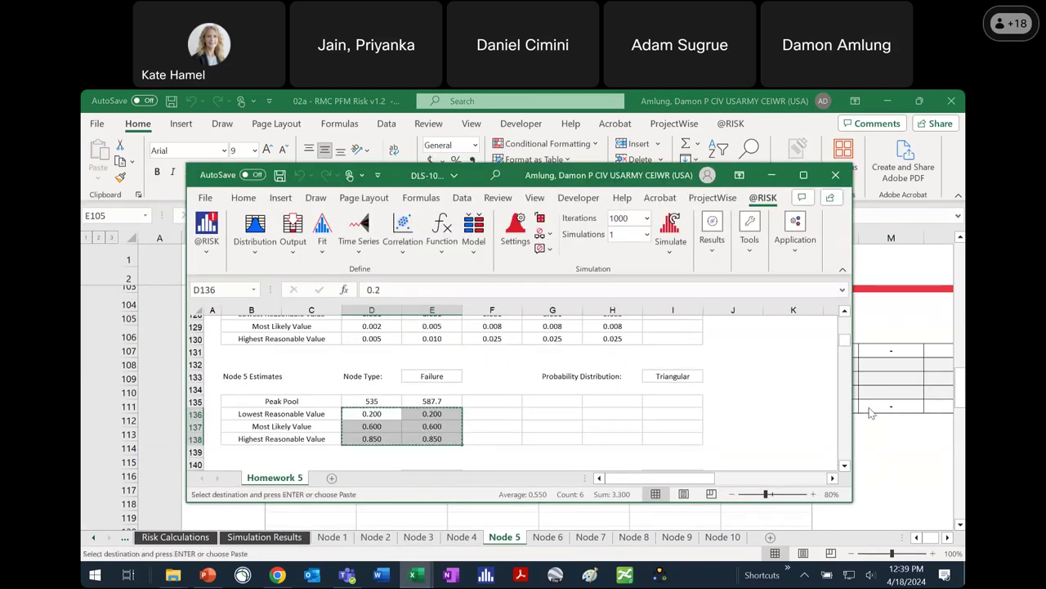
key("alt+Tab")
left_click(368, 364)
left_click(98, 181)
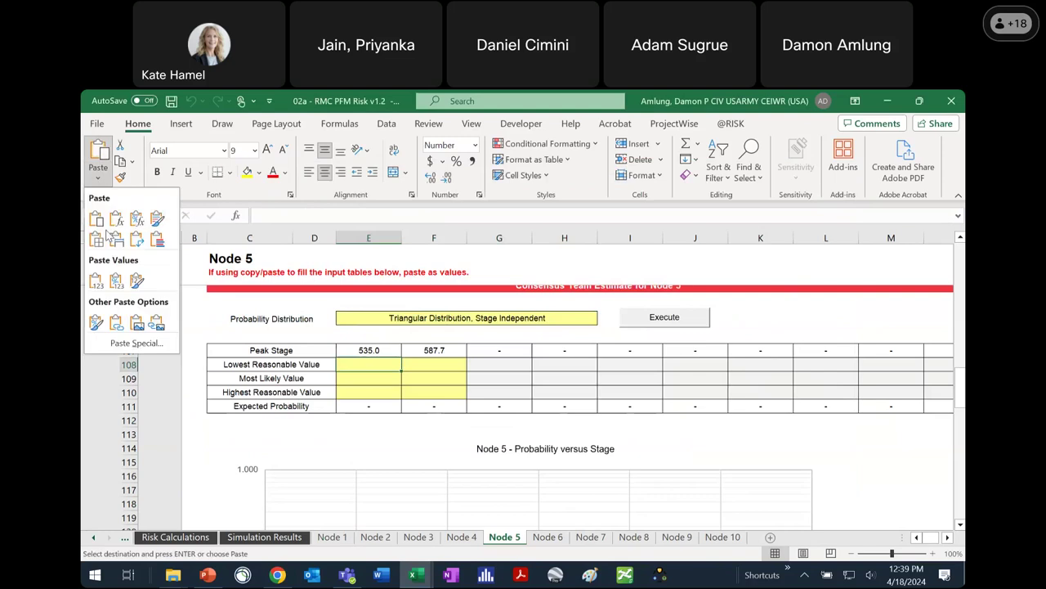
left_click(96, 281)
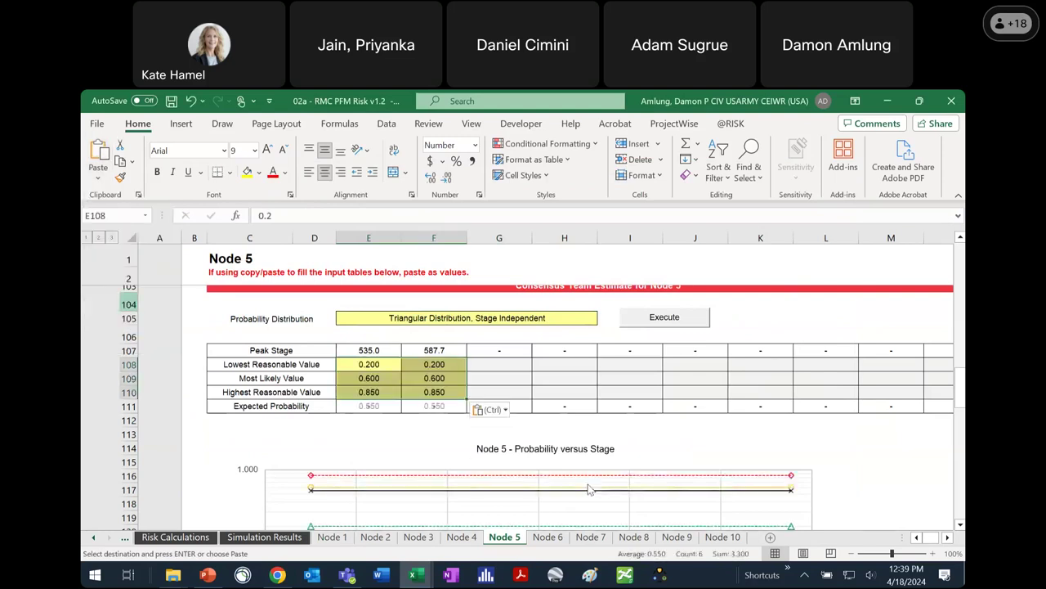
Step: On the Node 6 sheet, set the first two peak stages to 535.0 and 587.7 according to the homework workbook's Node 6 estimates
left_click(550, 537)
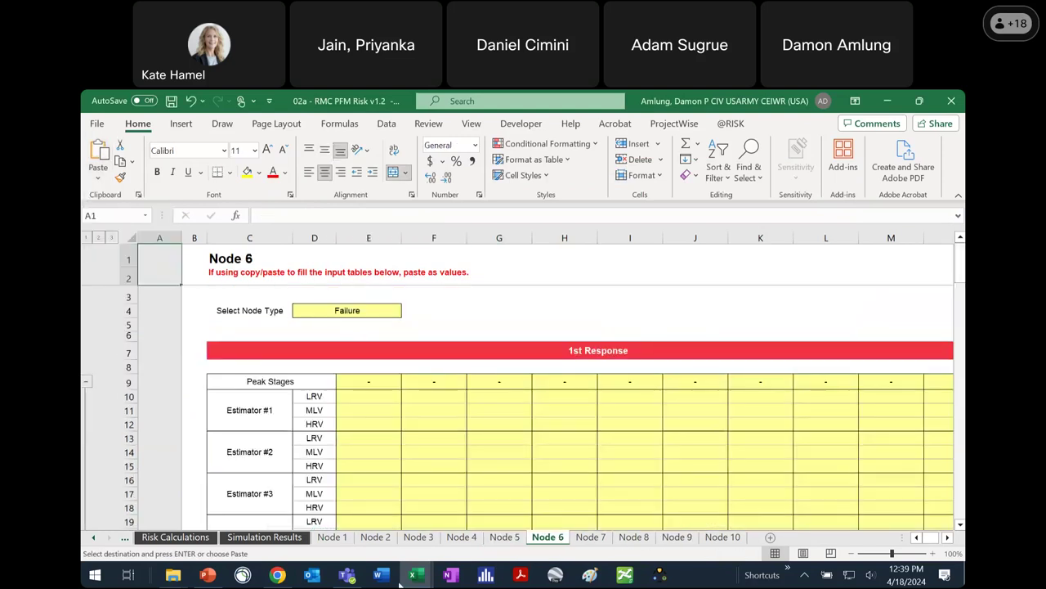
mouse_move(413, 575)
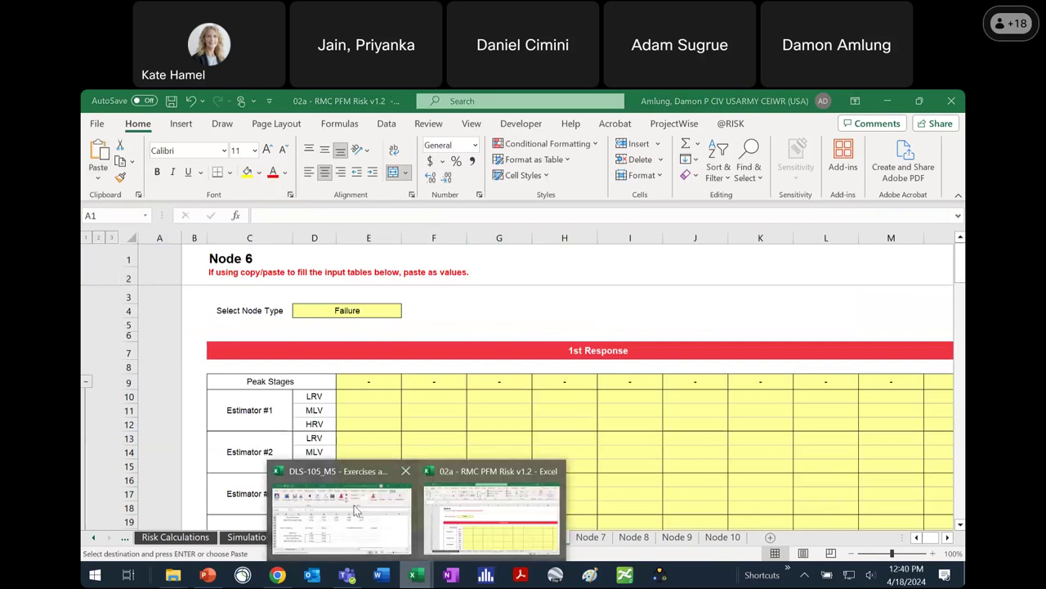
left_click(357, 511)
scroll(368, 384, "down", 1)
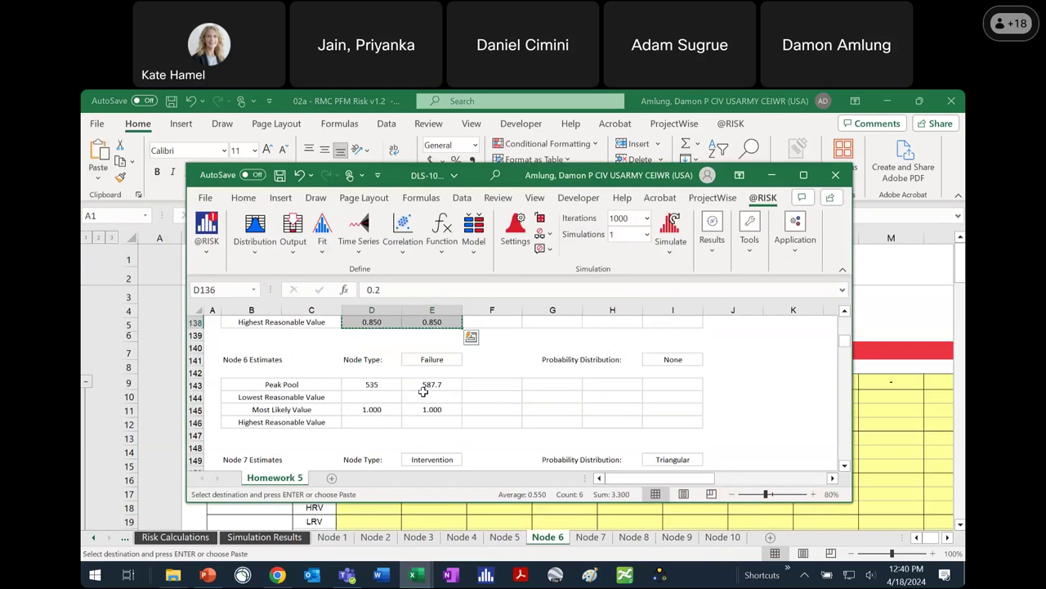
left_click(914, 442)
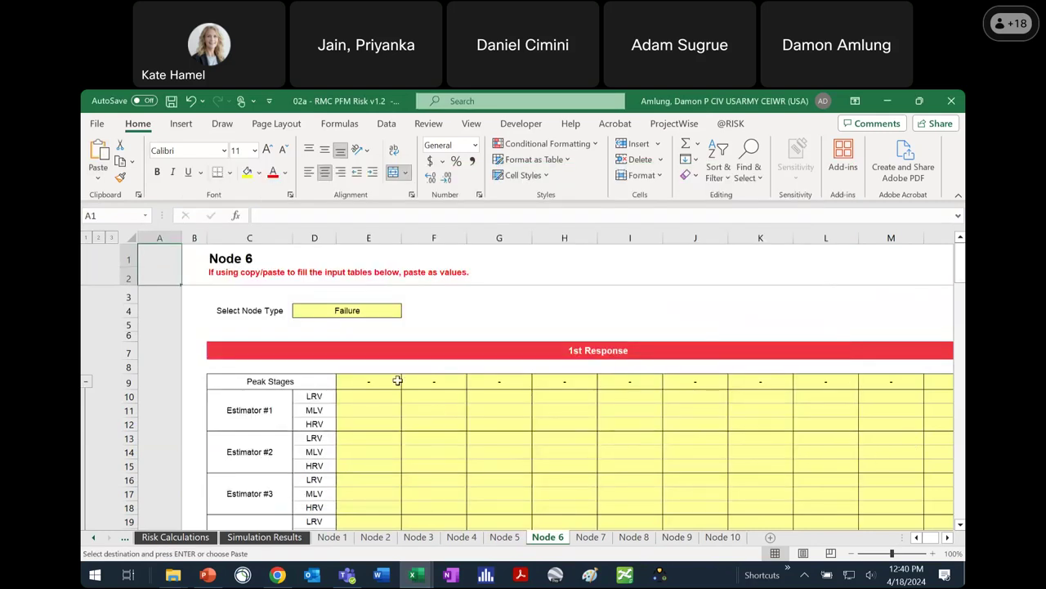
left_click(393, 378)
left_click(407, 381)
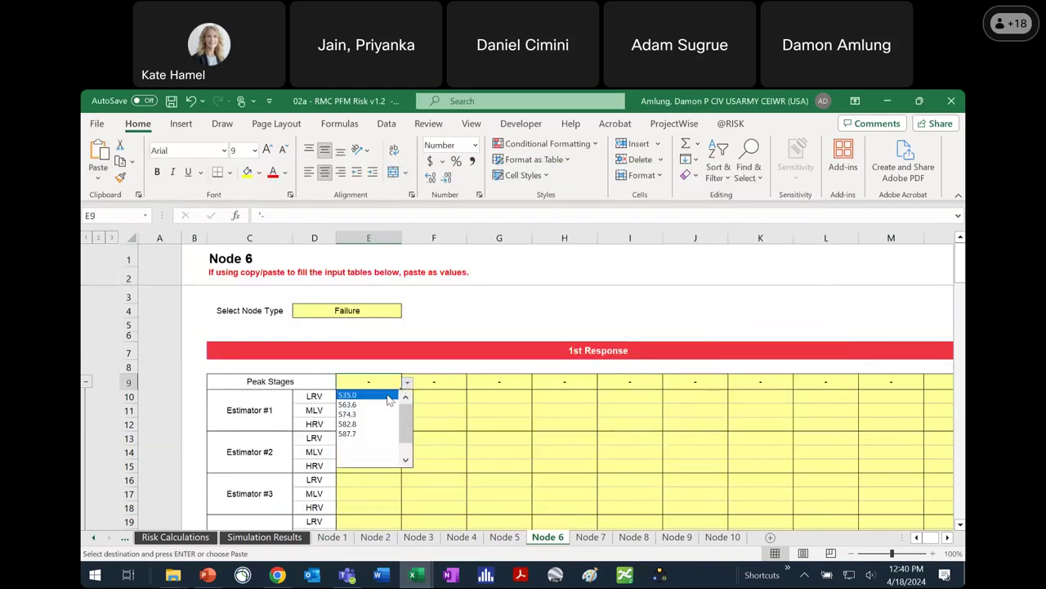
left_click(352, 395)
left_click(460, 381)
left_click(472, 382)
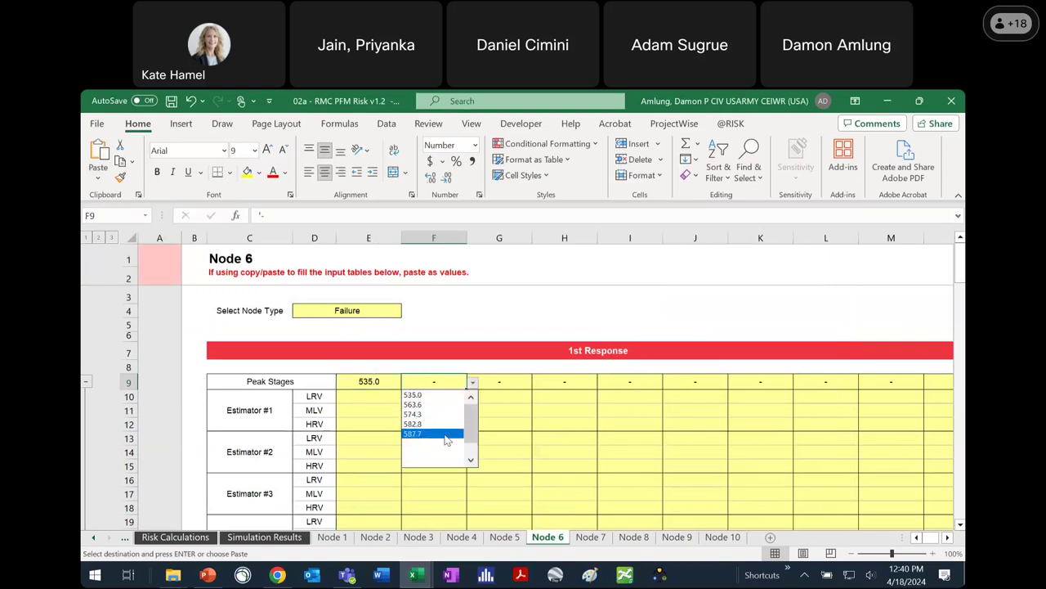
left_click(449, 434)
left_click(515, 422)
Step: Enter 1 as the most likely value for both peak stages in the Node 6 consensus estimate
scroll(518, 439, "down", 1)
scroll(517, 439, "down", 4)
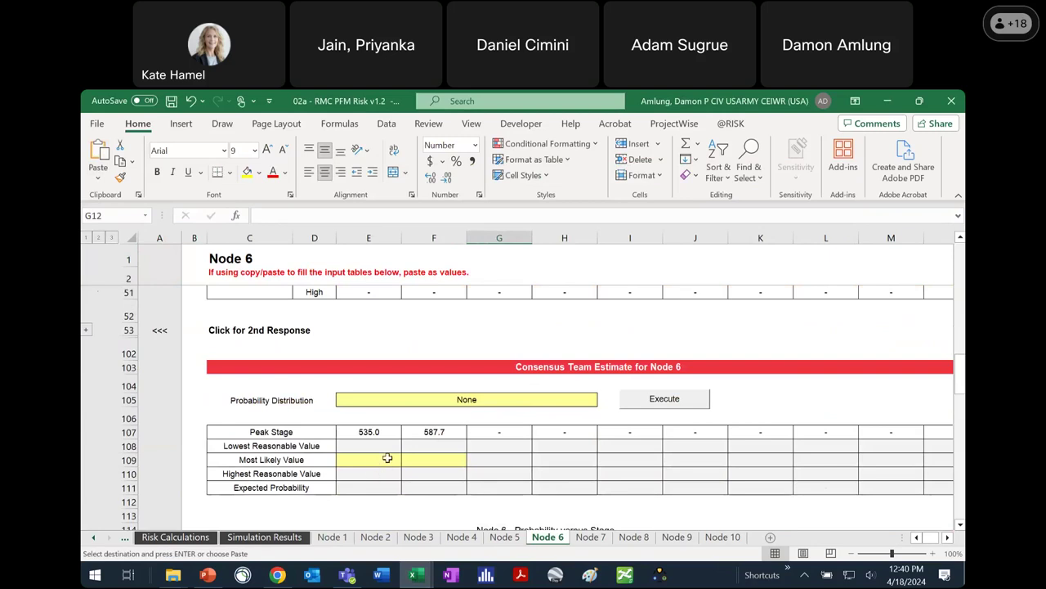
left_click(386, 458)
type("1")
key("Tab")
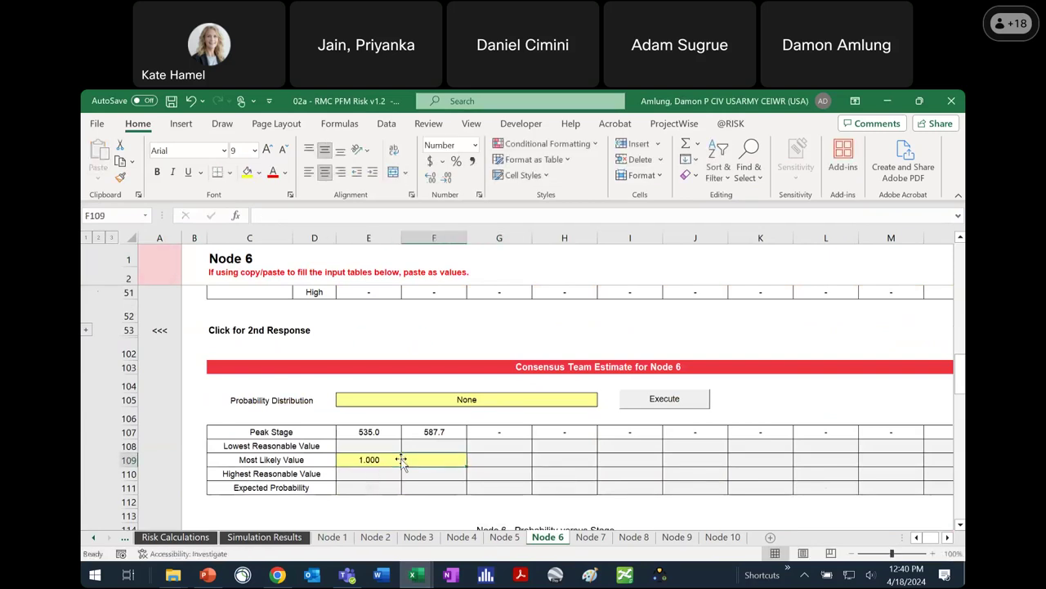
type("1")
key("Tab")
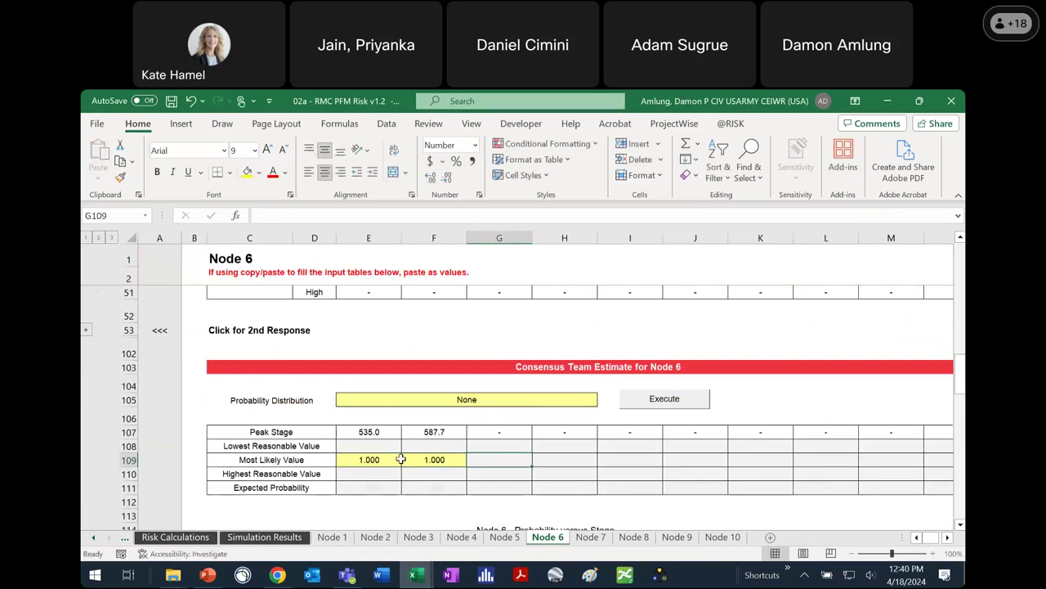
Step: On the Node 7 sheet, set the node type to Intervention, as given in the homework workbook's Node 7 estimates
left_click(591, 538)
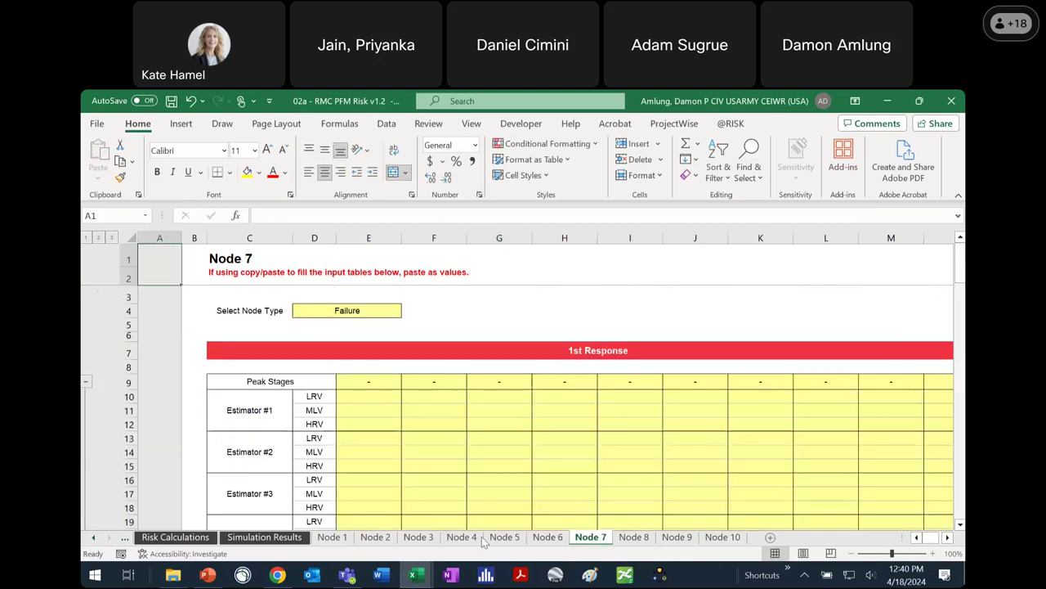
left_click(417, 575)
left_click(366, 521)
scroll(419, 372, "down", 3)
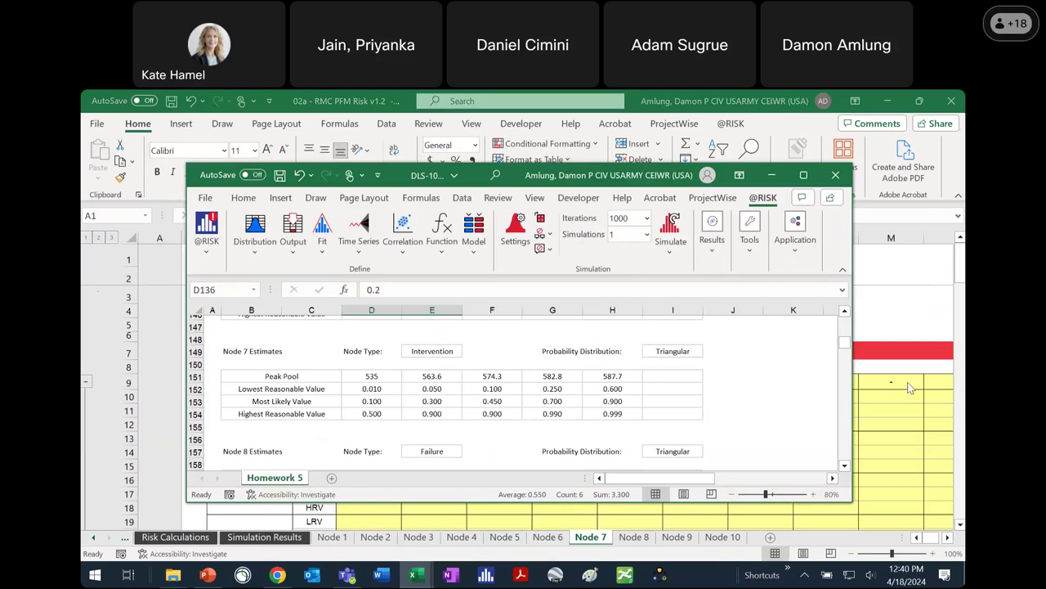
key("alt+Tab")
left_click(338, 309)
left_click(407, 311)
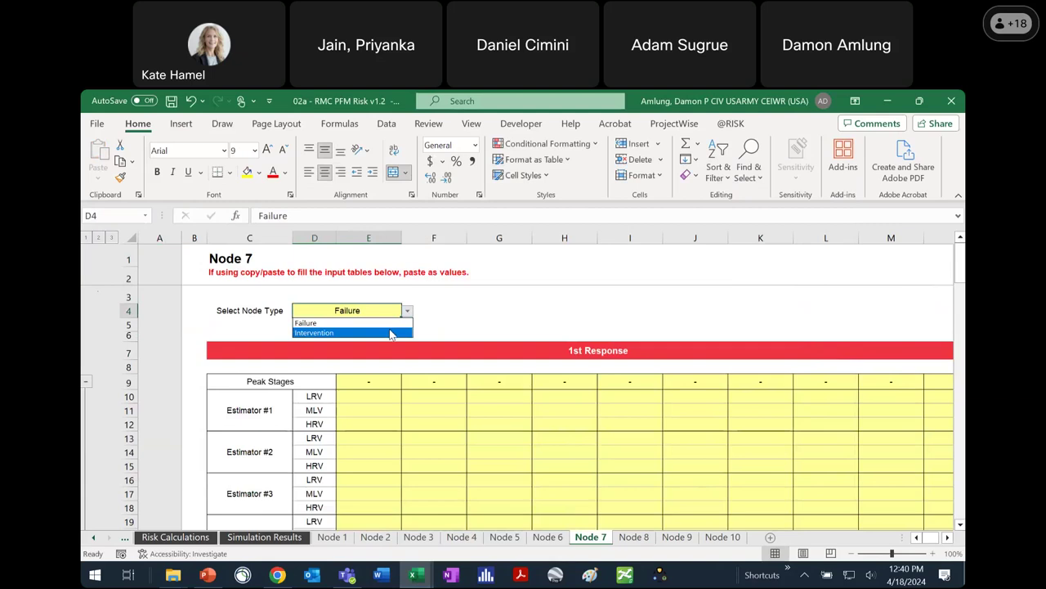
left_click(389, 333)
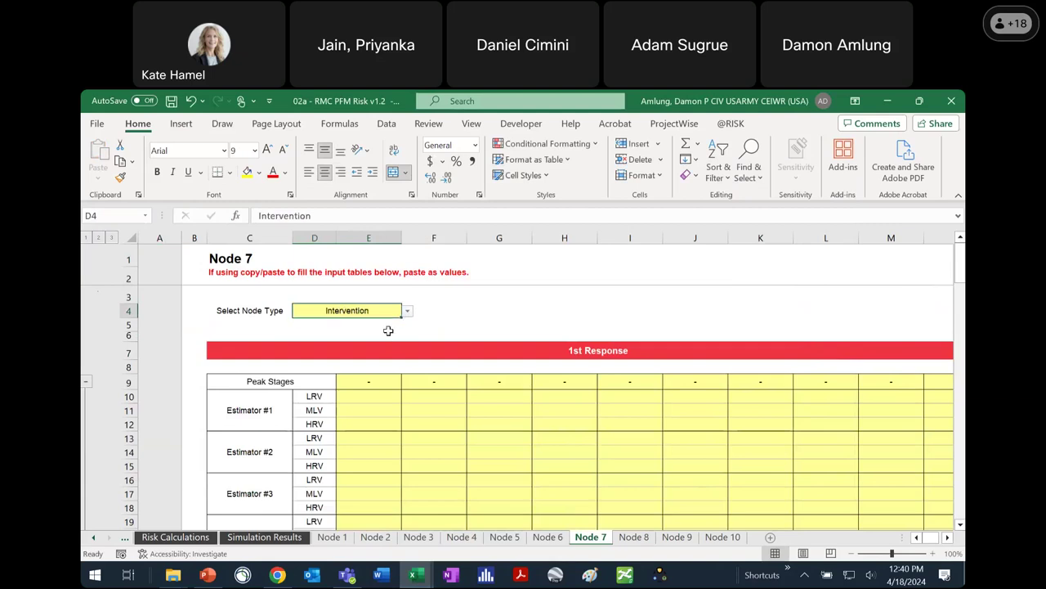
Step: Fill the Node 7 peak stages with 535.0, 563.6, 574.3, 582.8 and 587.7
left_click(420, 421)
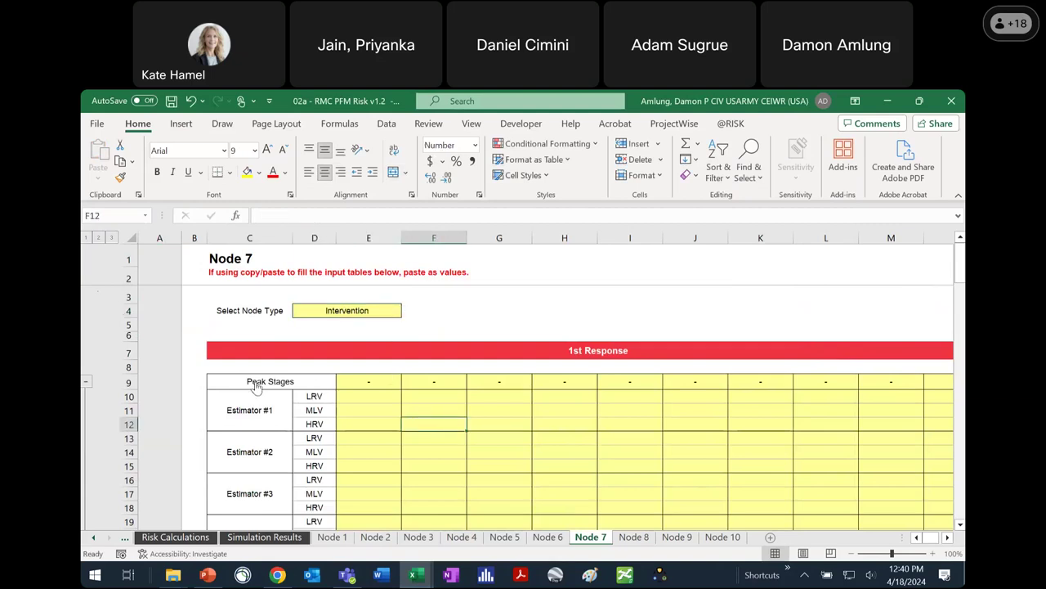
key("Up")
key("Up")
key("Up")
key("Left")
key("ctrl+v")
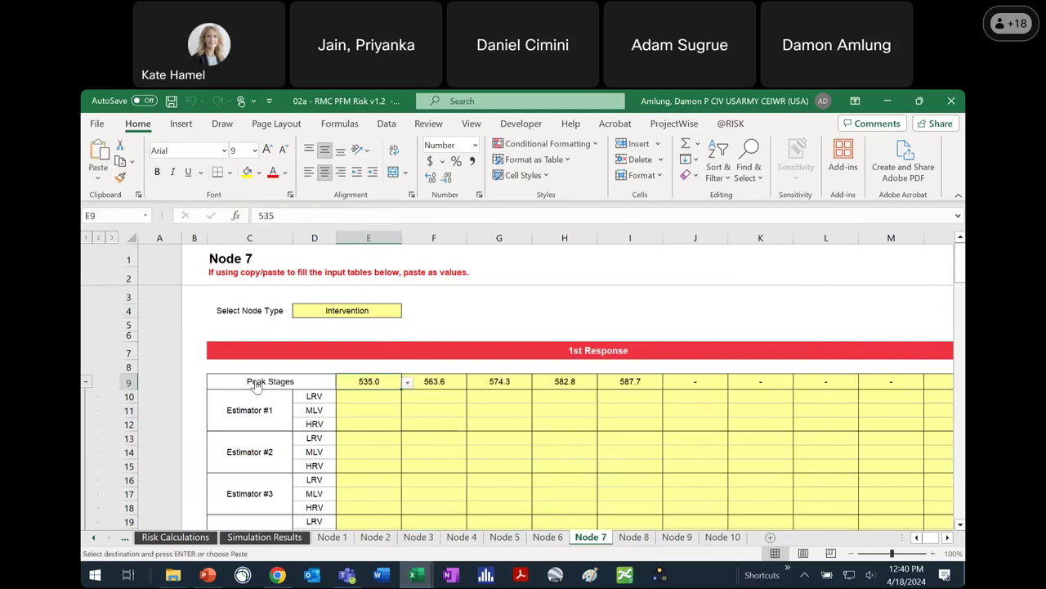
Step: Set the Node 7 consensus probability distribution to Triangular Distribution, Stage Dependent and execute the sheet
scroll(436, 443, "down", 20)
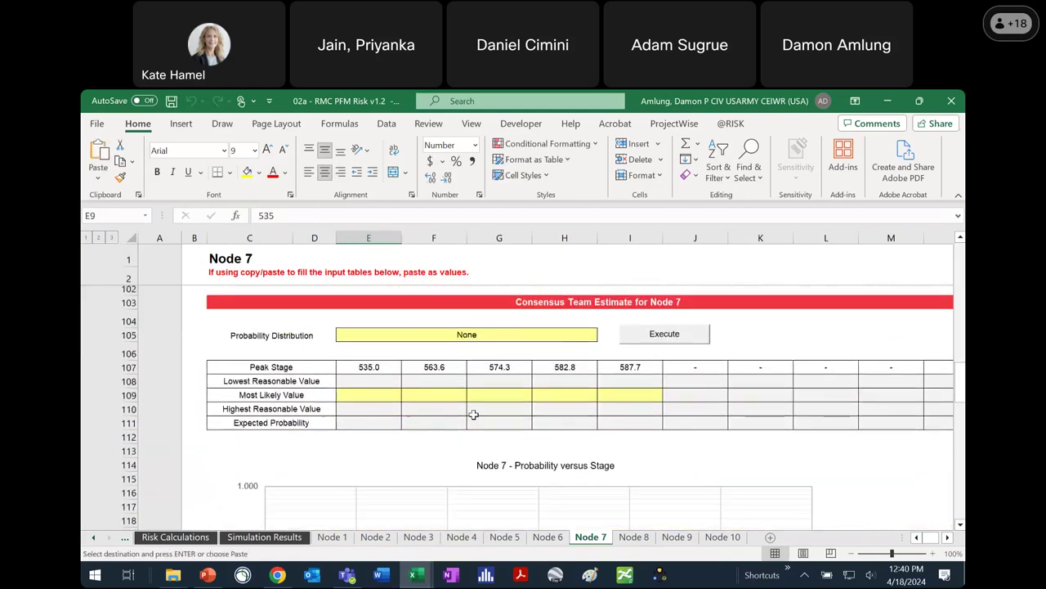
left_click(564, 339)
left_click(602, 334)
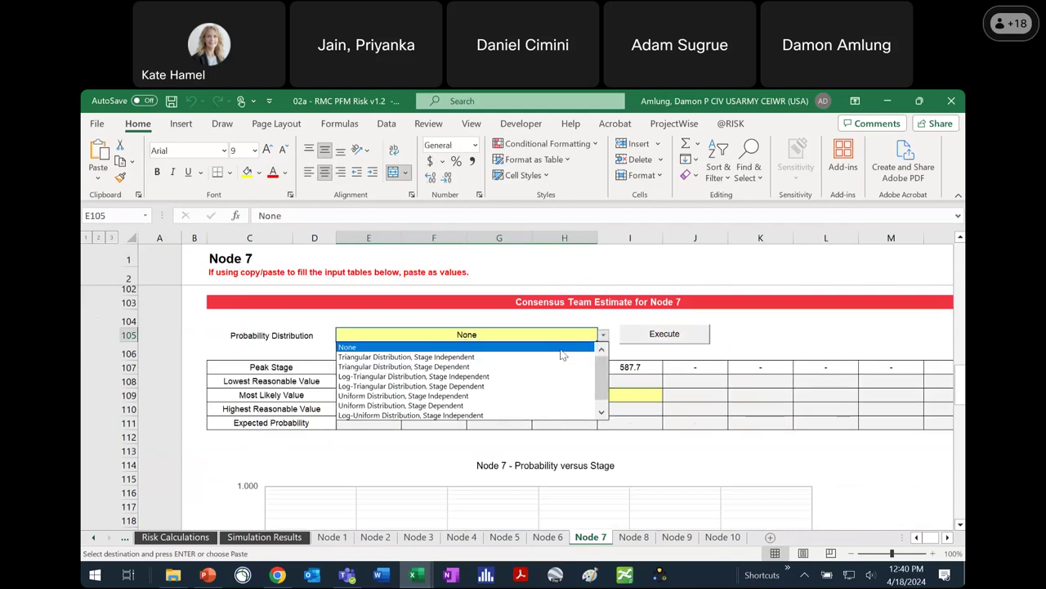
left_click(499, 369)
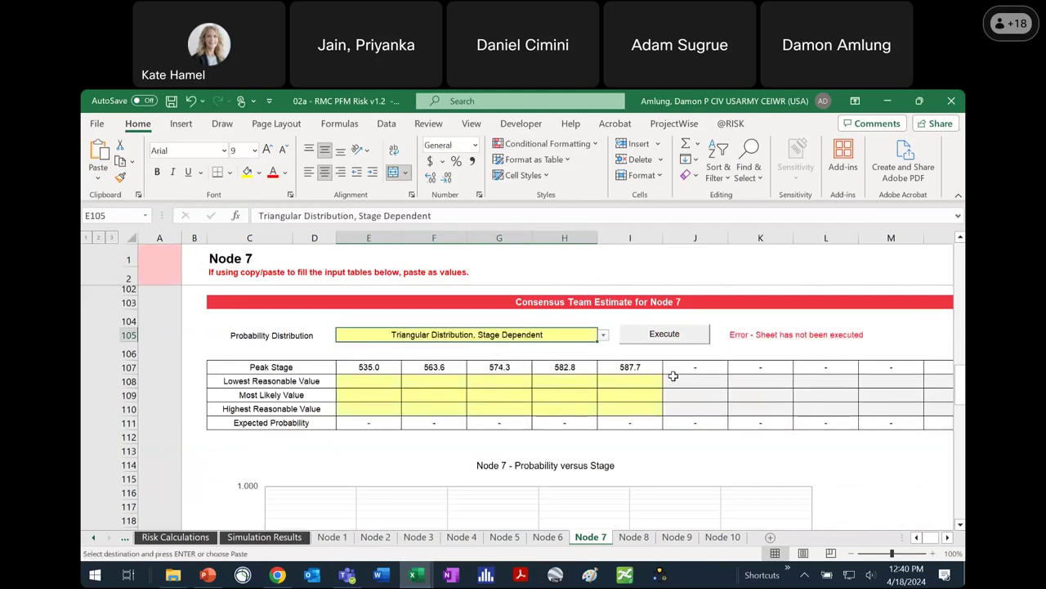
left_click(676, 335)
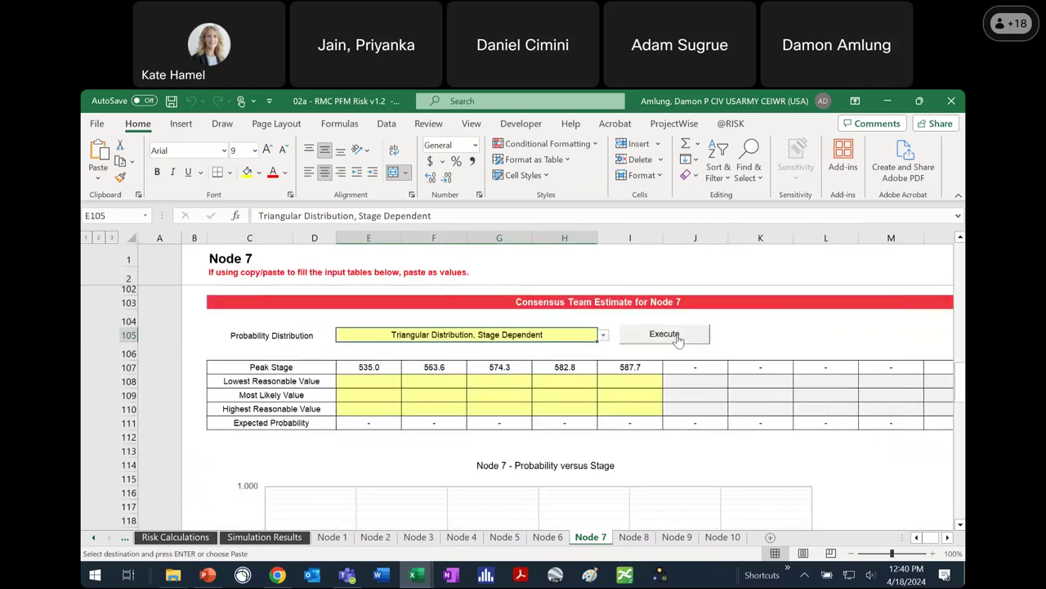
Step: Copy the Node 7 lowest, most likely and highest estimates for all five stages from the homework workbook and paste them as values into the consensus table
mouse_move(414, 574)
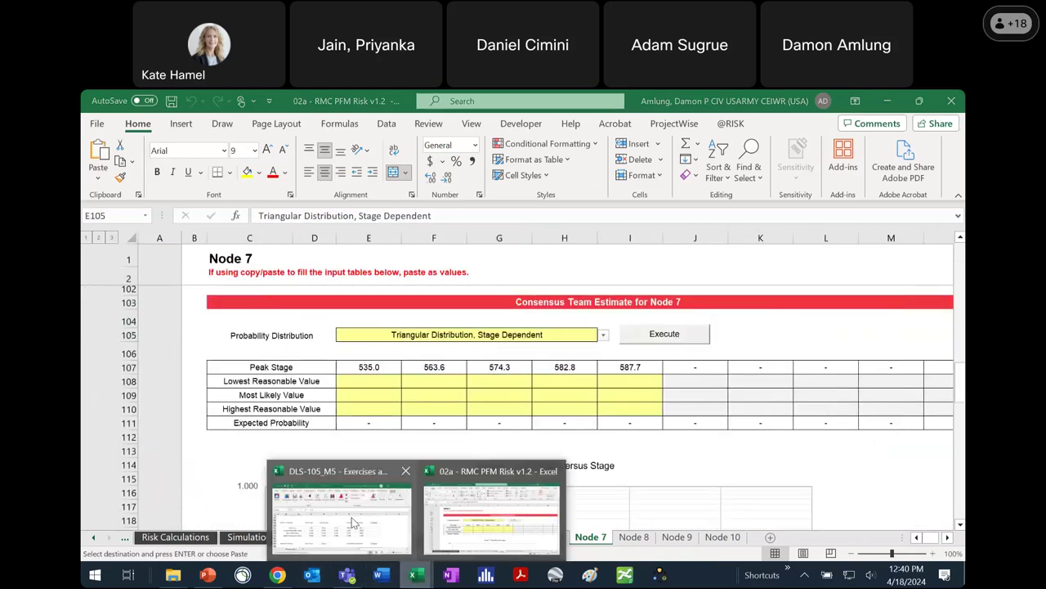
left_click(327, 503)
left_click_drag(372, 389, 610, 415)
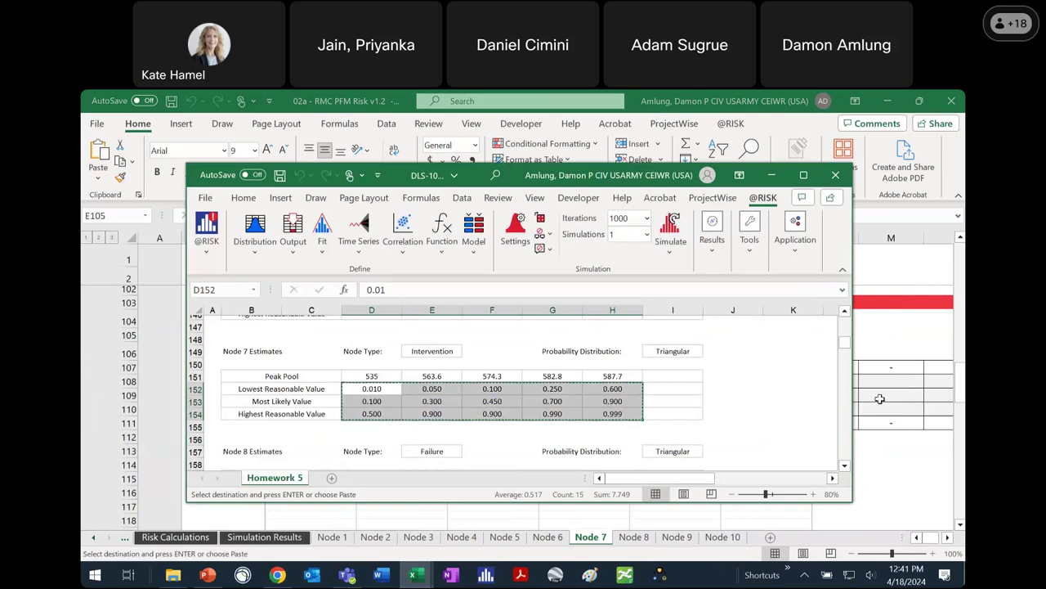
left_click(881, 399)
left_click(373, 382)
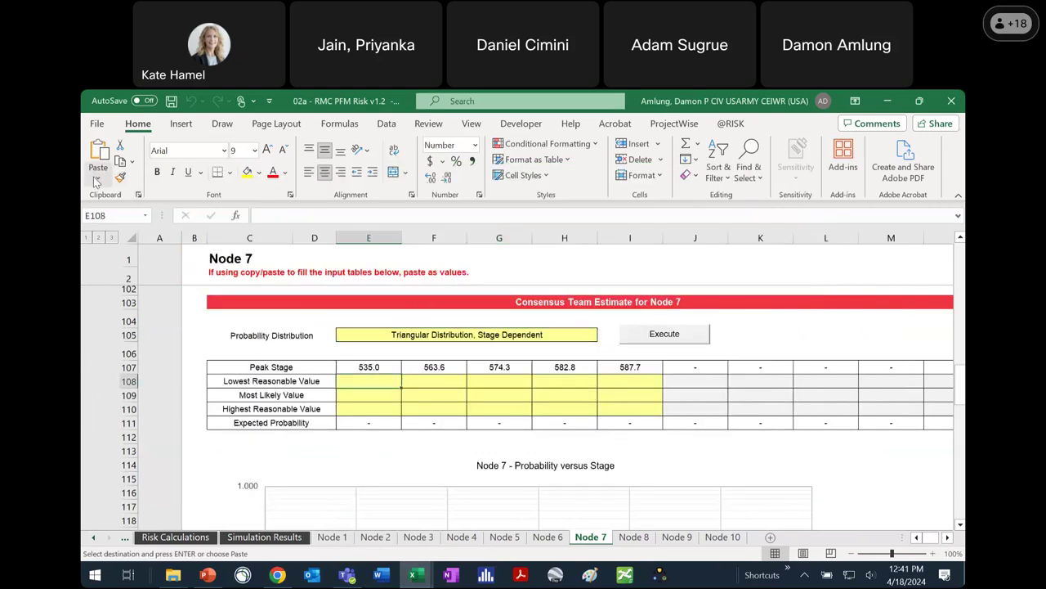
left_click(98, 178)
left_click(96, 280)
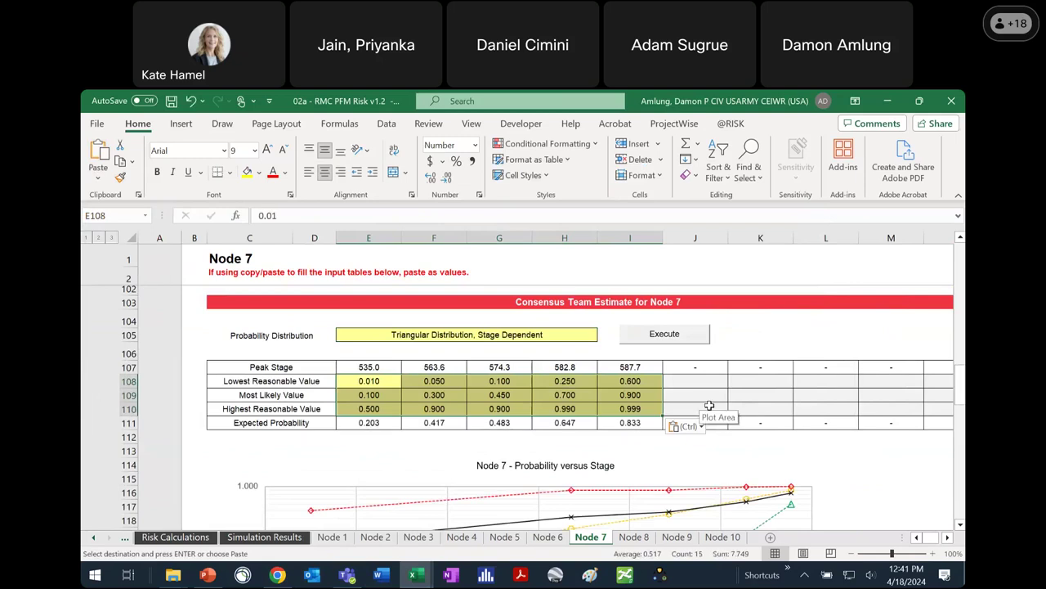
scroll(748, 377, "down", 1)
left_click(747, 366)
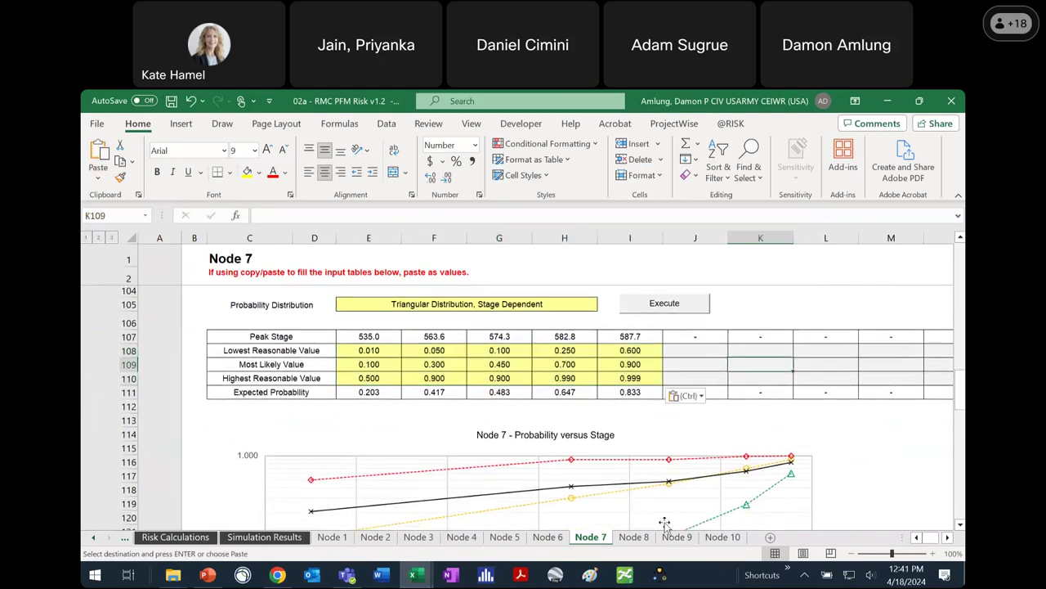
Step: On the Node 8 sheet, fill the peak stages with 535.0, 563.6, 574.3, 582.8 and 587.7
left_click(634, 537)
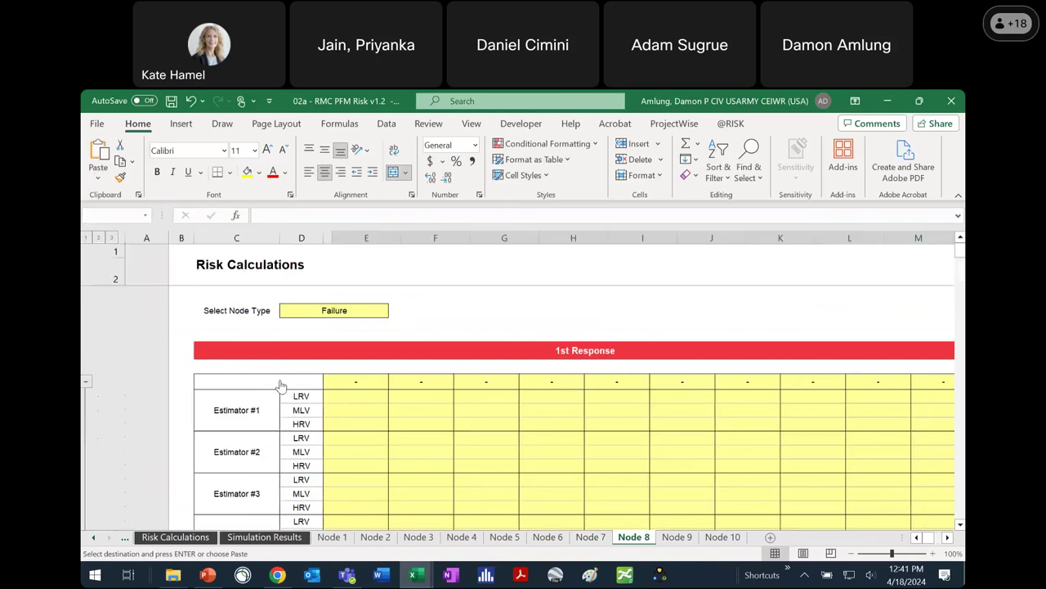
left_click(368, 382)
key("ctrl+v")
scroll(586, 413, "down", 15)
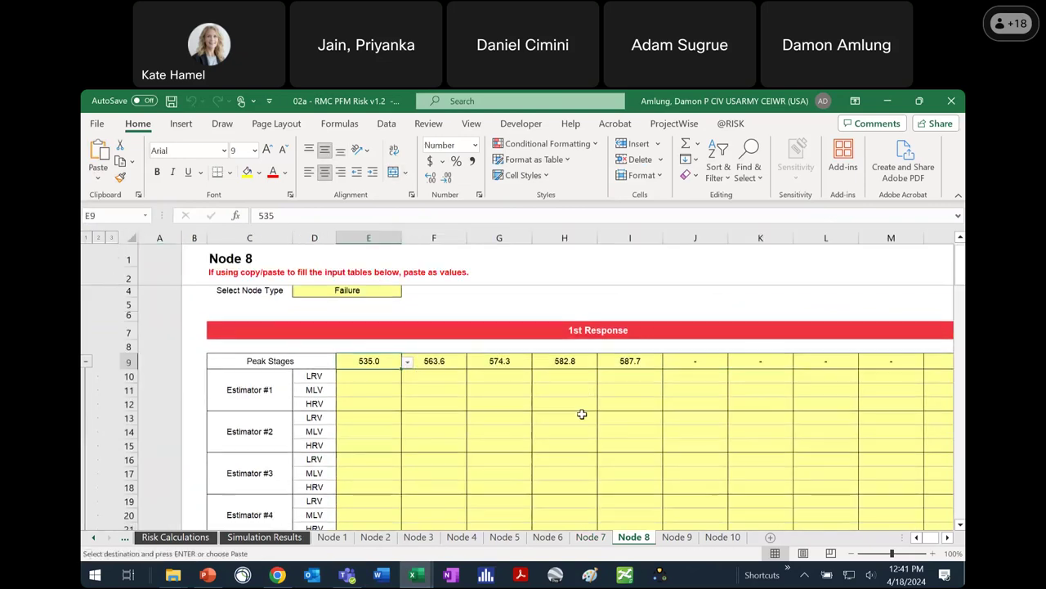
Step: Set the Node 8 consensus probability distribution to Triangular Distribution, Stage Dependent and execute the sheet
left_click(573, 434)
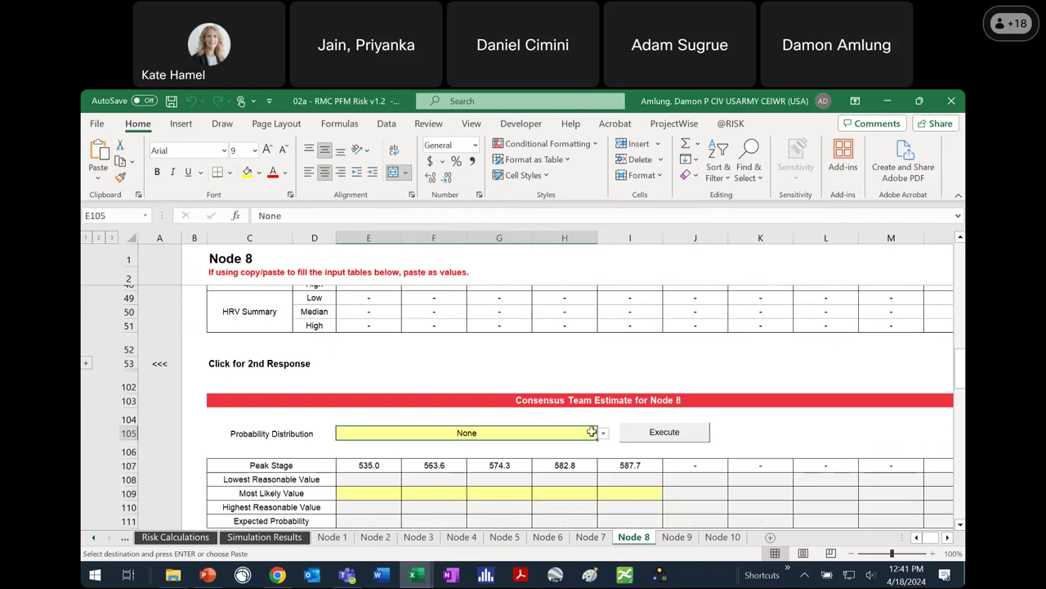
left_click(603, 433)
left_click(553, 465)
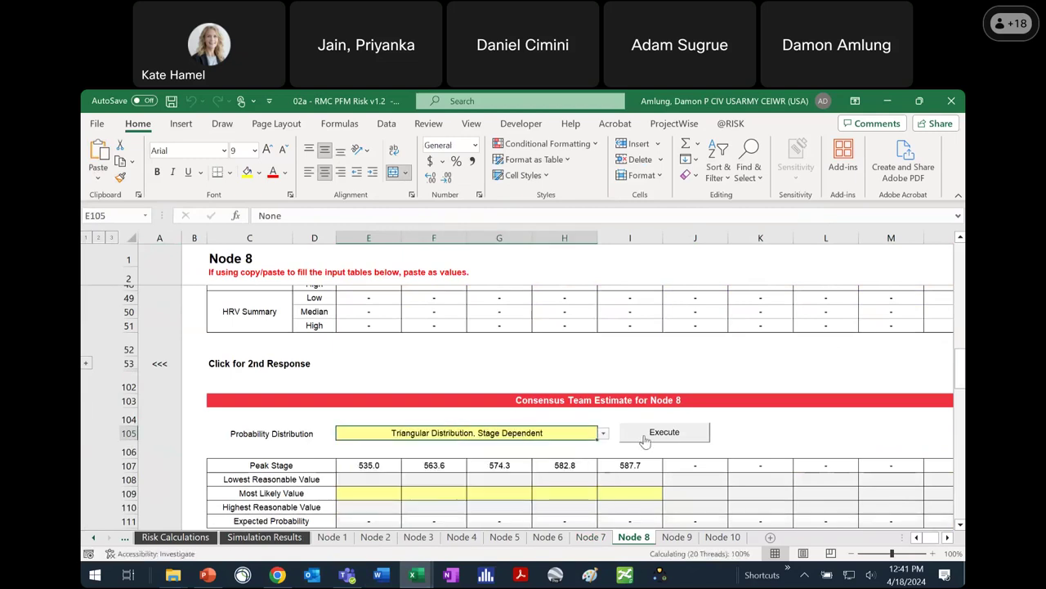
left_click(654, 435)
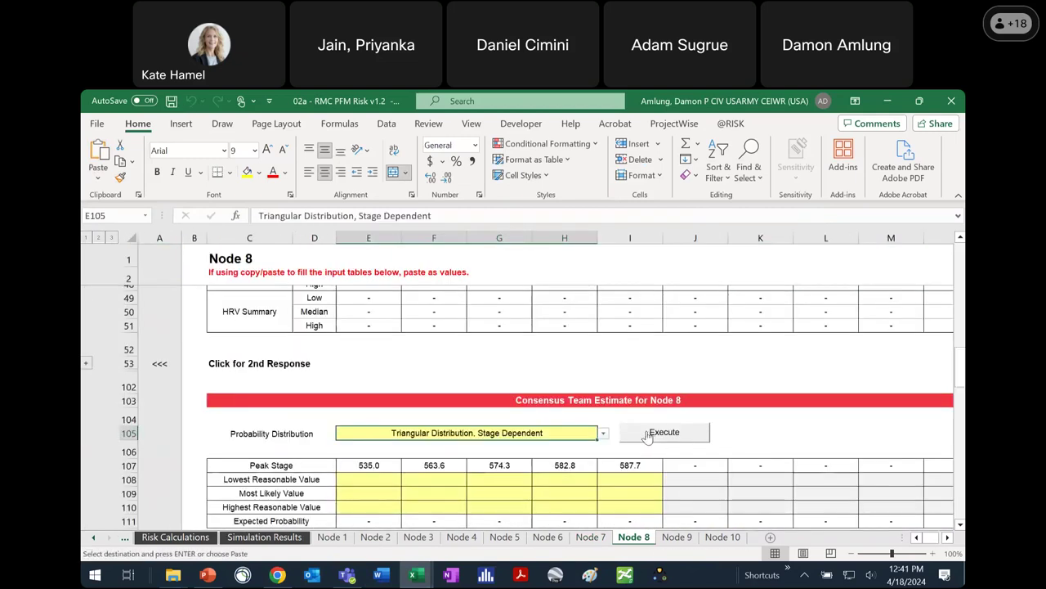
Step: Copy the Node 8 lowest, most likely and highest estimates for all five stages from the homework workbook and paste them as values into the consensus table
mouse_move(413, 575)
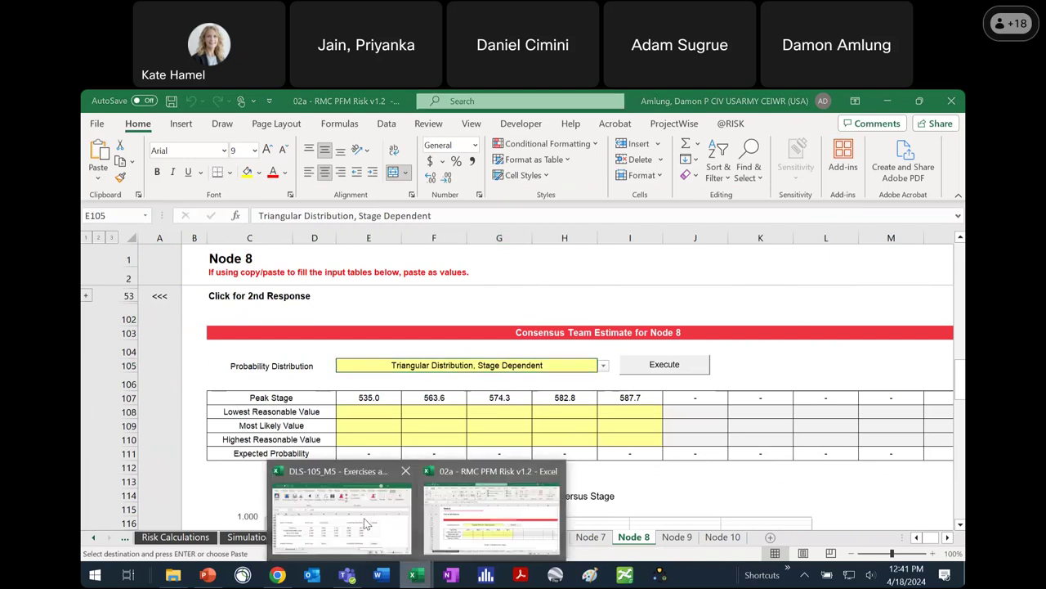
left_click(373, 524)
scroll(373, 406, "down", 1)
left_click_drag(372, 406, 589, 428)
key("super+c")
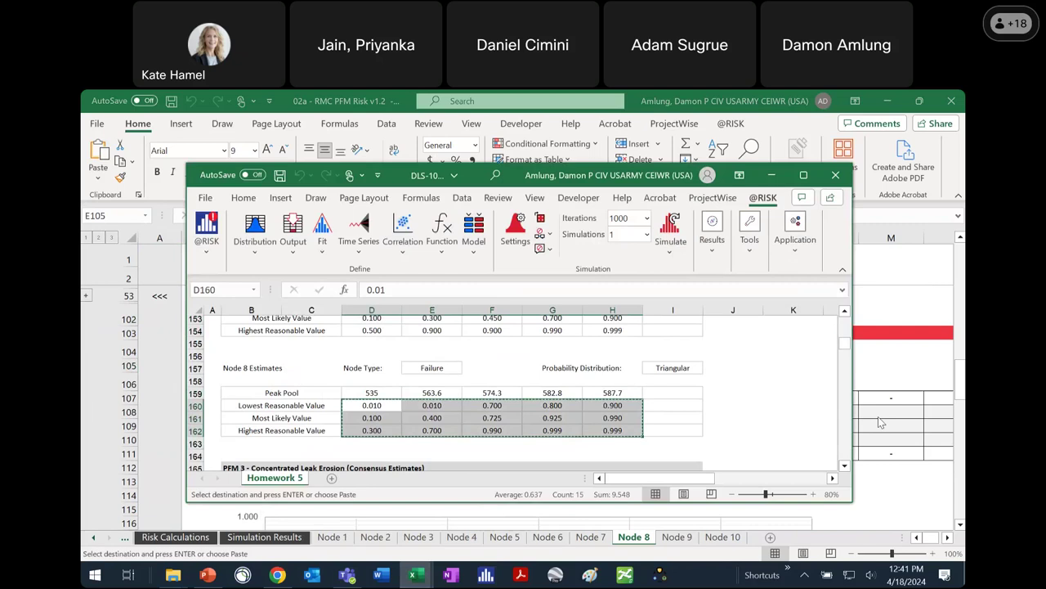
key("alt+Tab")
left_click(101, 180)
left_click(95, 281)
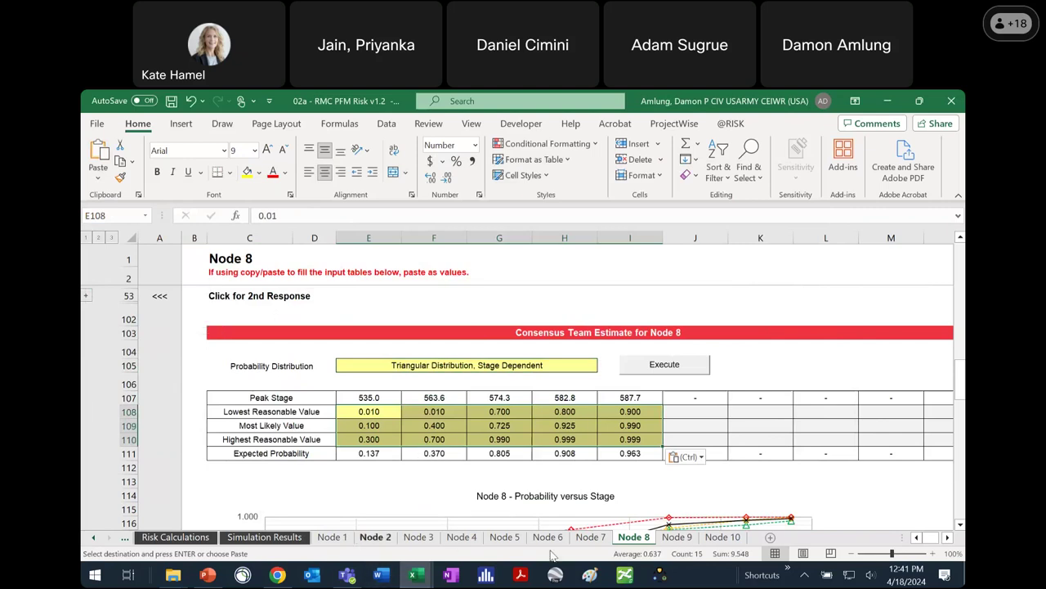
left_click(873, 479)
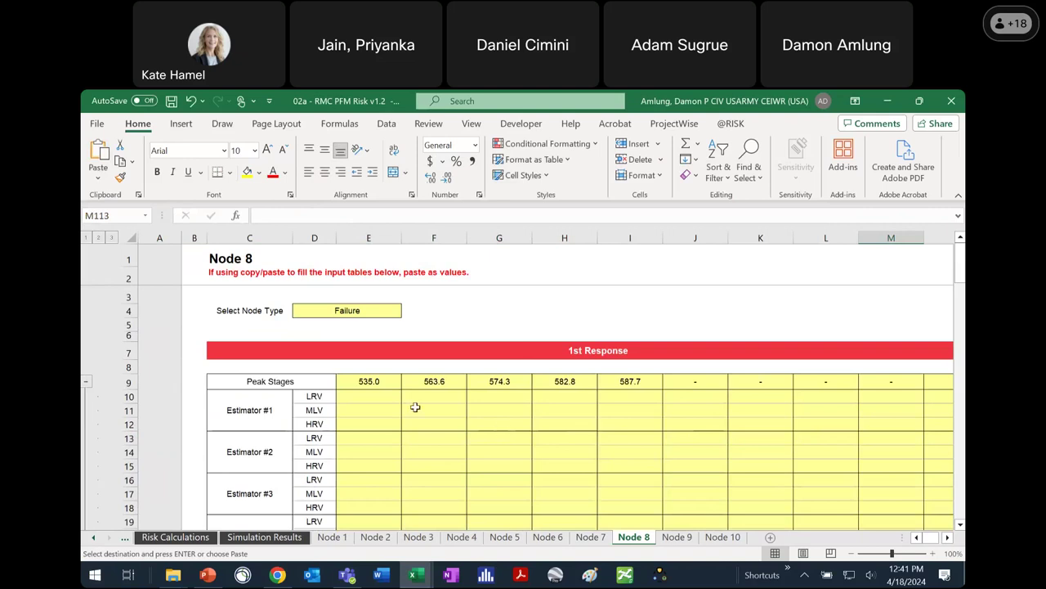
Step: Compare the Node 8 peak stages with the system response peak stages defined on the Hydrologic Hazard sheet
left_click(425, 381)
left_click(472, 384)
left_click(472, 384)
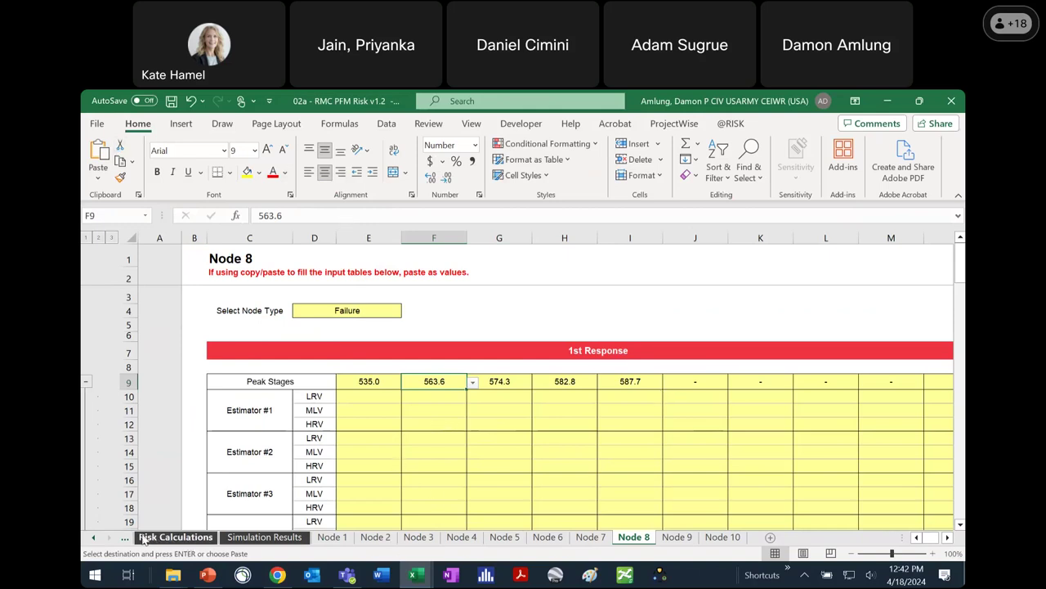
left_click(94, 537)
left_click(94, 537)
left_click(94, 537)
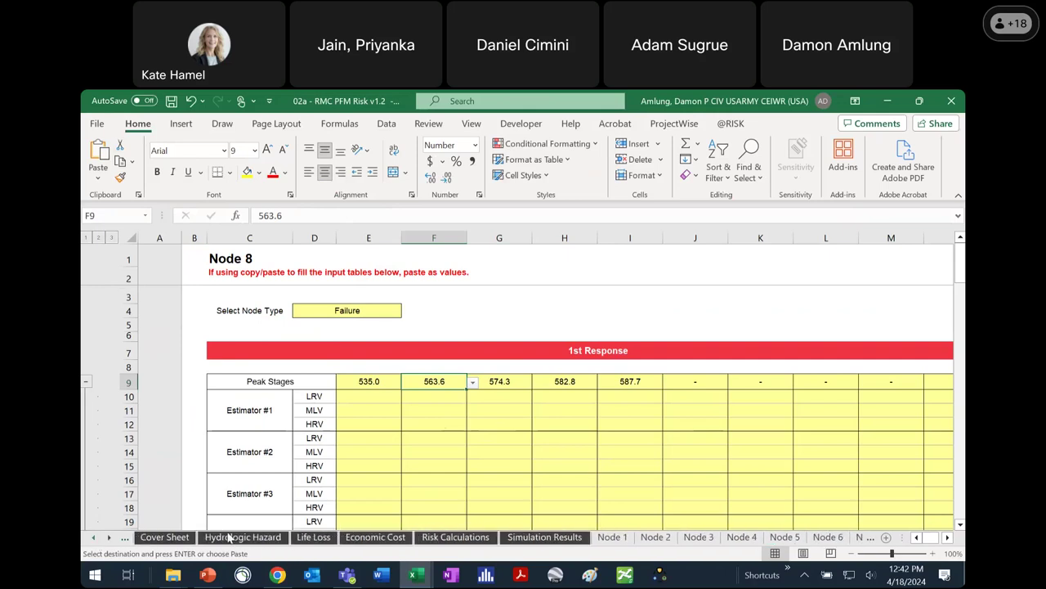
left_click(232, 537)
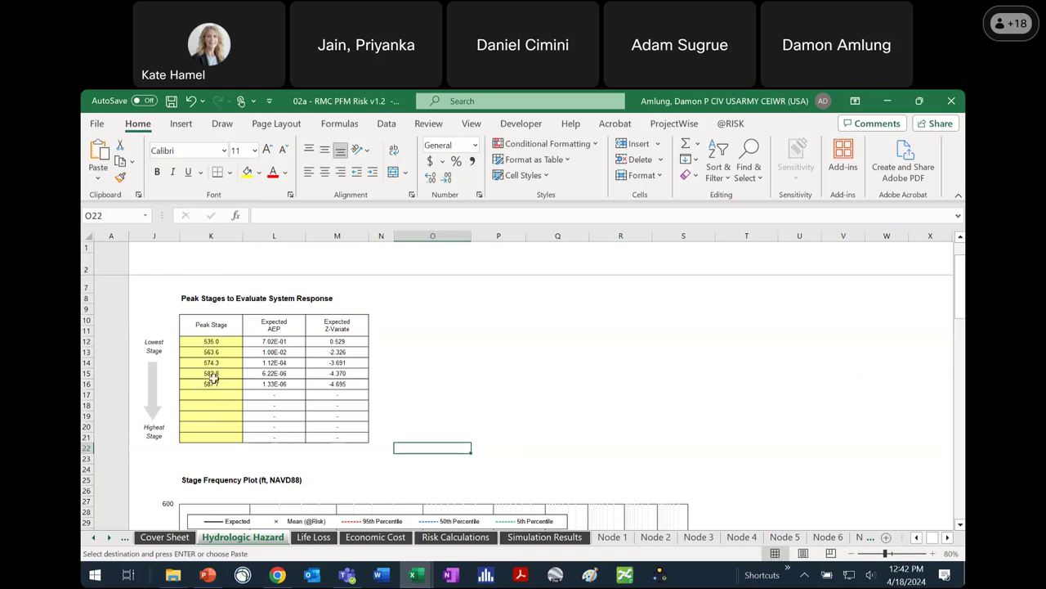
Step: Review the peak stages on the Node 2, Node 3 and Node 4 sheets against those on the Hydrologic Hazard sheet
left_click(646, 537)
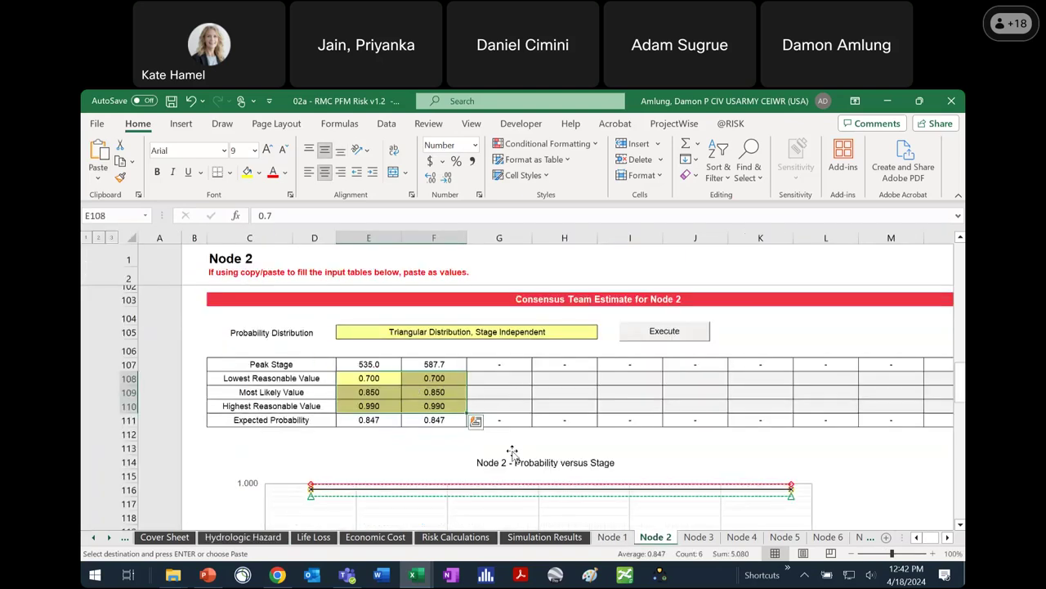
key("ctrl+Page_Down")
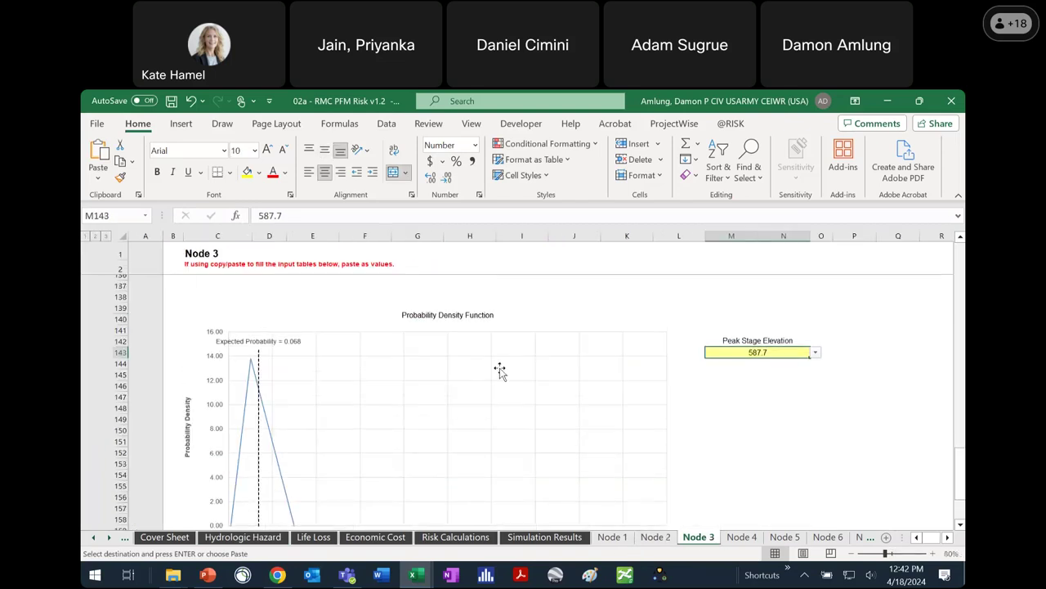
scroll(461, 454, "down", 10)
scroll(466, 454, "up", 10)
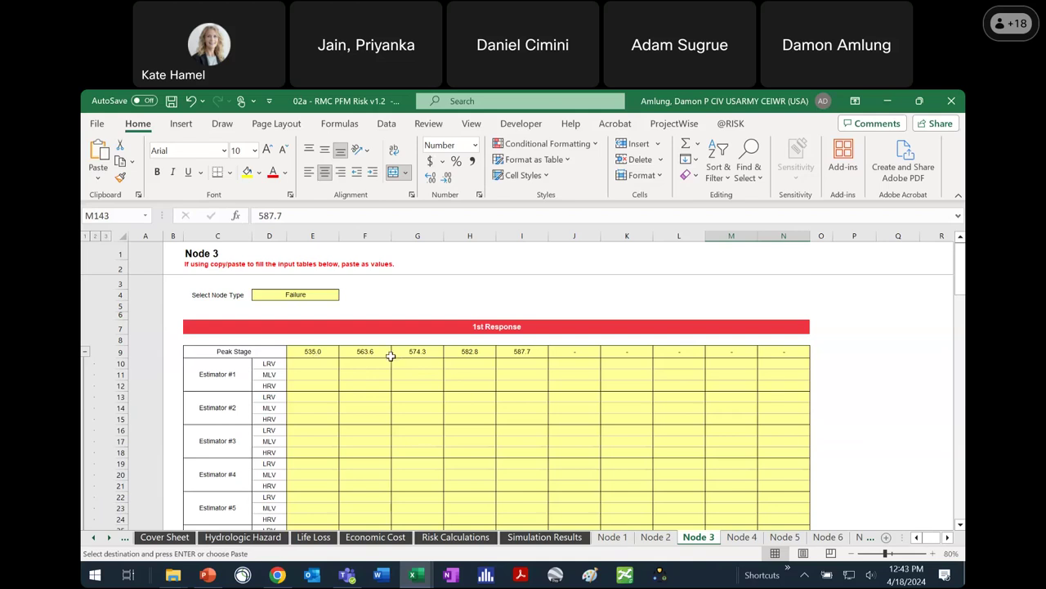
left_click(741, 537)
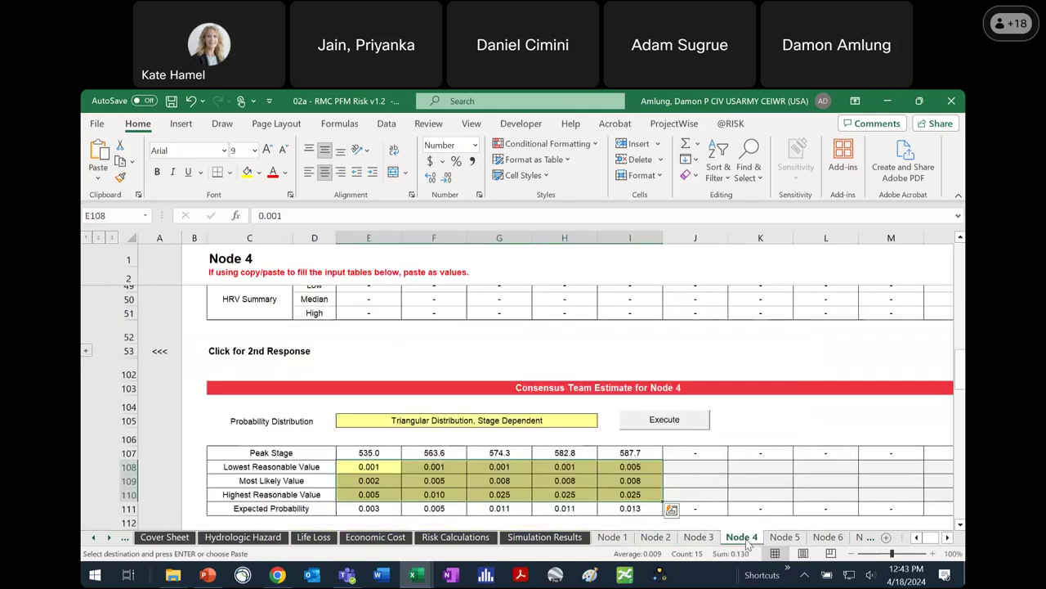
scroll(607, 446, "up", 15)
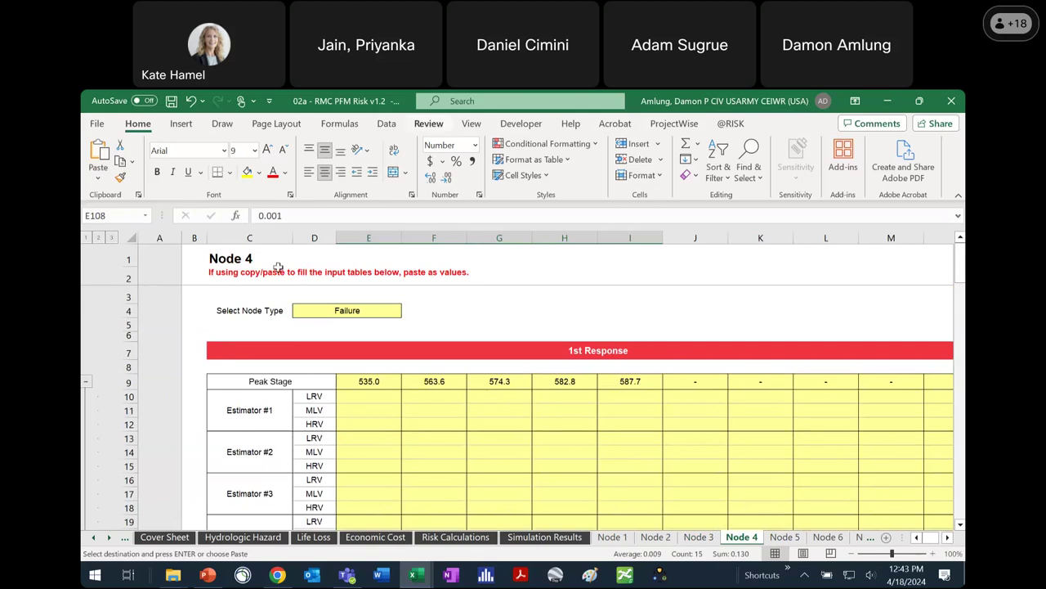
left_click(243, 538)
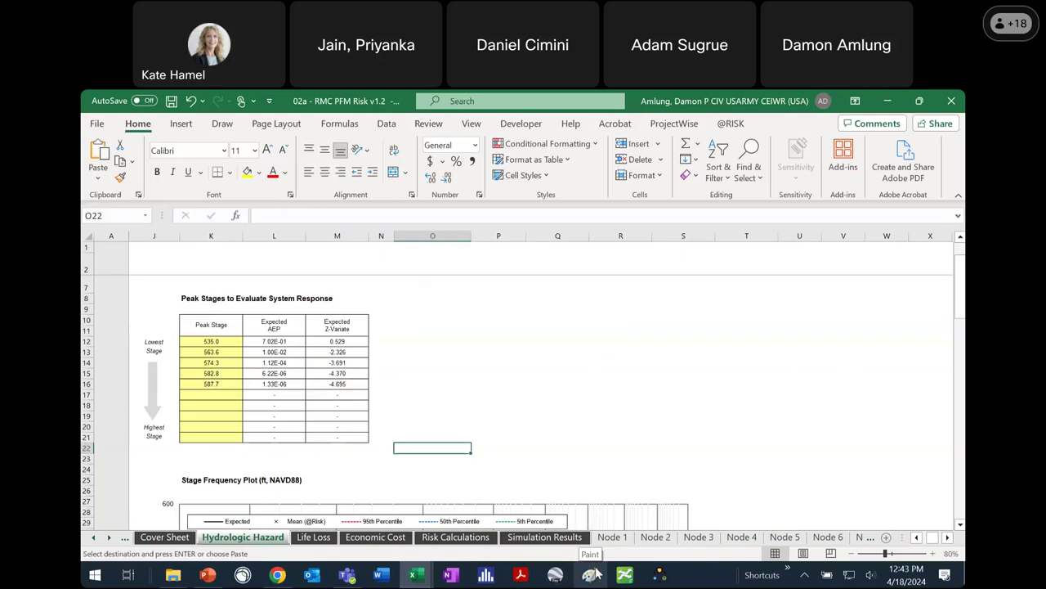
Step: Examine the Team Elicitation Summary on the Risk Calculations sheet at 80% zoom, continuing to the System Response Probabilities section
left_click(470, 543)
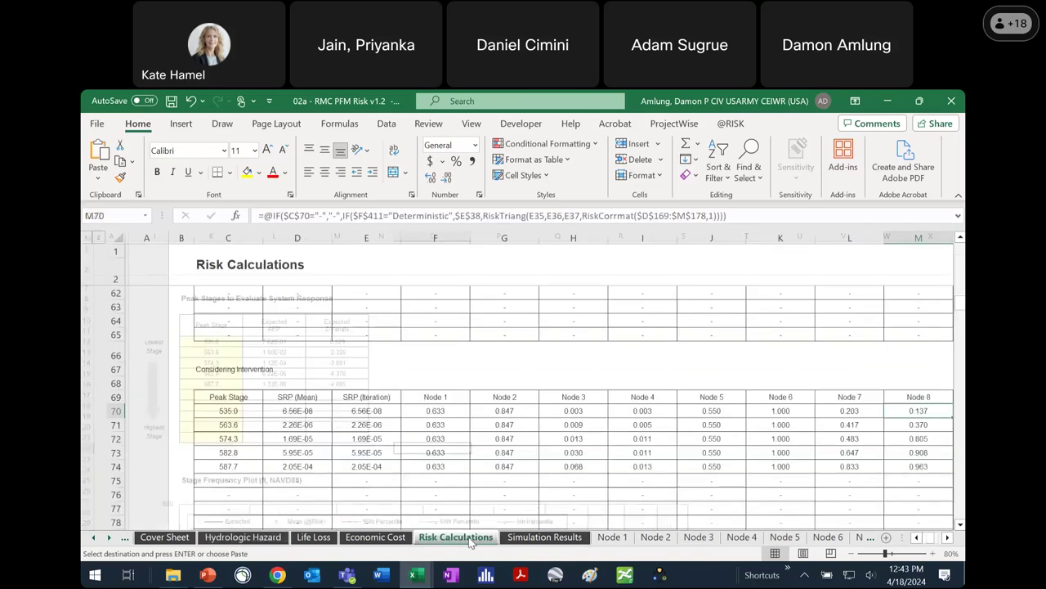
scroll(556, 442, "up", 8)
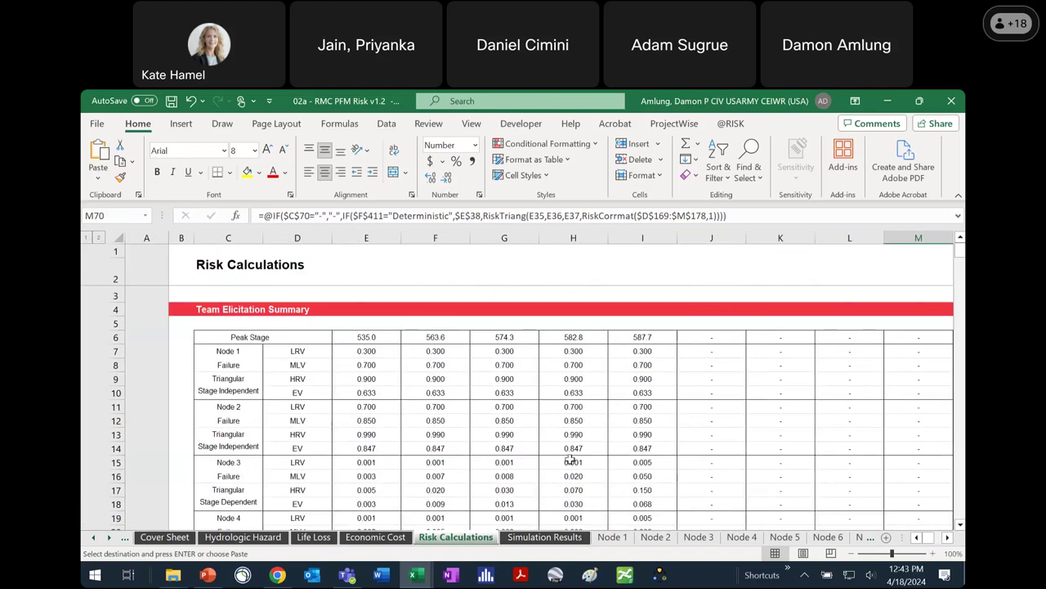
left_click(851, 554)
left_click(851, 553)
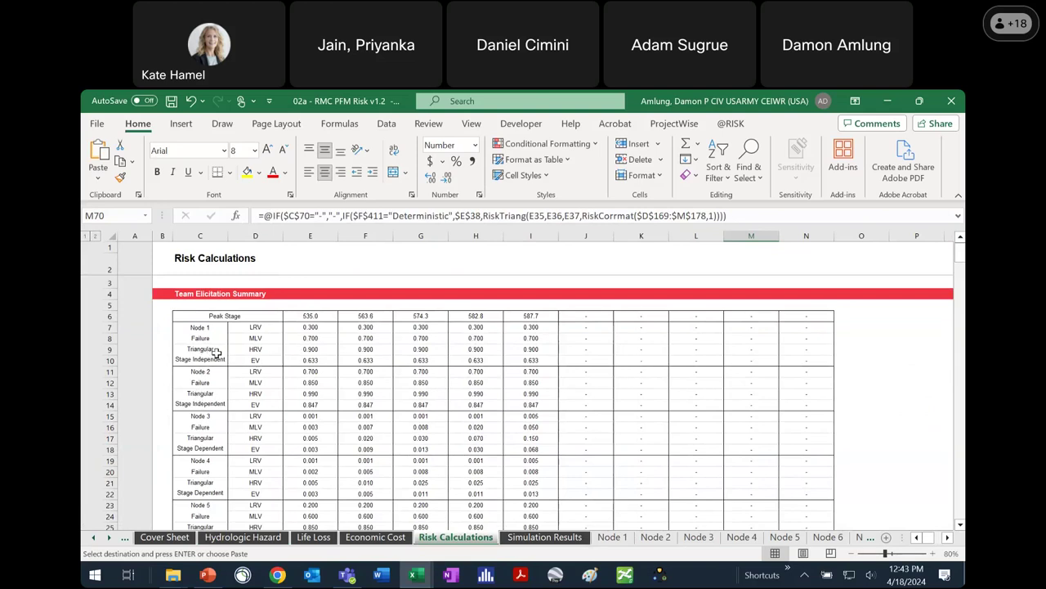
scroll(213, 401, "down", 7)
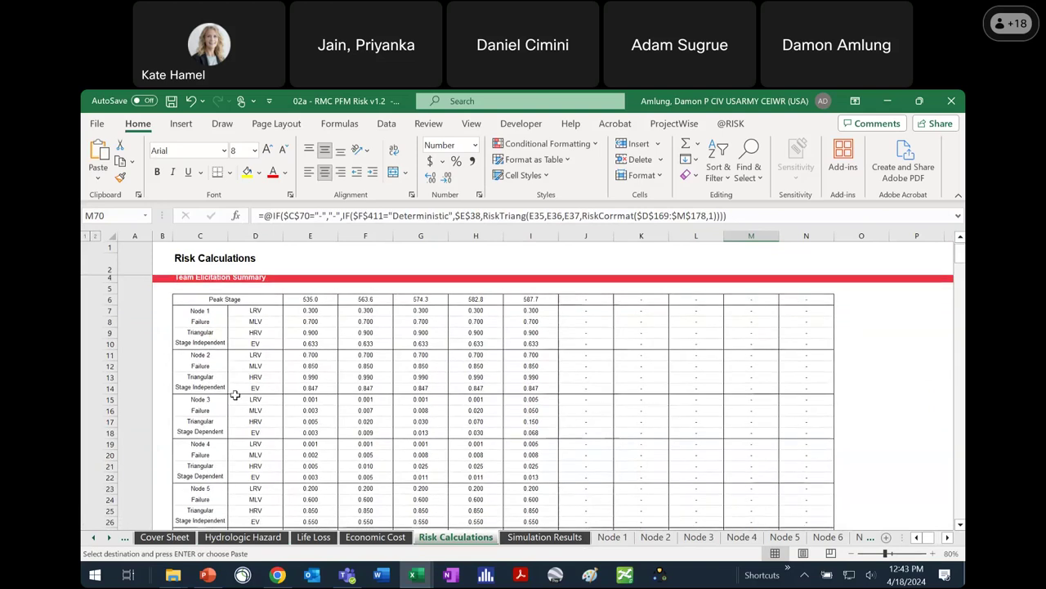
scroll(362, 406, "down", 9)
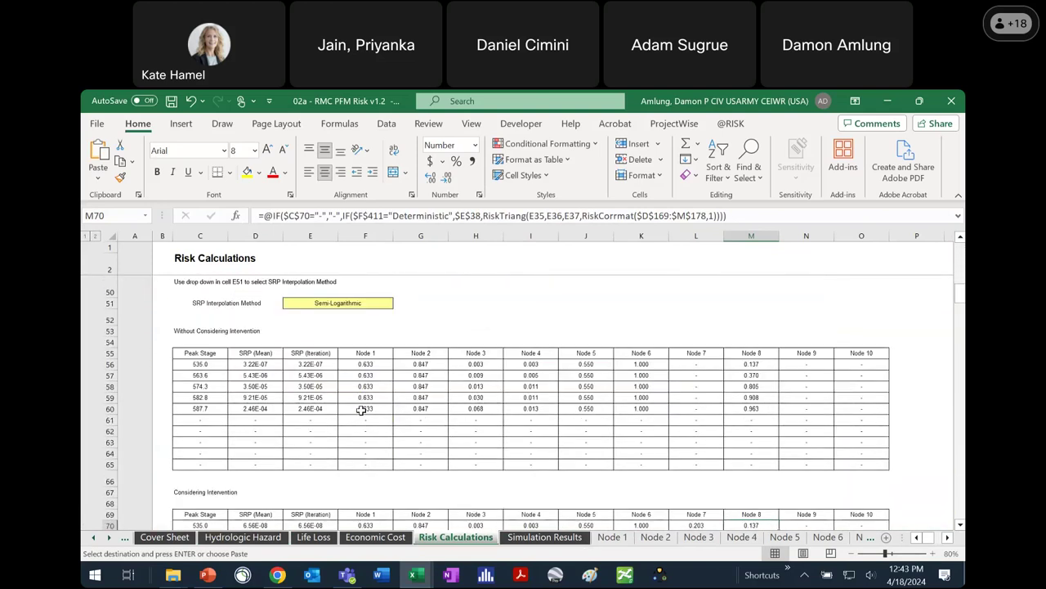
scroll(362, 410, "up", 2)
scroll(362, 409, "down", 1)
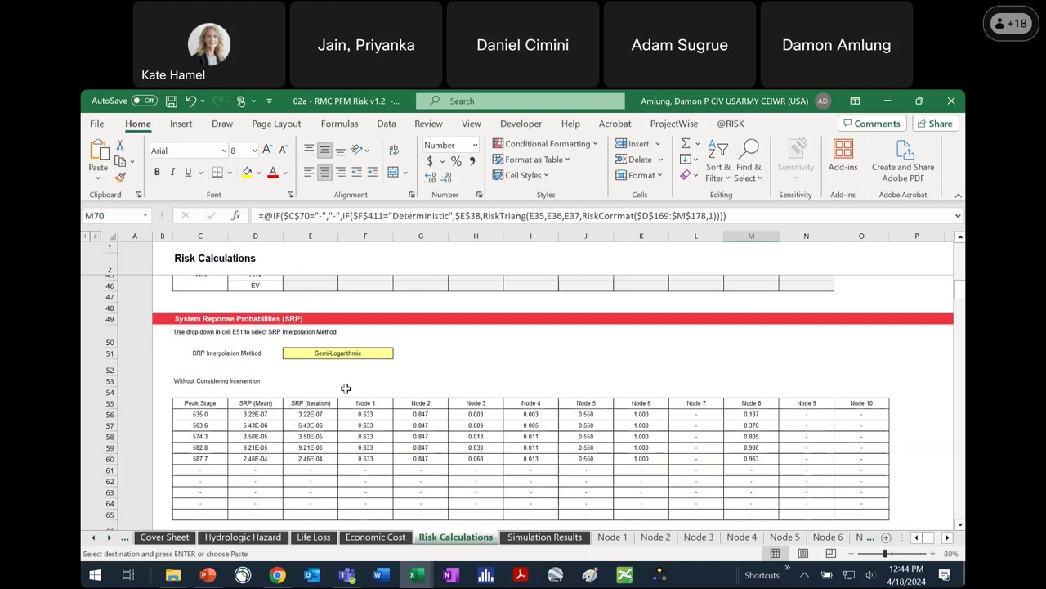
Step: Examine the SRP interpolation method choices and the system response probability tables without and with intervention
left_click(390, 352)
left_click(398, 353)
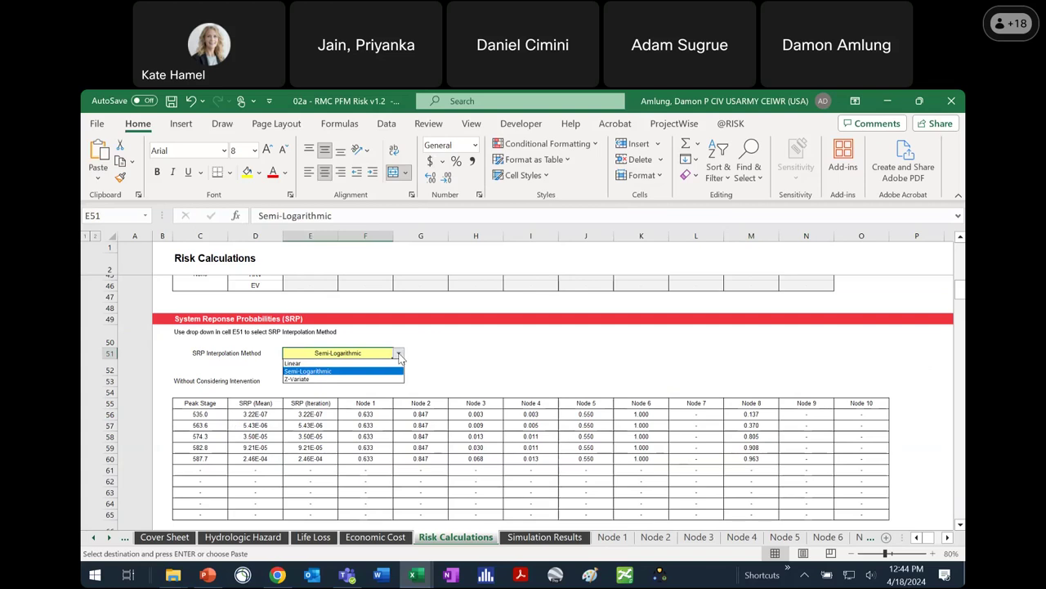
left_click(399, 357)
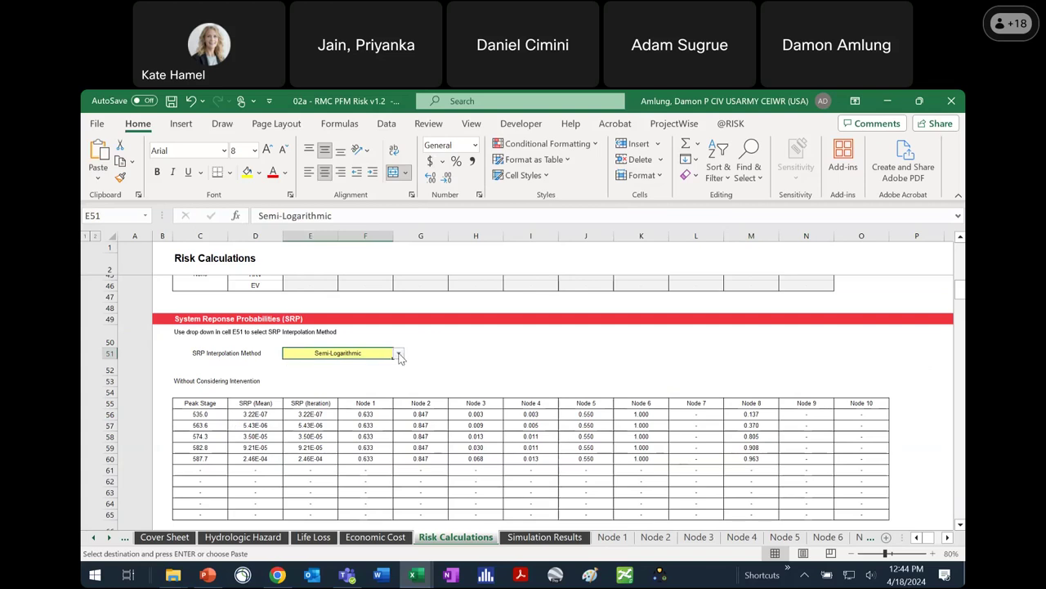
left_click(482, 370)
scroll(531, 368, "down", 2)
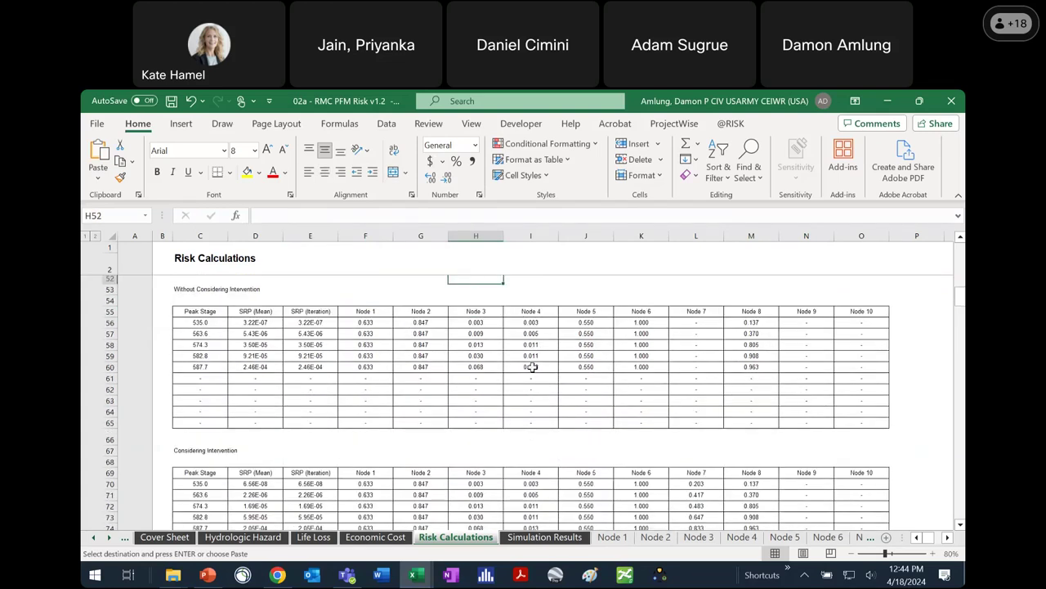
scroll(532, 367, "down", 1)
scroll(532, 368, "up", 2)
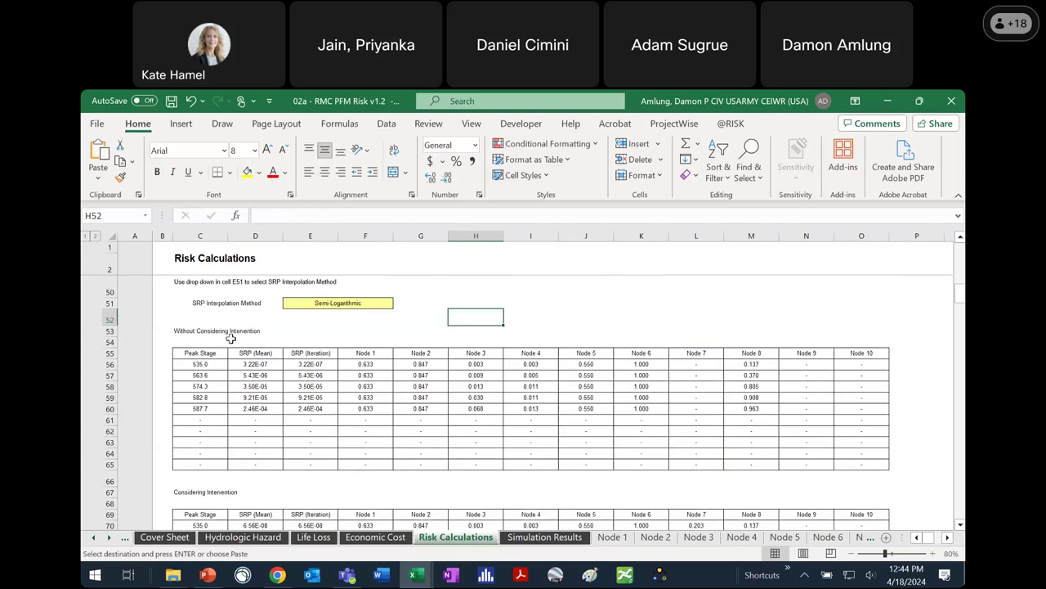
scroll(229, 343, "down", 3)
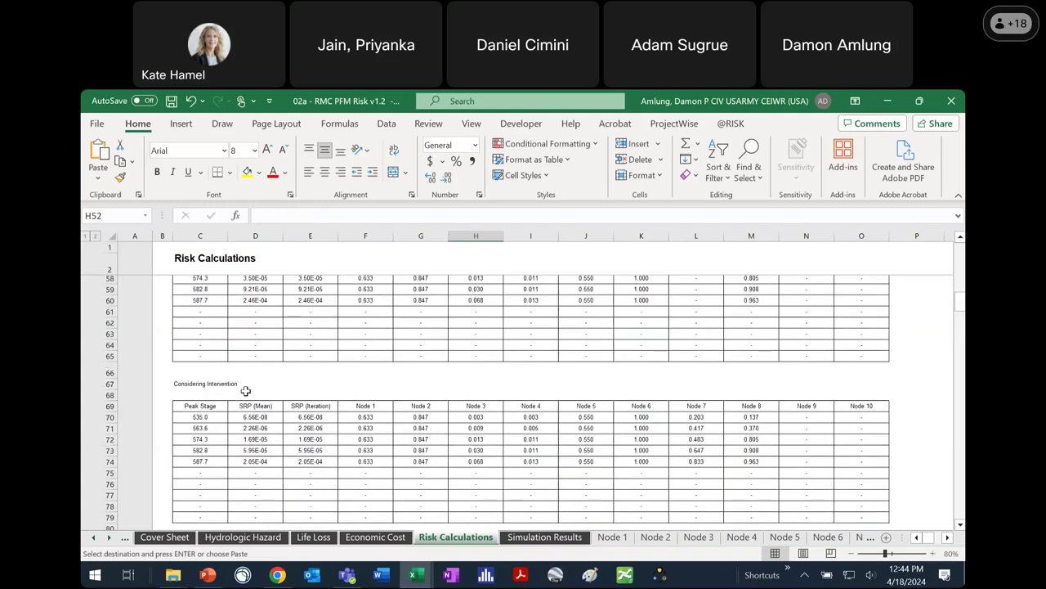
Step: Examine the Stage Frequency table on the Risk Calculations sheet, including its output AEP columns and the non-exceedance options
scroll(456, 394, "down", 3)
scroll(457, 394, "down", 3)
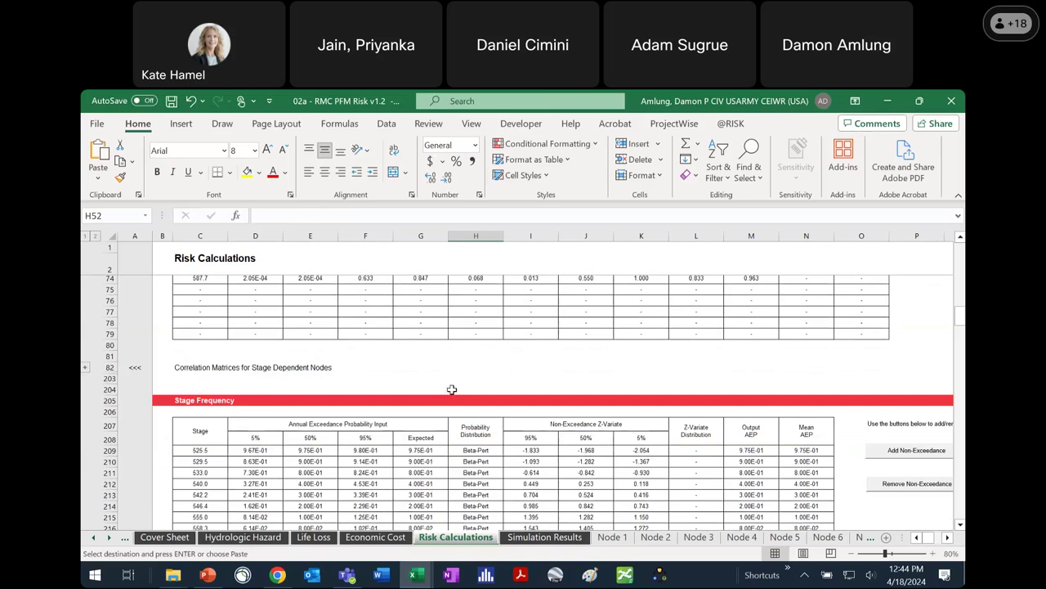
scroll(451, 389, "down", 2)
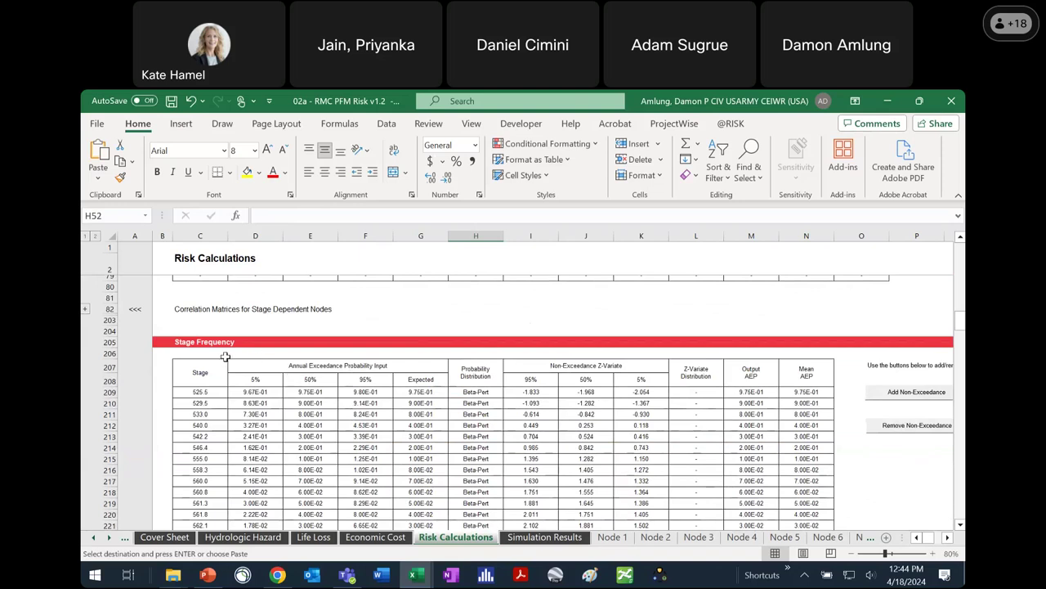
scroll(303, 384, "down", 2)
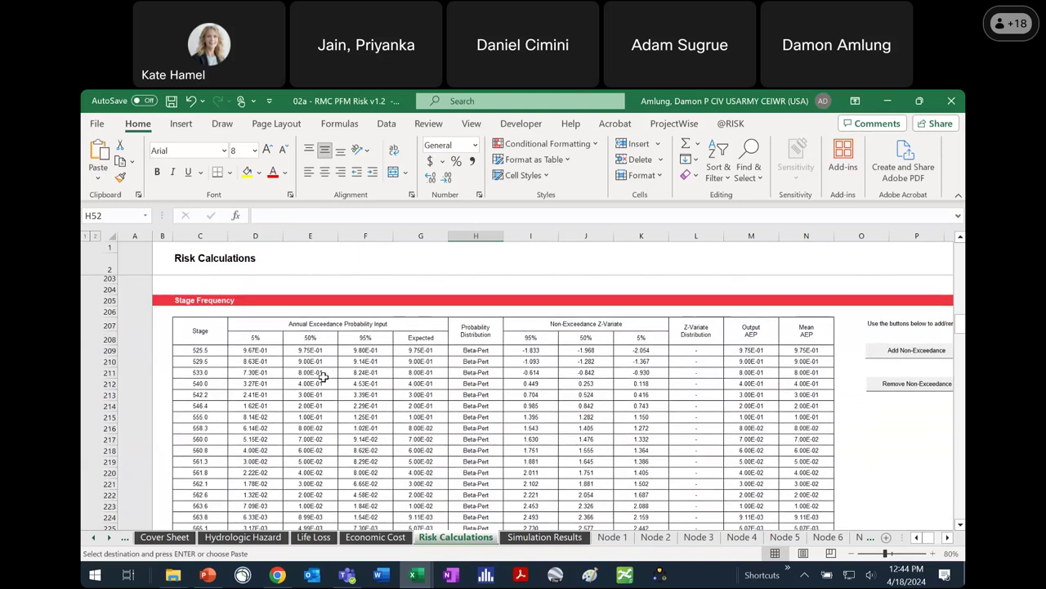
left_click(948, 537)
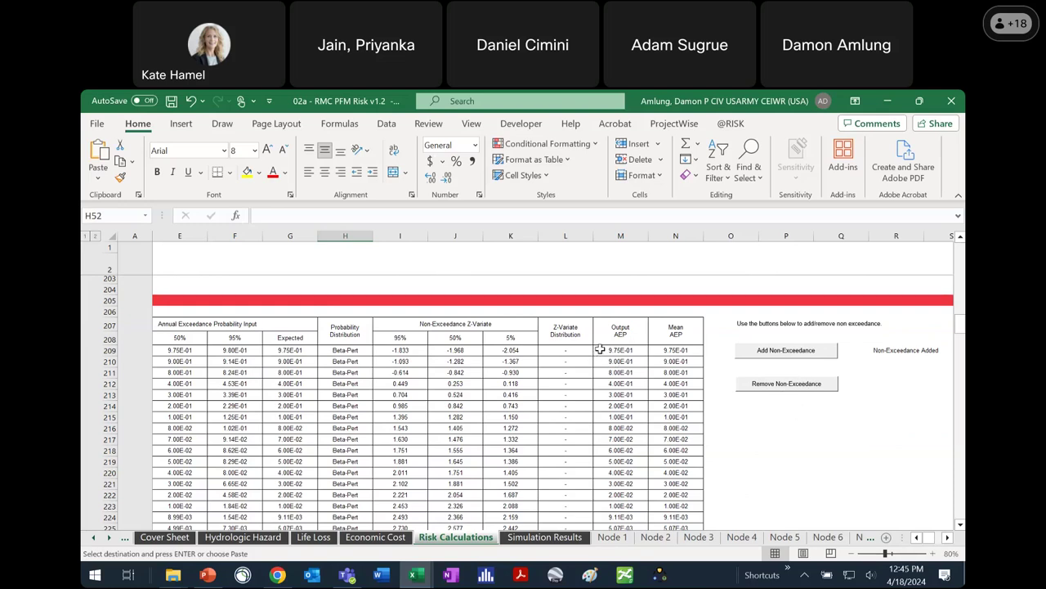
scroll(600, 349, "down", 1)
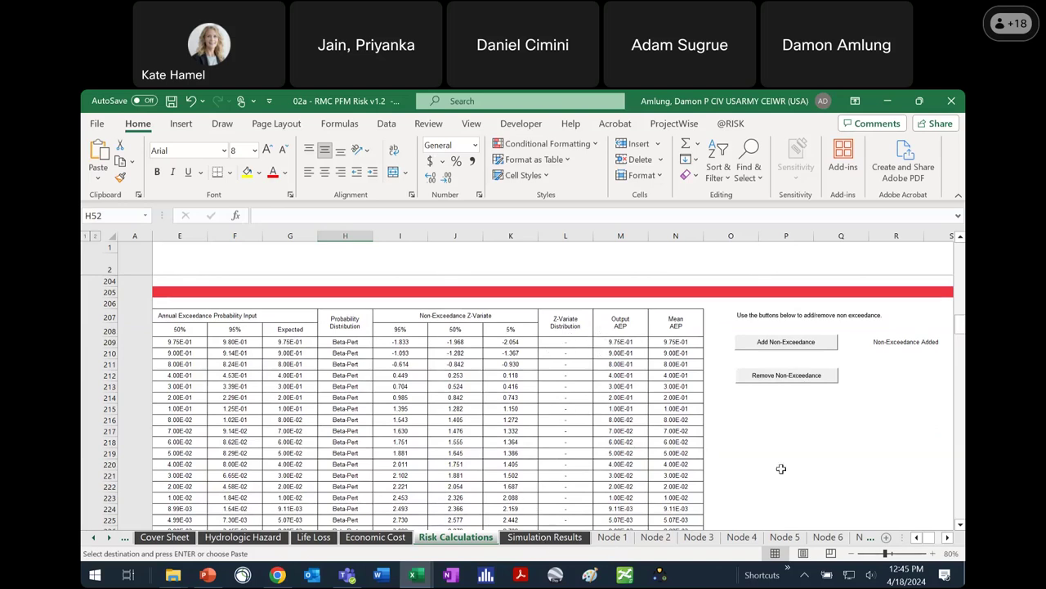
Step: Review the stage partitioning table and the APF, AALL and AAEC risk output section of the Risk Calculations sheet
scroll(448, 397, "down", 20)
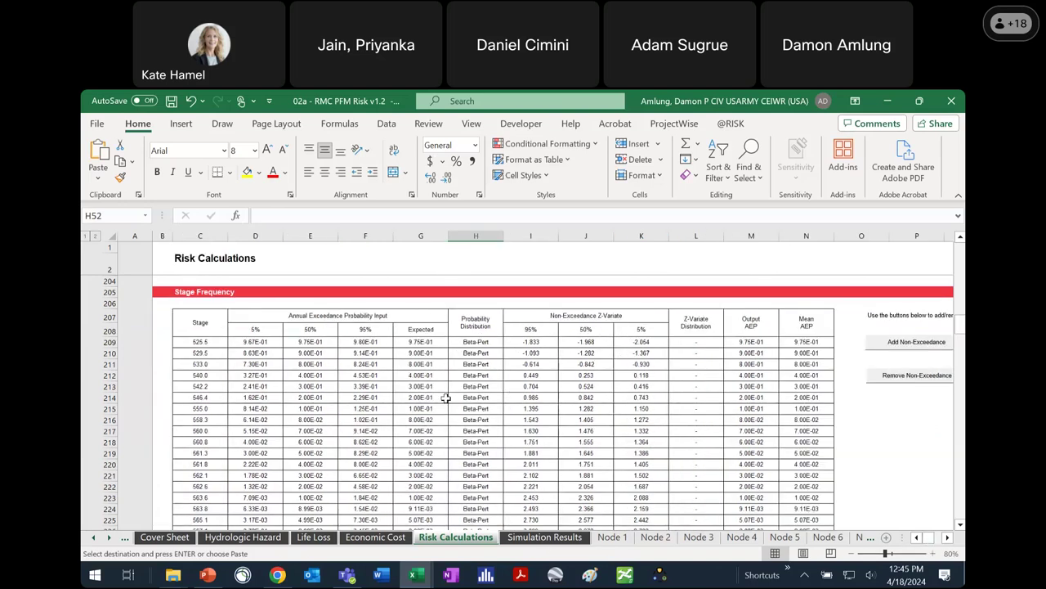
scroll(460, 396, "down", 3)
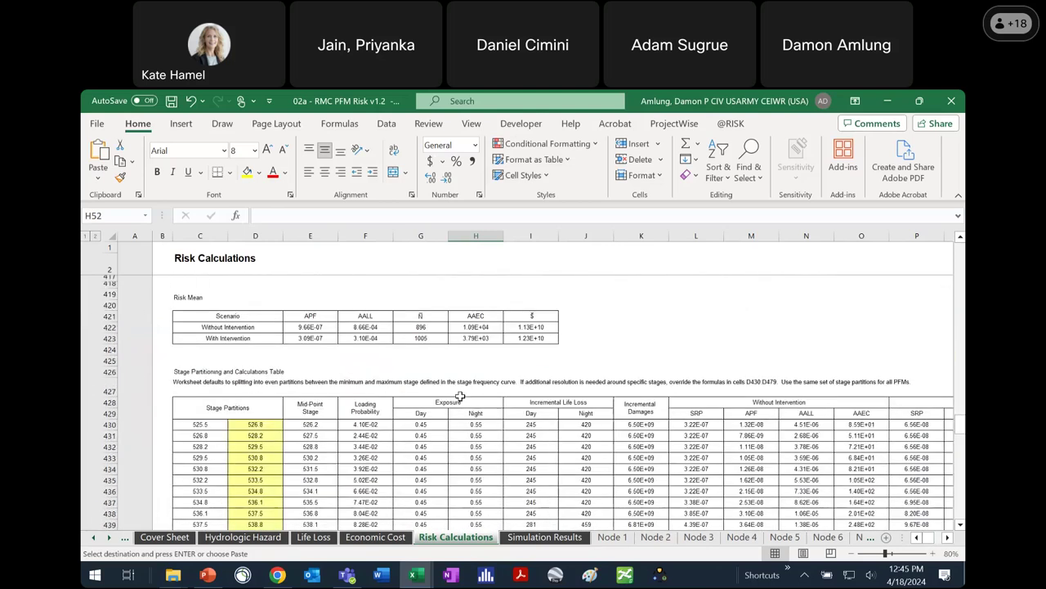
scroll(460, 396, "up", 3)
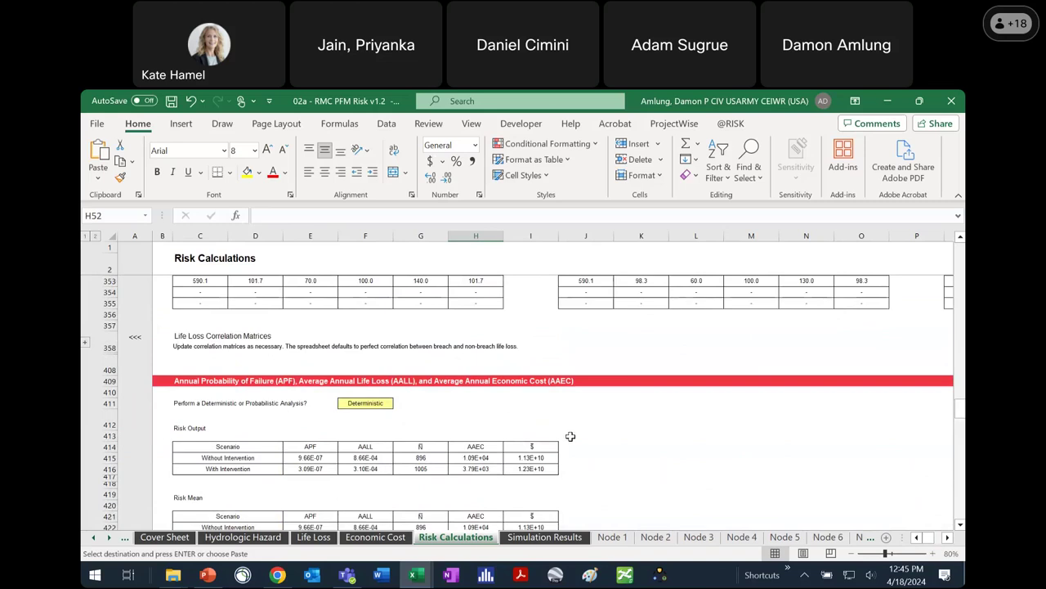
Step: Revisit the Stage Frequency table on the Risk Calculations sheet, from its exceedance probability inputs to its output AEP columns
scroll(374, 418, "up", 2)
scroll(374, 419, "up", 10)
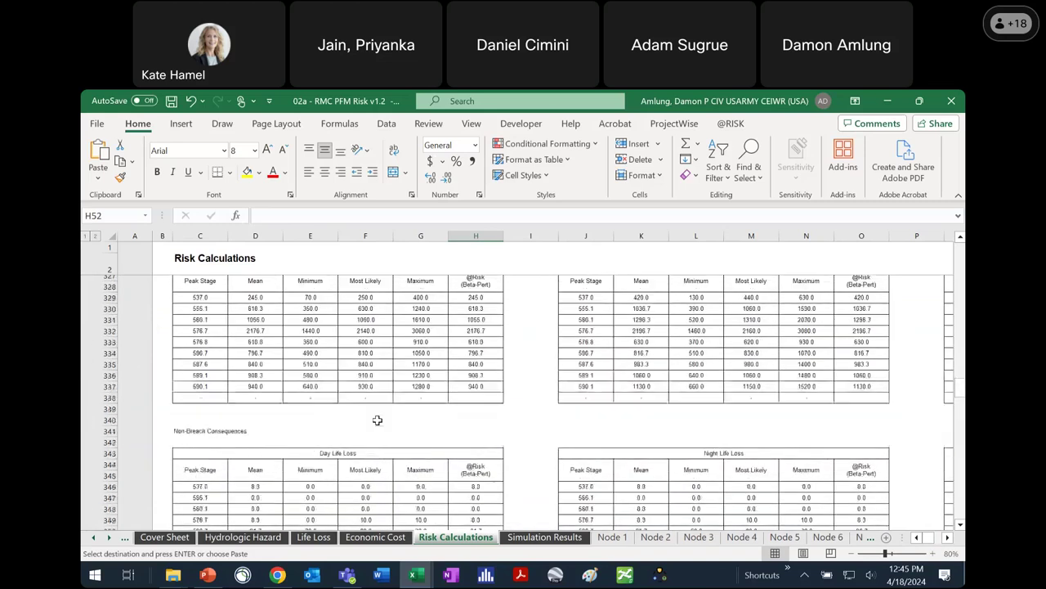
scroll(378, 420, "up", 6)
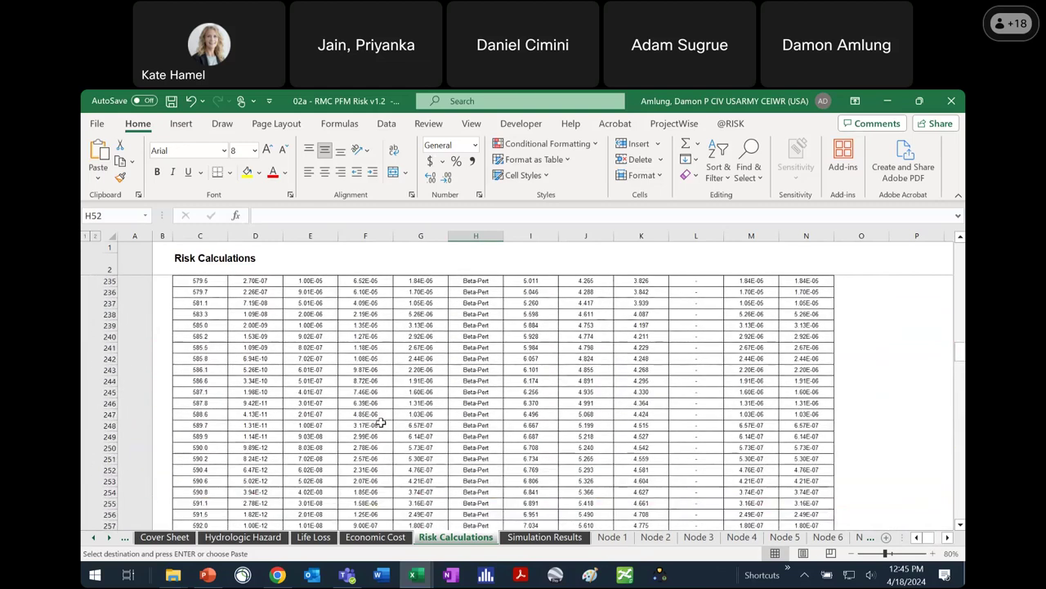
scroll(690, 359, "up", 5)
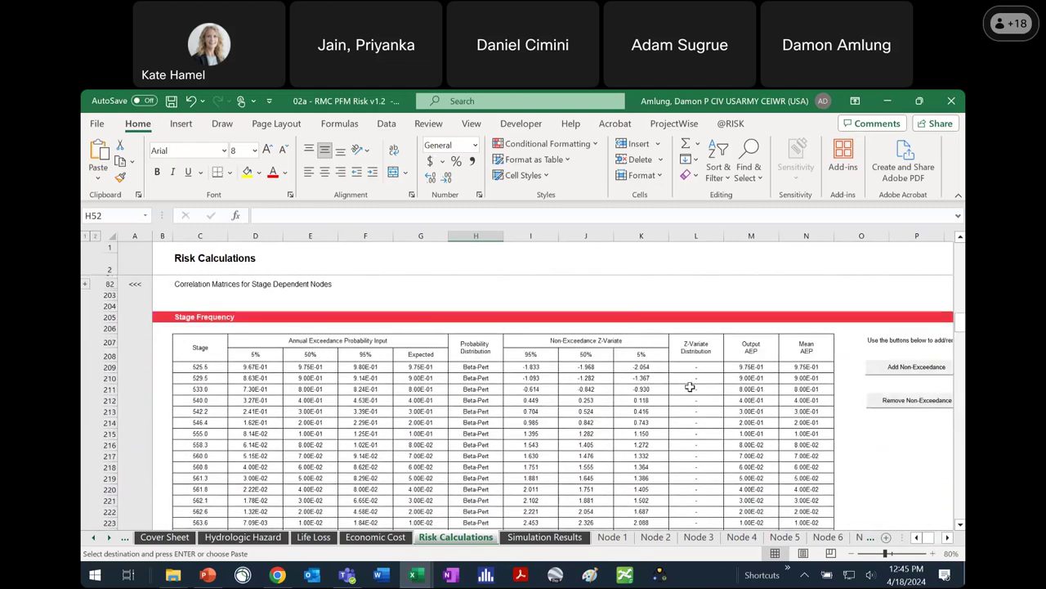
scroll(690, 414, "down", 12)
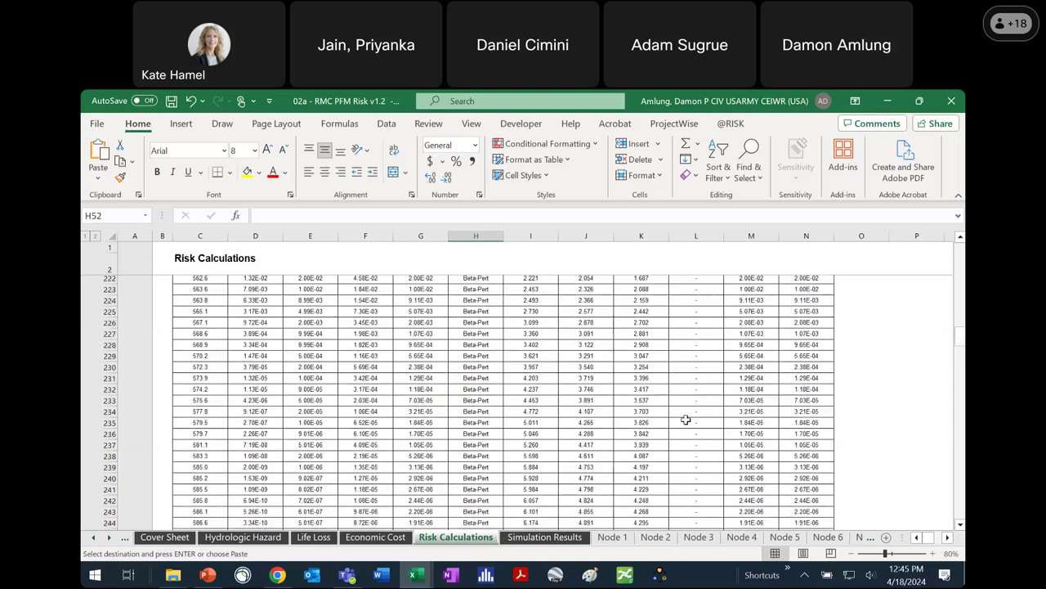
scroll(685, 419, "down", 5)
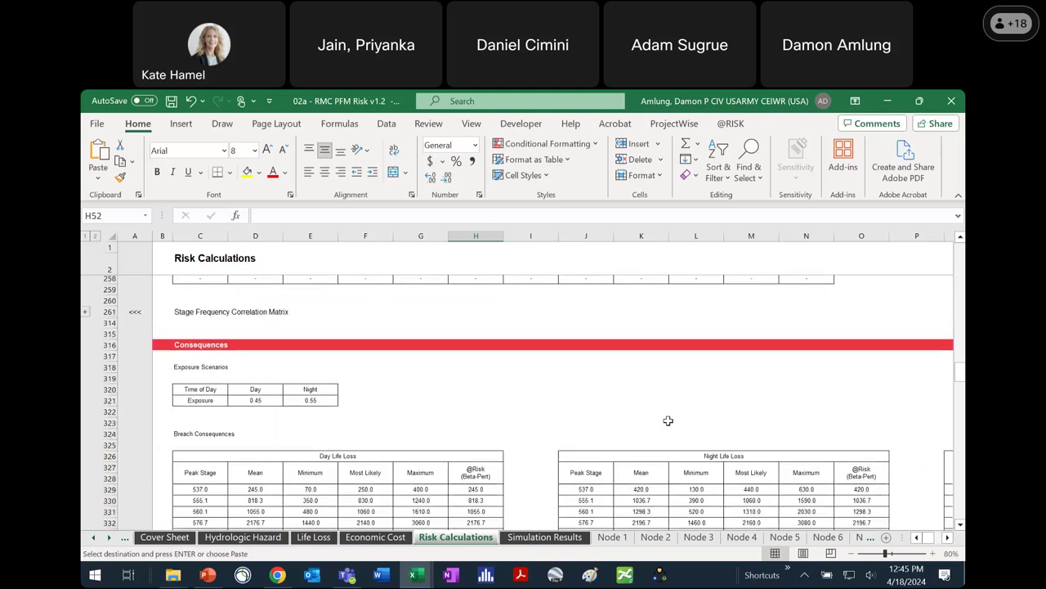
Step: Examine the Consequences section's exposure scenarios and its day and night life loss tables for breach and non-breach
scroll(668, 420, "down", 1)
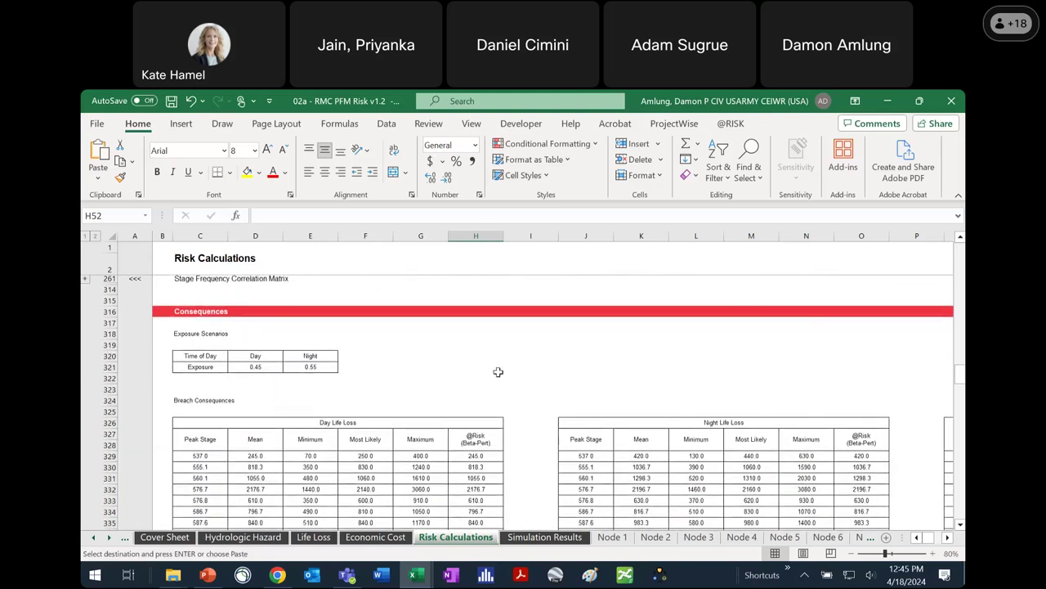
scroll(497, 372, "down", 8)
scroll(498, 404, "up", 8)
scroll(490, 406, "down", 4)
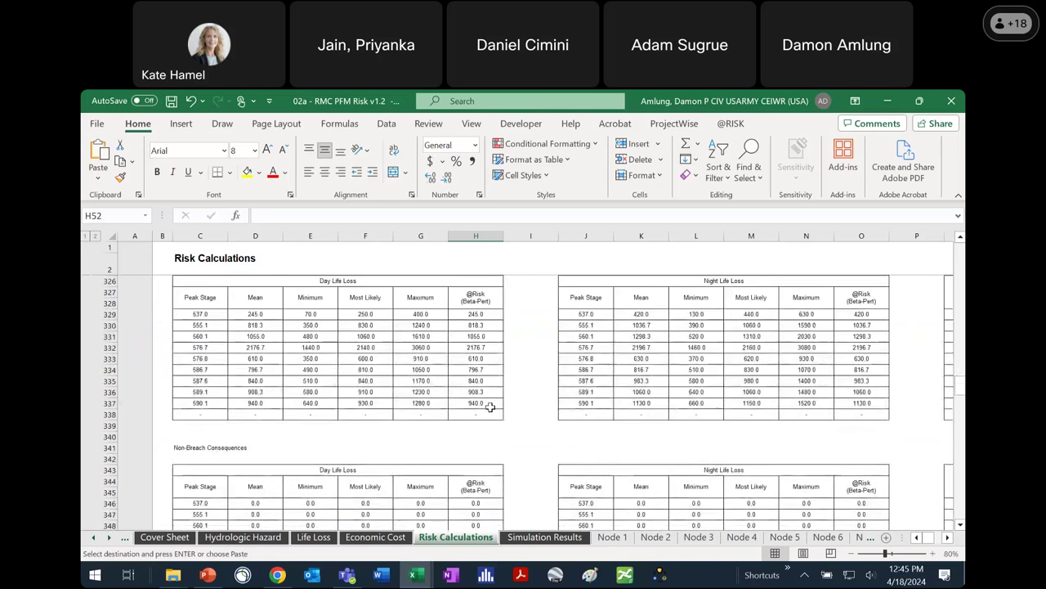
scroll(490, 406, "up", 1)
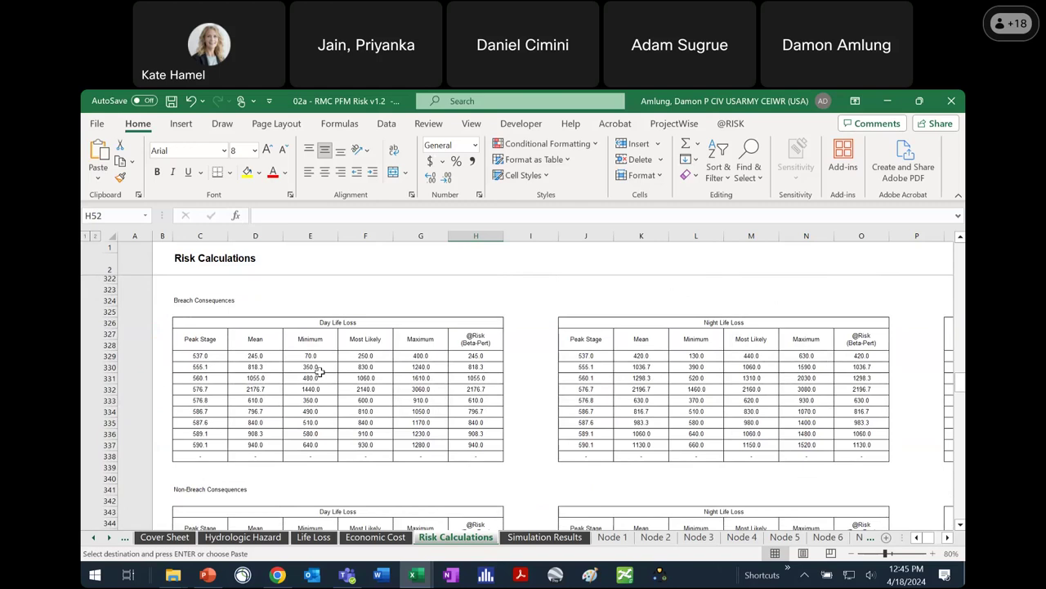
scroll(350, 417, "down", 5)
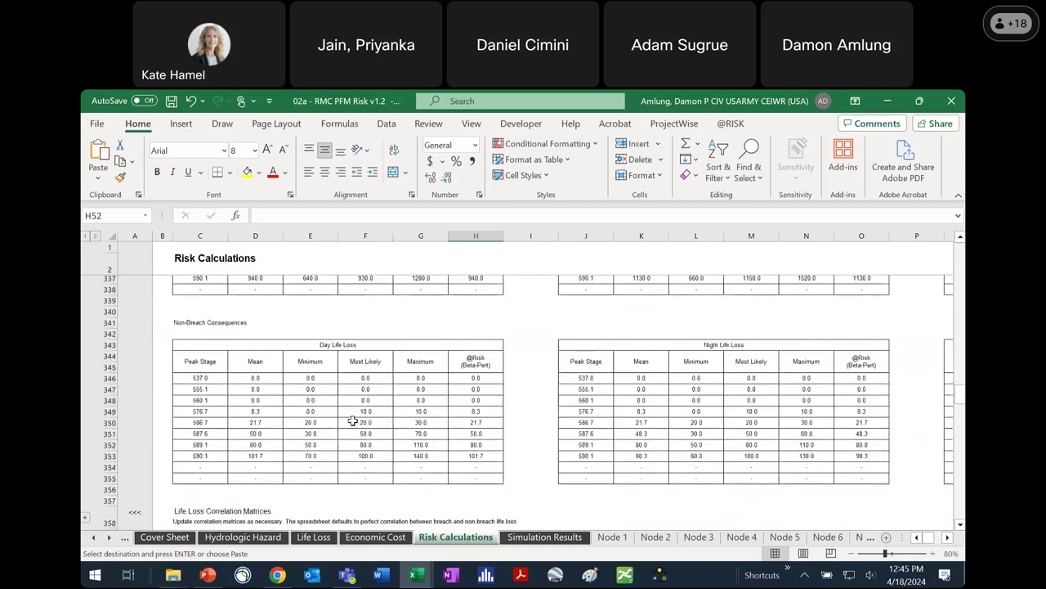
scroll(353, 421, "down", 2)
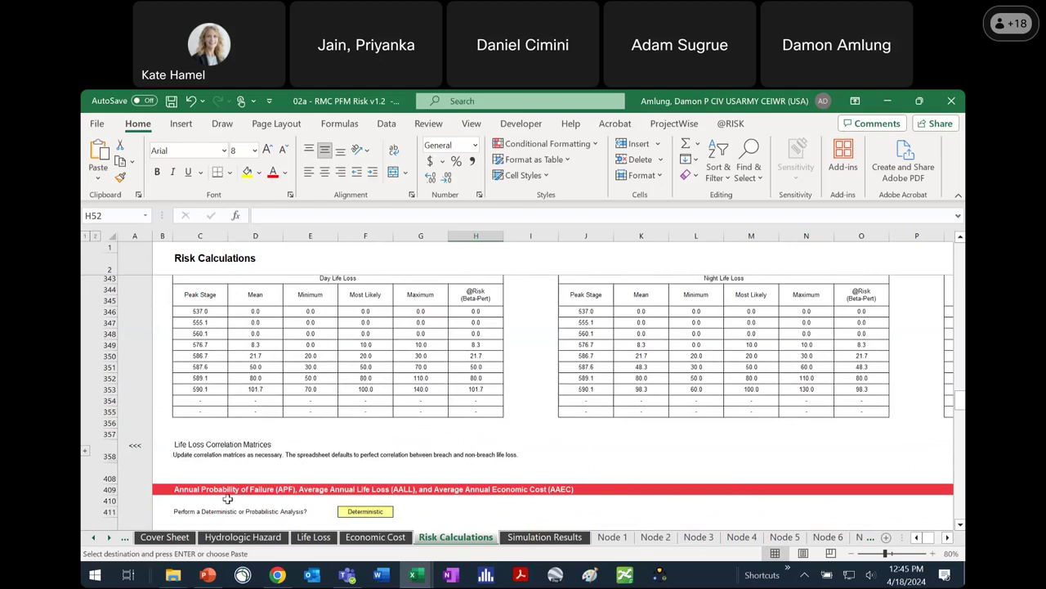
Step: Expand the Life Loss Correlation Matrices group and inspect the diagonal entries of the Day Life Loss matrix
left_click(87, 456)
scroll(469, 457, "down", 5)
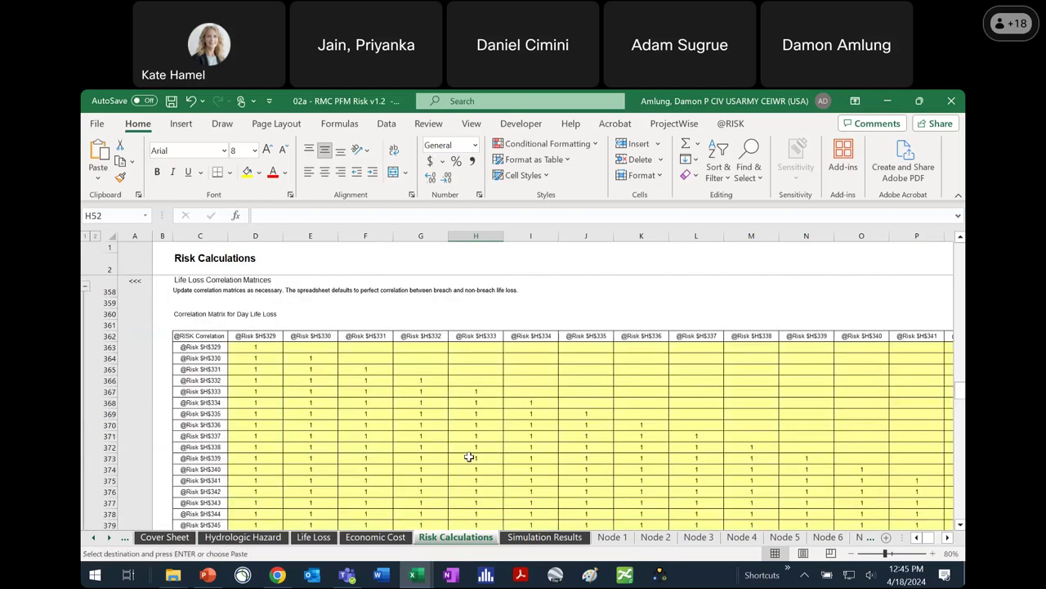
scroll(469, 456, "down", 1)
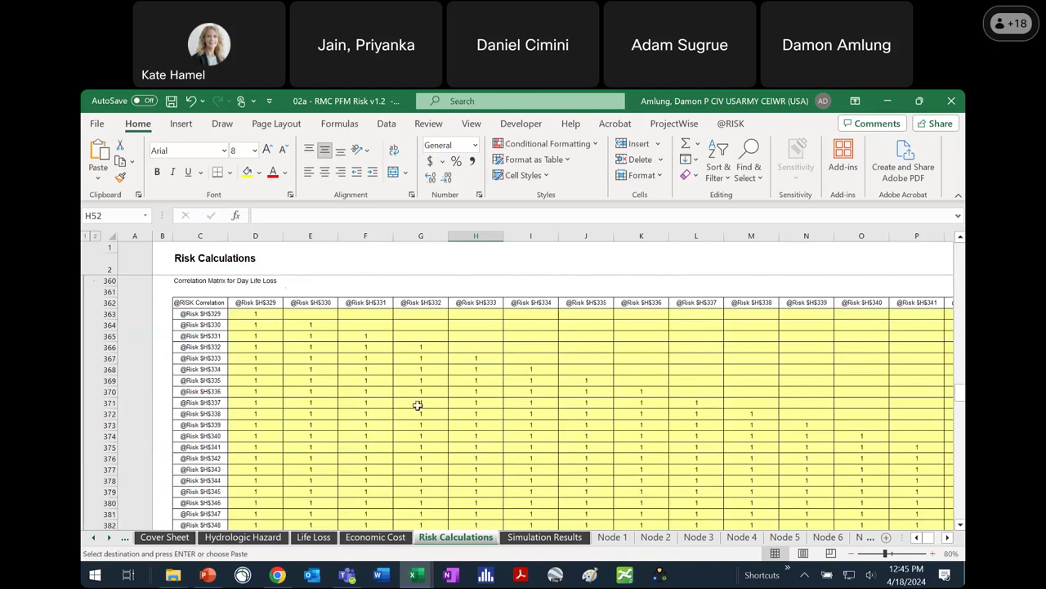
left_click(257, 314)
key("ctrl+v")
left_click(295, 324)
left_click(364, 334)
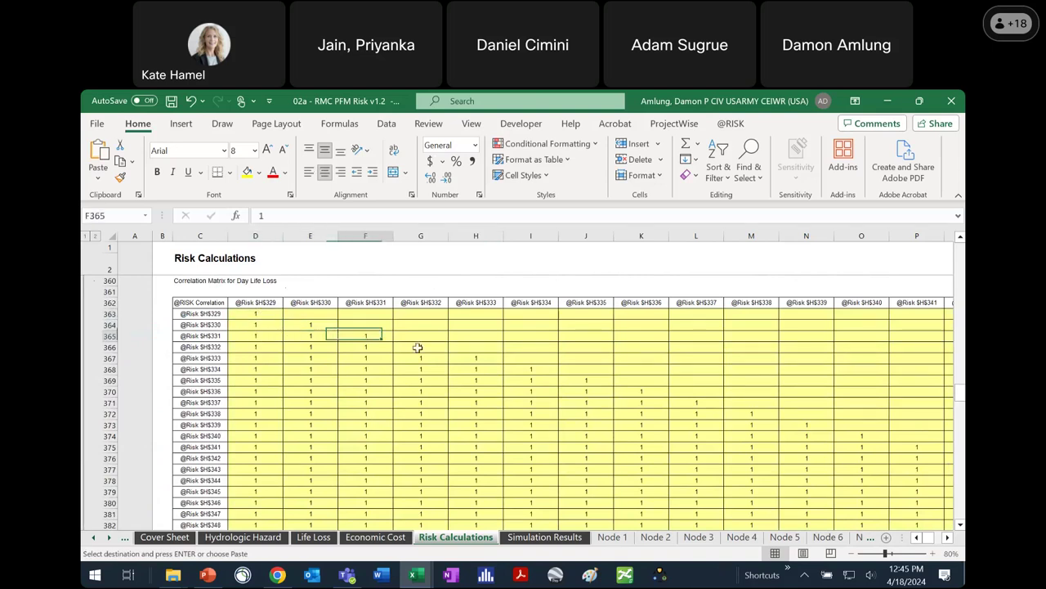
left_click(430, 348)
left_click(468, 360)
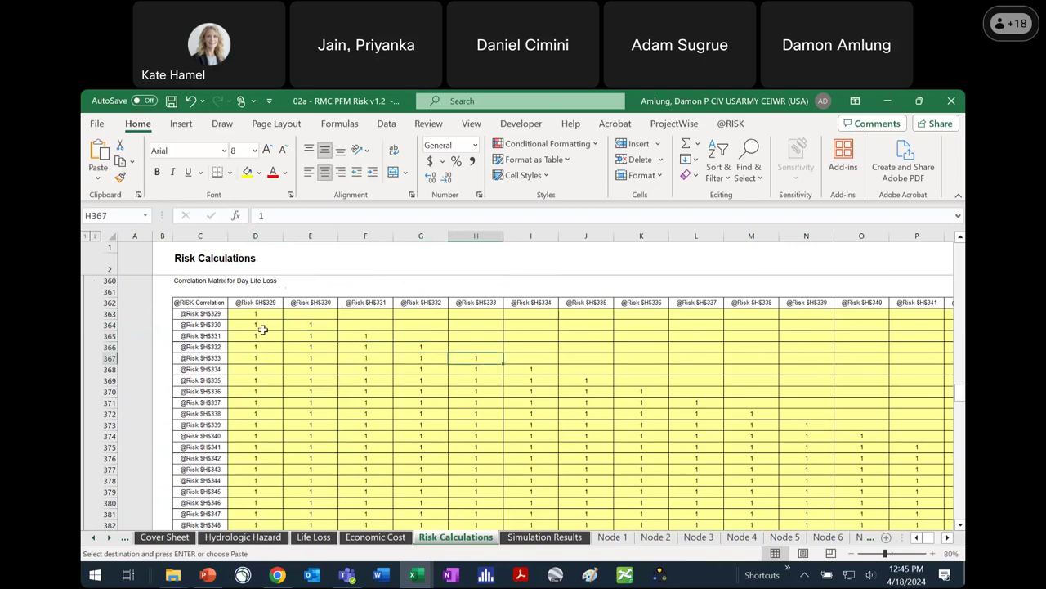
Step: Highlight the entries below the diagonal in the first five columns of the Day Life Loss correlation matrix
scroll(258, 336, "up", 2)
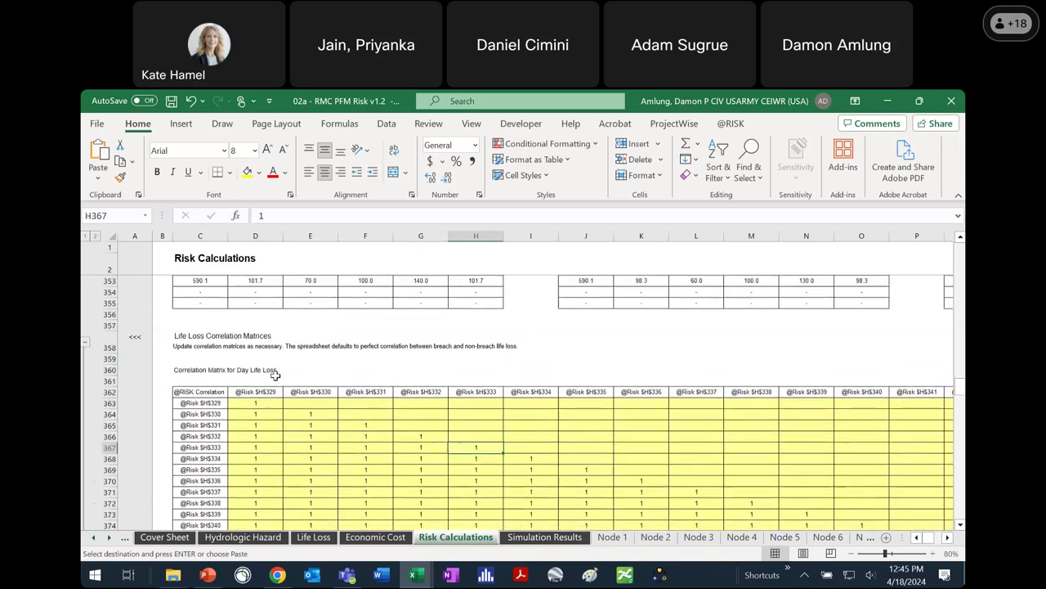
scroll(254, 347, "down", 1)
left_click_drag(255, 346, 256, 511)
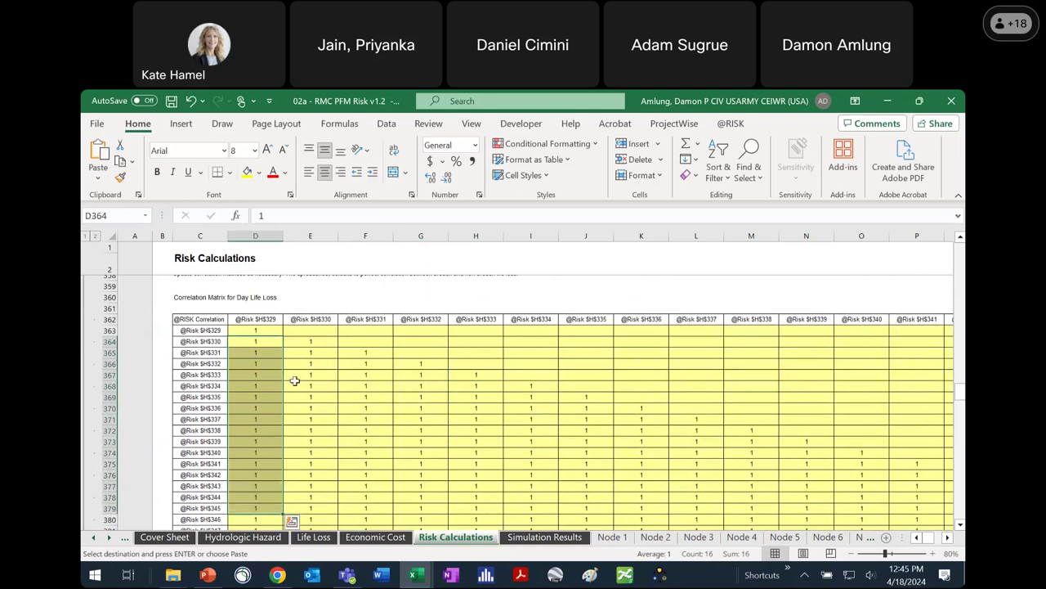
left_click_drag(316, 354, 310, 464)
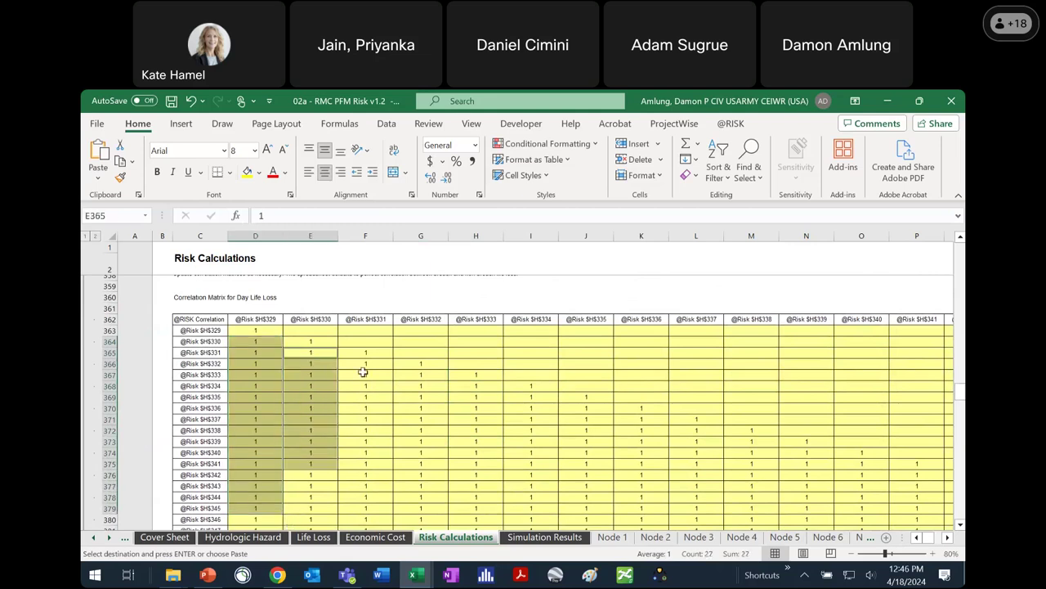
left_click(365, 364, "ctrl")
left_click_drag(367, 400, 365, 463)
left_click_drag(421, 375, 421, 452)
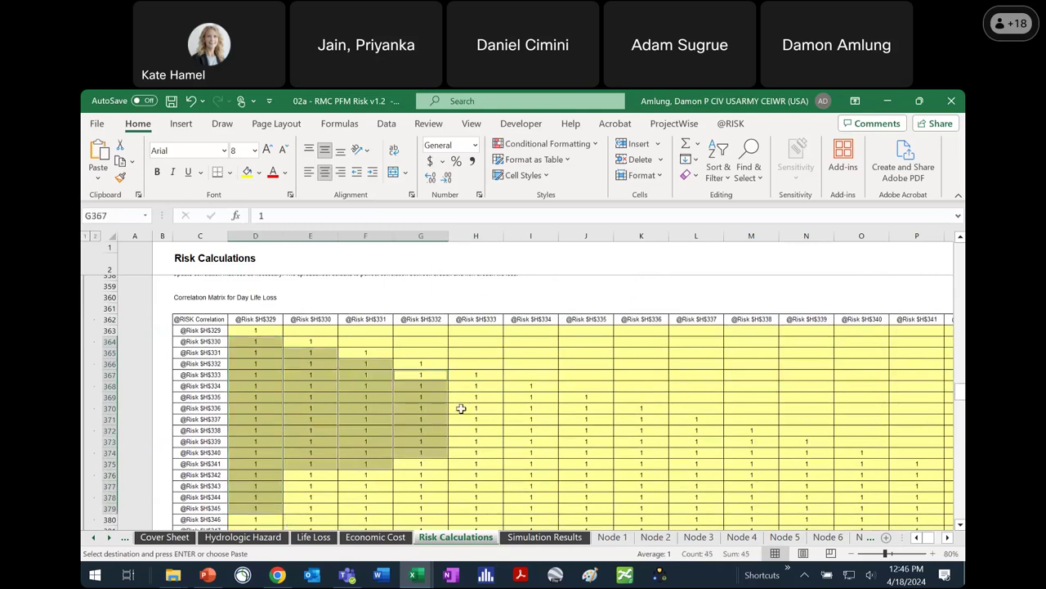
left_click_drag(481, 385, 479, 464)
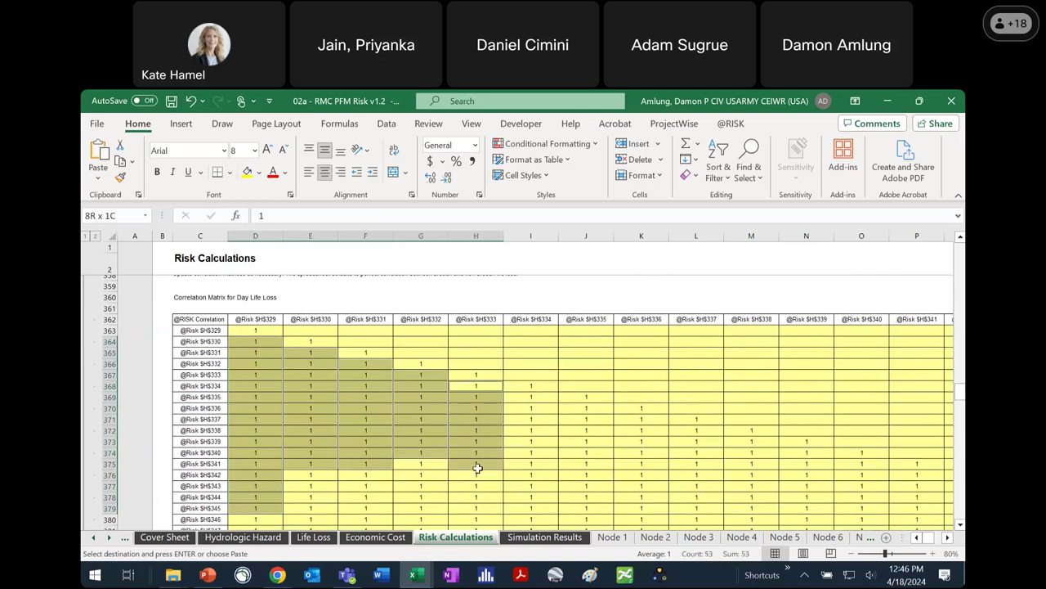
left_click(536, 450)
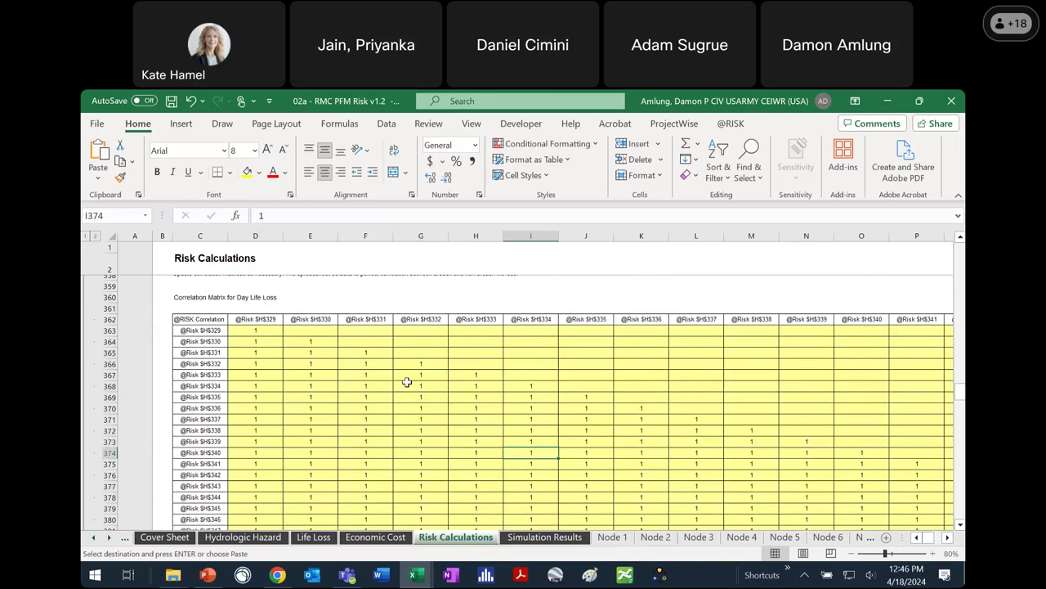
Step: Collapse the Life Loss Correlation Matrices group and review the Risk Output and Risk Mean tables
scroll(339, 392, "up", 4)
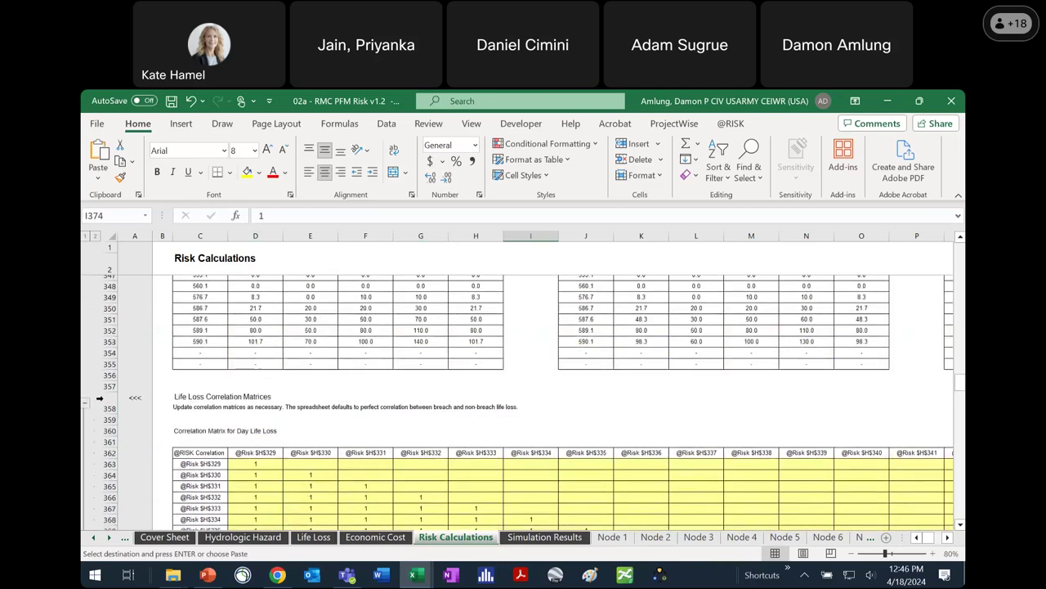
left_click(86, 406)
scroll(413, 415, "down", 3)
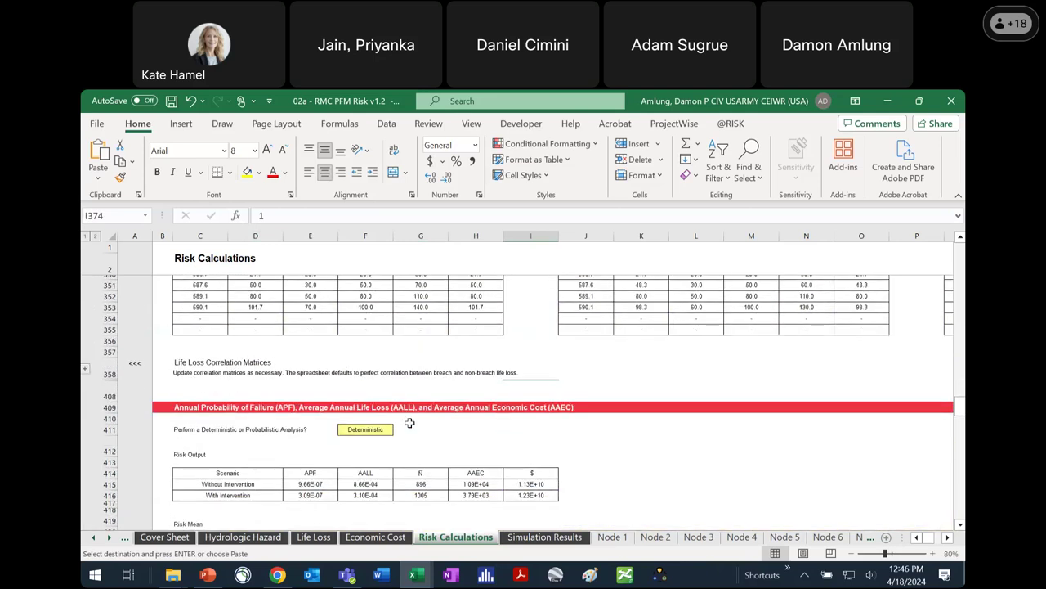
scroll(413, 421, "down", 1)
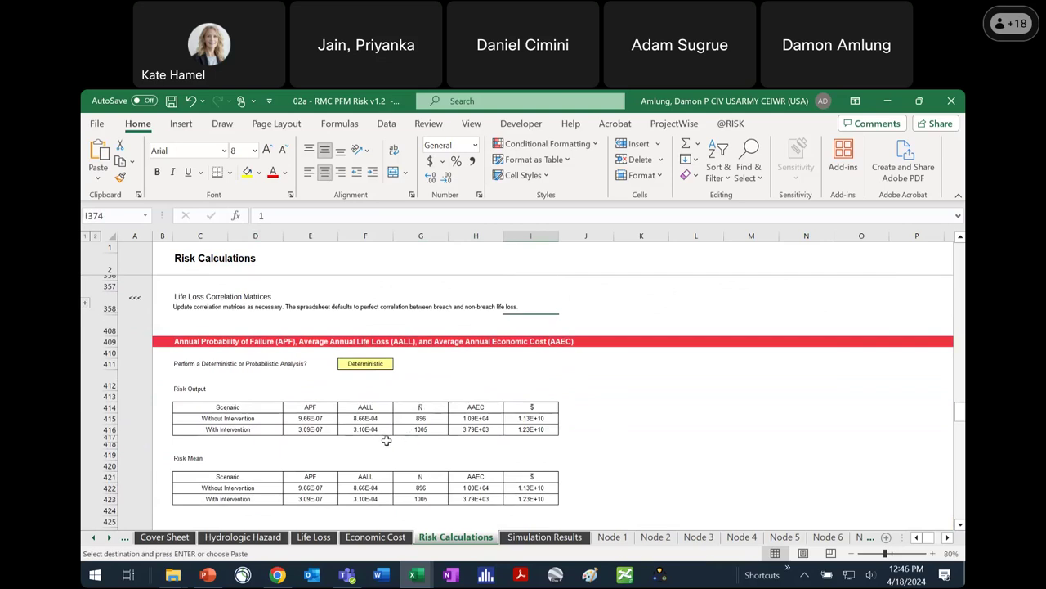
scroll(385, 443, "down", 2)
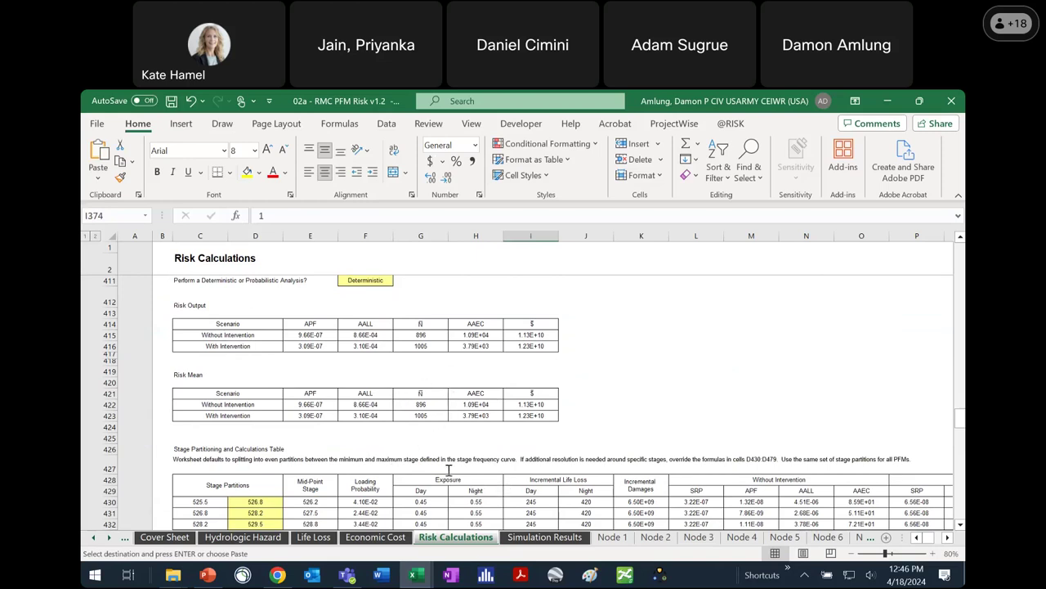
Step: Examine the Stage Partitioning and Calculations Table through to the Incremental Risk versus Peak Stage table
scroll(437, 381, "down", 2)
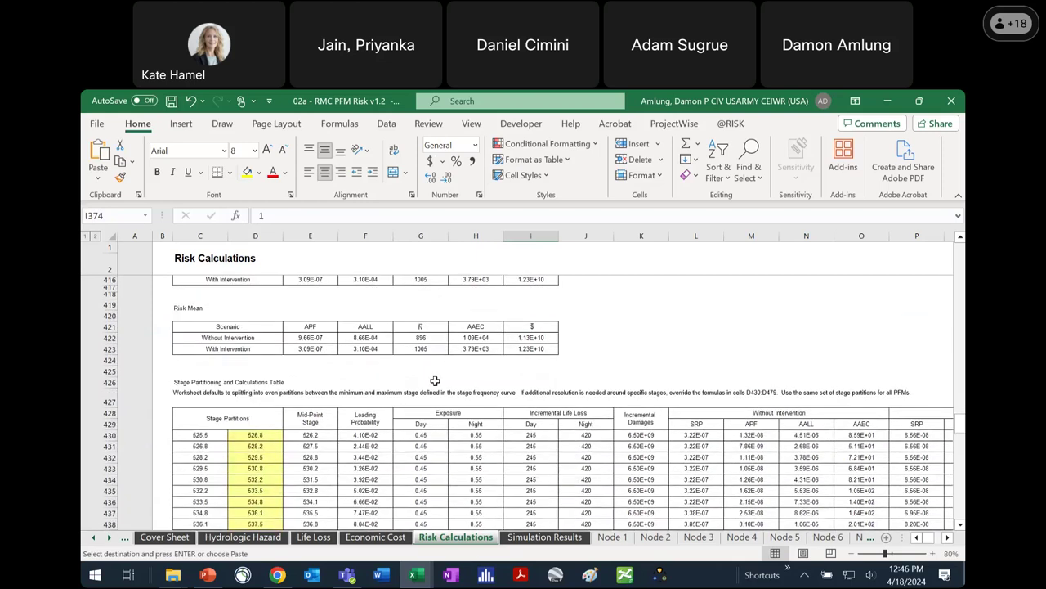
scroll(435, 381, "down", 4)
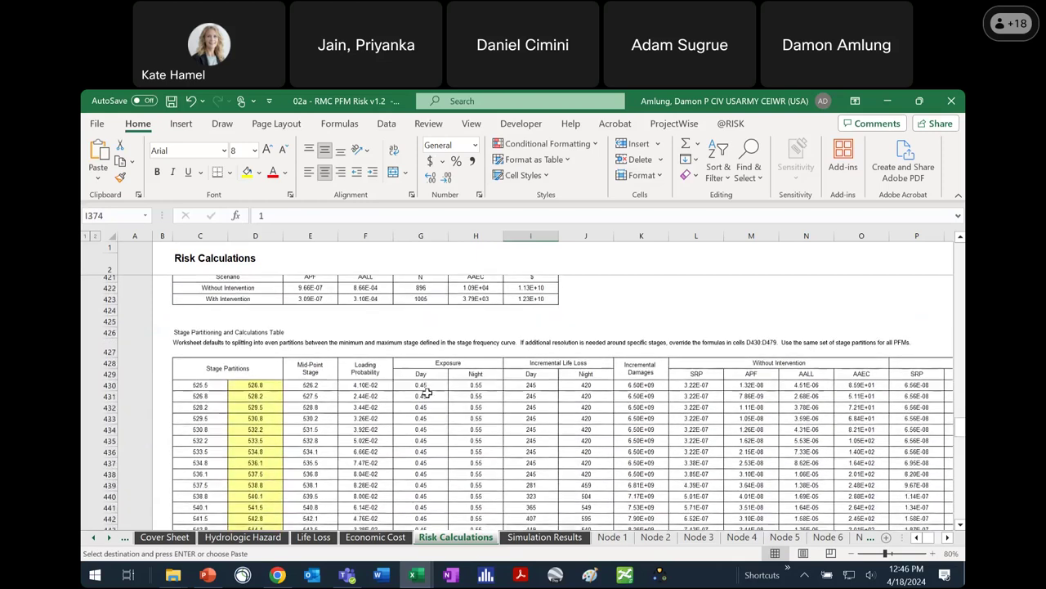
scroll(247, 323, "up", 2)
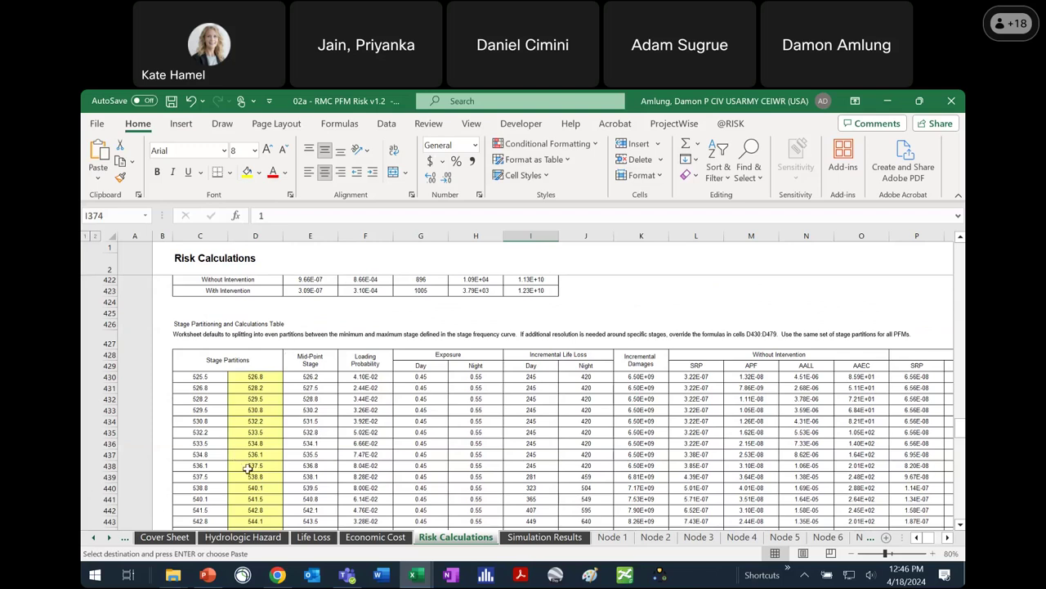
scroll(248, 467, "down", 15)
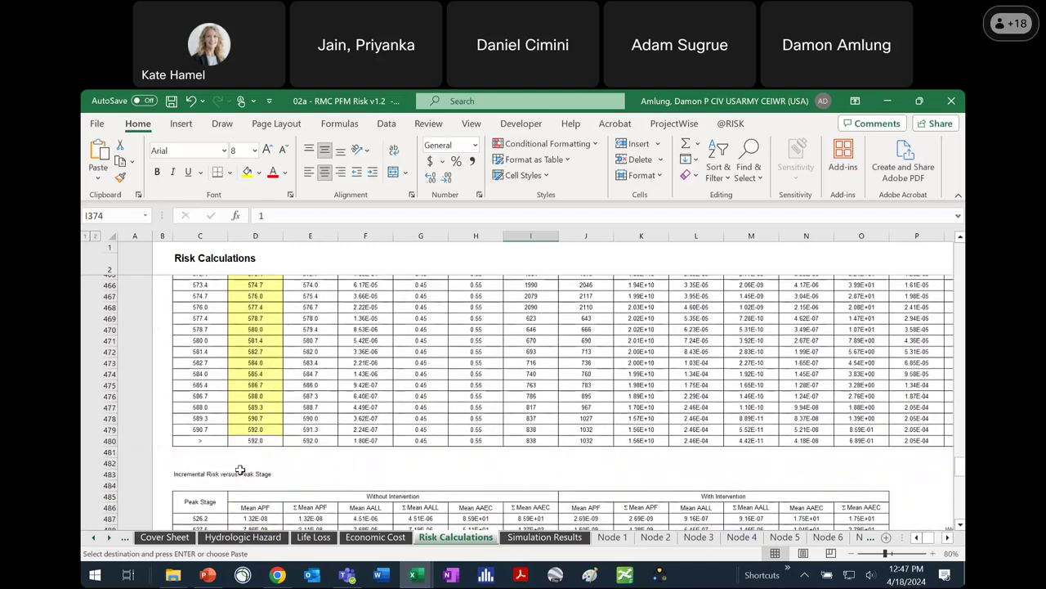
scroll(244, 468, "up", 15)
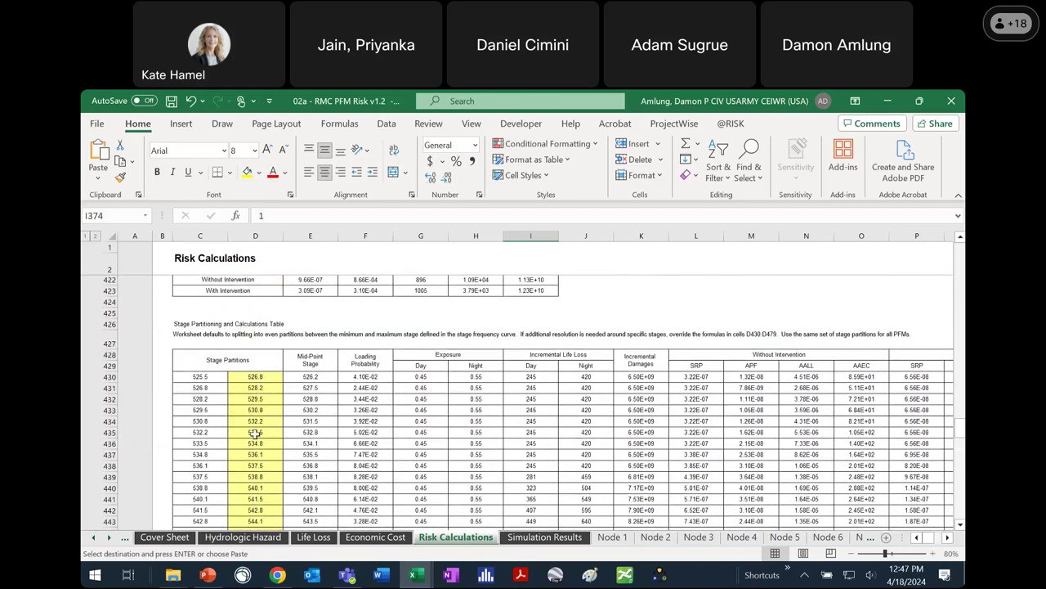
scroll(253, 456, "down", 13)
scroll(253, 456, "down", 5)
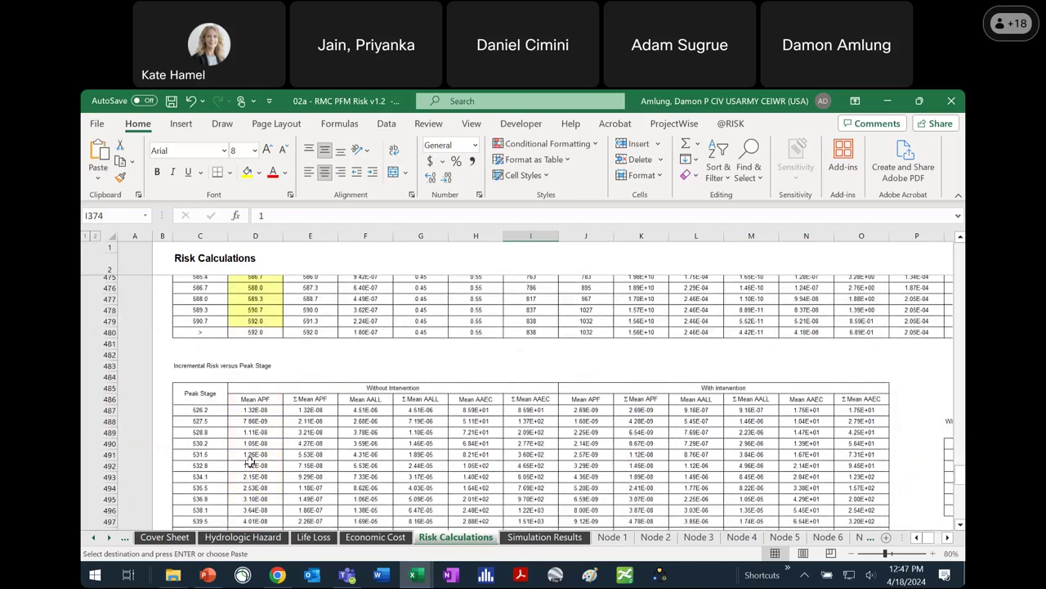
Step: Set the analysis type in the APF, AALL and AAEC section to Probabilistic
scroll(326, 412, "up", 20)
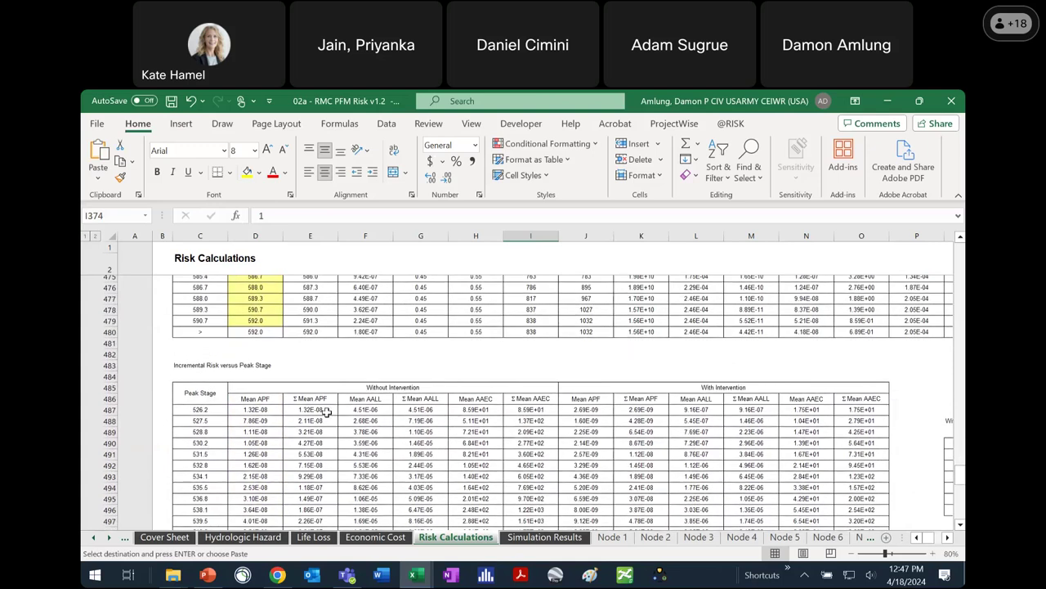
scroll(327, 413, "up", 5)
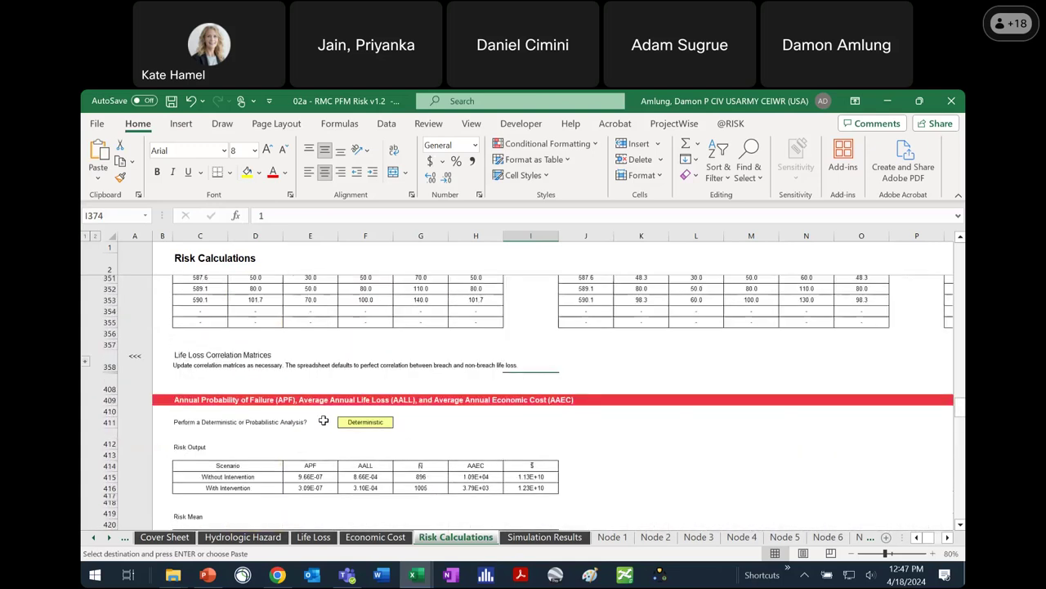
left_click(670, 460)
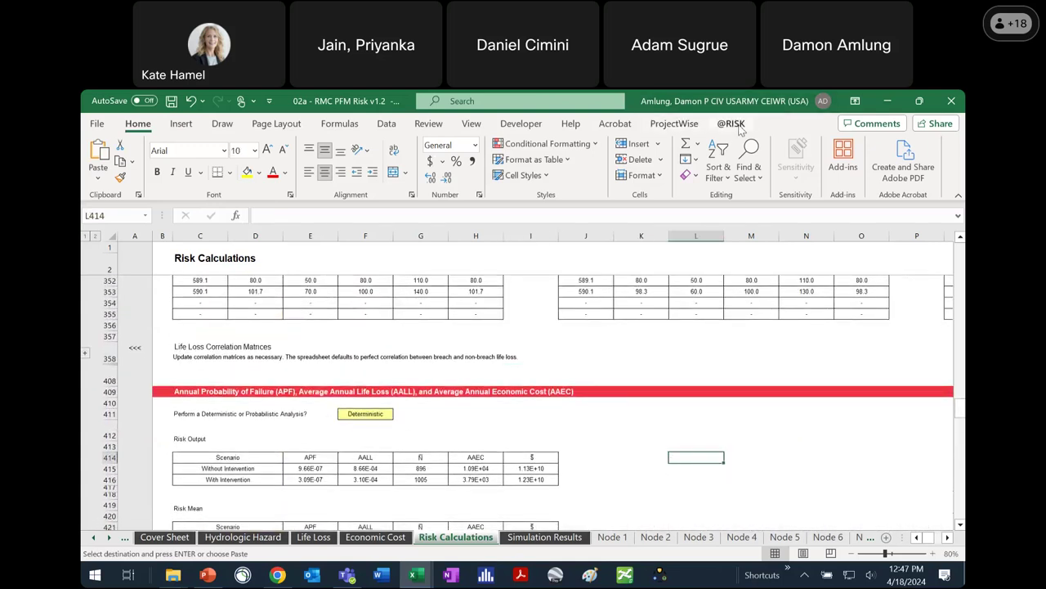
left_click(382, 415)
left_click(398, 414)
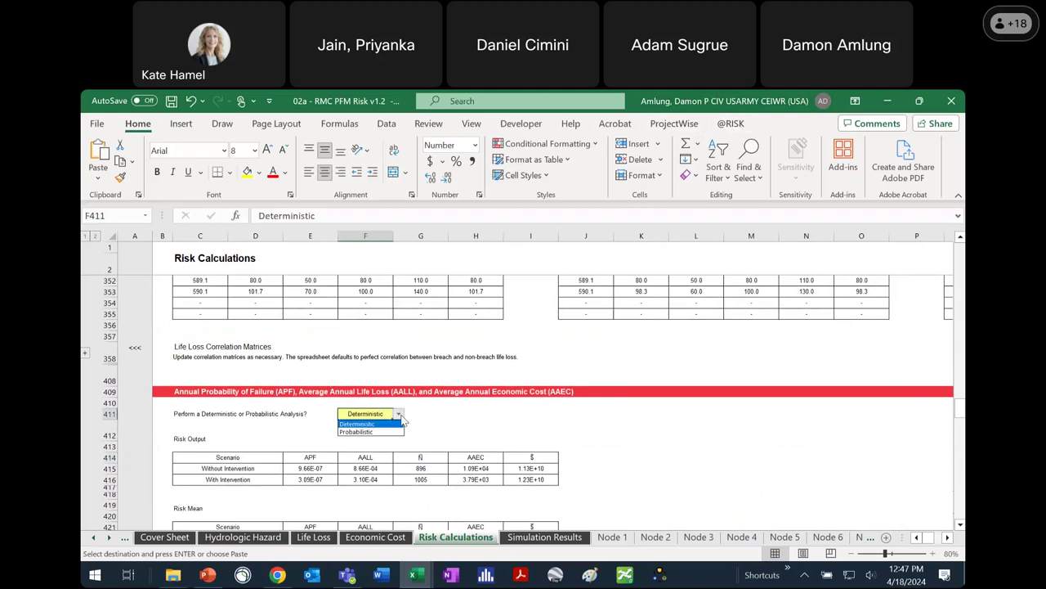
left_click(386, 433)
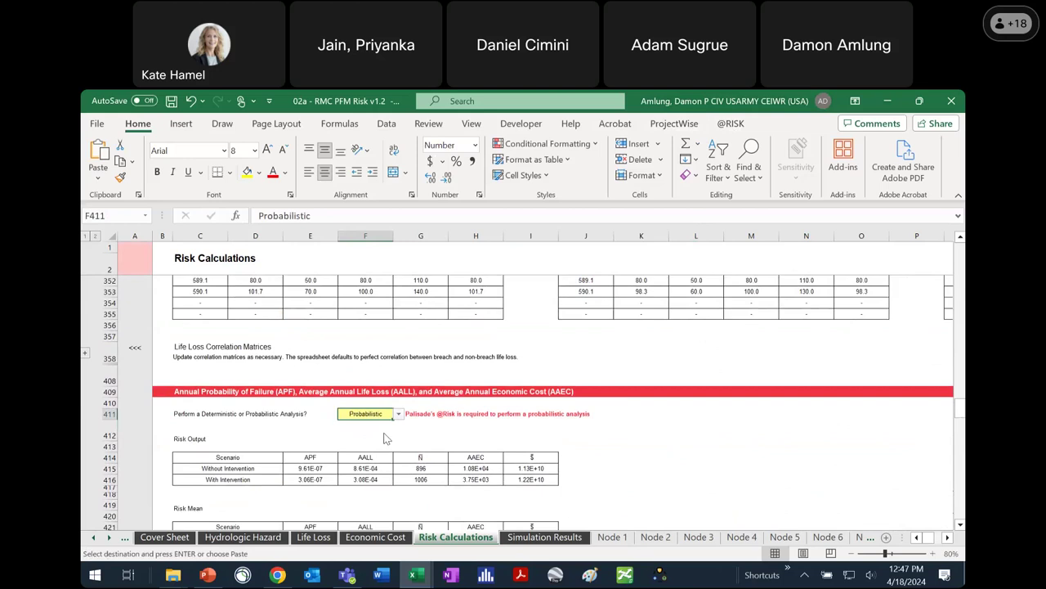
Step: Examine the Risk Calculations sheet from the Stage Frequency section through to the Incremental Risk versus Peak Stage table
scroll(601, 458, "up", 10)
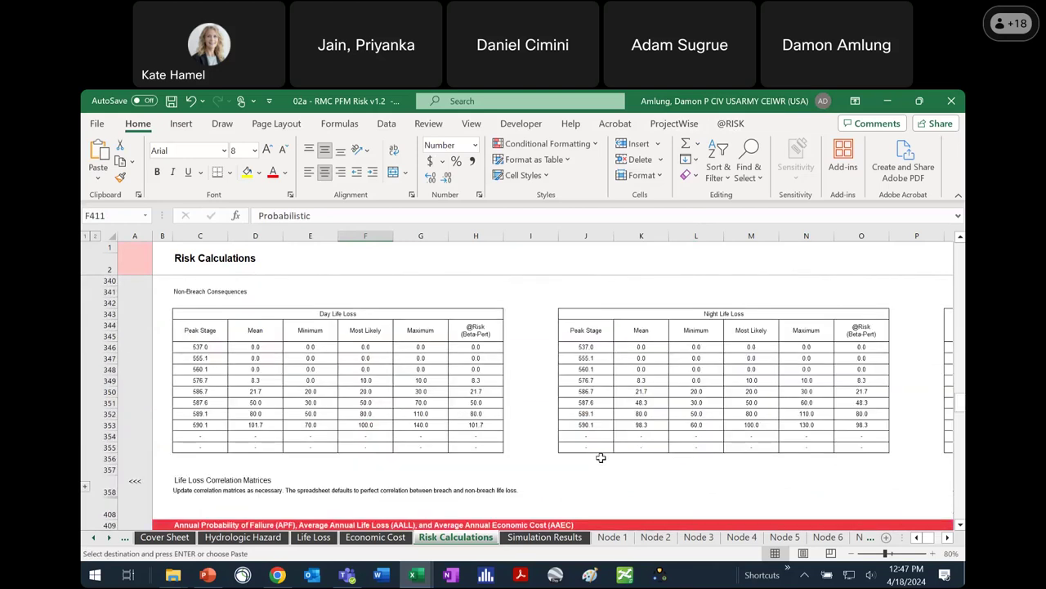
scroll(601, 457, "up", 15)
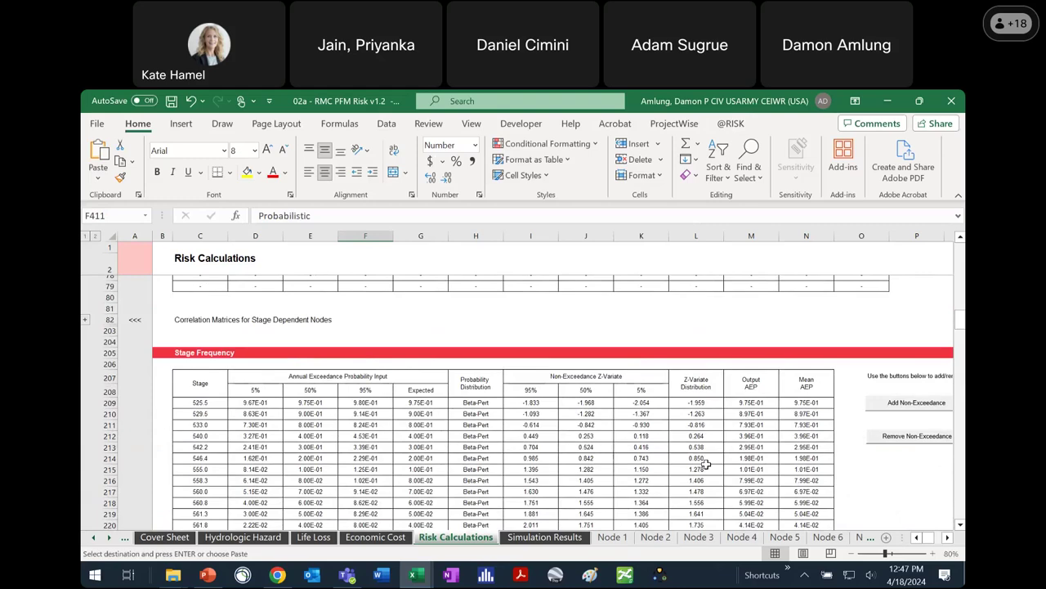
scroll(705, 463, "up", 17)
scroll(684, 462, "down", 20)
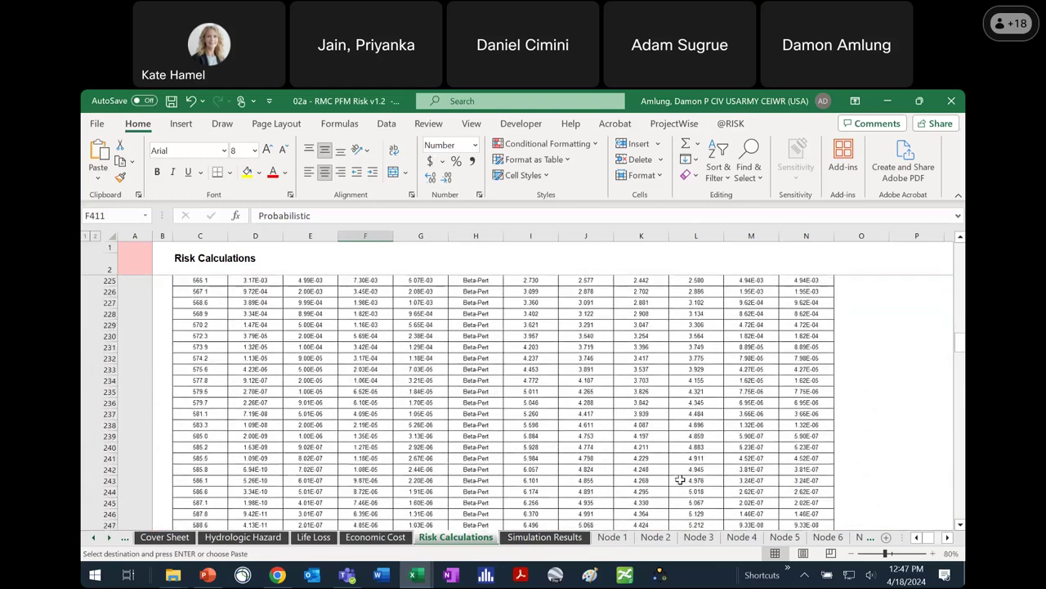
scroll(680, 479, "down", 15)
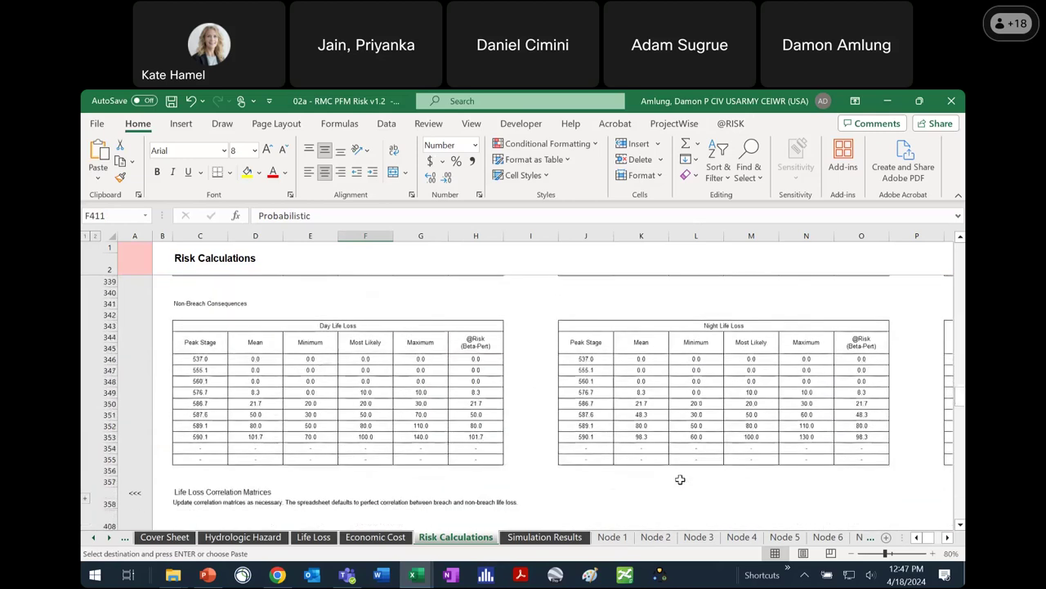
scroll(680, 480, "down", 5)
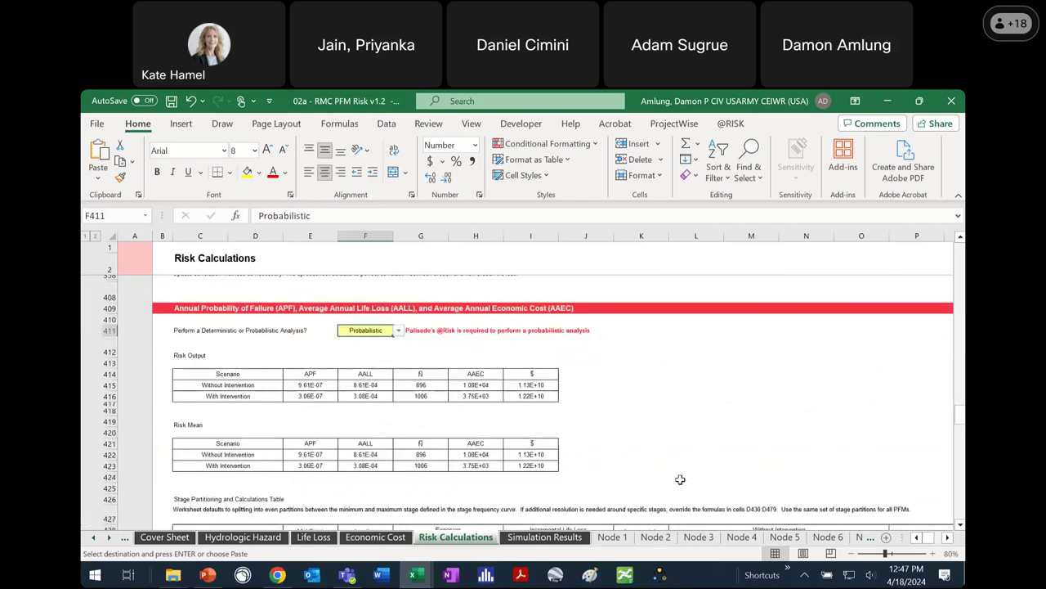
scroll(681, 480, "down", 5)
left_click(691, 449)
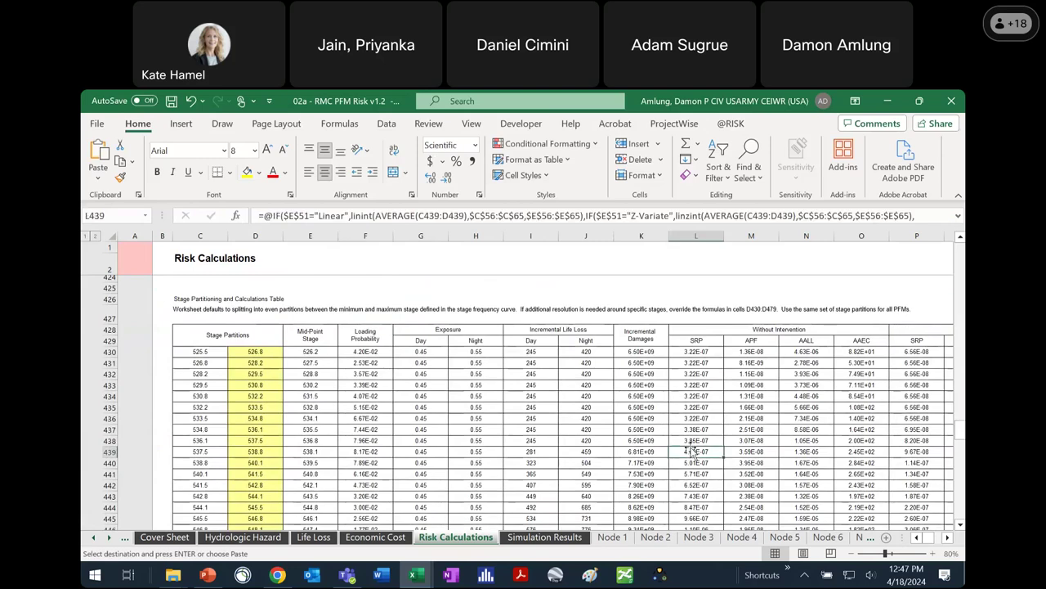
scroll(689, 448, "down", 15)
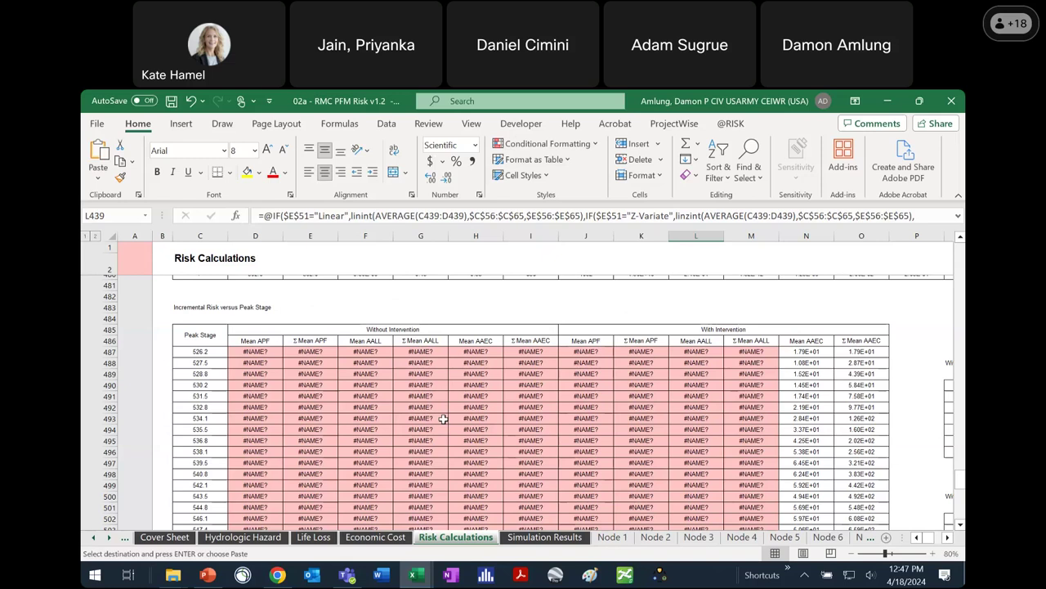
Step: Switch to Chrome and read the Palisade Knowledge Base fixes for #NAME errors in place of distribution functions
left_click(278, 575)
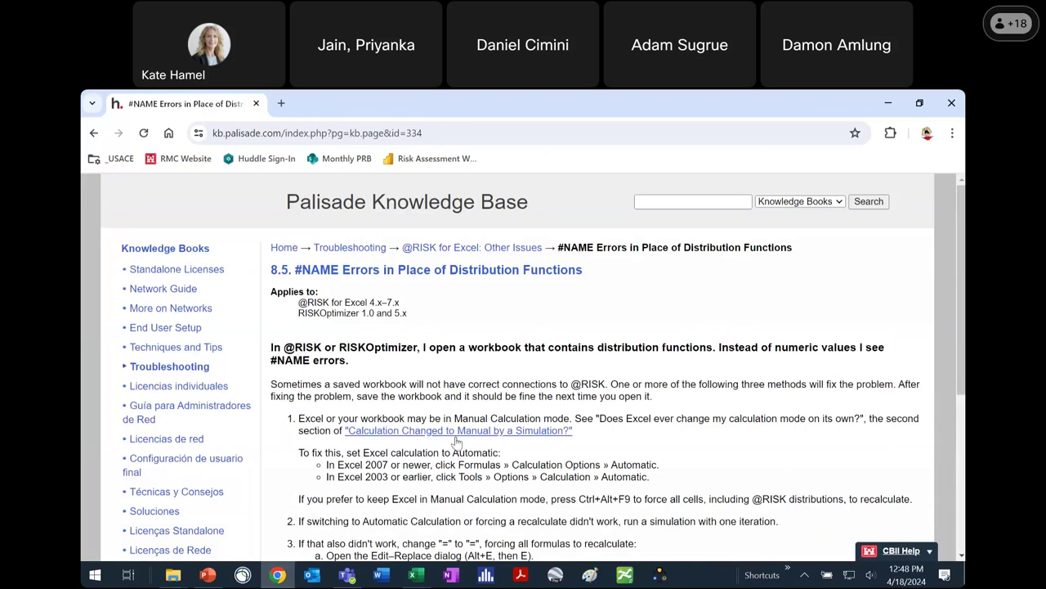
scroll(457, 454, "down", 1)
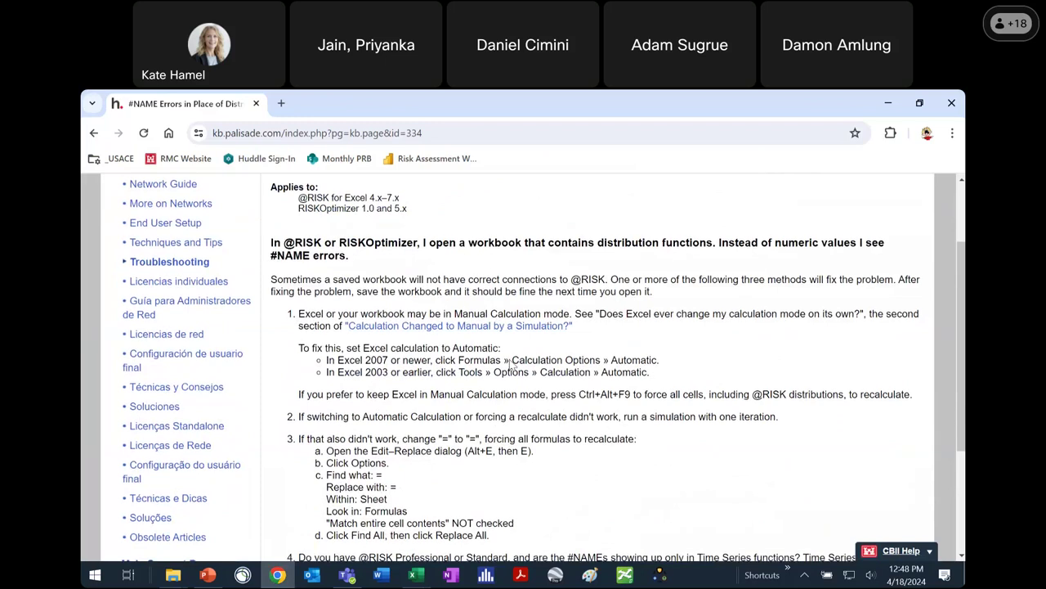
scroll(507, 368, "down", 3)
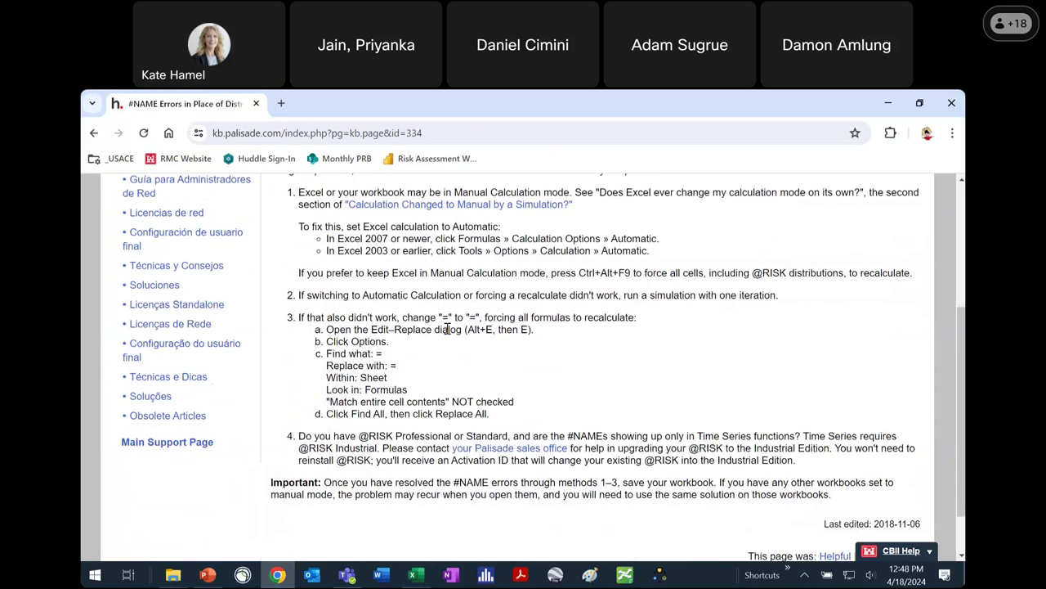
left_click(891, 104)
left_click(731, 124)
left_click(539, 144)
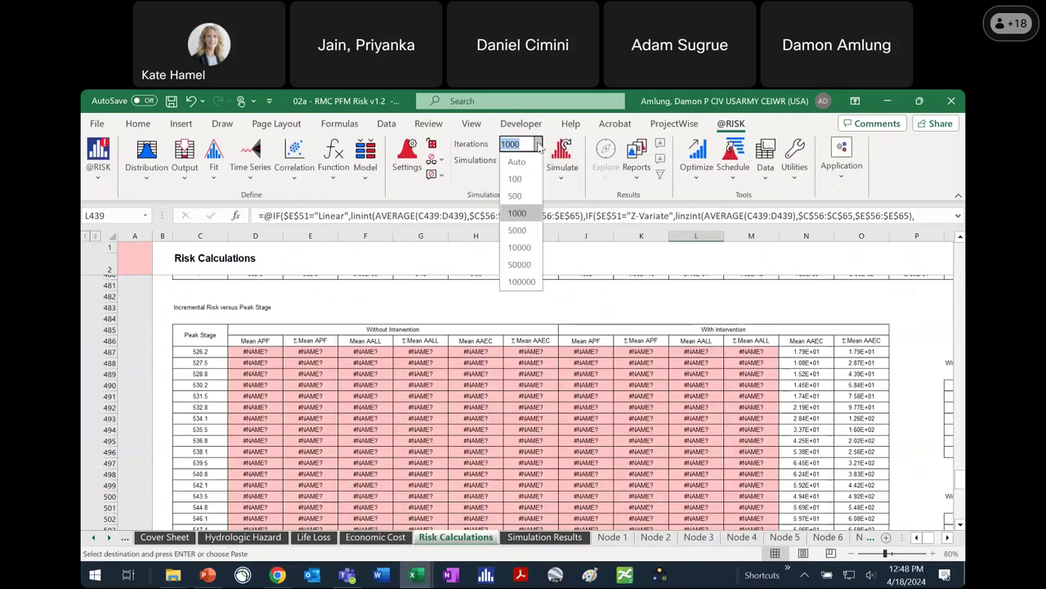
key("BackSpace")
key("BackSpace")
key("BackSpace")
key("Return")
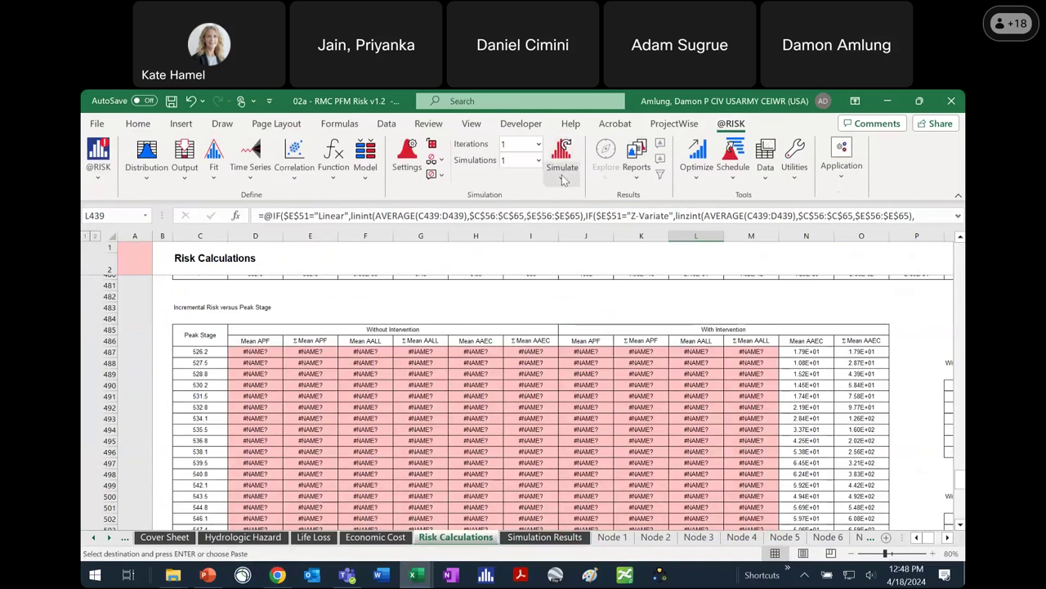
left_click(563, 146)
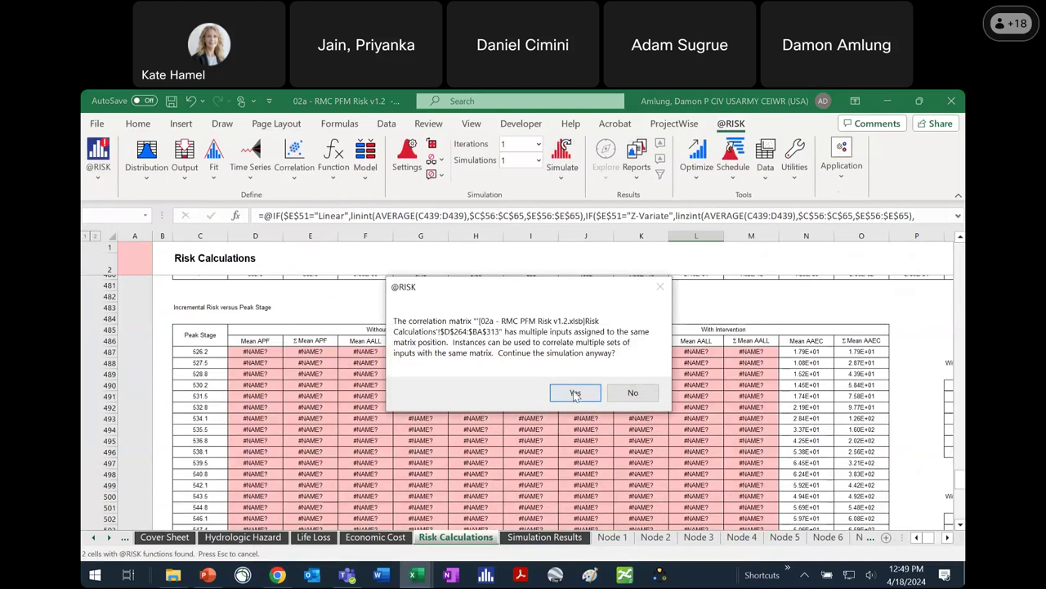
left_click(576, 394)
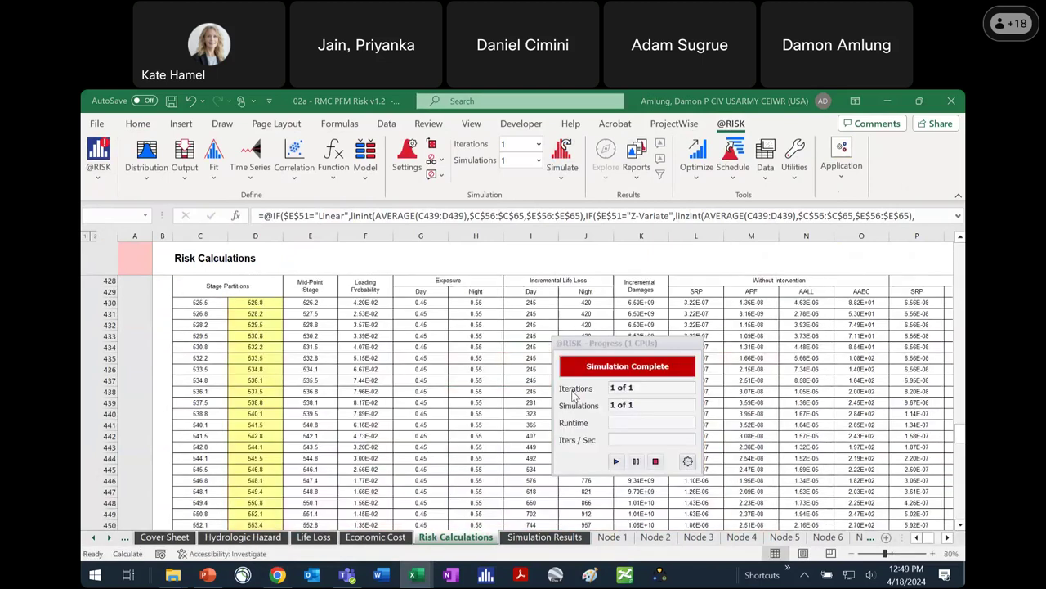
Step: Check the Incremental Risk versus Peak Stage table and compare the Risk Output and Risk Mean tables
scroll(507, 384, "down", 7)
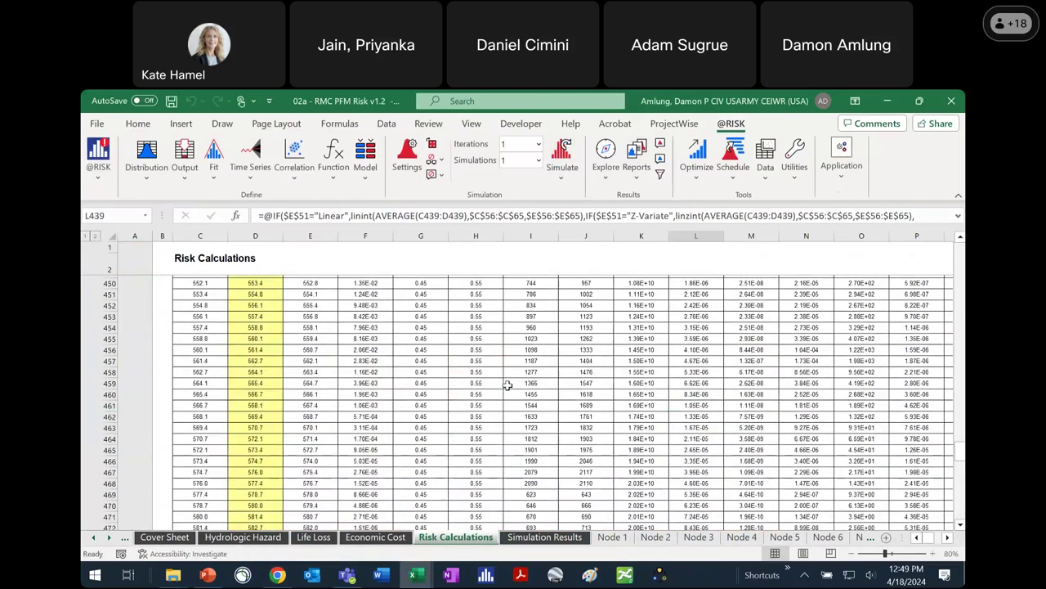
scroll(507, 384, "down", 20)
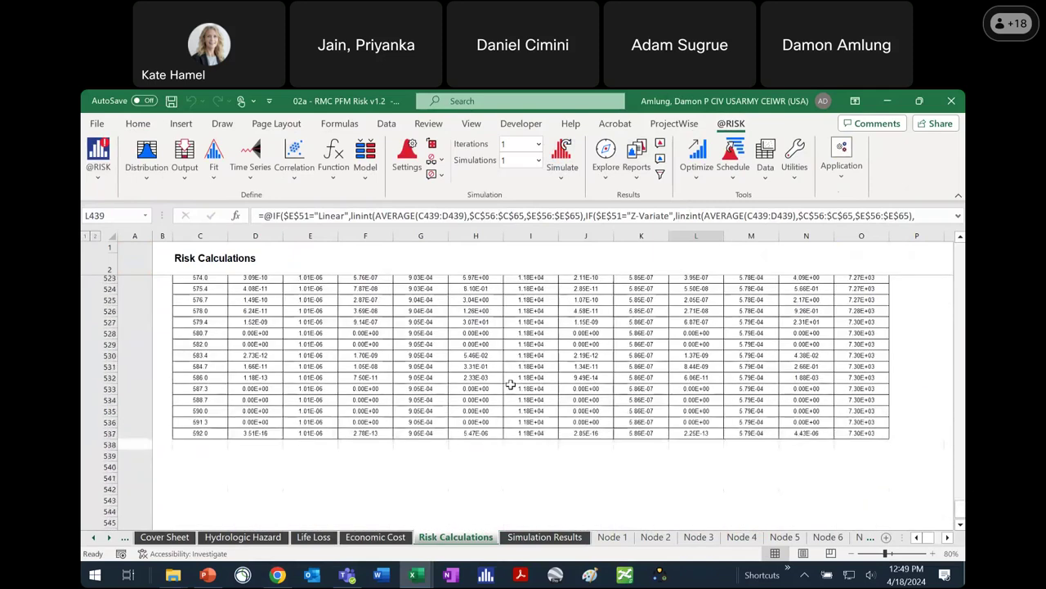
scroll(511, 384, "up", 18)
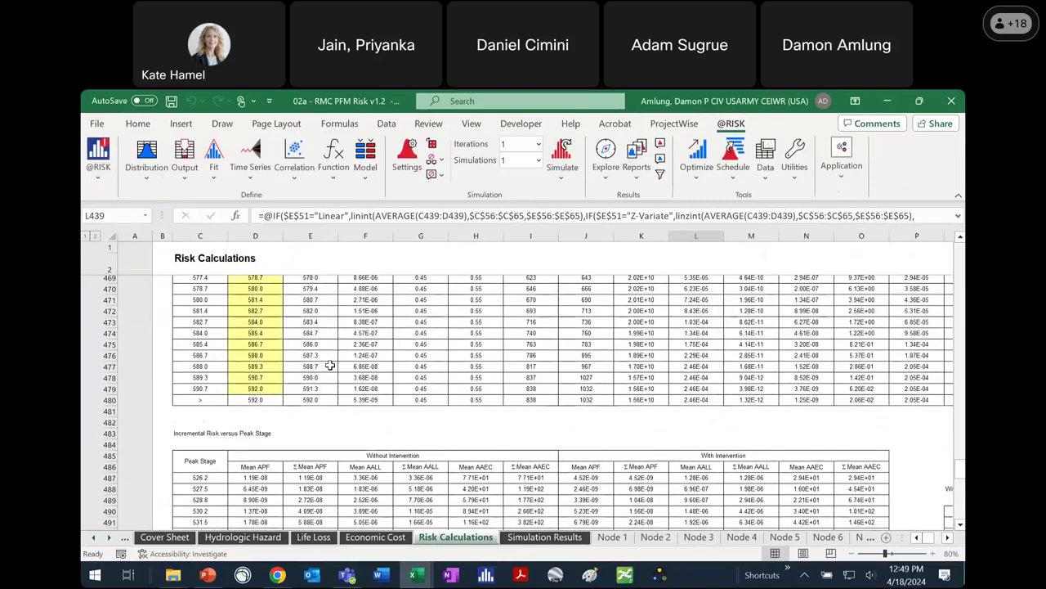
scroll(330, 365, "up", 8)
scroll(329, 365, "up", 10)
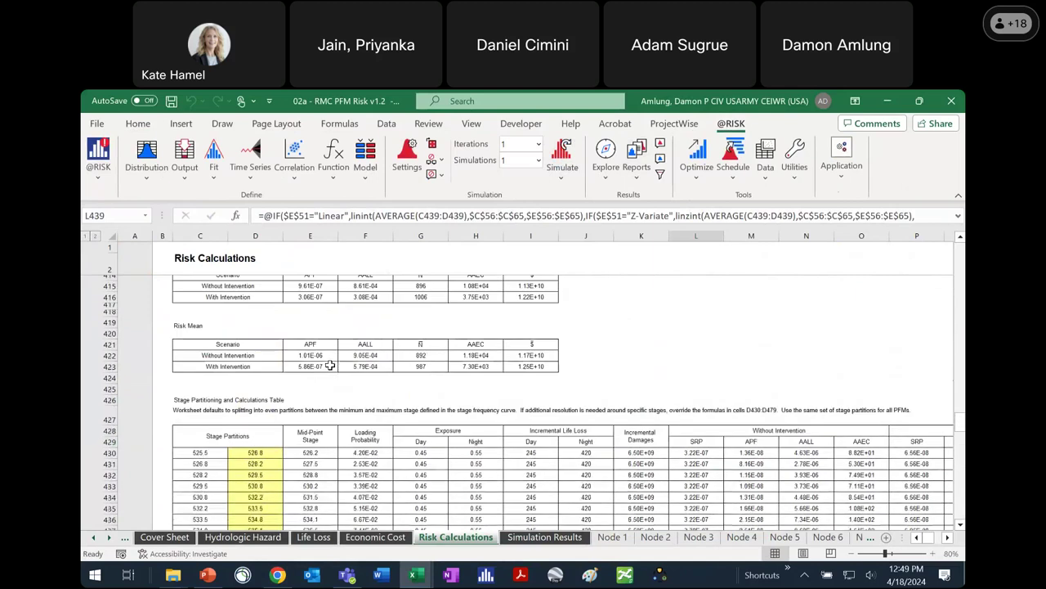
scroll(329, 366, "up", 1)
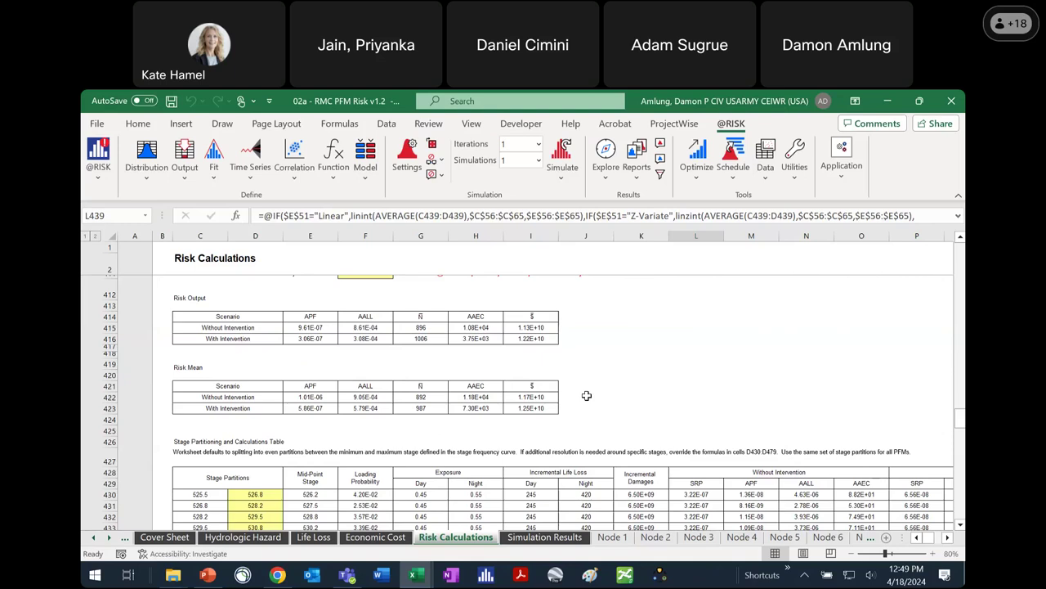
scroll(586, 396, "up", 4)
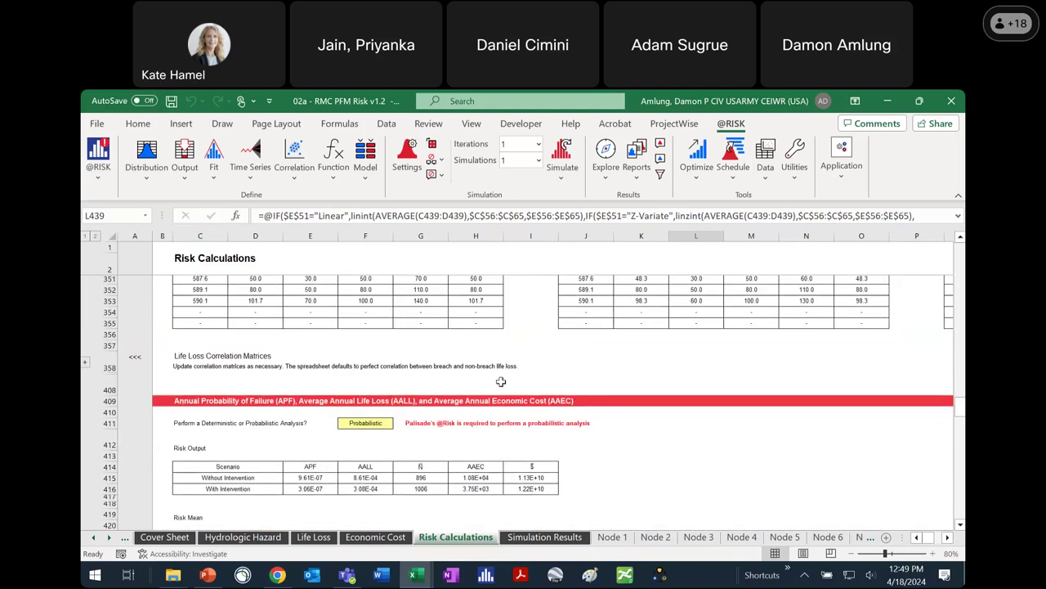
scroll(501, 382, "down", 3)
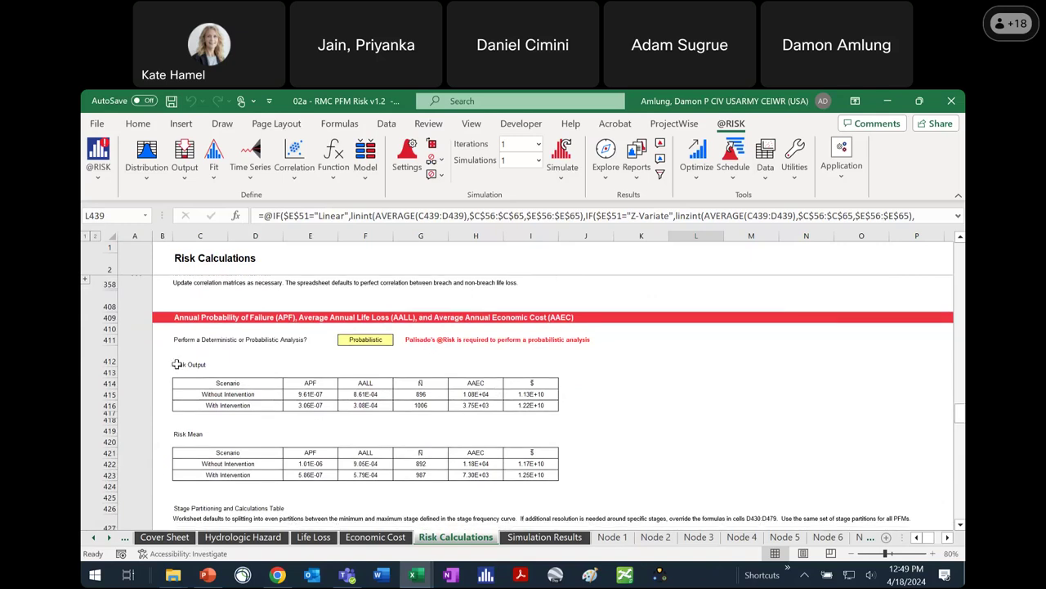
scroll(582, 411, "down", 1)
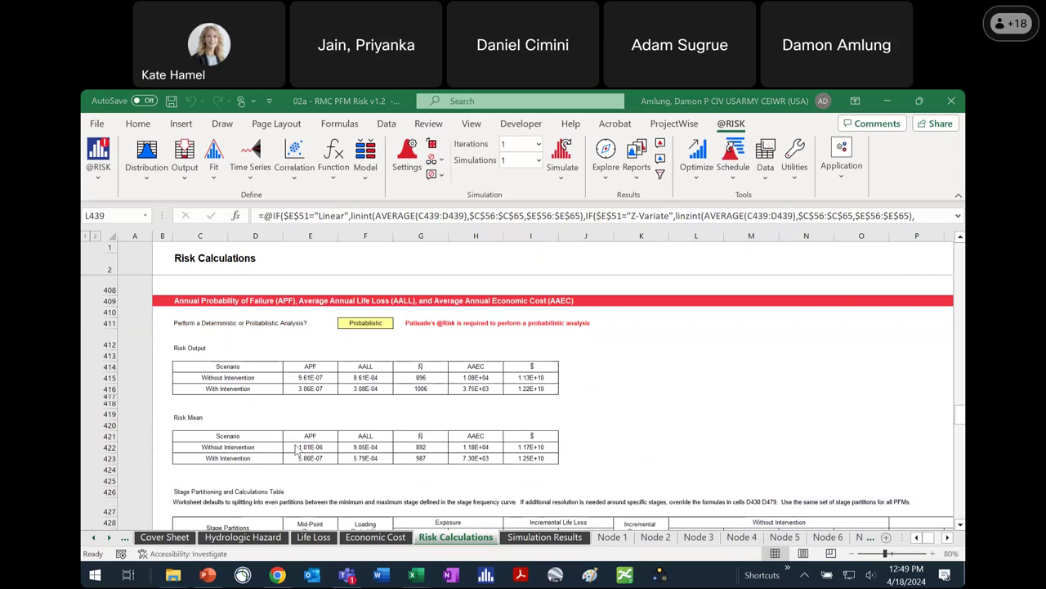
scroll(298, 450, "down", 2)
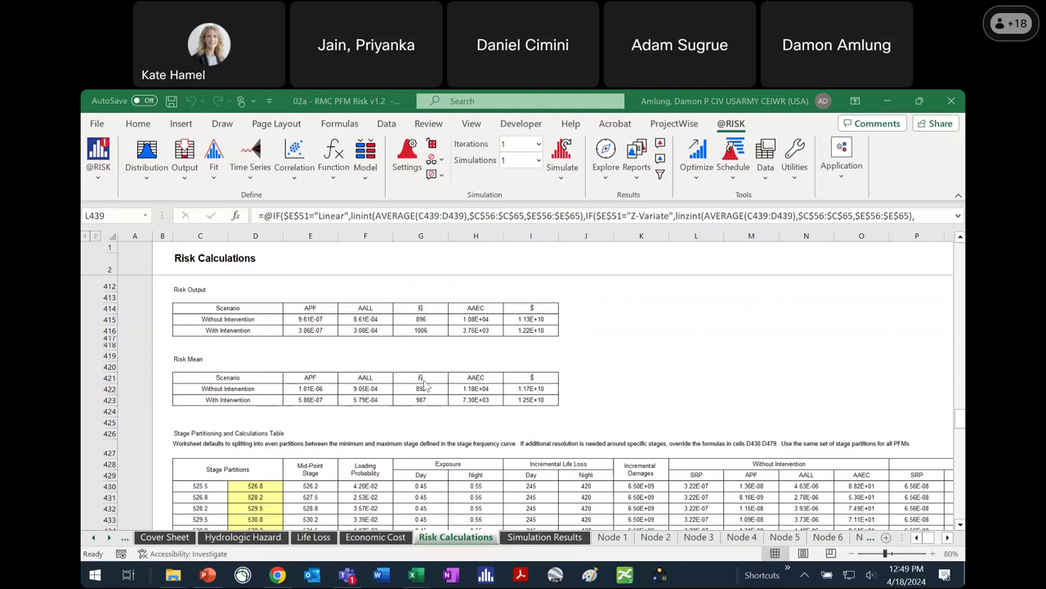
left_click(514, 146)
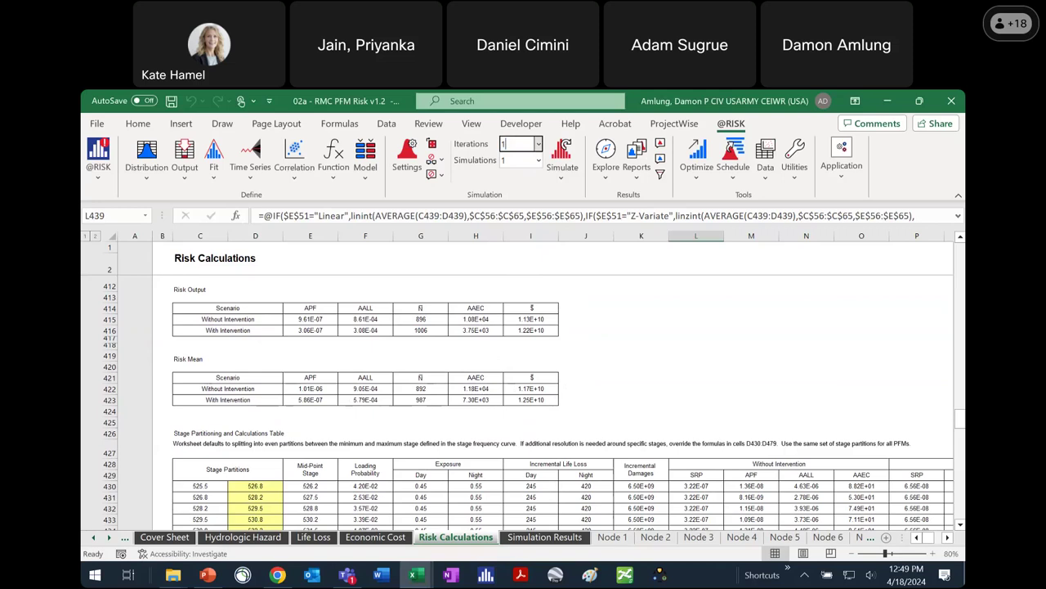
type("1000")
left_click(644, 318)
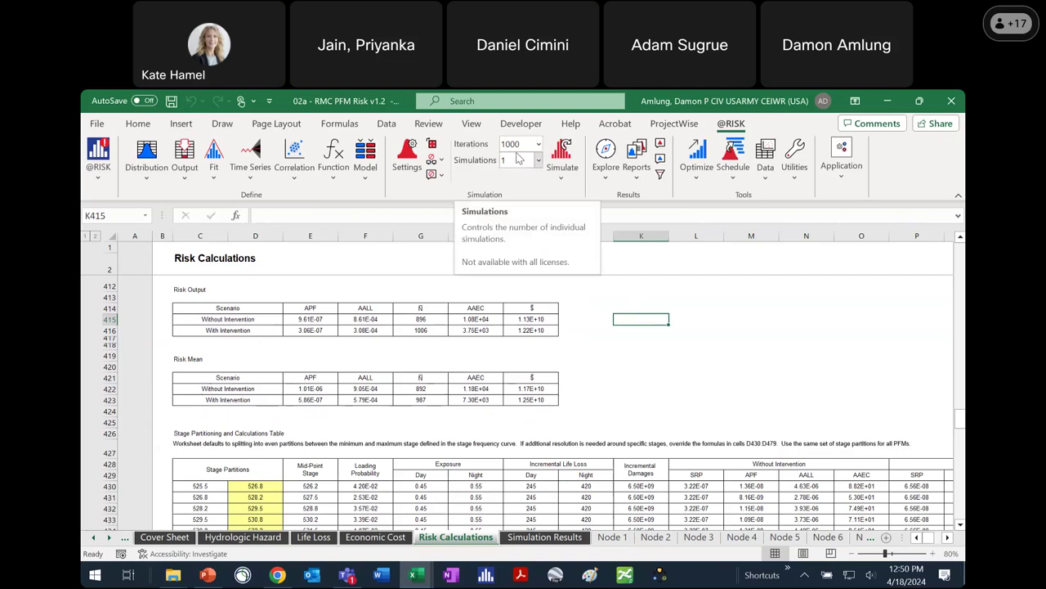
Step: Review the general and sampling simulation settings, accept them, and run the simulation despite the correlation matrix warning
left_click(407, 155)
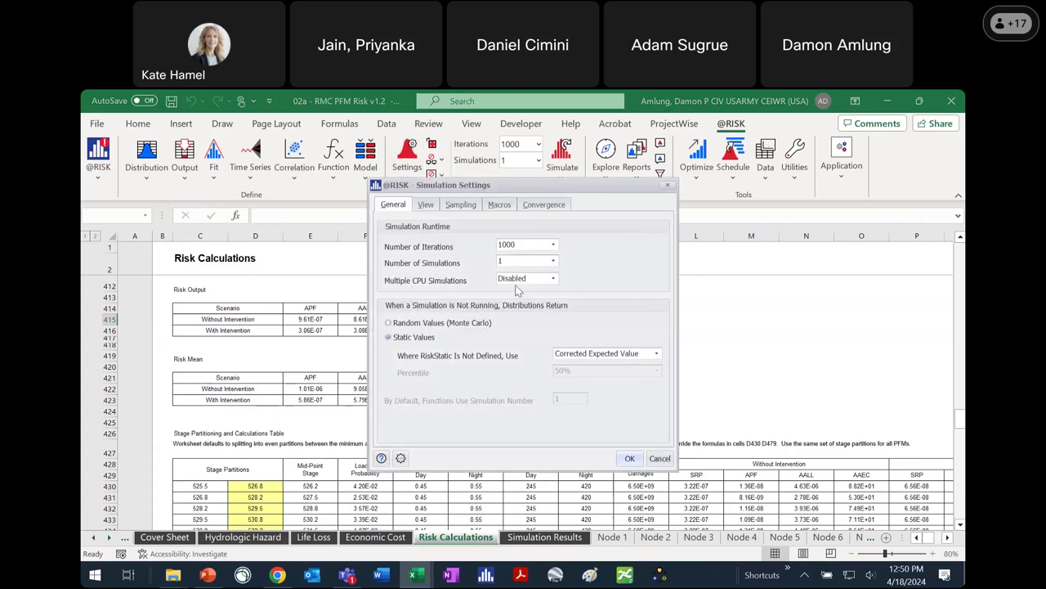
left_click(468, 202)
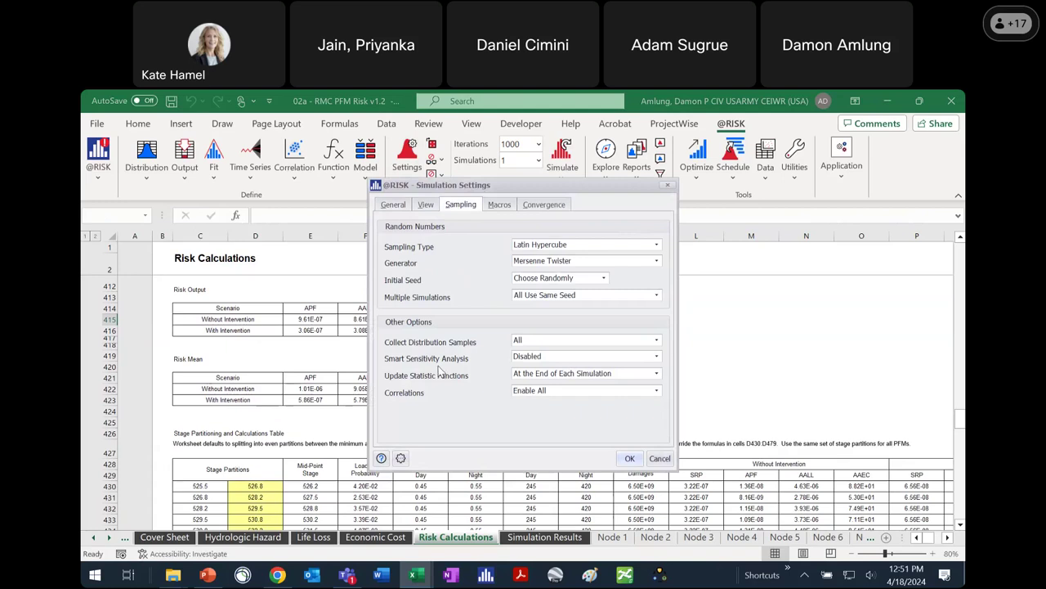
left_click(630, 458)
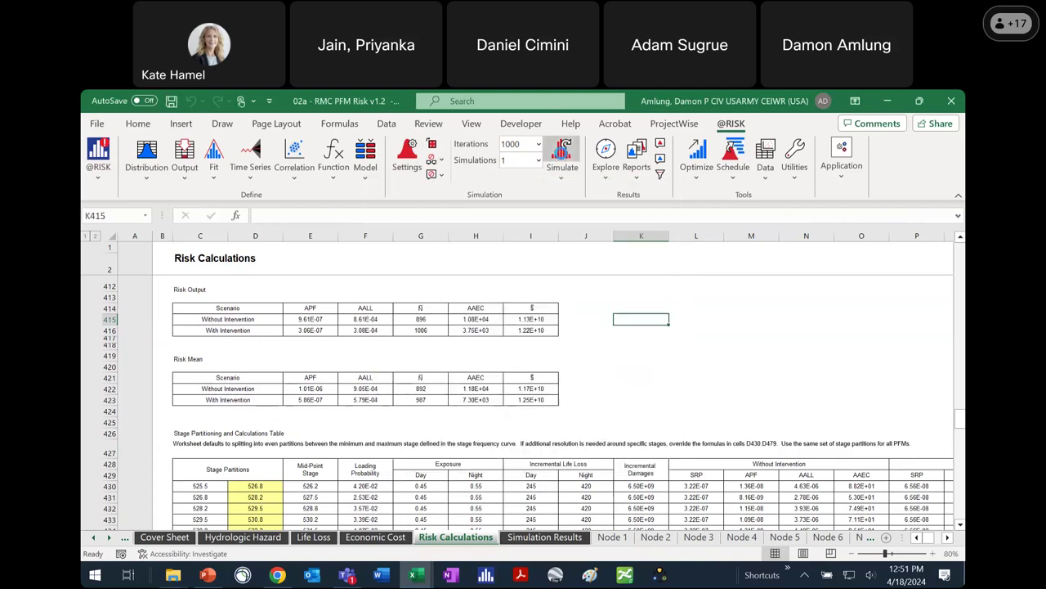
left_click(562, 156)
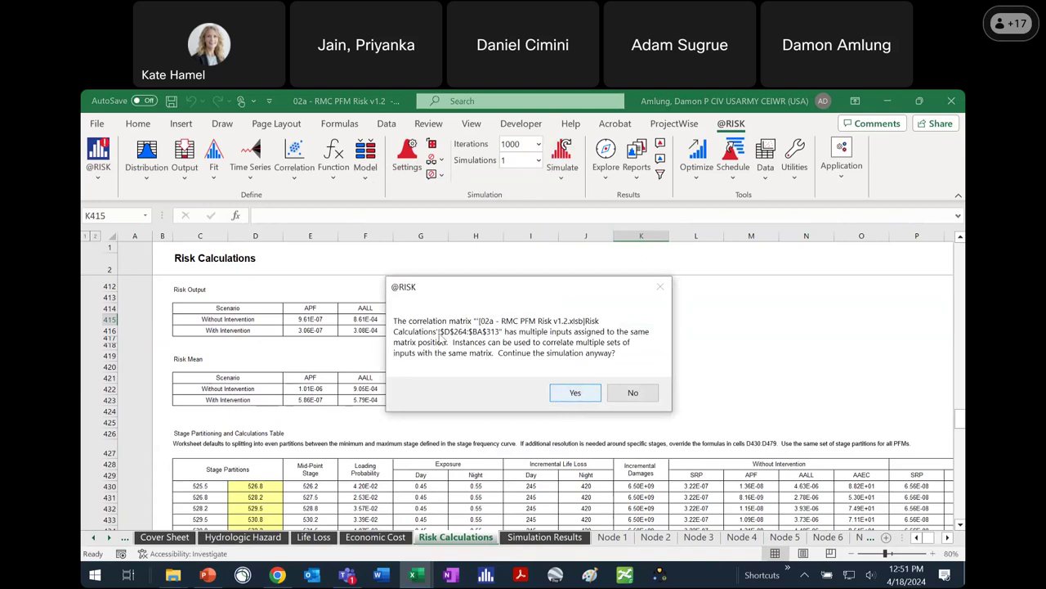
left_click(575, 393)
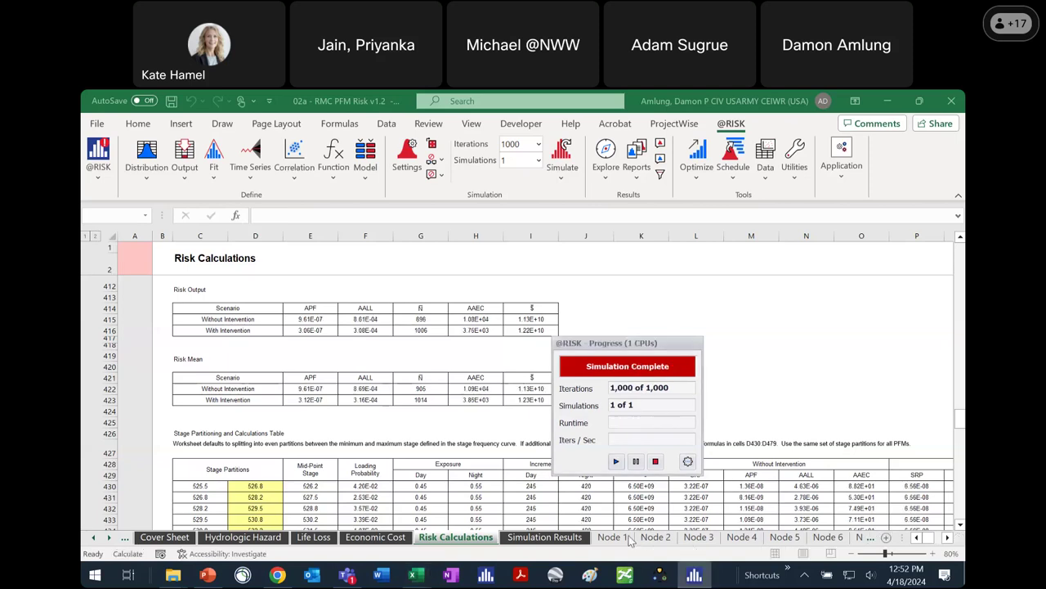
Step: Examine the Node 2 consensus team estimate, its probability versus stage chart and its probability density function
left_click(655, 537)
scroll(598, 406, "down", 1)
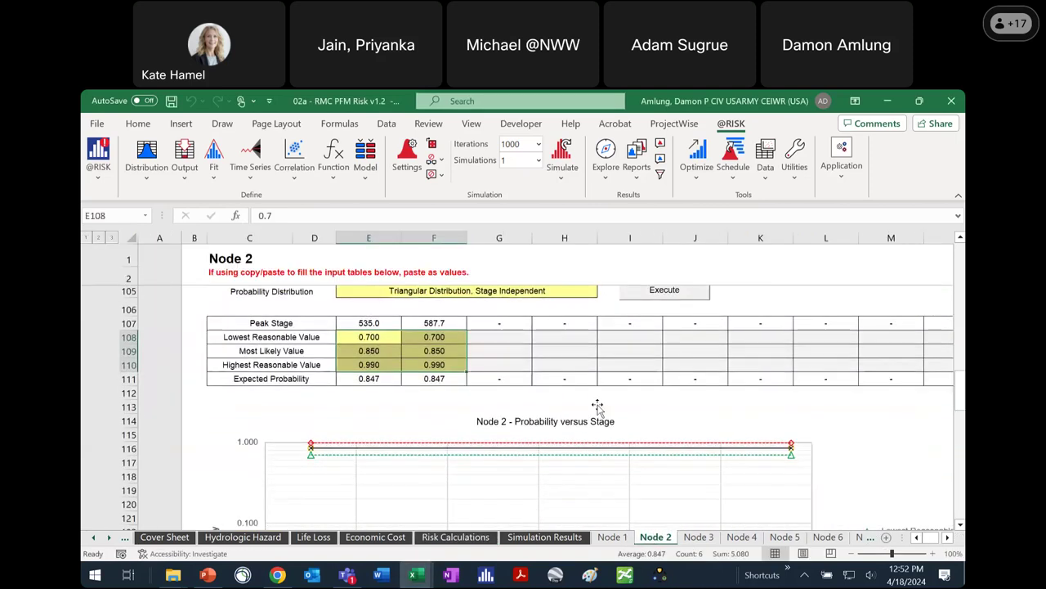
scroll(598, 407, "down", 12)
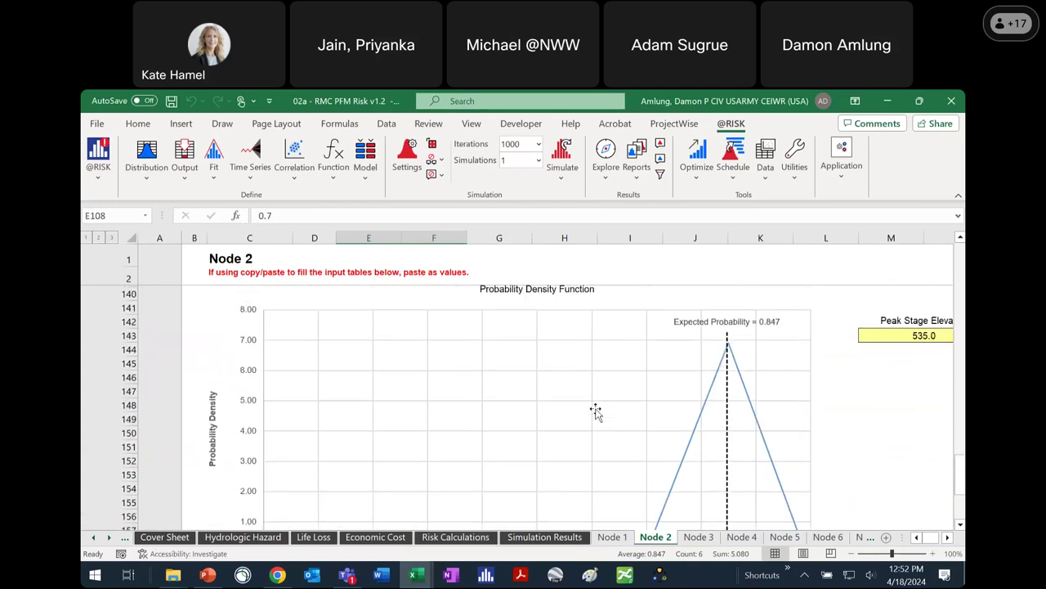
scroll(596, 411, "down", 1)
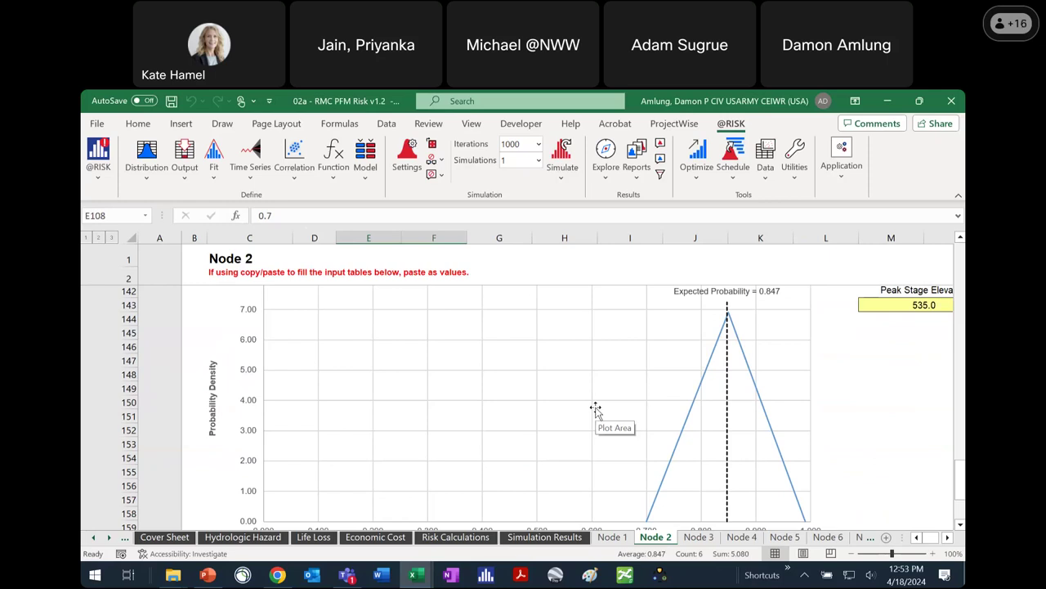
scroll(597, 413, "up", 13)
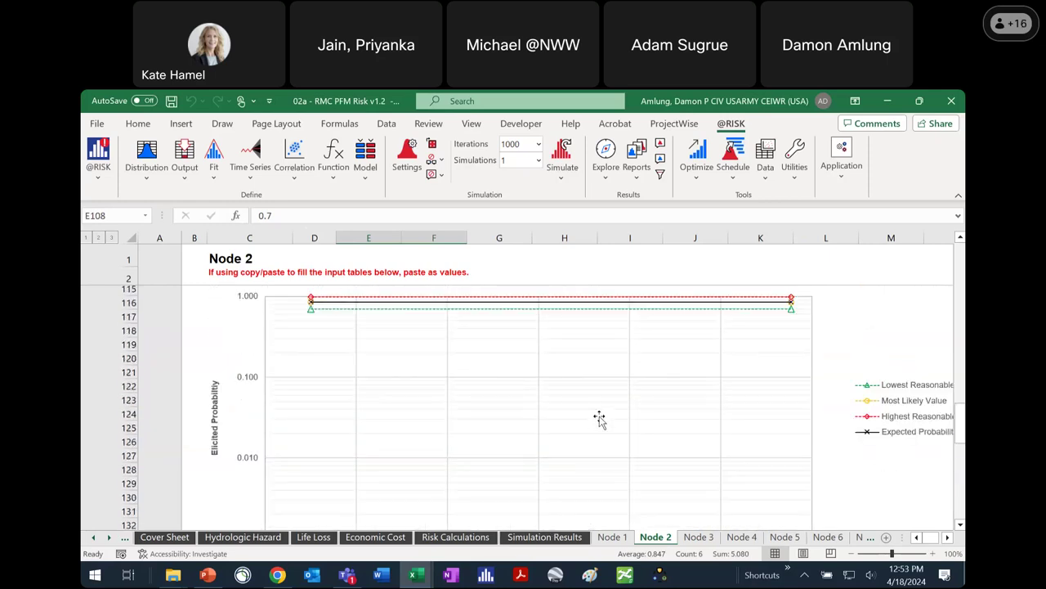
left_click(604, 417)
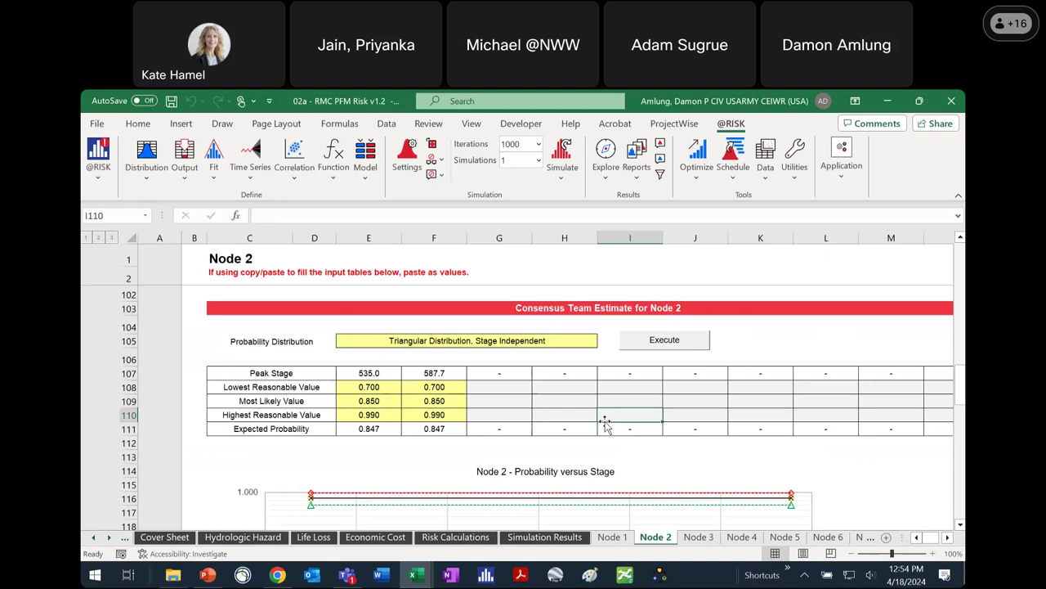
Step: Review the probability distribution options for Node 2's consensus team estimate and check its probability density function
left_click(582, 343)
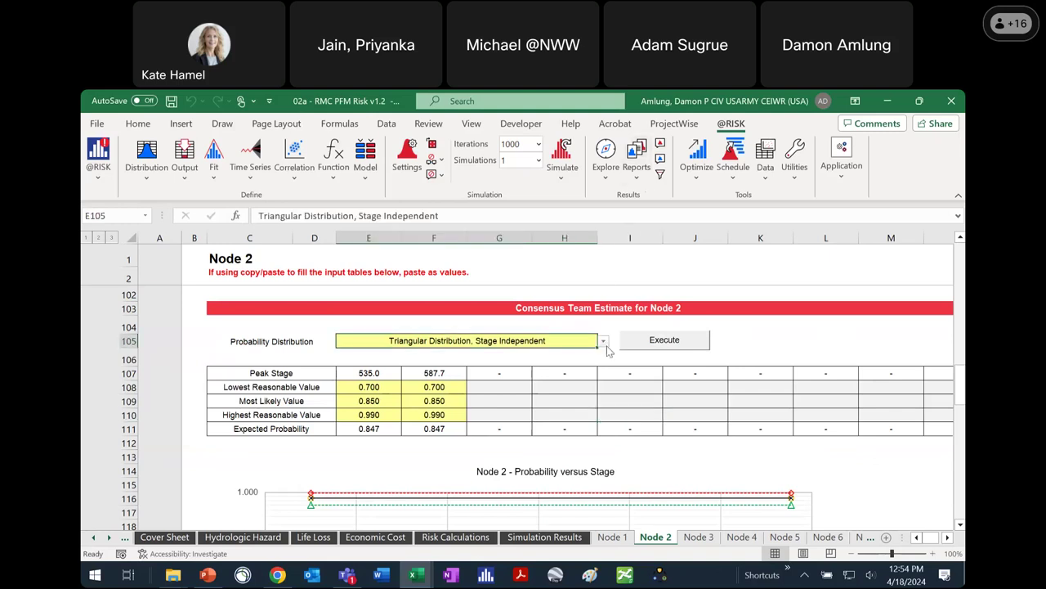
left_click(603, 342)
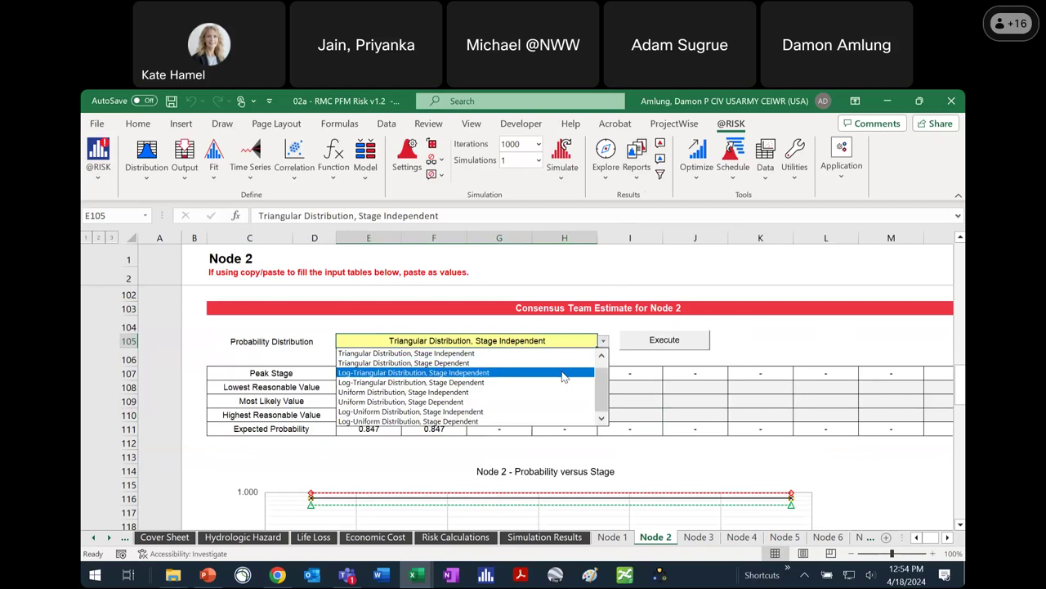
key("Escape")
scroll(829, 460, "down", 10)
scroll(719, 458, "up", 3)
scroll(672, 444, "down", 9)
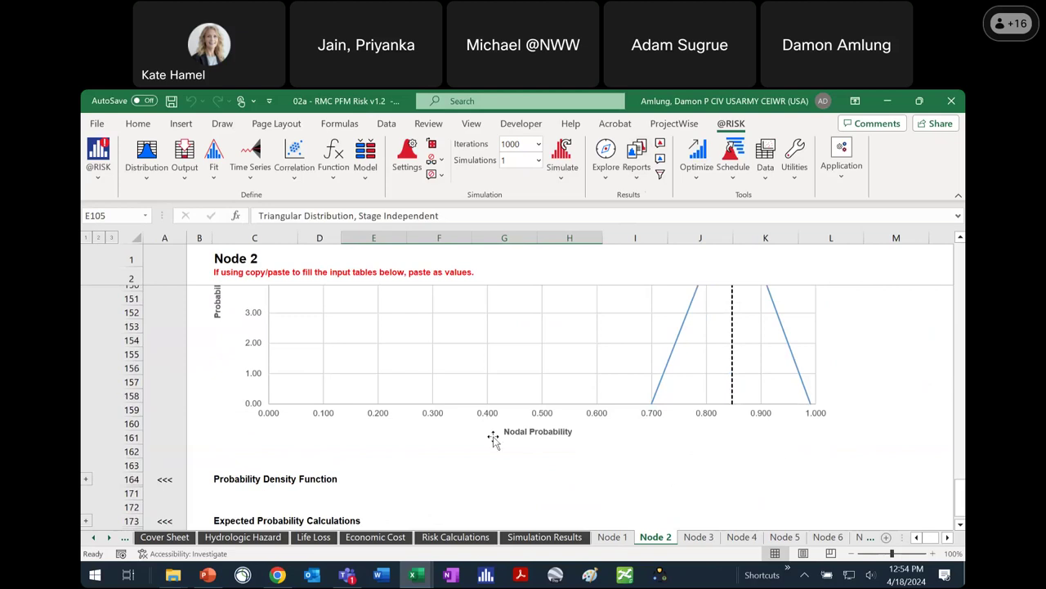
scroll(576, 482, "up", 2)
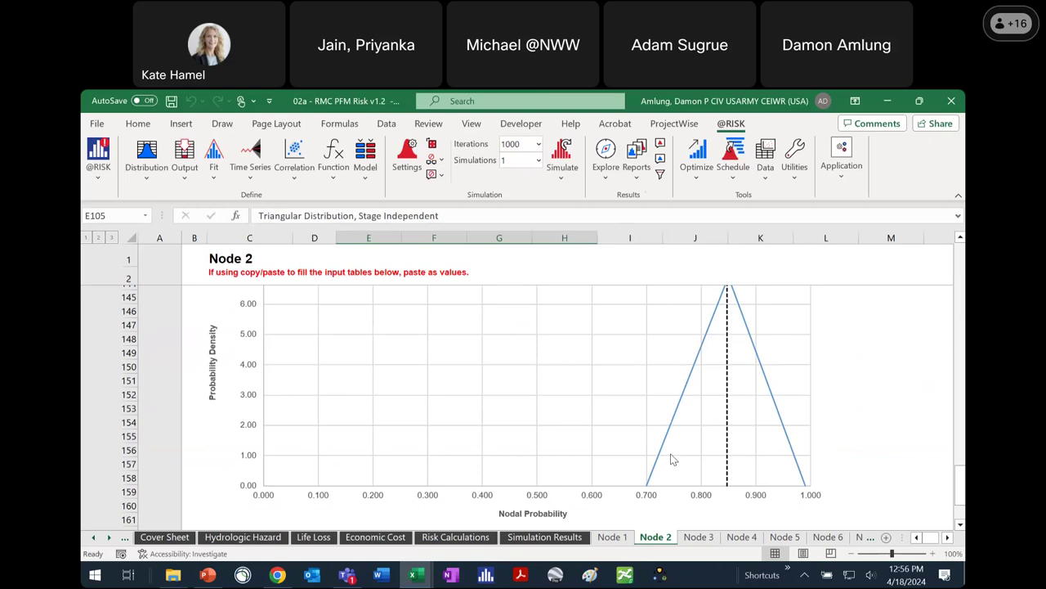
Step: Look through the full list of Node 2 distribution options, including None, and view the 1st Response estimator table
scroll(342, 444, "up", 10)
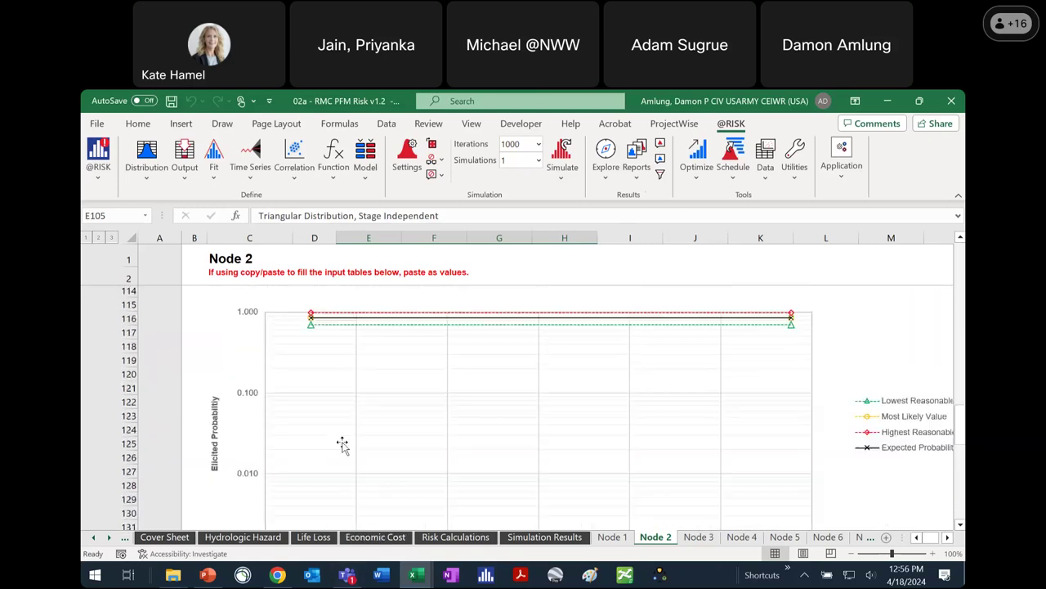
scroll(342, 444, "up", 5)
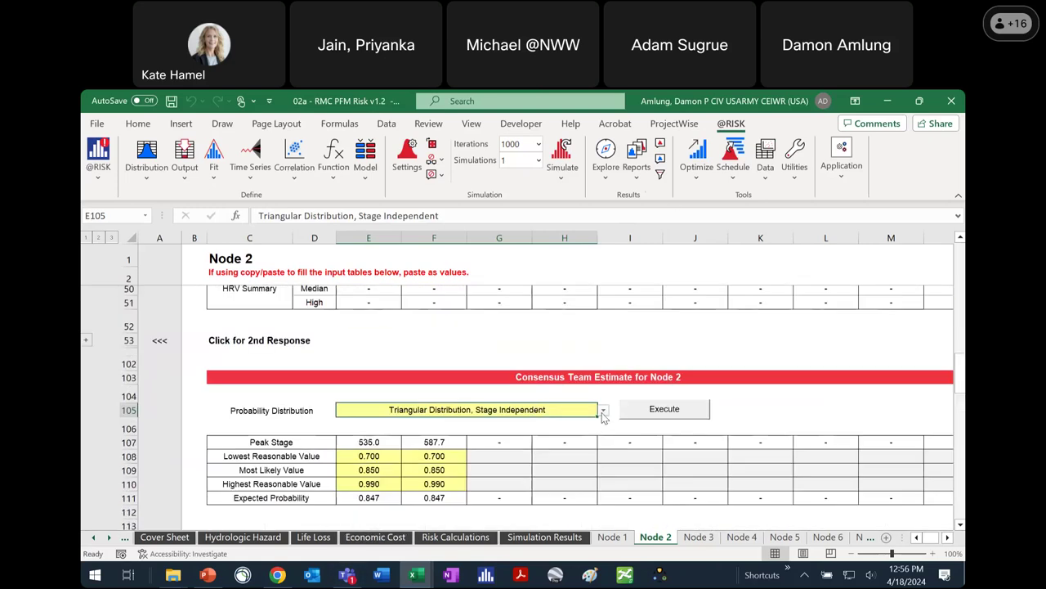
left_click(603, 411)
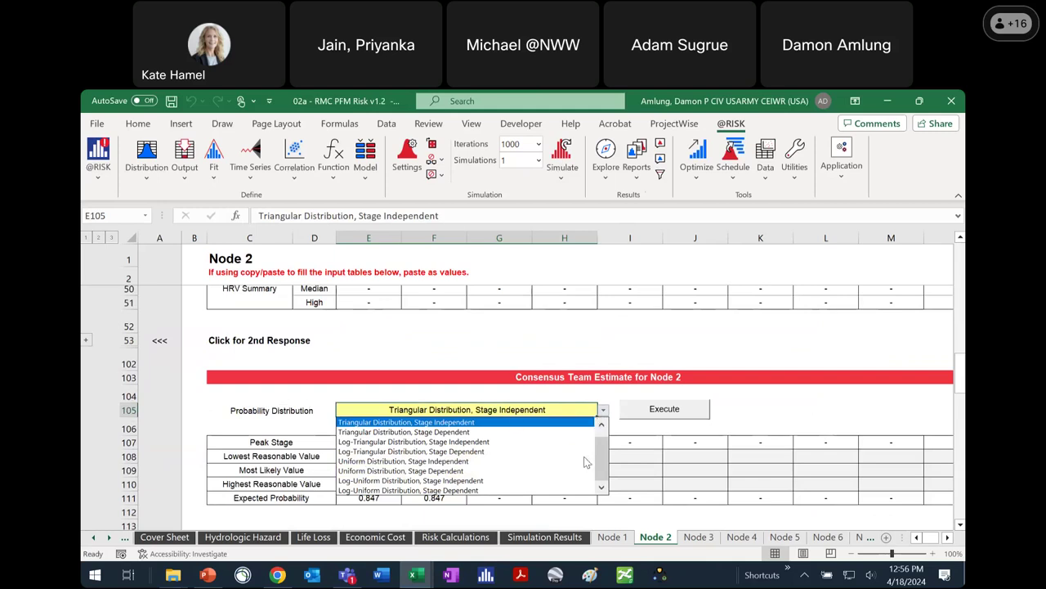
left_click_drag(605, 470, 609, 442)
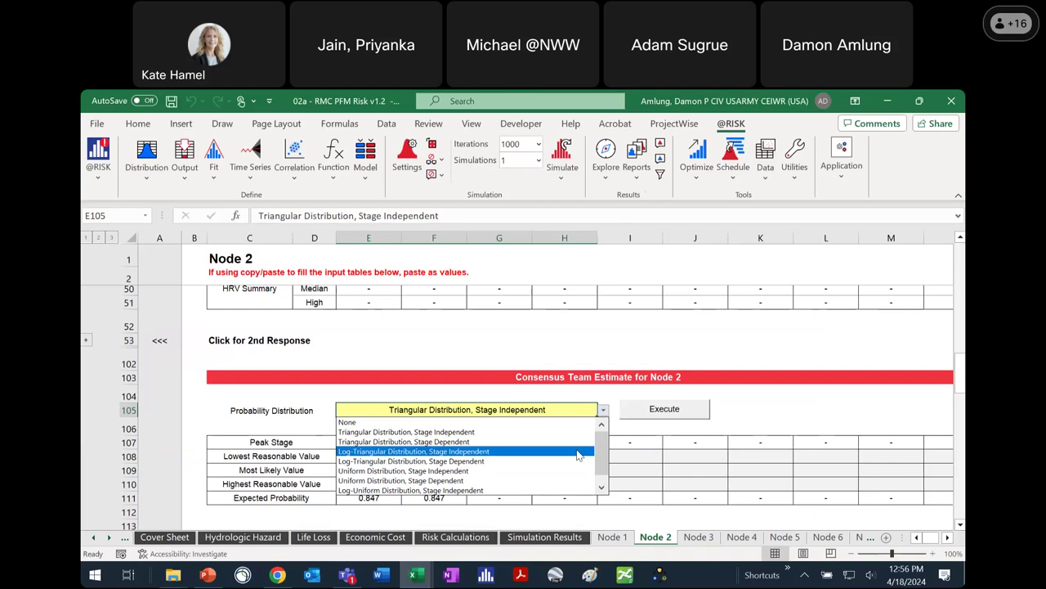
key("Escape")
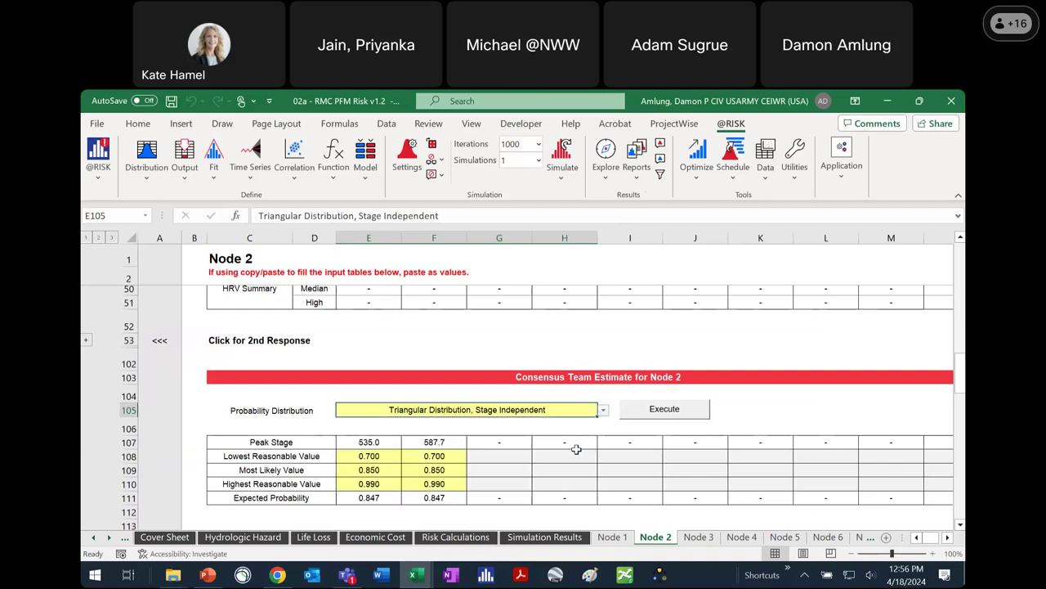
scroll(576, 448, "up", 2)
scroll(548, 389, "down", 1)
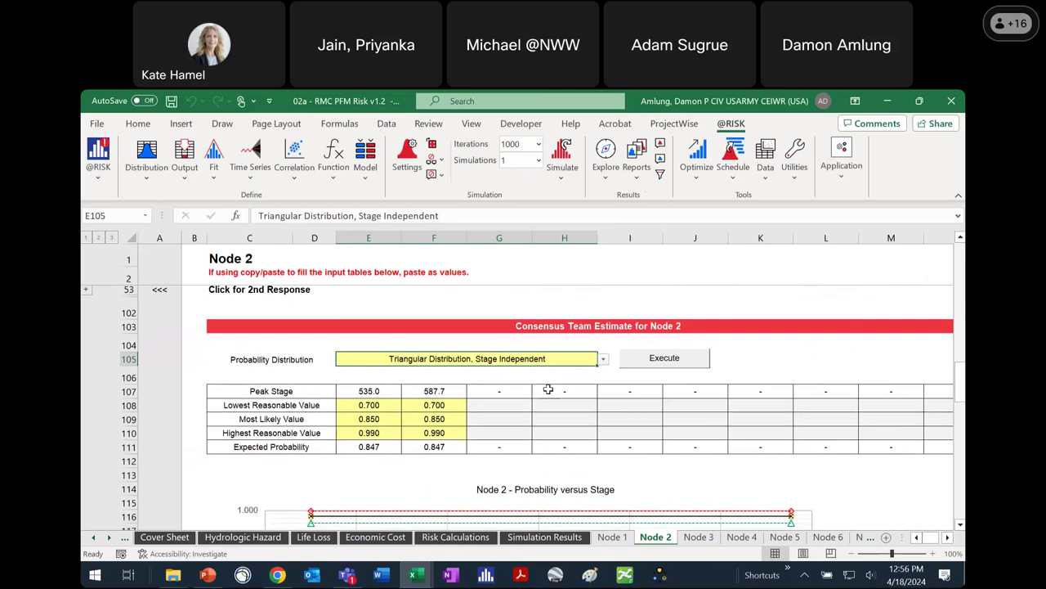
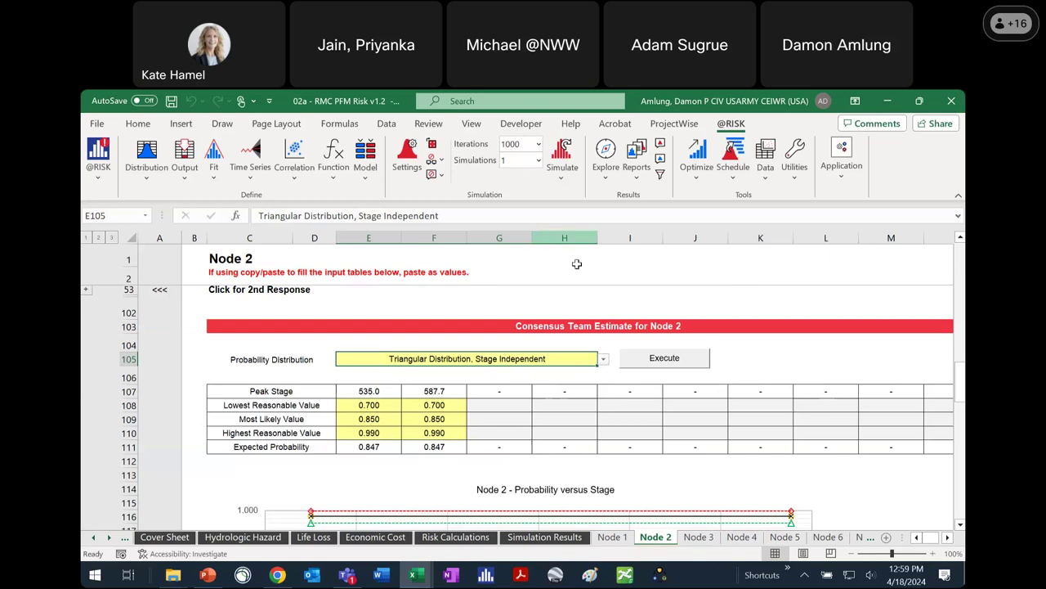
scroll(485, 378, "down", 2)
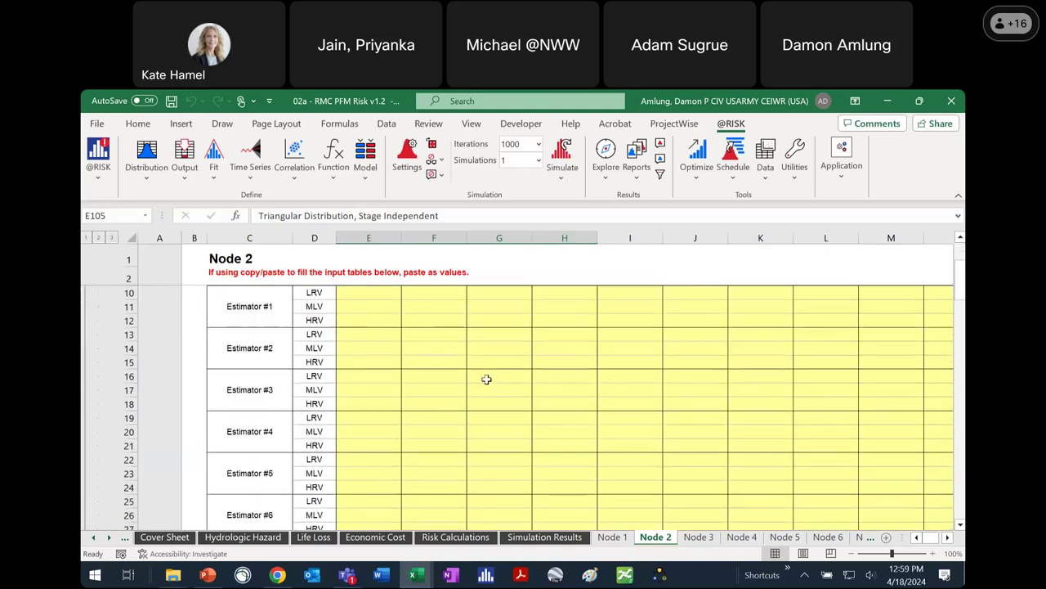
scroll(491, 381, "up", 2)
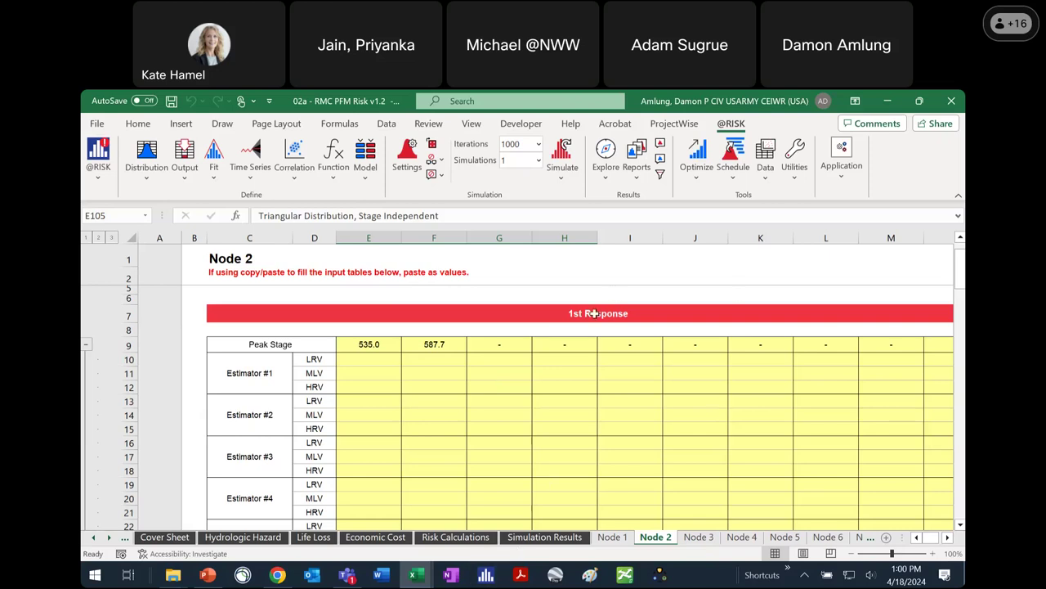
left_click(559, 540)
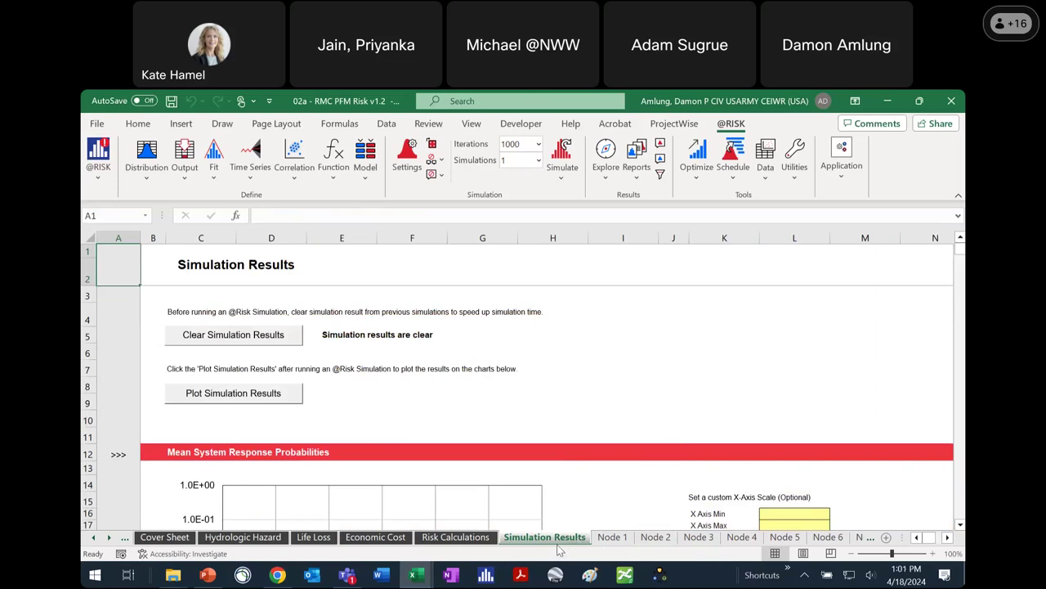
scroll(528, 328, "down", 1)
scroll(527, 328, "up", 1)
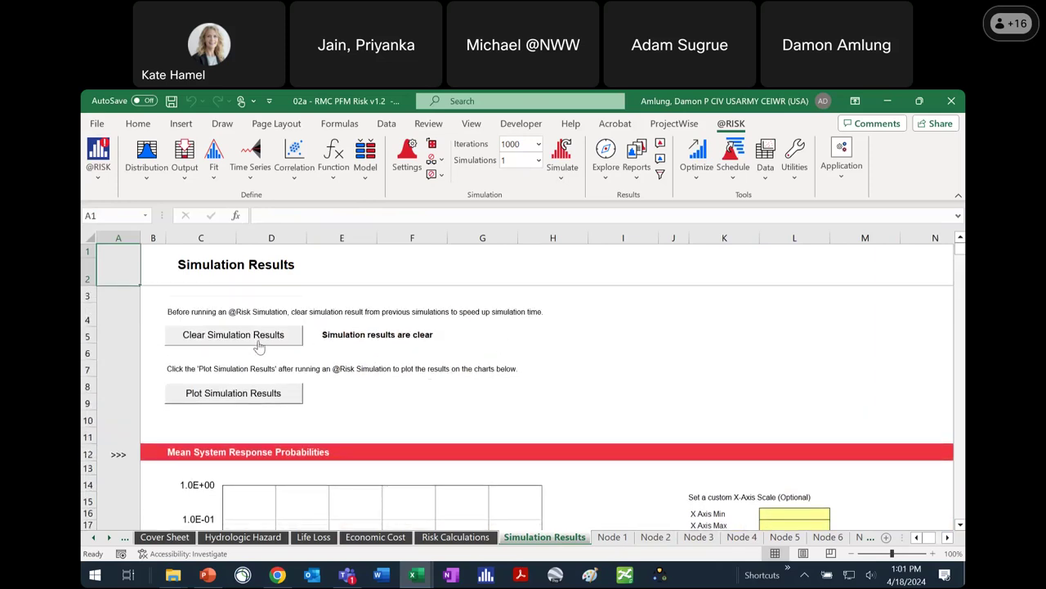
left_click(258, 394)
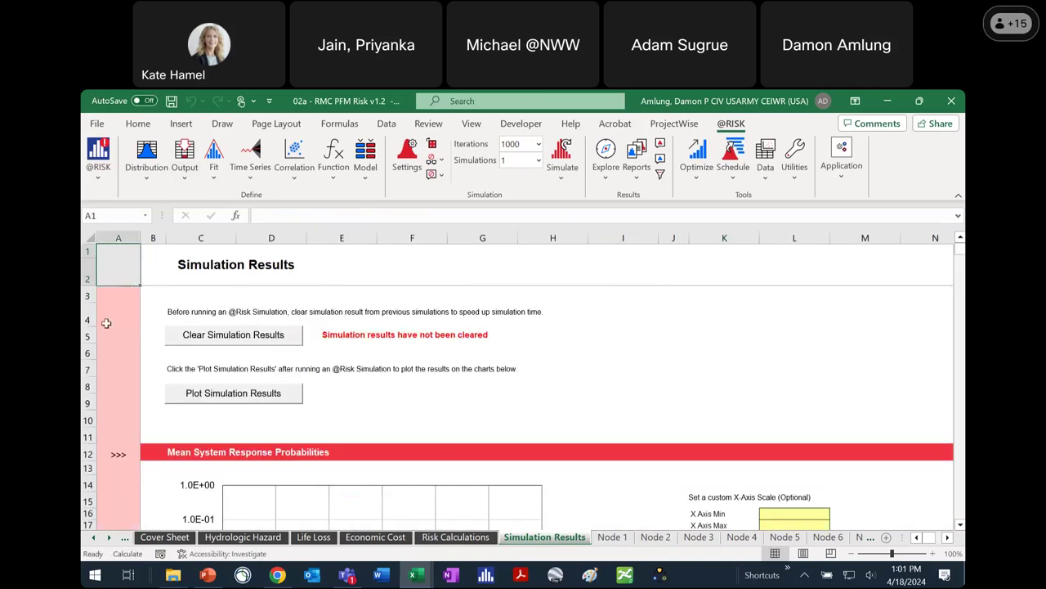
Step: Check the Risk Calculations, Economic Cost and Life Loss sheets, and return to the Simulation Results sheet
left_click(458, 538)
left_click(382, 539)
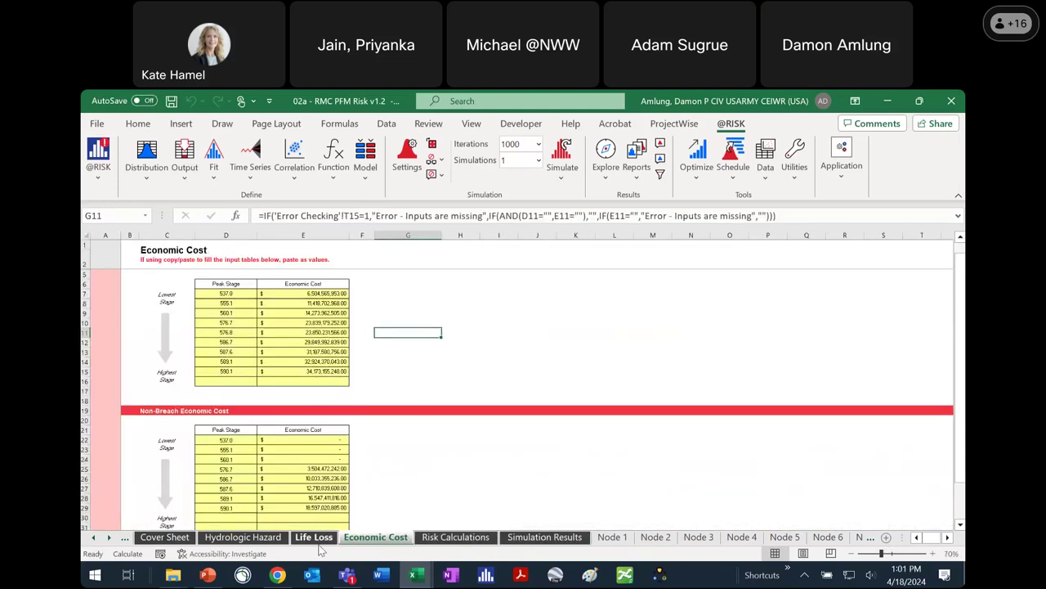
left_click(314, 538)
left_click(531, 539)
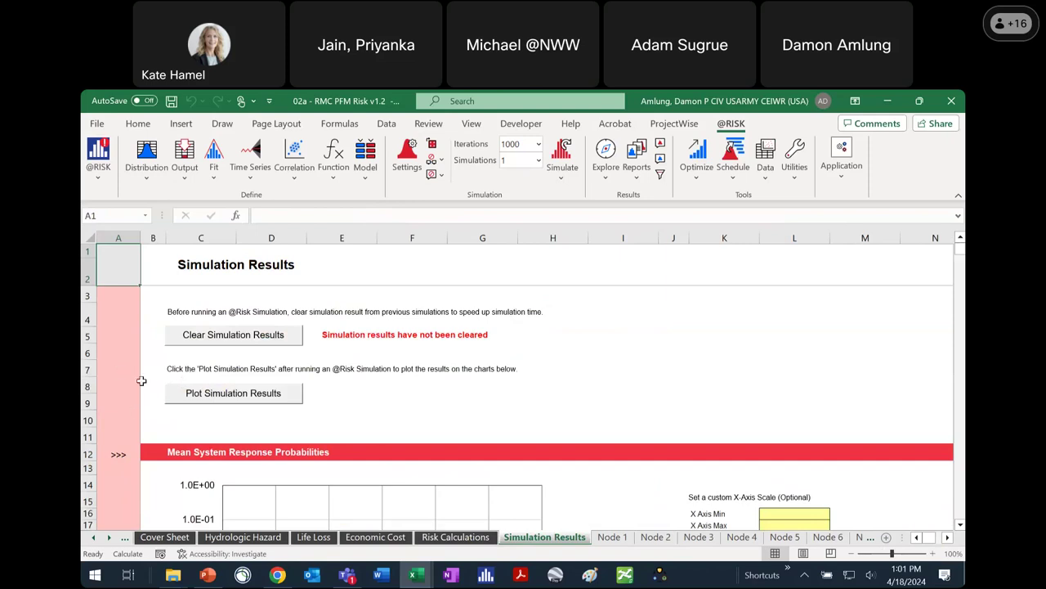
left_click(700, 388)
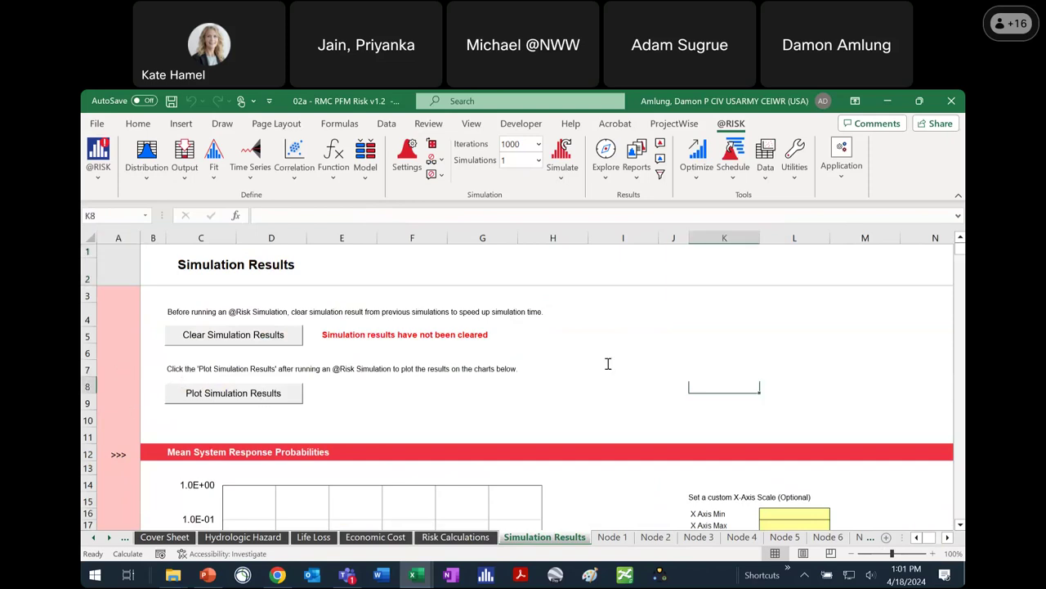
Step: Examine the mean system response probability chart and the annual probability of failure plot with and without intervention
scroll(592, 385, "down", 5)
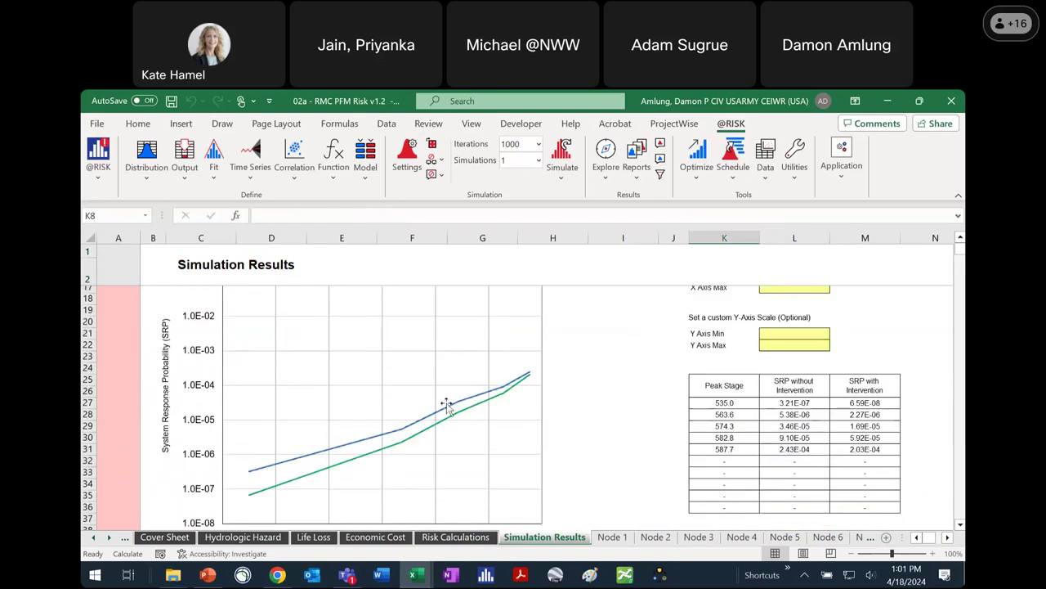
scroll(495, 394, "down", 13)
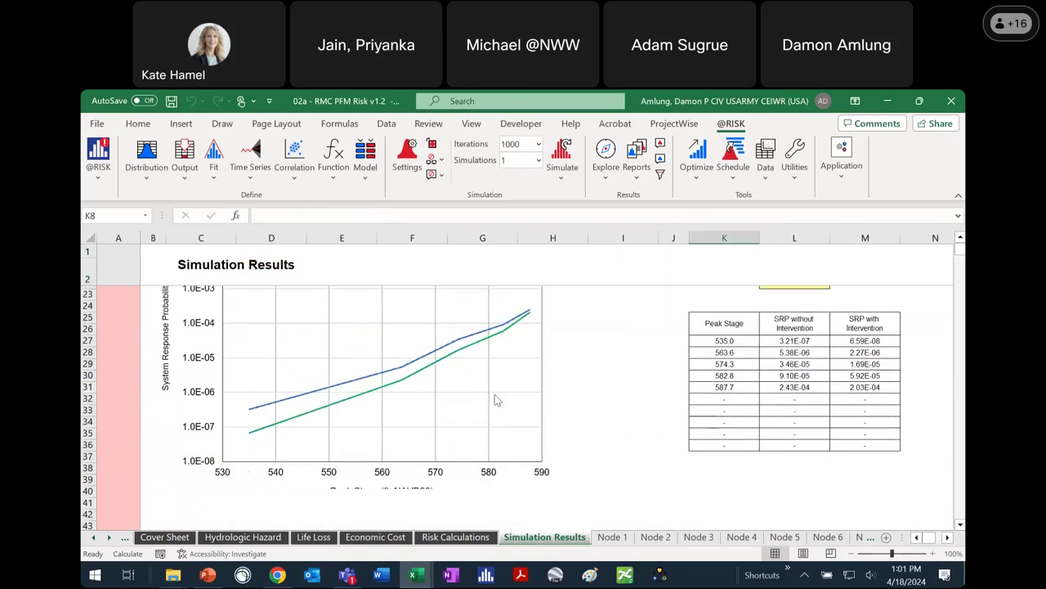
scroll(494, 396, "down", 4)
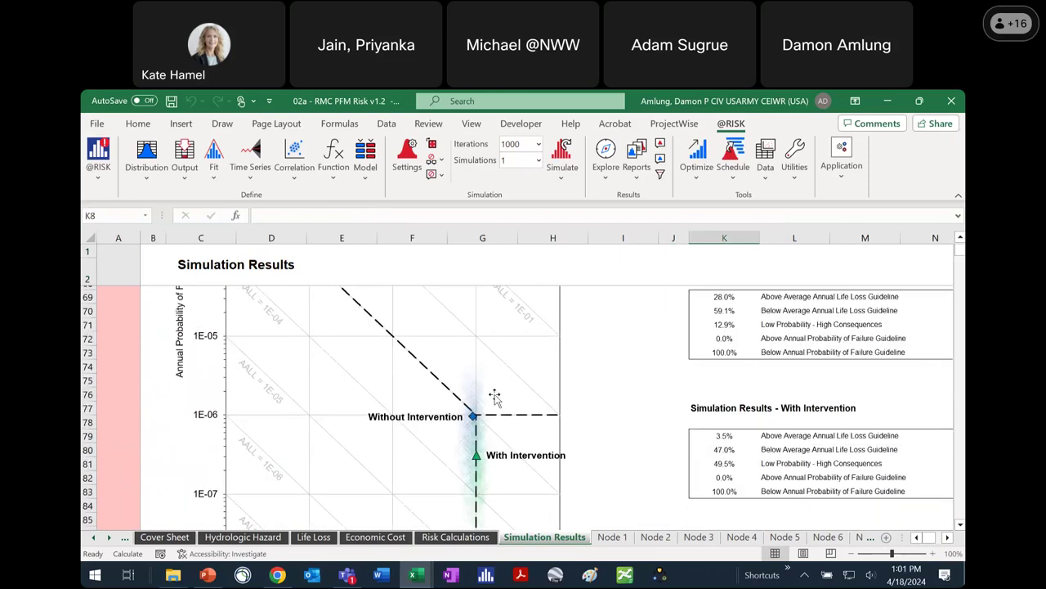
scroll(494, 396, "up", 1)
scroll(494, 396, "down", 1)
Step: Examine the cumulative distribution charts and the Annual Probability of Failure versus Peak Stage chart
scroll(414, 360, "down", 9)
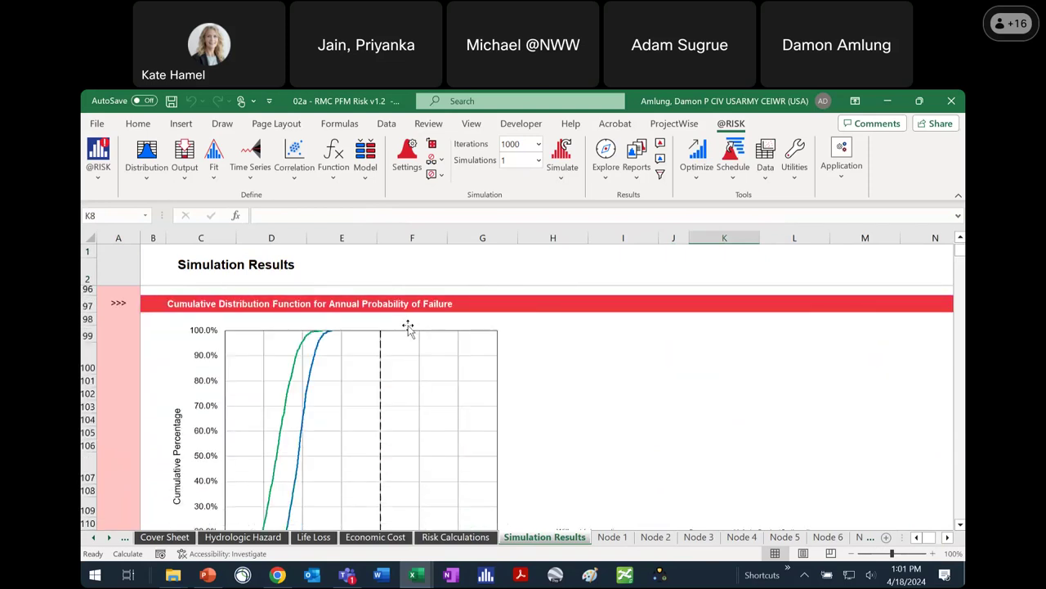
scroll(411, 327, "down", 6)
scroll(408, 327, "down", 3)
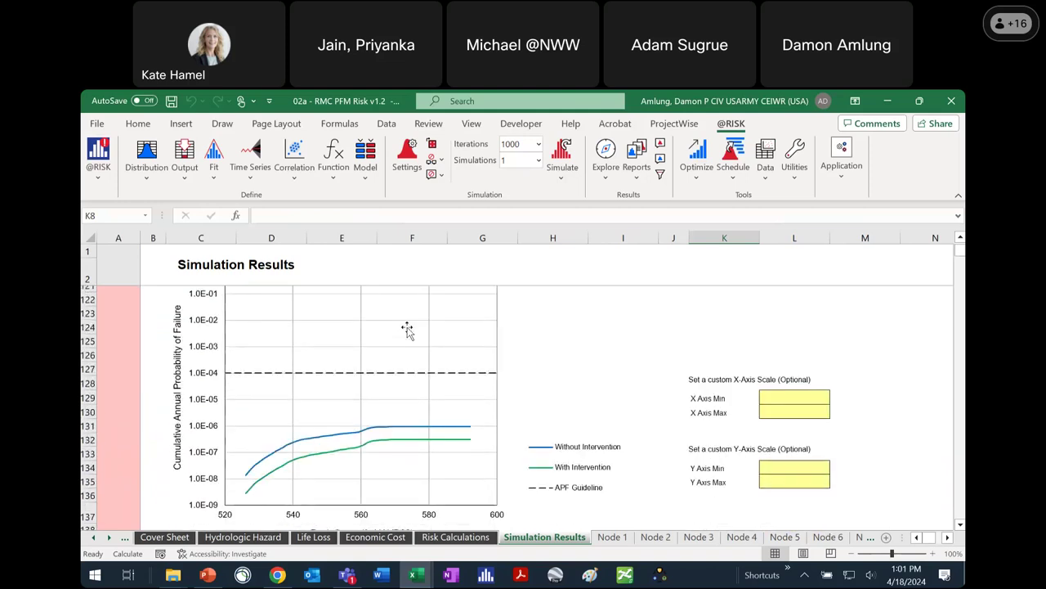
scroll(408, 329, "up", 2)
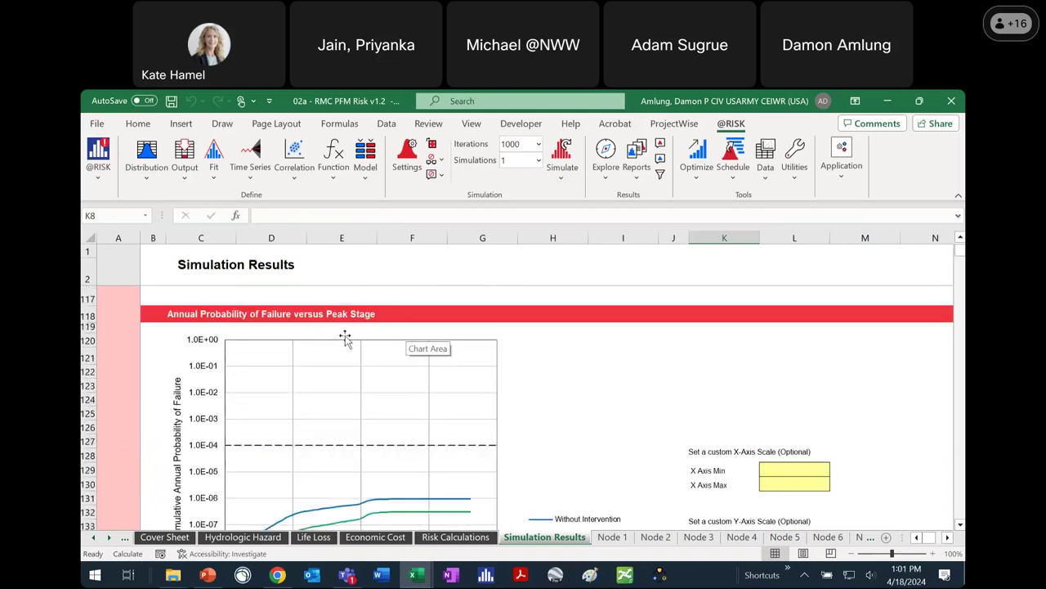
scroll(328, 350, "down", 5)
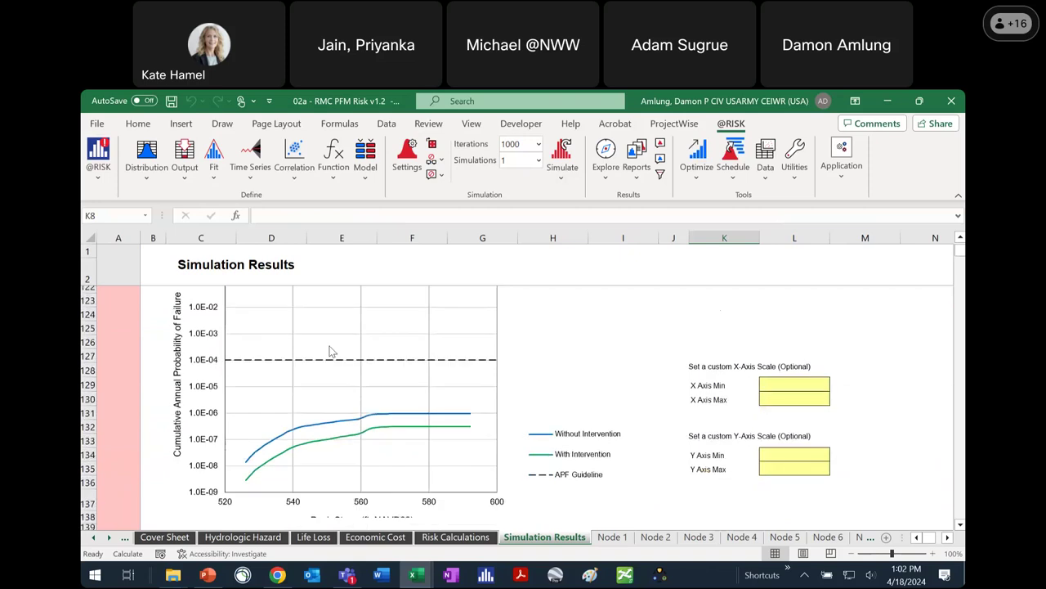
scroll(329, 350, "down", 10)
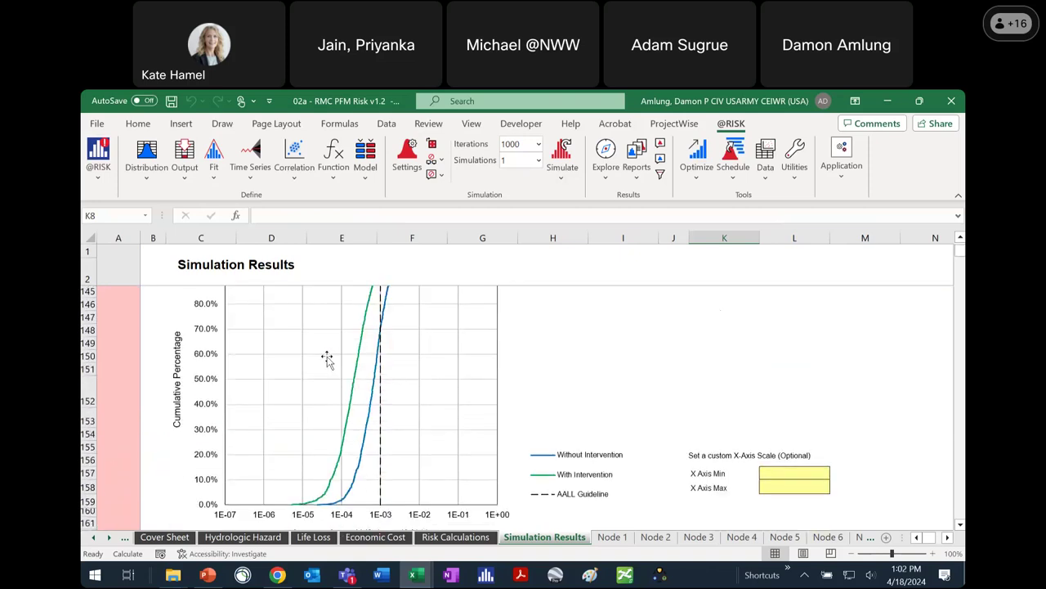
scroll(327, 362, "down", 12)
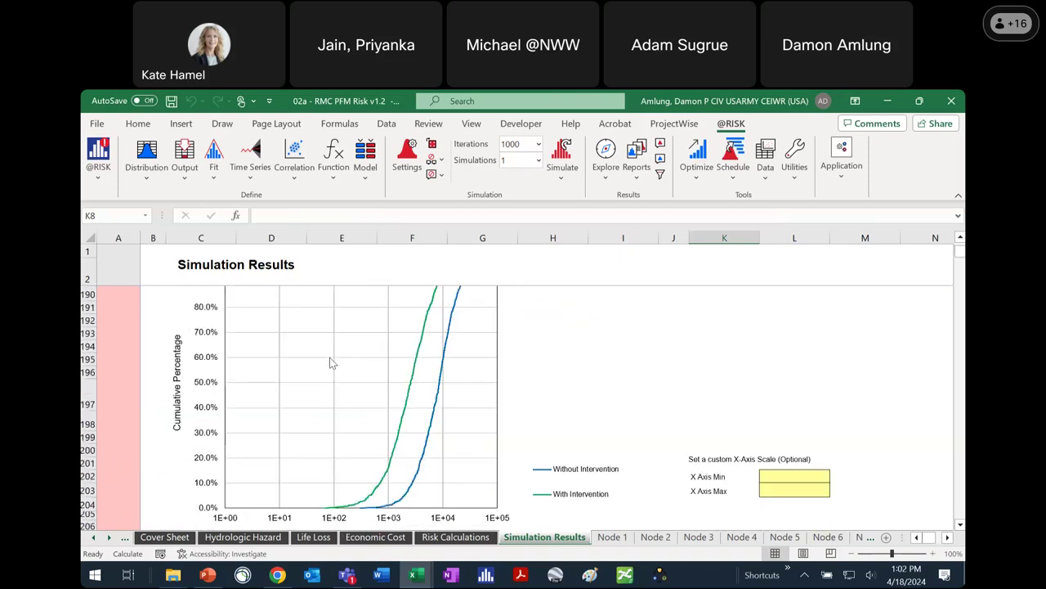
Step: Examine the Iteration Results table down to its mean, minimum and maximum rows and the percentile table below
scroll(332, 362, "down", 10)
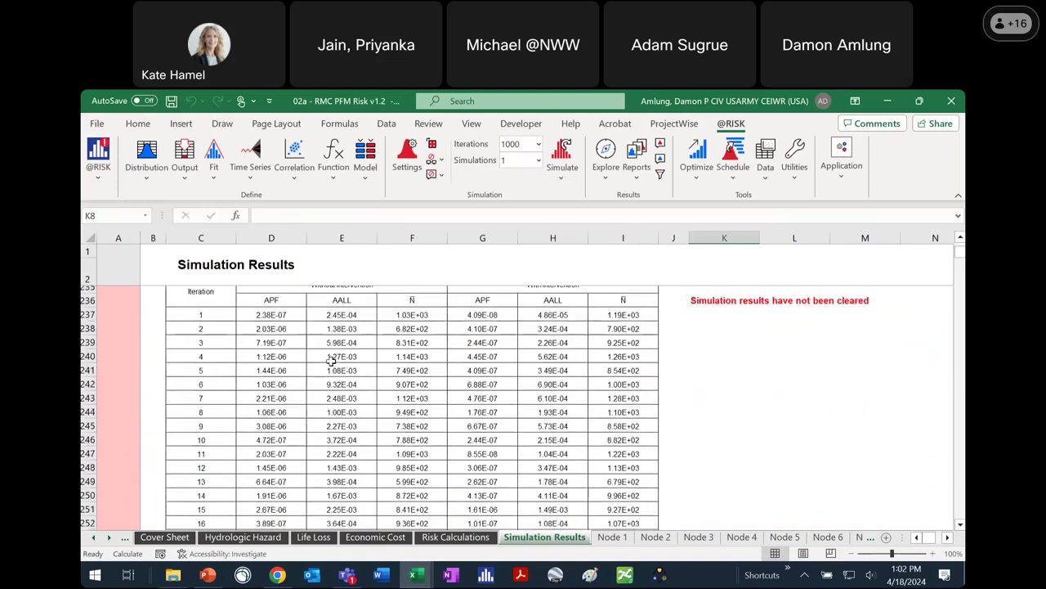
scroll(325, 370, "up", 6)
scroll(392, 425, "down", 5)
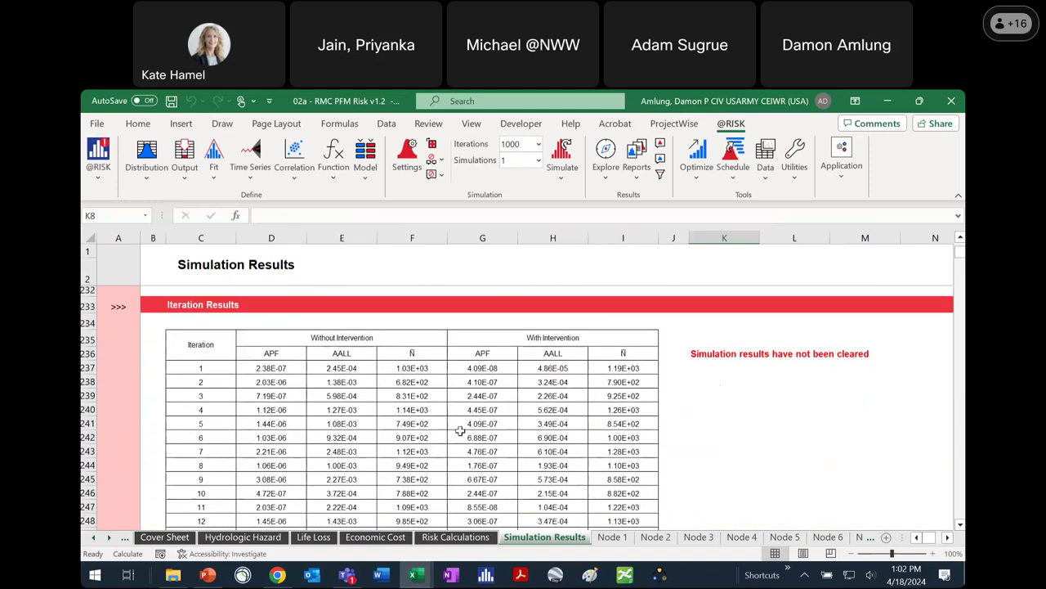
left_click(231, 385)
key("ctrl+Down")
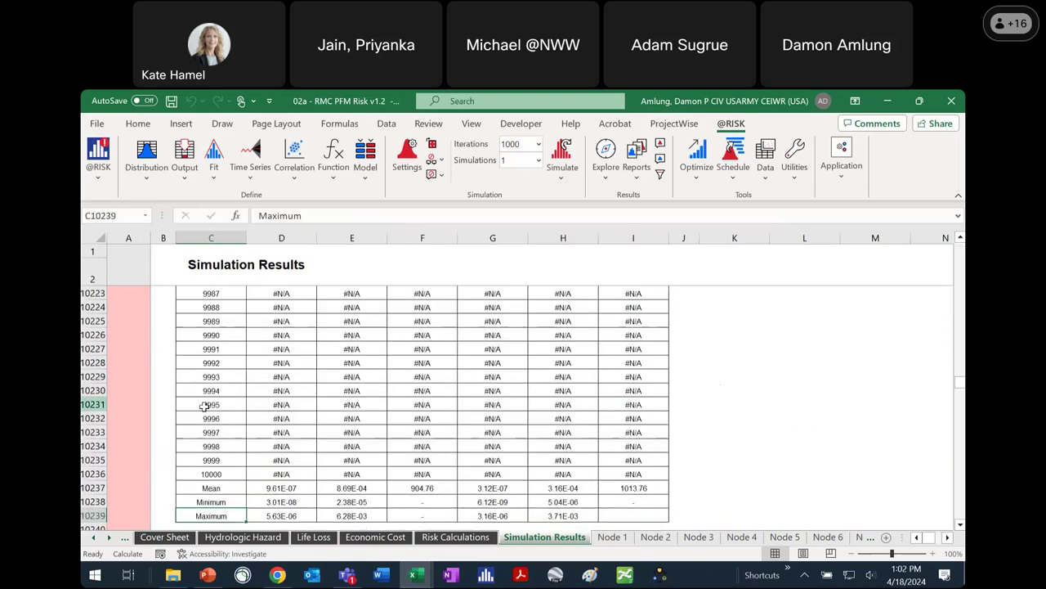
scroll(211, 414, "up", 7)
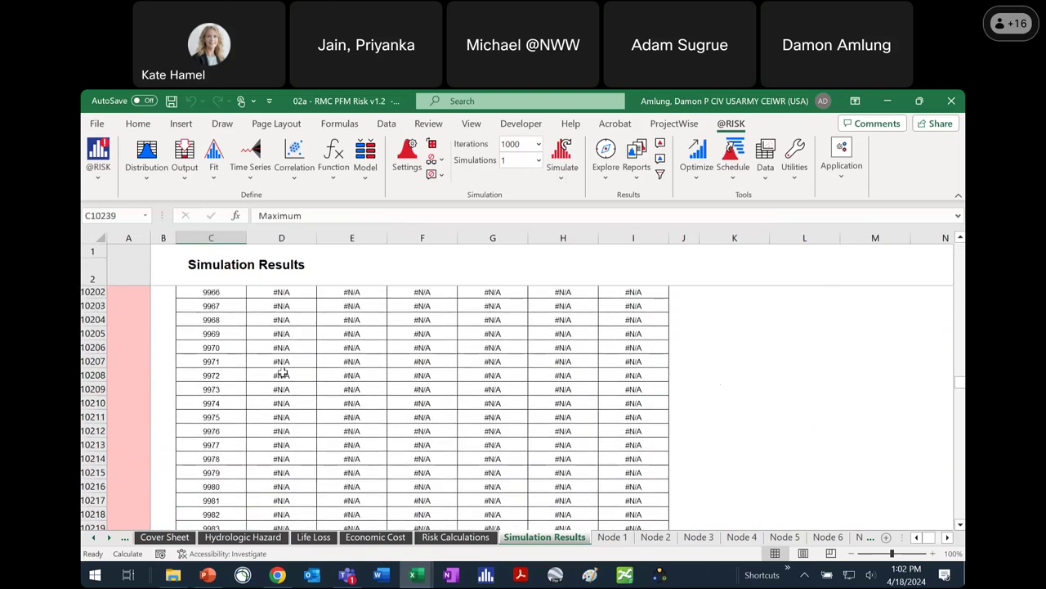
left_click(214, 403)
scroll(218, 417, "down", 7)
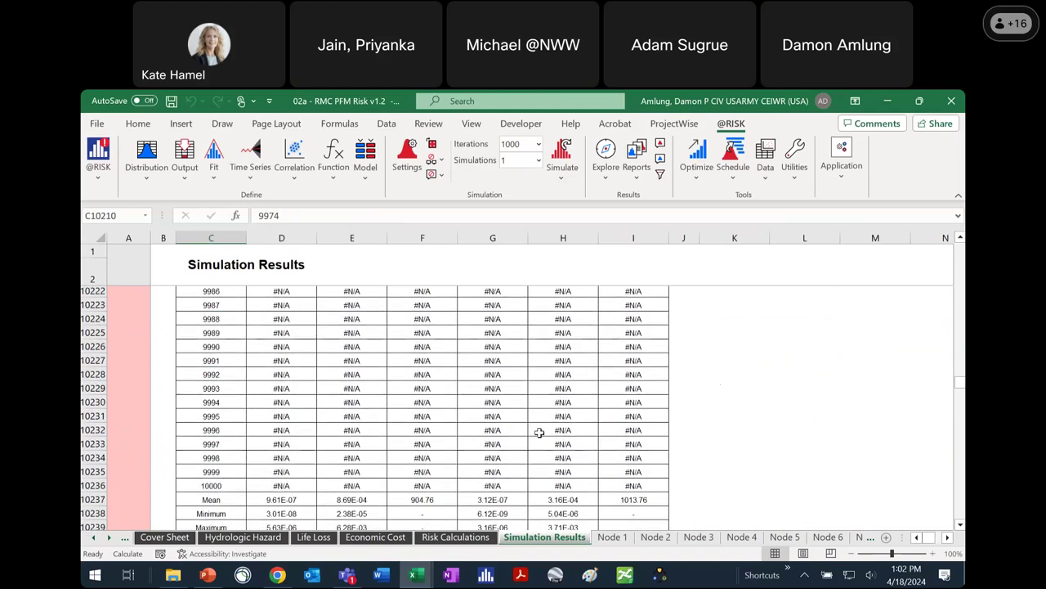
scroll(278, 422, "down", 1)
scroll(278, 435, "down", 7)
scroll(282, 439, "up", 3)
scroll(455, 458, "down", 20)
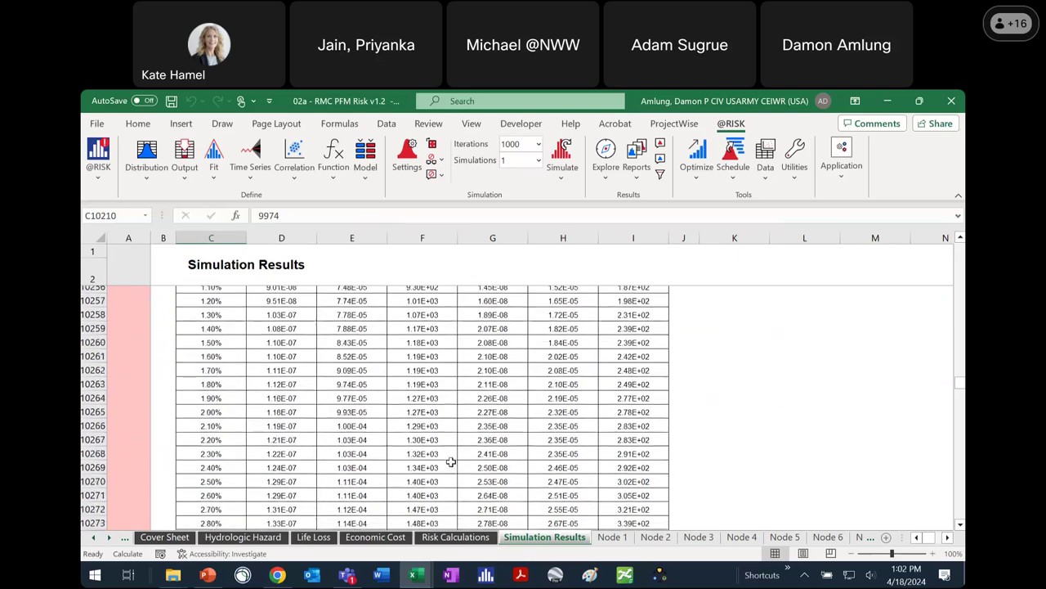
scroll(243, 309, "up", 20)
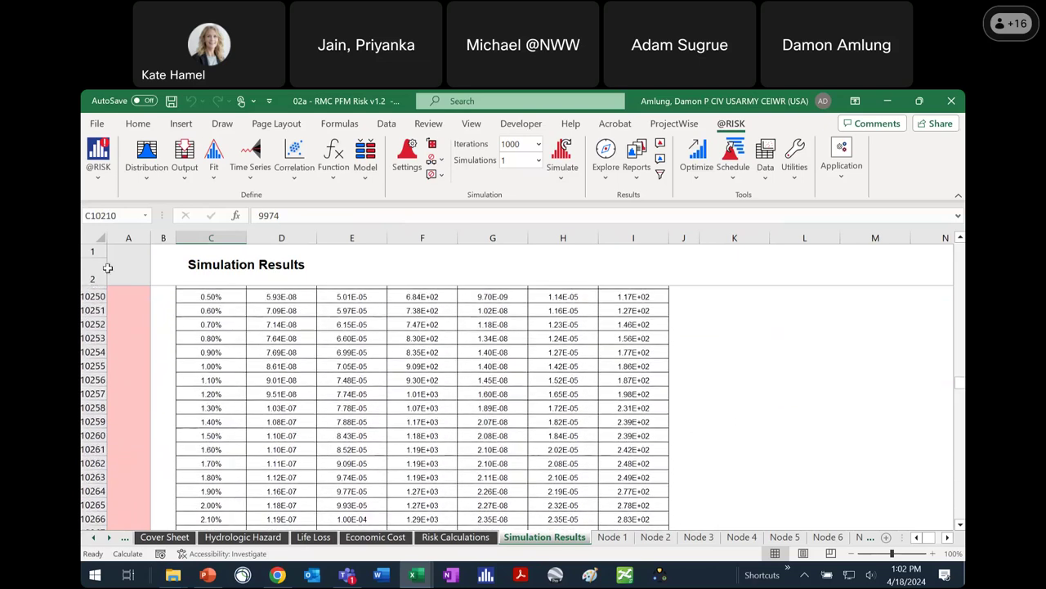
Step: Return to the start of the Simulation Results sheet and close the 02a - RMC PFM Risk v1.2 workbook without saving changes
left_click(164, 299)
key("Down")
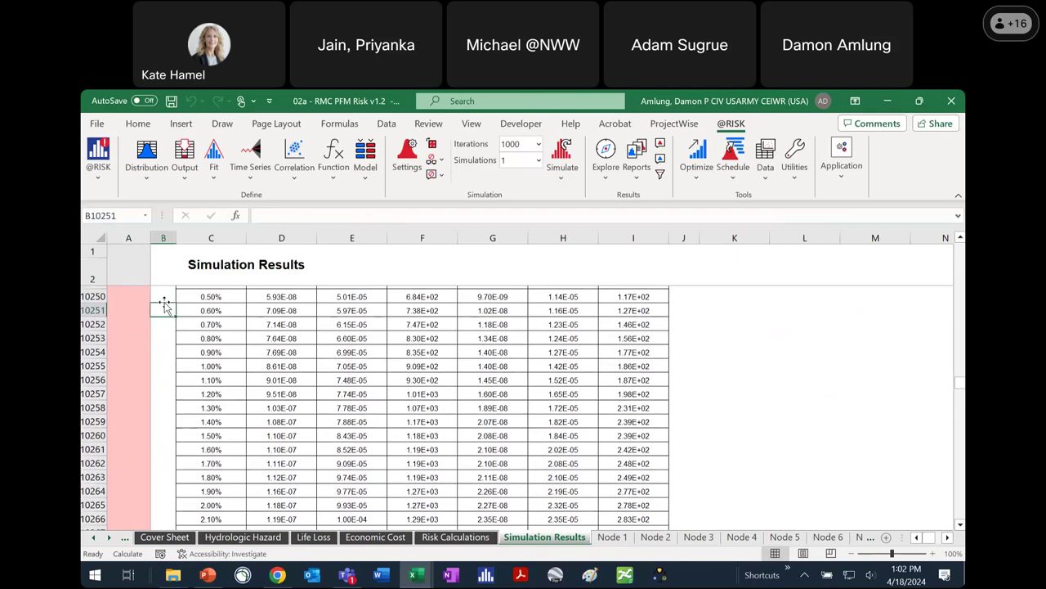
left_click(137, 266)
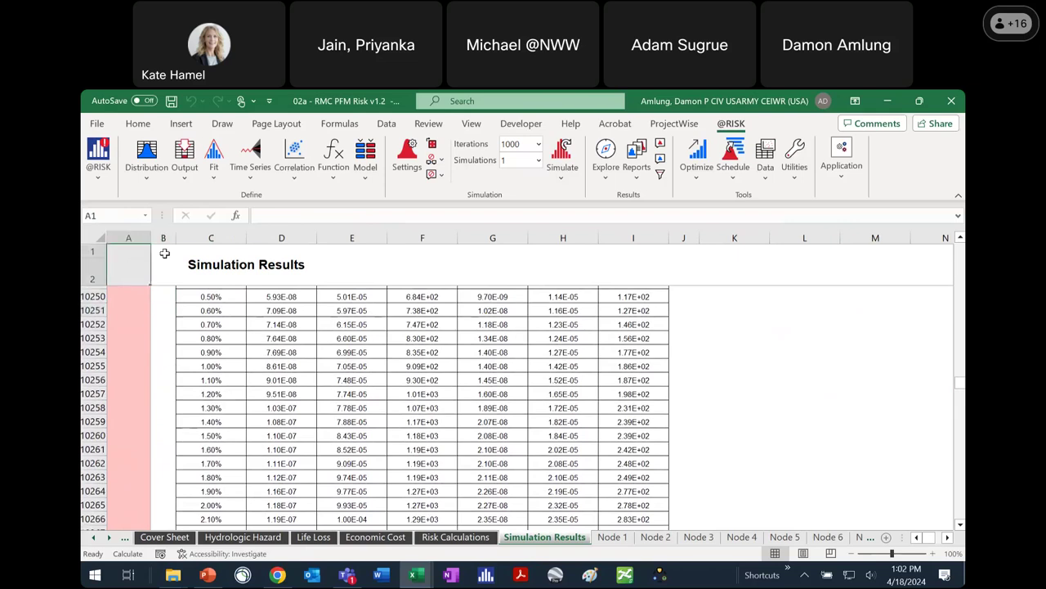
key("ctrl+Home")
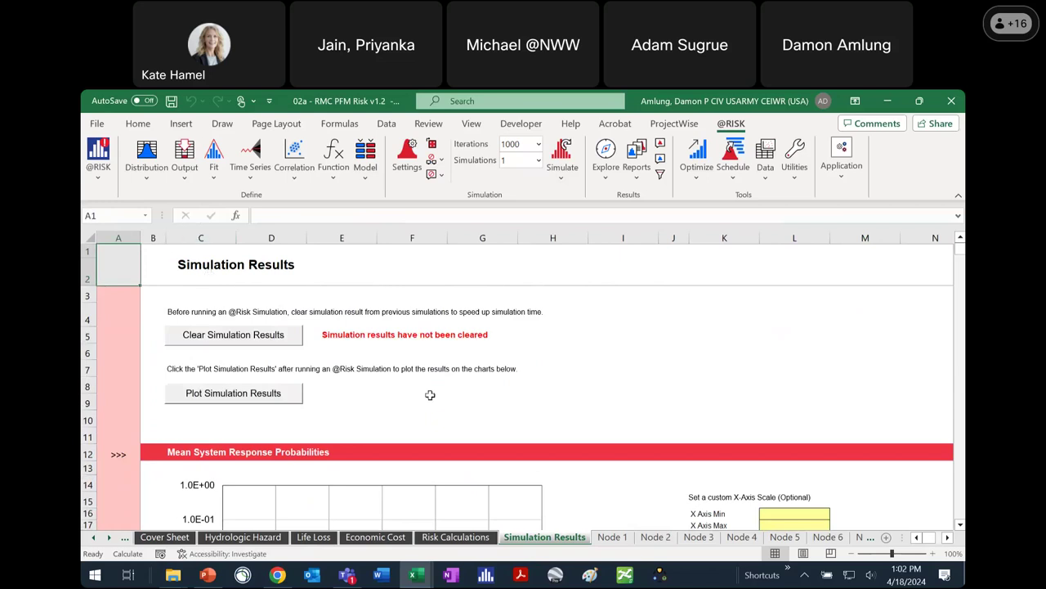
left_click(949, 105)
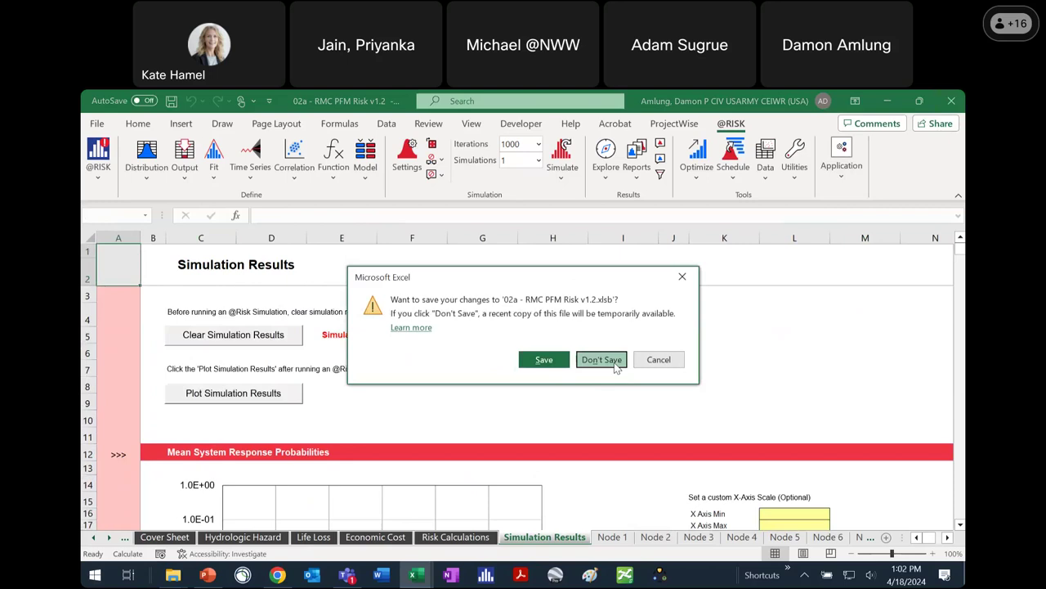
left_click(601, 360)
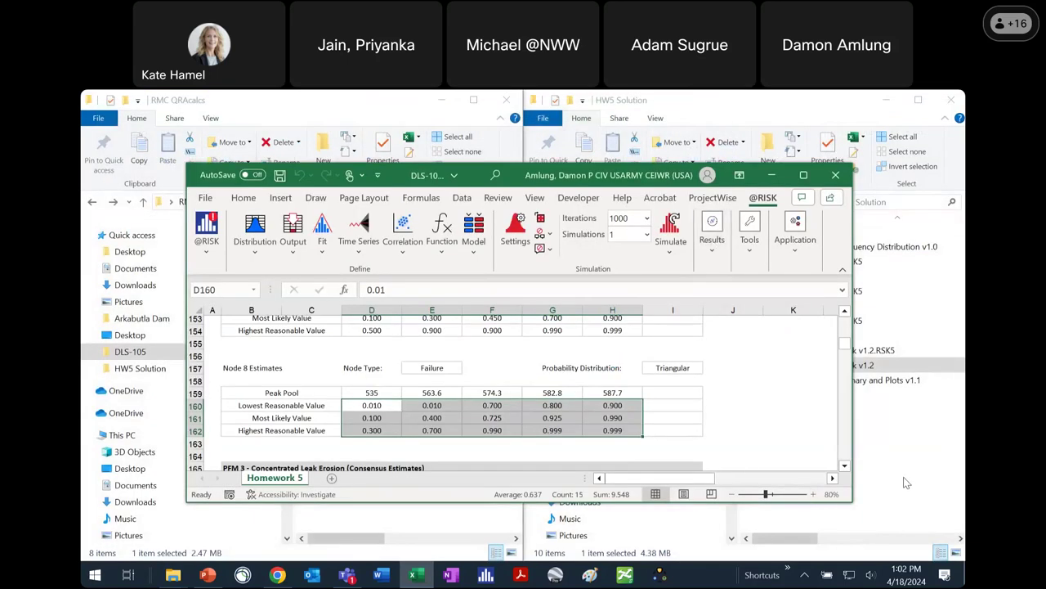
Step: Bring the HW5 Solution folder forward, maximize it, sort its files by type, and check the three PFM workbooks
left_click(904, 483)
double_click(807, 102)
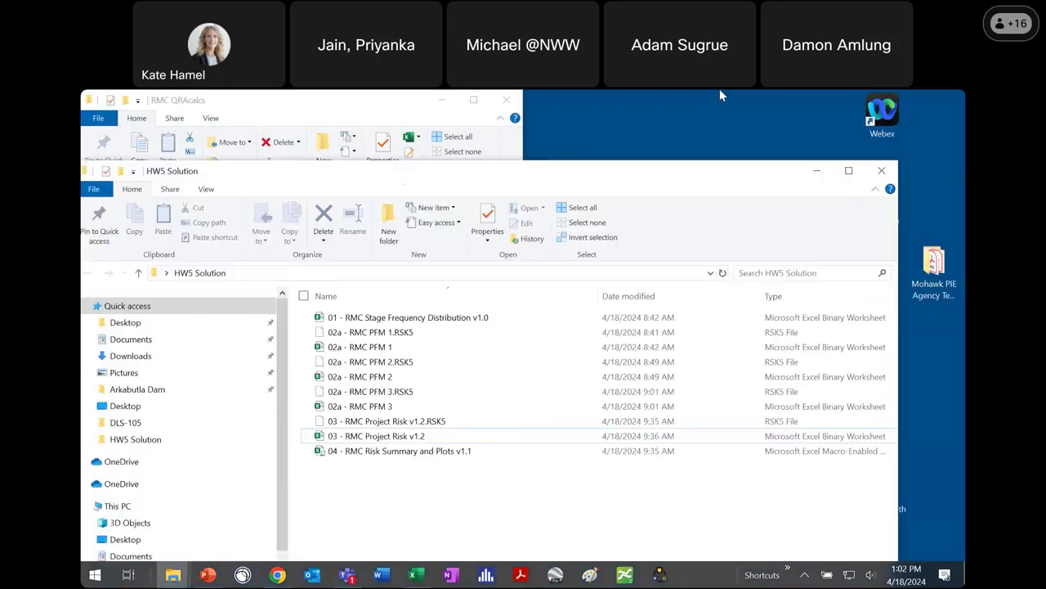
left_click(435, 273)
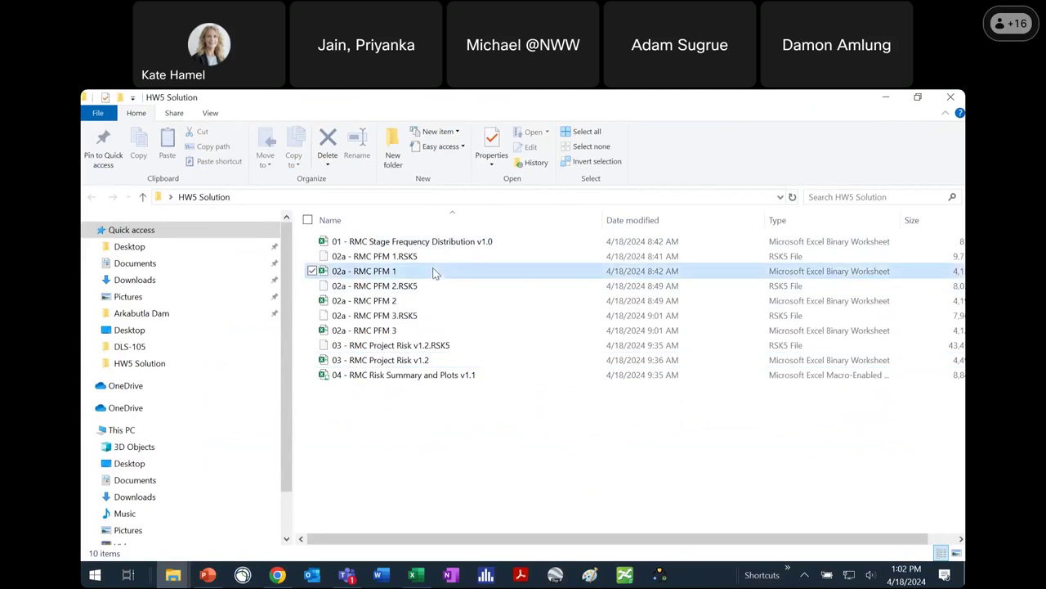
right_click(467, 428)
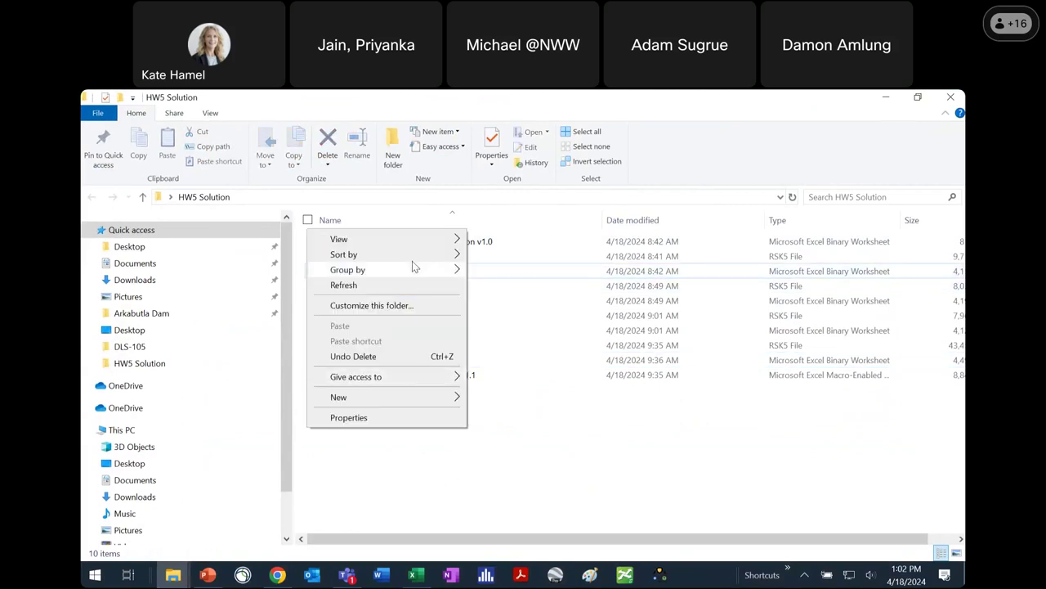
mouse_move(413, 254)
left_click(498, 285)
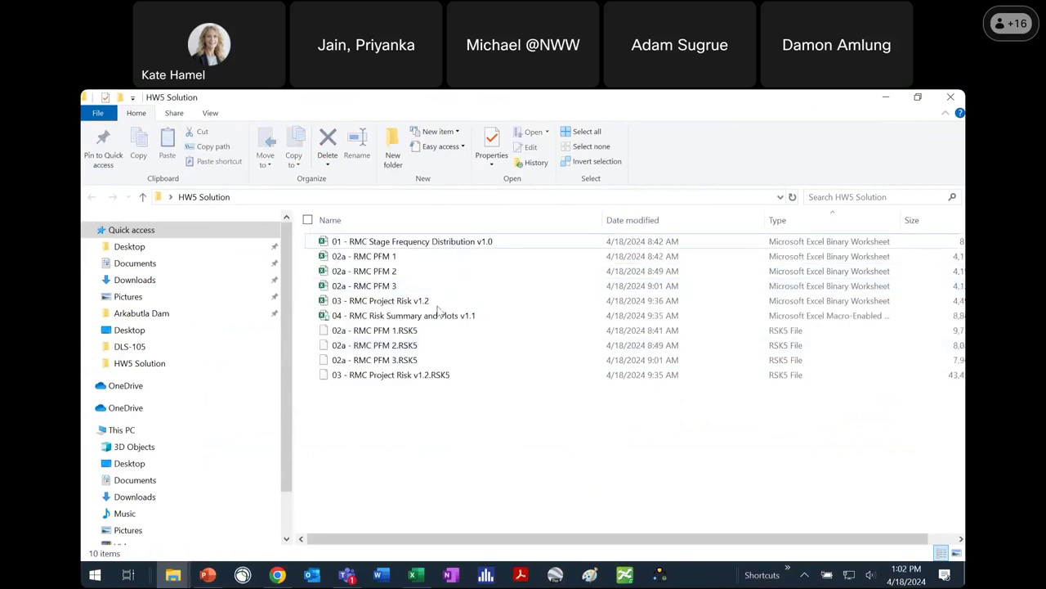
left_click(434, 256)
left_click(434, 270)
left_click(434, 285)
left_click(454, 484)
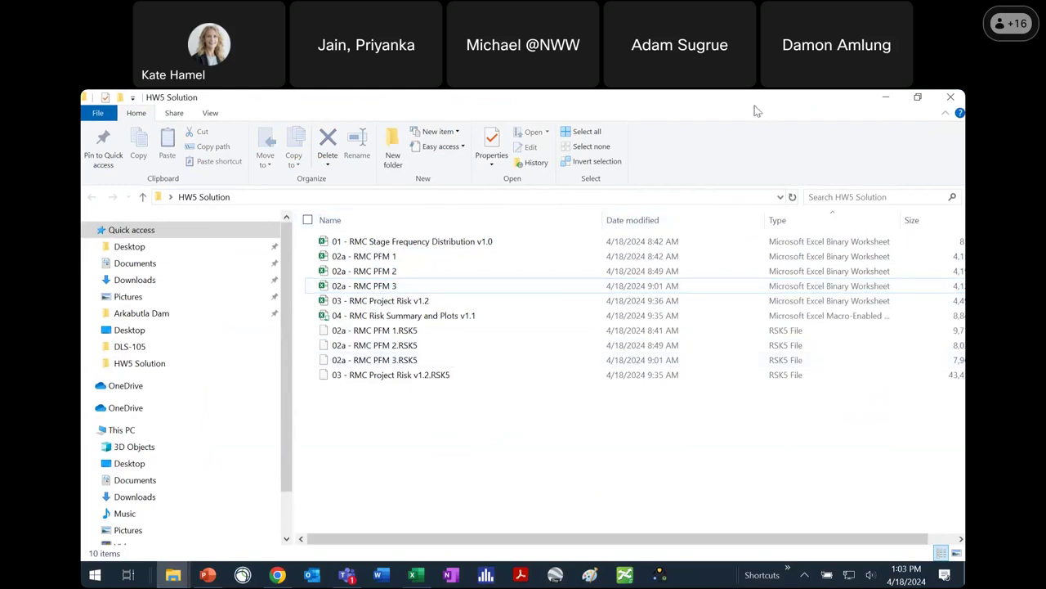
left_click_drag(757, 110, 965, 115)
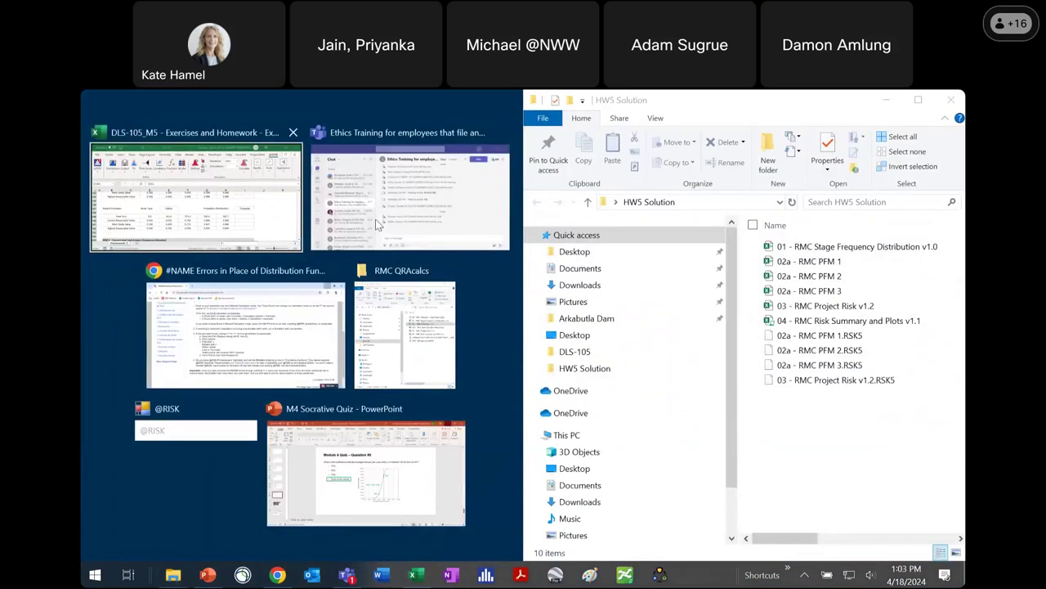
left_click(416, 383)
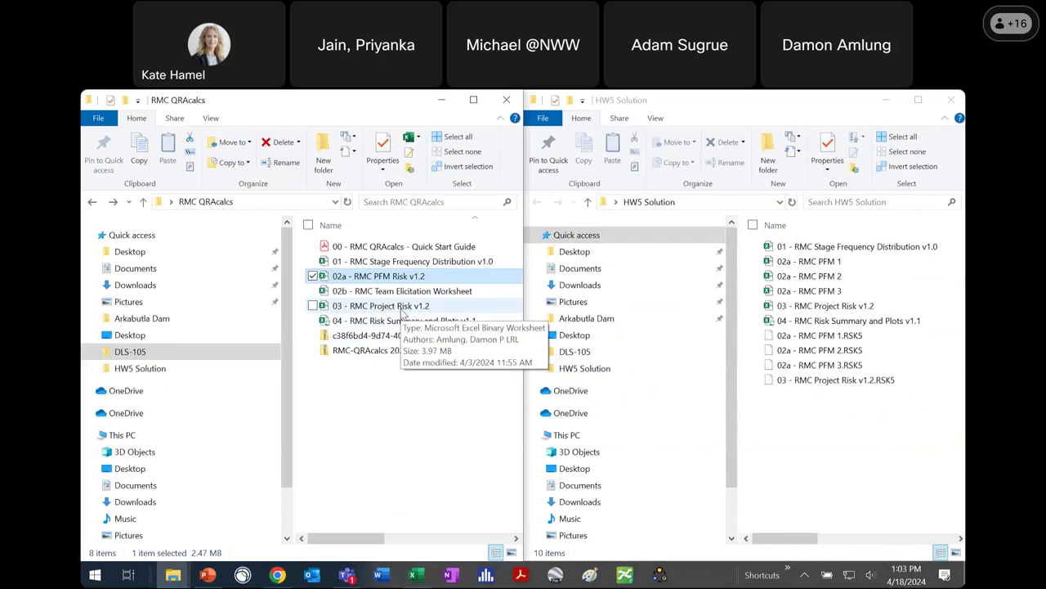
double_click(400, 307)
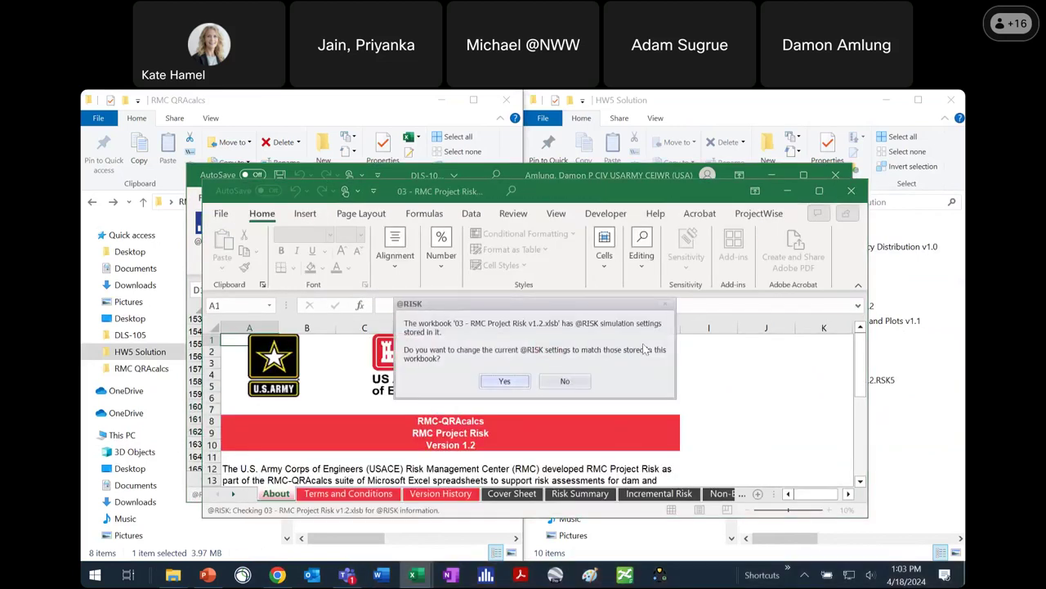
left_click(564, 382)
left_click(820, 192)
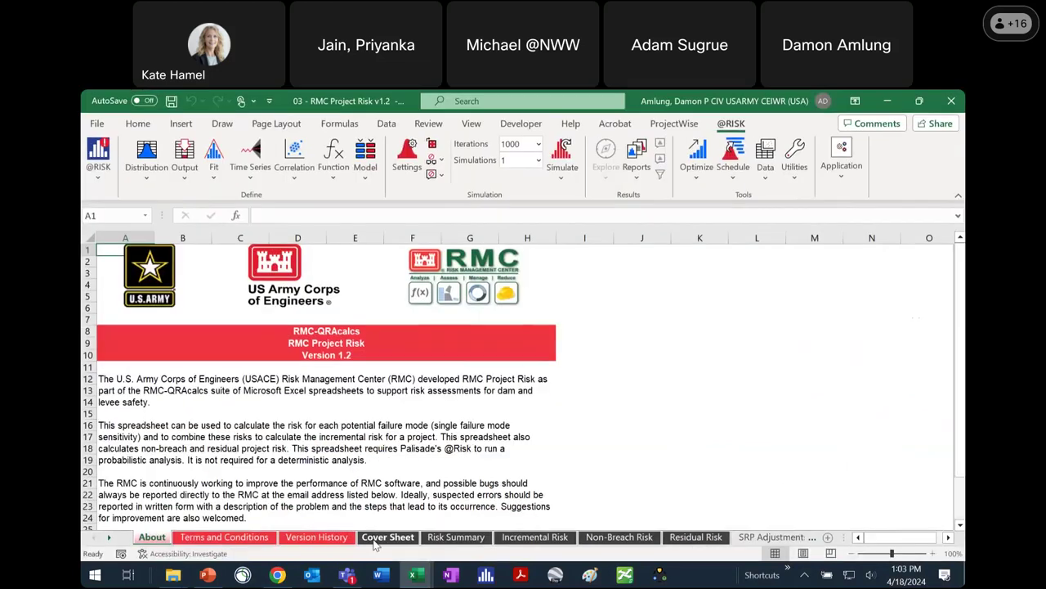
Step: On the Cover Sheet, enter PFM 1, PFM 2 and PFM 3 as numbers in the risk driver potential failure modes list
left_click(374, 539)
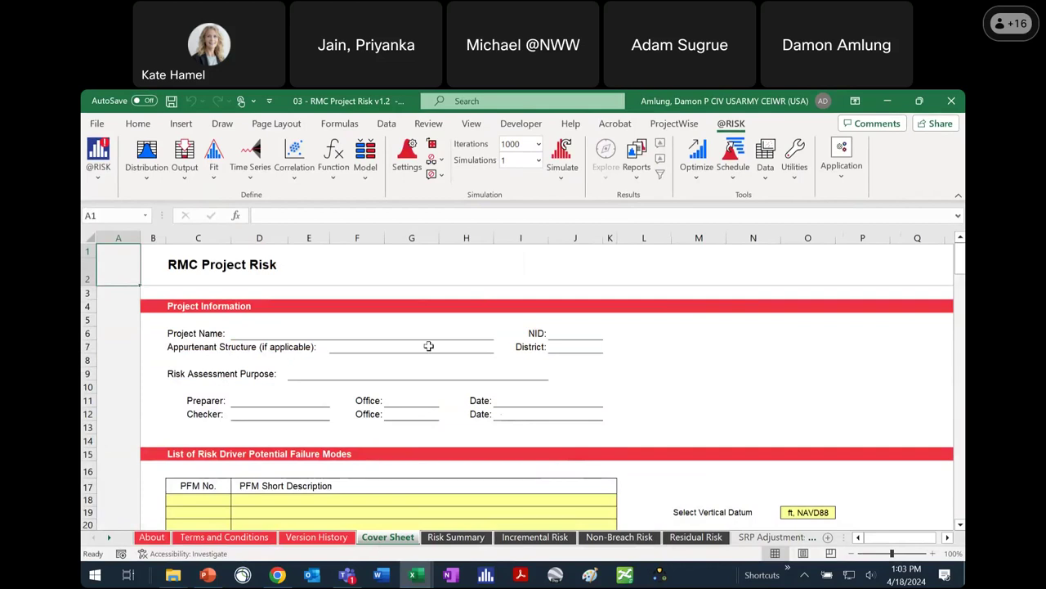
scroll(428, 348, "down", 3)
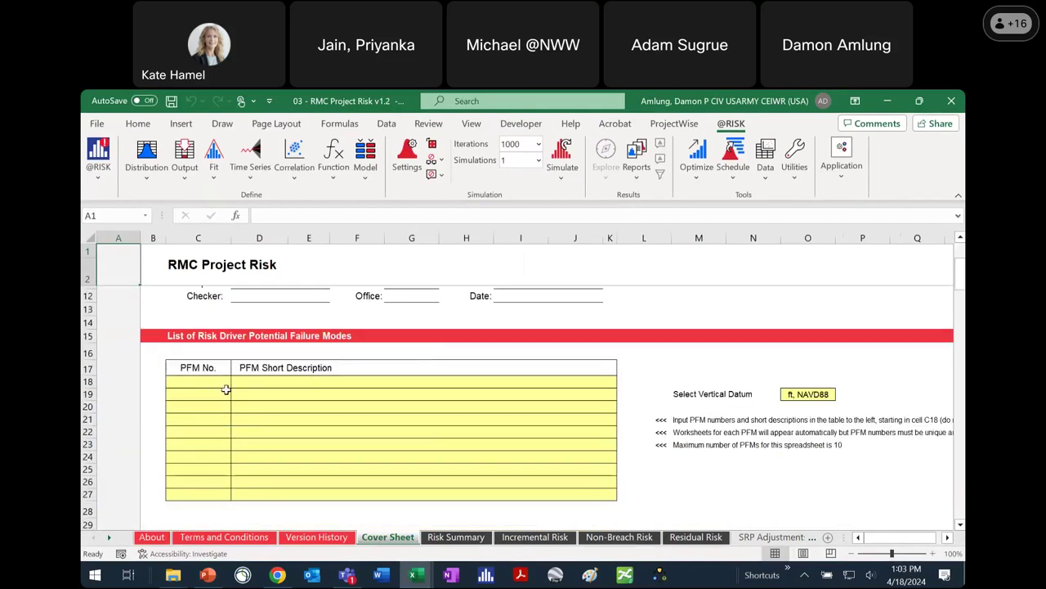
scroll(226, 386, "up", 3)
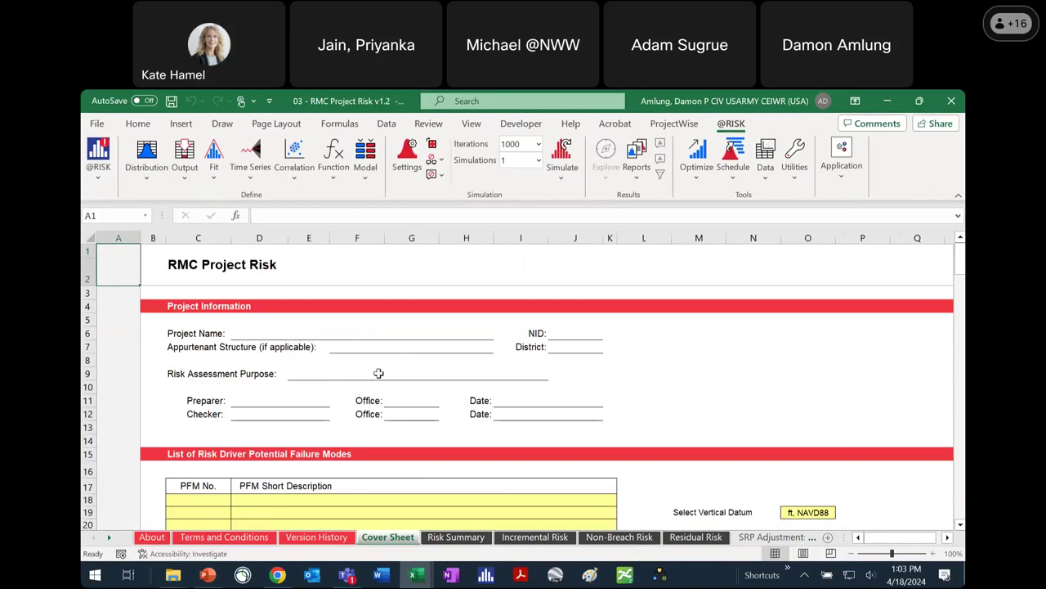
scroll(378, 373, "down", 3)
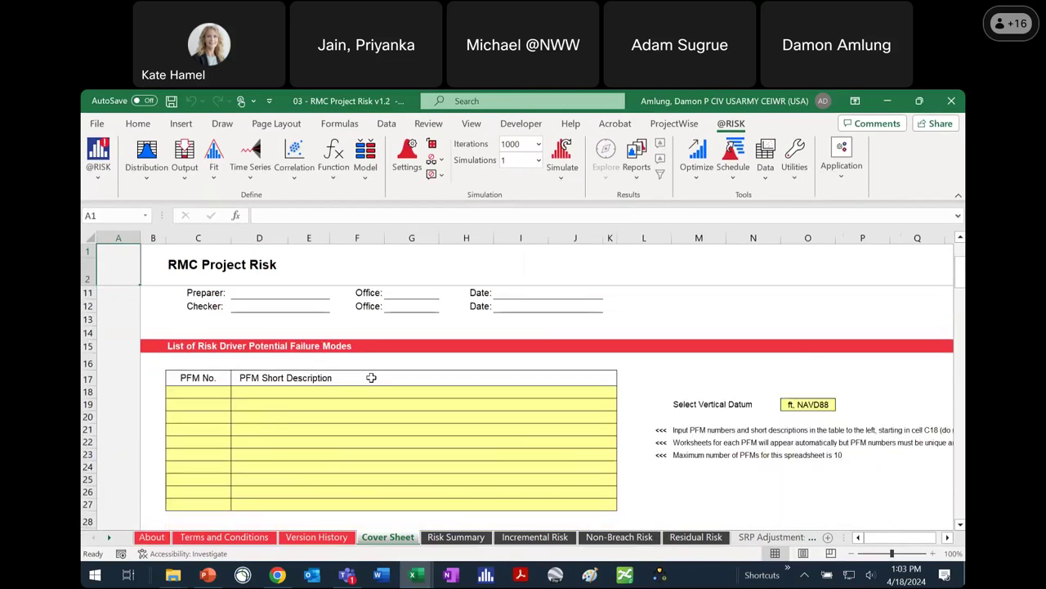
left_click(227, 394)
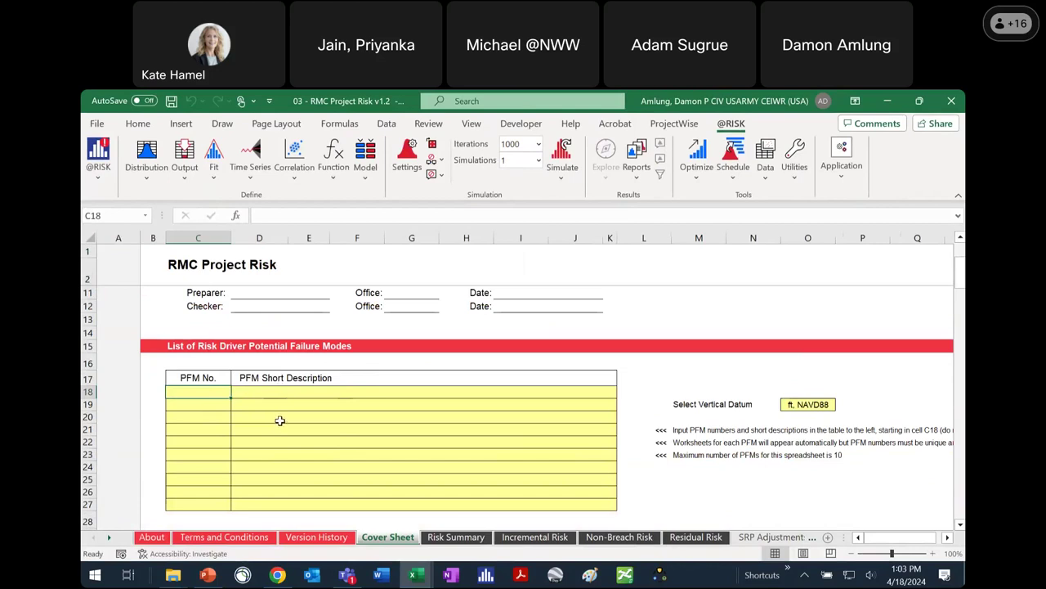
type("PFM 1")
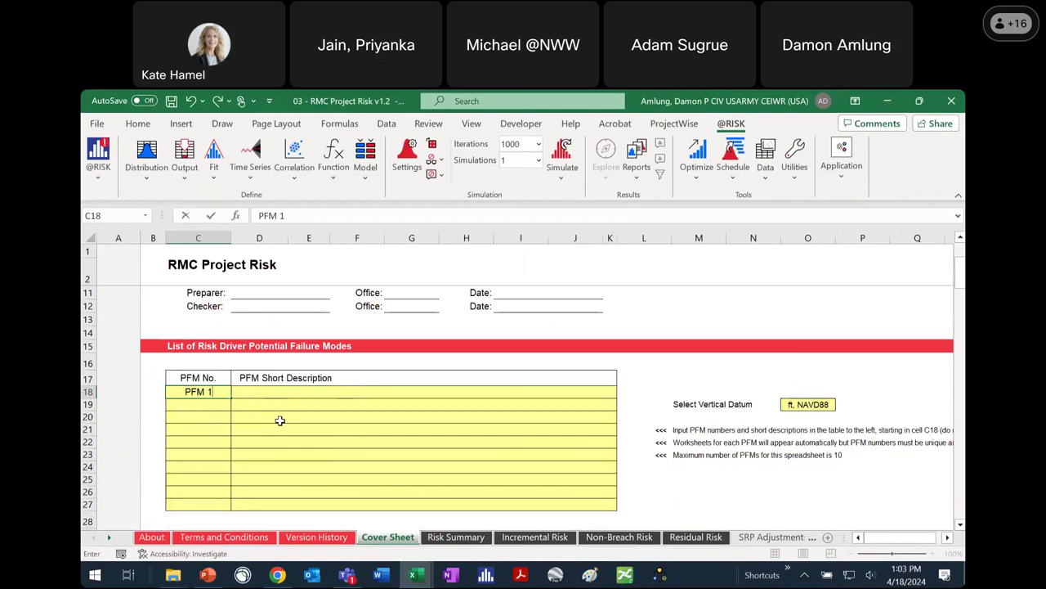
key("Return")
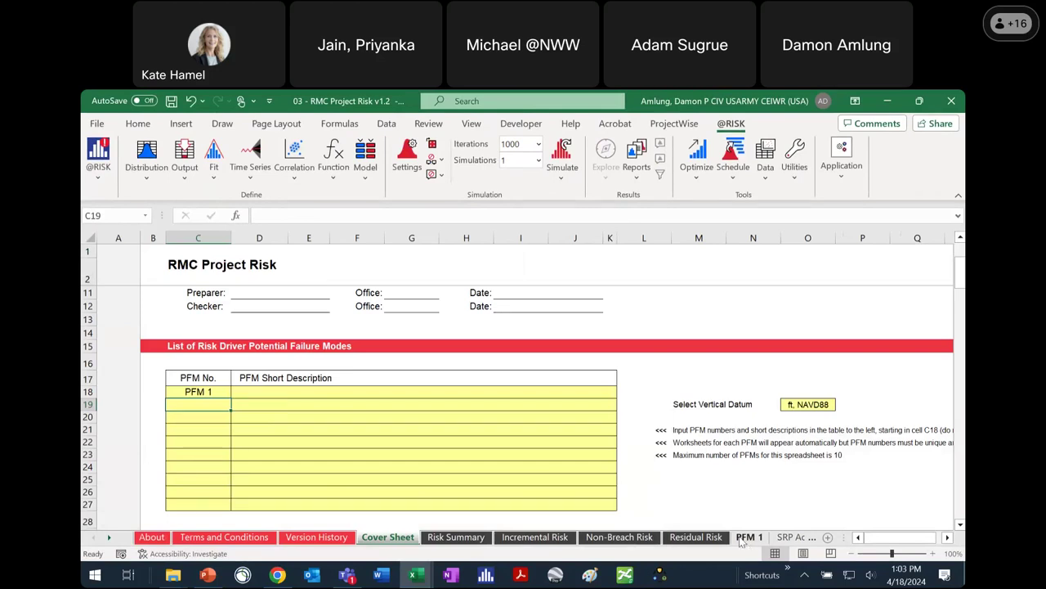
type("PFm")
key("BackSpace")
type("M 2")
key("Return")
type("PFM 3")
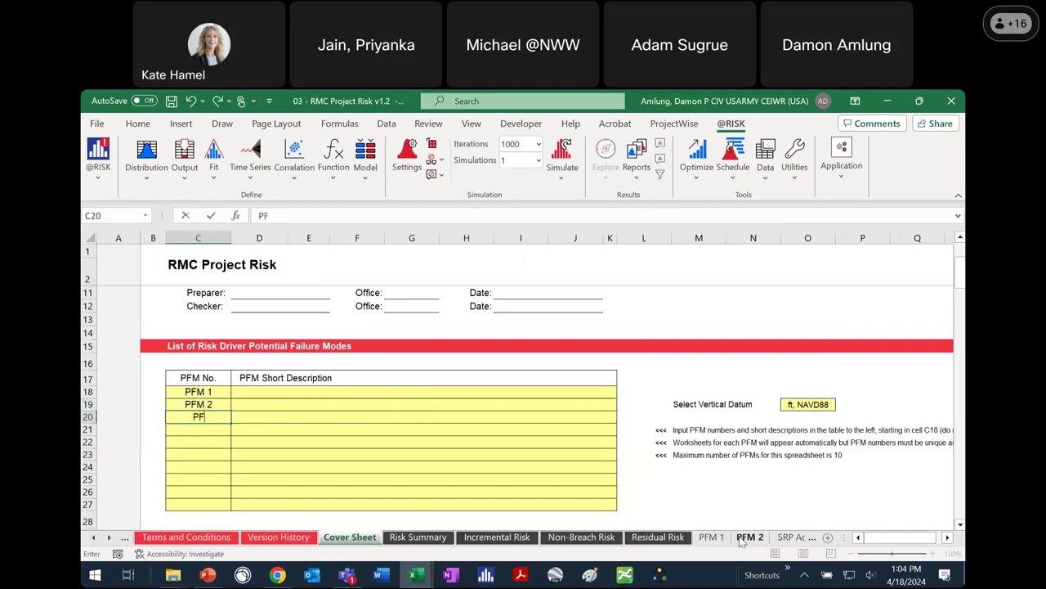
key("Return")
Step: Enter the short descriptions Overtopping, Backward Erosion Piping and Concentrated Leak Erosion for PFM 1, PFM 2 and PFM 3
key("Up")
key("Up")
key("Up")
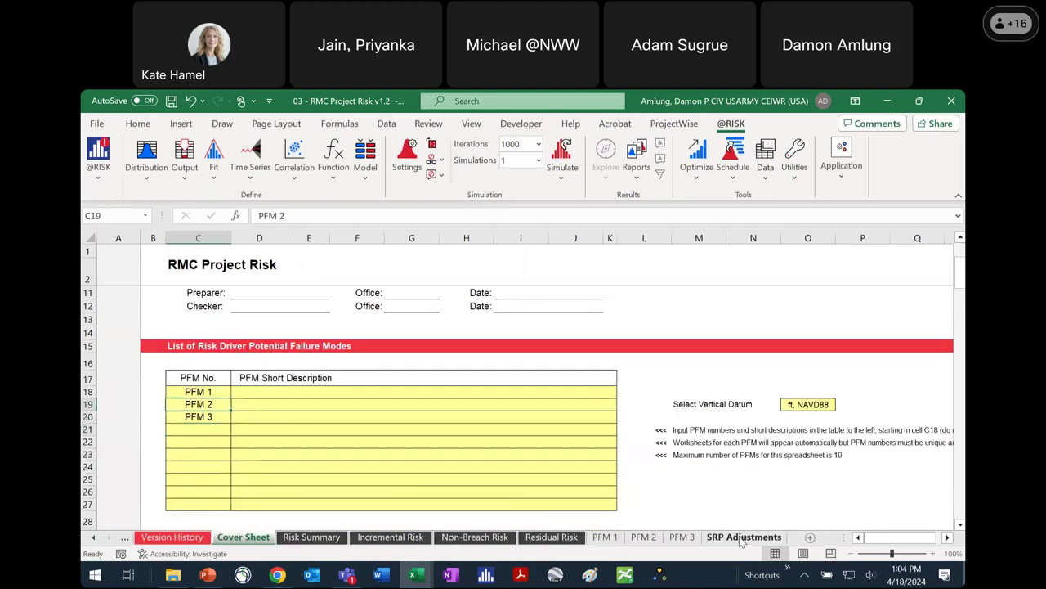
key("Right")
type("Overtopping")
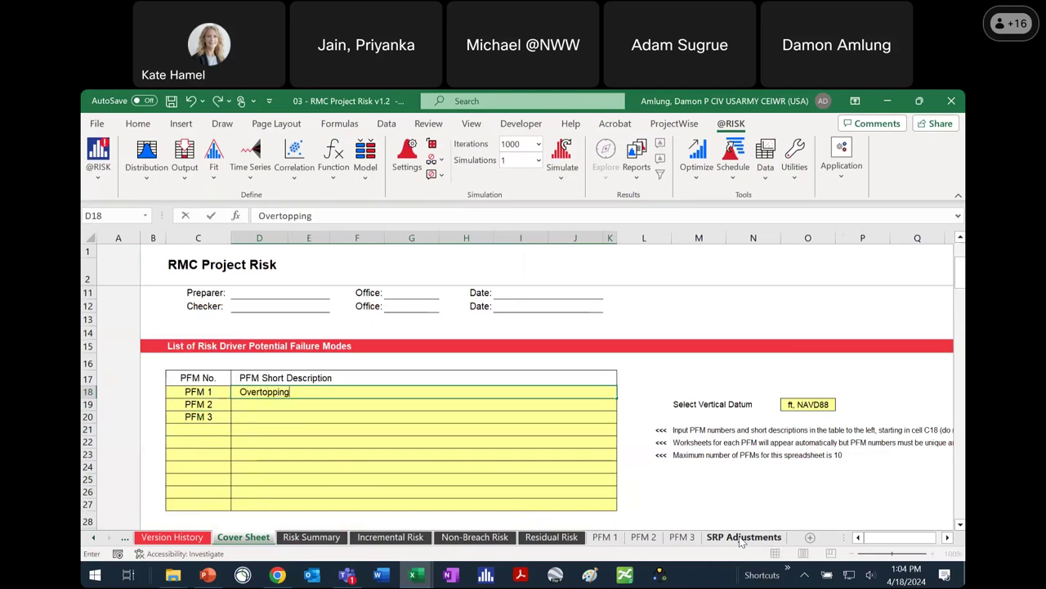
key("Return")
type("Ba")
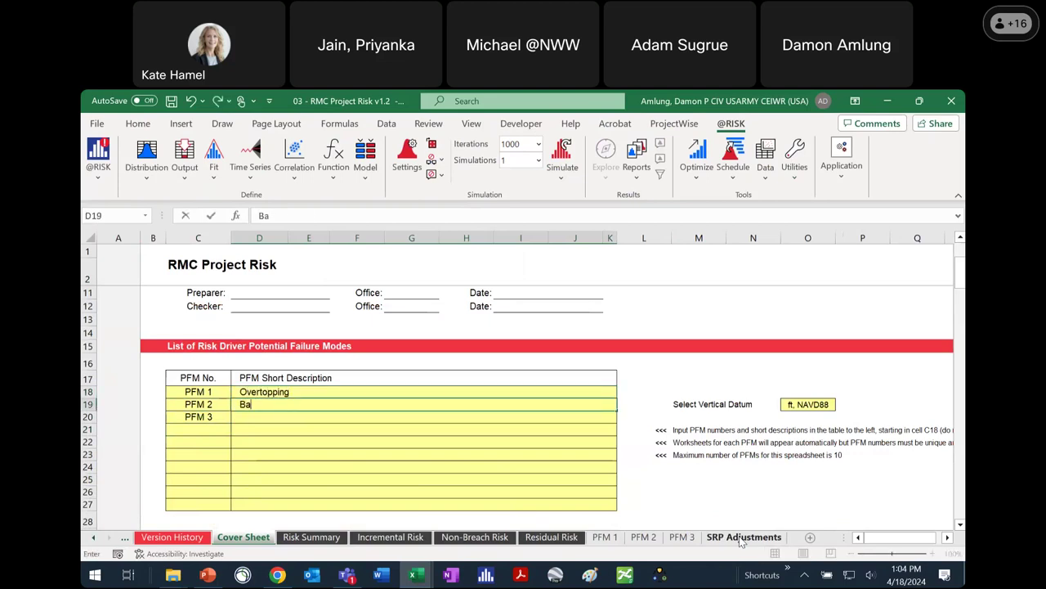
type("ckward Erosion Piping")
key("Return")
type("\\")
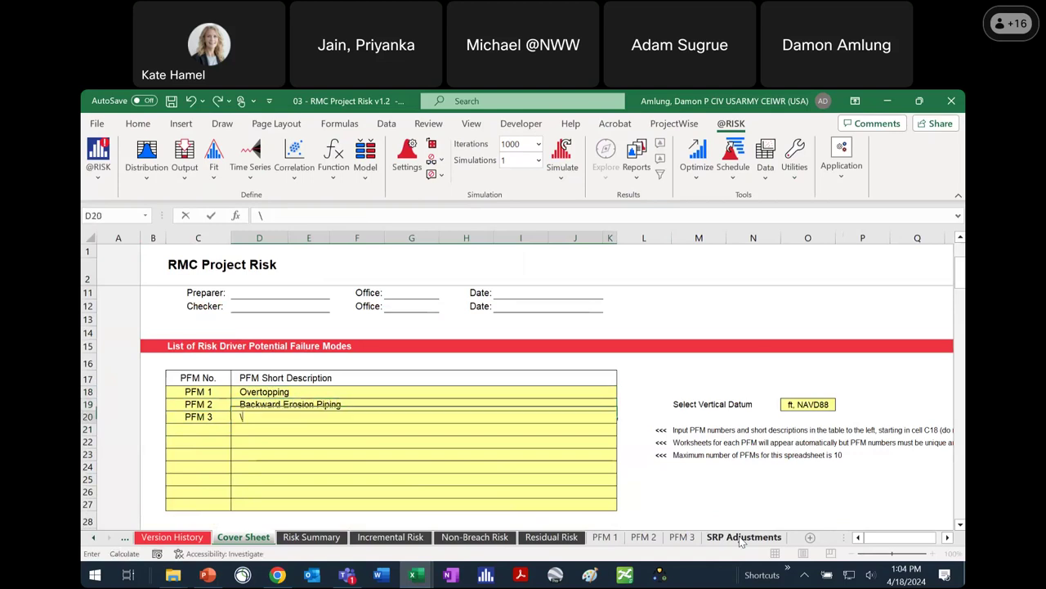
type("oncentrated Leak Erosion")
key("Return")
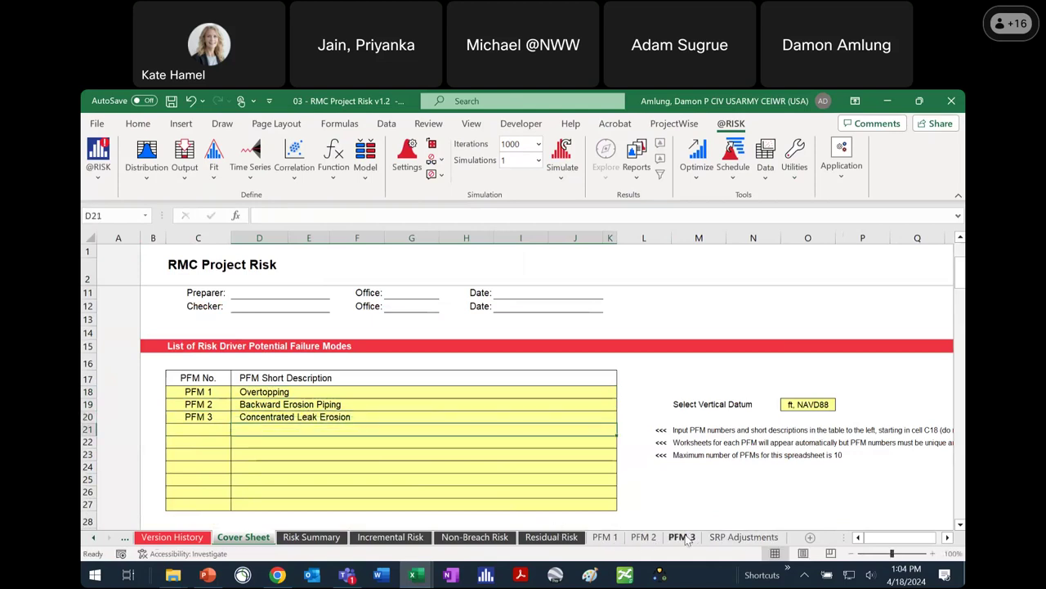
Step: On the PFM 1 sheet, zoom out to 70% and examine the Team Elicitation Summary and the System Response Probabilities section
left_click(605, 537)
scroll(497, 381, "up", 15)
scroll(472, 370, "up", 15)
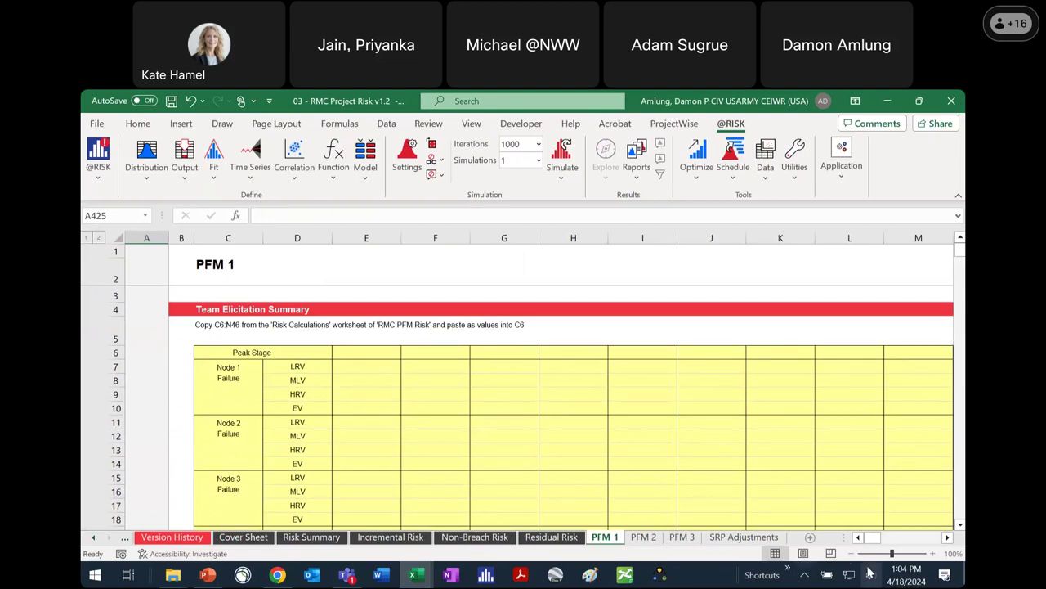
left_click(851, 553)
left_click(851, 554)
left_click(851, 554)
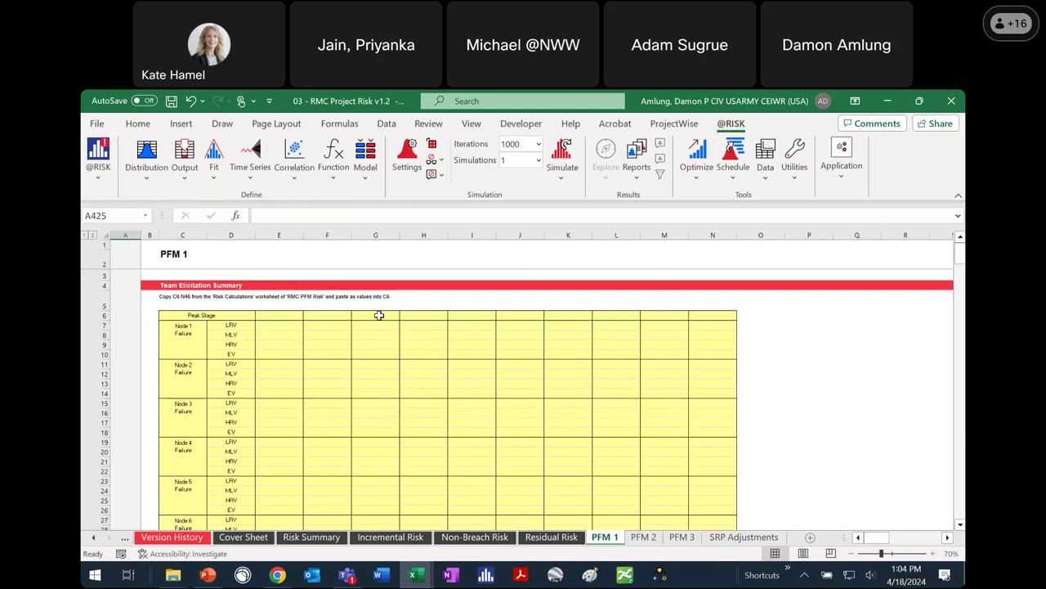
scroll(376, 318, "down", 1)
scroll(376, 318, "up", 1)
scroll(441, 336, "down", 10)
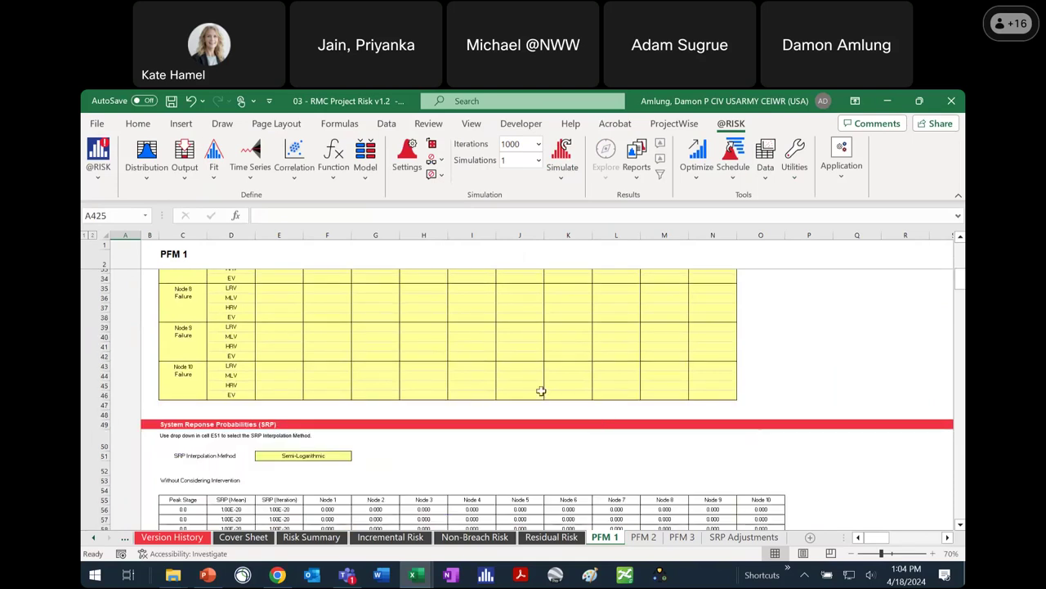
scroll(419, 344, "up", 10)
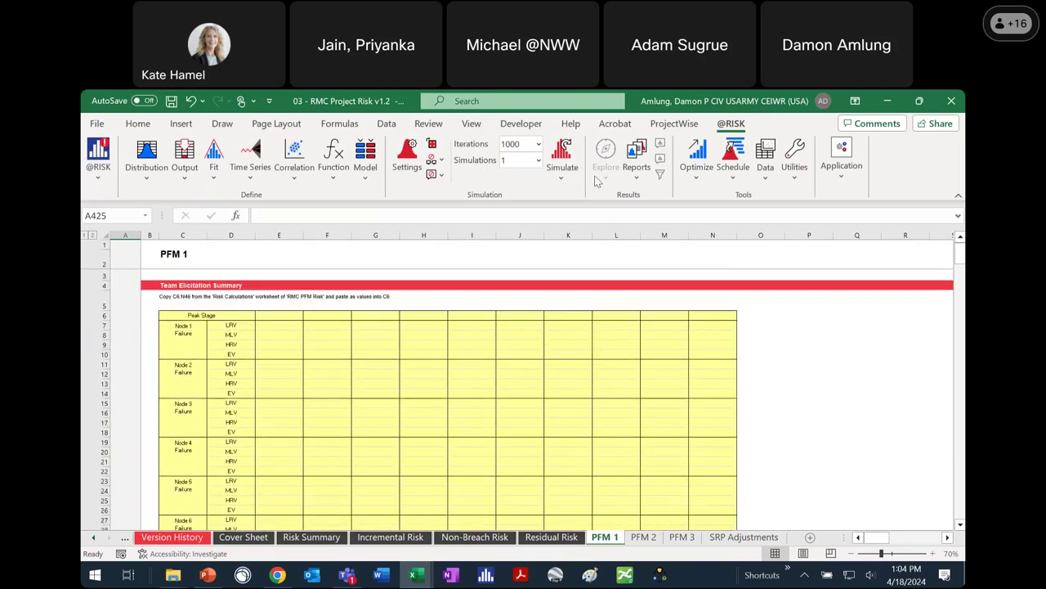
mouse_move(181, 576)
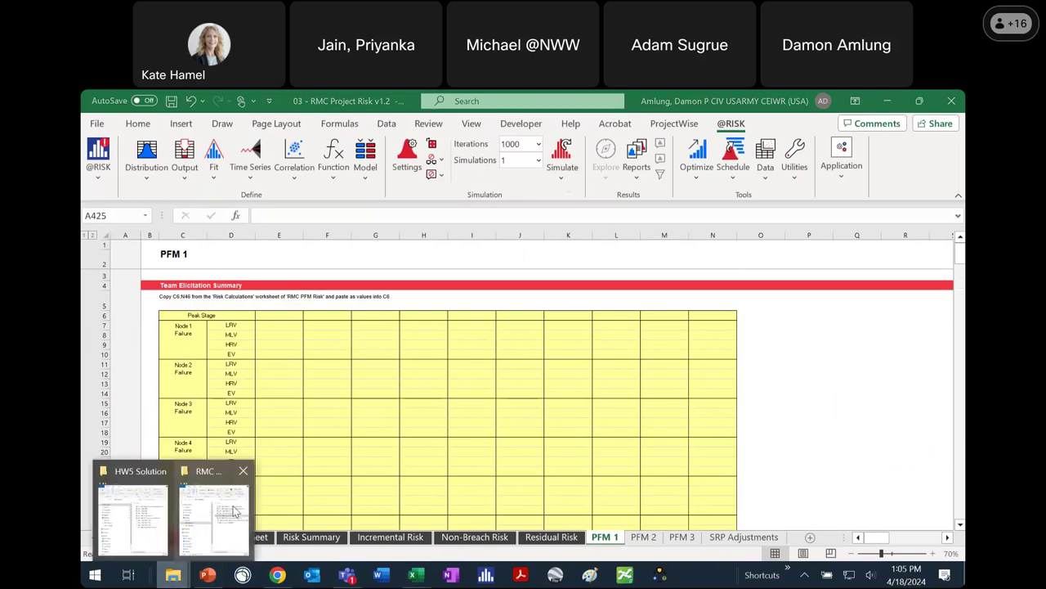
left_click(235, 511)
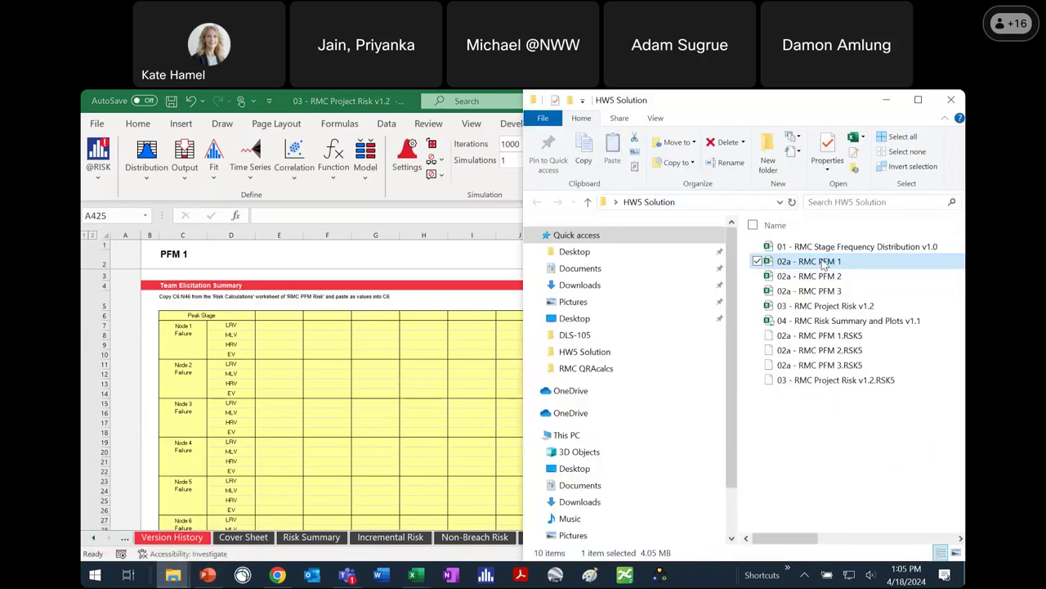
key("alt+Tab")
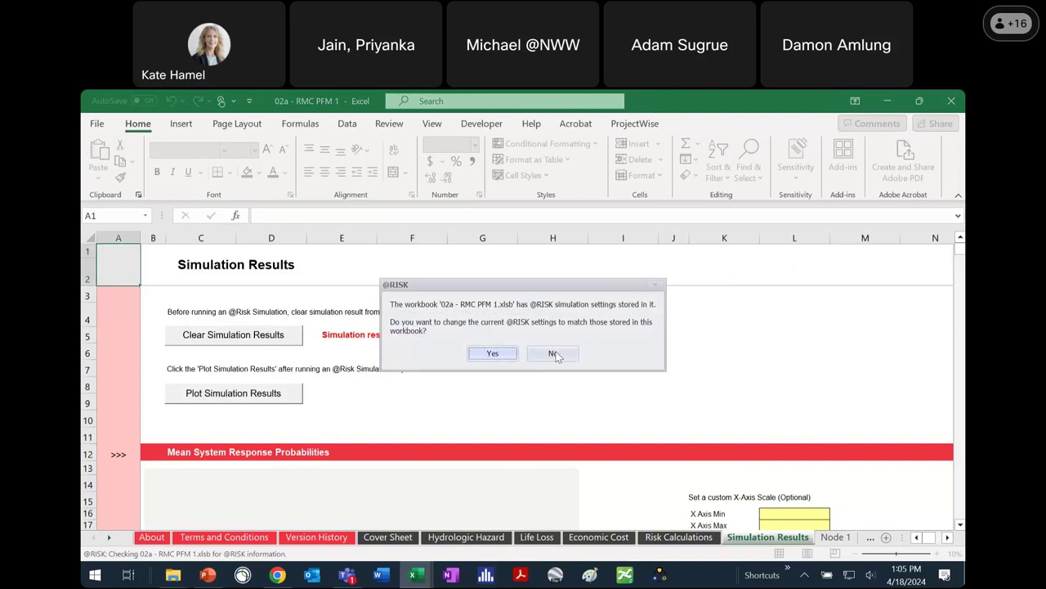
left_click(555, 354)
left_click(557, 346)
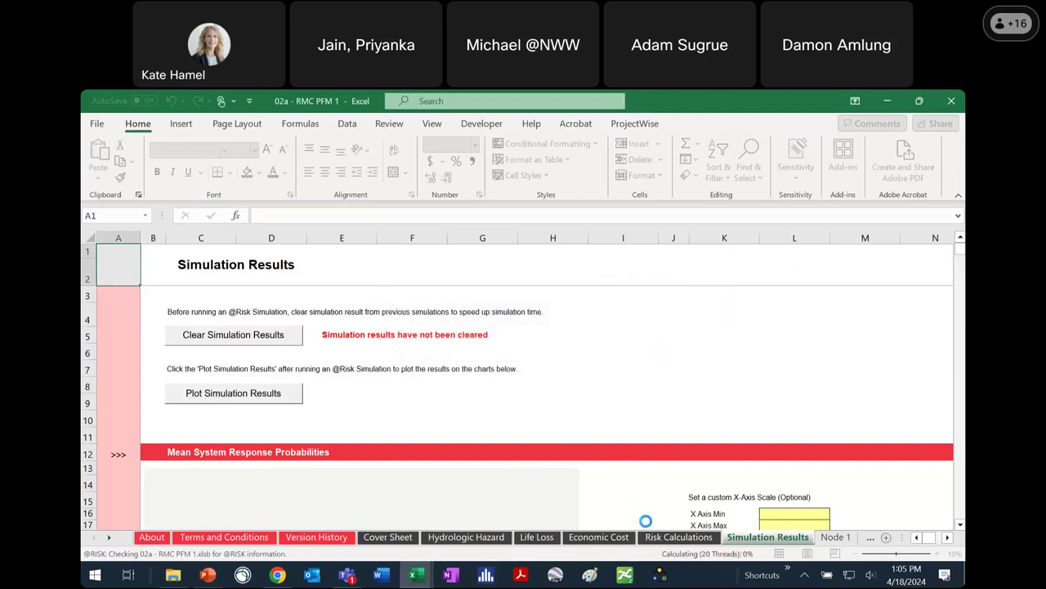
Step: Show the Risk Calculations sheet of 02a - RMC PFM 1 side by side with the project risk workbook at 80% zoom, dismissing the PIN prompt
left_click(685, 537)
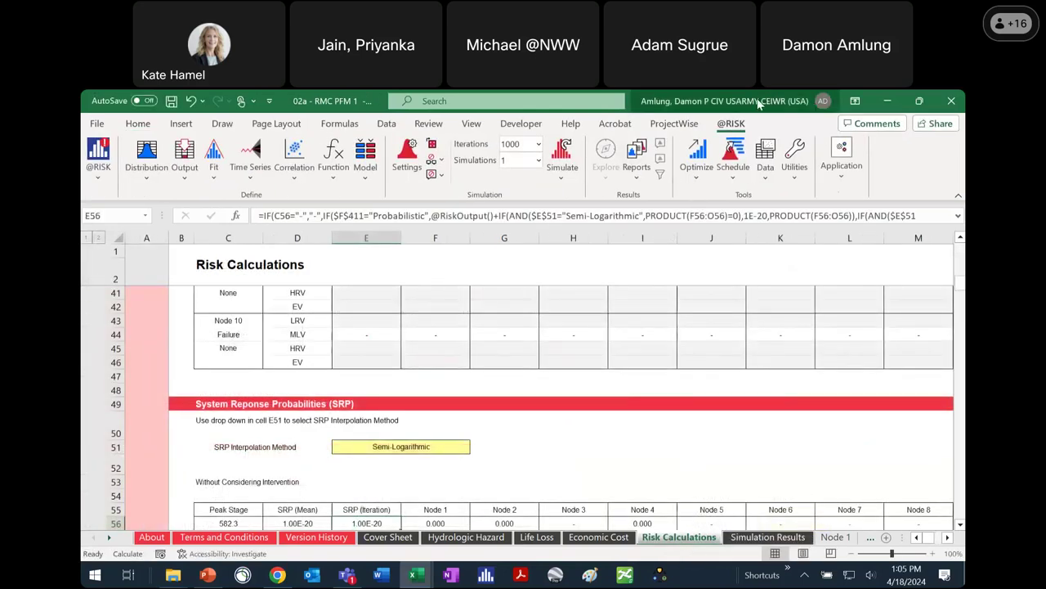
key("super+Left")
left_click(605, 205)
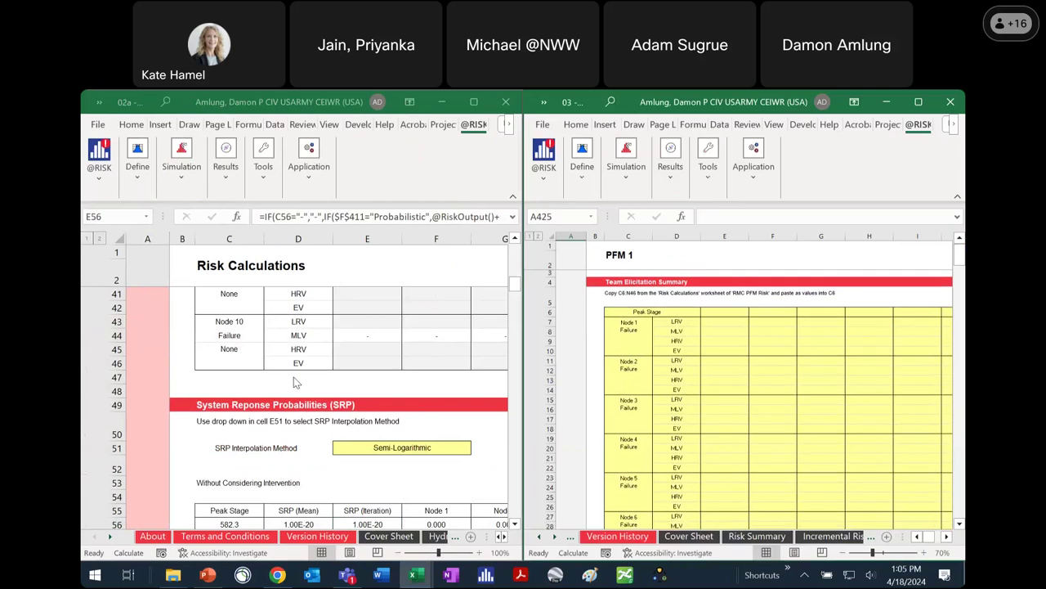
scroll(295, 382, "up", 13)
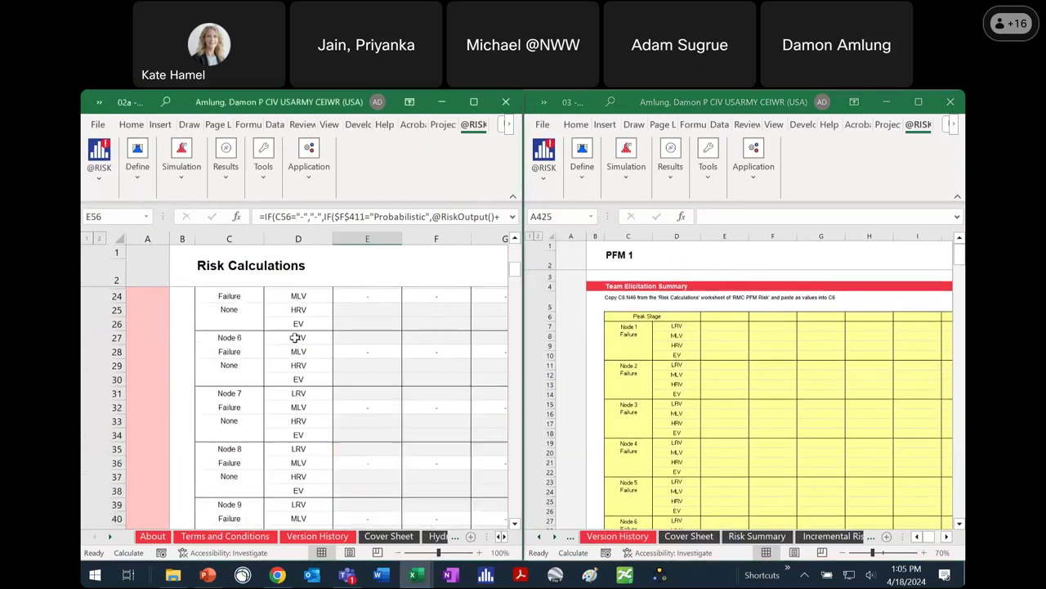
left_click(401, 553)
left_click(399, 553)
left_click(398, 553)
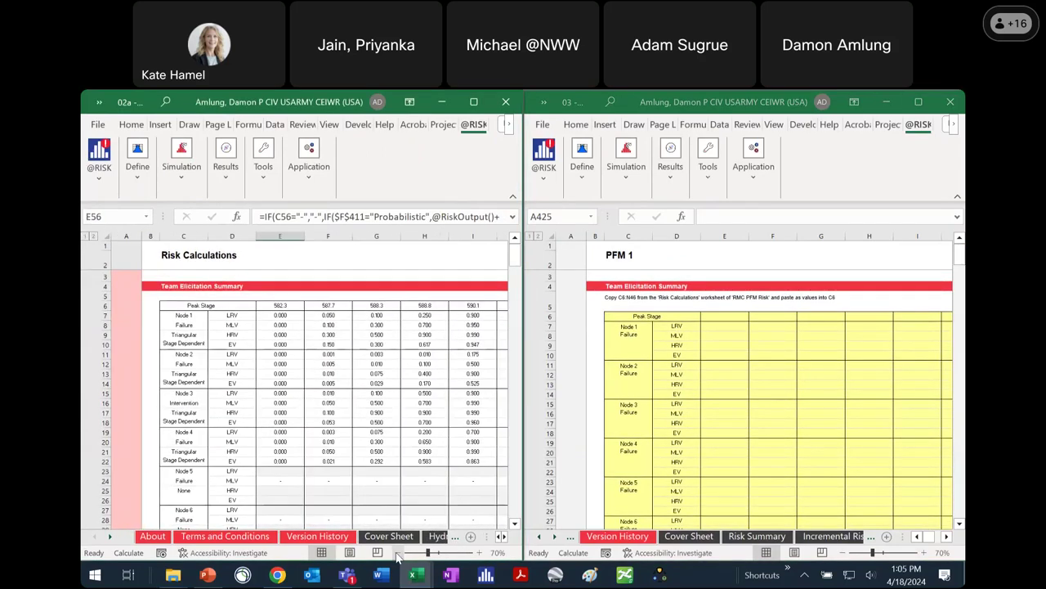
left_click(479, 553)
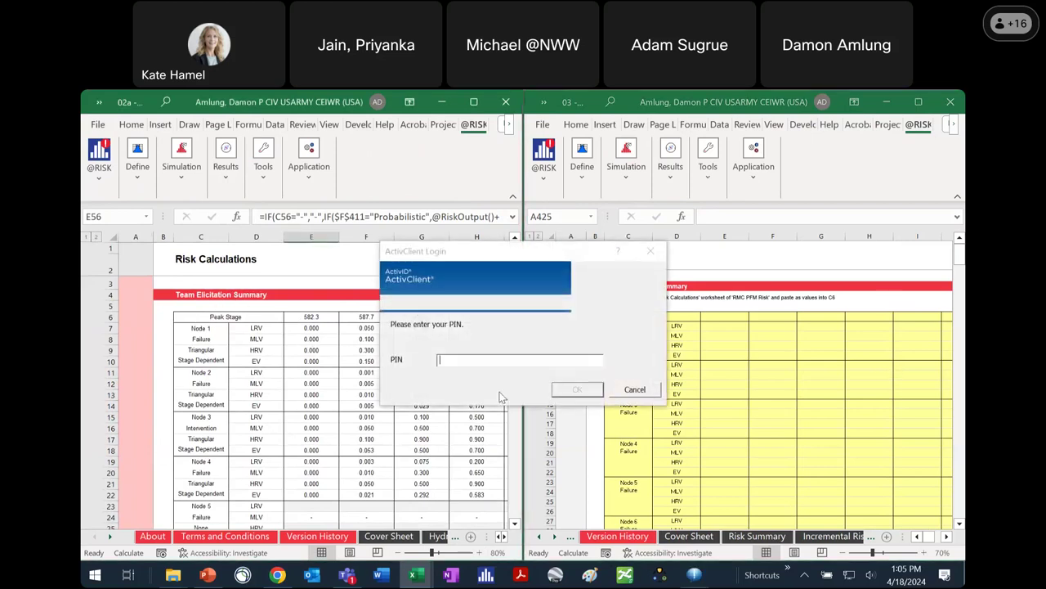
left_click(635, 390)
Step: Copy C6:N46 of the Team Elicitation Summary from Risk Calculations and paste it as values into C6 of the PFM 1 sheet
left_click_drag(184, 319, 413, 505)
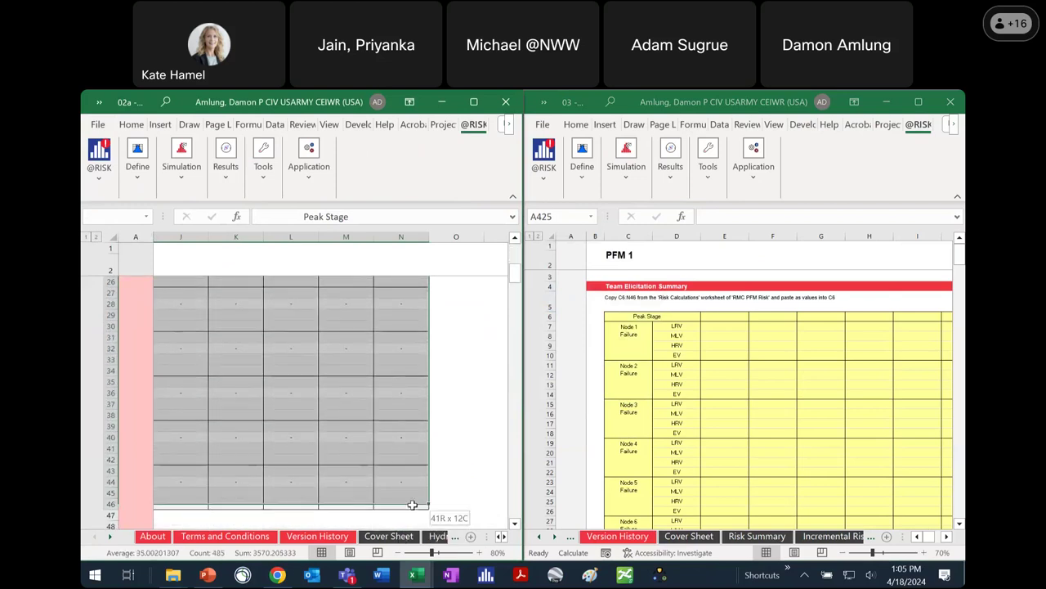
key("ctrl+c")
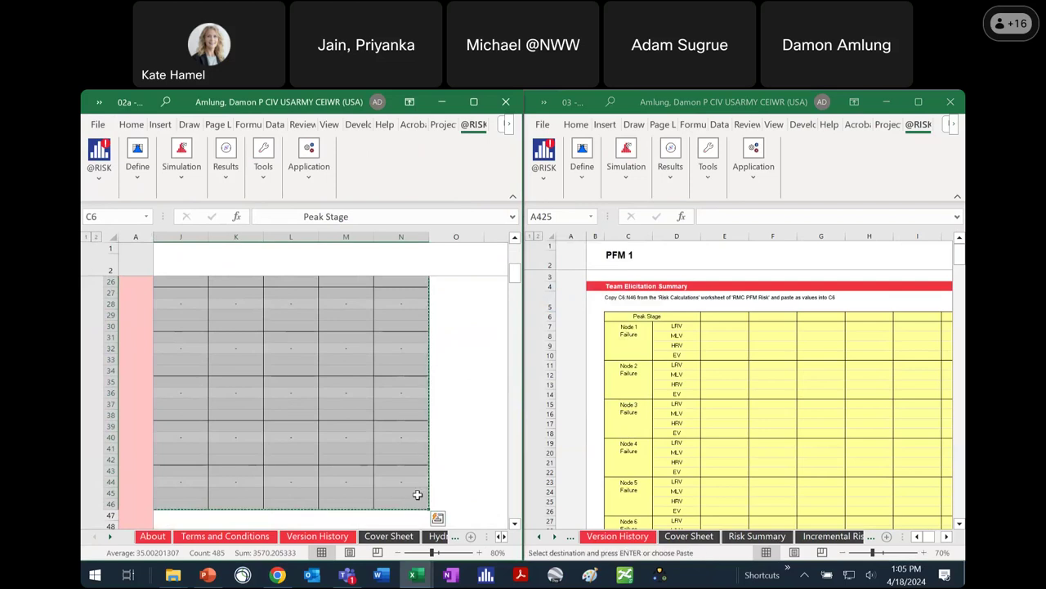
left_click(634, 319)
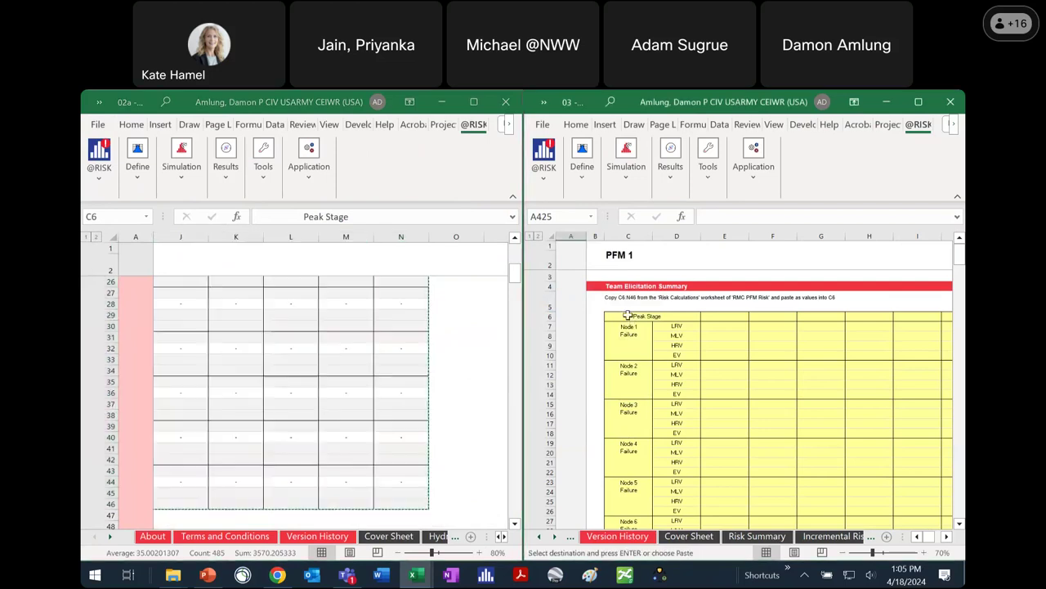
left_click(577, 124)
left_click(549, 179)
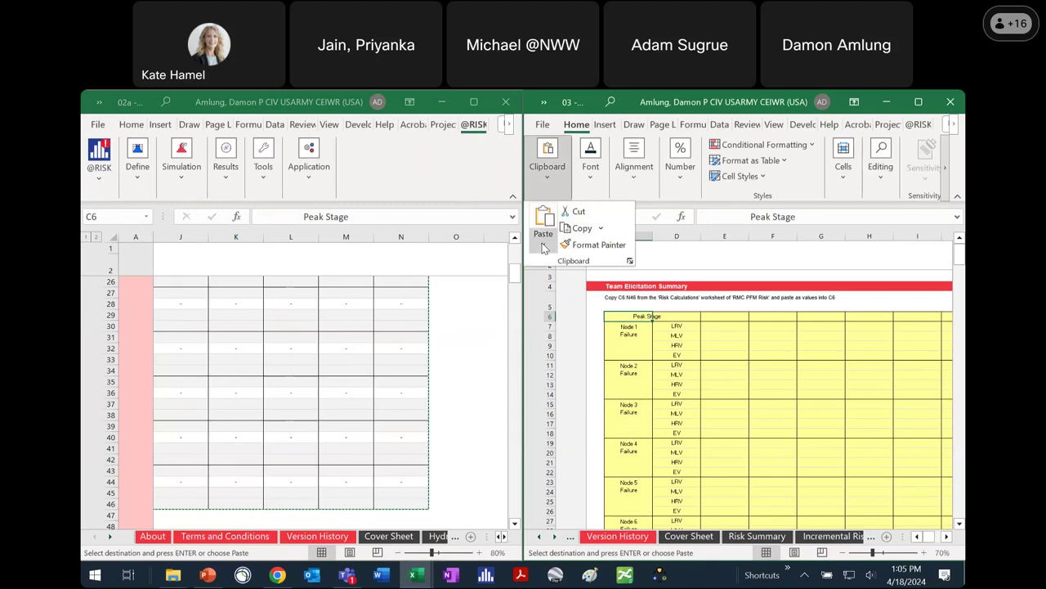
left_click(544, 249)
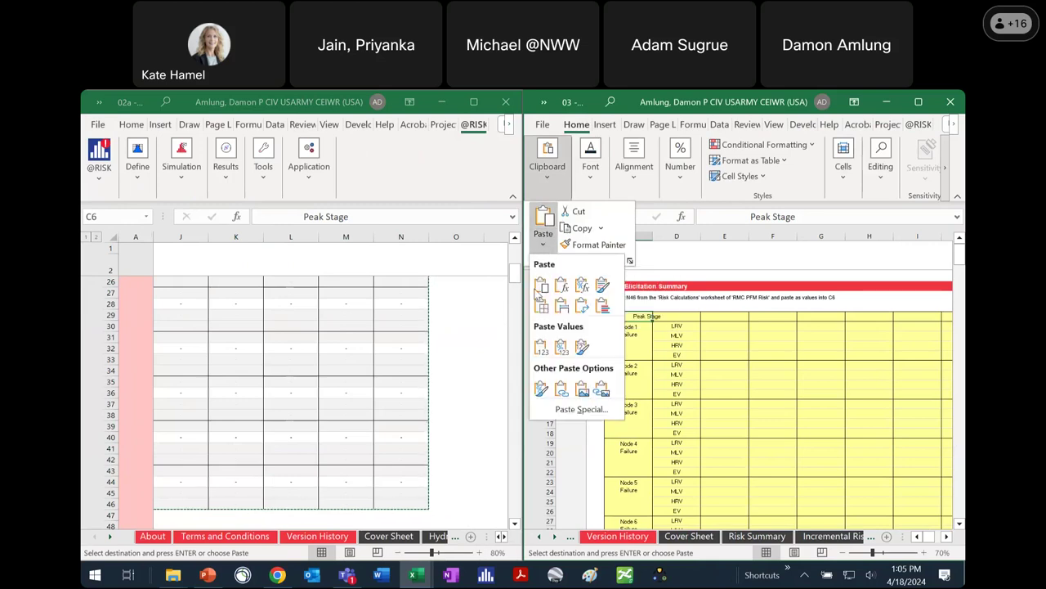
left_click(541, 345)
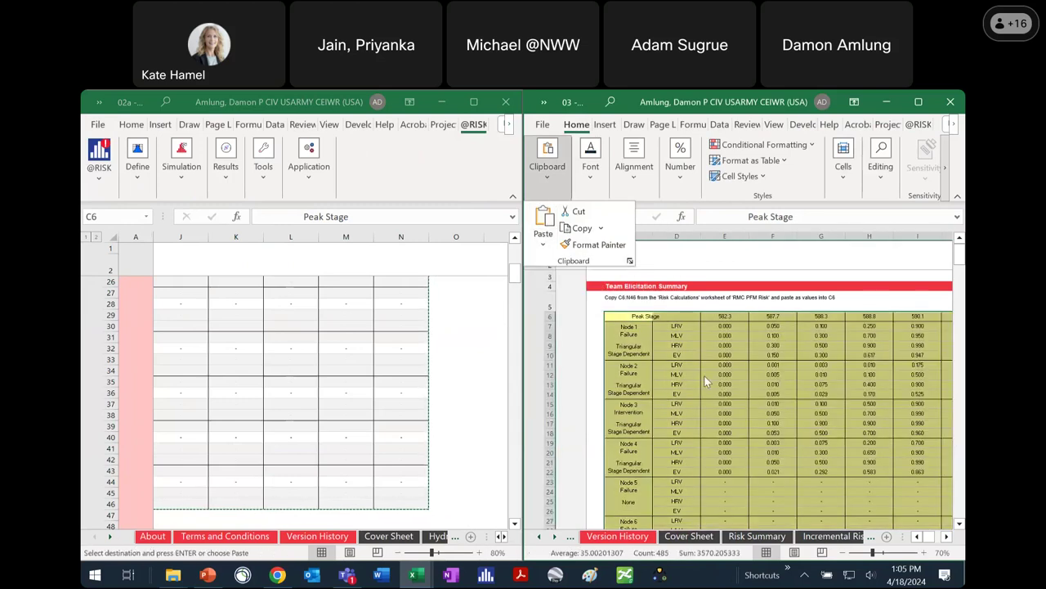
left_click(754, 373)
left_click(784, 393)
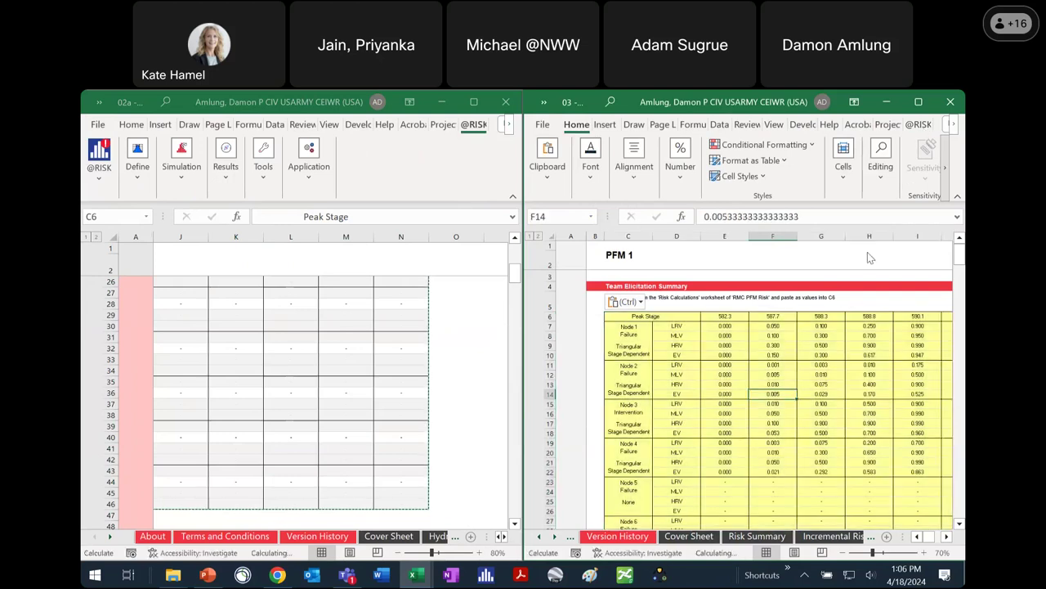
Step: Enlarge the PFM 1 sheet to 80% and examine the System Response Probabilities tables and the copy instructions for considering intervention
scroll(836, 341, "down", 12)
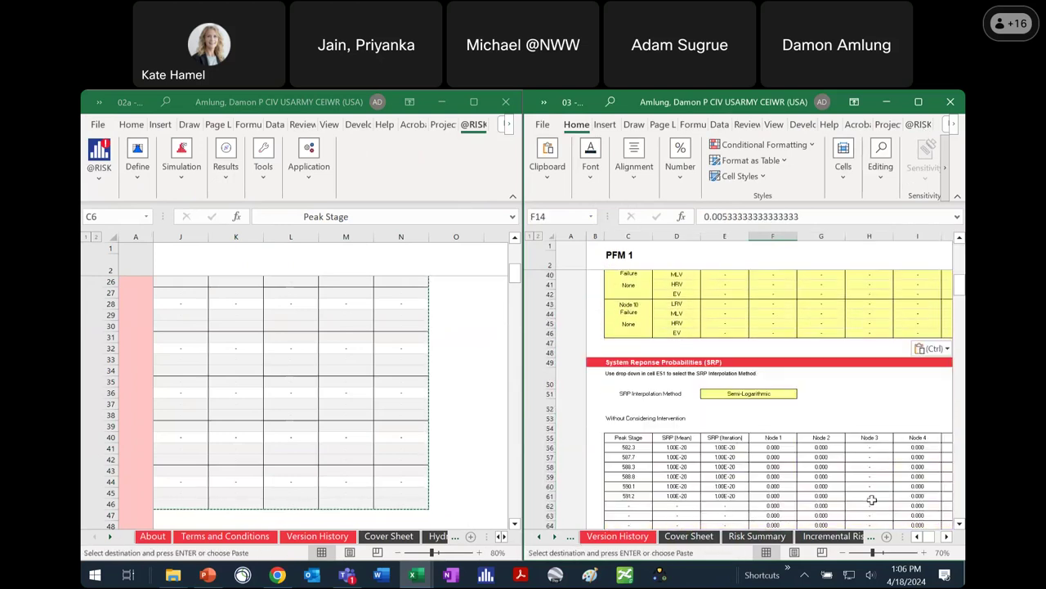
left_click(946, 553)
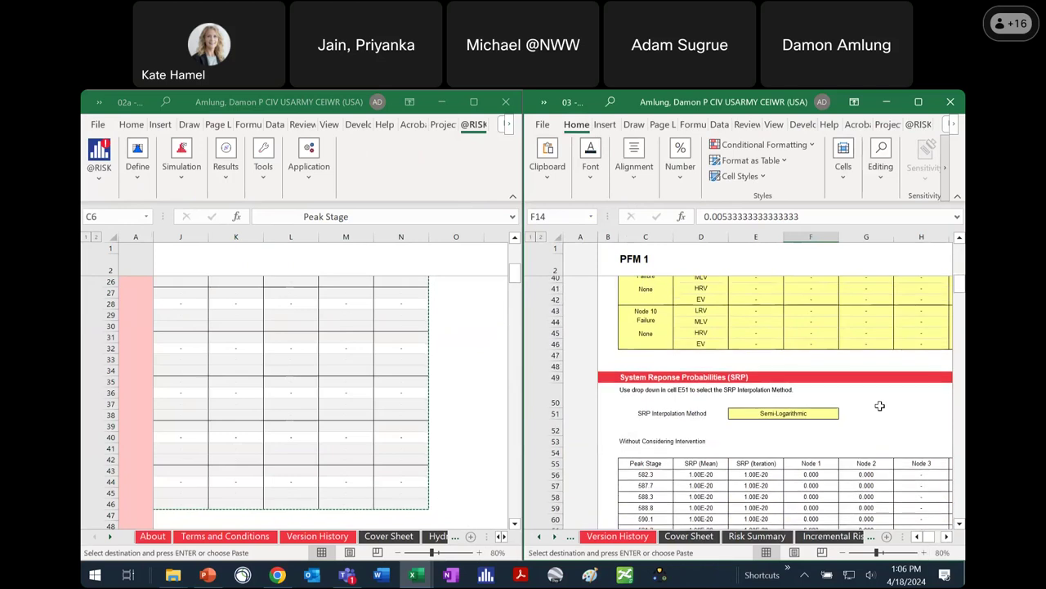
scroll(879, 405, "down", 4)
scroll(881, 412, "up", 3)
scroll(881, 419, "up", 2)
scroll(881, 419, "down", 5)
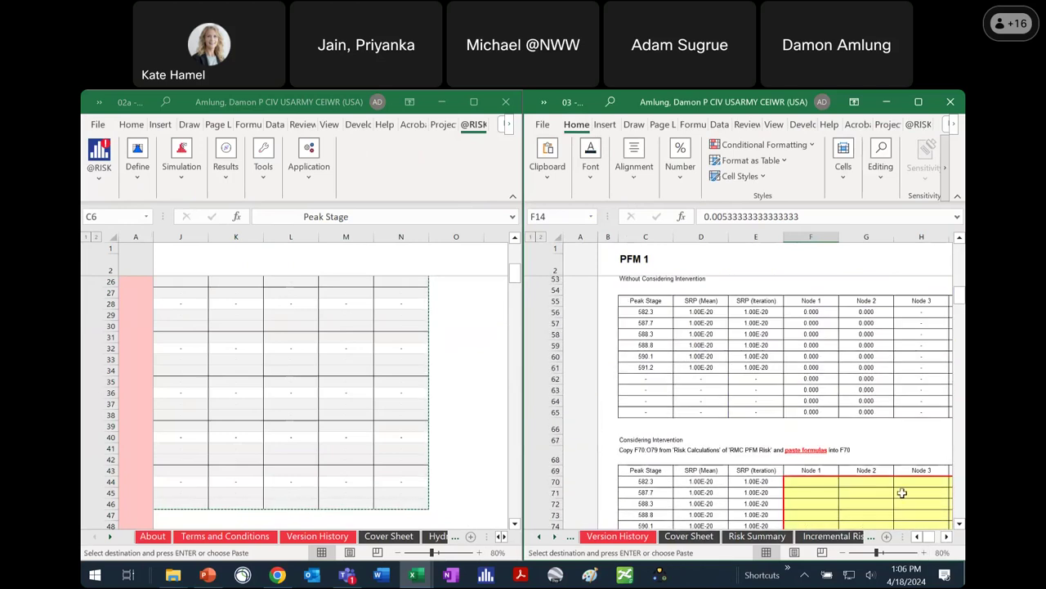
left_click(946, 536)
left_click(946, 536)
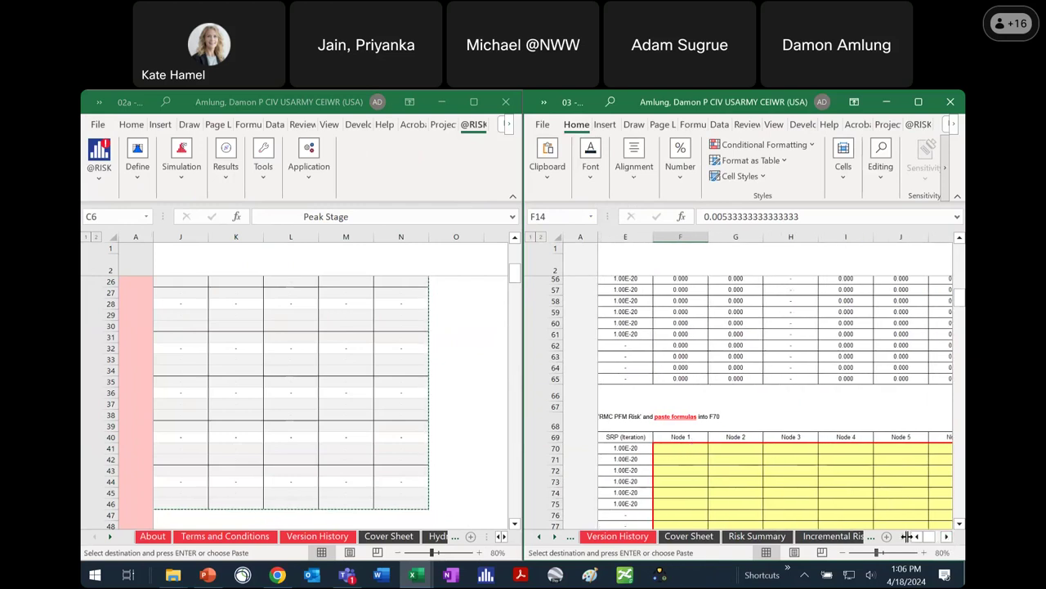
scroll(910, 523, "left", 3)
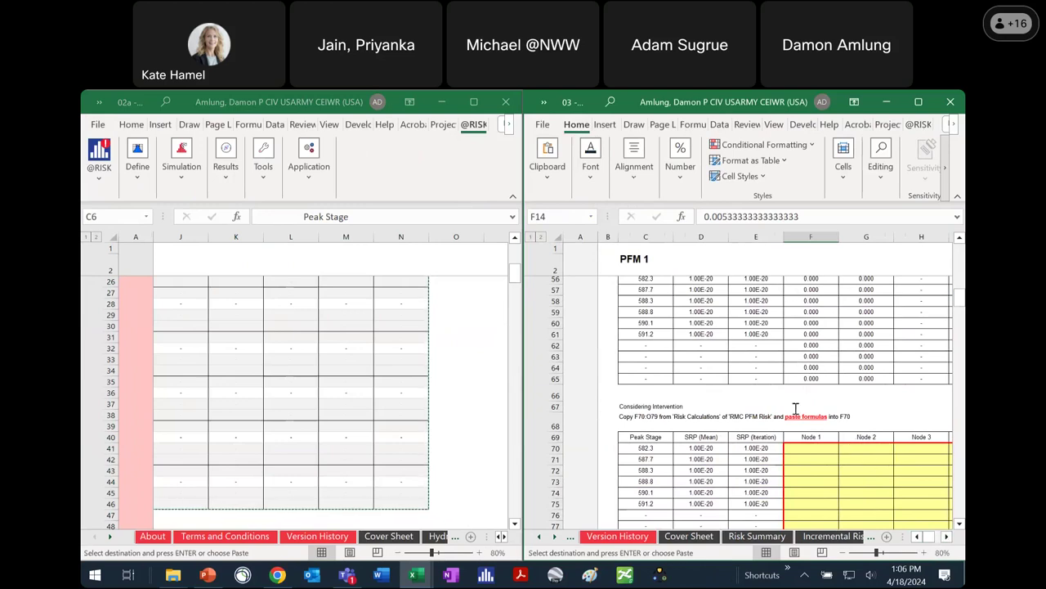
Step: Copy the Considering Intervention range F70:O79 from Risk Calculations and paste it as formulas into F70 of the PFM 1 sheet
key("ctrl+v")
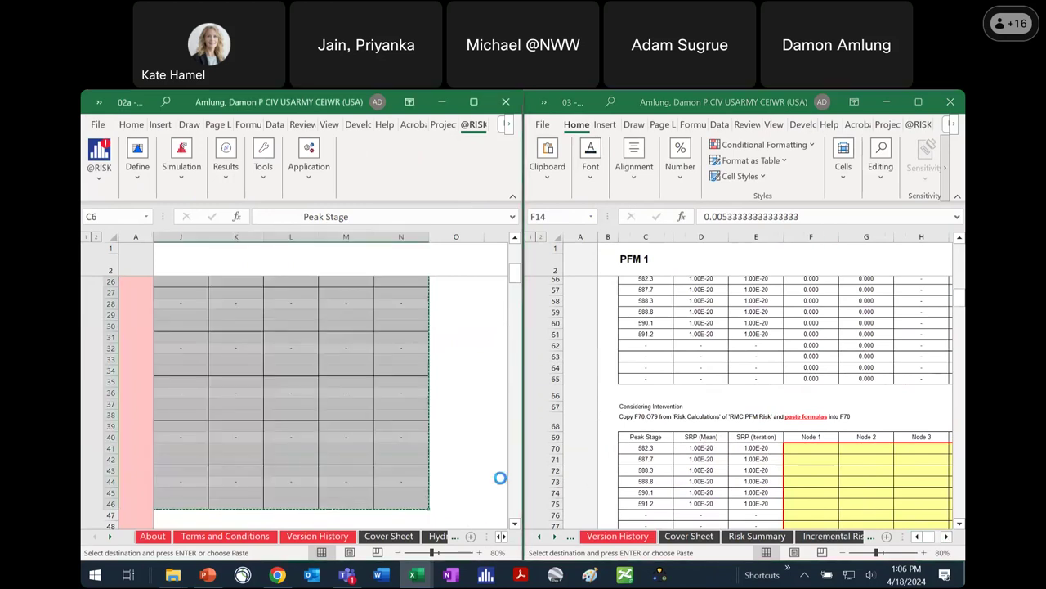
left_click(498, 536)
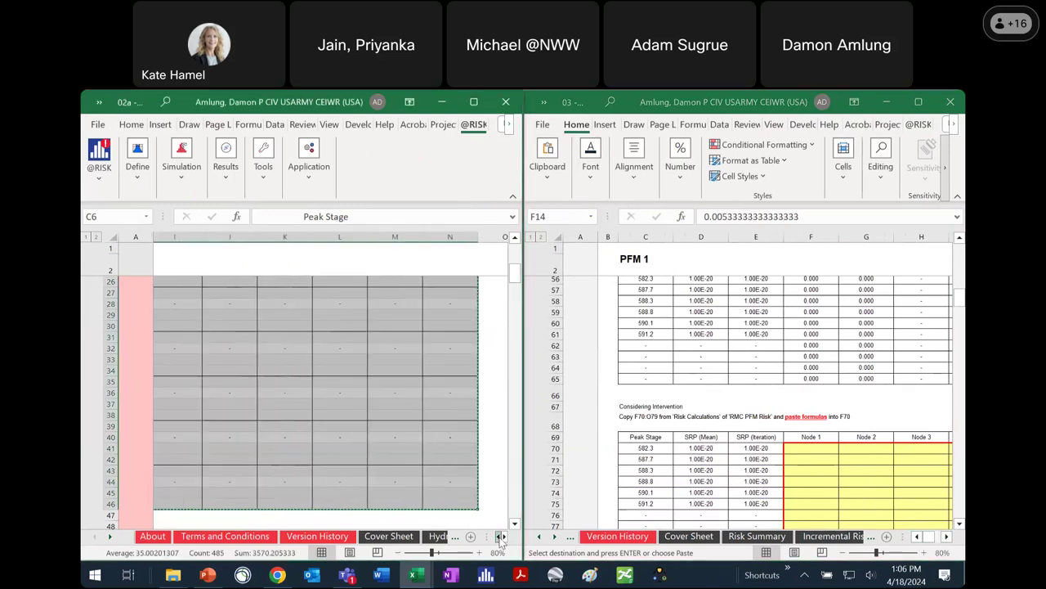
left_click(500, 537)
scroll(449, 400, "down", 12)
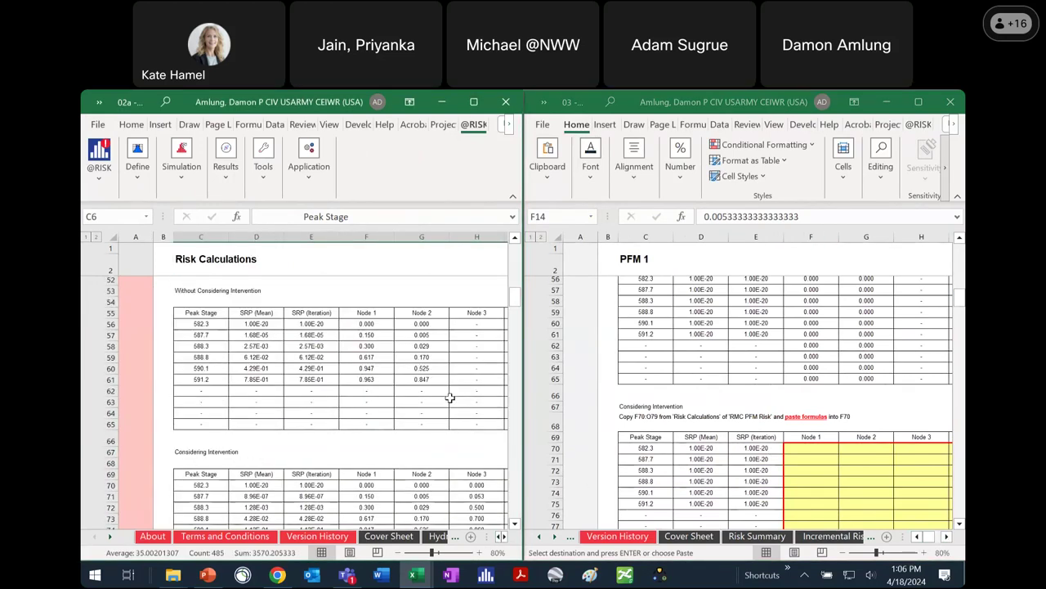
left_click_drag(382, 386, 426, 485)
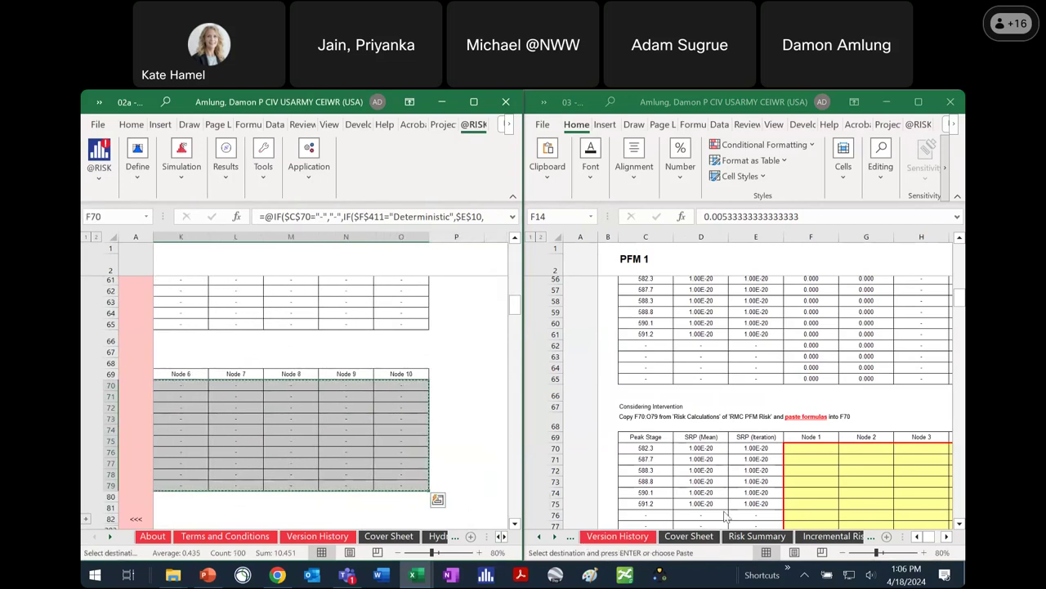
left_click(810, 449)
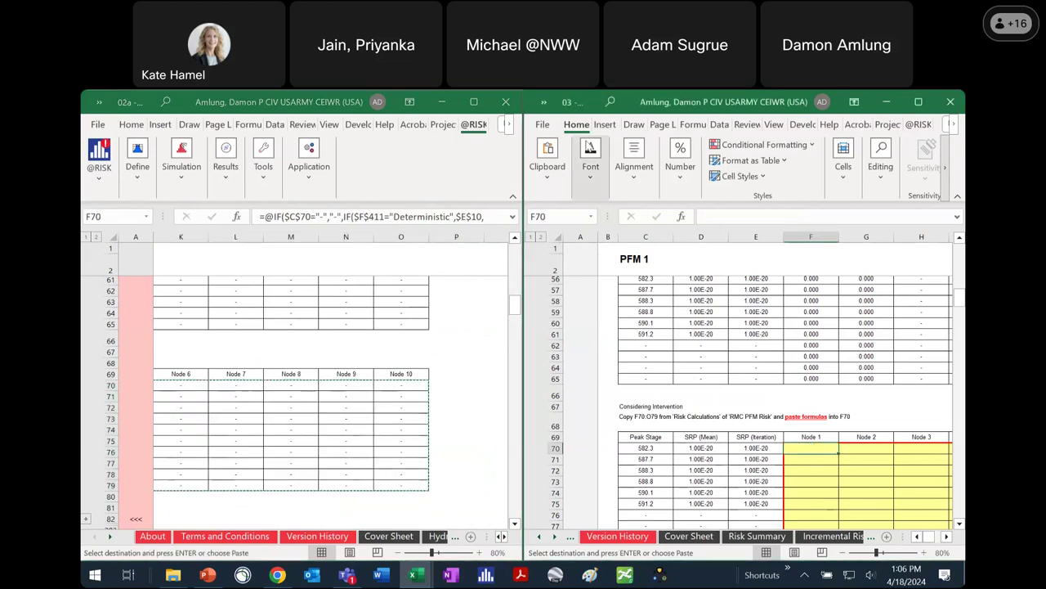
left_click(547, 157)
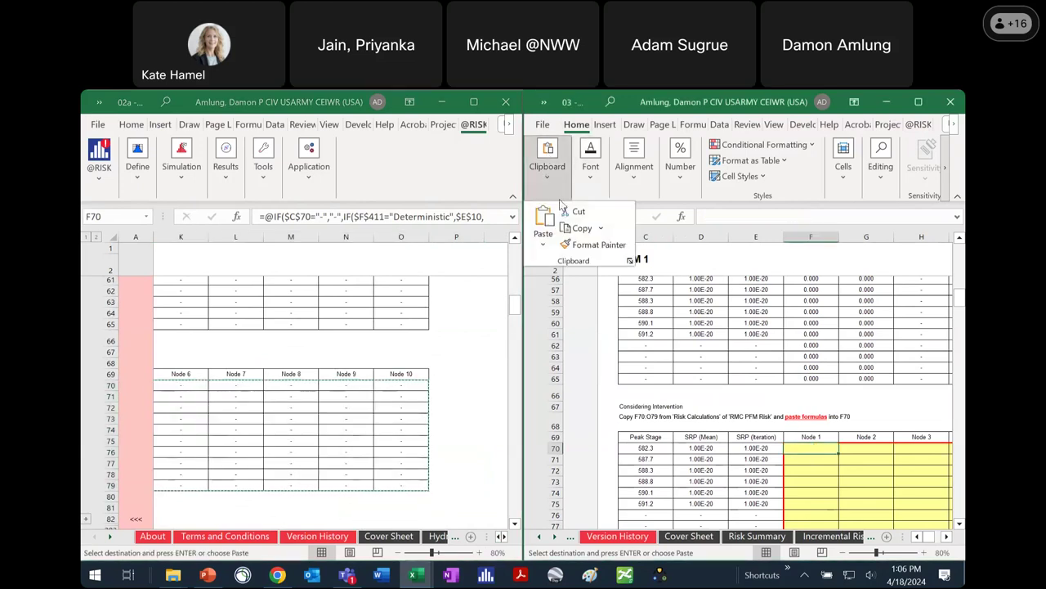
left_click(544, 248)
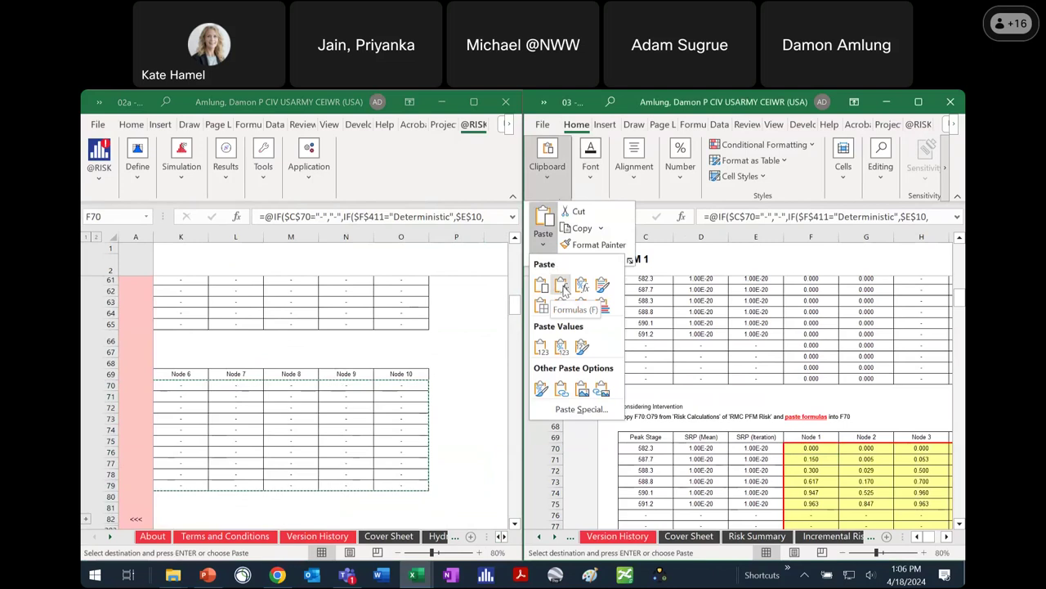
left_click(561, 286)
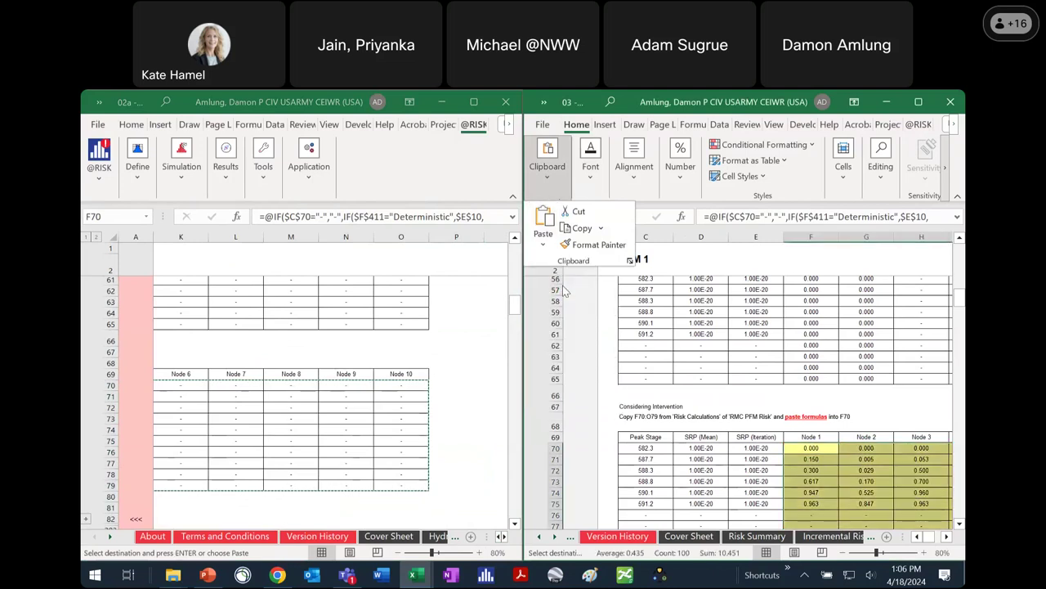
left_click(866, 481)
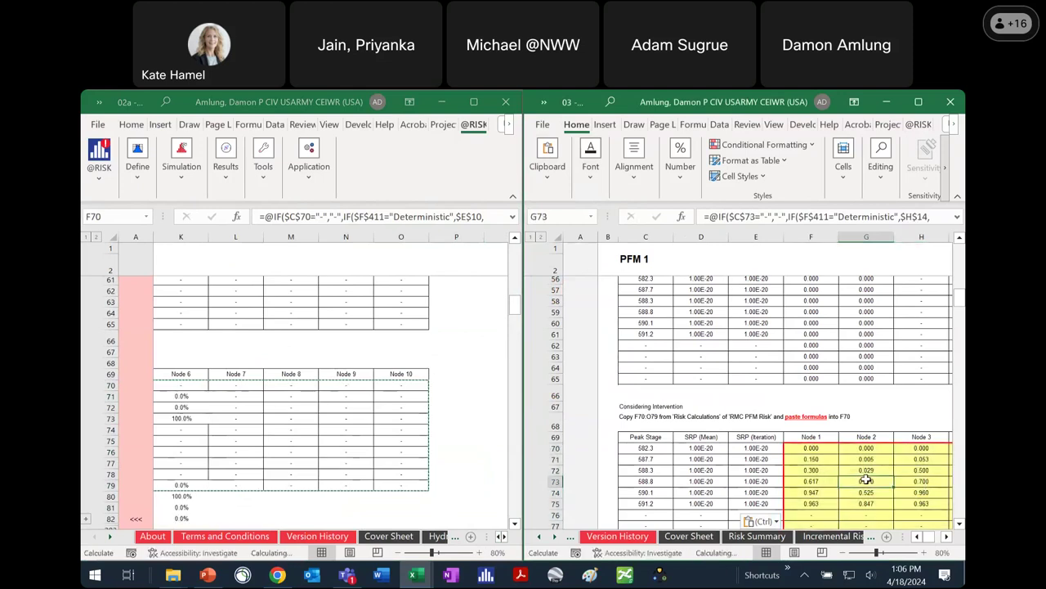
Step: Maximize the project risk workbook and review the pasted Team Elicitation Summary and the System Response Probabilities with and without intervention on PFM 1
left_click(926, 107)
scroll(619, 358, "up", 1)
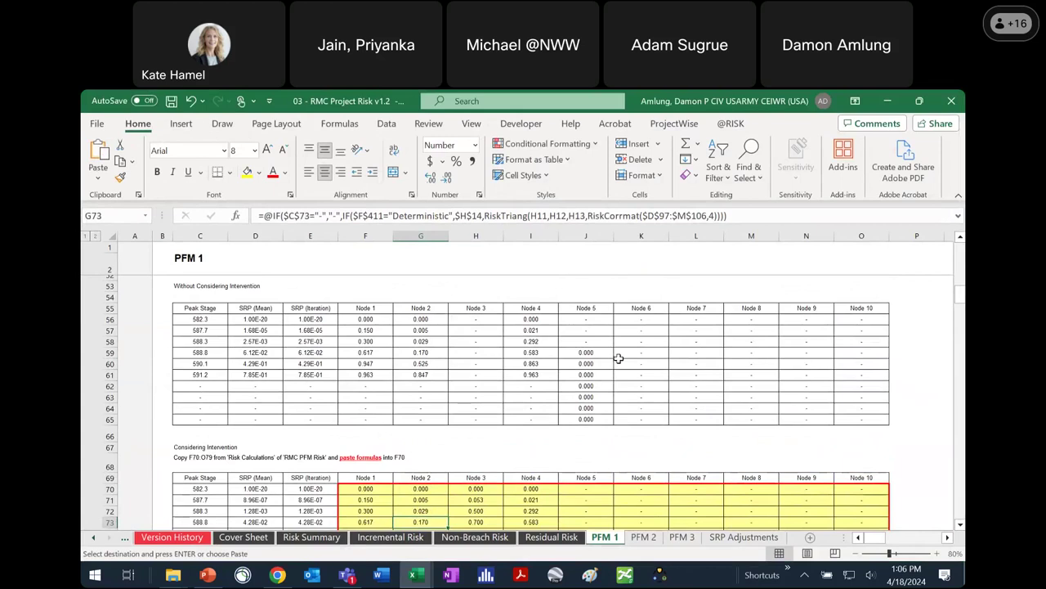
scroll(619, 358, "down", 5)
scroll(619, 360, "up", 2)
scroll(619, 364, "up", 15)
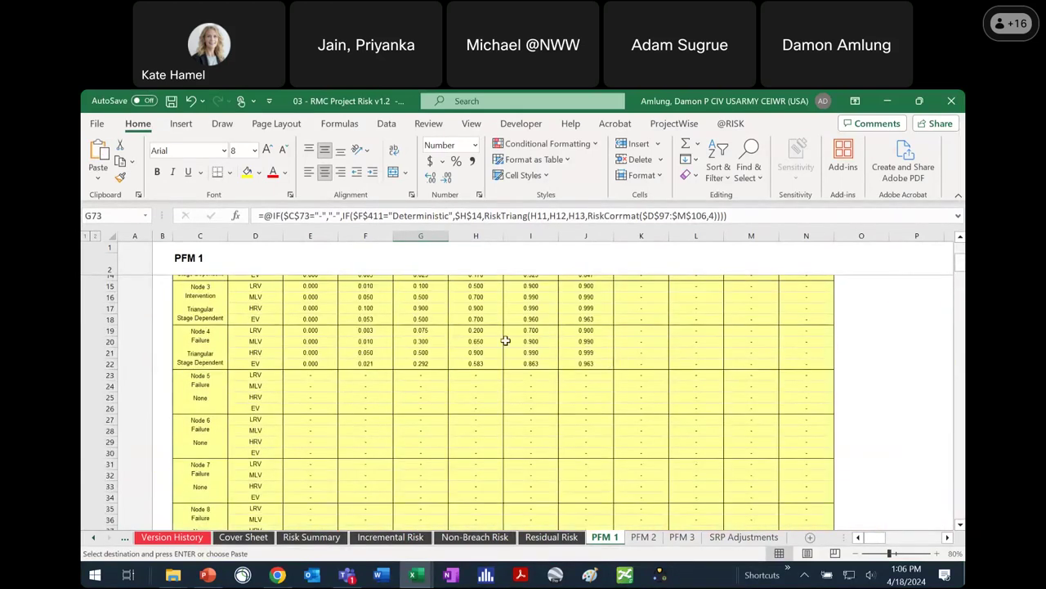
scroll(505, 340, "up", 3)
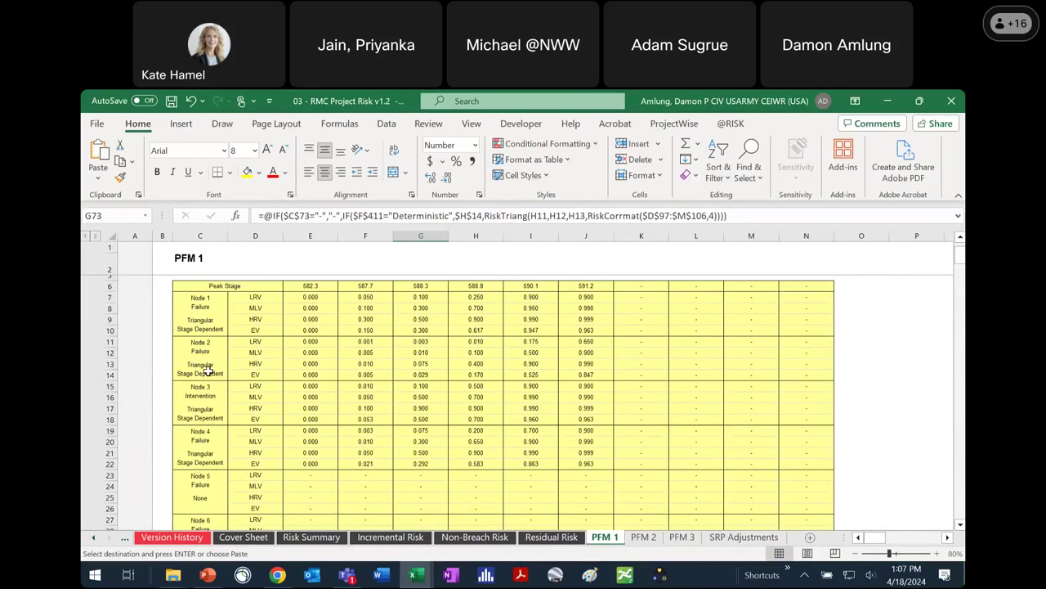
scroll(441, 376, "down", 16)
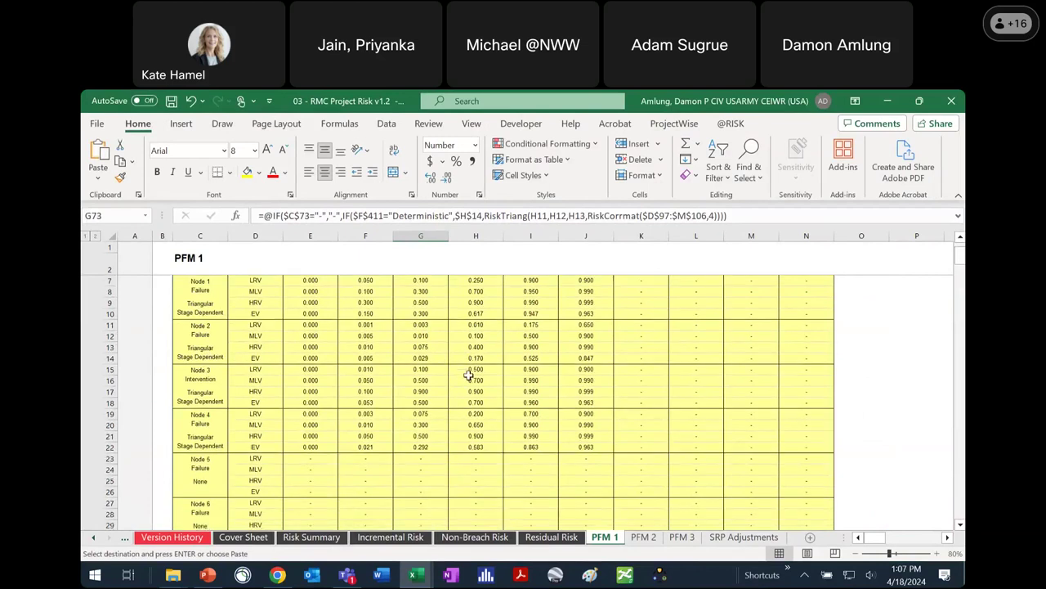
scroll(465, 380, "down", 2)
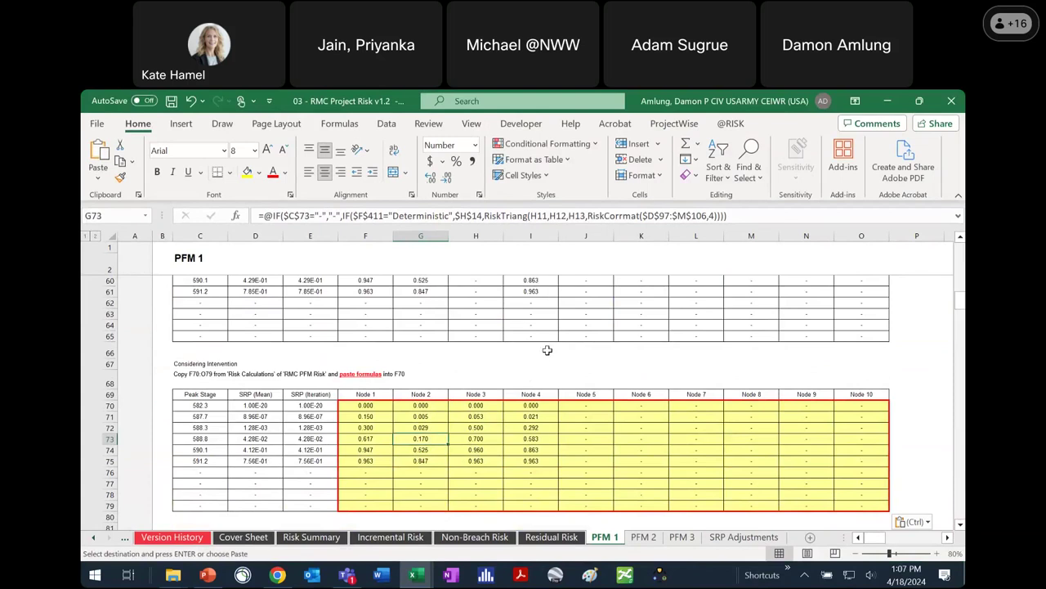
scroll(362, 362, "up", 3)
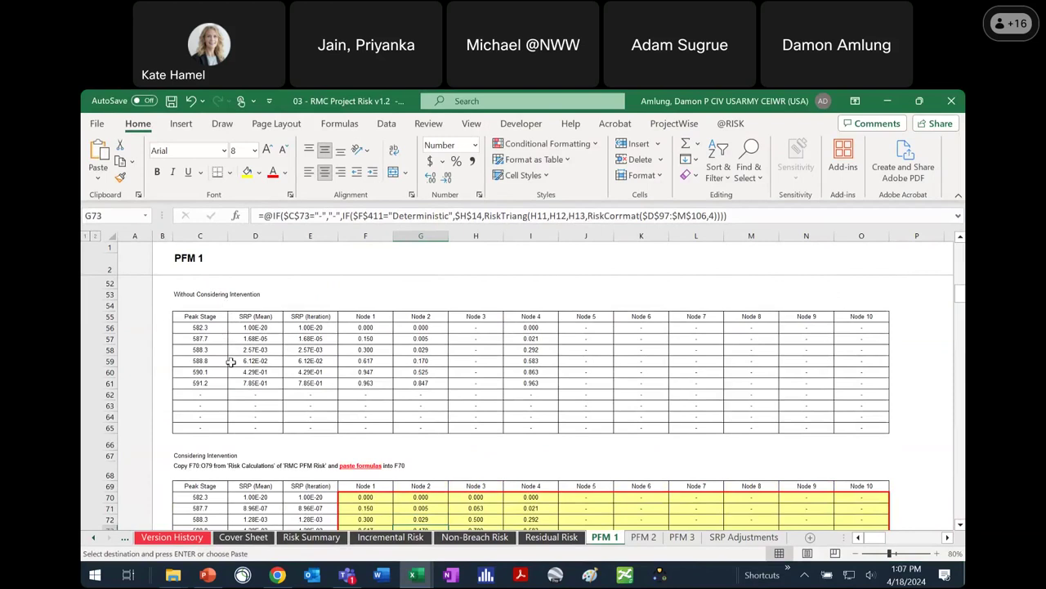
Step: Copy the stage frequency range C209:H258 from Risk Calculations and paste it as values into C209 of the PFM 1 sheet
scroll(231, 362, "down", 10)
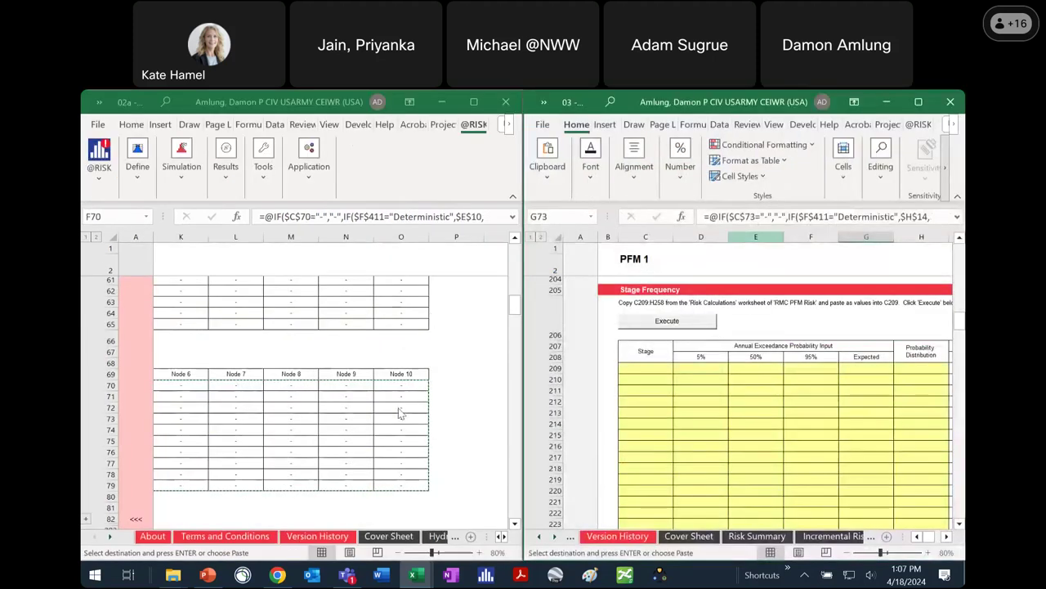
left_click(502, 540)
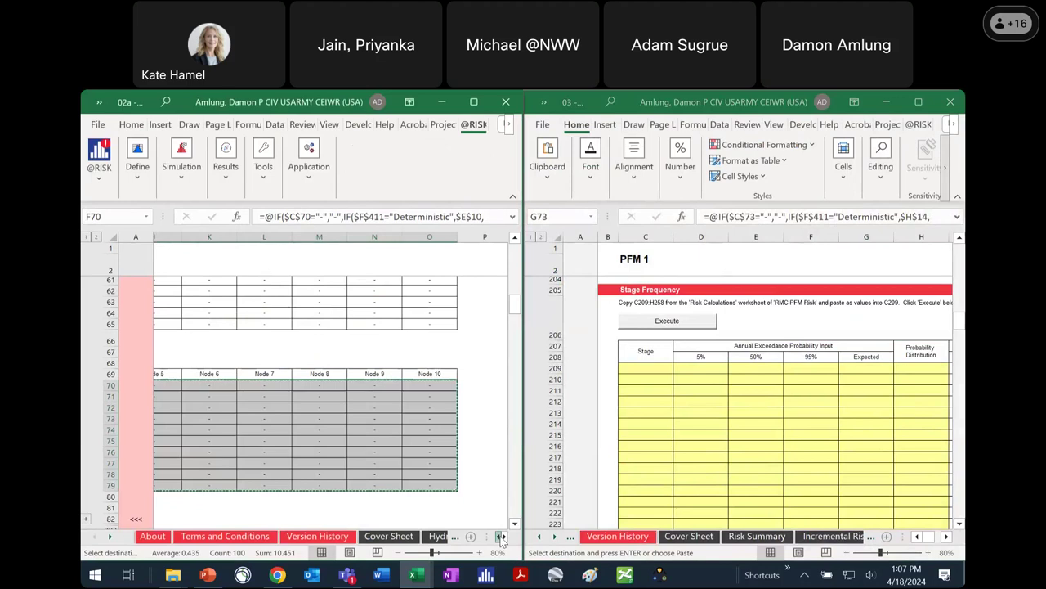
left_click(500, 537)
scroll(407, 452, "down", 6)
left_click(201, 394)
left_click_drag(303, 418, 466, 505)
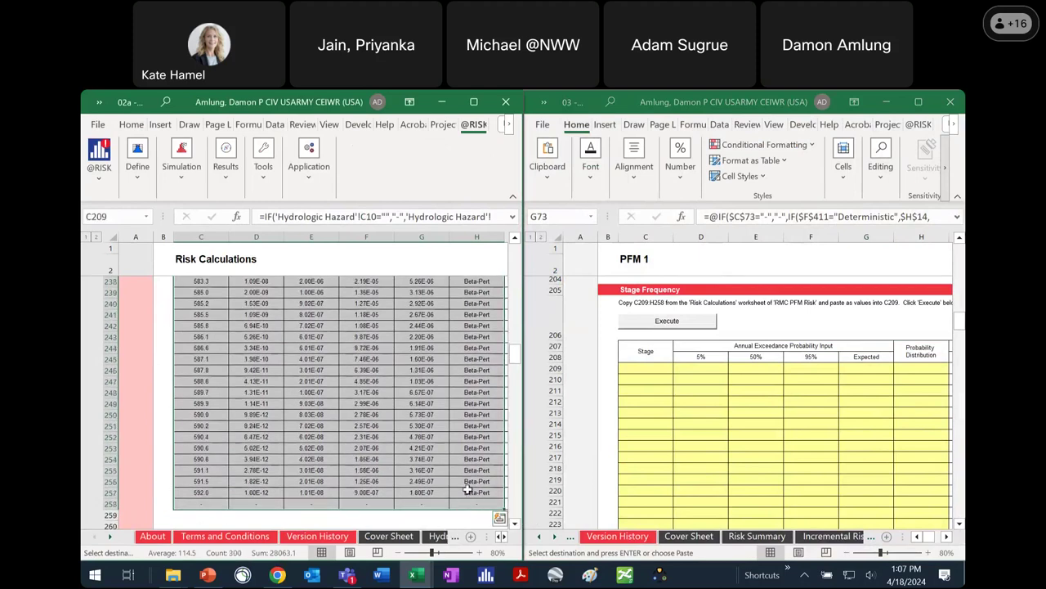
left_click(646, 372)
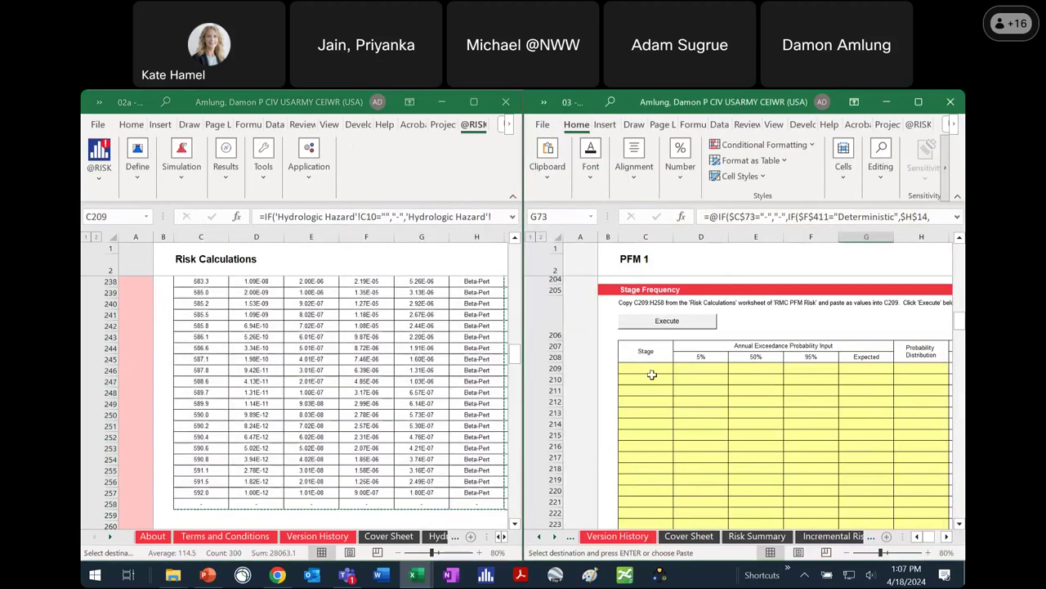
left_click(547, 167)
left_click(543, 242)
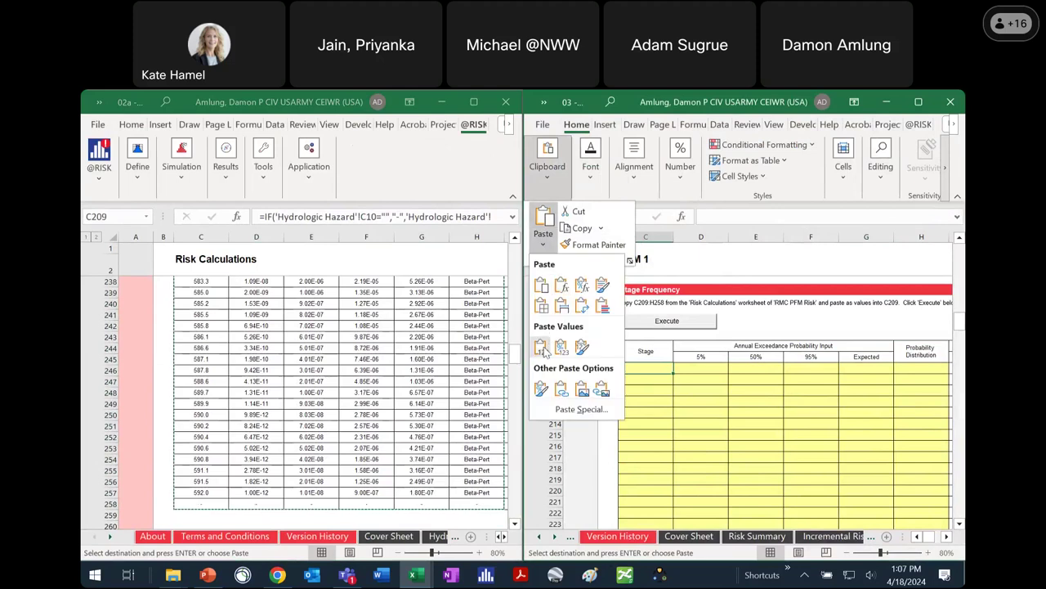
left_click(538, 366)
left_click(776, 404)
left_click(777, 404)
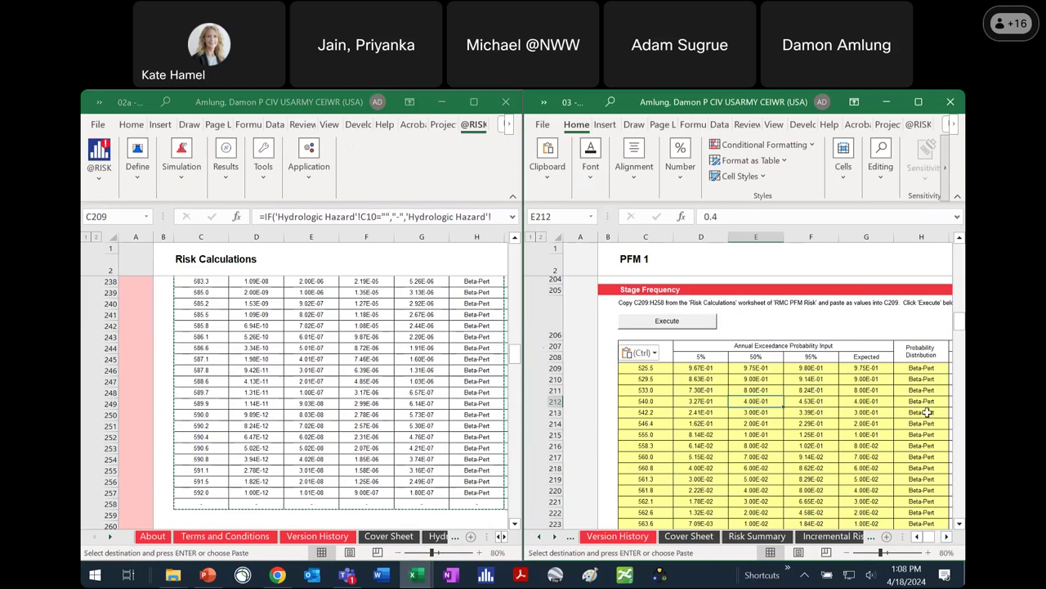
Step: Review the pasted Stage Frequency table on PFM 1 and execute its macro to generate the Z-Variate distributions
left_click(946, 536)
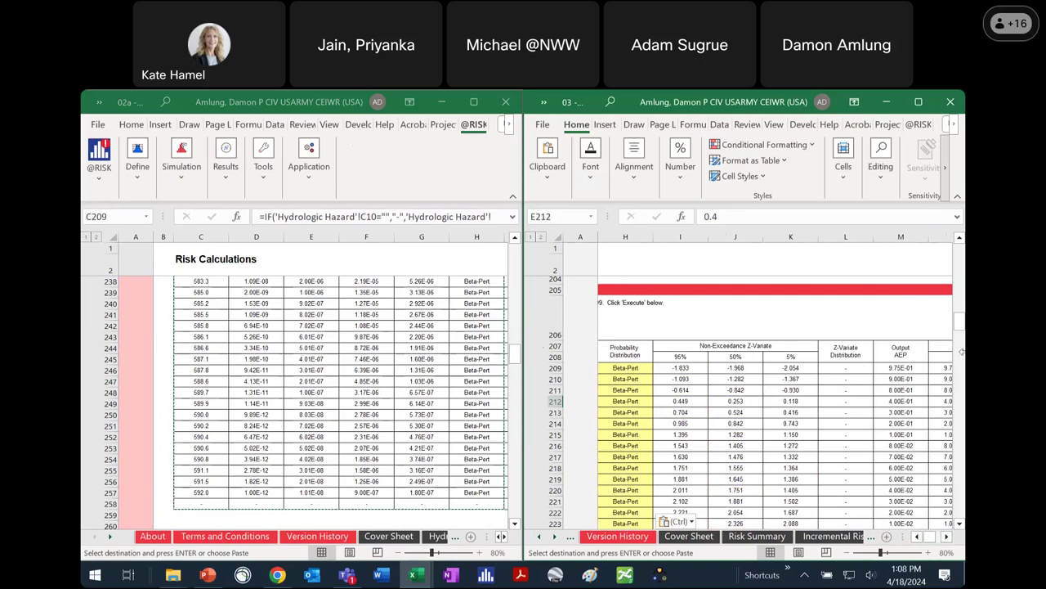
left_click(916, 536)
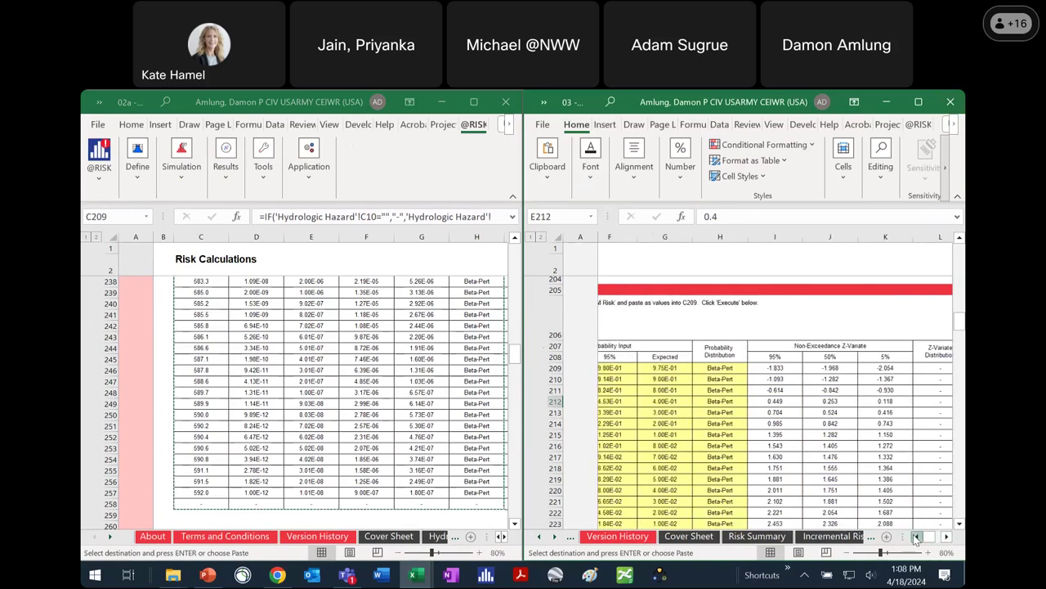
left_click(916, 536)
scroll(818, 360, "down", 15)
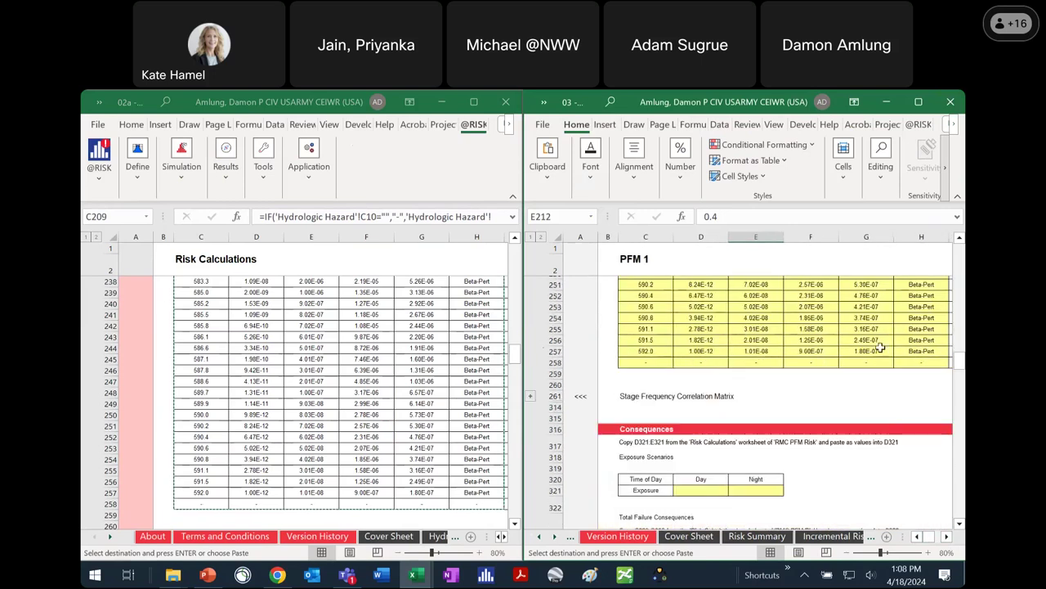
scroll(881, 348, "up", 10)
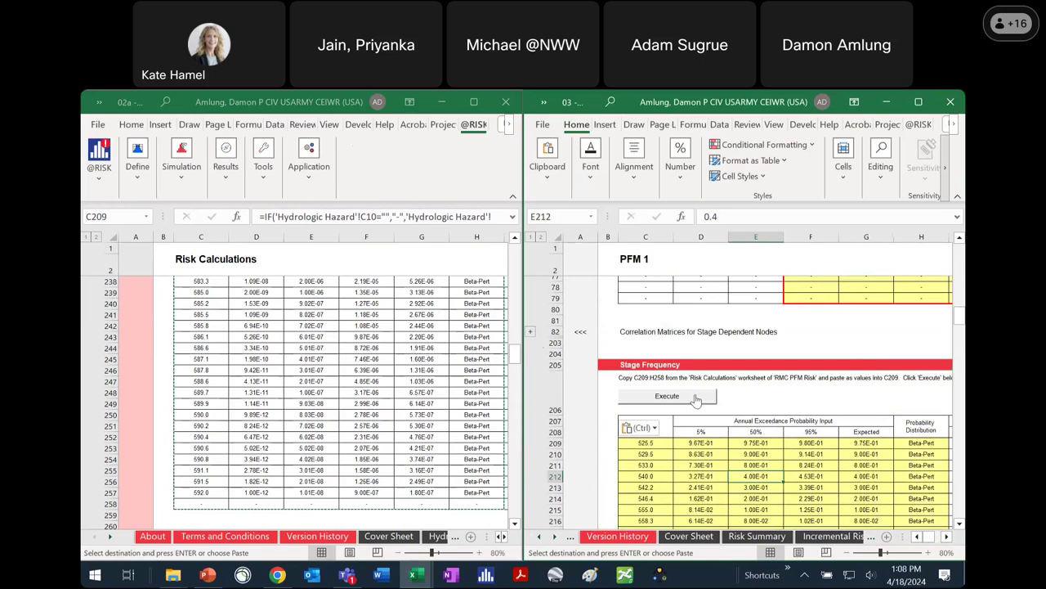
left_click(696, 396)
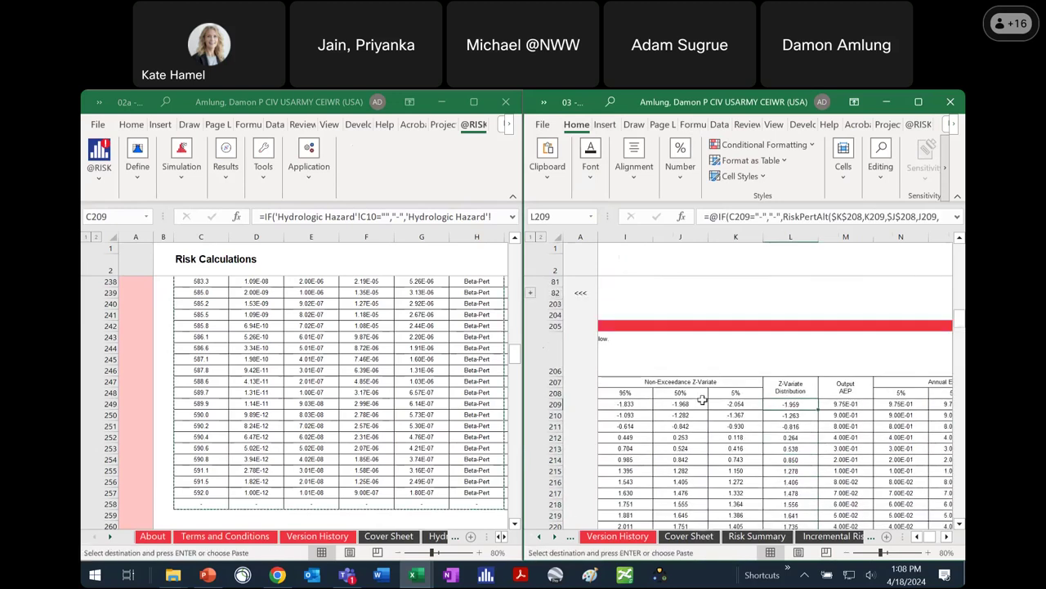
left_click(918, 537)
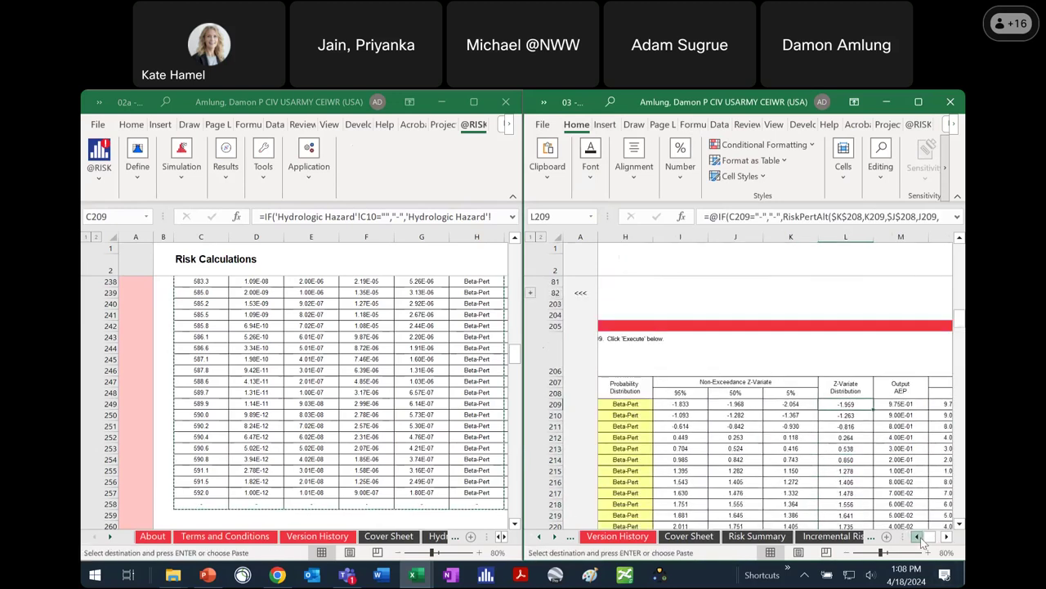
Step: Copy the day and night exposure values D321:E321 from Risk Calculations and paste them as values into D321 of PFM 1
scroll(742, 418, "down", 14)
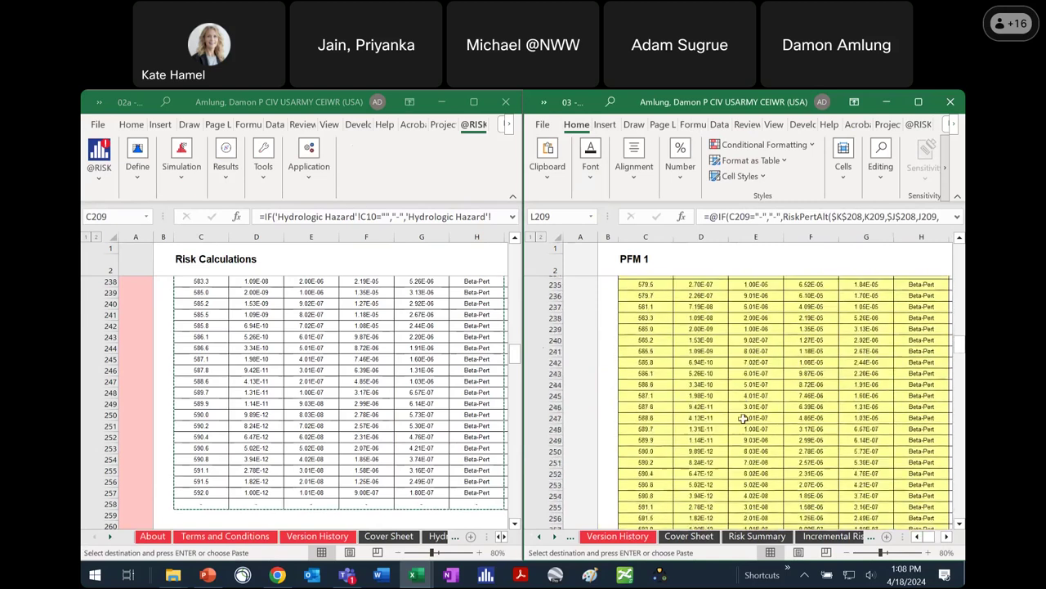
scroll(742, 419, "down", 4)
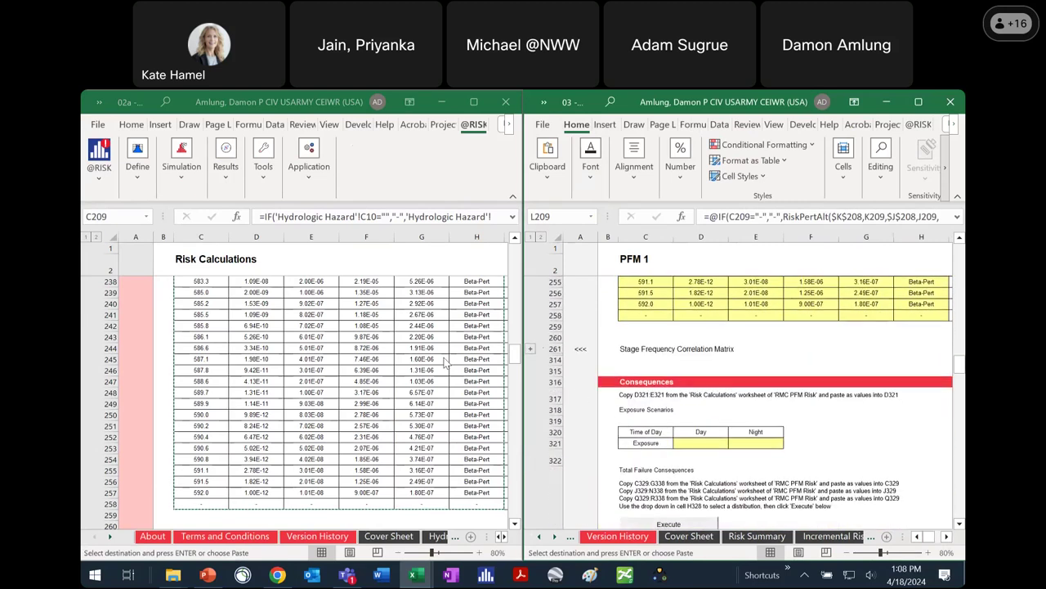
scroll(388, 352, "down", 8)
left_click_drag(263, 368, 322, 368)
key("ctrl+c")
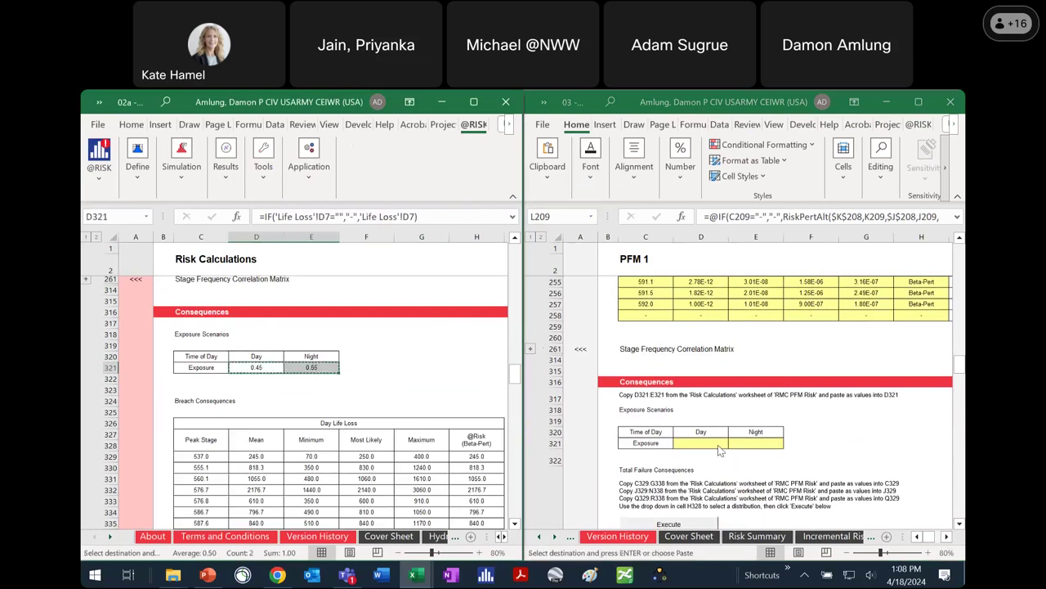
left_click(720, 446)
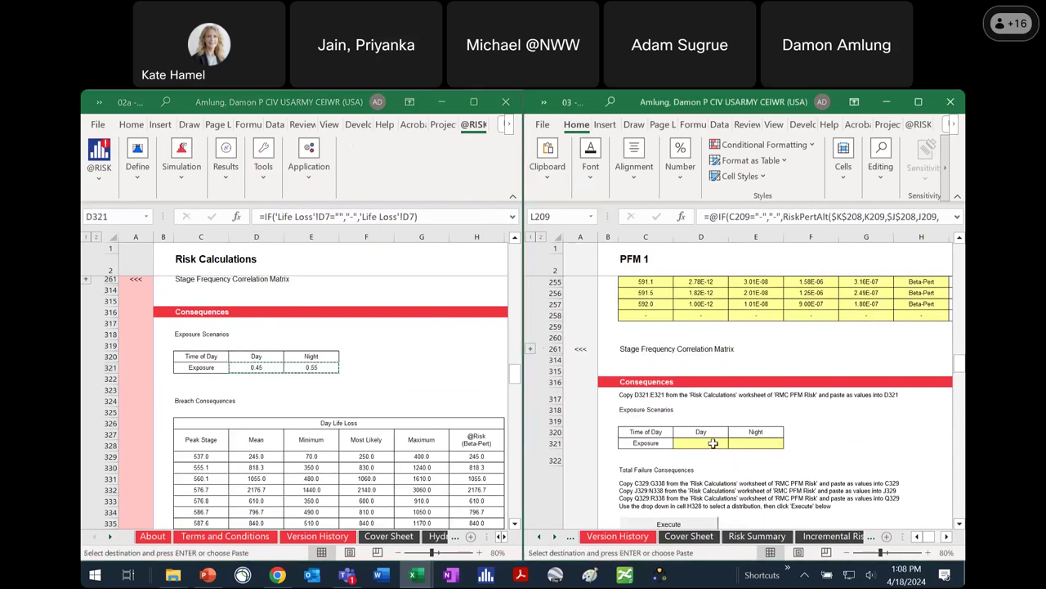
left_click(552, 182)
left_click(542, 244)
left_click(537, 358)
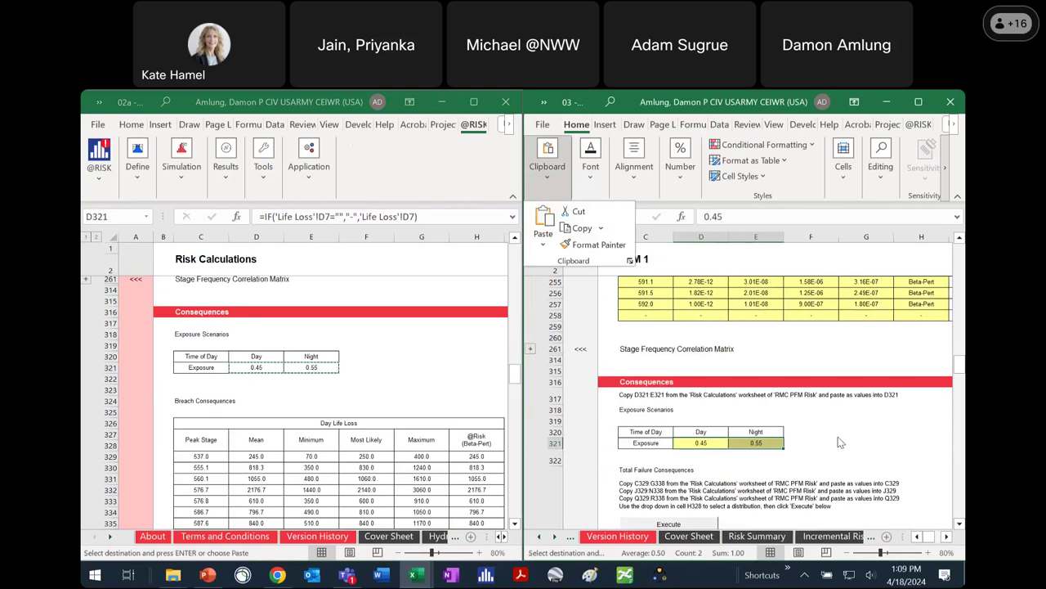
left_click(847, 431)
Step: Set the Day Life Loss distribution in H328 to Beta-Pert and execute the Total Failure Consequences macro
scroll(848, 426, "down", 3)
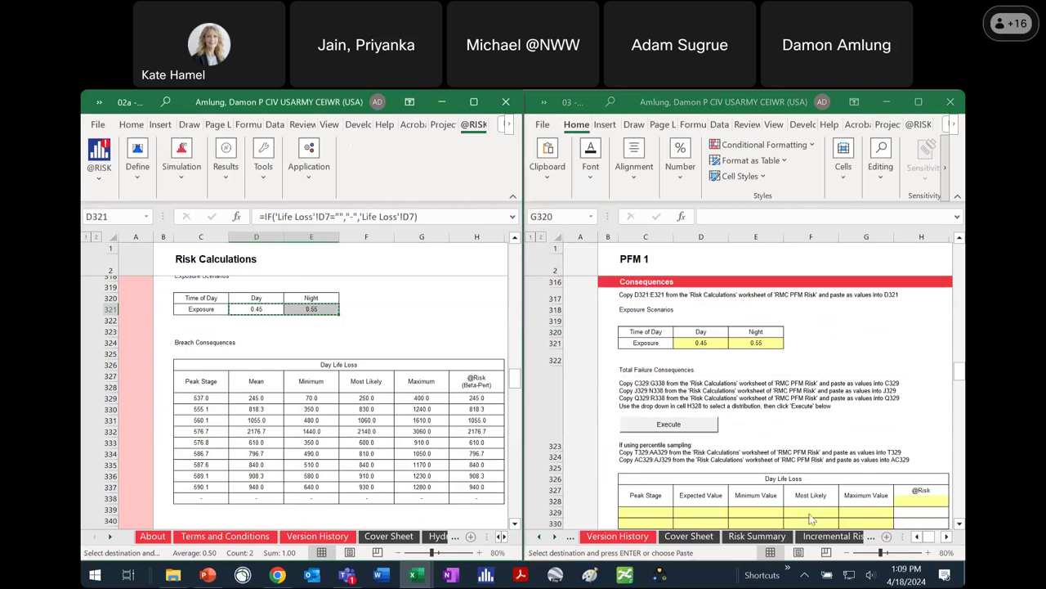
left_click(944, 501)
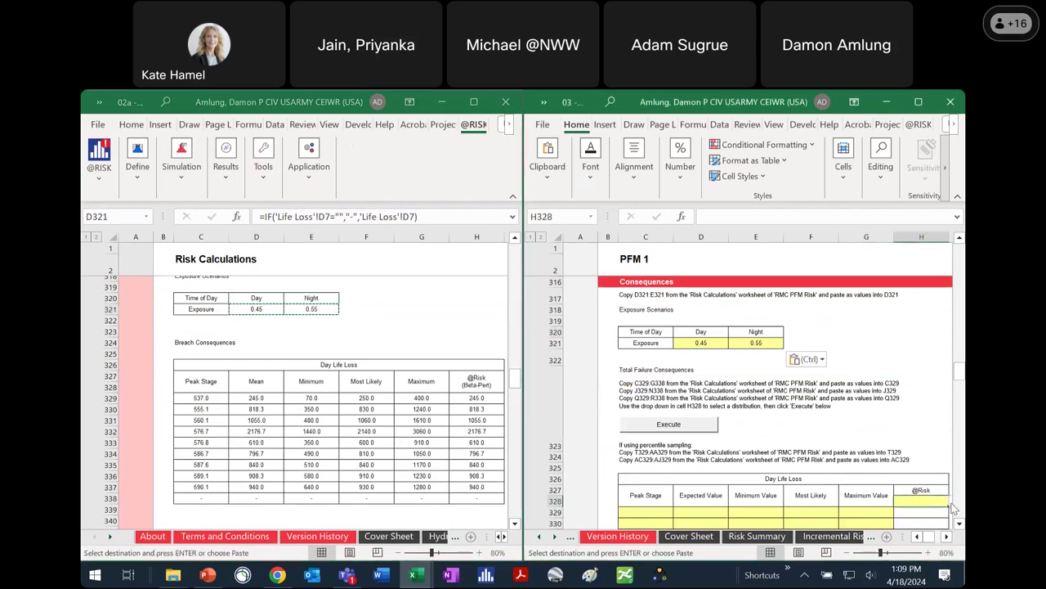
left_click(952, 507)
left_click(937, 472)
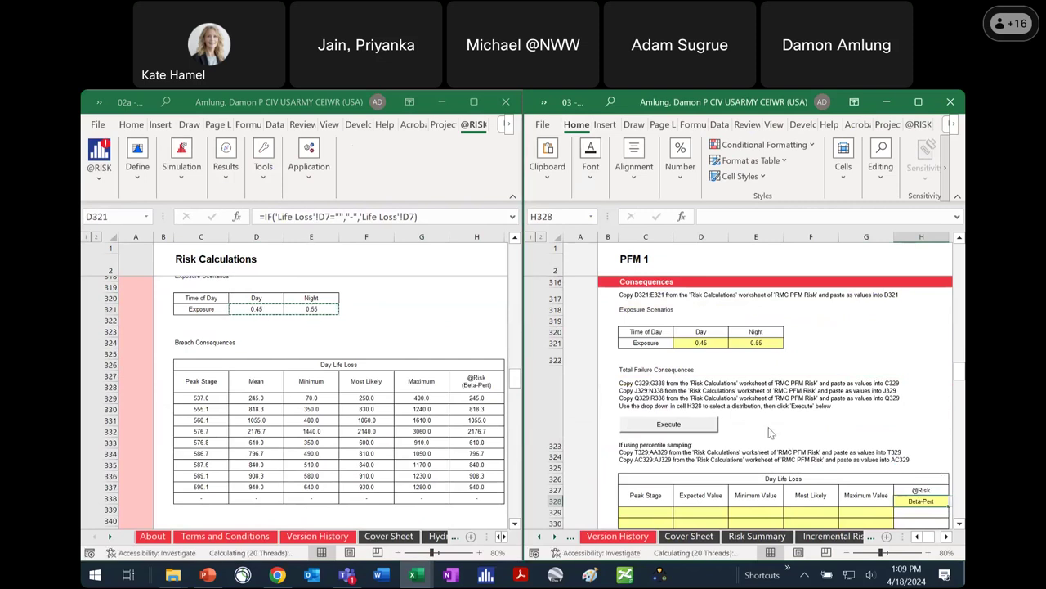
left_click(674, 424)
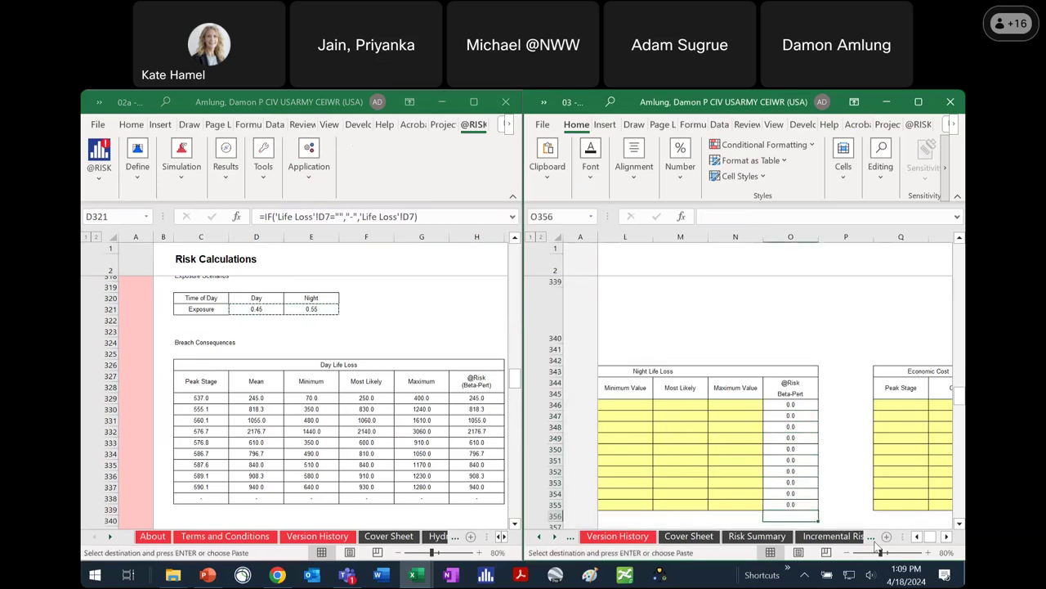
Step: Examine the Total Failure and Non-Breach Consequences tables on PFM 1 and their copy instructions, including those for percentile sampling
scroll(839, 465, "left", 4)
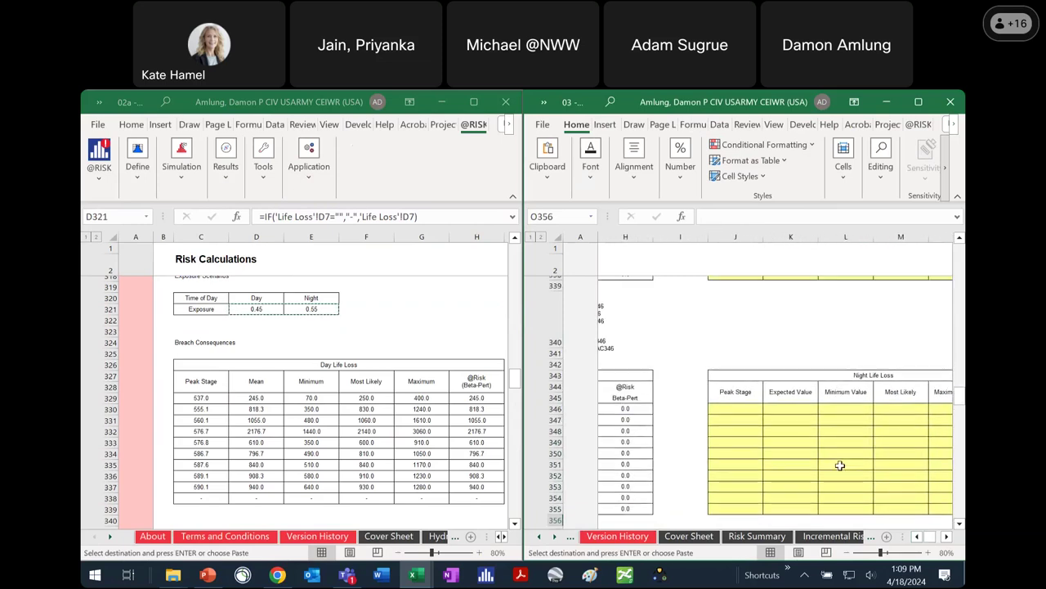
scroll(839, 465, "up", 3)
scroll(835, 470, "left", 3)
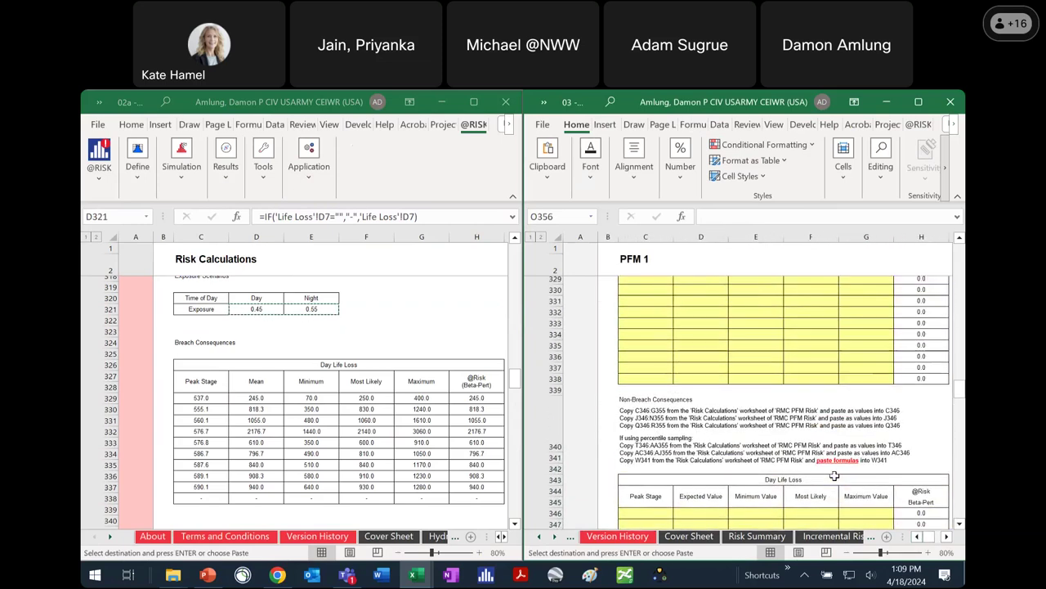
scroll(834, 475, "up", 1)
scroll(833, 473, "up", 3)
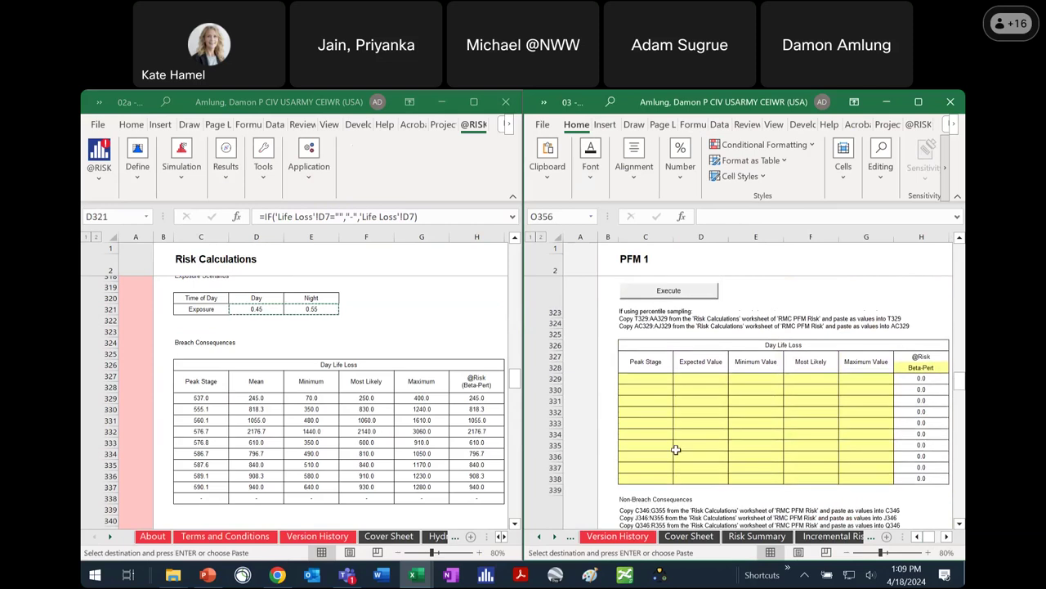
key("ctrl+v")
scroll(201, 399, "up", 1)
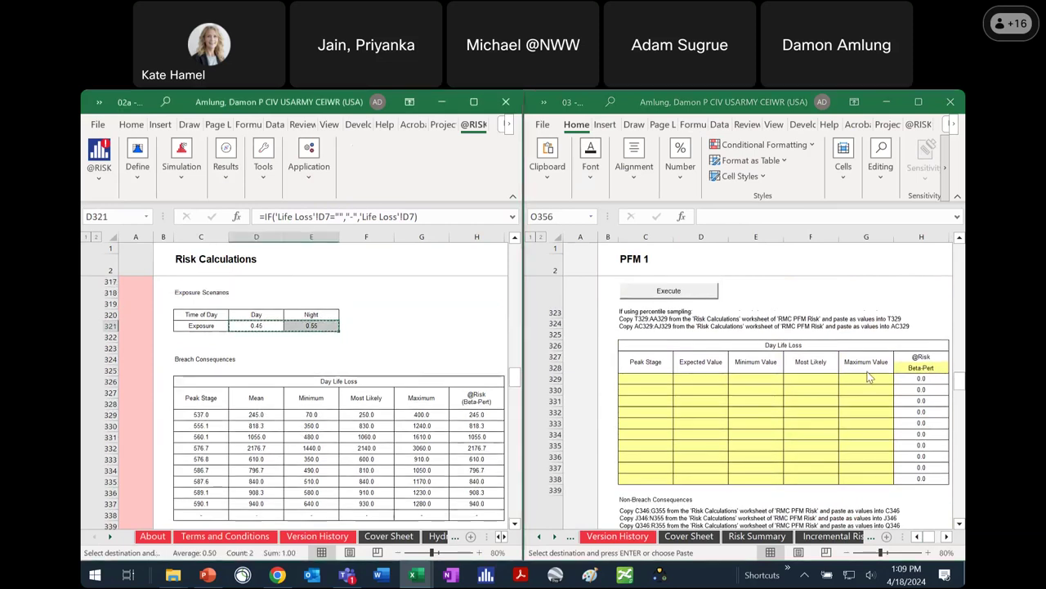
scroll(821, 389, "up", 1)
scroll(822, 391, "up", 2)
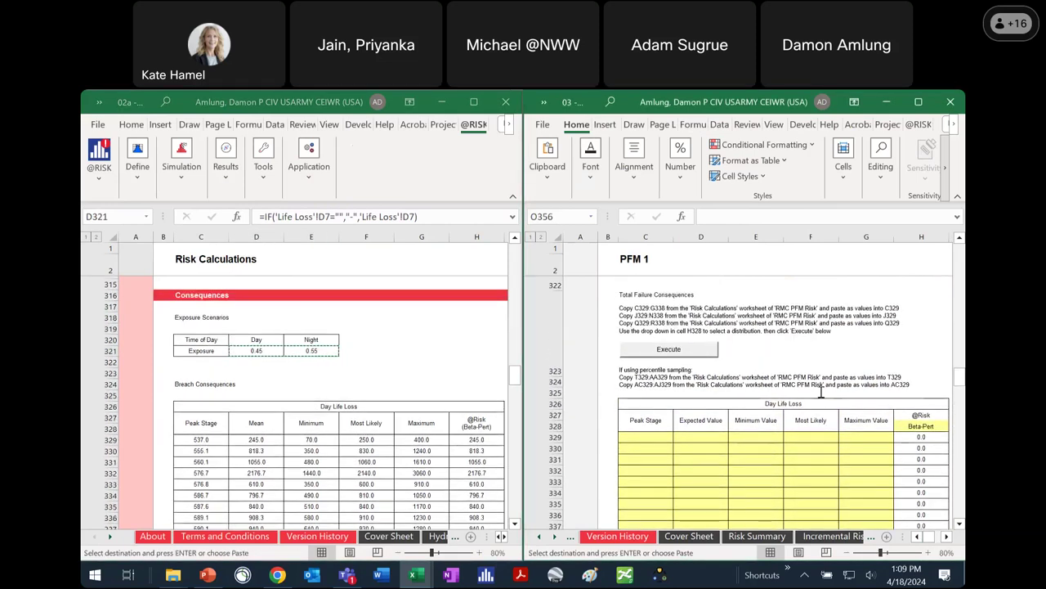
scroll(820, 396, "down", 1)
scroll(822, 395, "down", 3)
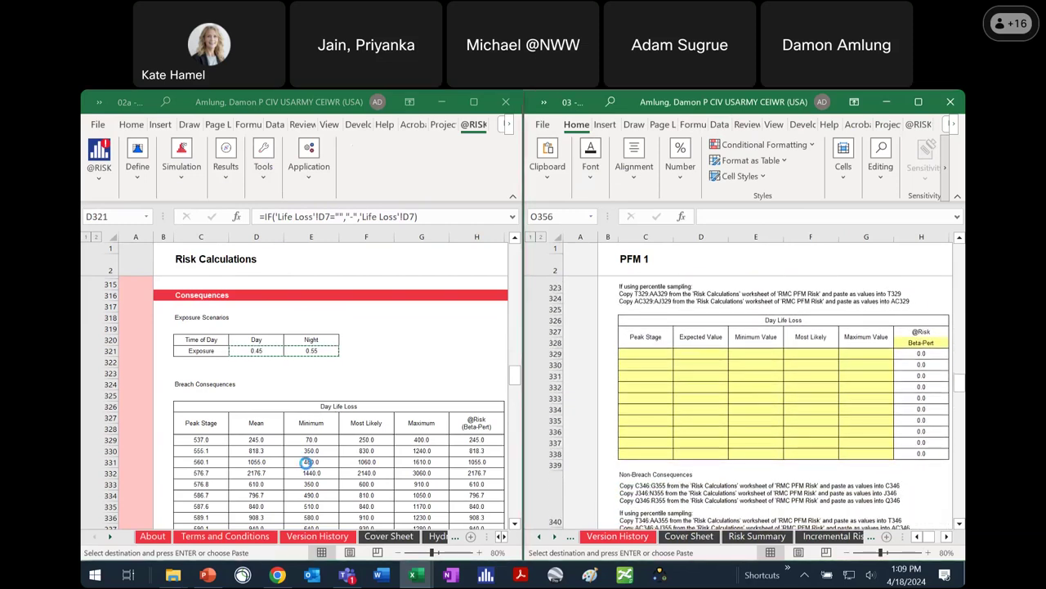
Step: Copy the breach Day Life Loss range C329:G338 from Risk Calculations and paste it as values into C329 of PFM 1
scroll(260, 404, "down", 2)
left_click_drag(200, 381, 428, 476)
key("ctrl+c")
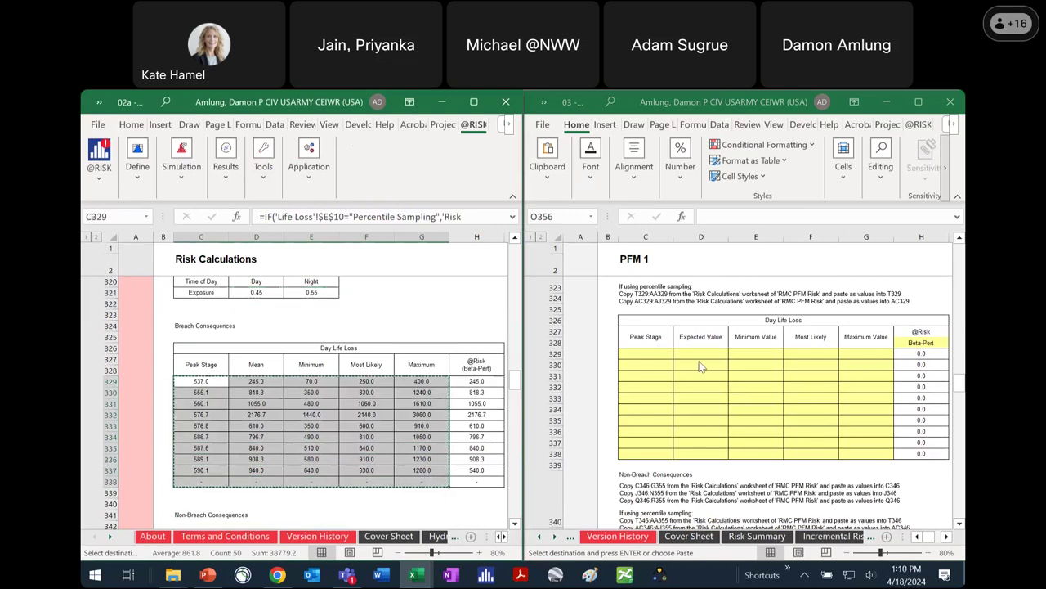
left_click(643, 353)
left_click(549, 180)
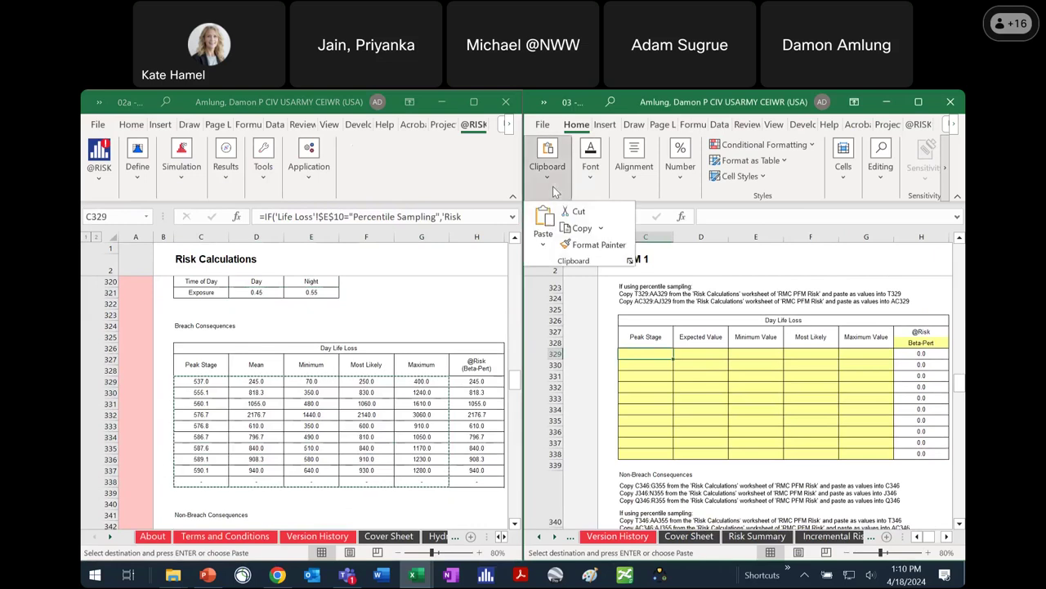
left_click(543, 243)
left_click(541, 346)
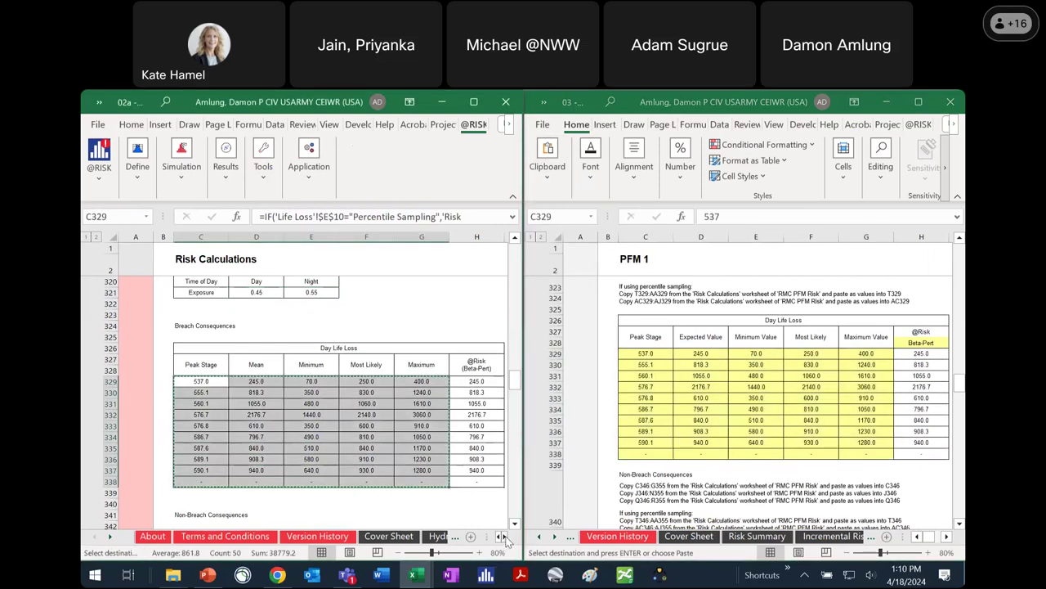
Step: Copy the breach Night Life Loss range J329:N338 from Risk Calculations and paste it as values into J329 of PFM 1
scroll(335, 395, "right", 5)
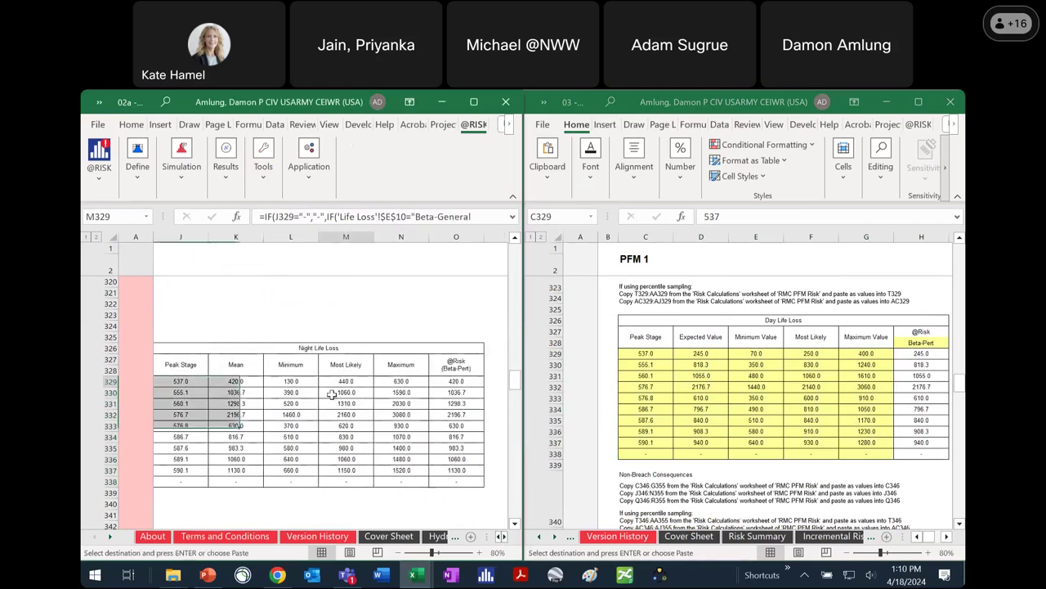
left_click(196, 383)
left_click_drag(202, 385, 406, 477)
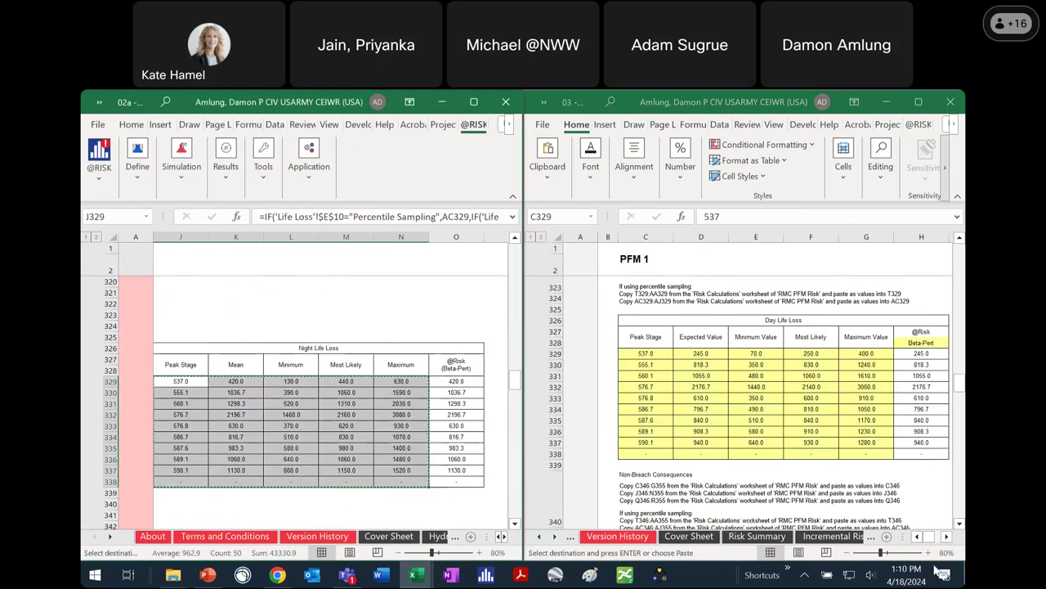
left_click(945, 536)
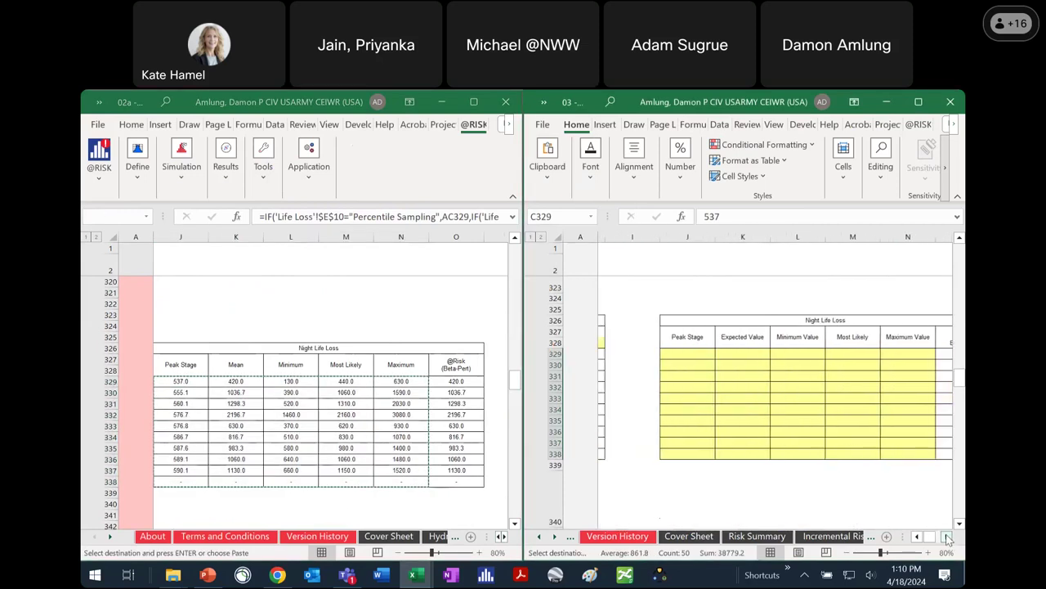
left_click(682, 352)
left_click(552, 179)
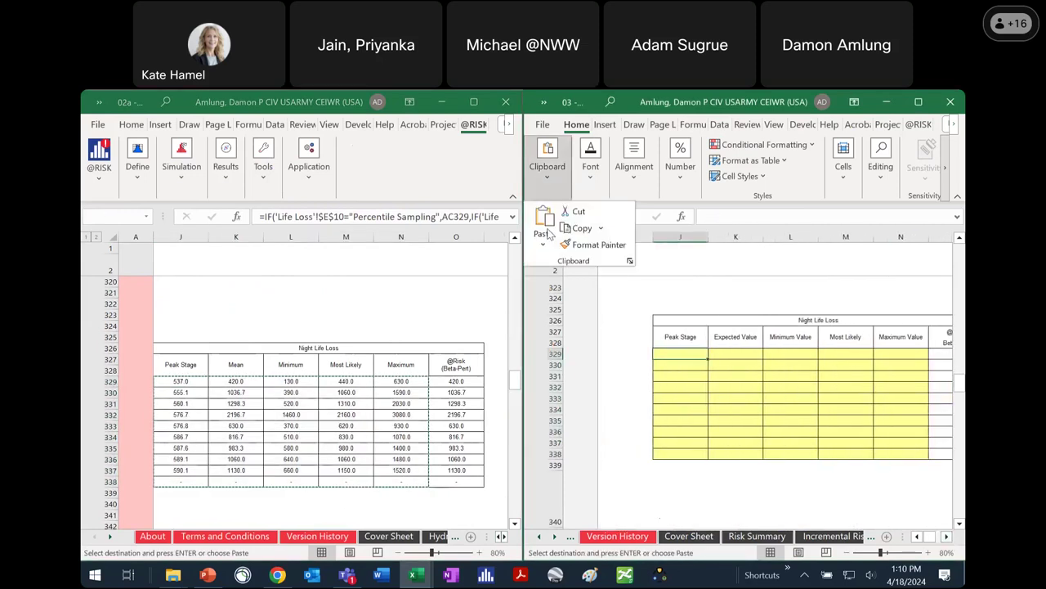
left_click(544, 246)
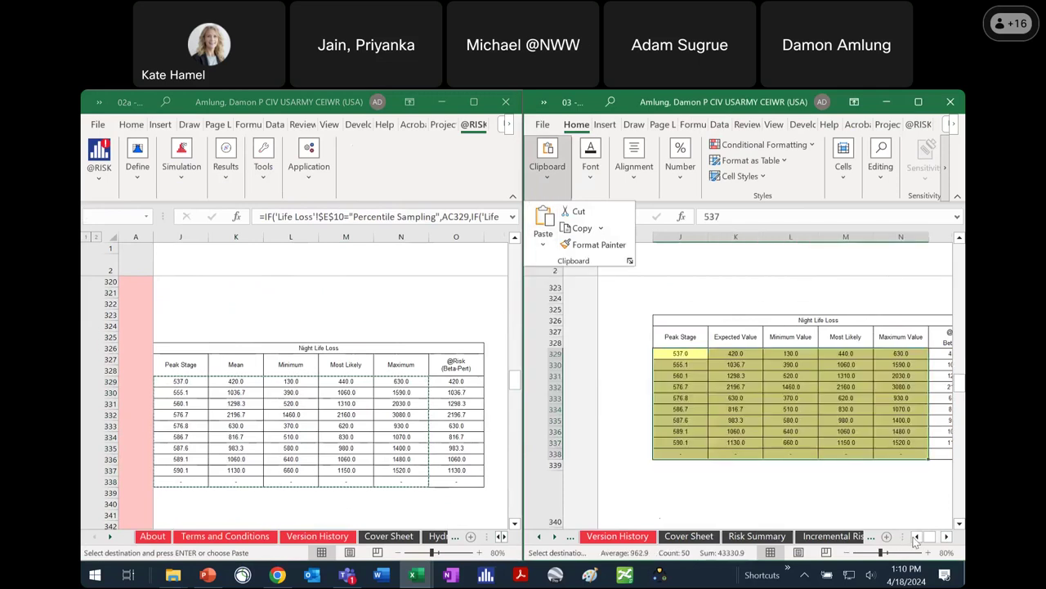
Step: Copy the non-breach Day Life Loss range C346:G355 from Risk Calculations and paste it as values into C346 of PFM 1
scroll(814, 413, "left", 3)
scroll(814, 413, "down", 5)
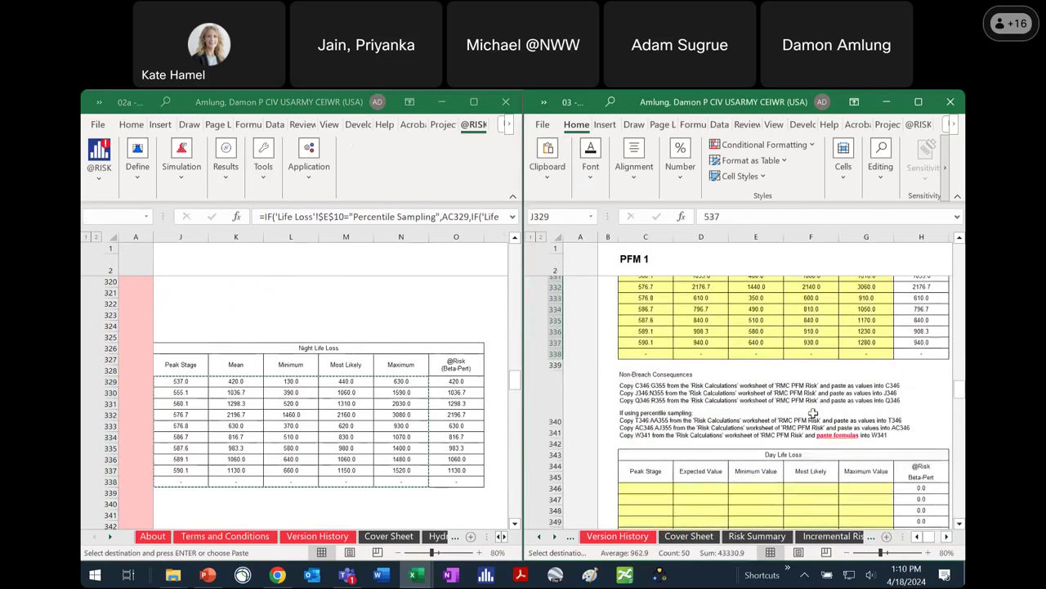
left_click(501, 546)
scroll(501, 540, "left", 3)
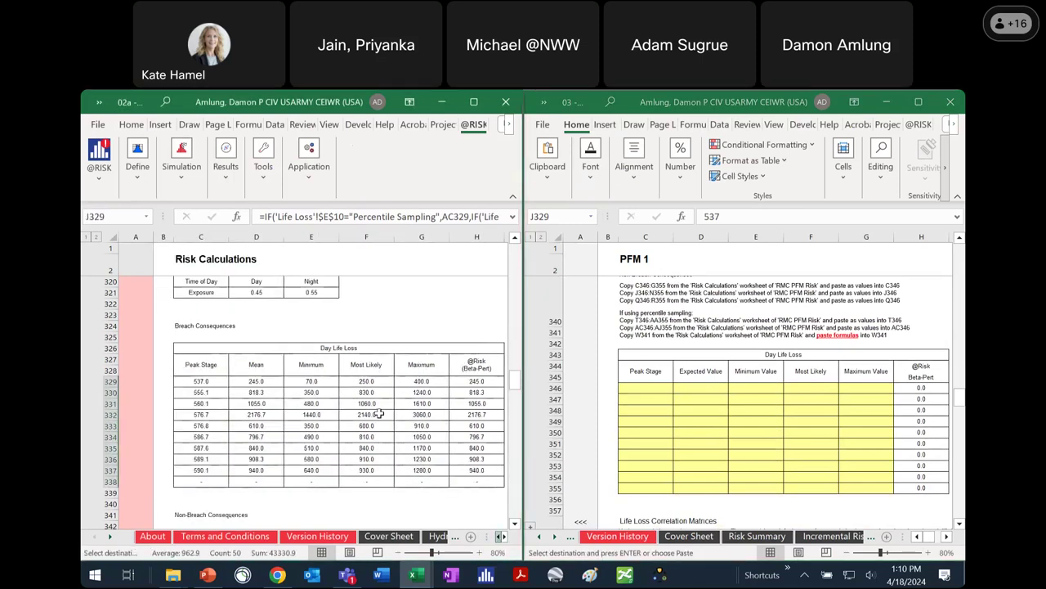
scroll(369, 417, "down", 5)
left_click_drag(211, 395, 419, 495)
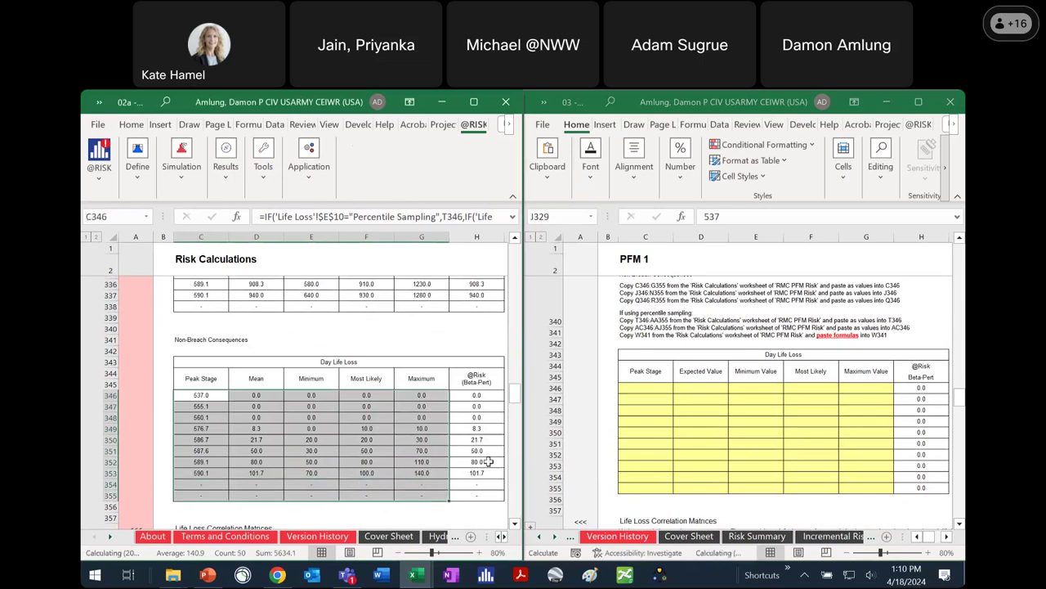
key("ctrl+c")
left_click(645, 389)
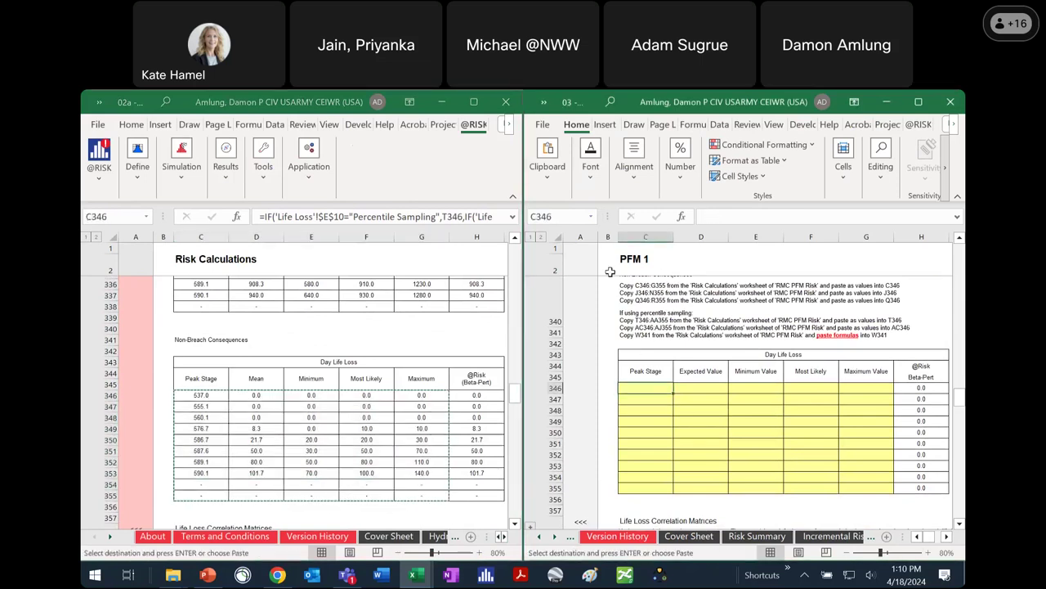
left_click(549, 181)
left_click(542, 242)
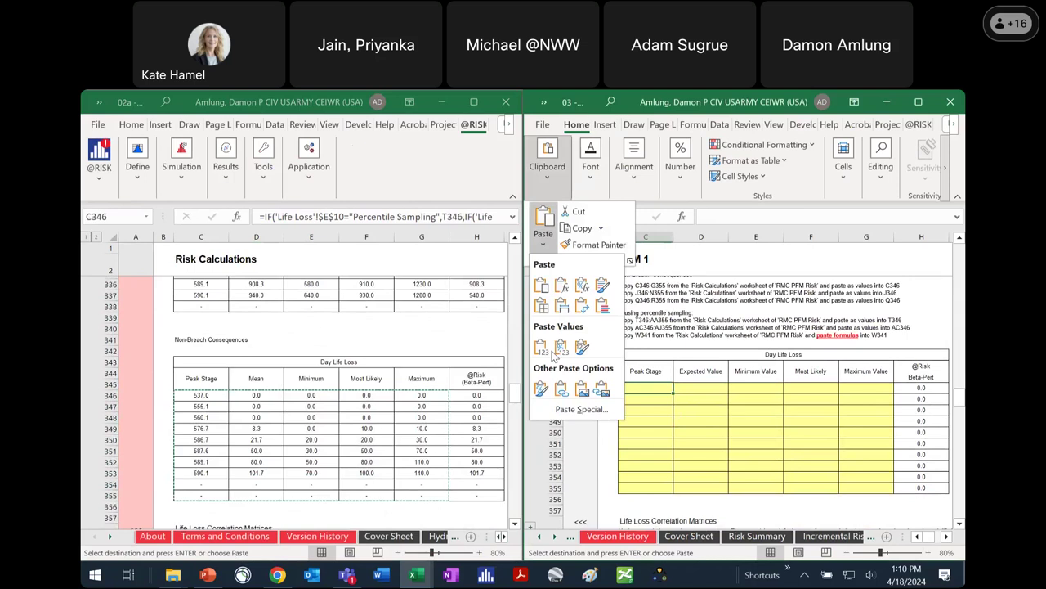
left_click(554, 352)
Step: Copy the non-breach Night Life Loss range J346:N355 from Risk Calculations and paste it as values into J346 of PFM 1
left_click(947, 537)
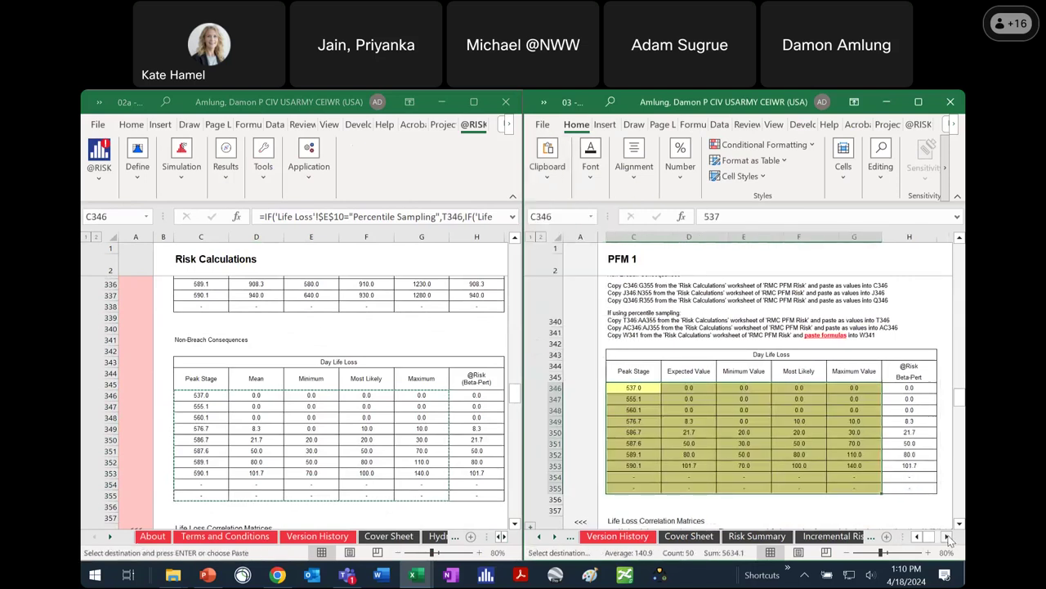
left_click(947, 537)
left_click(946, 537)
left_click(947, 537)
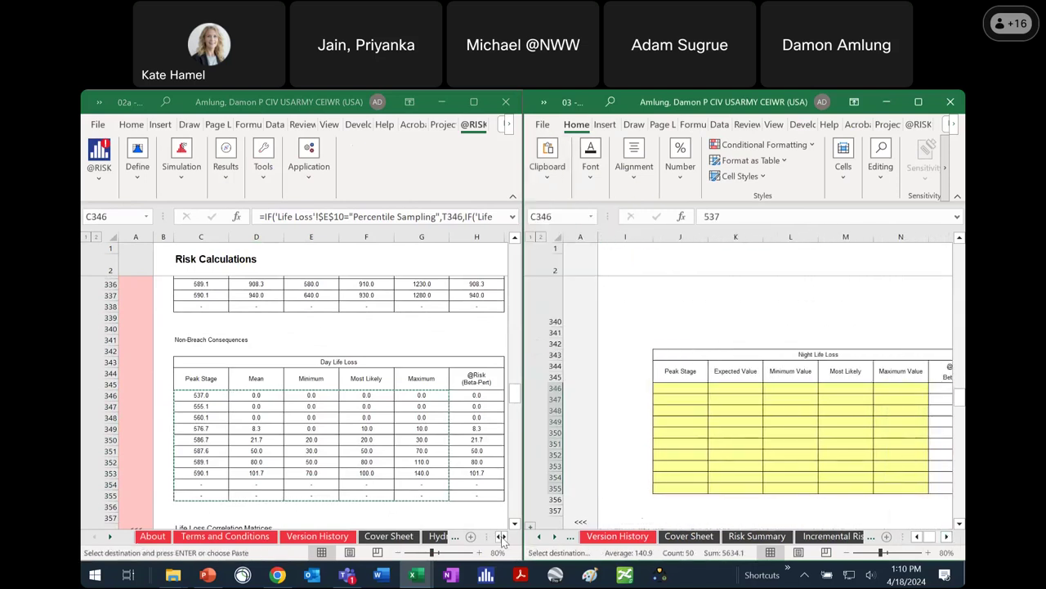
left_click(502, 537)
left_click(502, 537)
left_click(502, 537)
left_click_drag(233, 397, 442, 492)
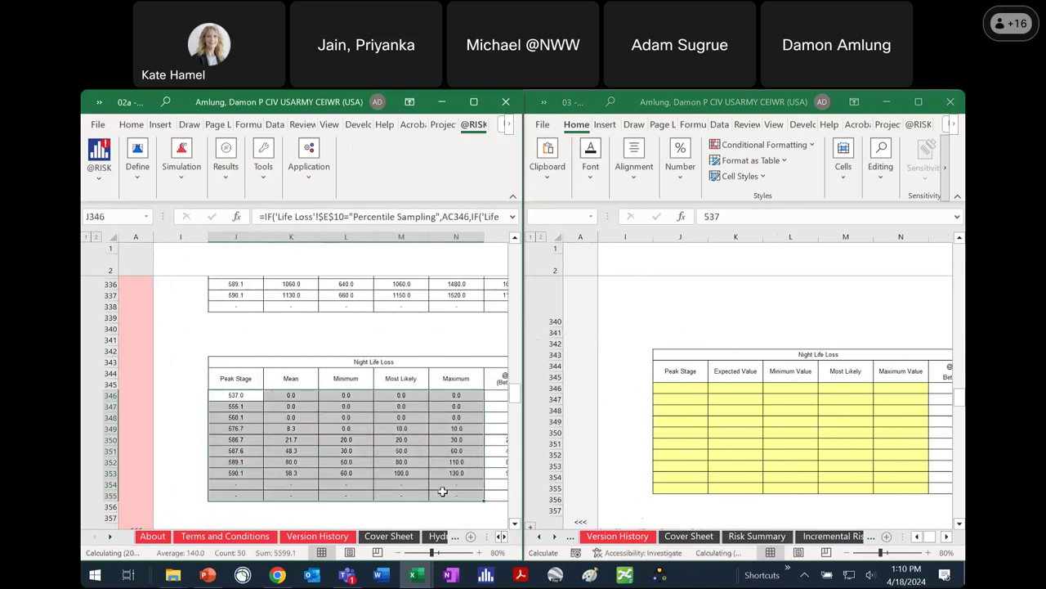
key("ctrl+c")
left_click(681, 390)
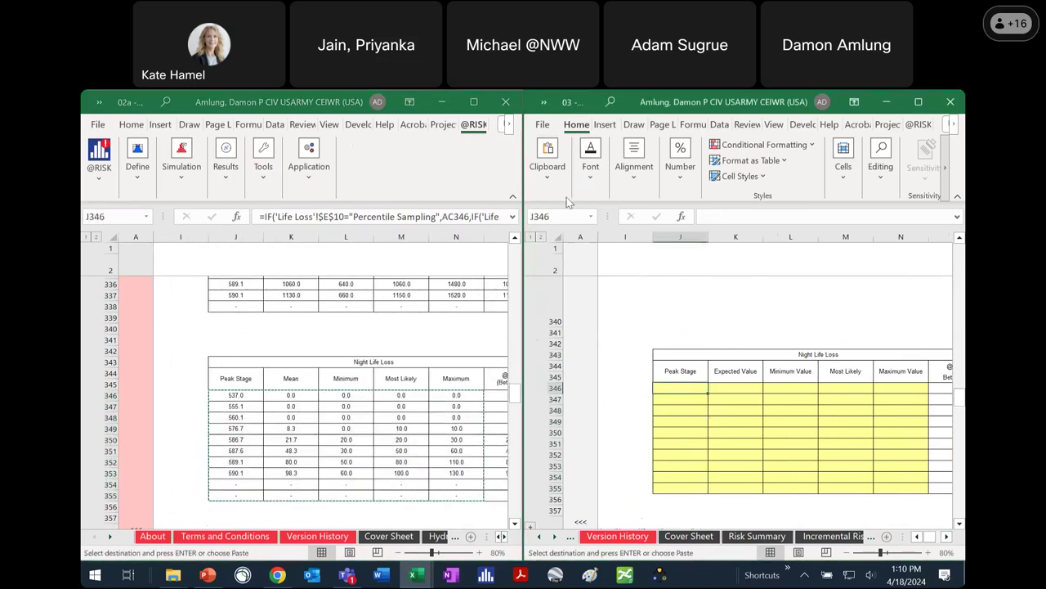
left_click(547, 157)
left_click(543, 225)
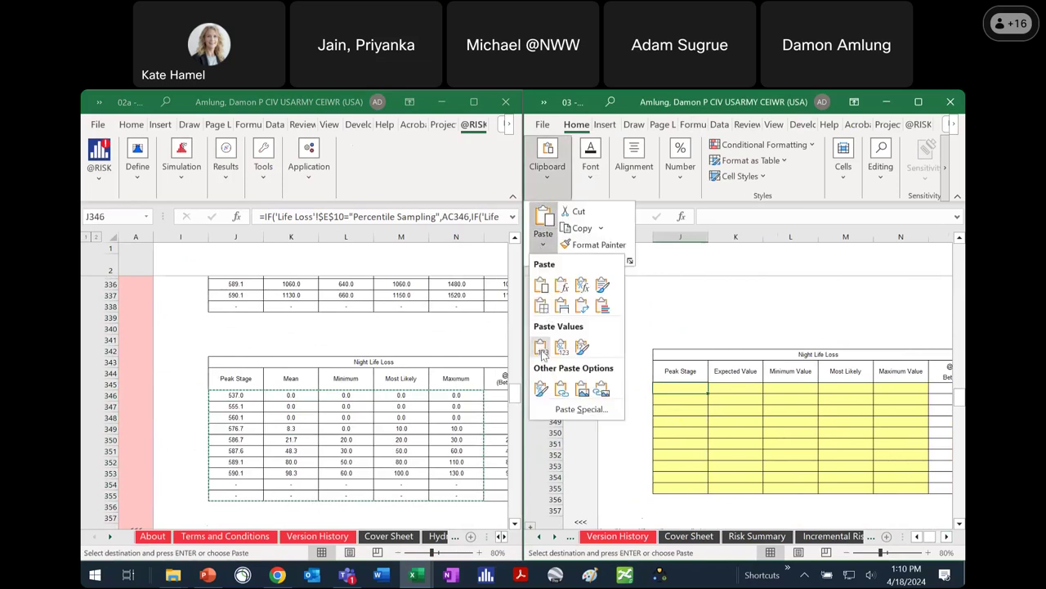
left_click(541, 348)
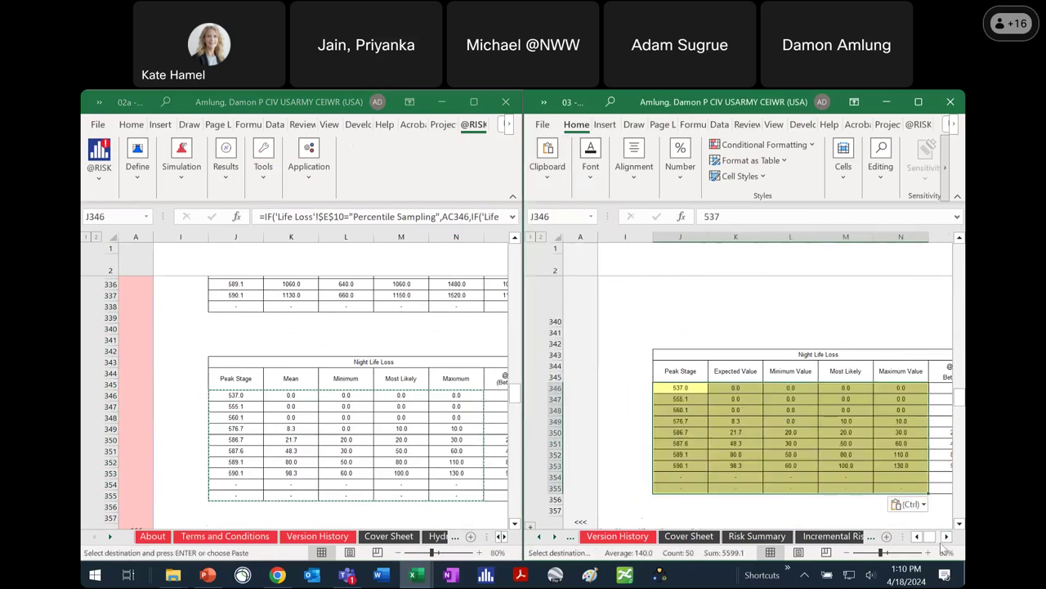
Step: Copy the breach economic loss range Q329:R338 from Risk Calculations and paste it as values into Q329 of PFM 1
scroll(673, 505, "right", 5)
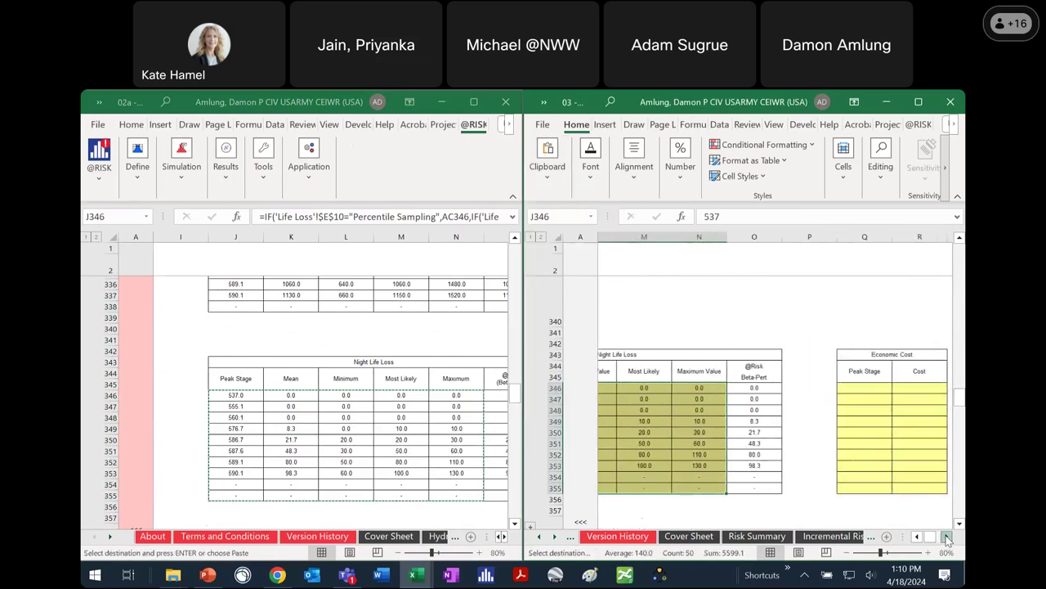
left_click(489, 468)
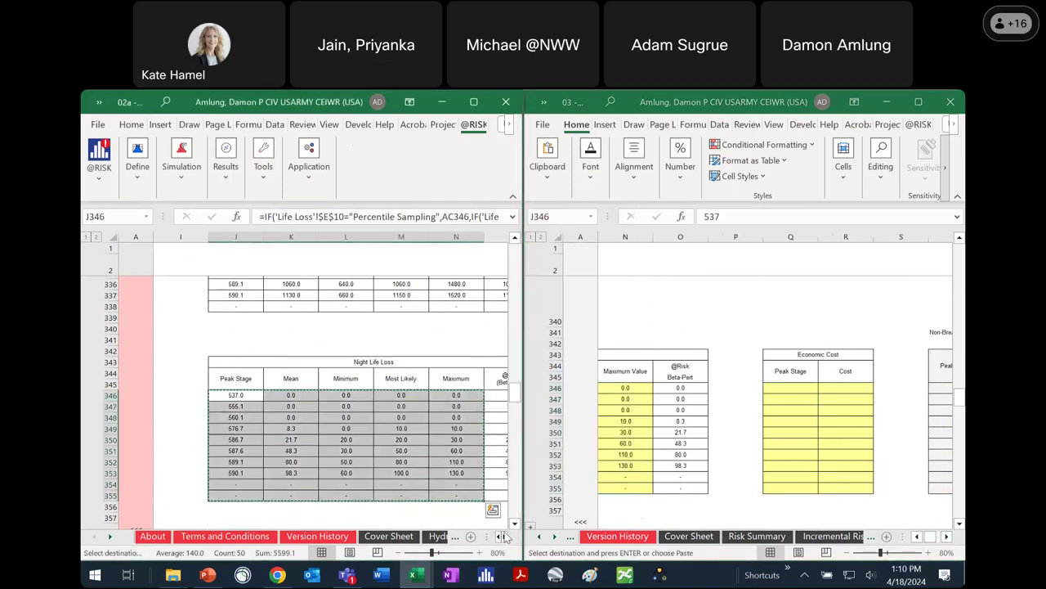
scroll(392, 368, "right", 5)
scroll(392, 329, "up", 3)
left_click_drag(353, 305, 411, 399)
key("ctrl+c")
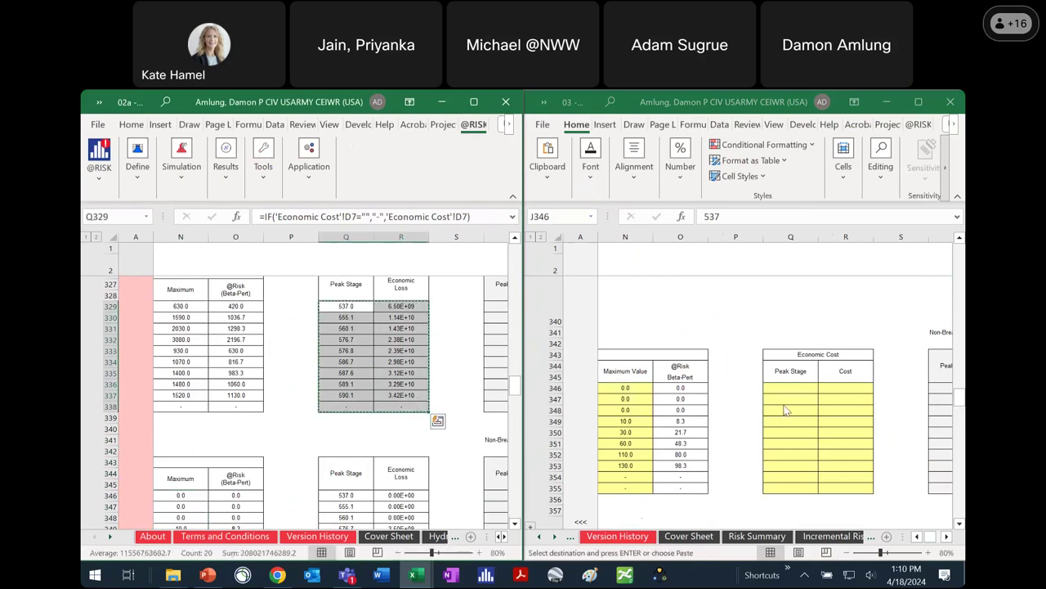
scroll(785, 410, "up", 5)
left_click(790, 311)
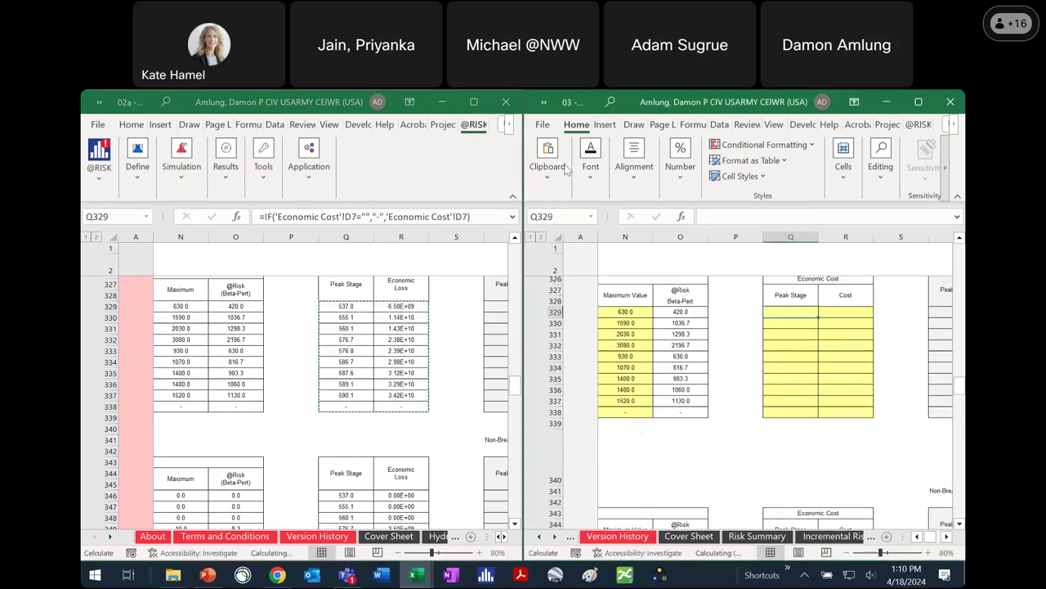
left_click(548, 172)
left_click(543, 244)
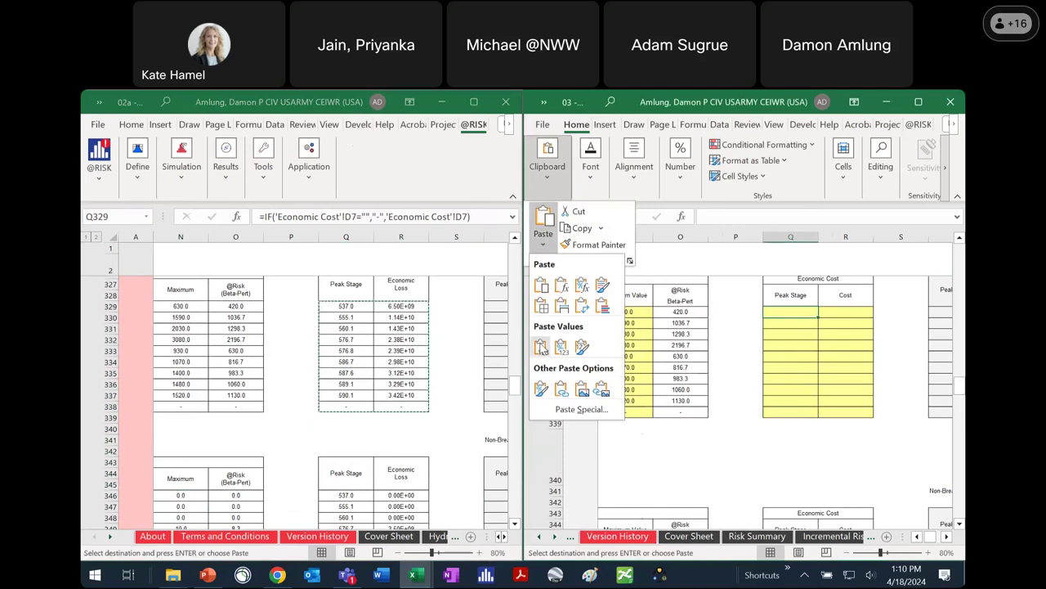
left_click(540, 346)
Step: Copy the non-breach economic loss range Q346:R355 from Risk Calculations and paste it as values into Q346 of PFM 1
scroll(777, 376, "down", 5)
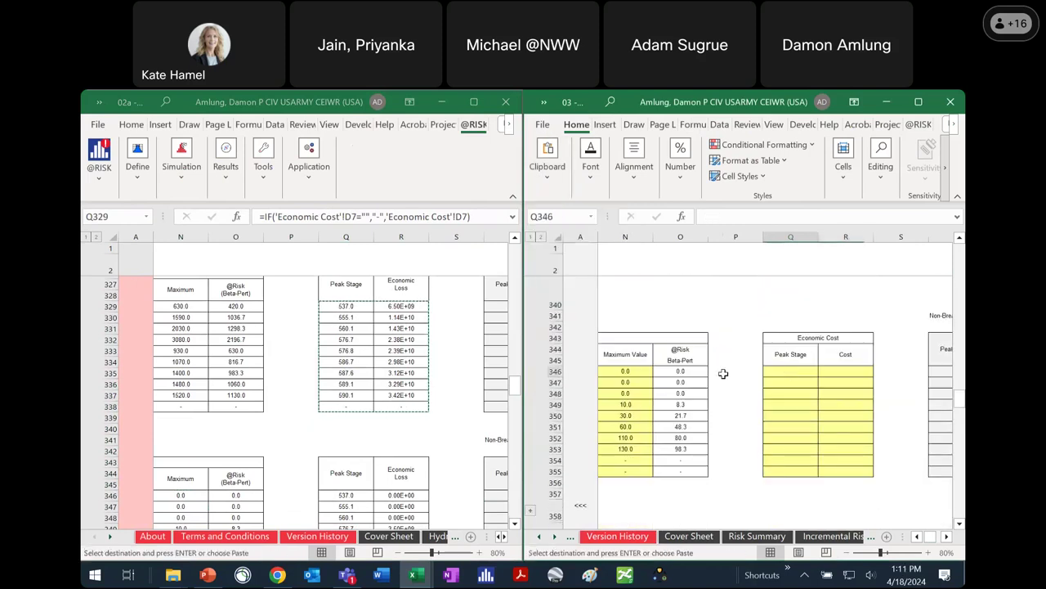
left_click(790, 371)
left_click_drag(352, 495, 409, 523)
key("ctrl+c")
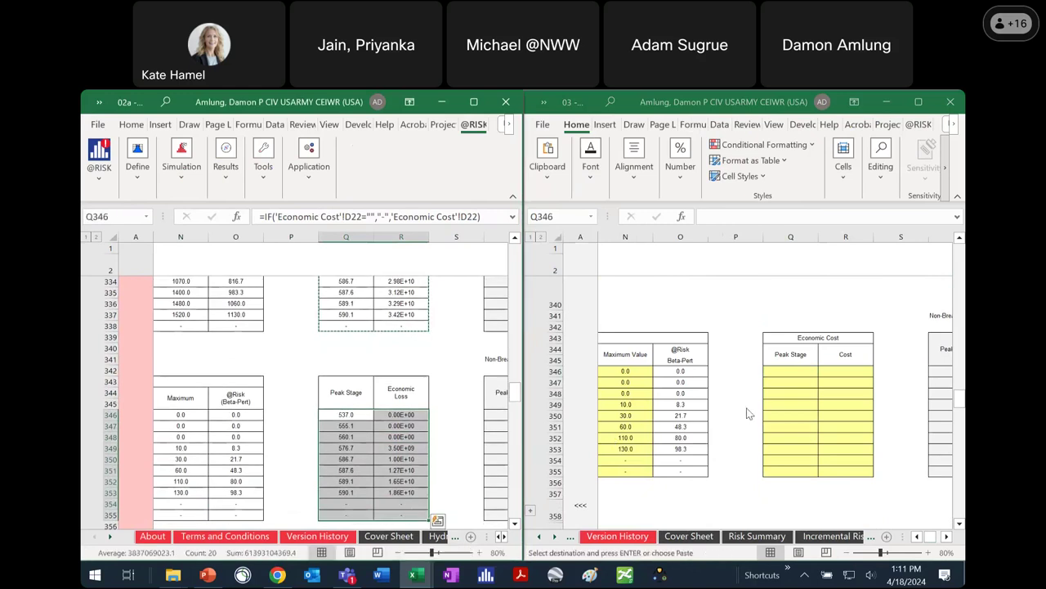
left_click(785, 372)
left_click(547, 157)
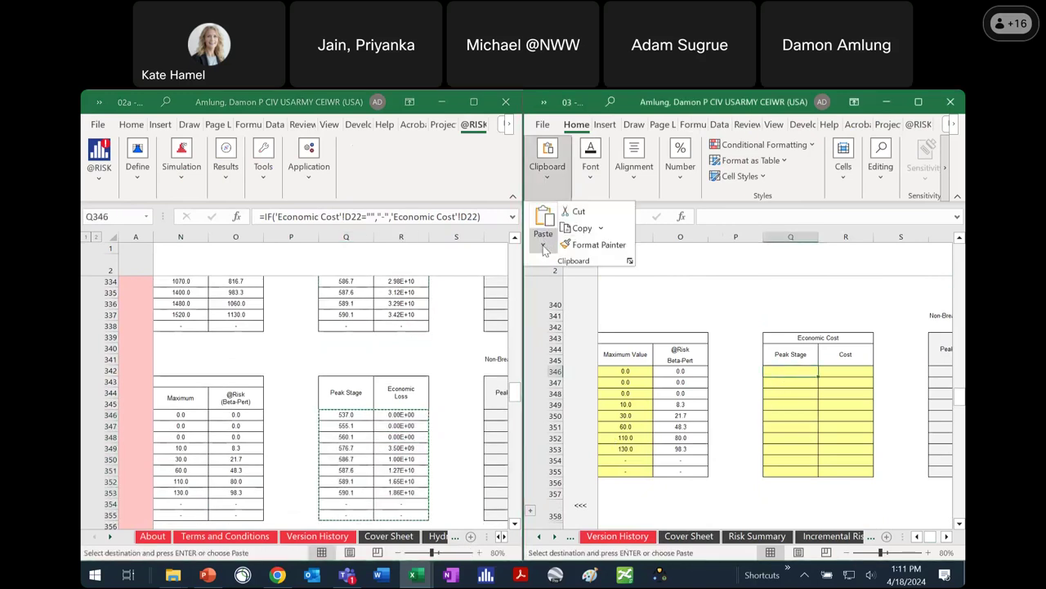
left_click(544, 245)
left_click(542, 349)
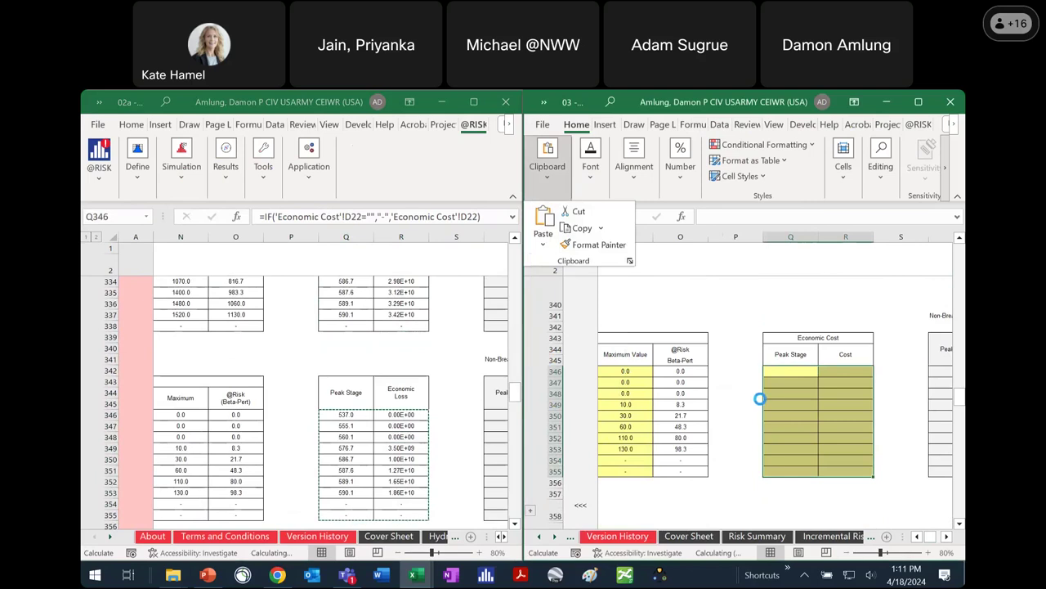
Step: Set the analysis type in F411 of PFM 1 to Probabilistic and check the Risk Output and Risk Mean tables
left_click(918, 537)
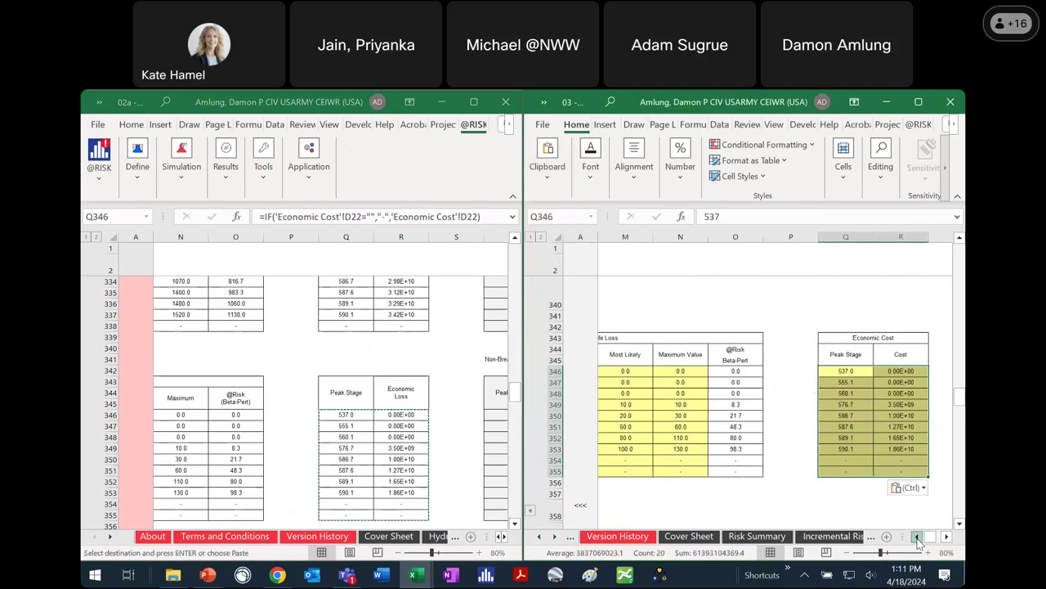
left_click(917, 538)
scroll(840, 423, "down", 3)
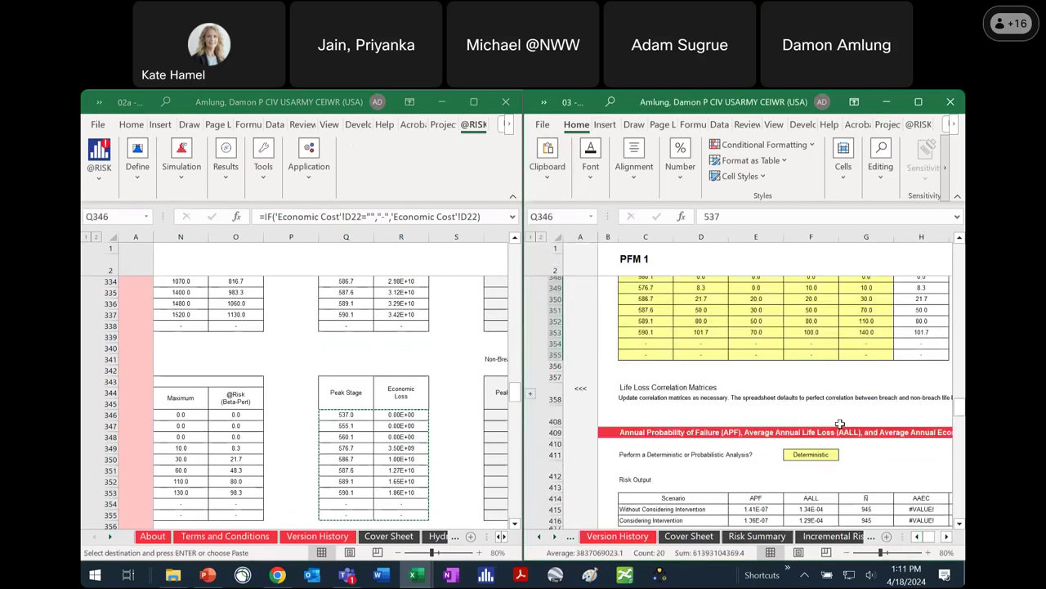
scroll(840, 424, "down", 1)
left_click(824, 414)
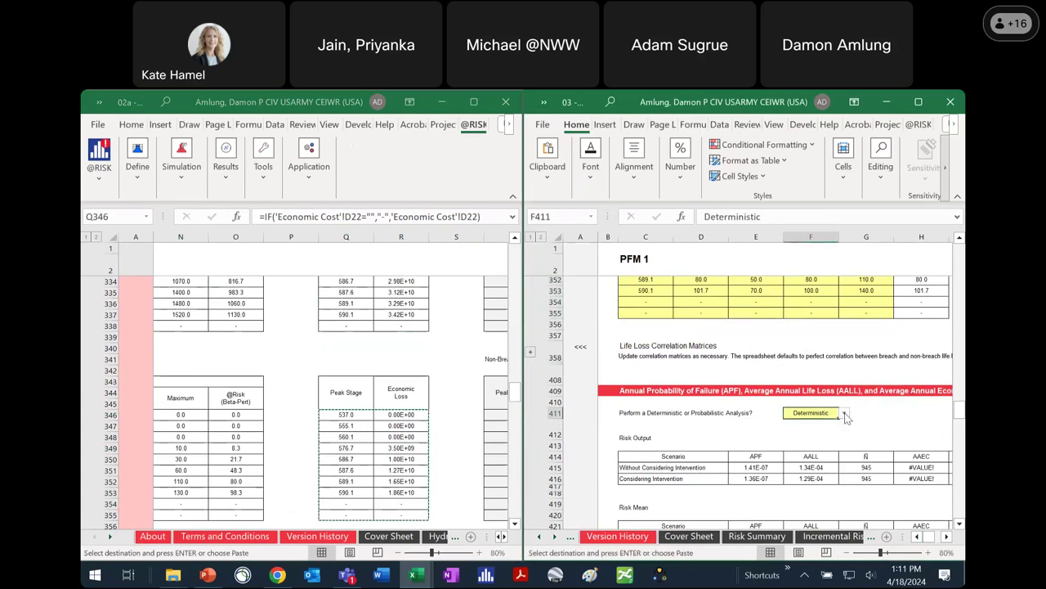
left_click(844, 414)
left_click(835, 435)
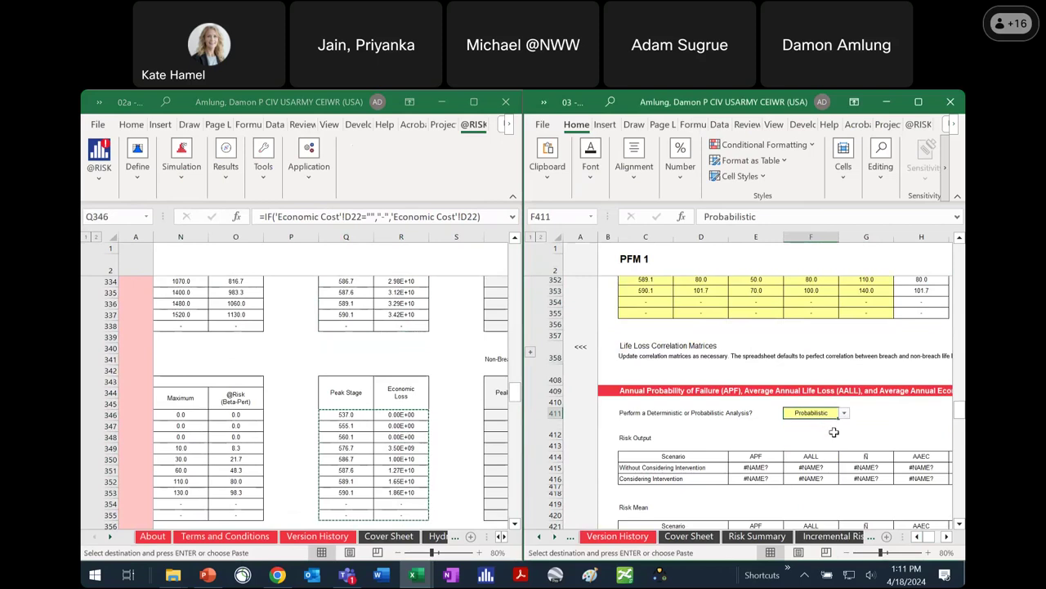
left_click(773, 467)
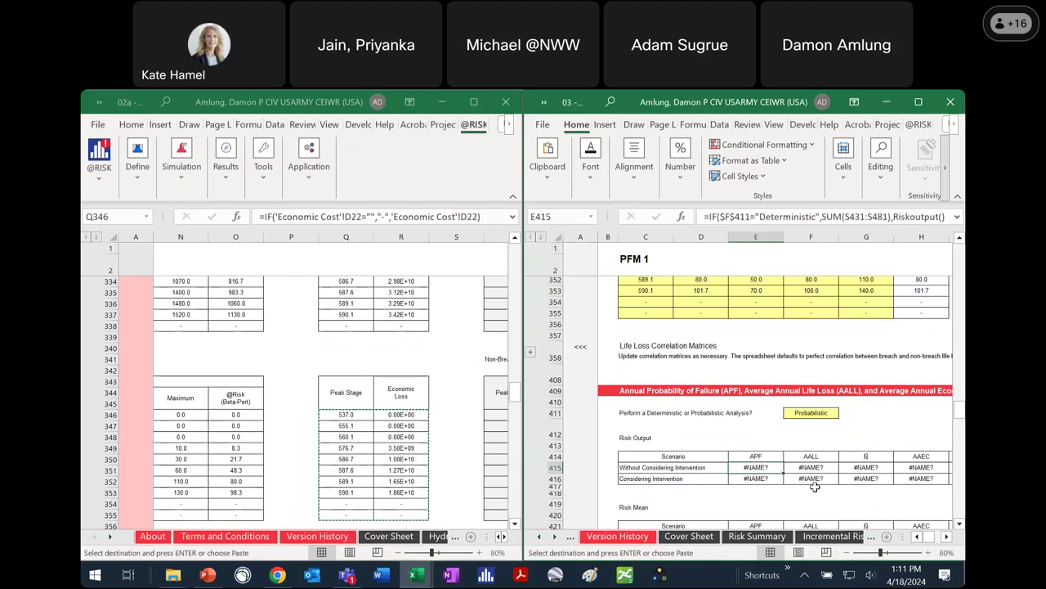
scroll(863, 443, "down", 1)
scroll(862, 443, "down", 3)
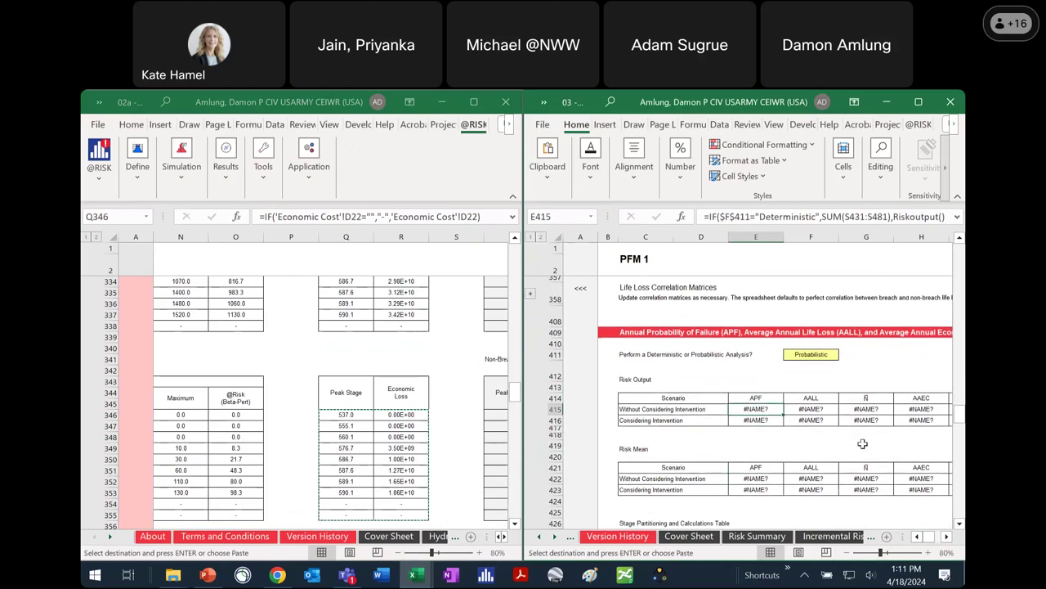
scroll(862, 443, "up", 2)
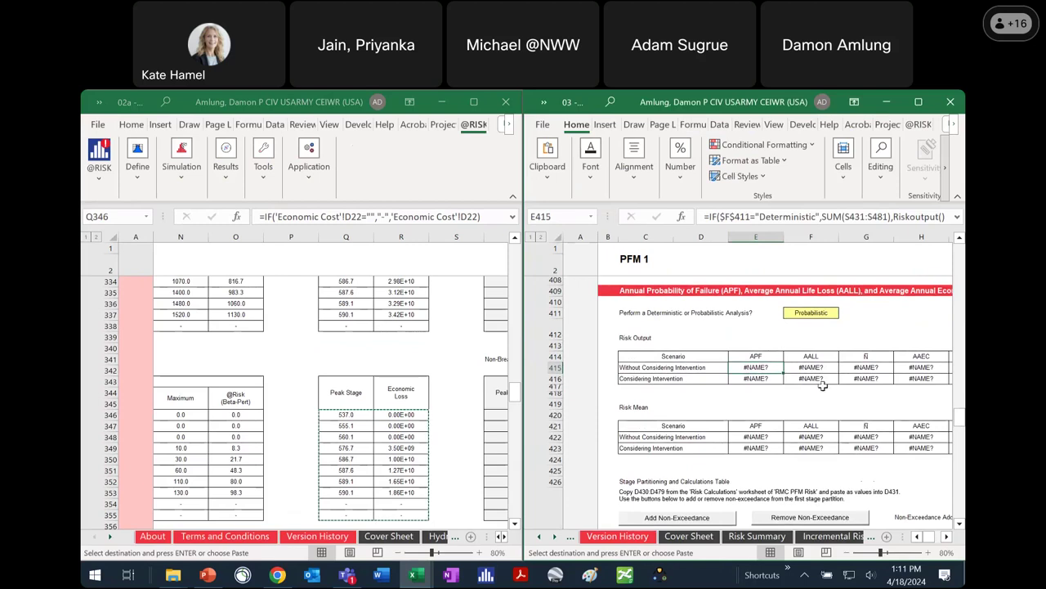
Step: Copy the stage partitions D430:D479 from Risk Calculations and paste them as values into D431 of PFM 1
left_click(817, 412)
scroll(817, 411, "down", 2)
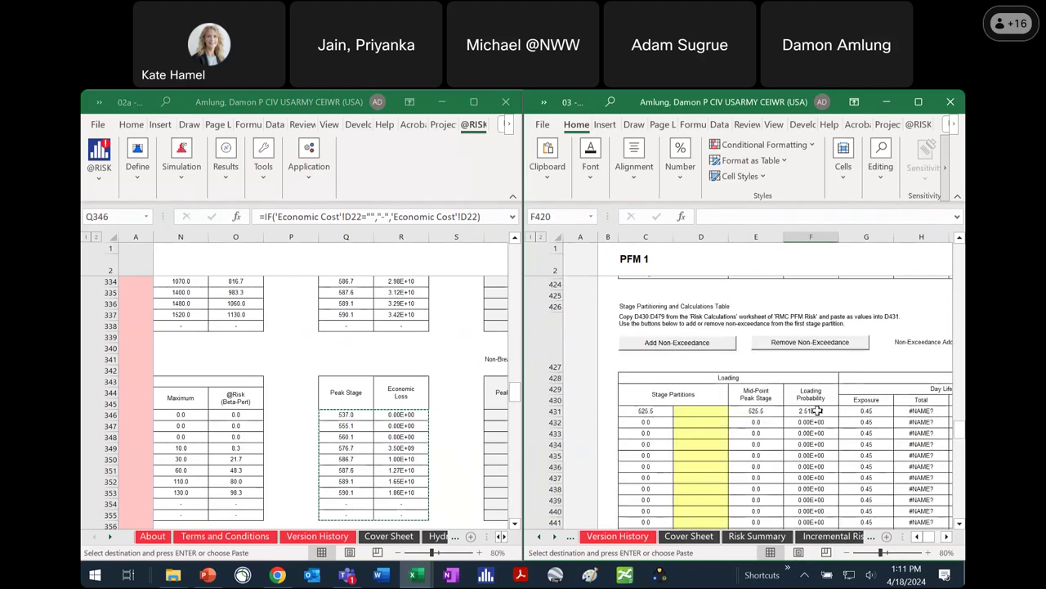
left_click(500, 538)
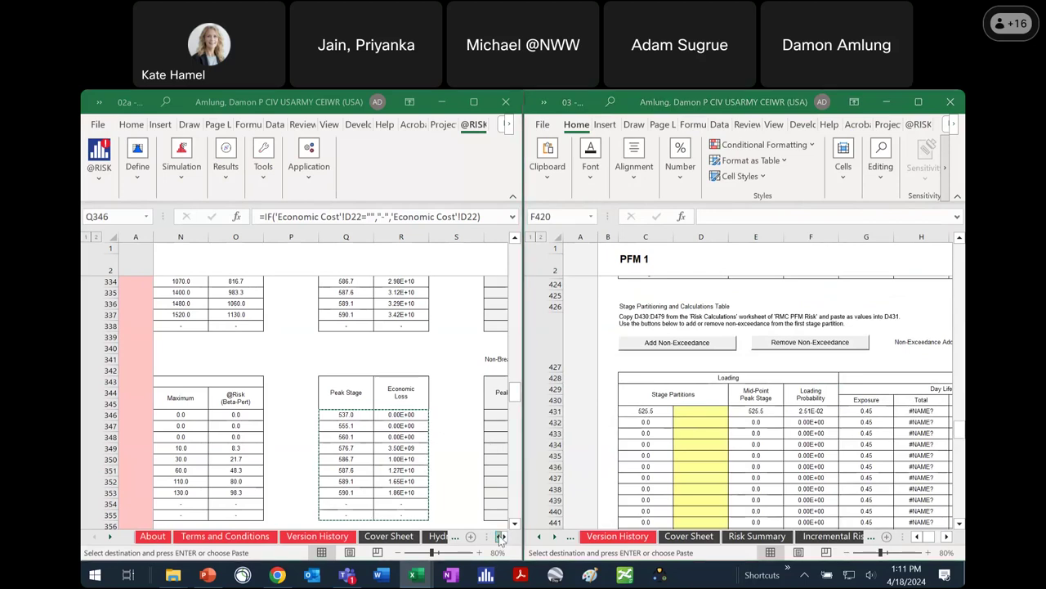
scroll(369, 444, "down", 20)
scroll(367, 444, "down", 2)
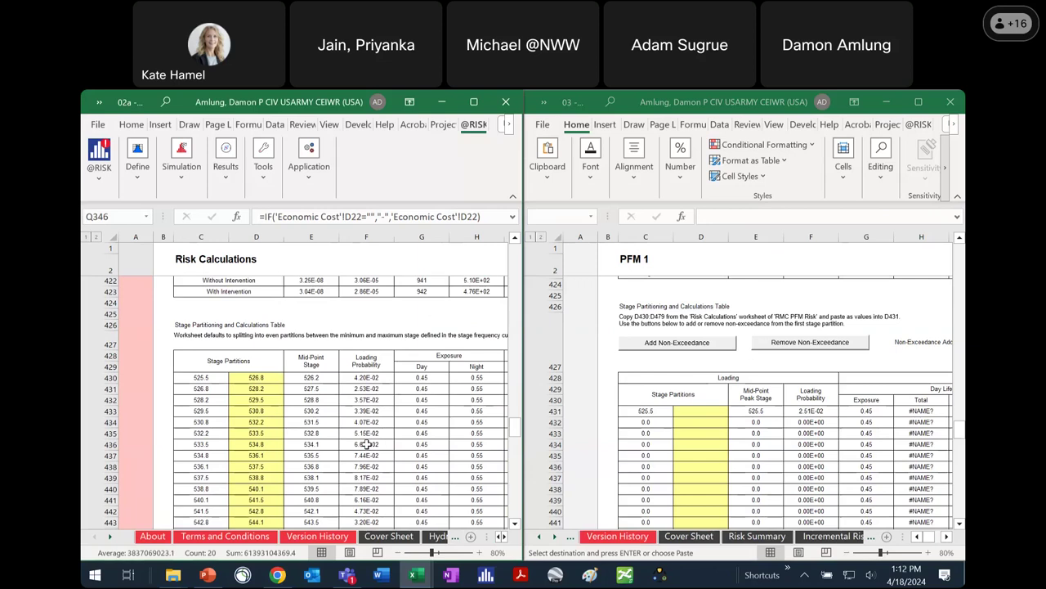
left_click(260, 377)
key("ctrl+shift+Down")
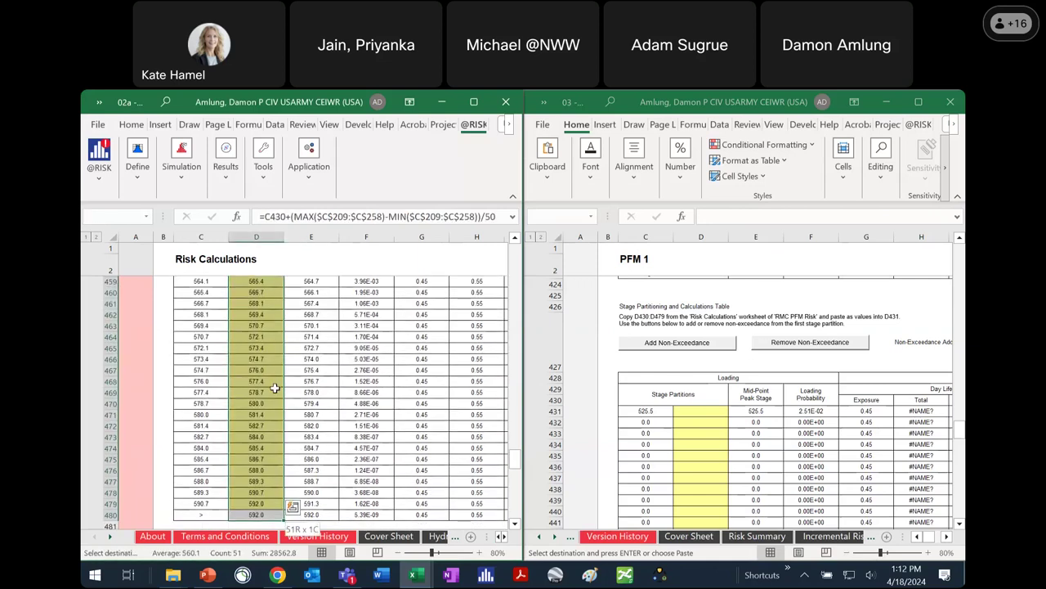
key("shift+Up")
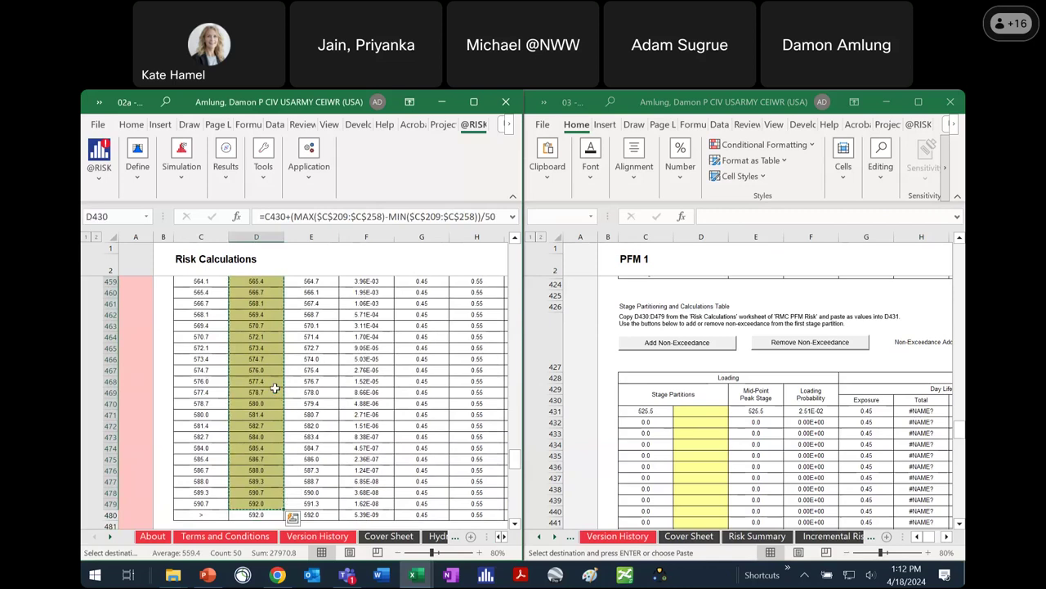
left_click(701, 411)
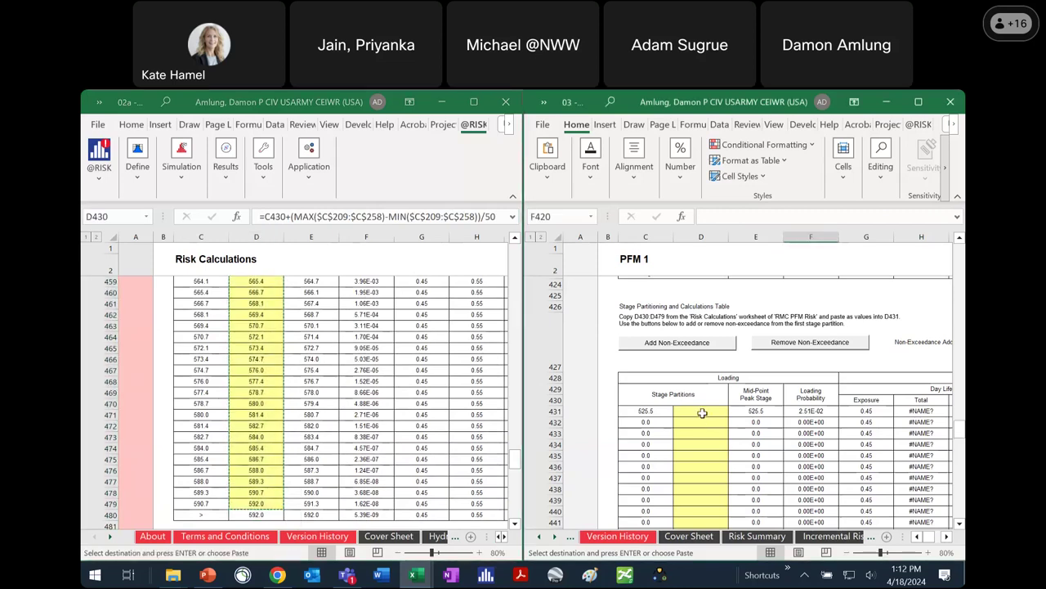
left_click(548, 167)
left_click(543, 242)
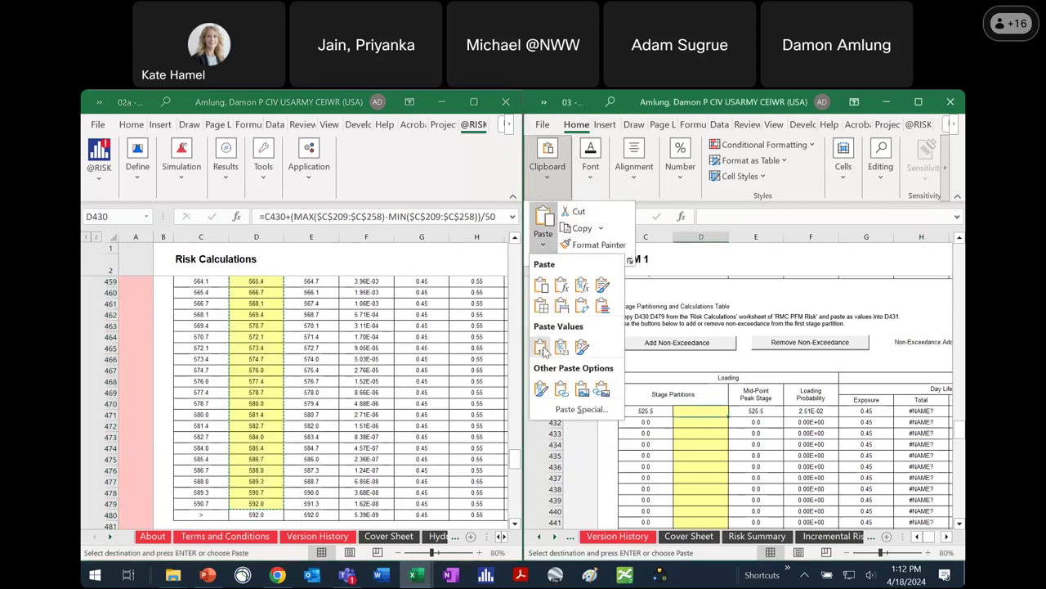
left_click(541, 345)
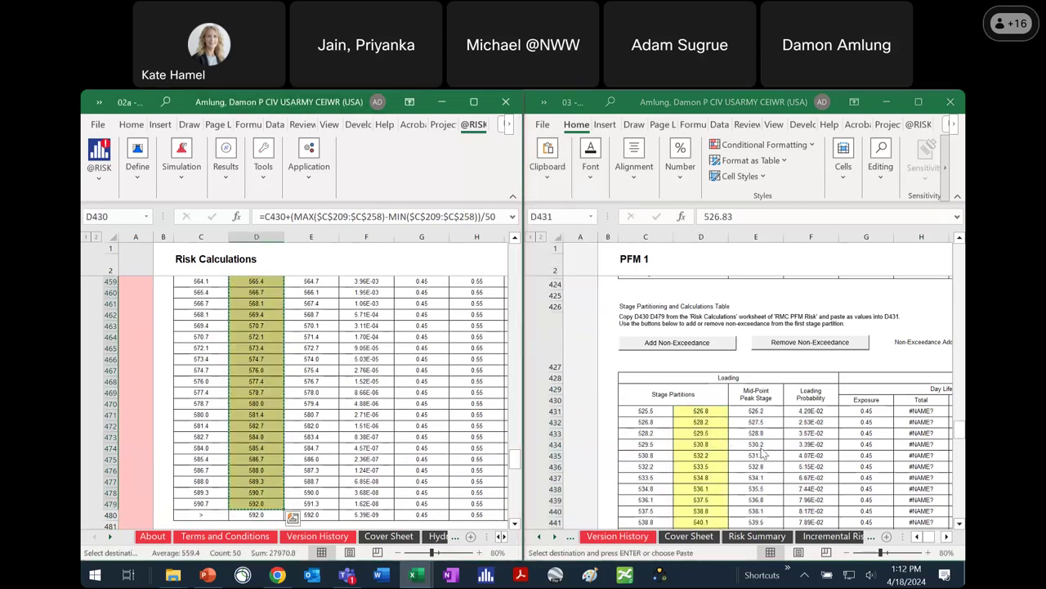
Step: Paste the copied stage partitions into D431:D480 of PFM 1 and review the Non-Breach Consequences life loss table
key("ctrl+v")
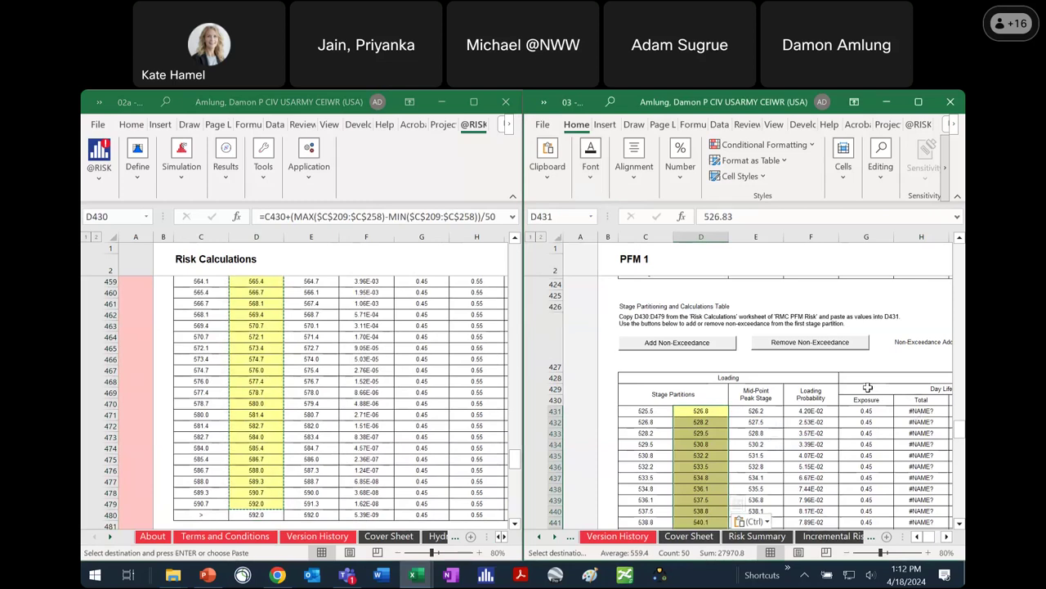
scroll(867, 393, "up", 5)
scroll(865, 400, "up", 5)
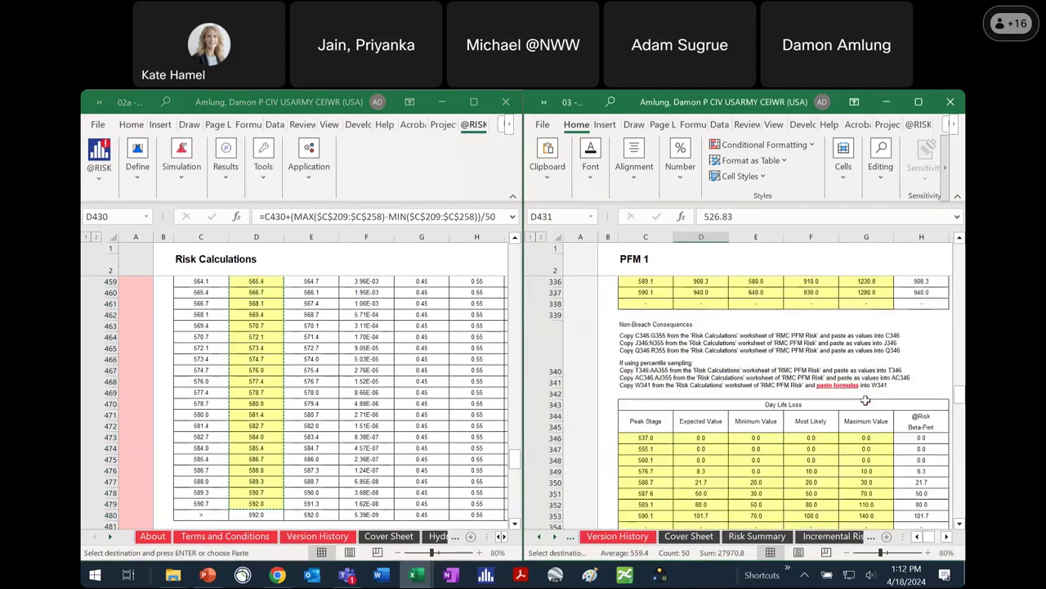
scroll(867, 398, "down", 7)
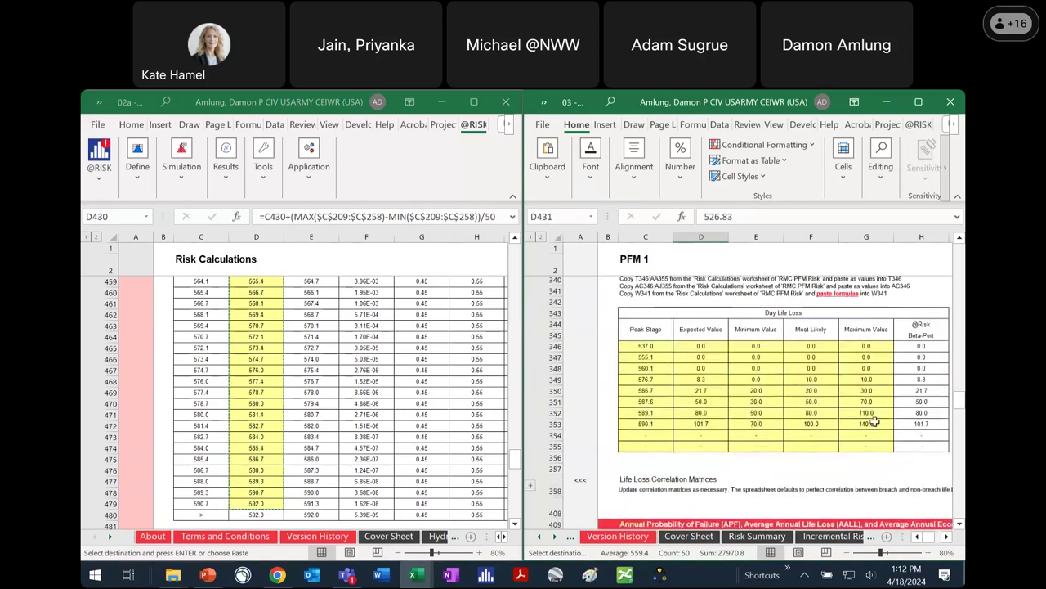
Step: Re-enter the day life loss total formula in H431 to refresh its result
double_click(921, 462)
left_click(779, 216)
key("Return")
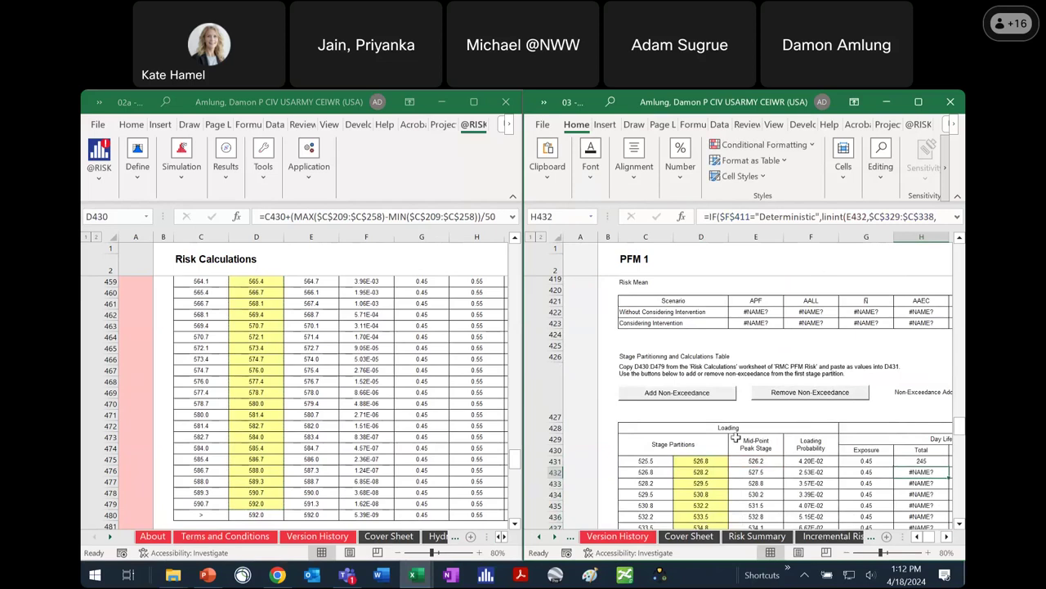
Step: Close the 02a - RMC PFM 1 workbook without saving and maximize the 03 - RMC Project Risk v1.2 workbook
double_click(232, 107)
left_click(705, 198)
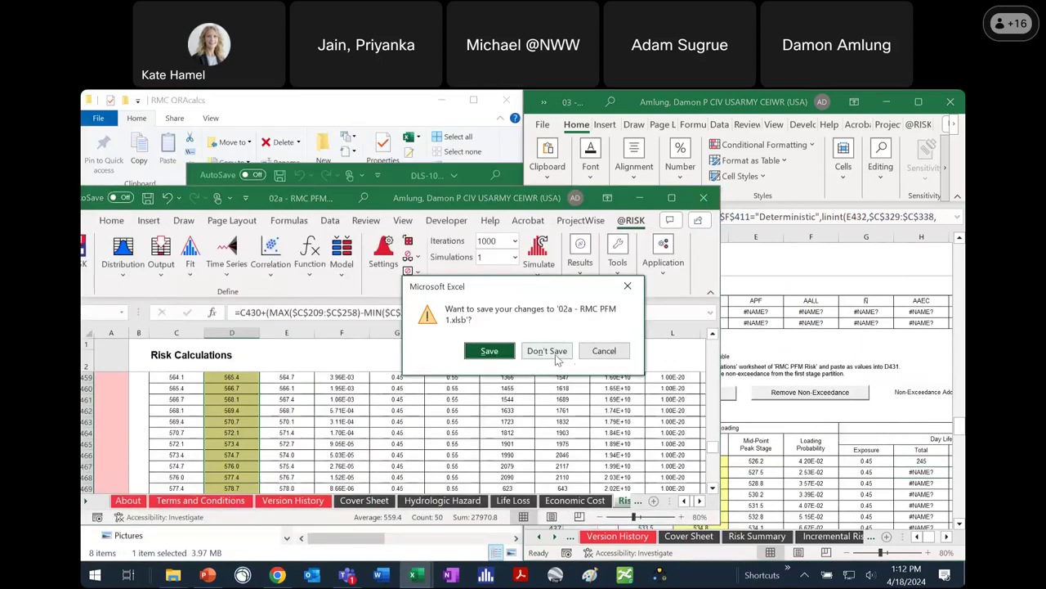
left_click(557, 358)
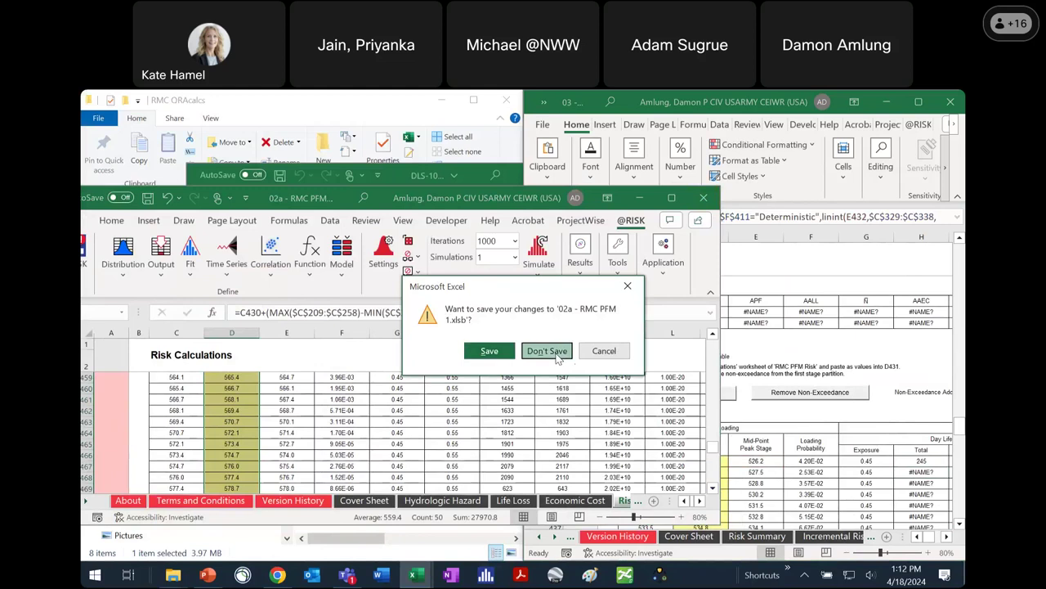
double_click(786, 112)
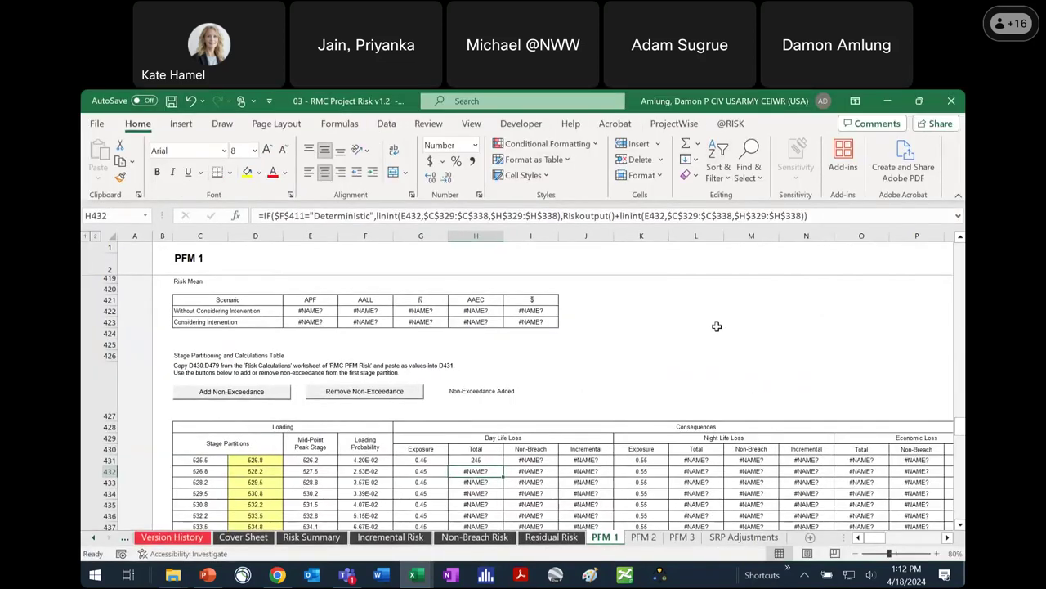
Step: Replace every "=" with "=" across the stage partitioning and calculations table C428:AI481 to force its formulas to recalculate
scroll(703, 330, "down", 3)
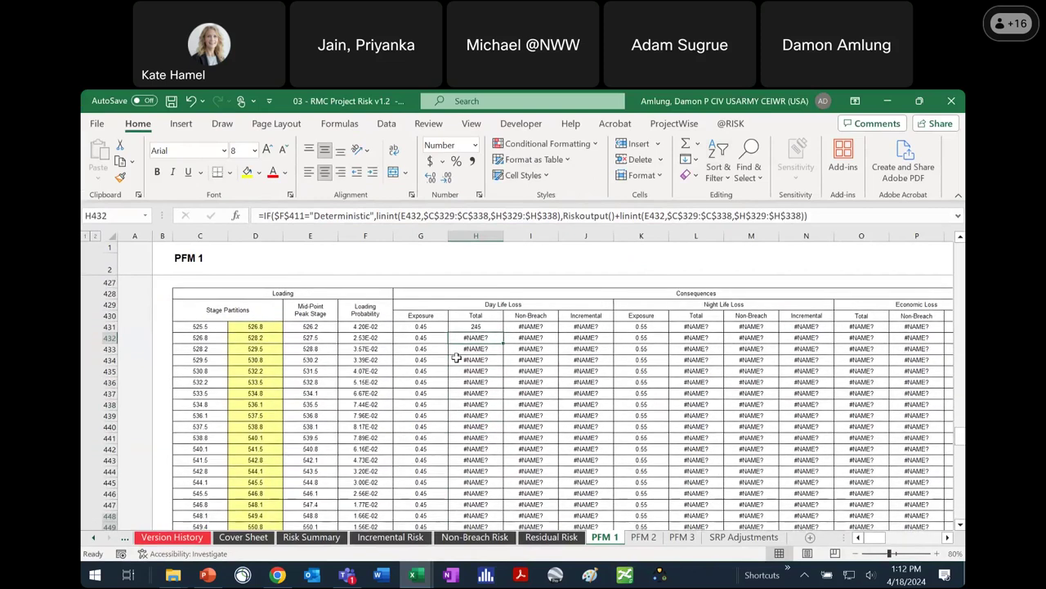
left_click_drag(210, 294, 812, 496)
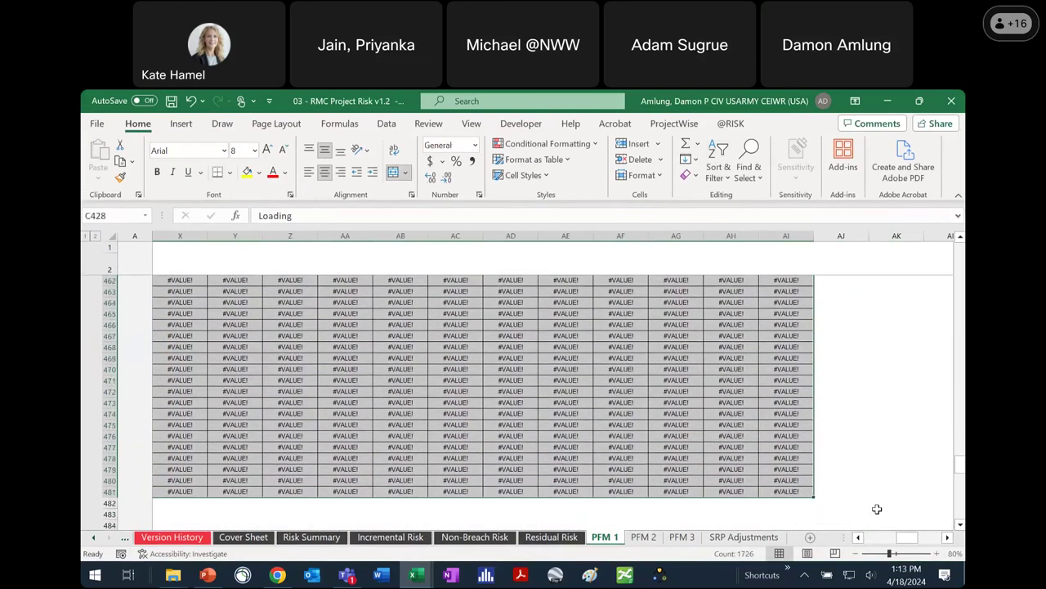
key("ctrl+f")
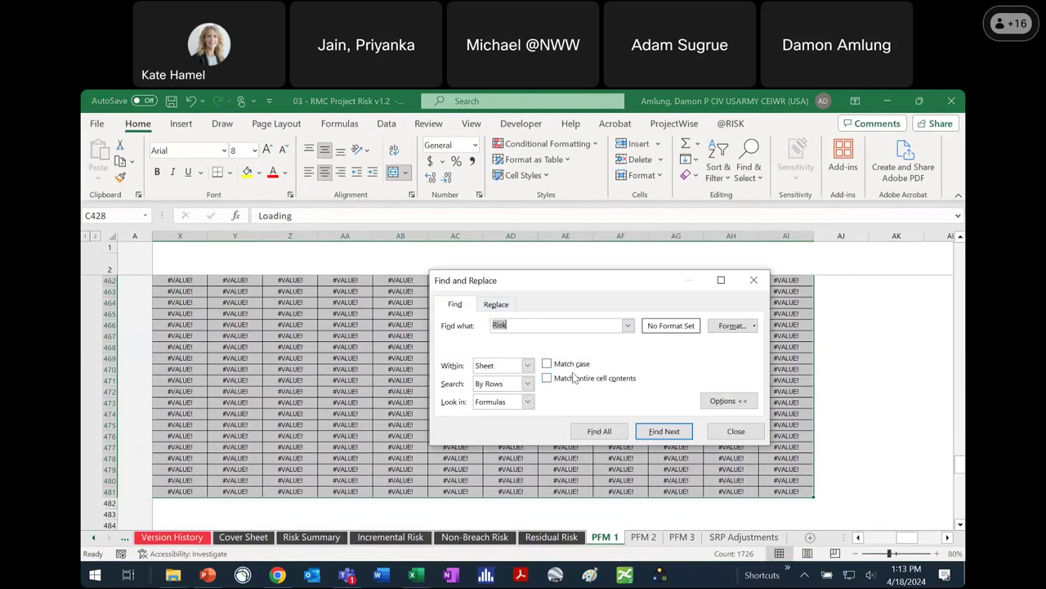
type("=")
left_click(505, 304)
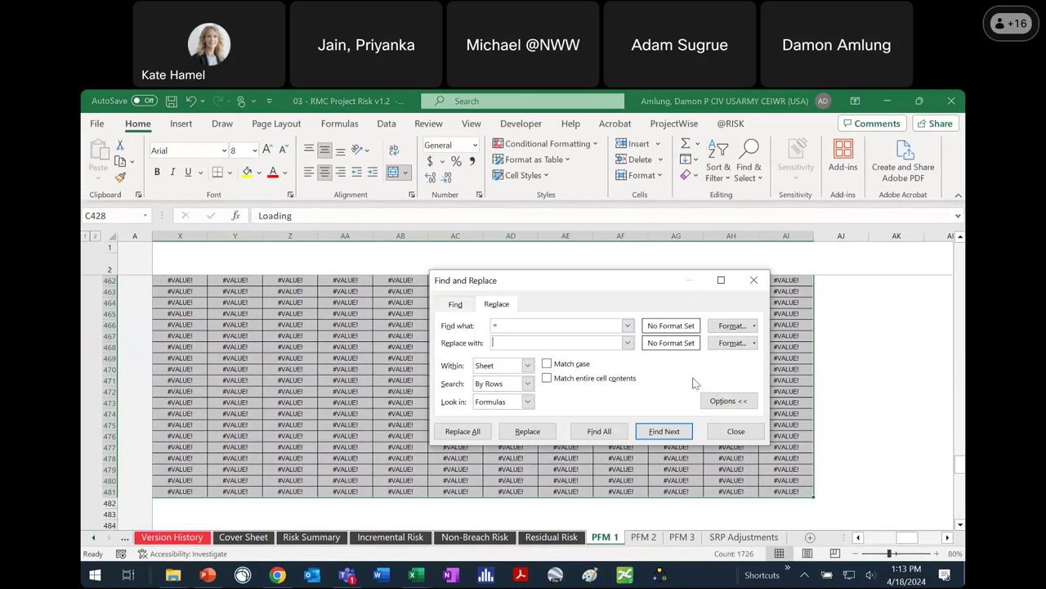
left_click(463, 431)
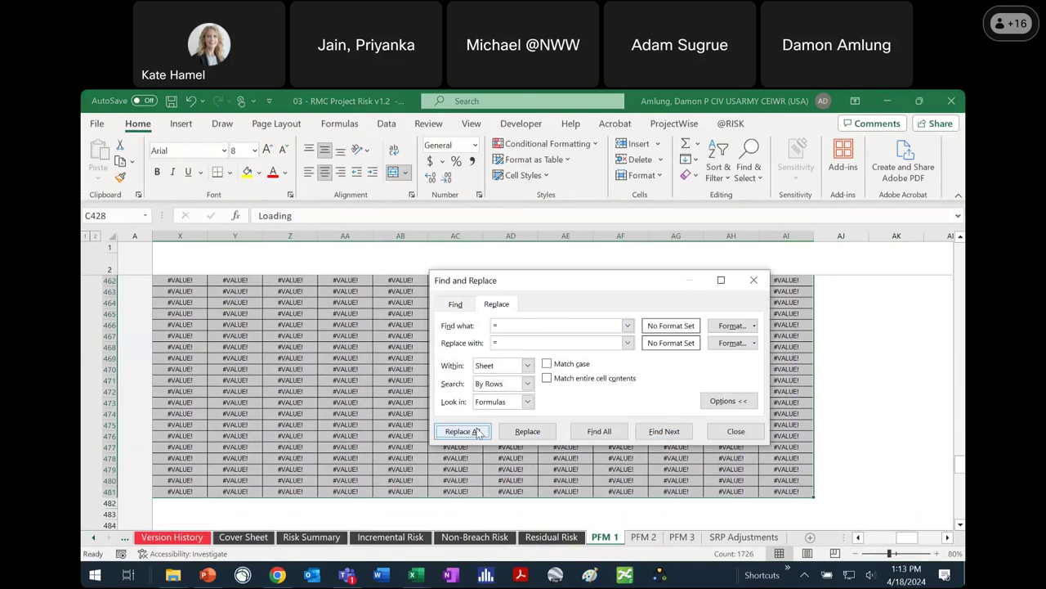
left_click(528, 370)
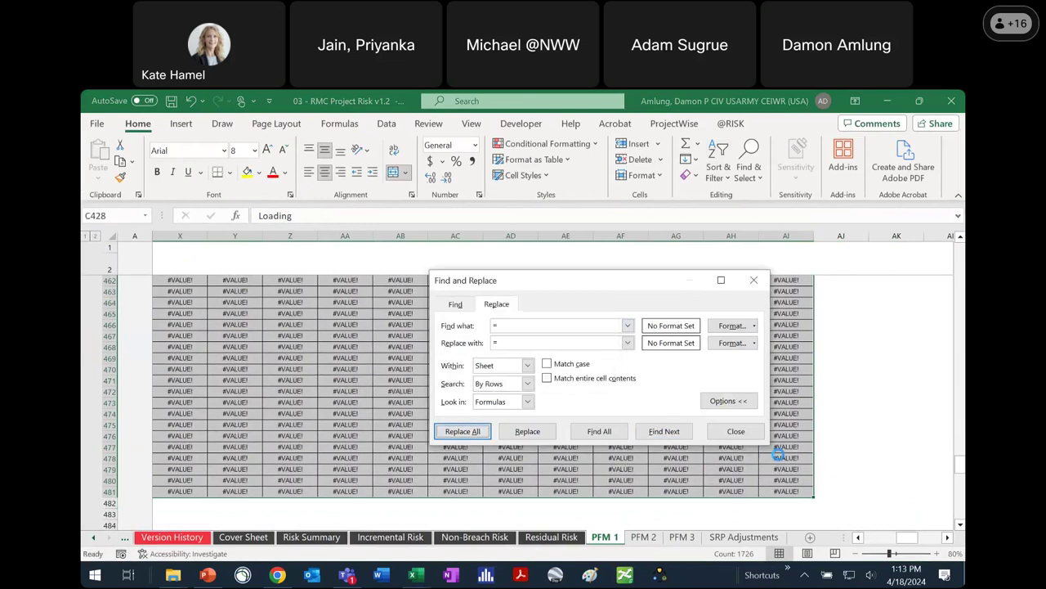
left_click(736, 431)
Step: Inspect the SRP formula in R431 of the calculations table and re-enter it unchanged
left_click_drag(901, 540, 873, 546)
scroll(710, 381, "up", 10)
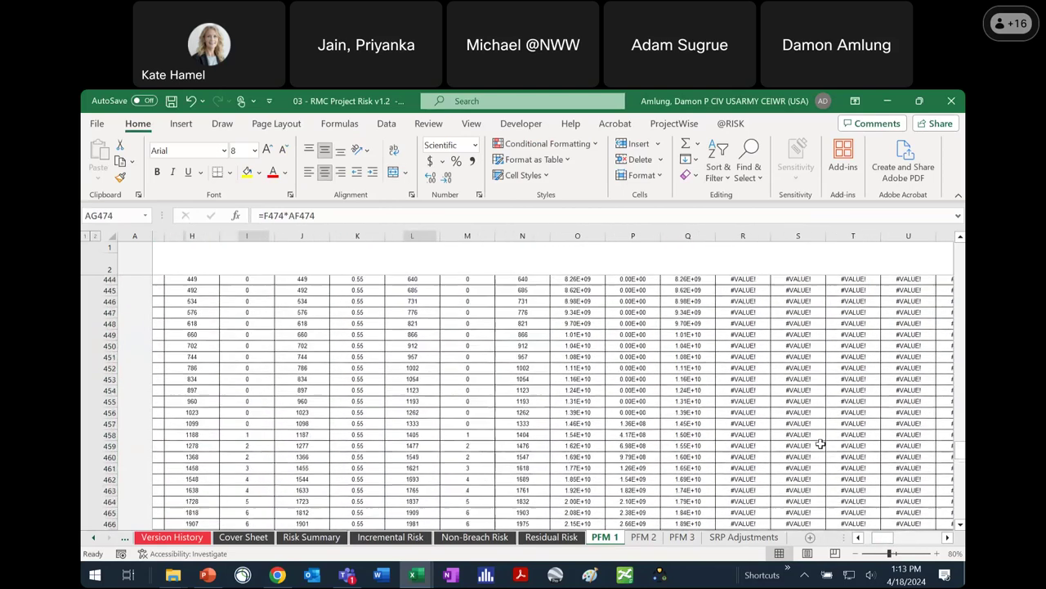
scroll(709, 382, "up", 3)
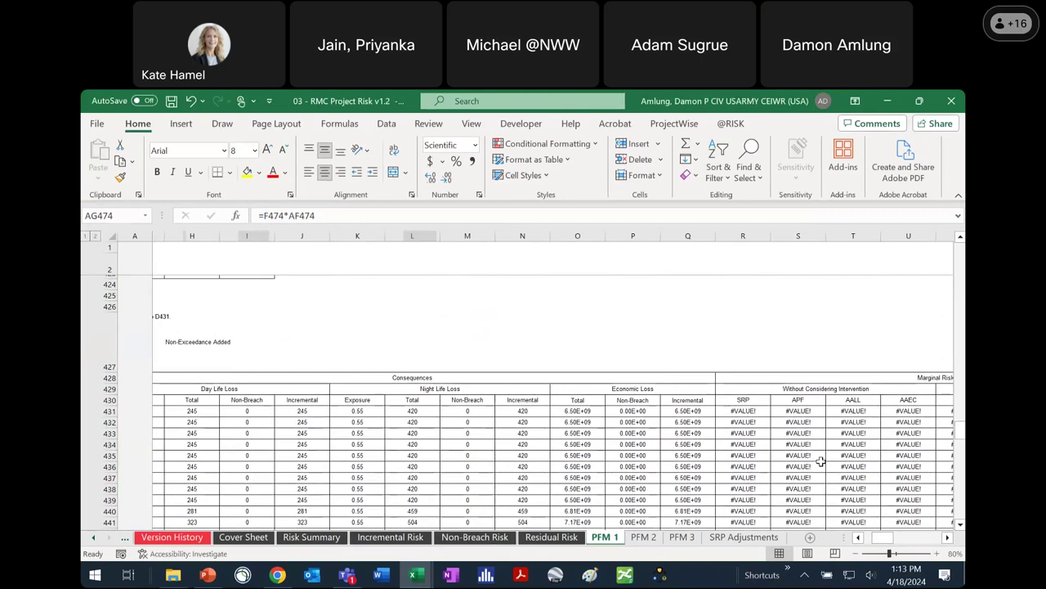
left_click(744, 412)
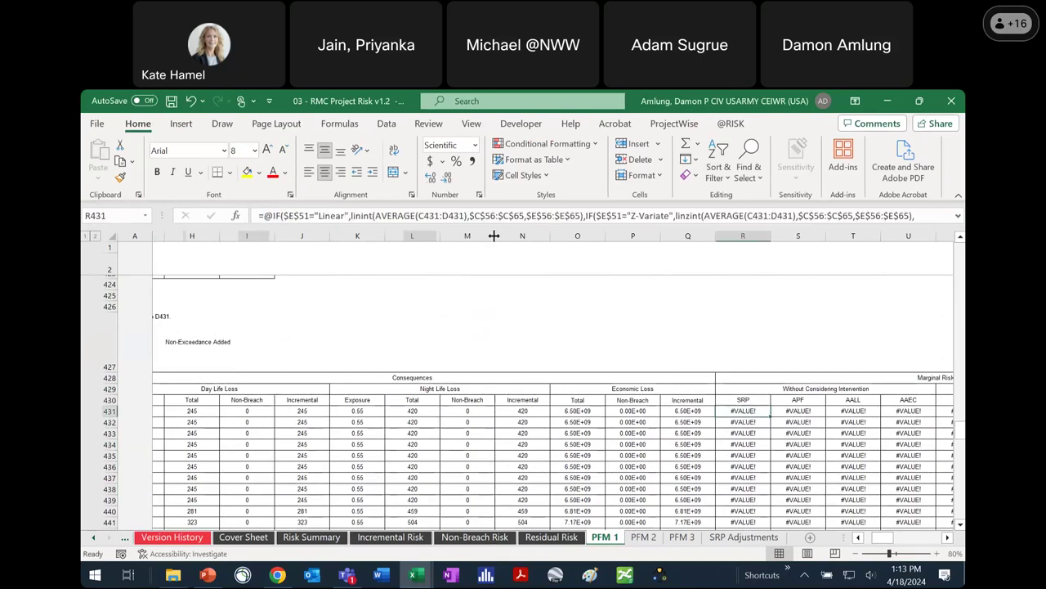
left_click_drag(883, 541, 879, 541)
left_click(656, 216)
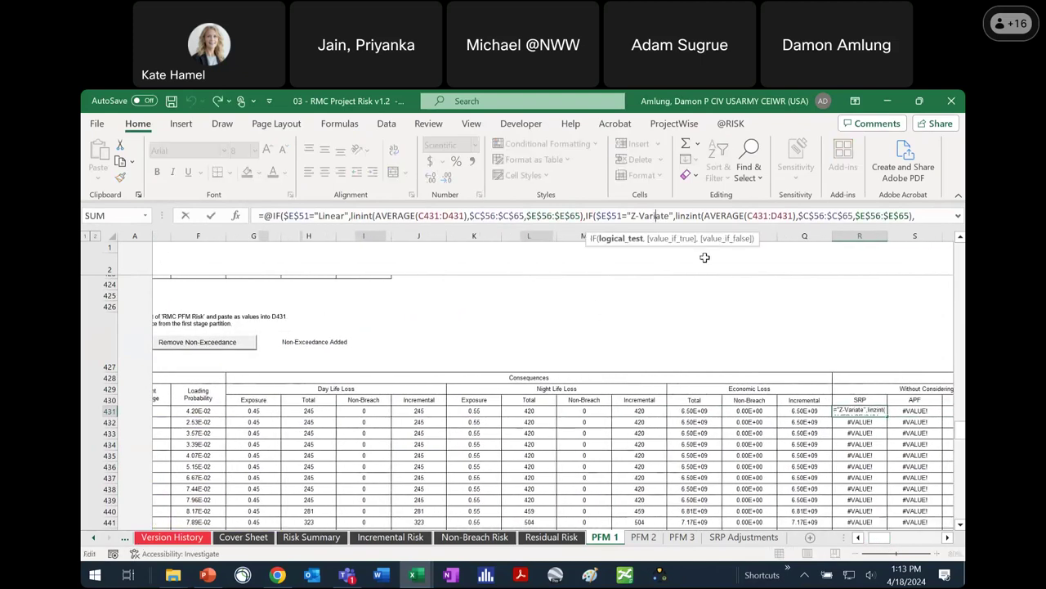
key("Return")
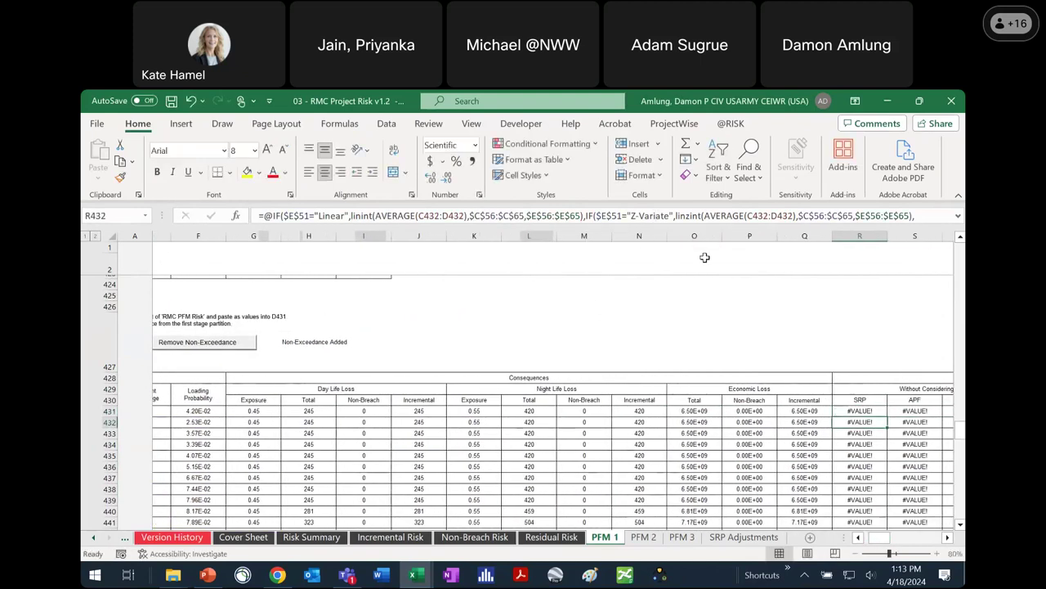
Step: Replace every "=" with "=" in the SRP mean and iteration columns D55:E79 to recalculate both System Response Probabilities tables
left_click_drag(867, 538, 860, 538)
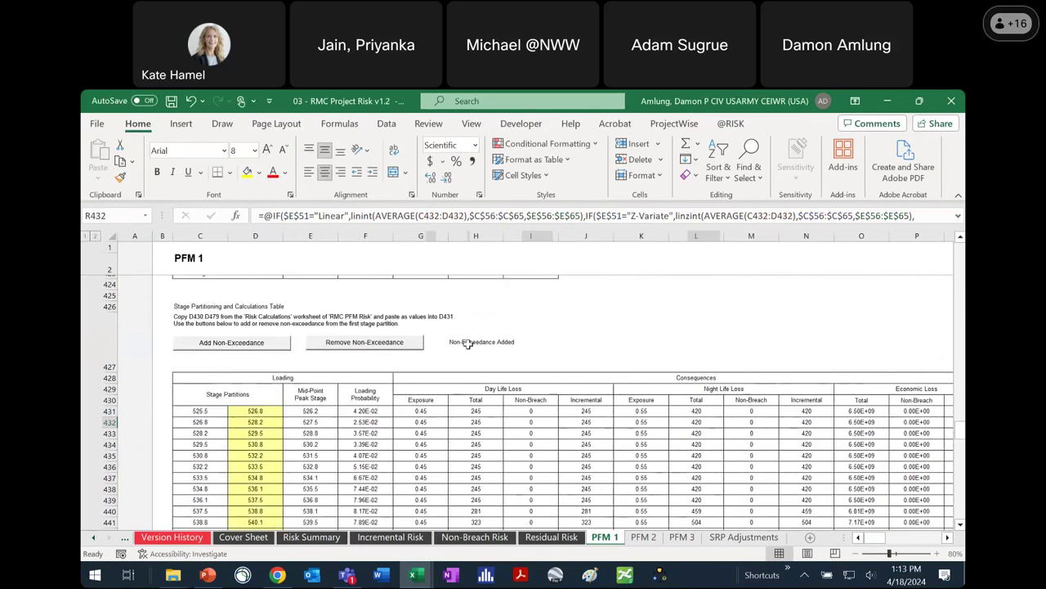
scroll(474, 375, "up", 5)
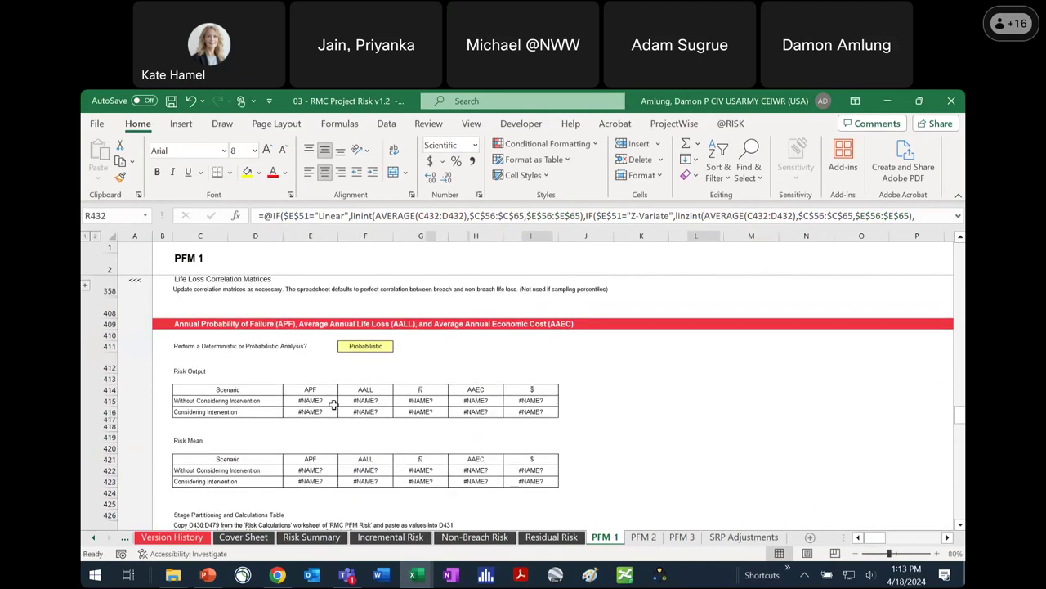
scroll(331, 401, "up", 5)
scroll(335, 399, "up", 8)
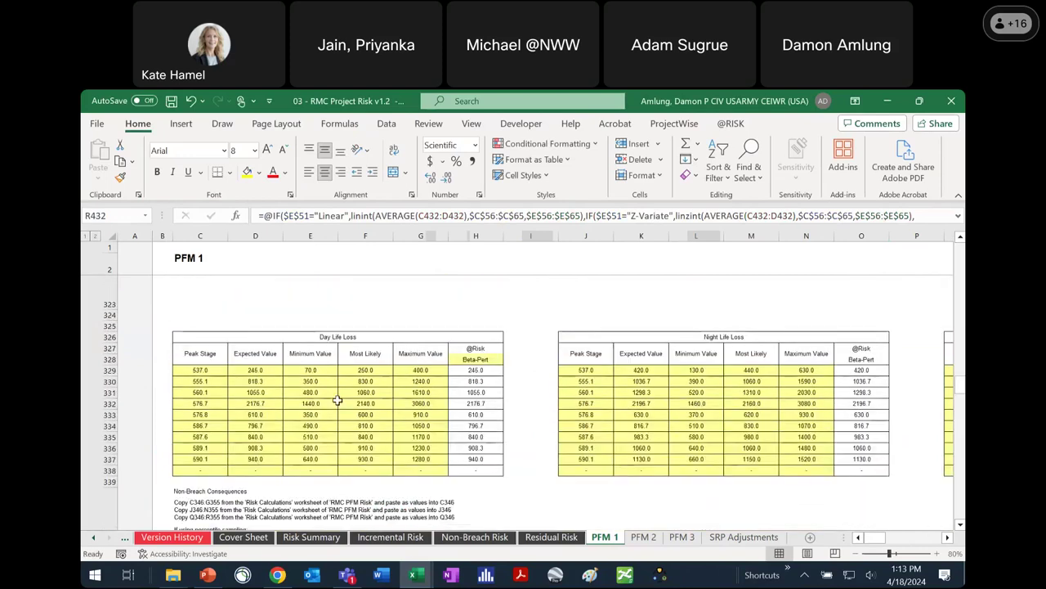
scroll(337, 401, "up", 10)
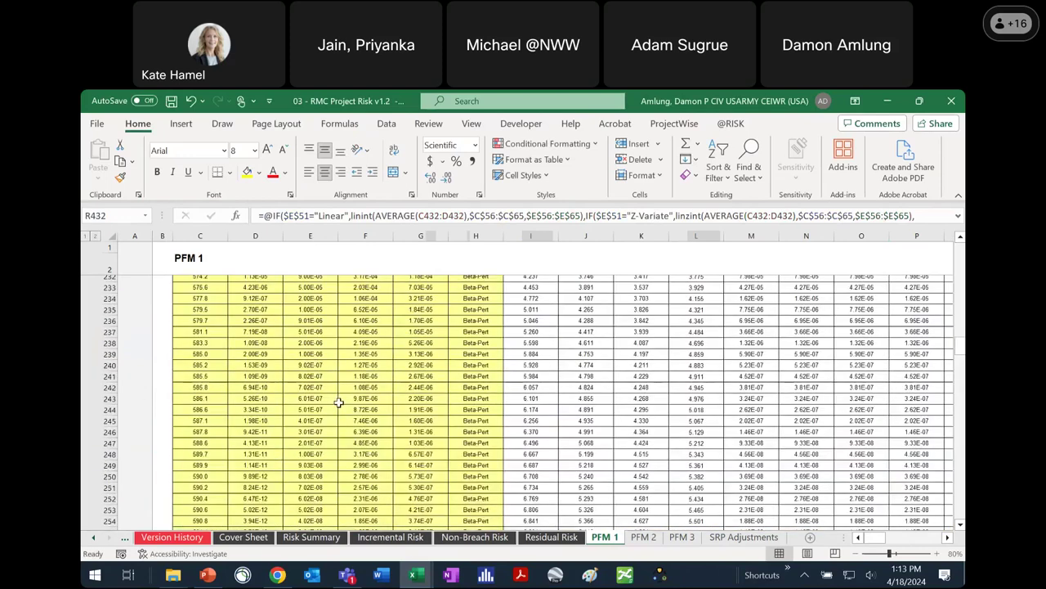
scroll(340, 406, "up", 8)
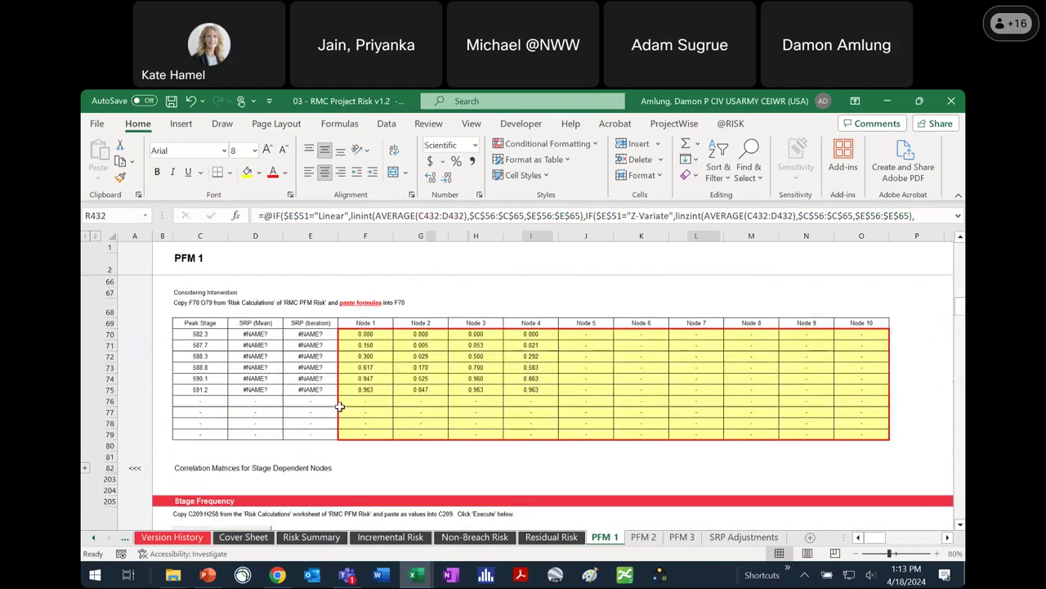
scroll(278, 401, "down", 3)
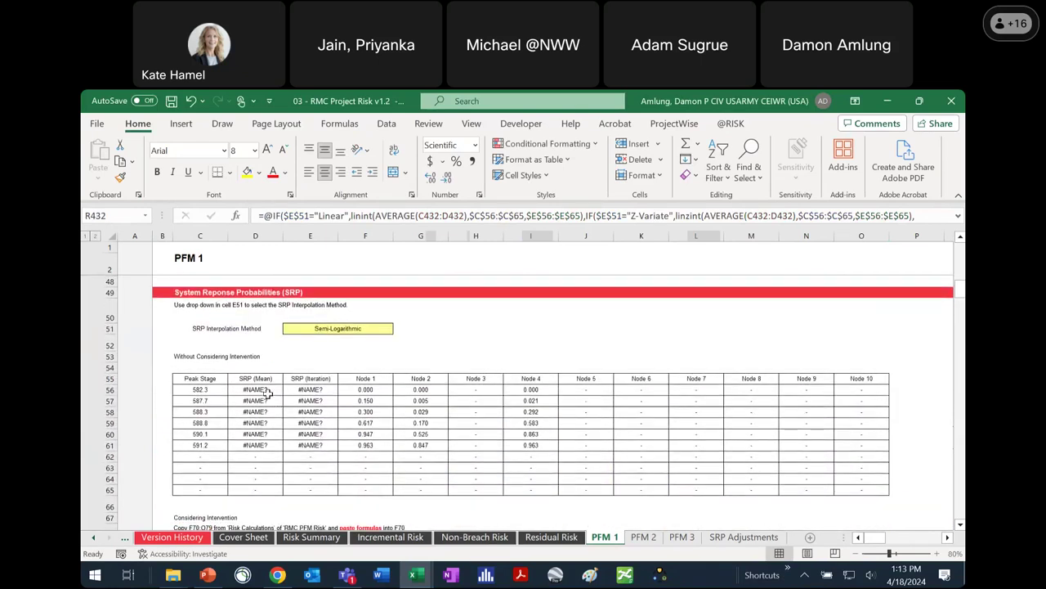
left_click_drag(268, 393, 314, 489)
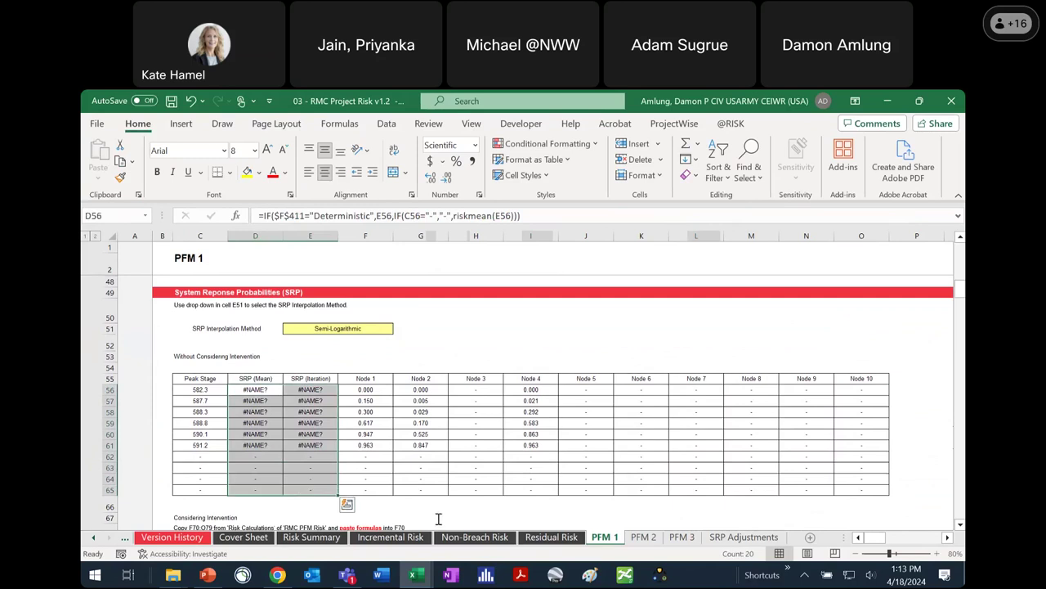
scroll(438, 519, "down", 2)
left_click_drag(262, 295, 310, 462)
key("ctrl+h")
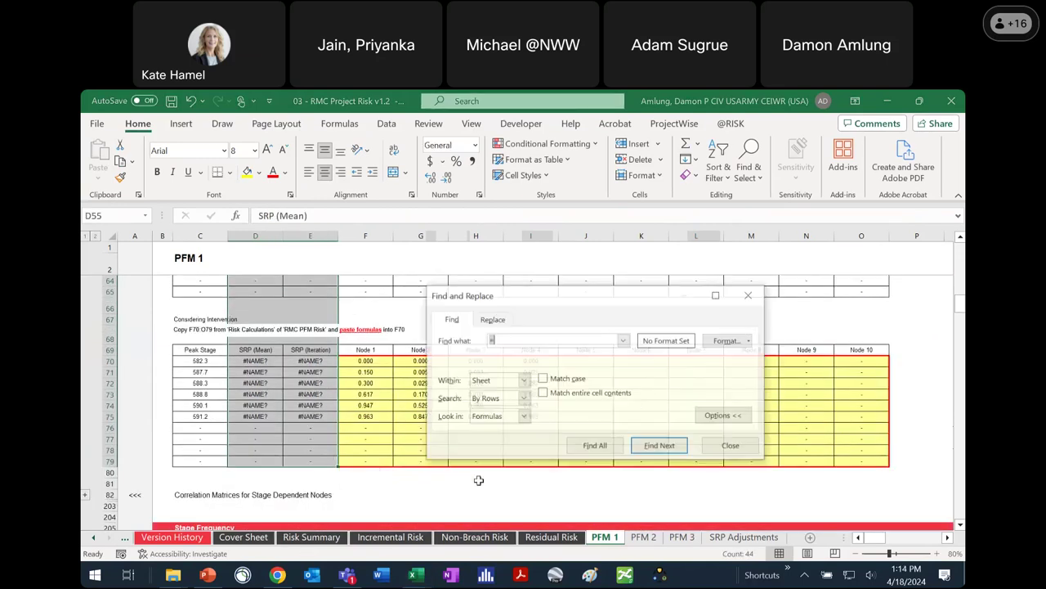
key("Tab")
type("=")
left_click(458, 446)
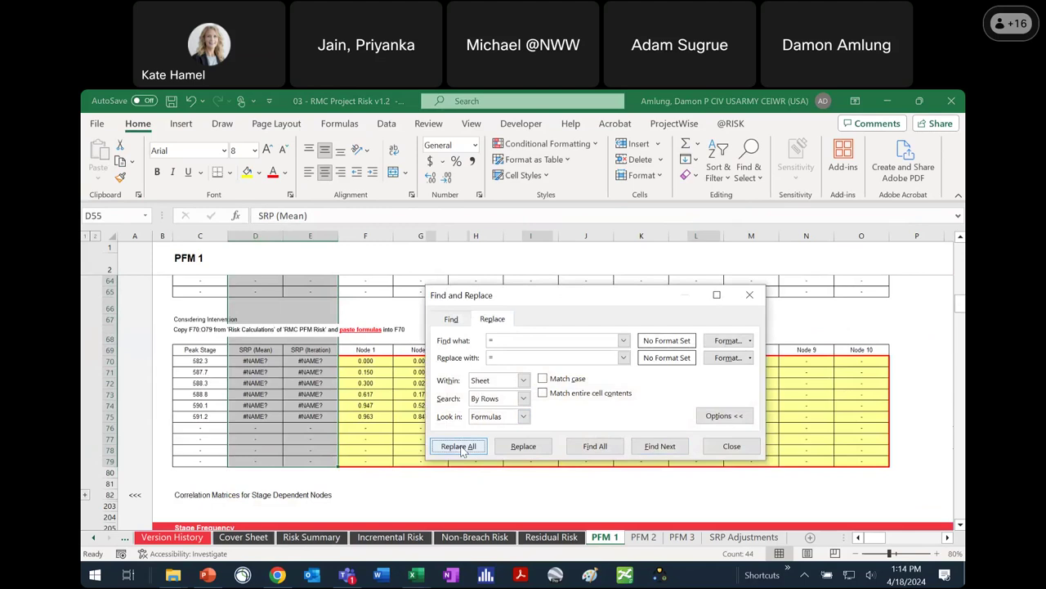
left_click(532, 372)
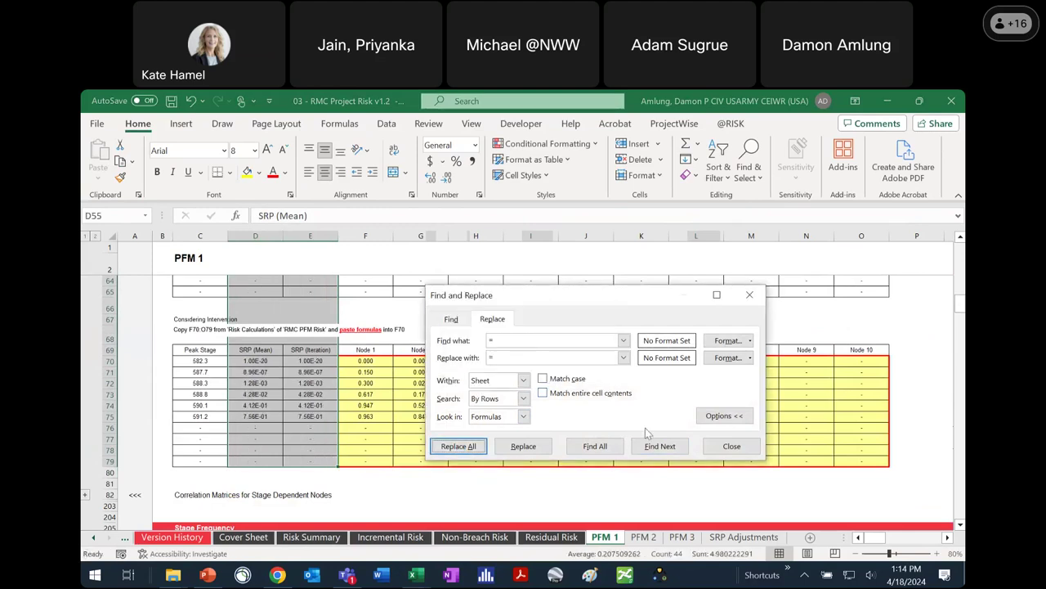
left_click(733, 447)
Step: Examine the consequences and marginal risk columns of PFM 1's stage partitioning and calculations table for remaining formula errors
scroll(703, 458, "down", 15)
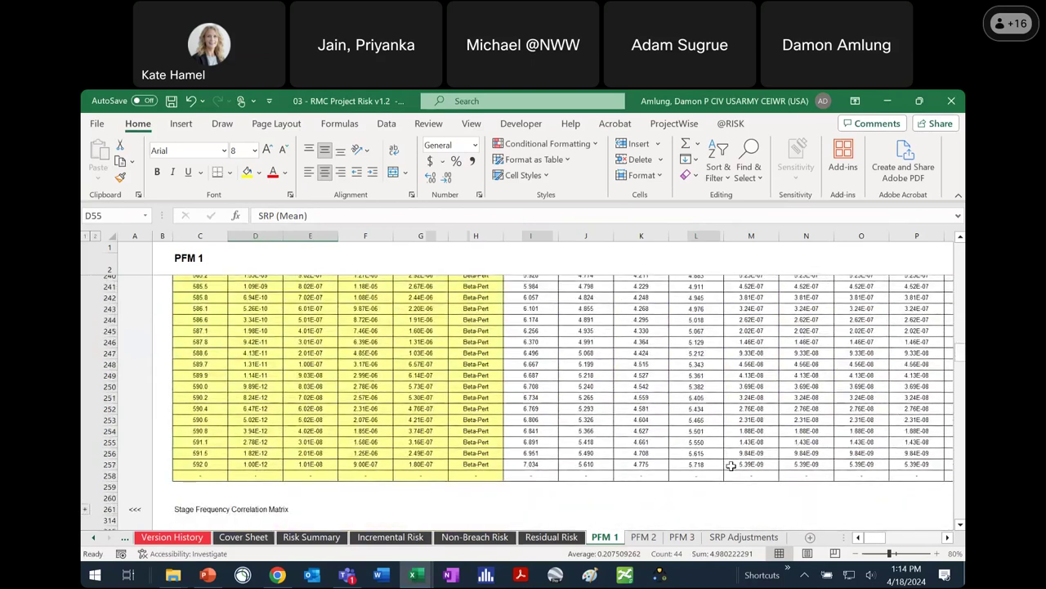
scroll(731, 466, "down", 20)
scroll(731, 468, "down", 6)
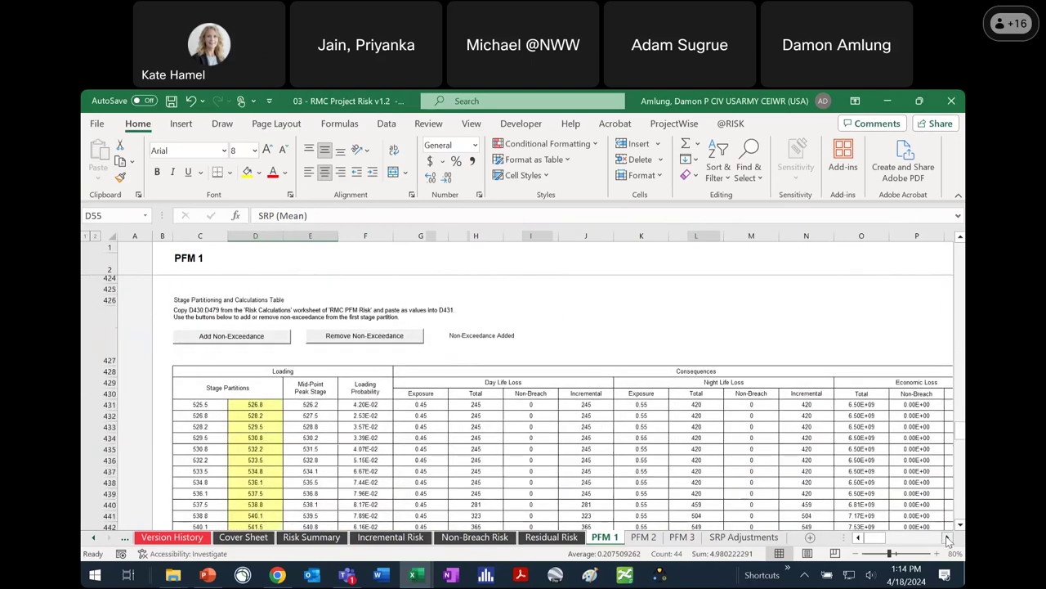
left_click(948, 541)
left_click(948, 540)
left_click(948, 540)
left_click(932, 553)
left_click(933, 554)
left_click(933, 553)
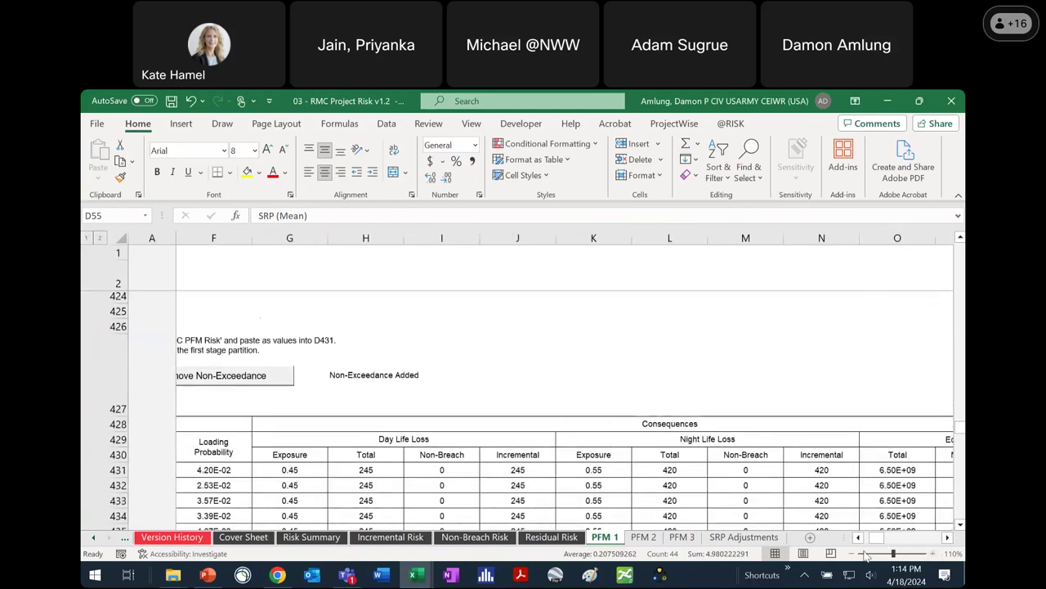
left_click(853, 553)
left_click(853, 553)
left_click(852, 553)
left_click(853, 554)
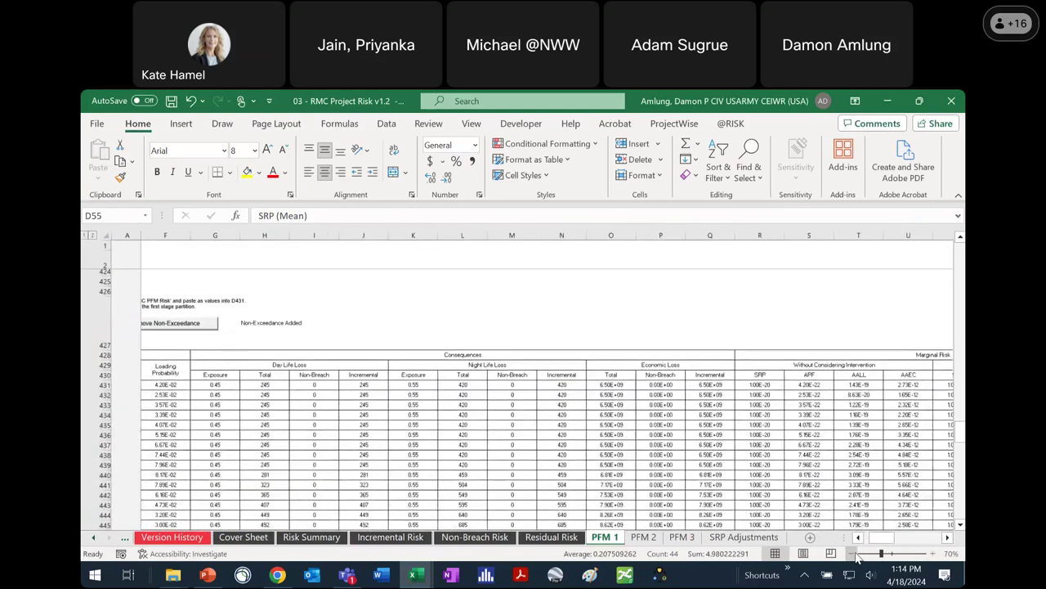
left_click(852, 554)
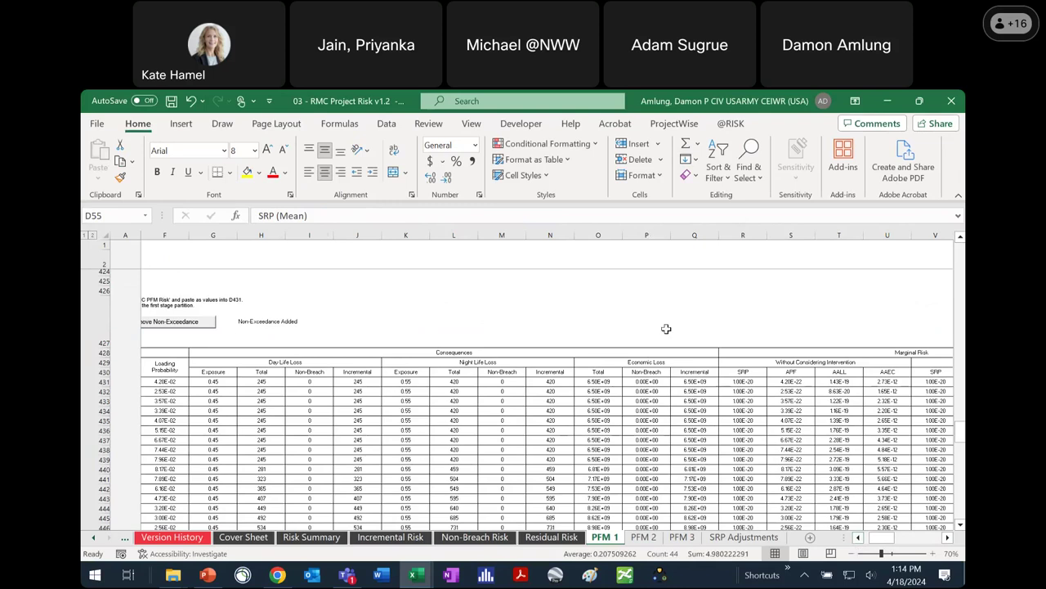
Step: Show the PFM 2 worksheet and open the 02a - RMC PFM 2 workbook from the HW5 Solution folder
left_click(643, 537)
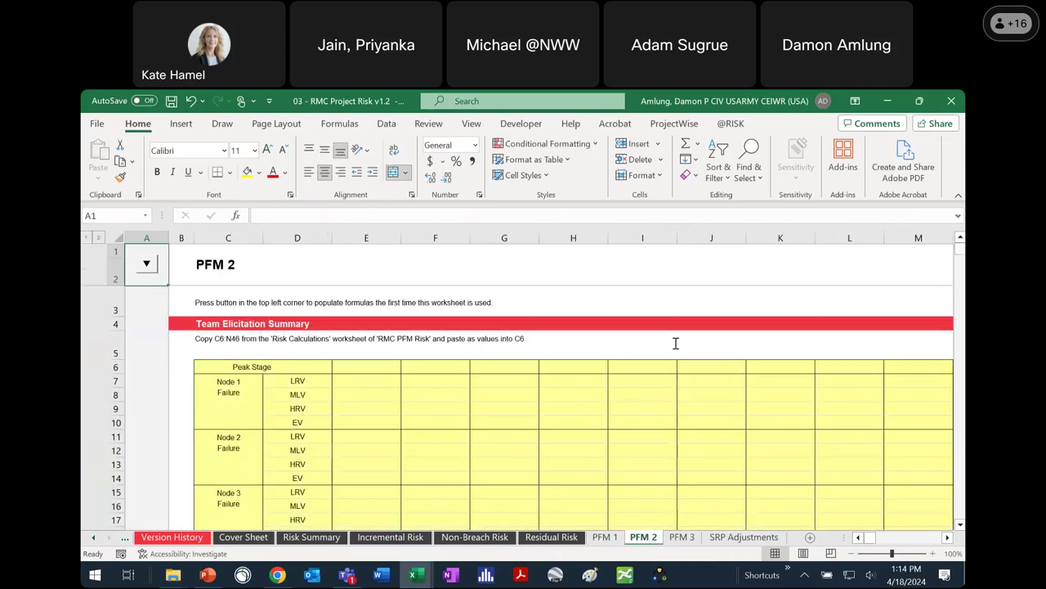
double_click(754, 97)
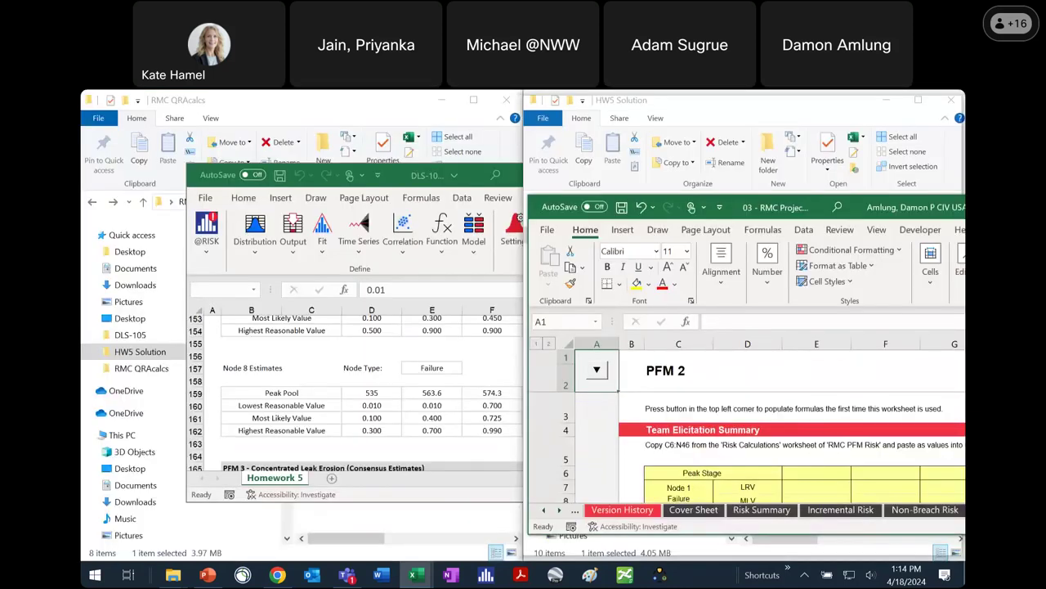
double_click(776, 207)
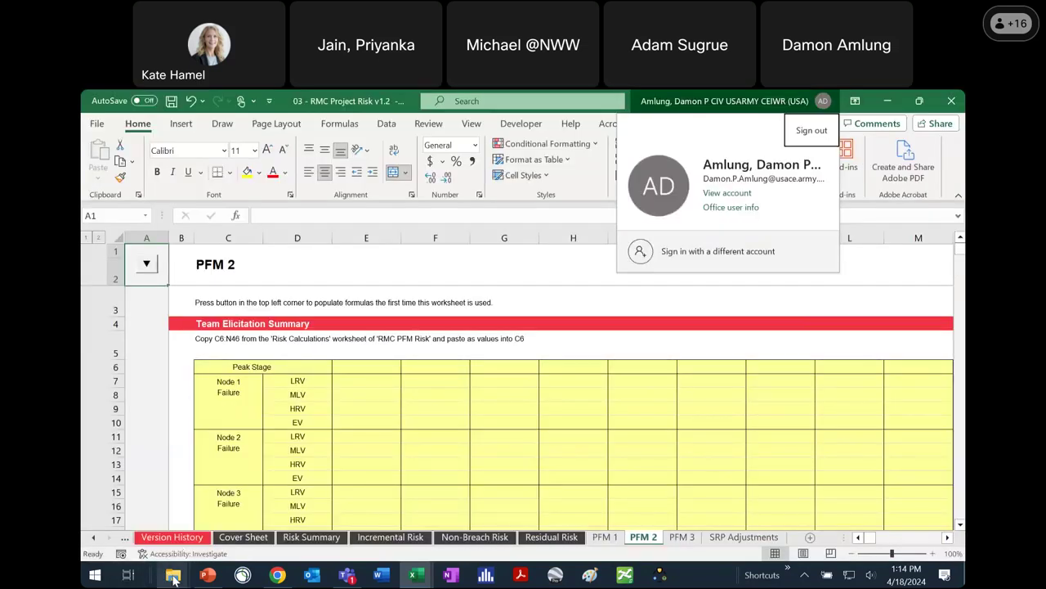
mouse_move(172, 575)
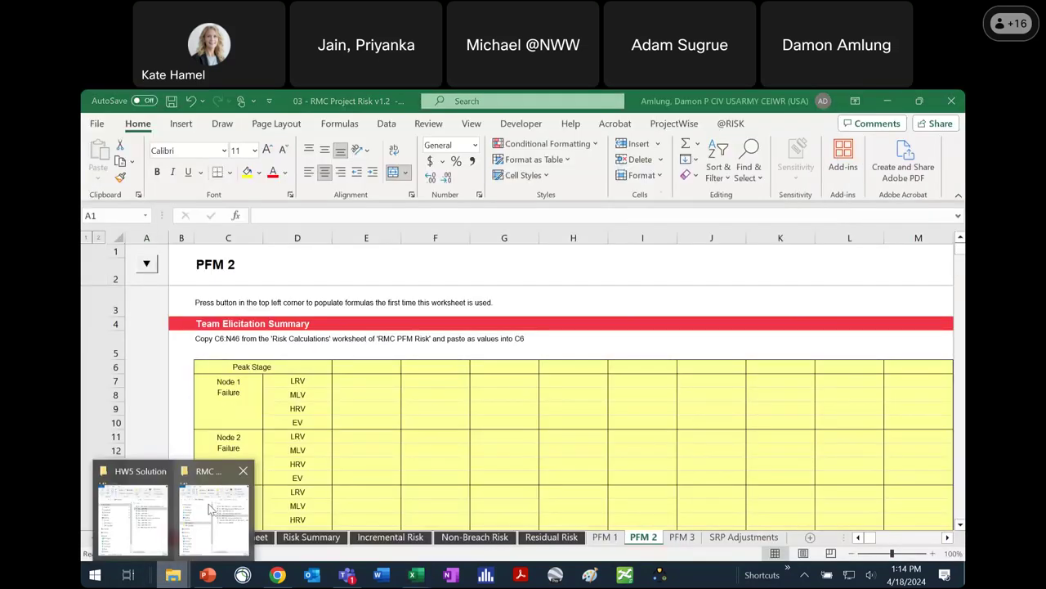
left_click(210, 509)
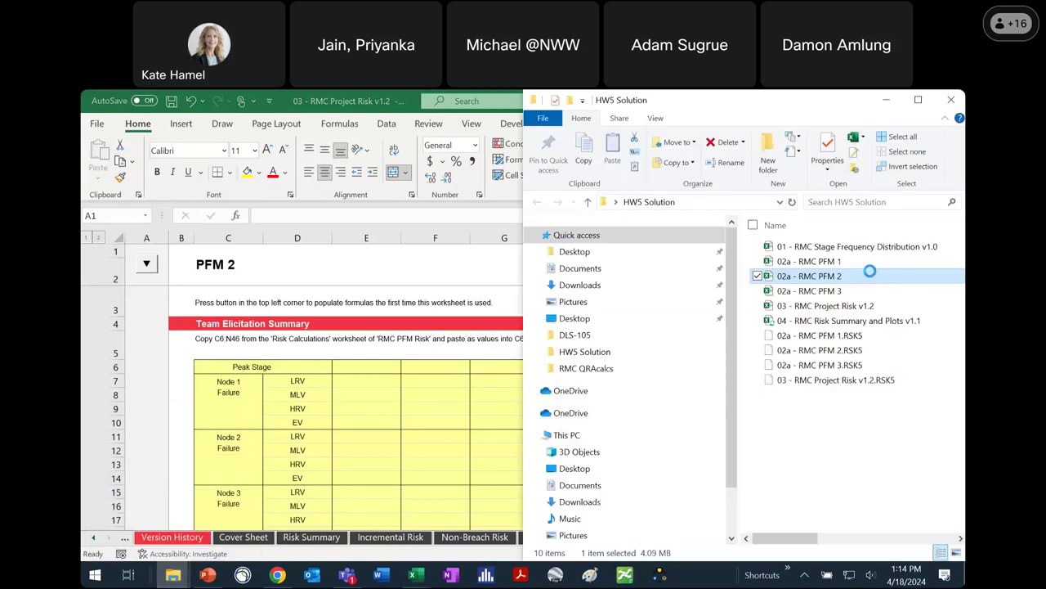
key("alt+Tab")
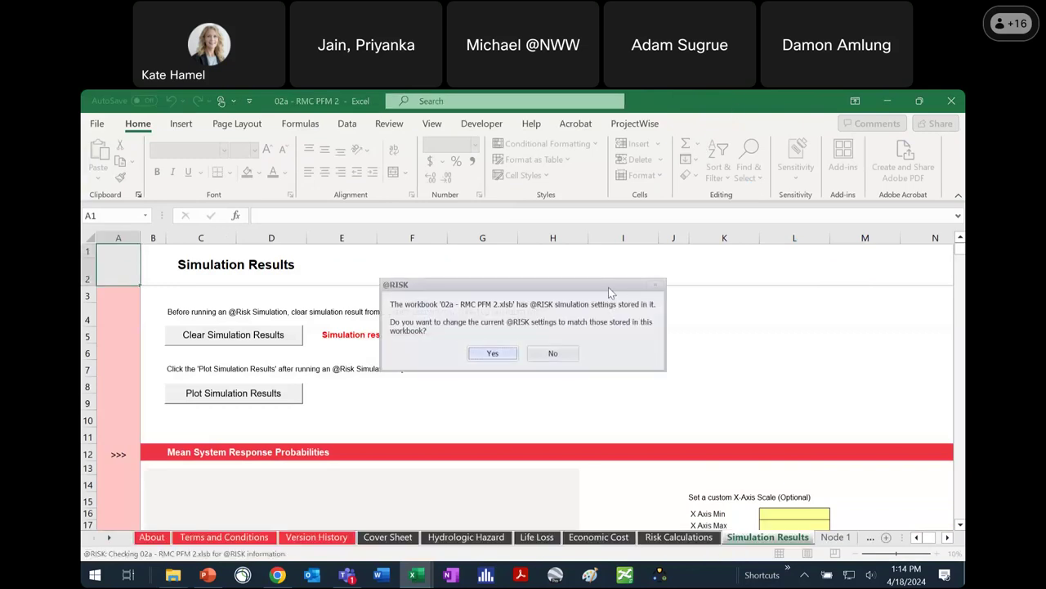
left_click(553, 353)
left_click(551, 350)
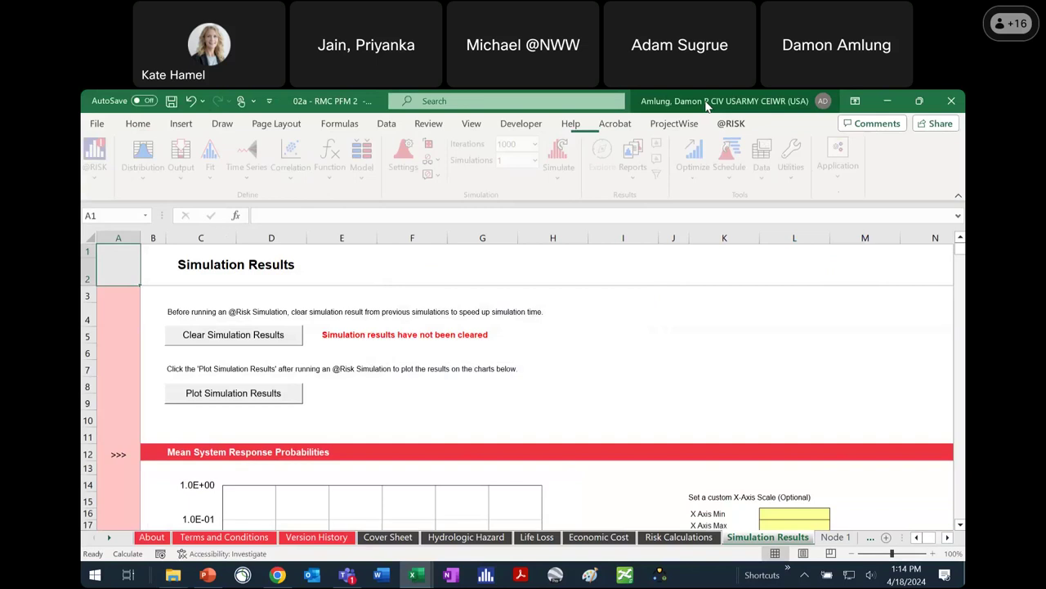
key("super+Left")
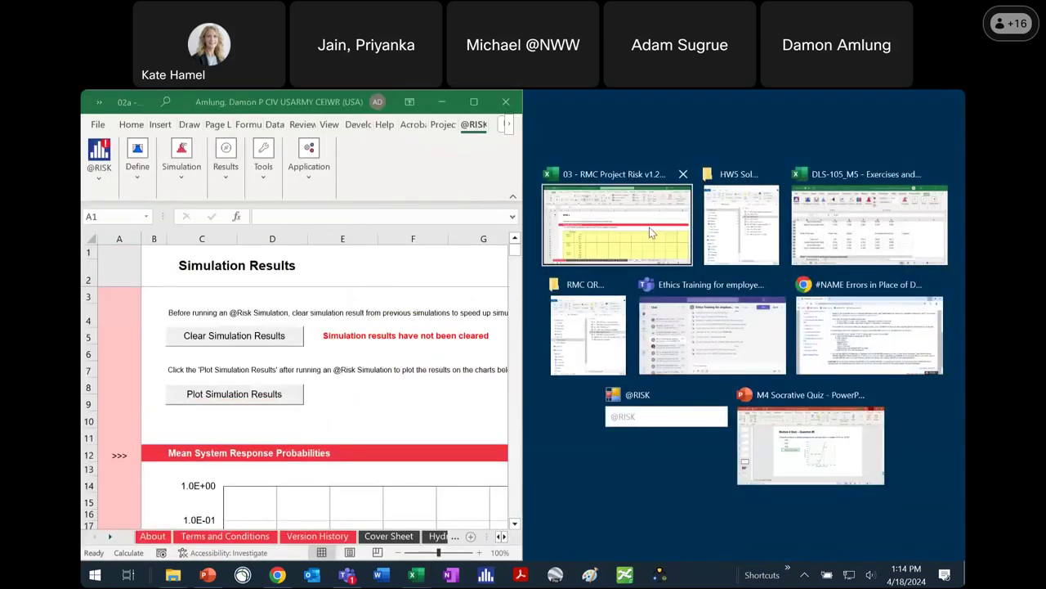
left_click(649, 227)
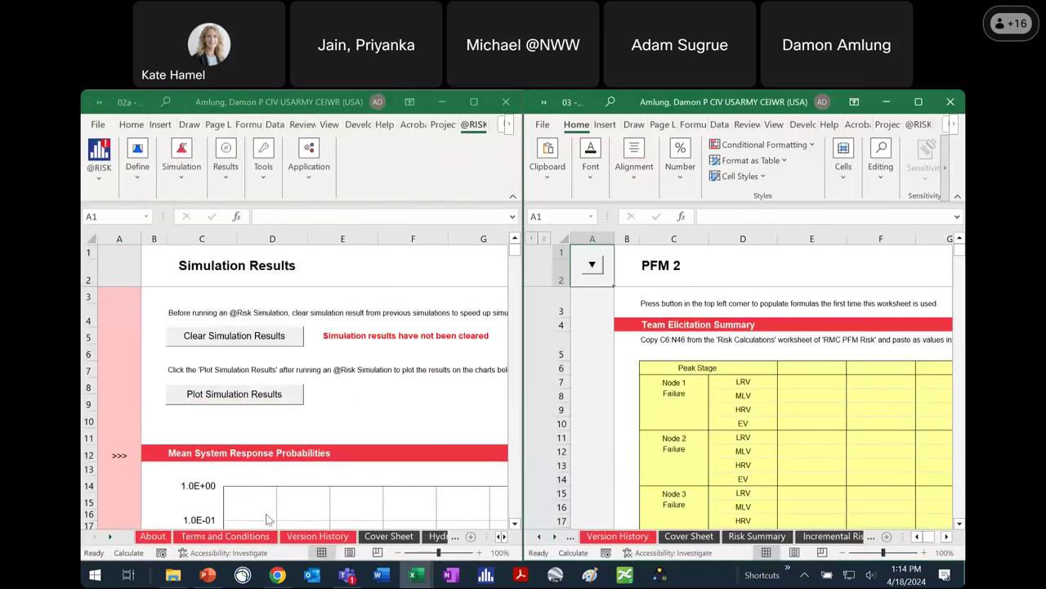
Step: Open the Risk Calculations worksheet of the 02a - RMC PFM 2 workbook and show its Team Elicitation Summary at 70% zoom
left_click(112, 538)
left_click(111, 538)
left_click(111, 538)
left_click(111, 538)
left_click(299, 536)
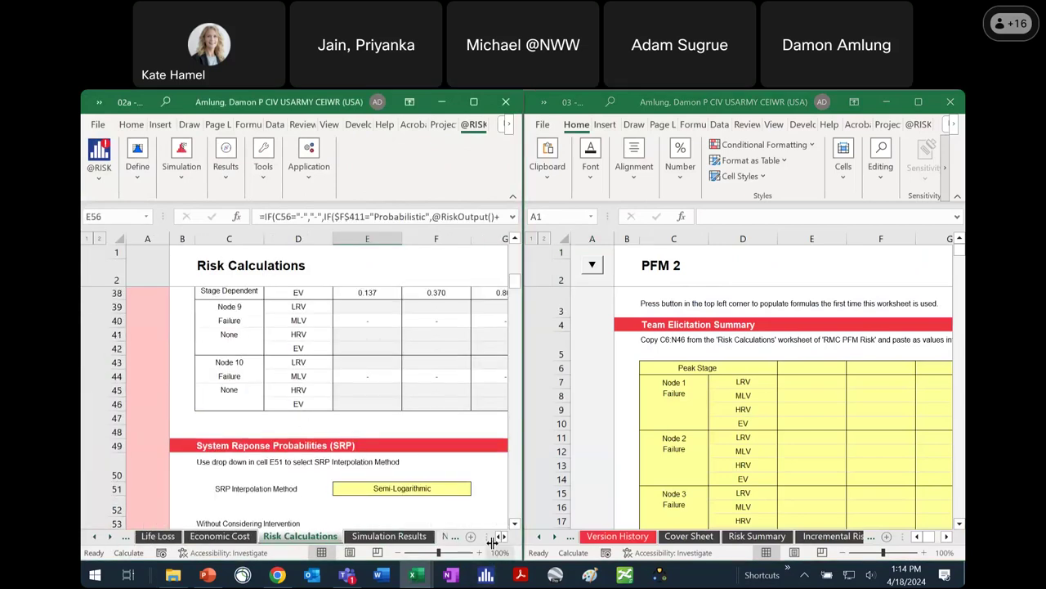
left_click(398, 553)
left_click(398, 553)
left_click(398, 553)
left_click(398, 553)
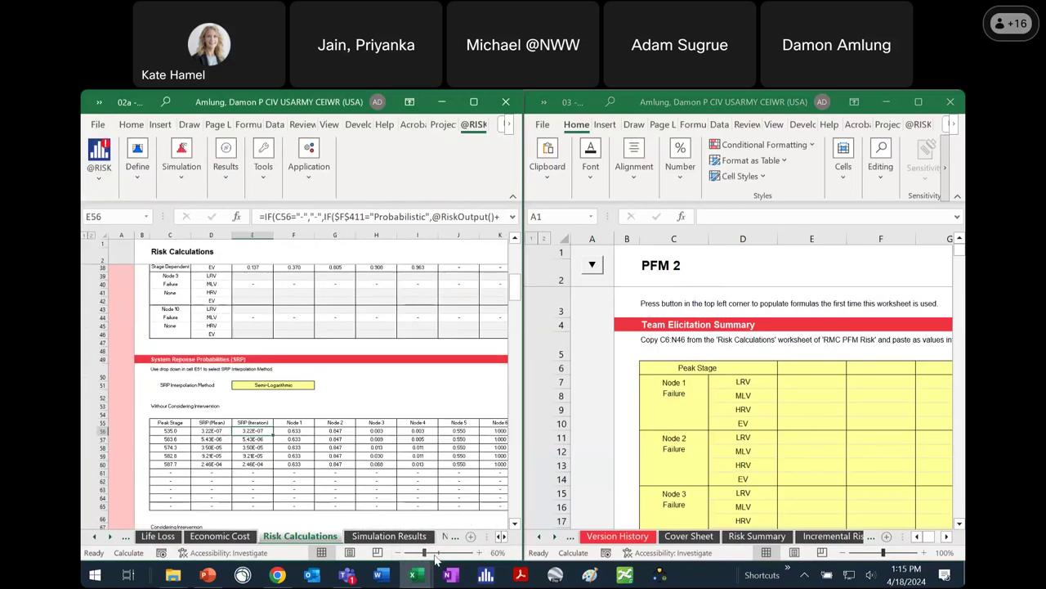
left_click(479, 553)
scroll(372, 368, "up", 10)
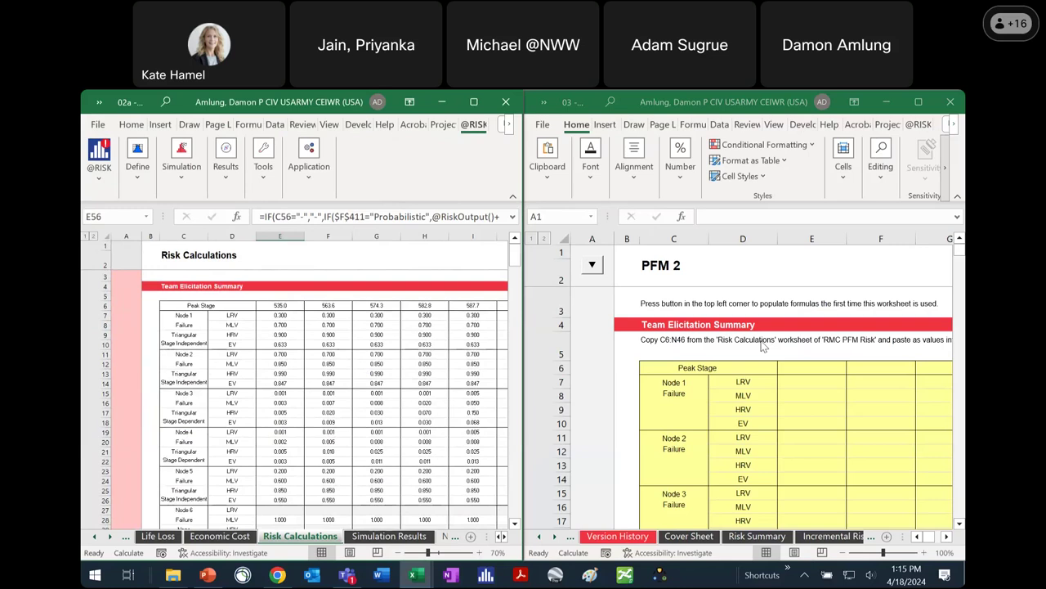
Step: Populate the formulas on the project workbook's PFM 2 worksheet, and paste C6:N46 from Risk Calculations as values at C6
left_click(592, 264)
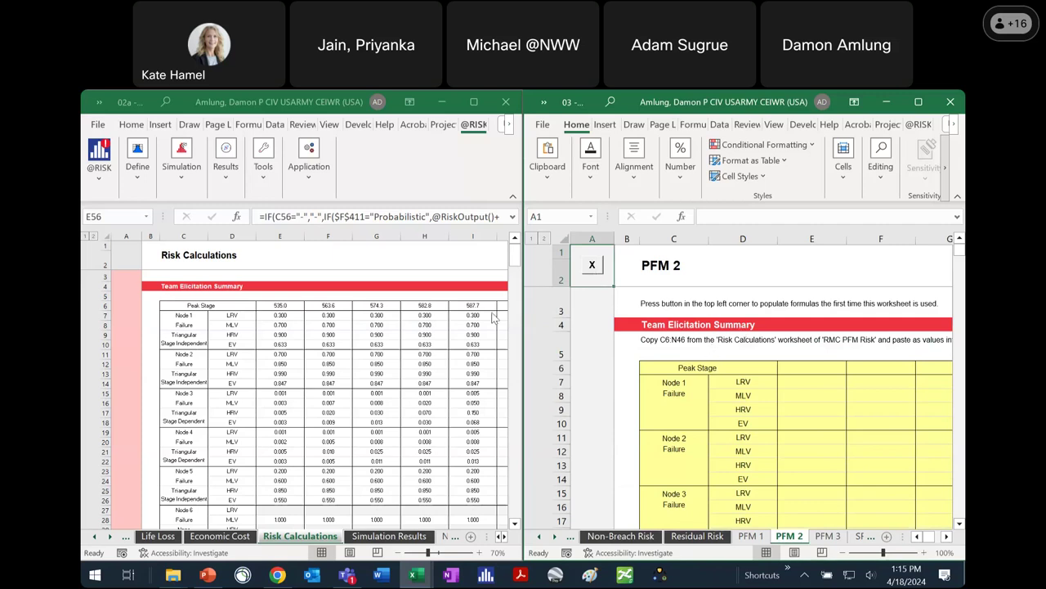
left_click(245, 314)
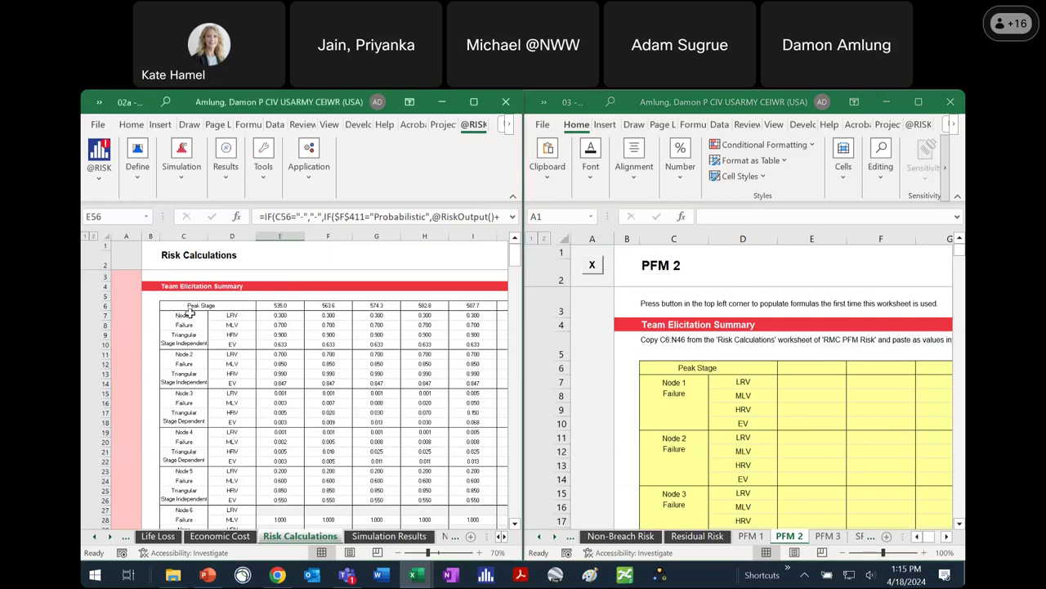
left_click_drag(177, 305, 425, 513)
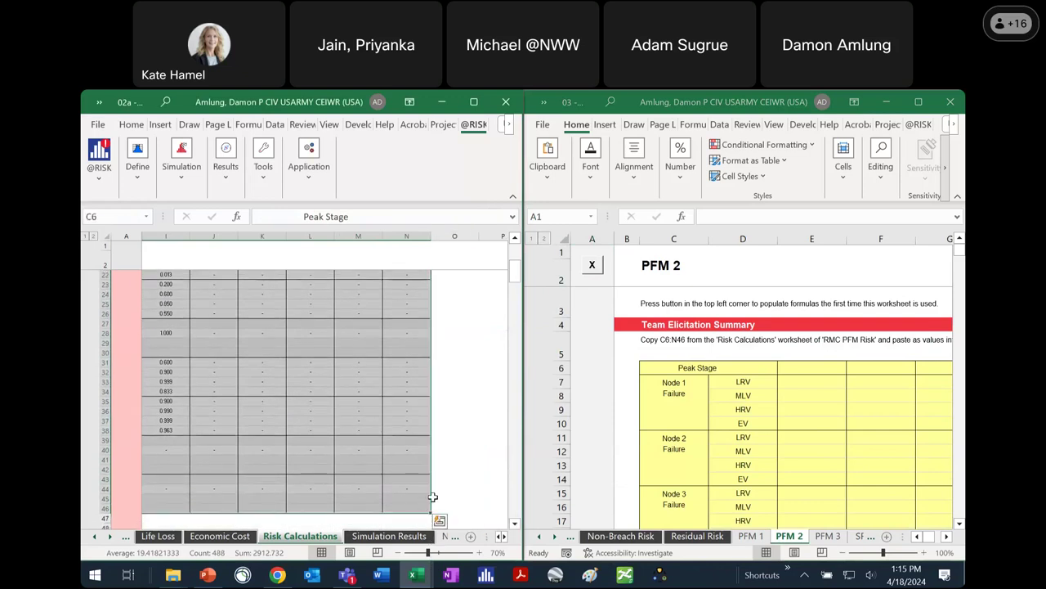
key("ctrl+c")
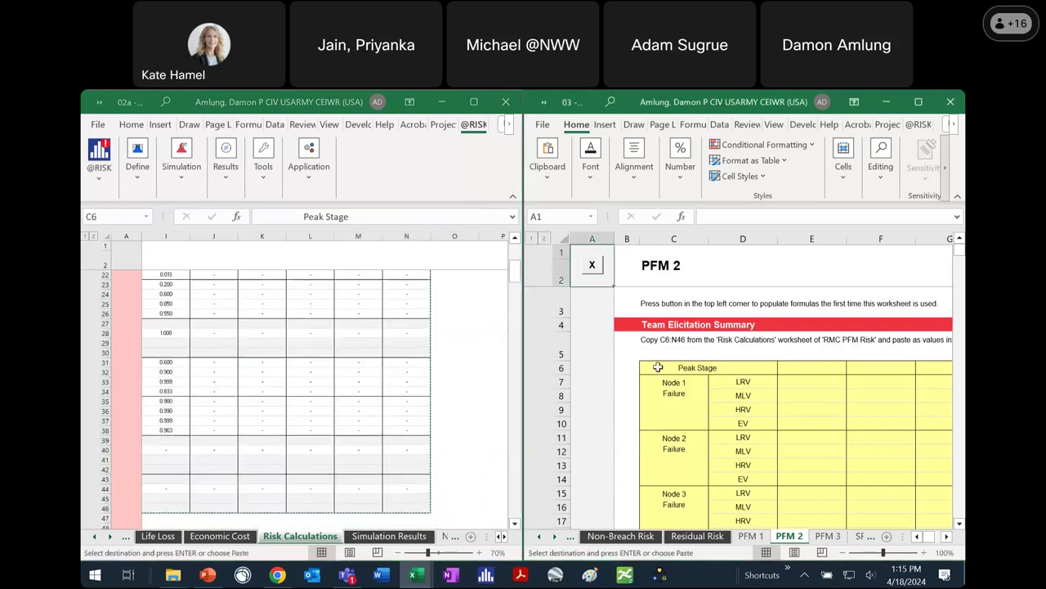
left_click(674, 368)
left_click(547, 159)
left_click(543, 244)
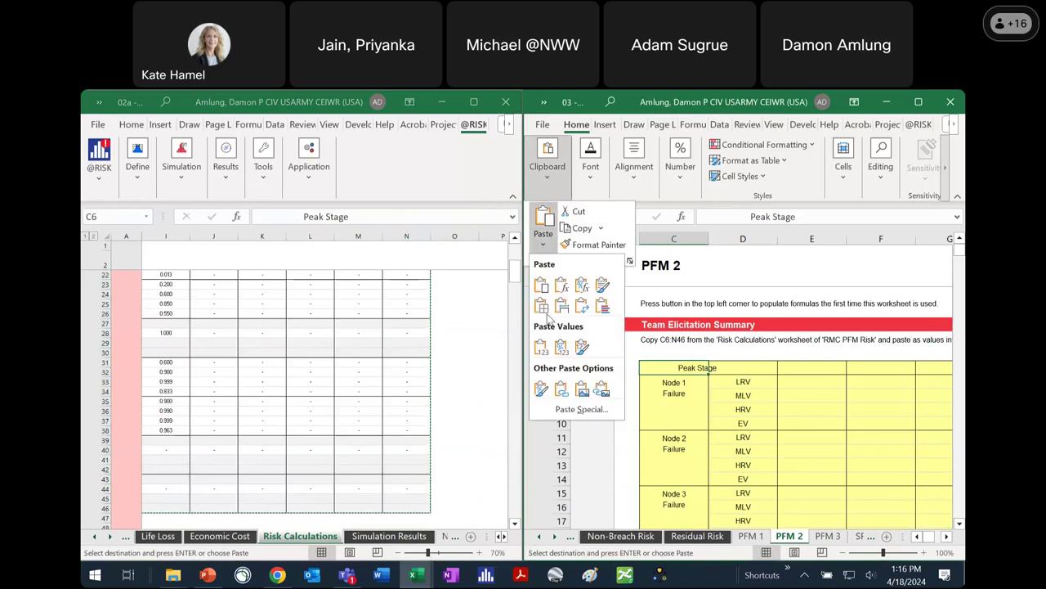
left_click(541, 350)
scroll(736, 388, "down", 12)
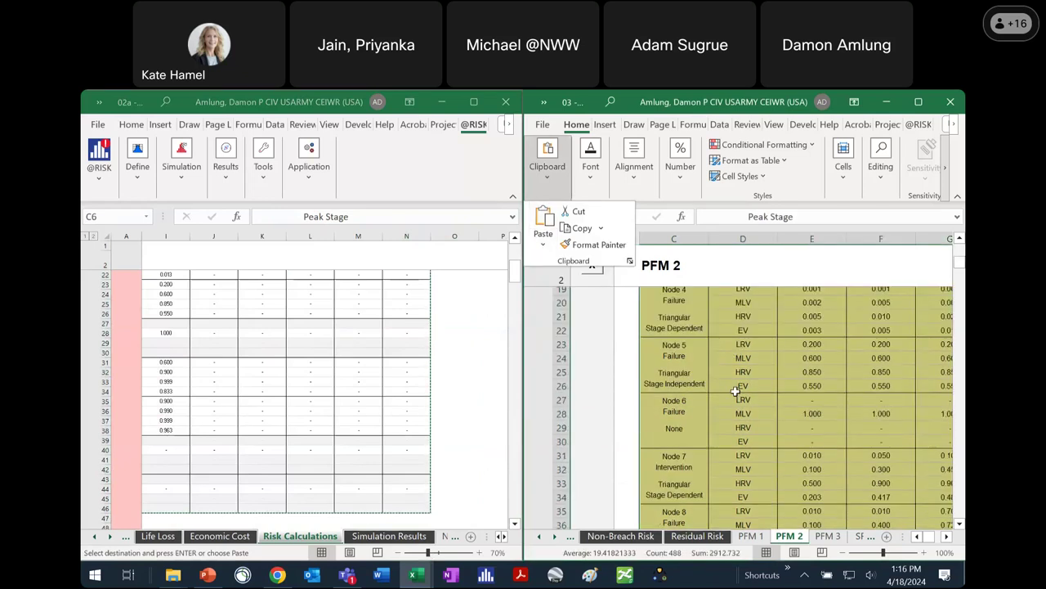
scroll(735, 392, "down", 5)
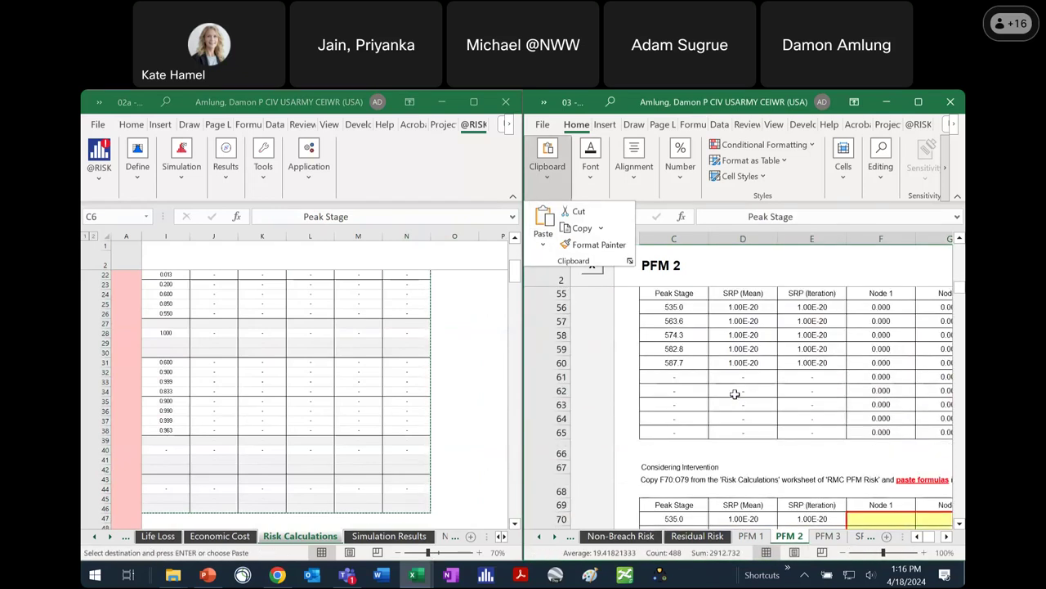
scroll(738, 457, "up", 1)
Step: On the PFM 1 worksheet, set the SRP Interpolation Method in cell E51 to Linear
left_click(749, 536)
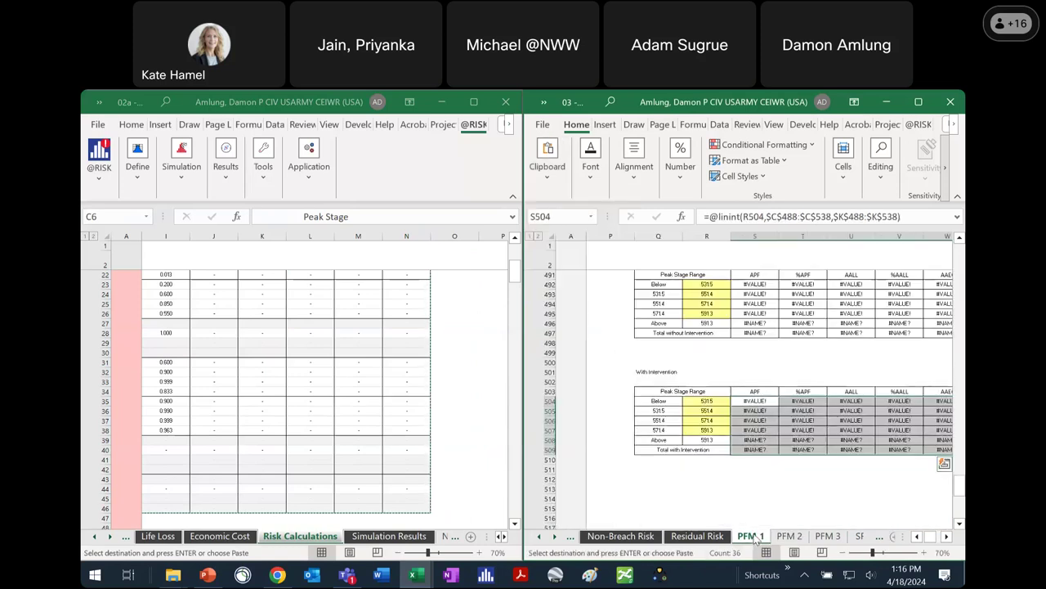
scroll(899, 490, "up", 9)
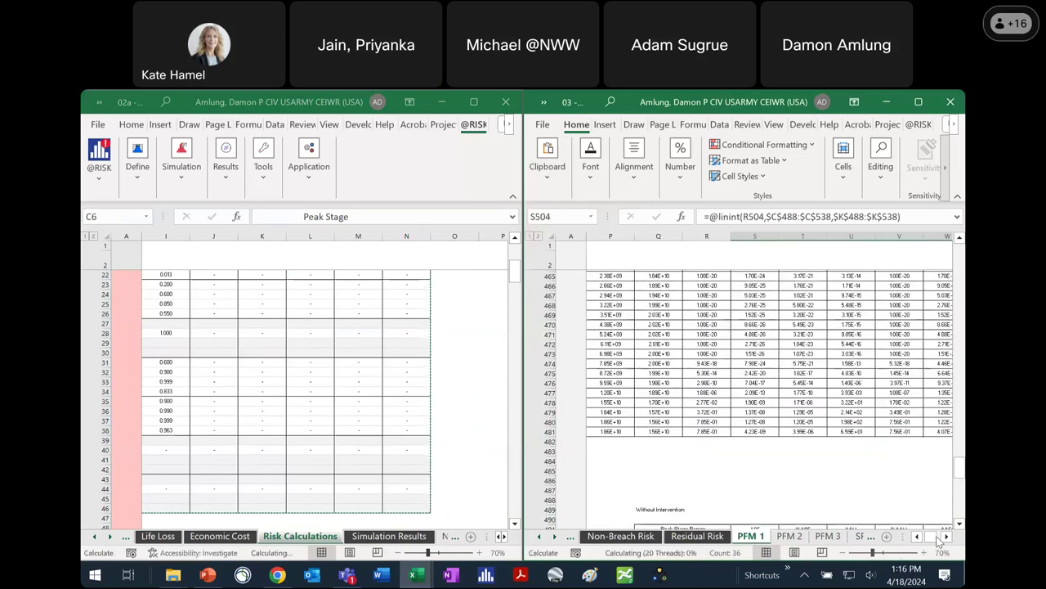
scroll(856, 444, "up", 5)
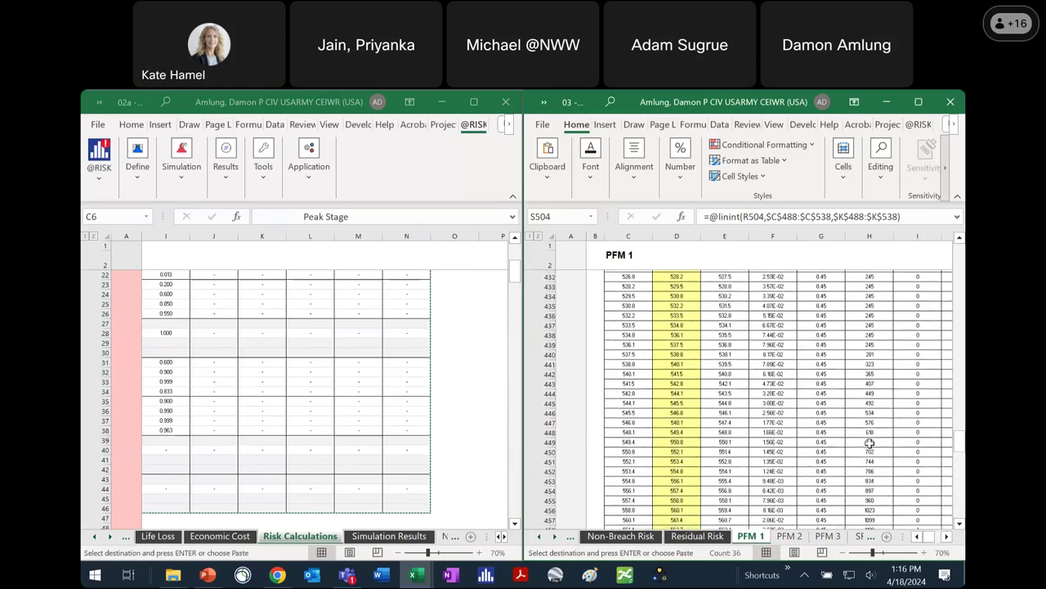
scroll(791, 417, "up", 8)
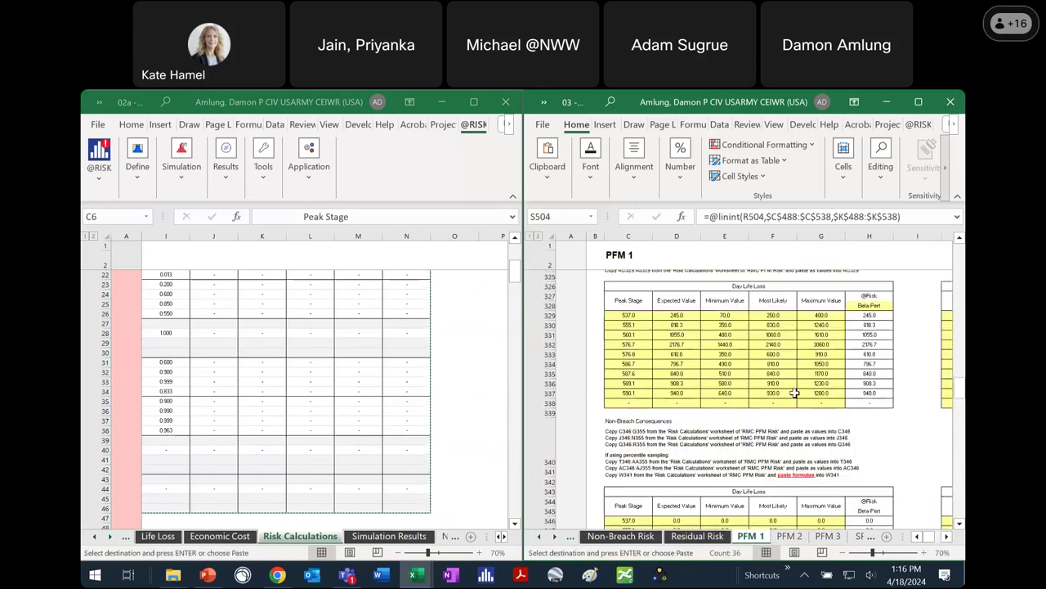
scroll(795, 395, "up", 20)
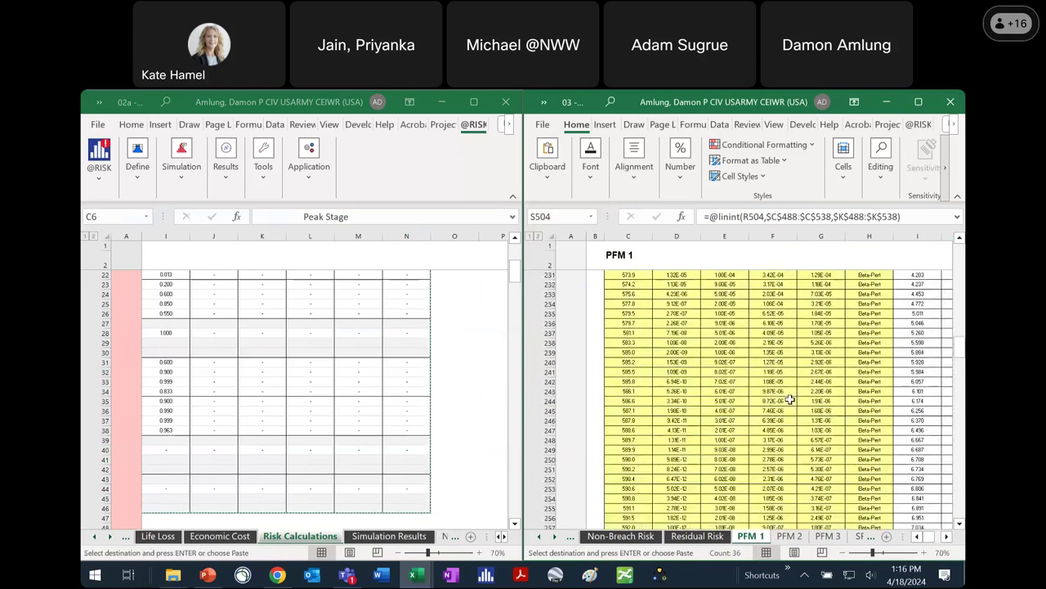
scroll(790, 398, "up", 20)
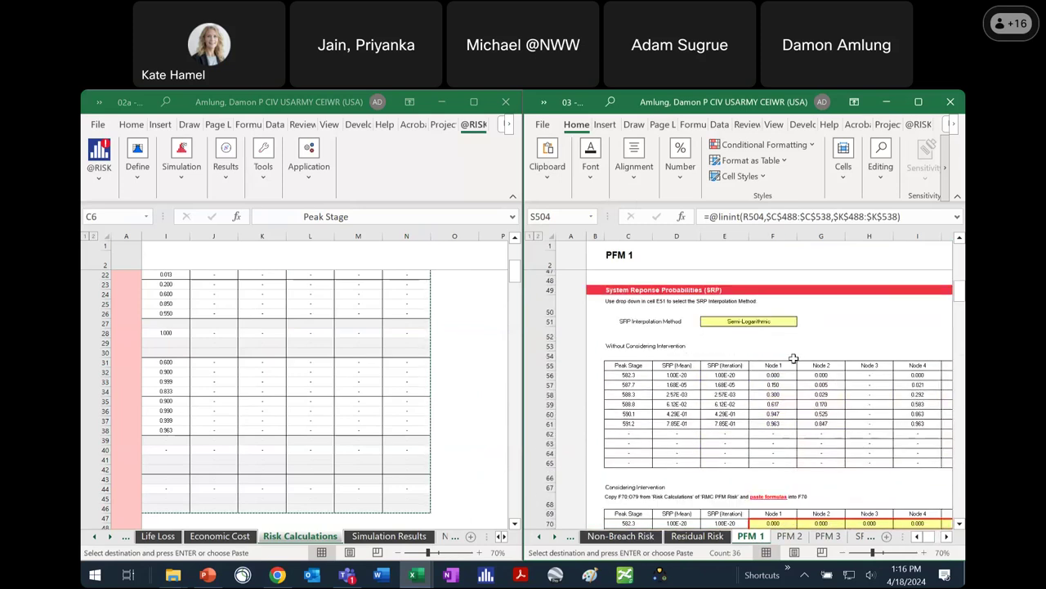
left_click(778, 320)
left_click(802, 322)
left_click(781, 337)
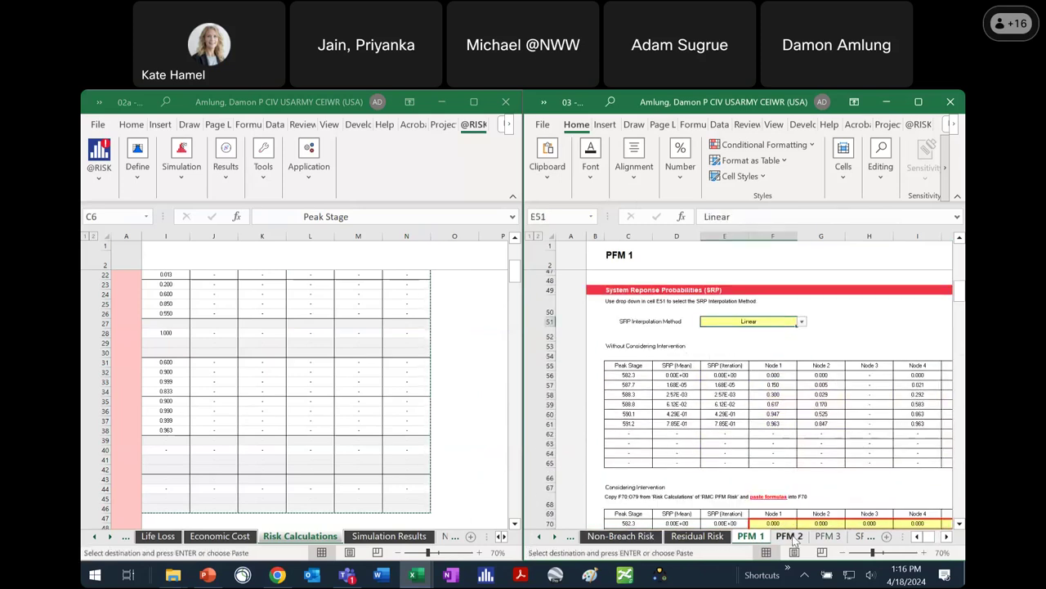
Step: Copy F70:O79 from Risk Calculations and paste it as formulas at F70 in the PFM 2 worksheet's Considering Intervention table
left_click(788, 536)
scroll(841, 405, "down", 1)
scroll(841, 405, "down", 3)
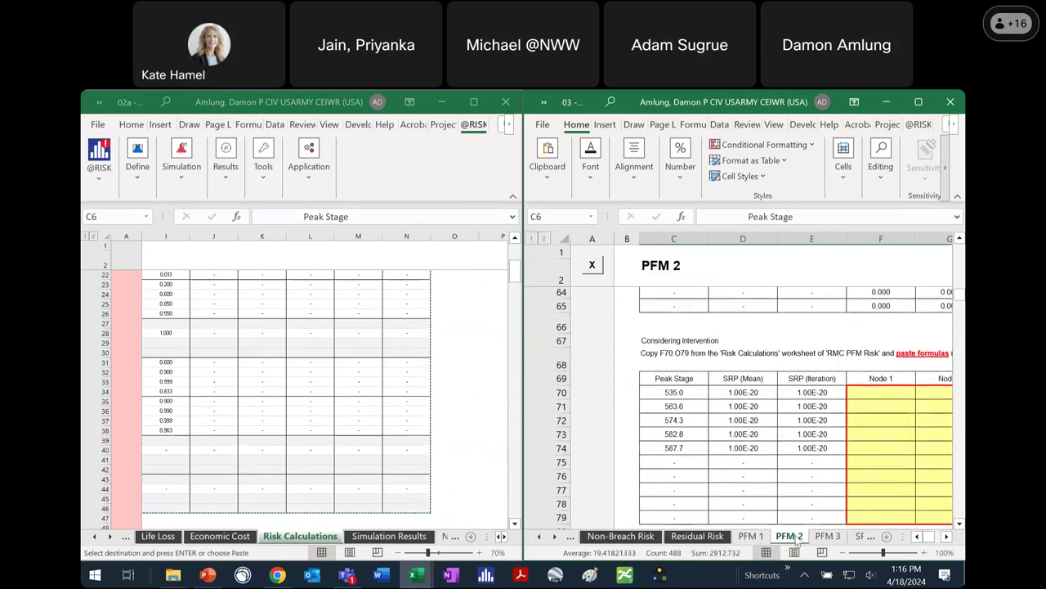
left_click(843, 552)
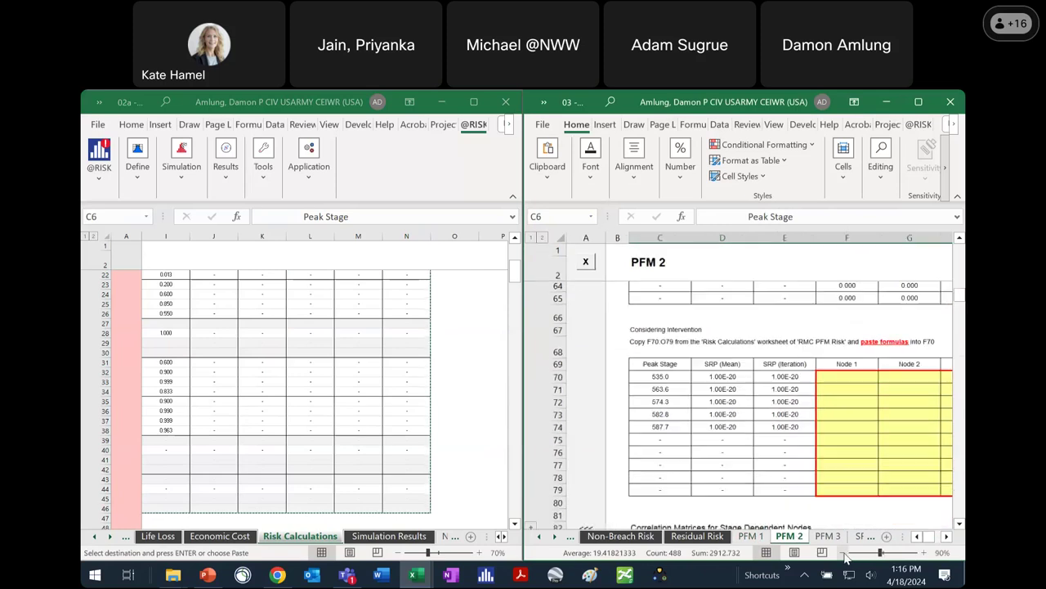
left_click(845, 554)
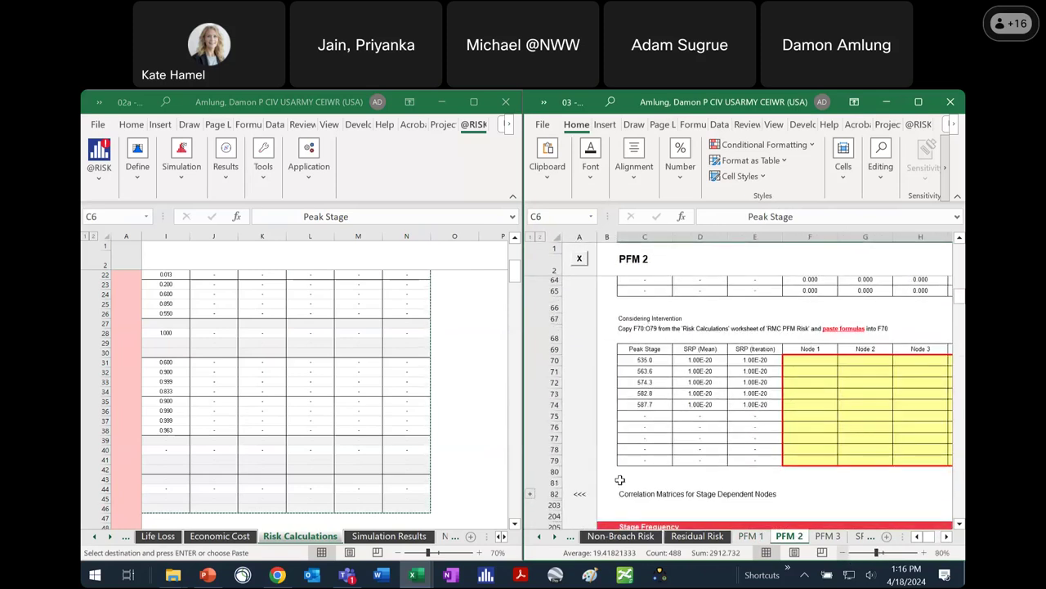
left_click(496, 537)
scroll(352, 409, "down", 10)
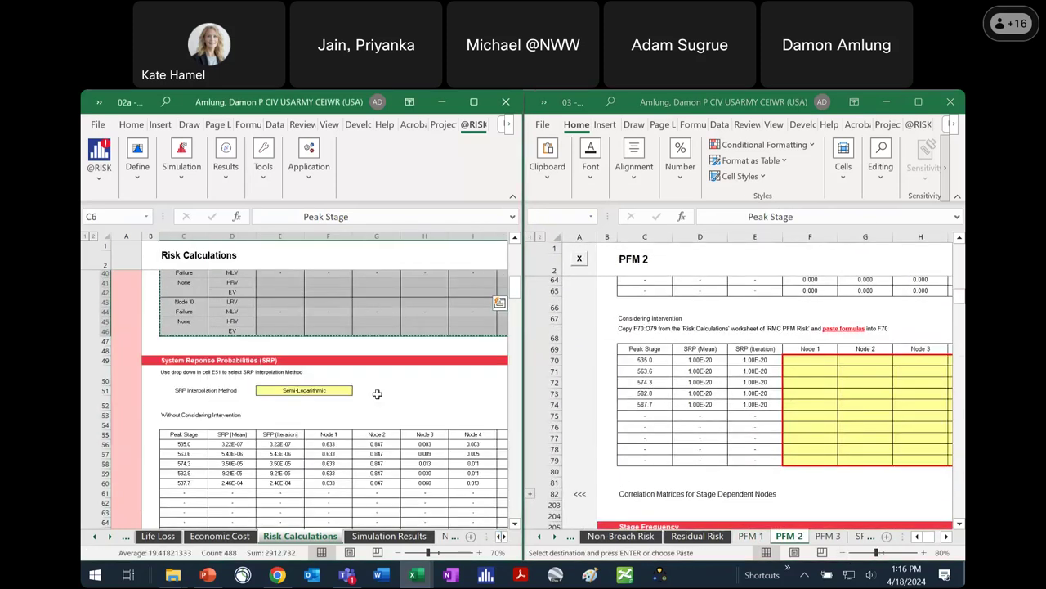
left_click_drag(335, 459, 423, 508)
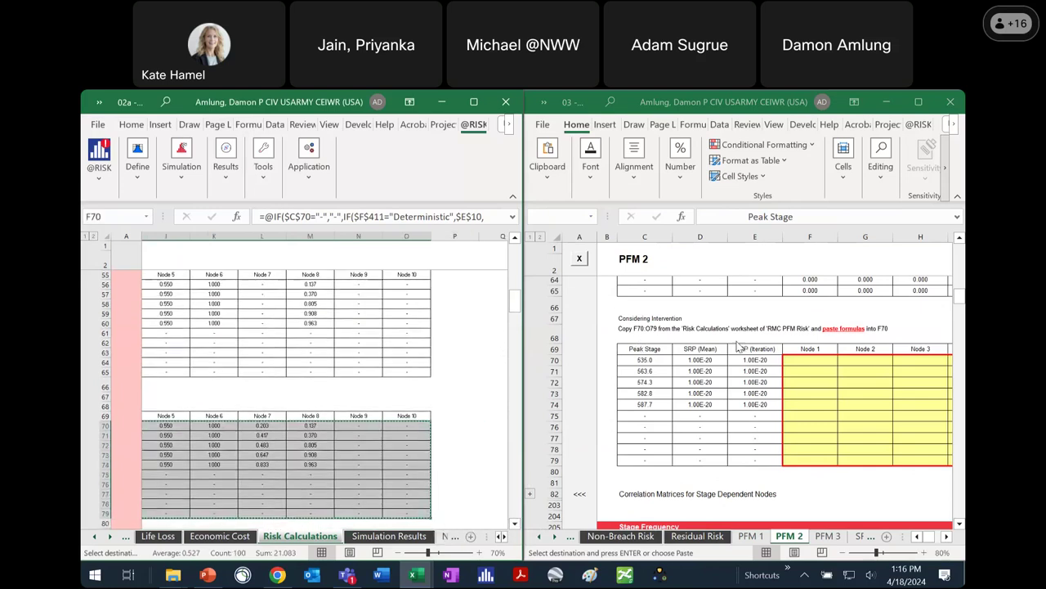
left_click(808, 359)
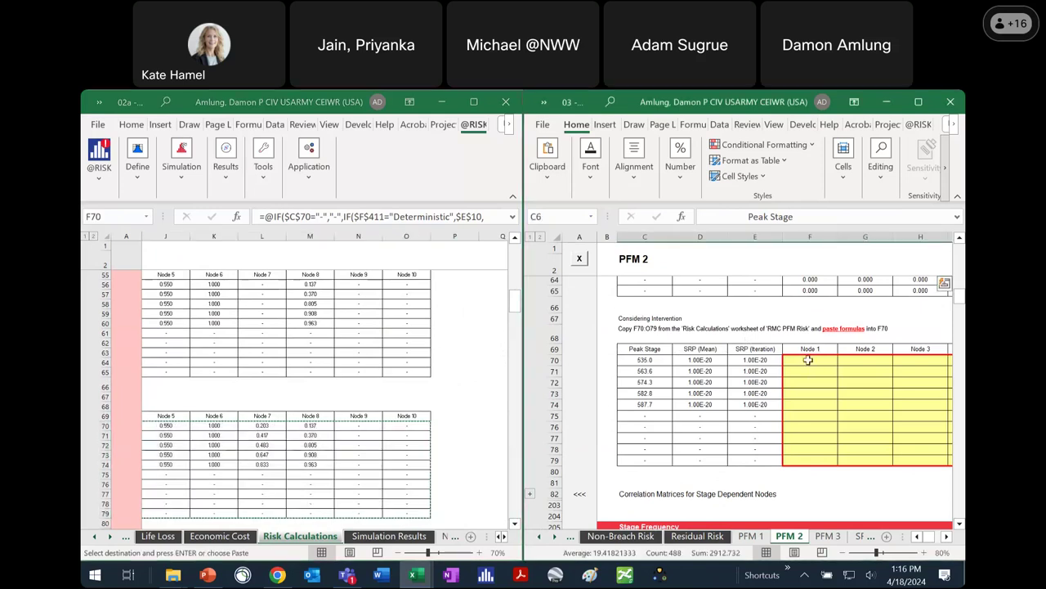
left_click(547, 157)
left_click(544, 245)
left_click(561, 286)
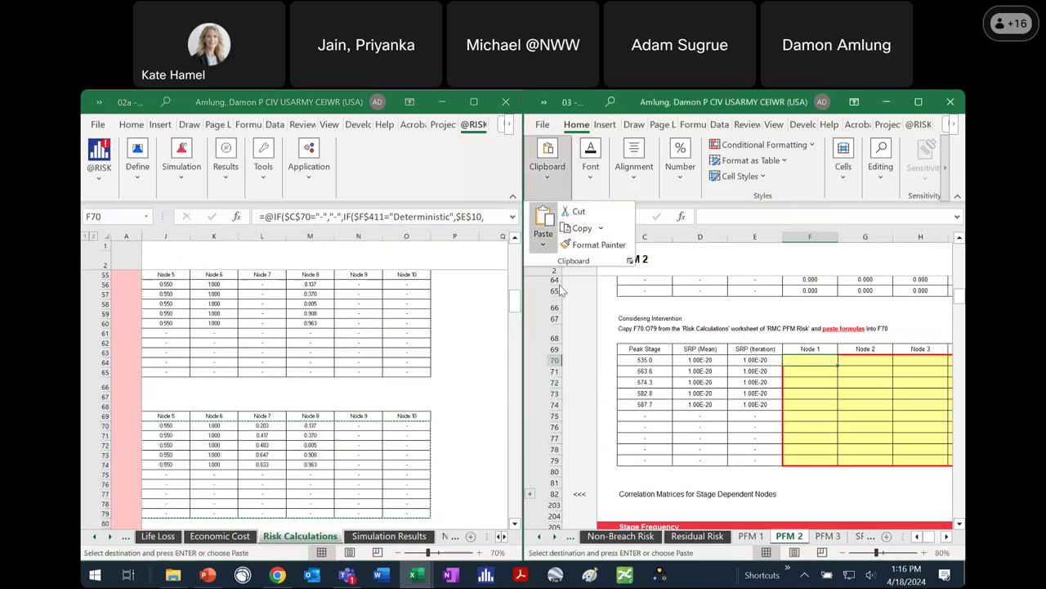
left_click(825, 380)
scroll(827, 390, "up", 5)
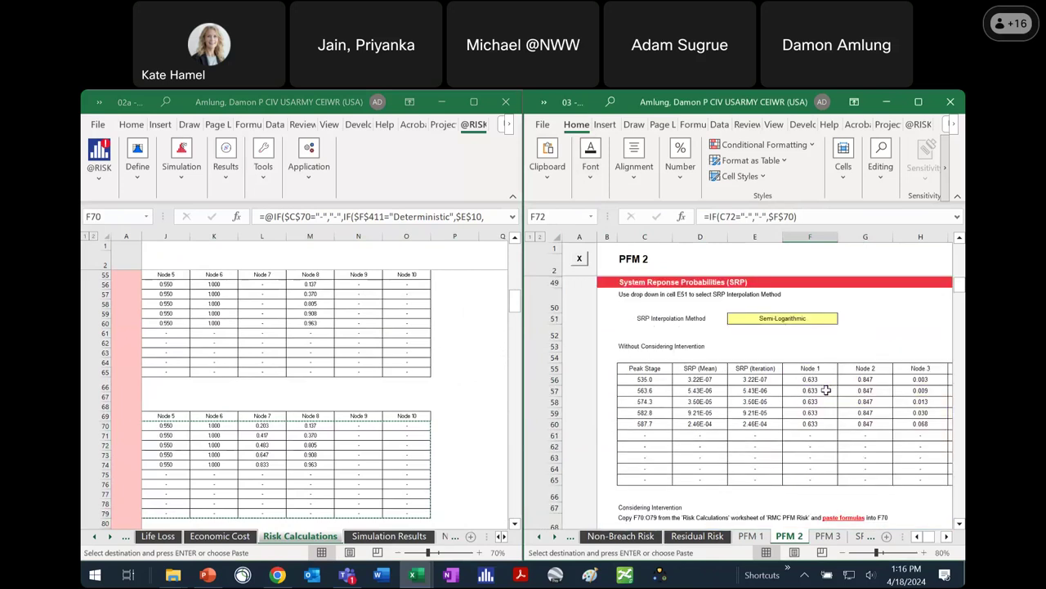
Step: Review the Stage Frequency table and the Total Failure Consequences instructions and tables on the PFM 2 worksheet
scroll(827, 390, "down", 10)
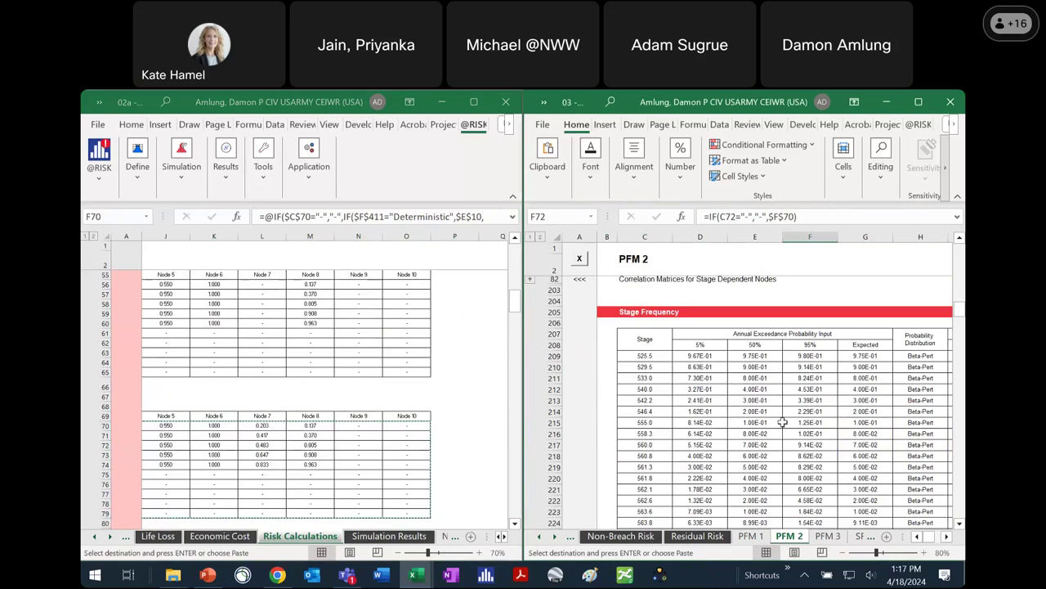
scroll(756, 411, "down", 6)
scroll(758, 411, "down", 10)
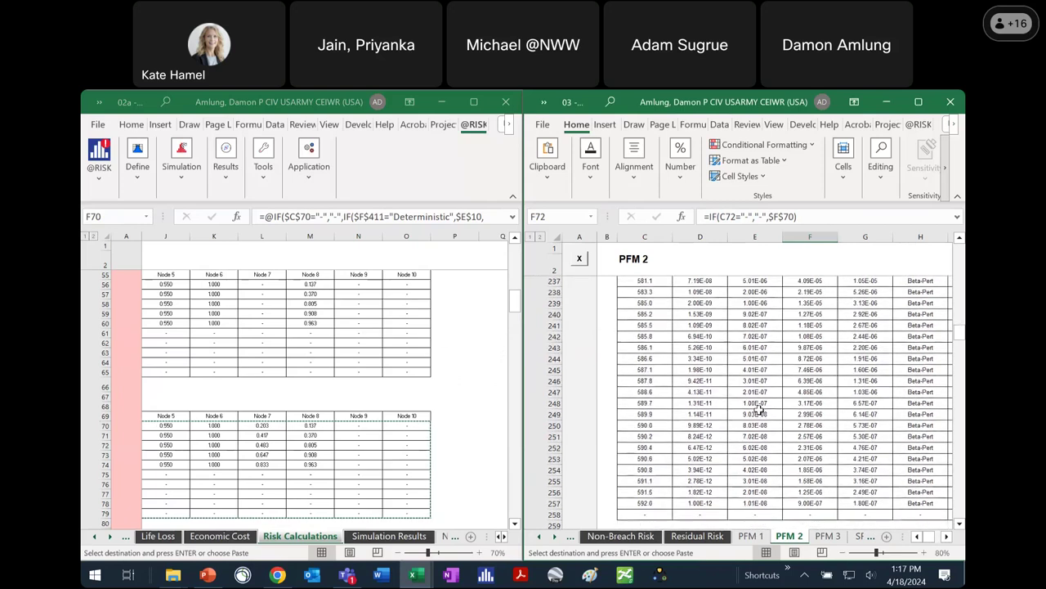
scroll(758, 357, "down", 2)
scroll(759, 357, "down", 2)
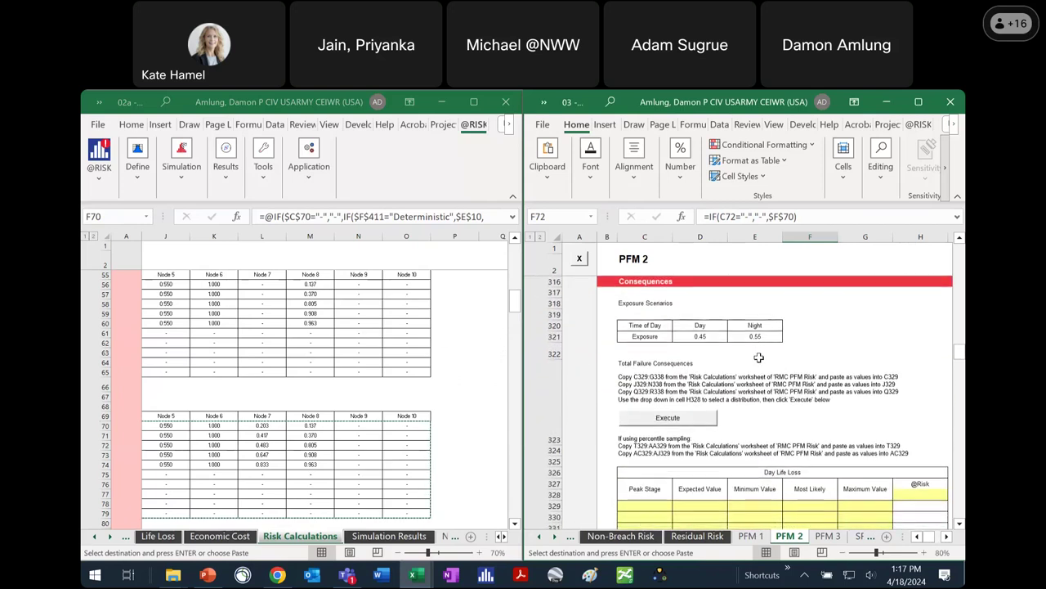
scroll(759, 357, "down", 1)
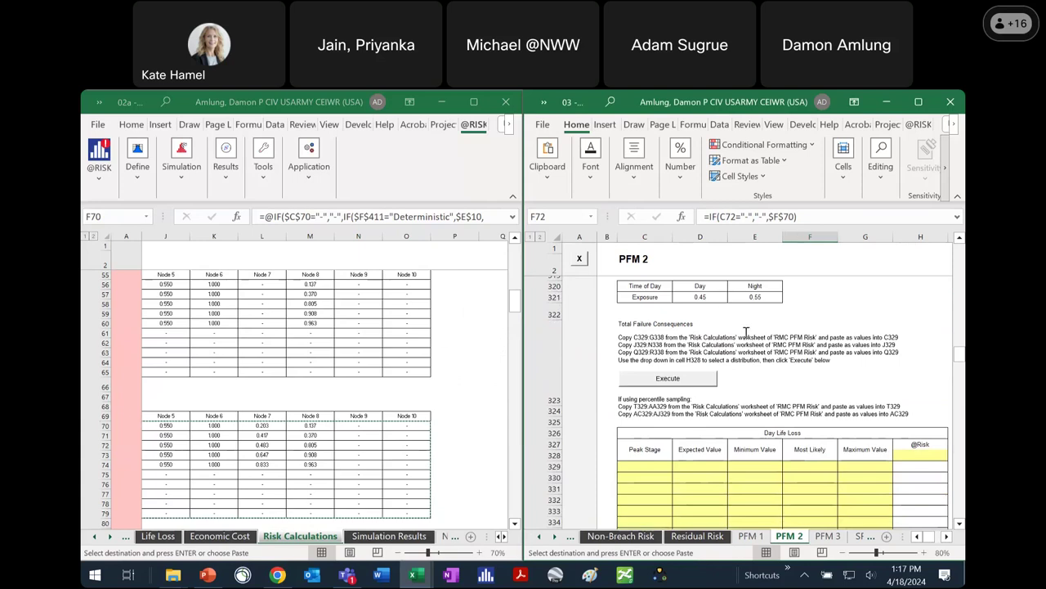
scroll(749, 318, "down", 5)
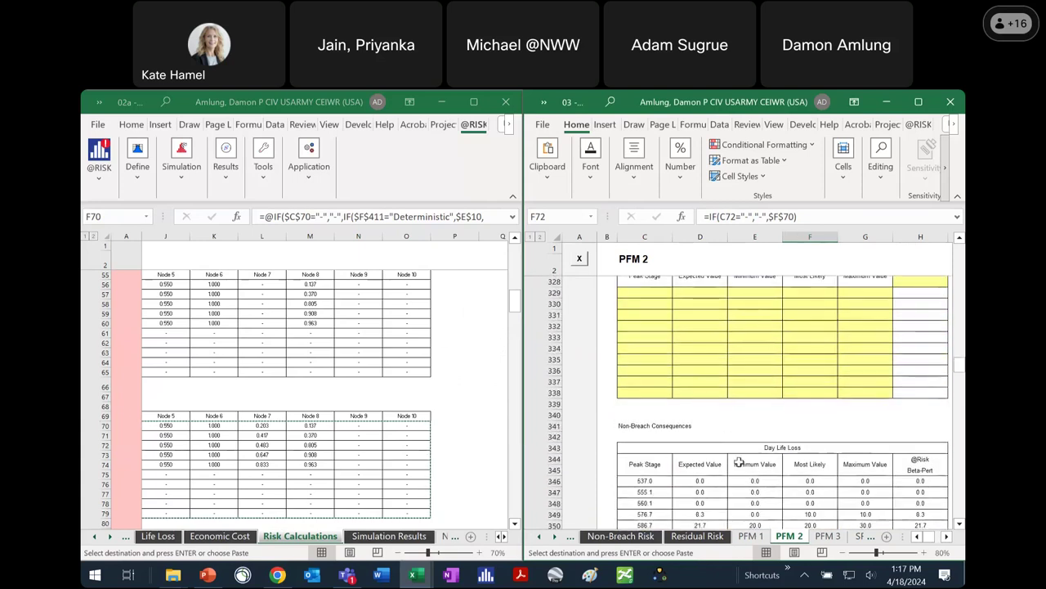
scroll(828, 474, "up", 4)
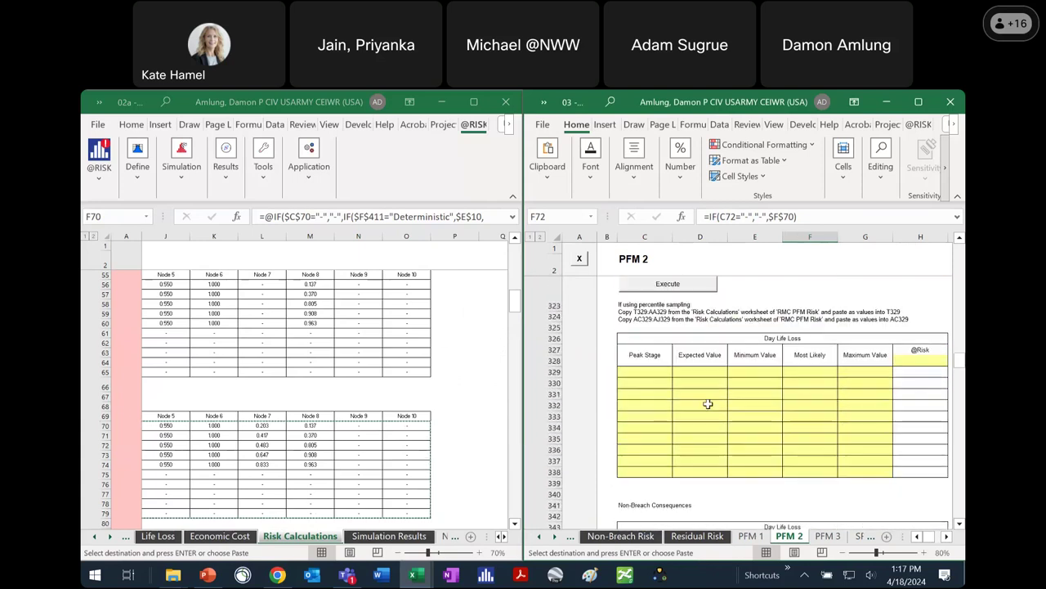
scroll(713, 403, "up", 1)
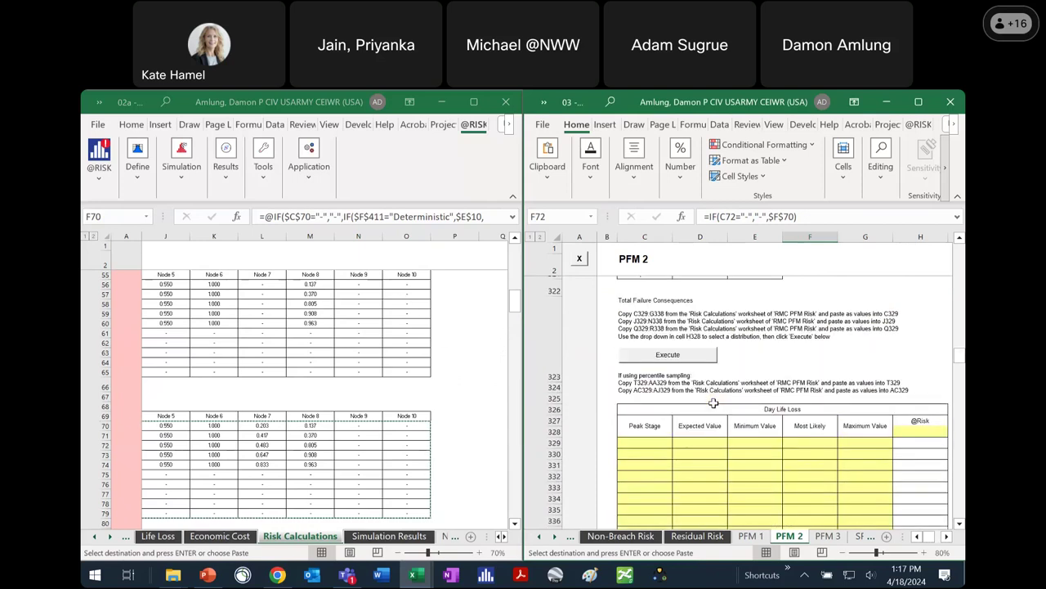
scroll(713, 403, "down", 1)
left_click(942, 381)
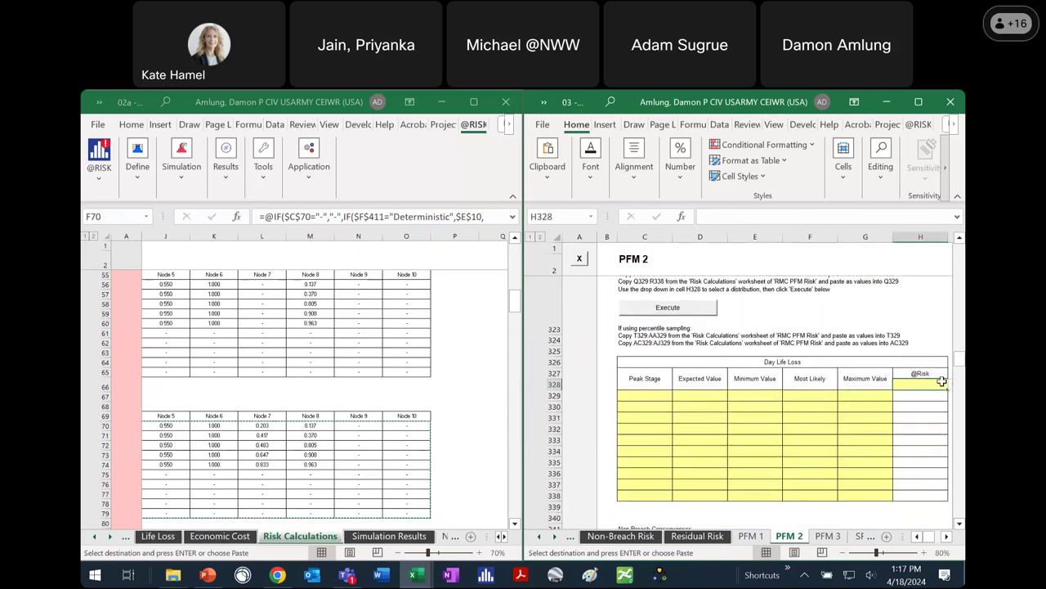
left_click(950, 391)
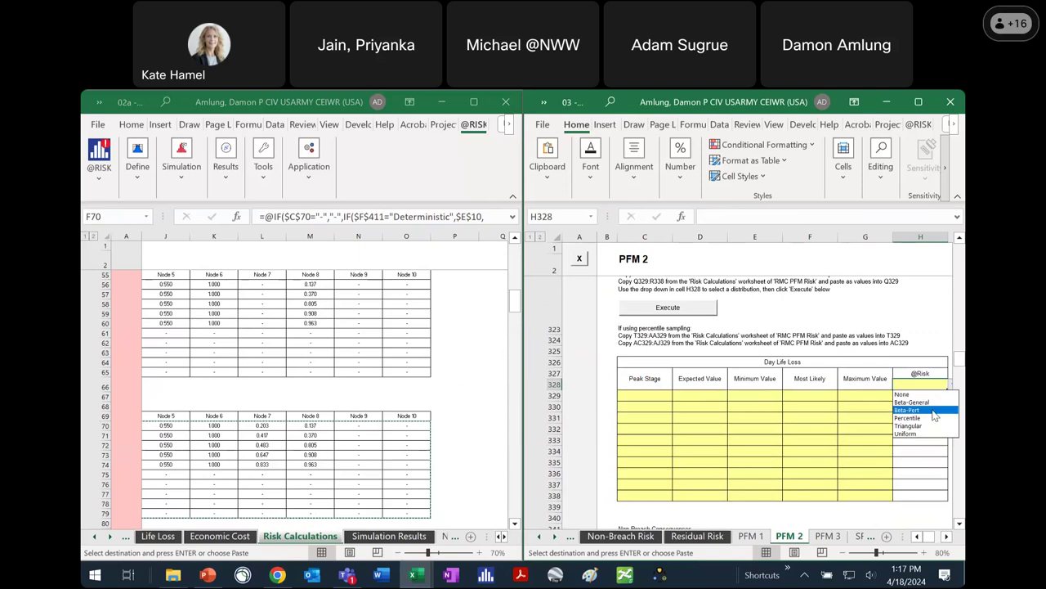
left_click(935, 415)
left_click(687, 307)
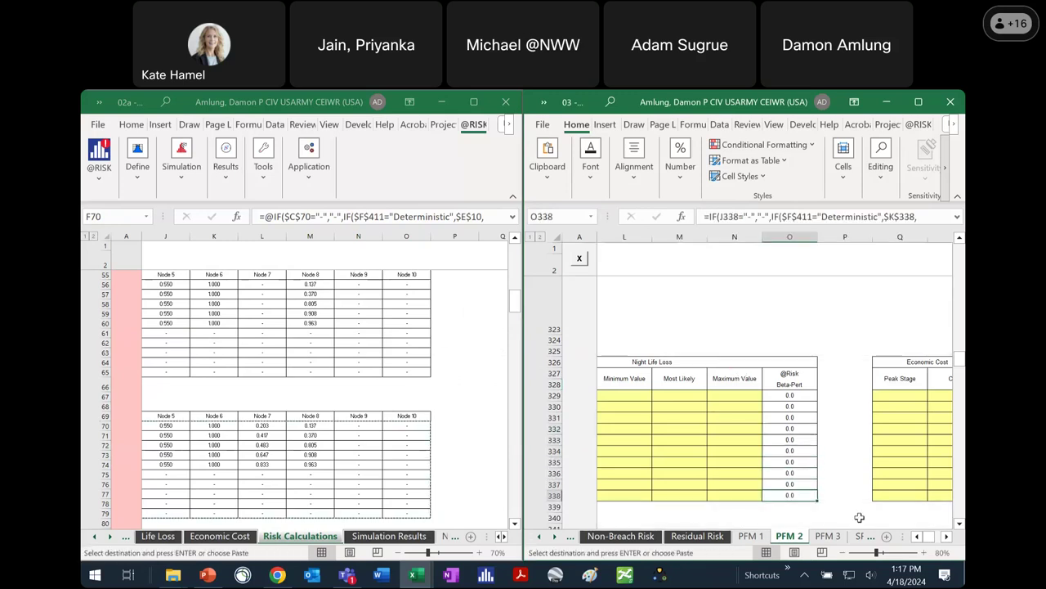
left_click(917, 536)
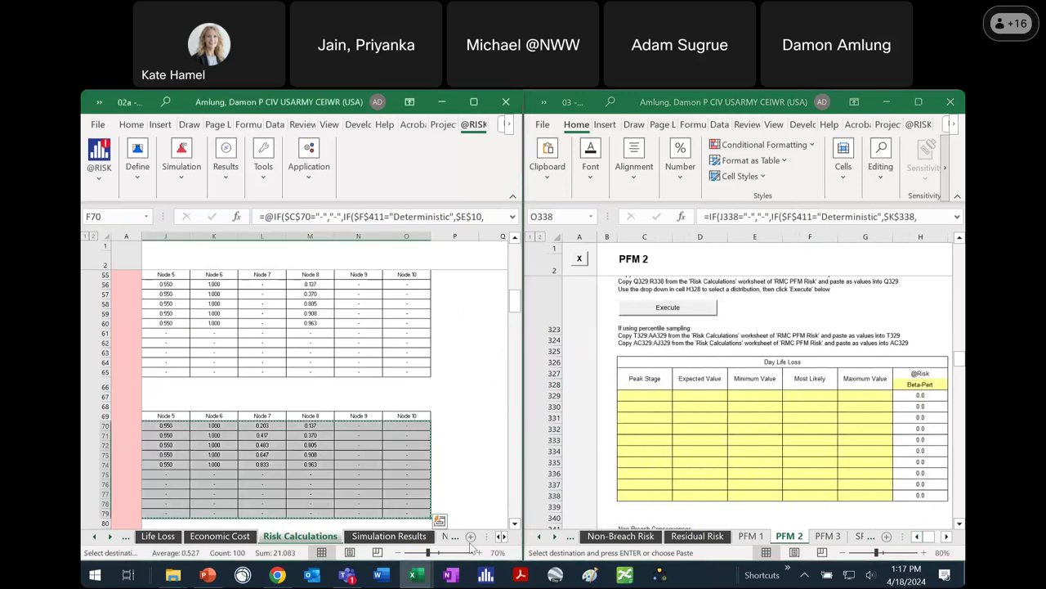
Step: Copy the Day Life Loss range C329:G338 from Risk Calculations and paste it as values at C329 on the PFM 2 worksheet
left_click(497, 536)
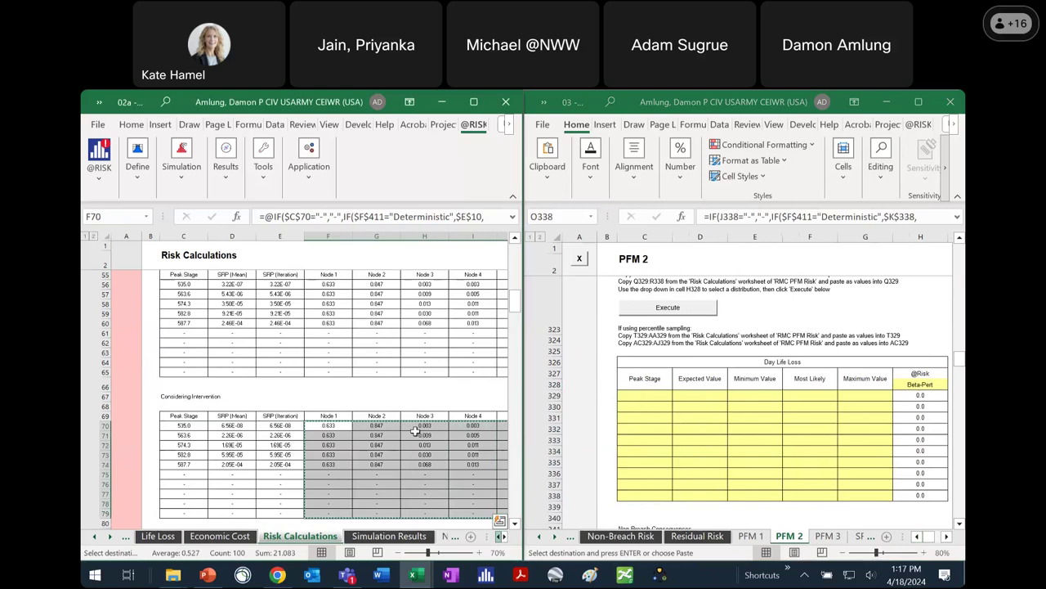
scroll(415, 431, "down", 20)
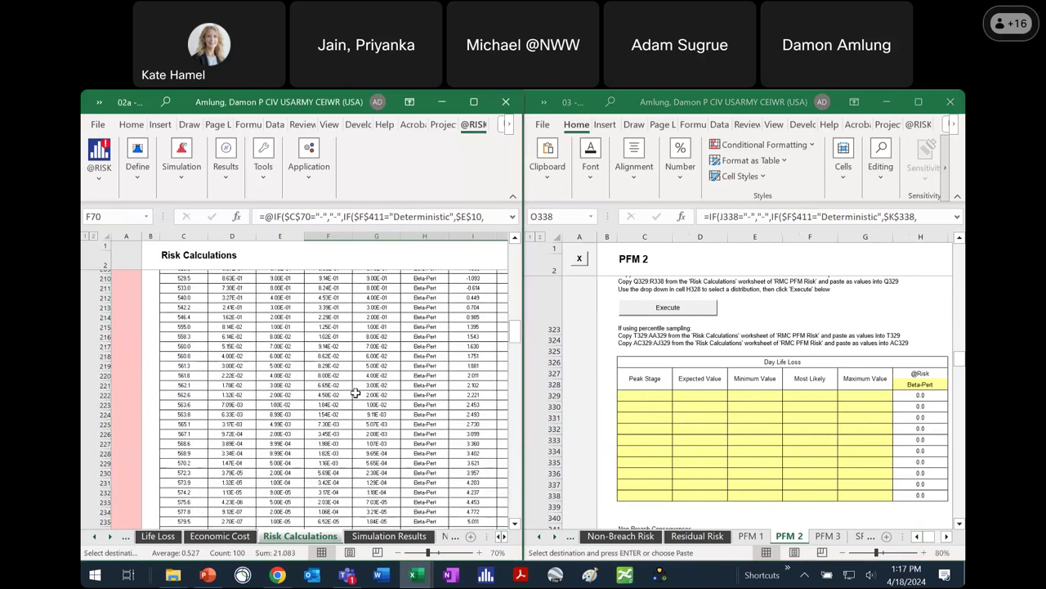
scroll(353, 395, "down", 20)
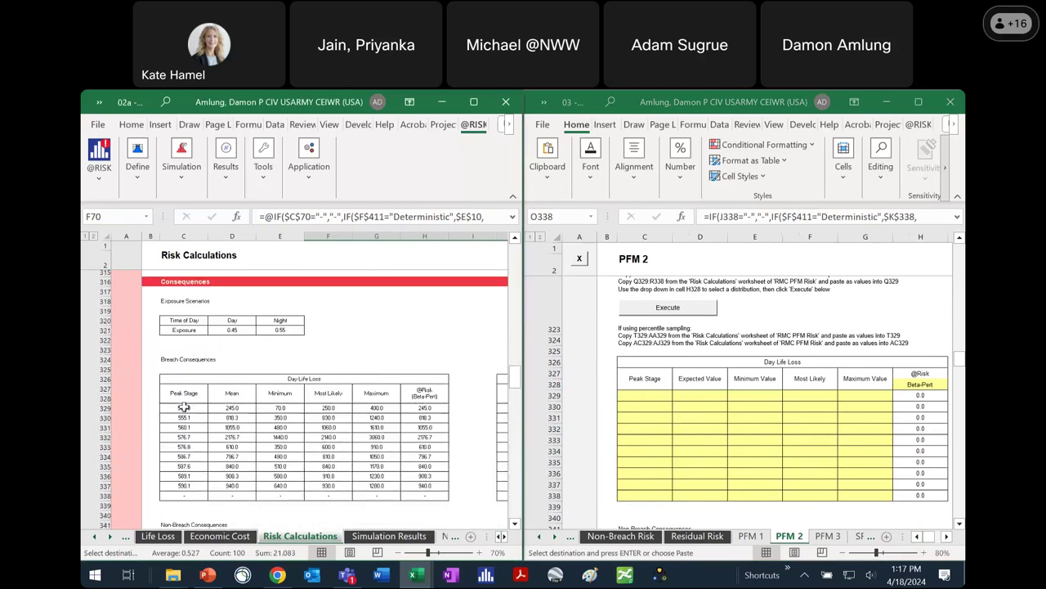
left_click_drag(184, 407, 232, 417)
left_click_drag(377, 488, 402, 493)
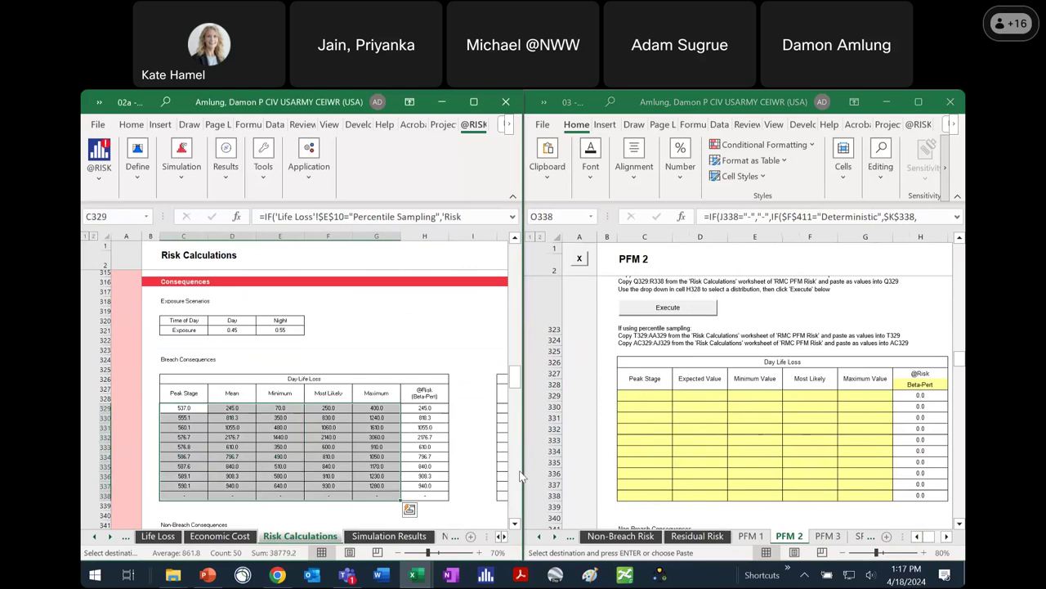
left_click(644, 394)
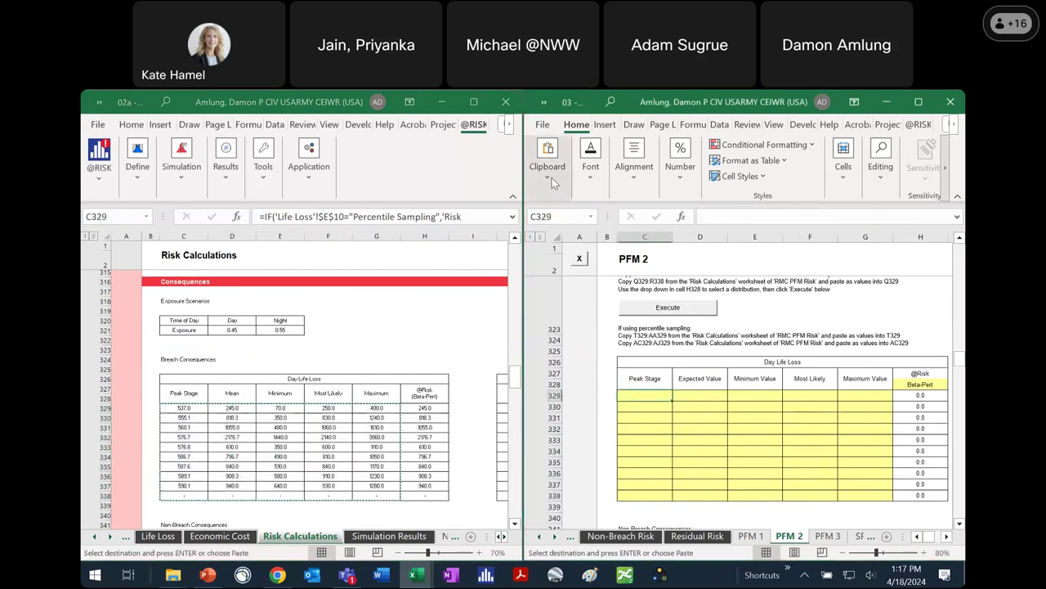
left_click(552, 178)
left_click(547, 243)
left_click(541, 346)
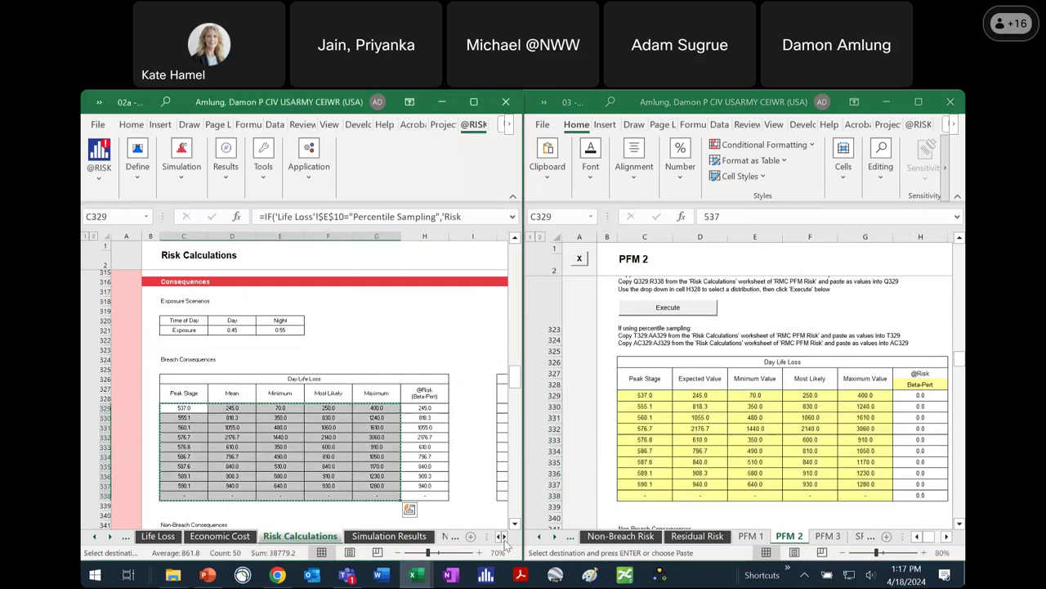
Step: Copy the Night Life Loss range J329:N338 from Risk Calculations and paste it as values at J329 on the PFM 2 worksheet
scroll(505, 544, "right", 3)
left_click_drag(269, 412, 455, 491)
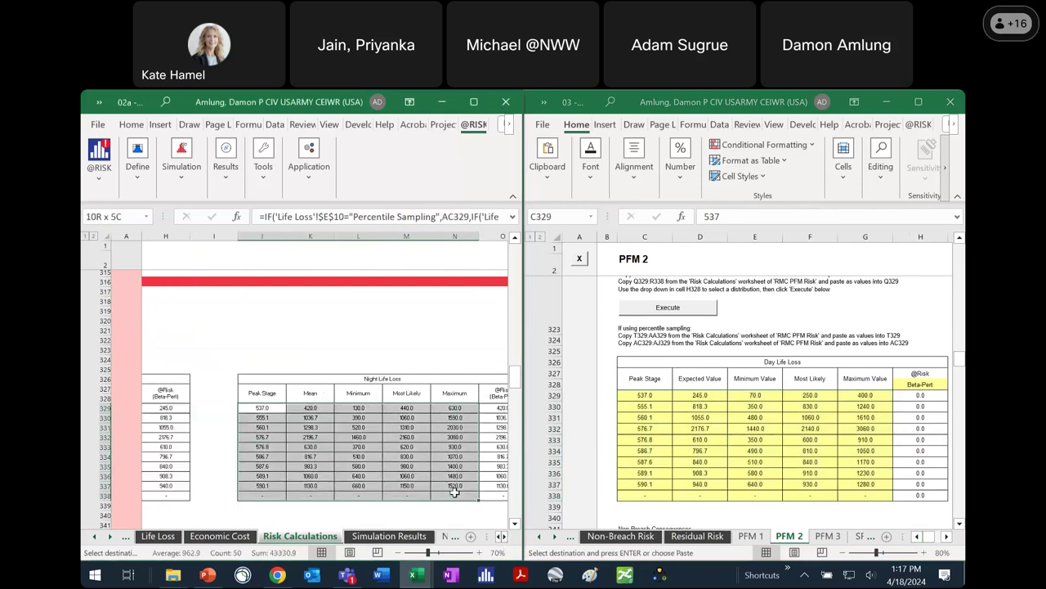
key("ctrl+c")
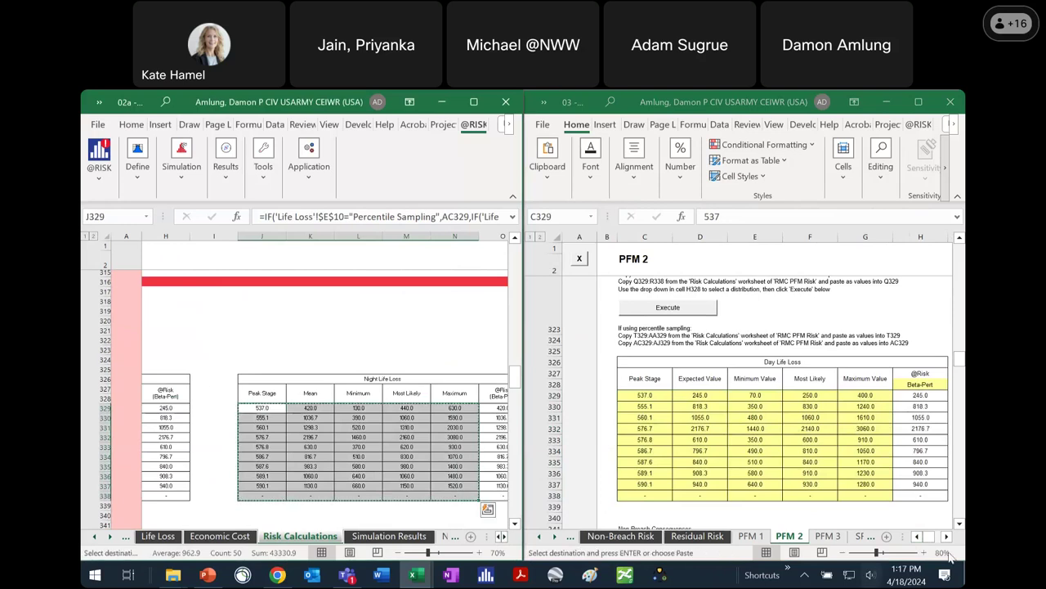
left_click(947, 536)
left_click(948, 537)
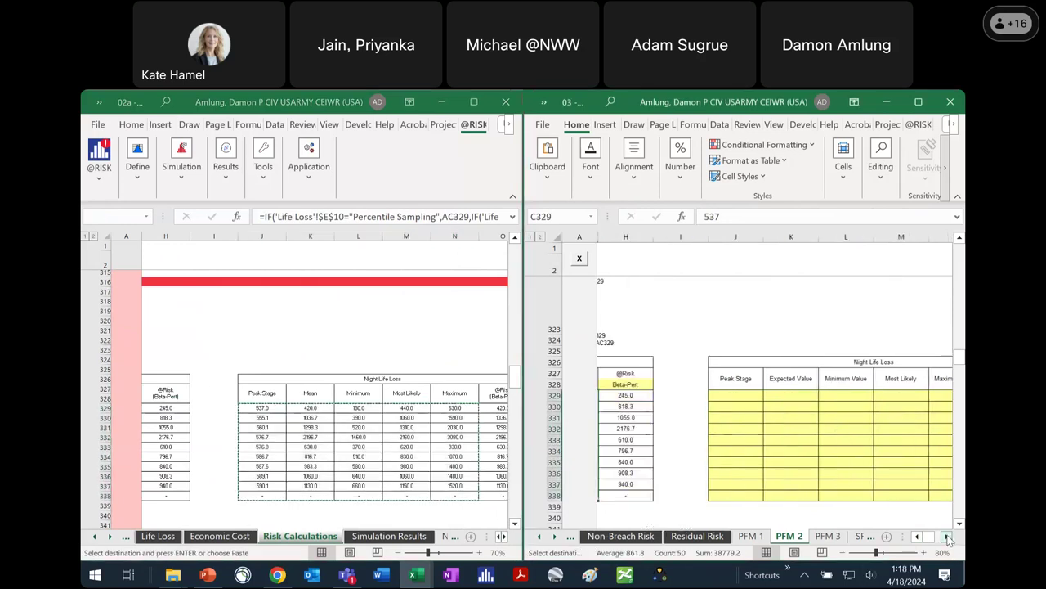
left_click(682, 394)
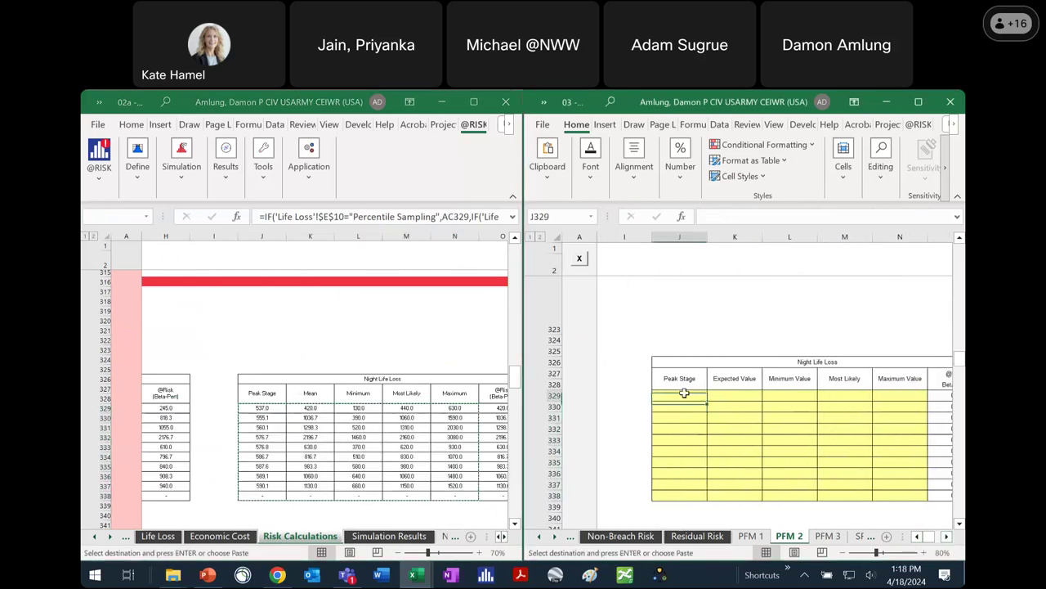
left_click(547, 160)
left_click(543, 243)
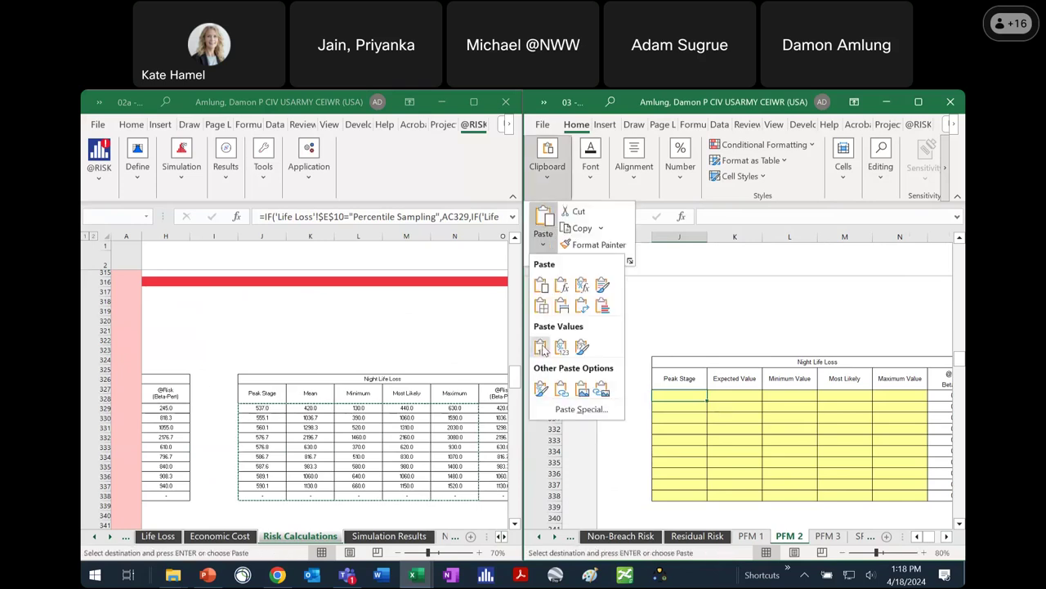
left_click(542, 347)
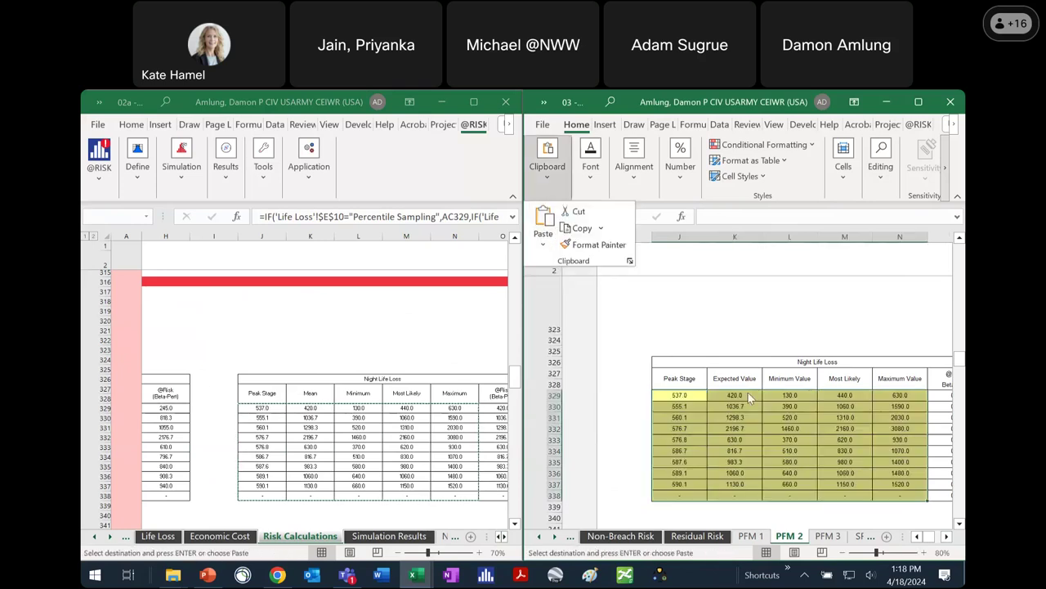
left_click(807, 426)
Step: Review the Non-Breach Consequences, Risk Output, Risk Mean, and Stage Partitioning and Calculations tables on the PFM 2 worksheet
left_click(917, 536)
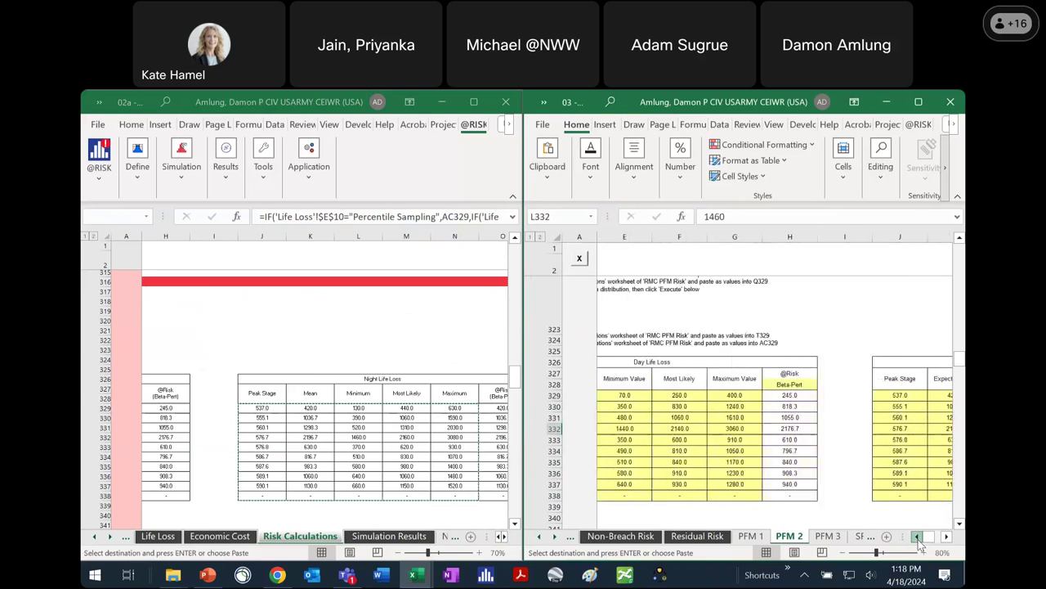
scroll(856, 426, "down", 5)
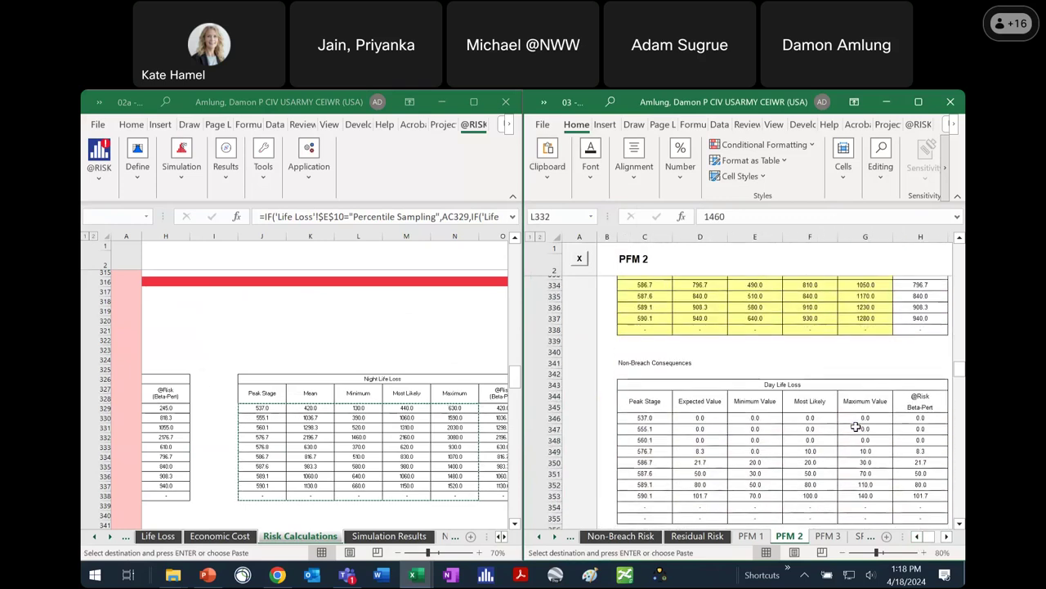
scroll(856, 427, "down", 8)
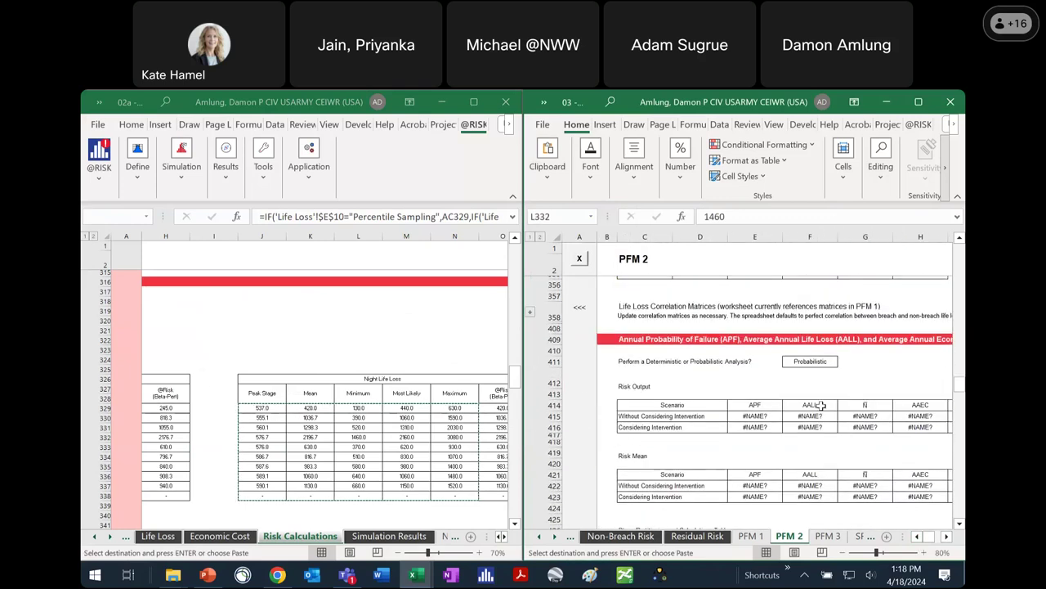
scroll(831, 480, "down", 5)
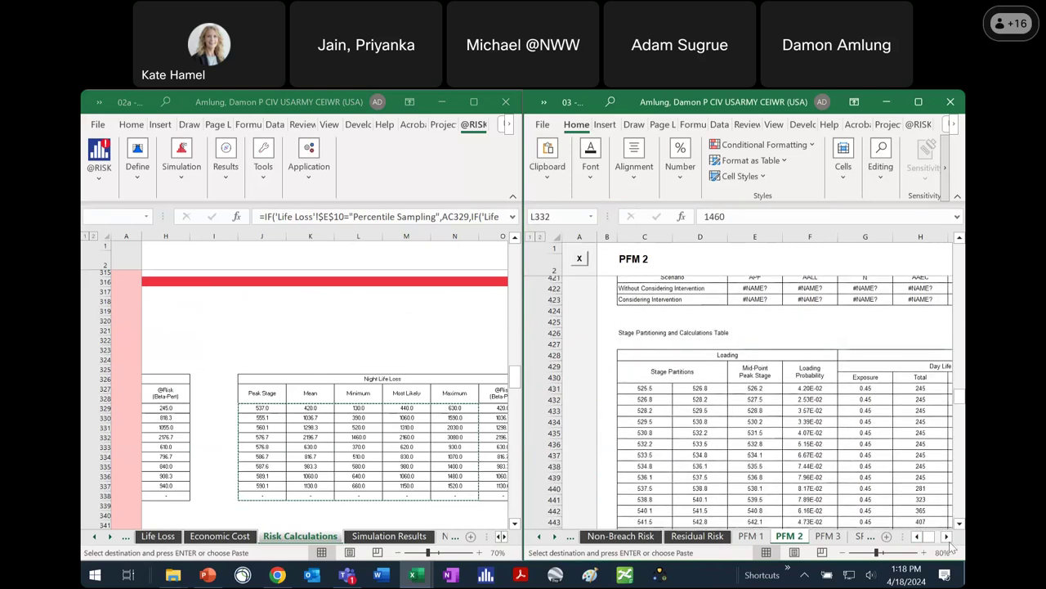
scroll(949, 542, "right", 5)
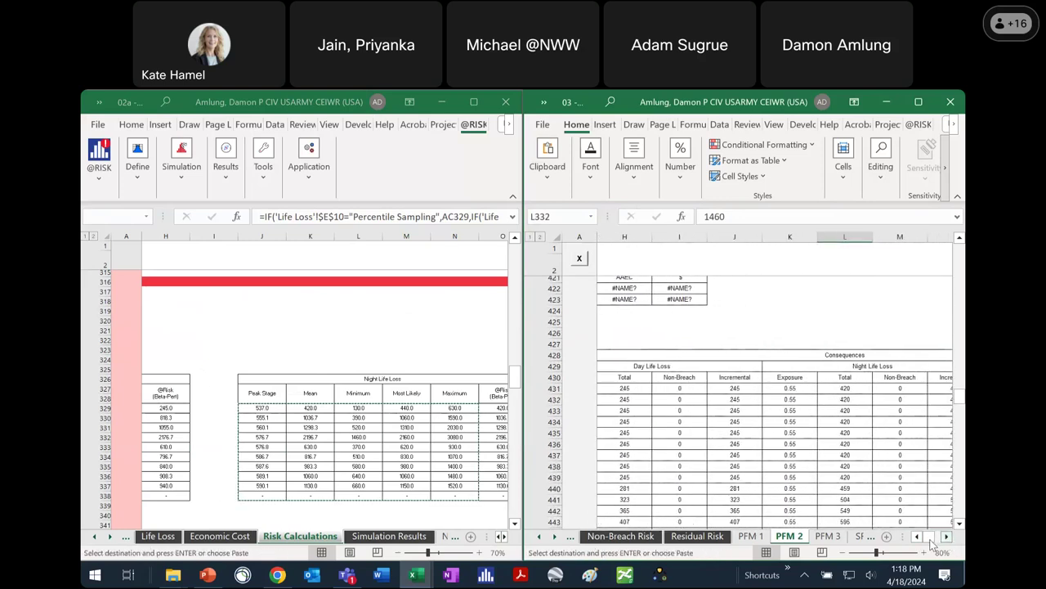
scroll(932, 545, "left", 5)
scroll(838, 399, "up", 5)
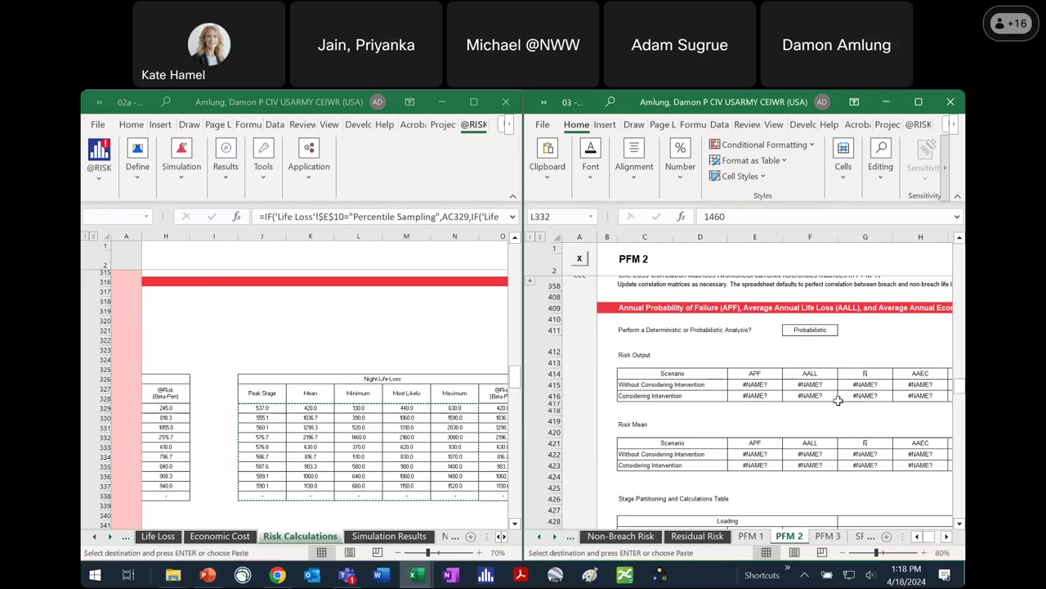
scroll(838, 400, "up", 2)
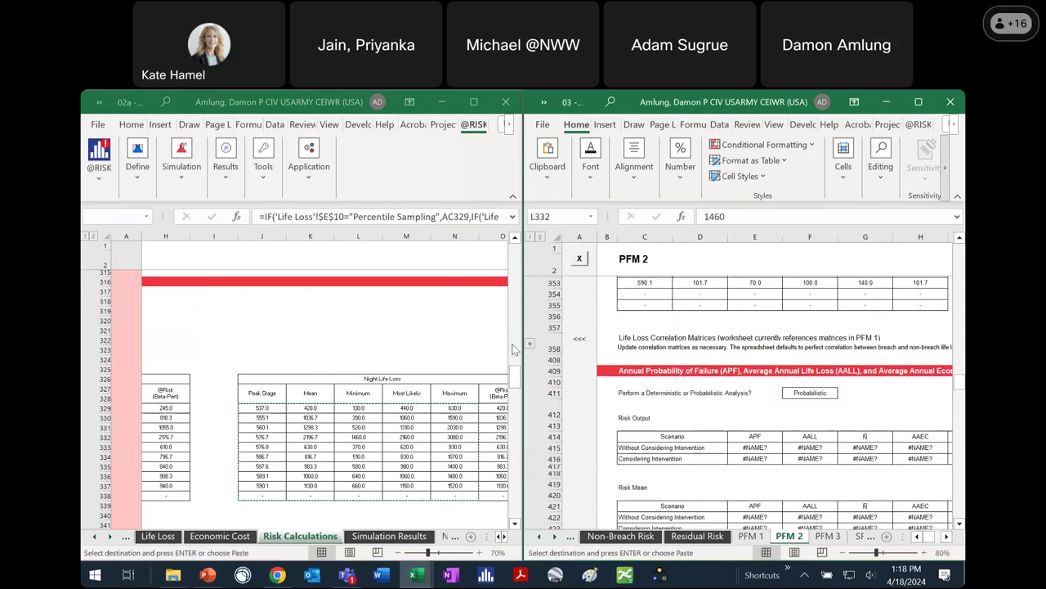
Step: Switch the project workbook to the PFM 3 worksheet and close the 02a - RMC PFM 2 workbook without saving changes
left_click(828, 538)
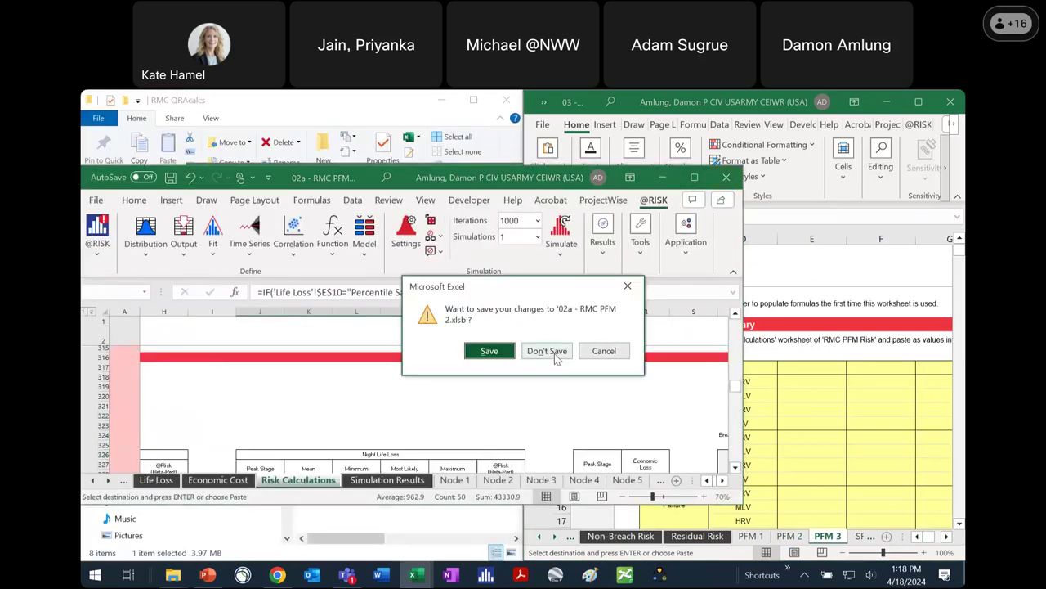
left_click(554, 354)
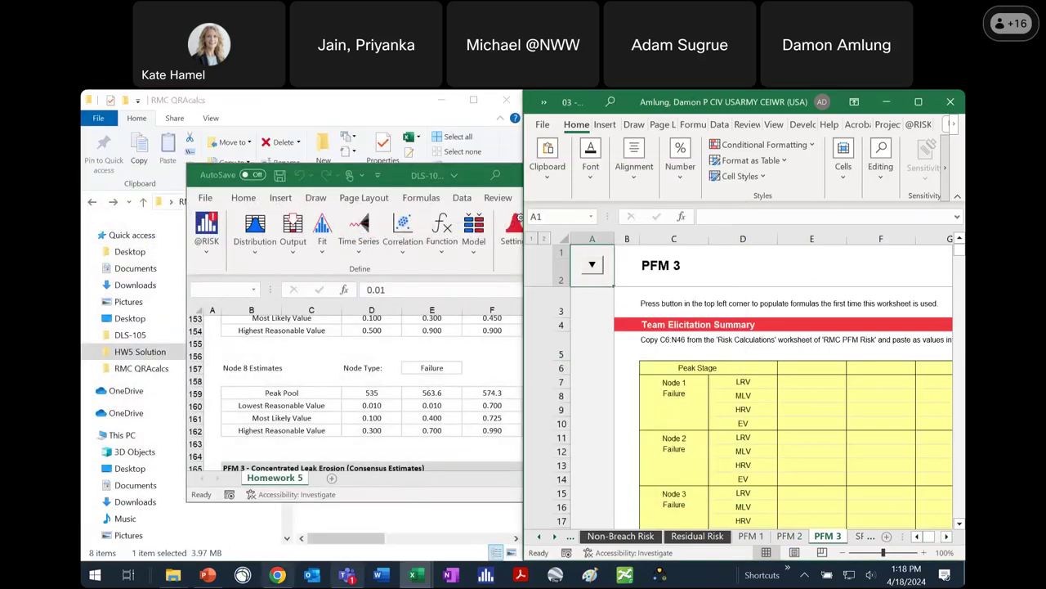
mouse_move(172, 575)
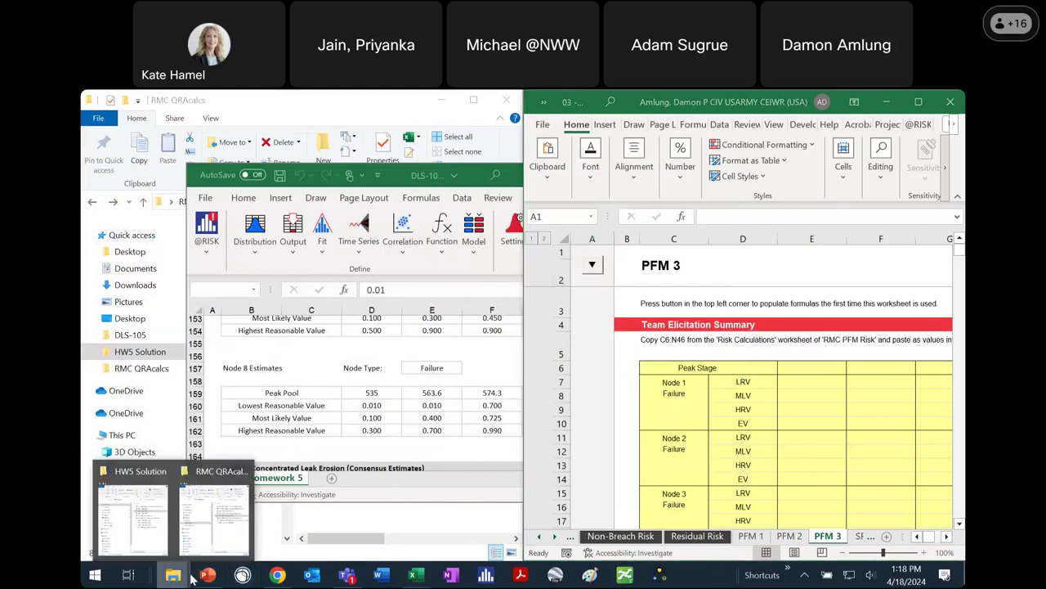
left_click(161, 518)
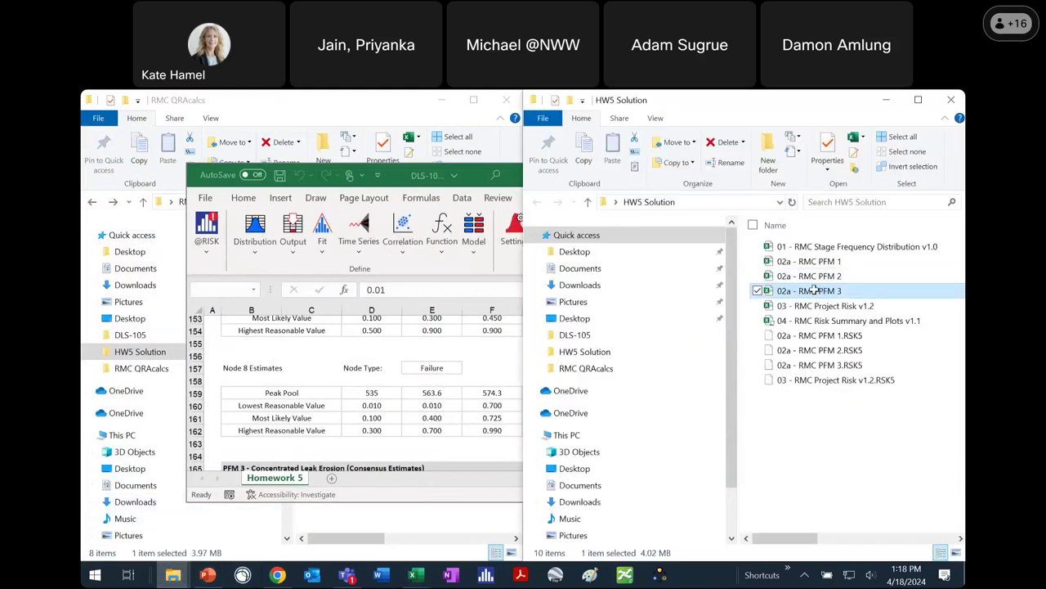
double_click(814, 290)
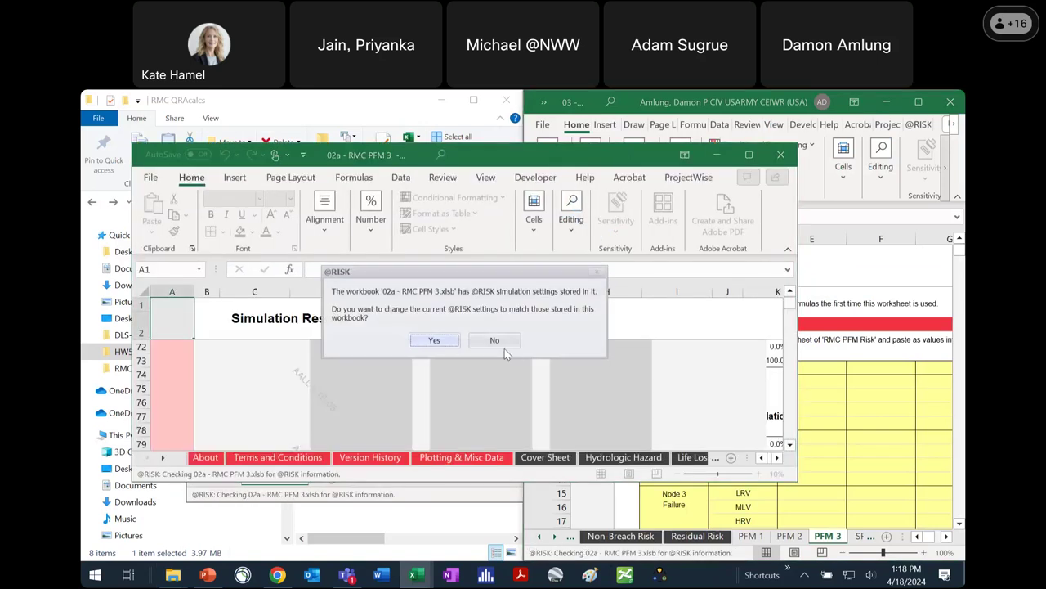
left_click(495, 341)
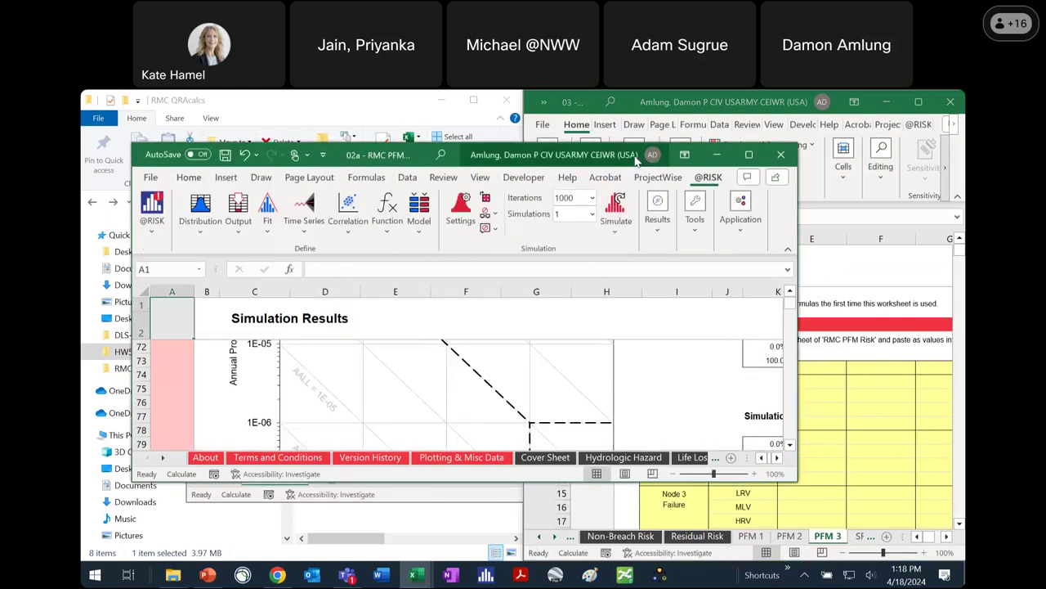
left_click_drag(636, 160, 1, 327)
Step: Copy C6:N46 from the Risk Calculations worksheet of RMC PFM 3 and paste it as values at C6 on the PFM 3 worksheet
left_click(109, 536)
left_click(109, 537)
left_click(110, 537)
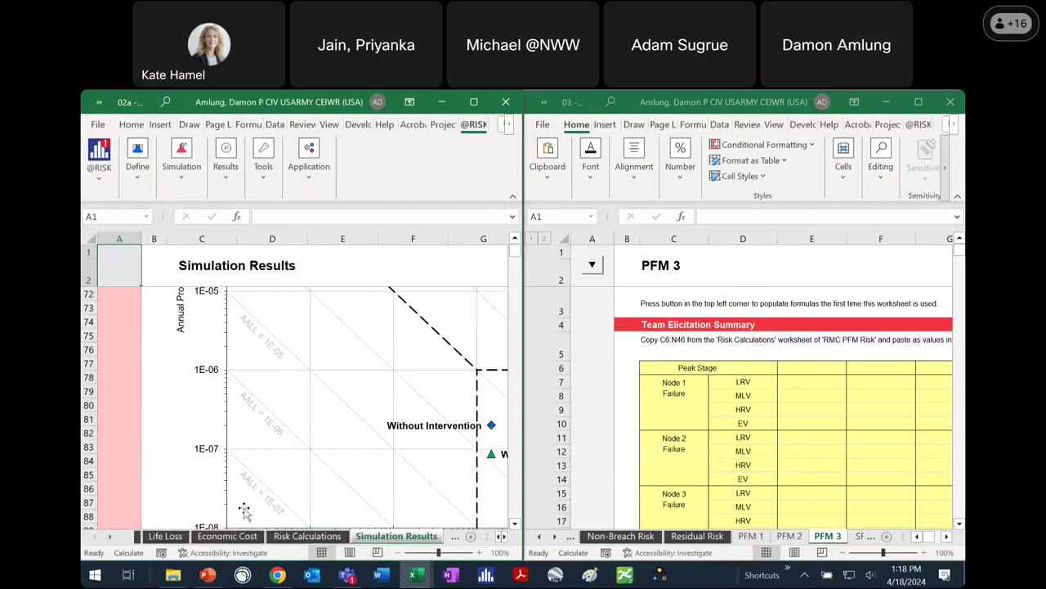
left_click(300, 536)
scroll(304, 400, "up", 20)
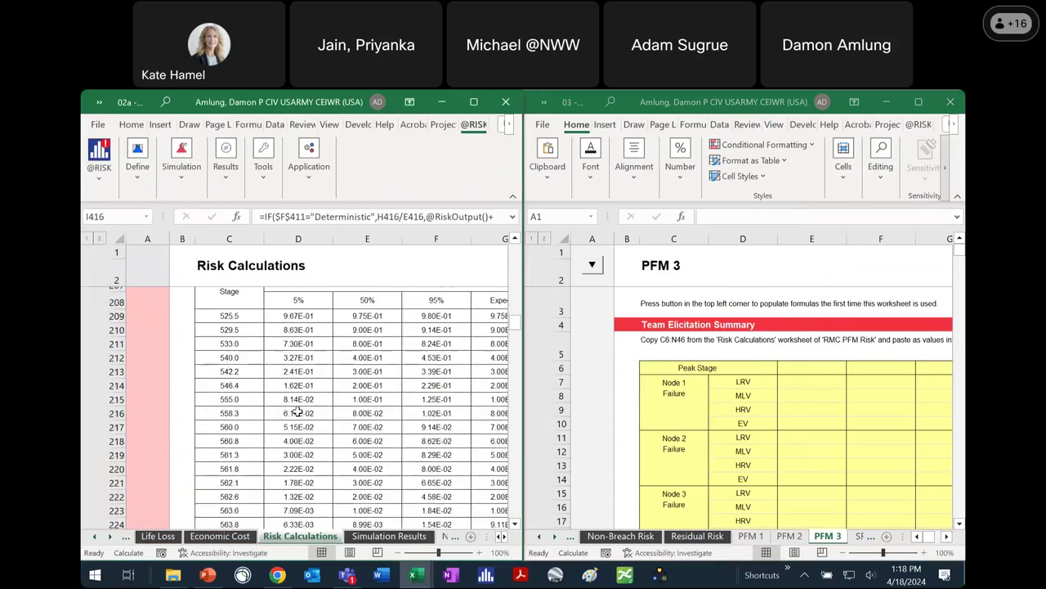
scroll(296, 411, "up", 1)
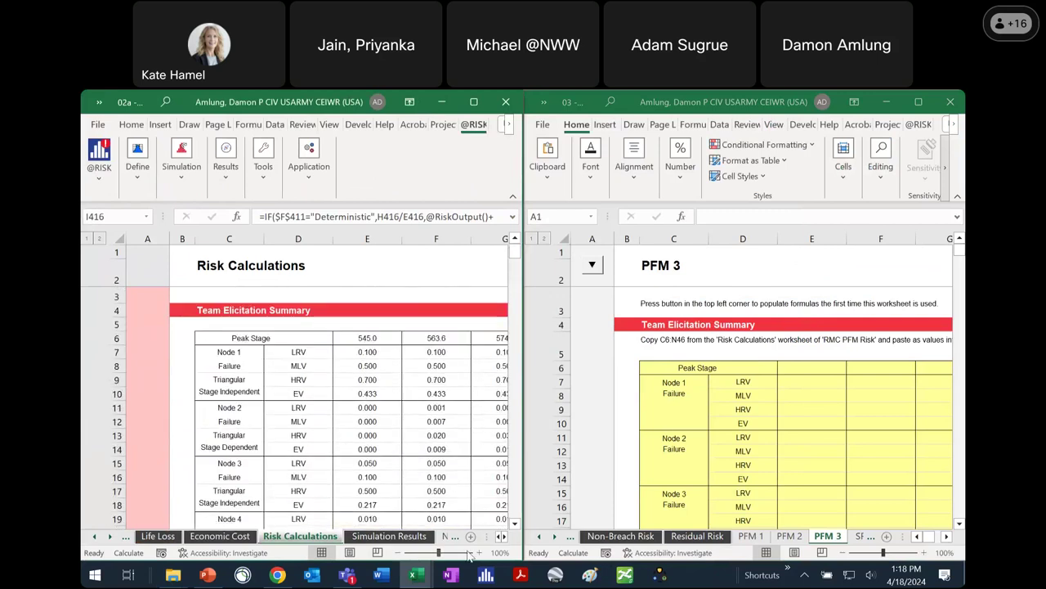
scroll(372, 448, "down", 2, "ctrl")
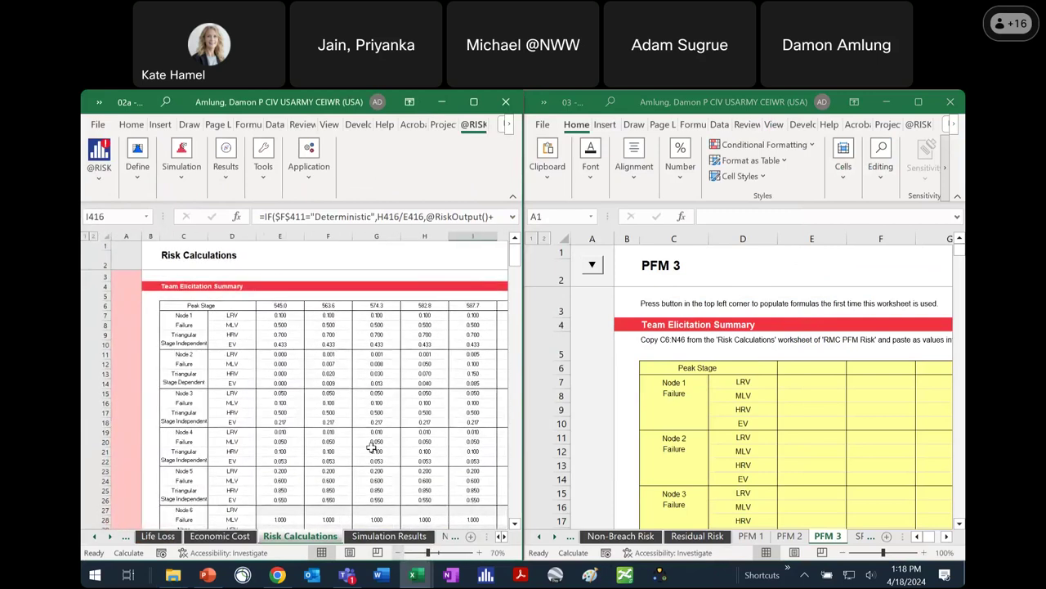
left_click_drag(186, 304, 426, 471)
key("ctrl+c")
left_click(681, 368)
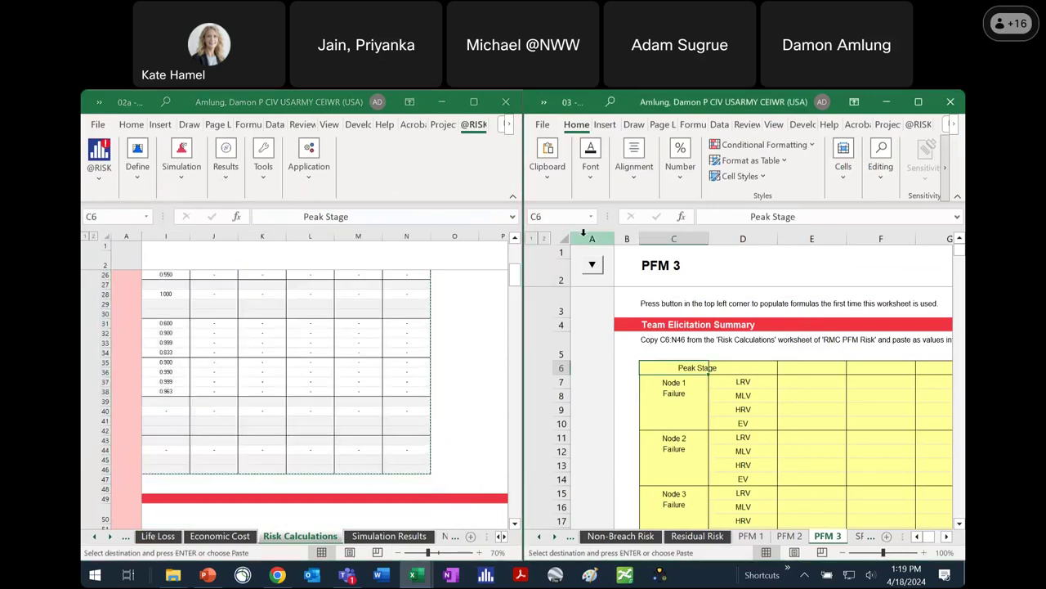
left_click(553, 170)
left_click(543, 242)
left_click(543, 351)
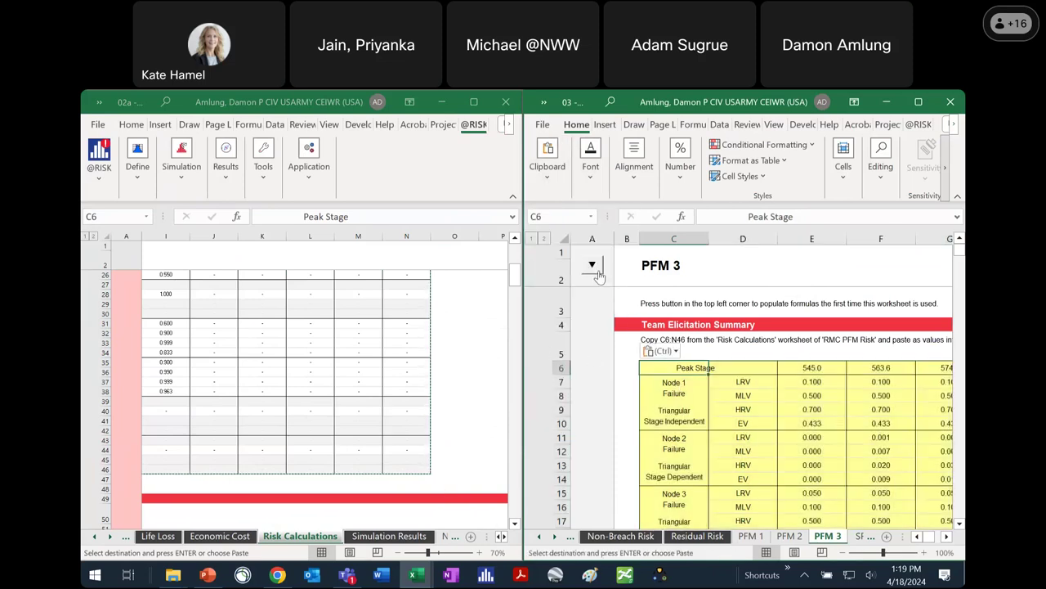
Step: Populate the formulas on the PFM 3 worksheet for first-time use
left_click(596, 265)
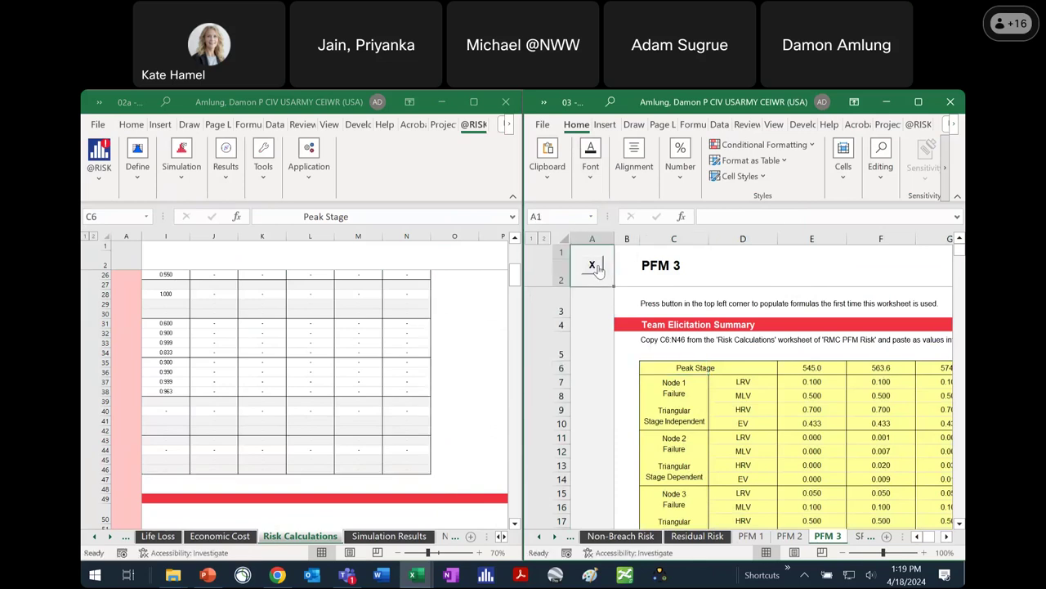
left_click(685, 441)
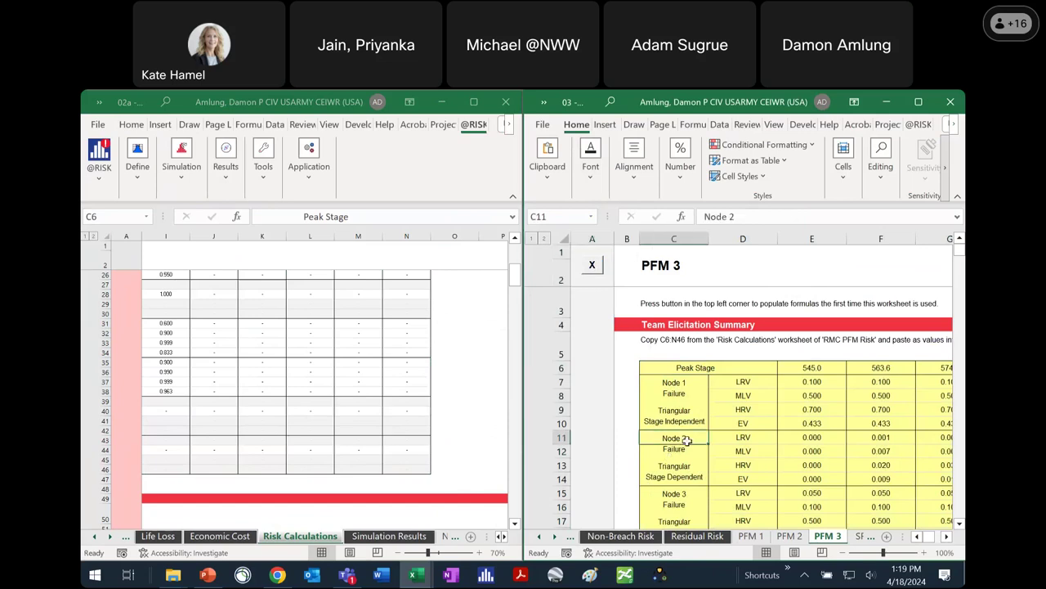
Step: Copy the Considering Intervention node probabilities F70:O79 from the Risk Calculations worksheet of RMC PFM 3
scroll(688, 466, "down", 10)
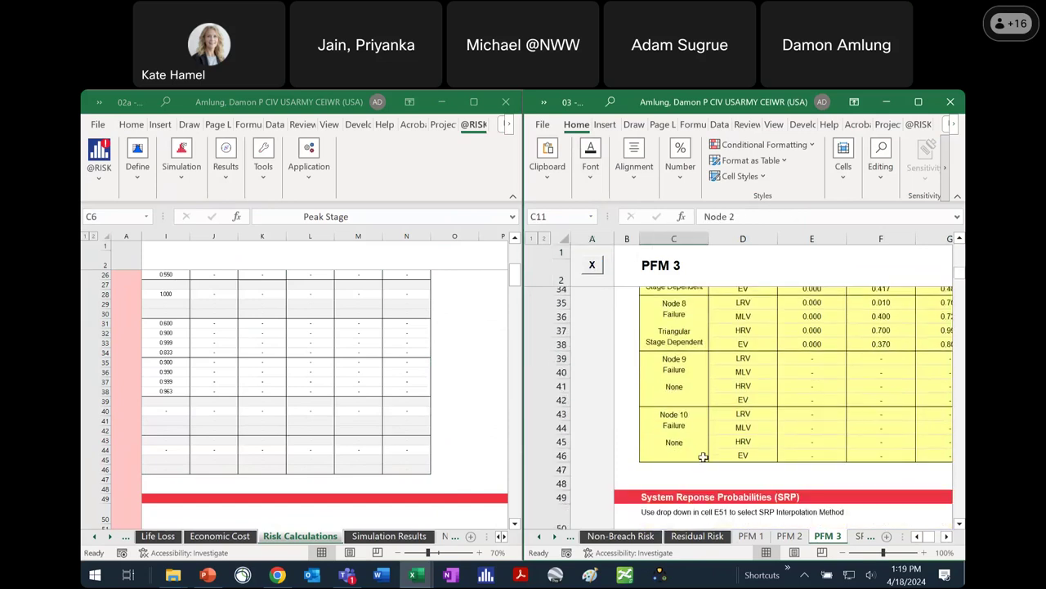
scroll(703, 456, "down", 6)
scroll(719, 457, "down", 5)
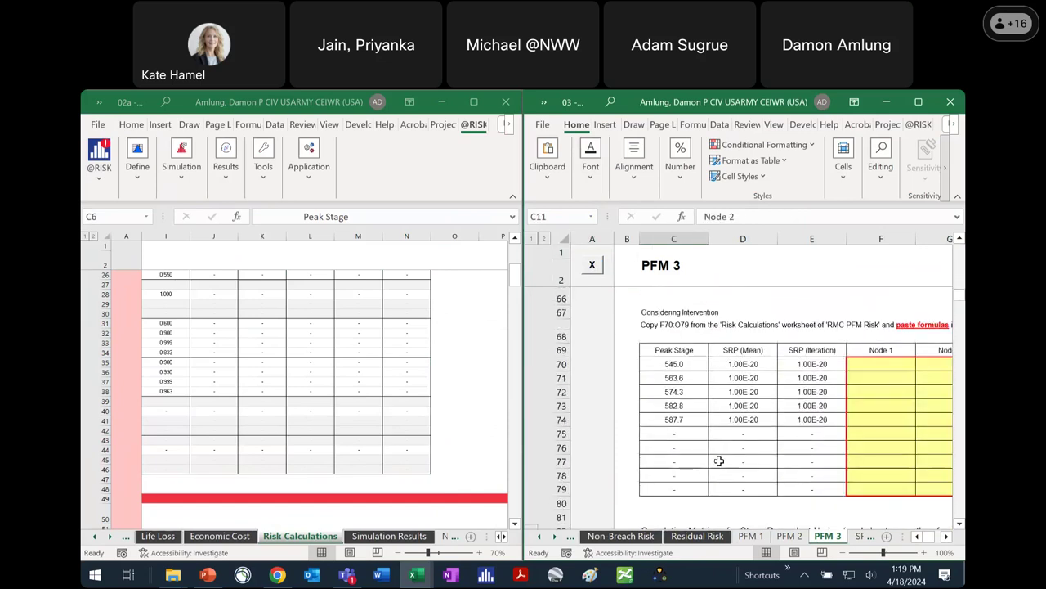
left_click(482, 541)
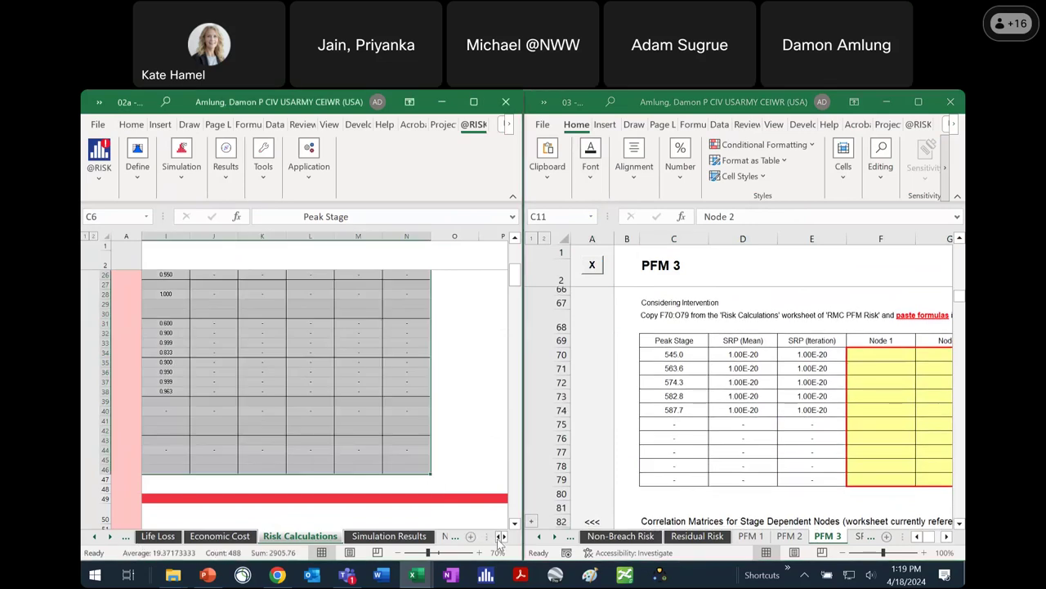
scroll(458, 455, "left", 6)
scroll(459, 455, "down", 10)
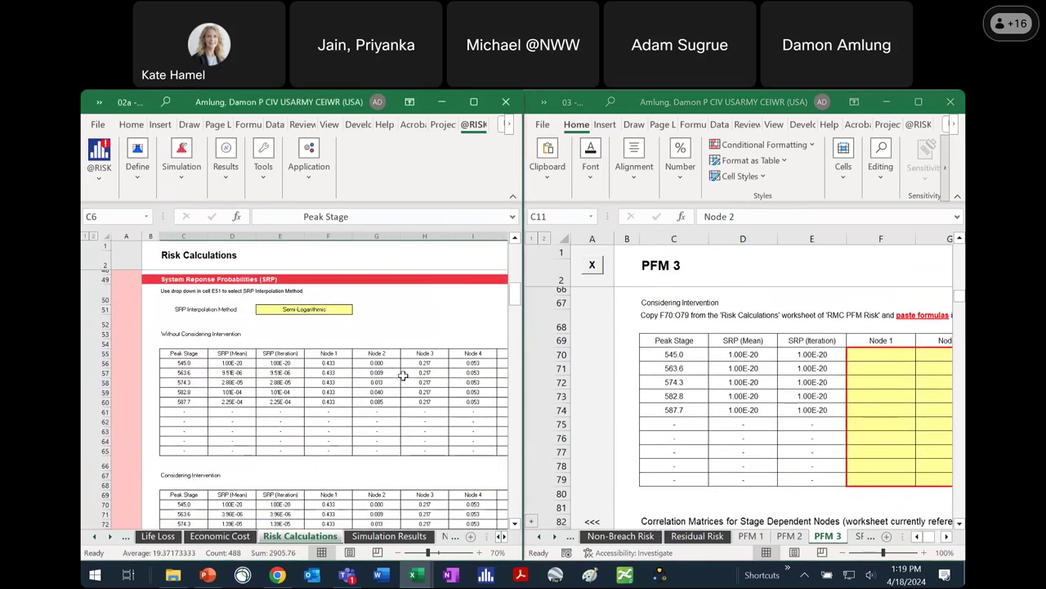
left_click_drag(344, 420, 414, 502)
key("ctrl+c")
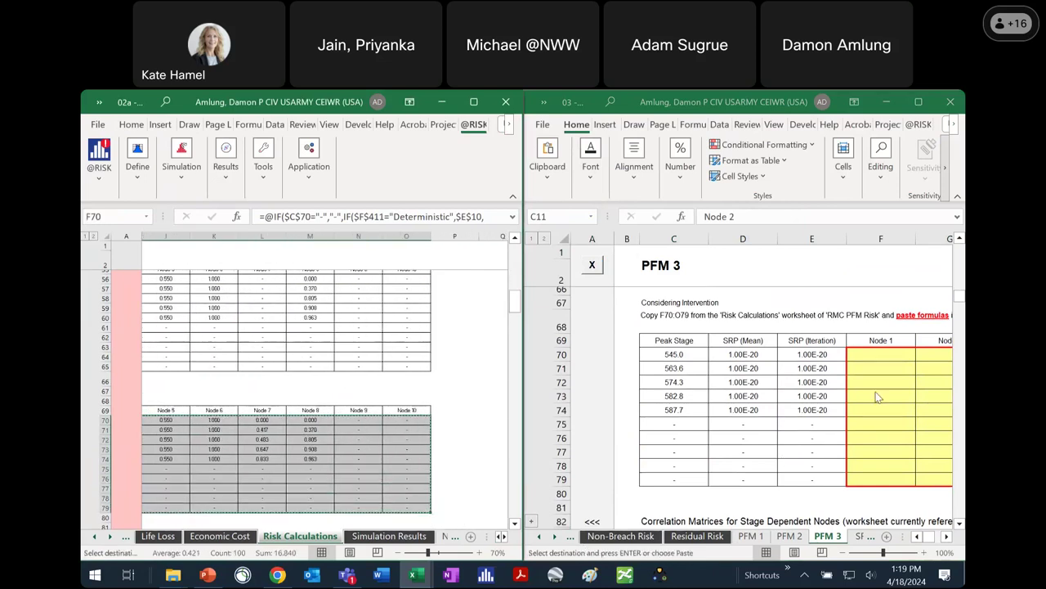
Step: Paste the copied node probabilities as formulas at F70 on the PFM 3 worksheet
left_click(877, 354)
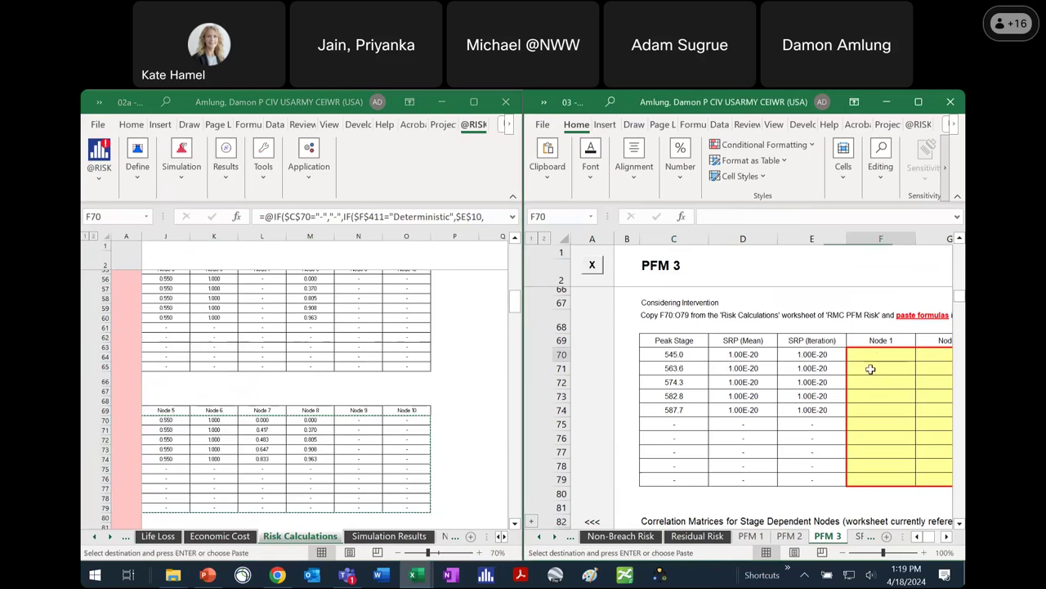
left_click(546, 178)
left_click(543, 242)
left_click(563, 281)
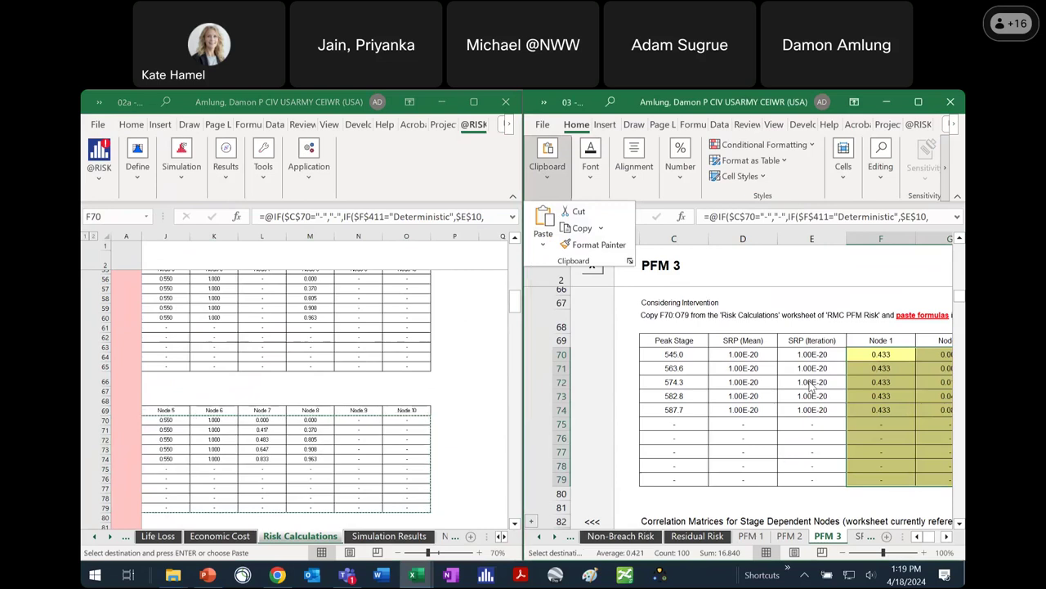
key("ctrl+v")
left_click(874, 424)
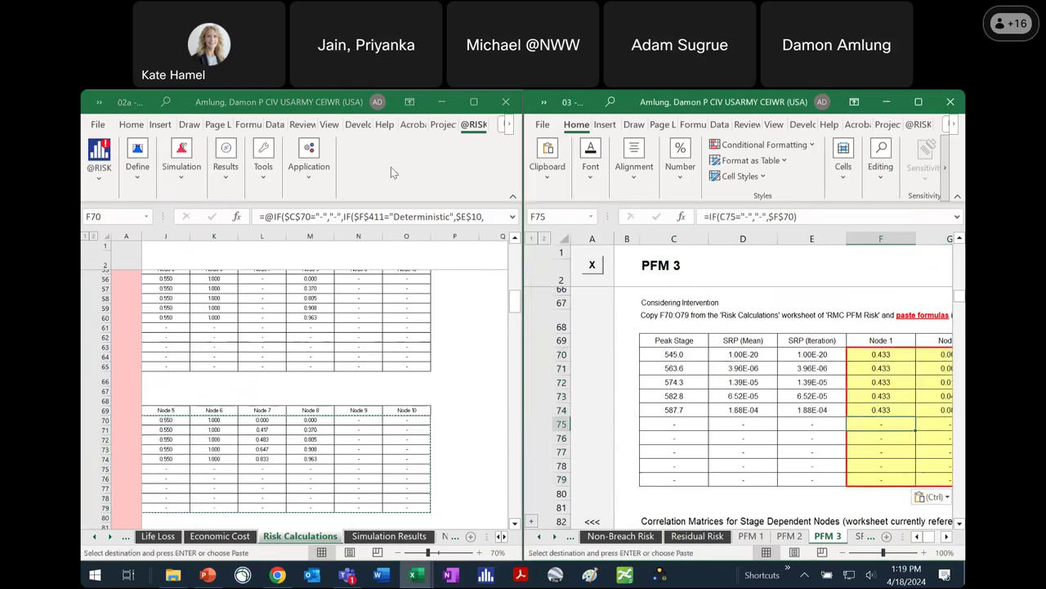
Step: Enlarge the source workbook to check its file name and return it beside the project workbook
left_click(123, 104)
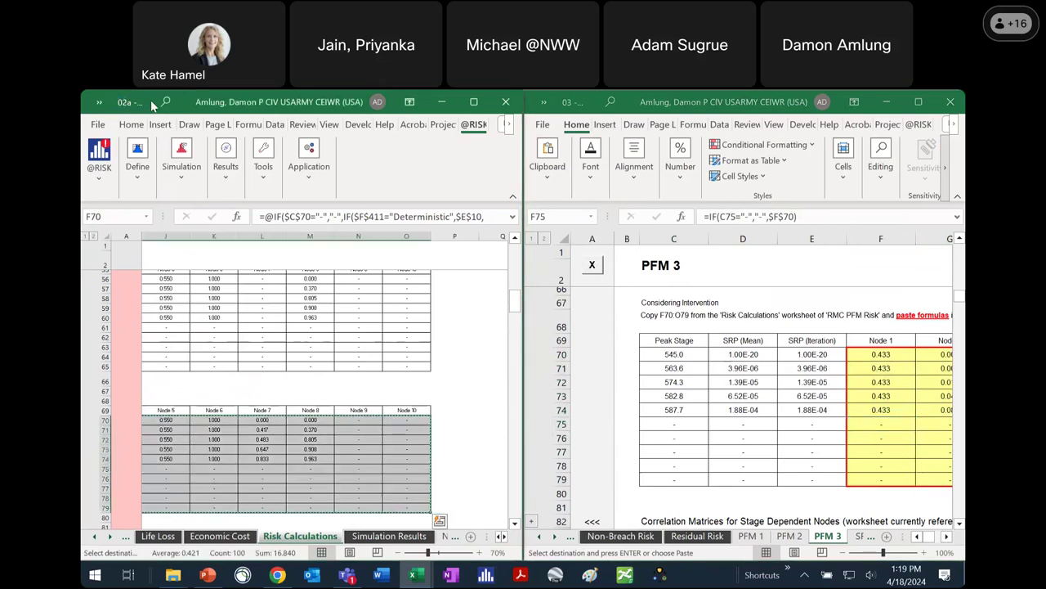
left_click_drag(152, 104, 351, 94)
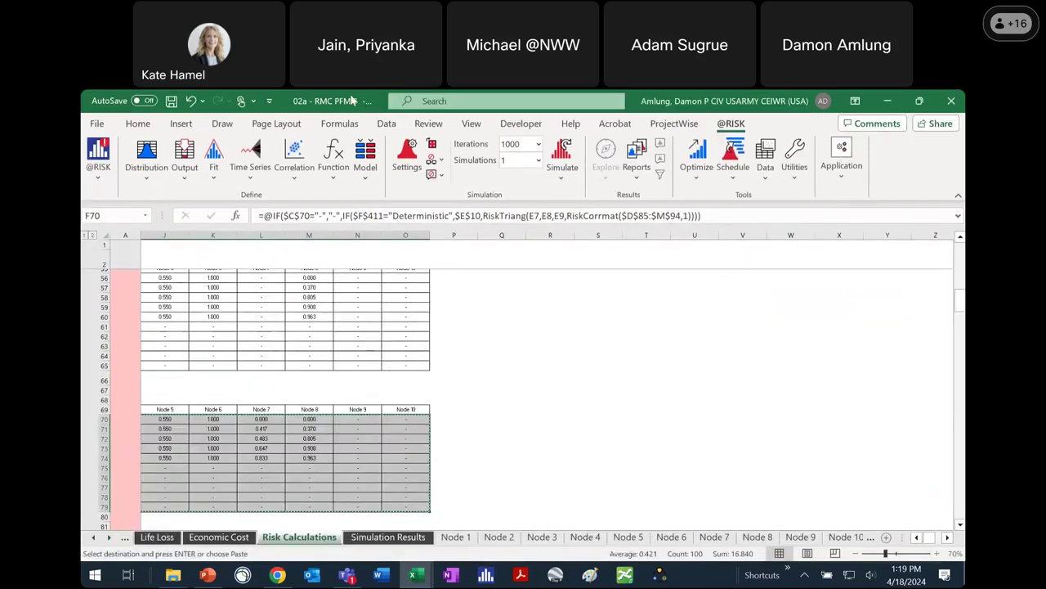
key("super+Left")
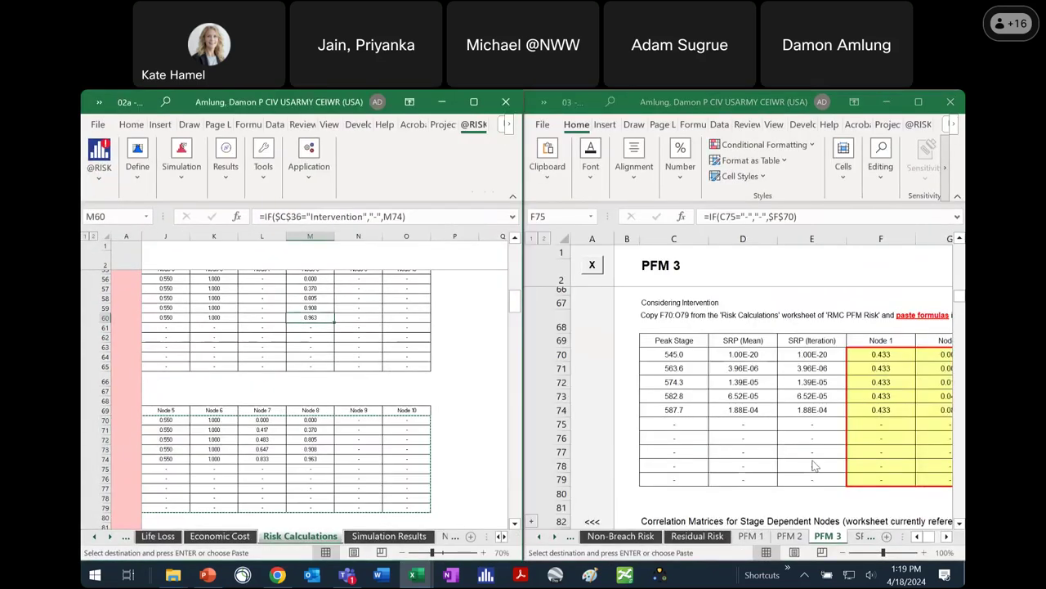
scroll(789, 439, "down", 6)
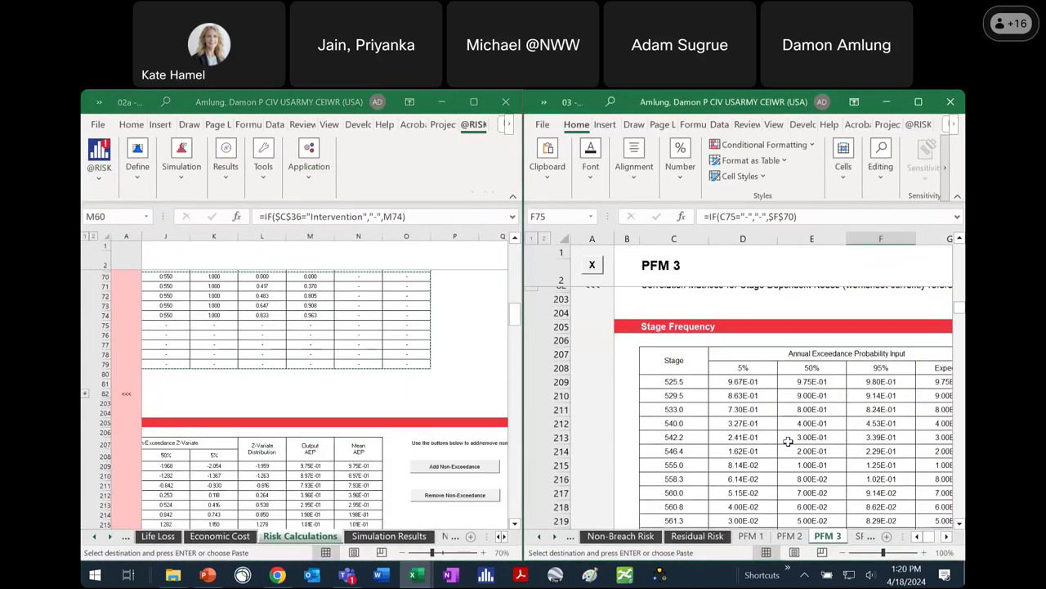
scroll(788, 442, "down", 15)
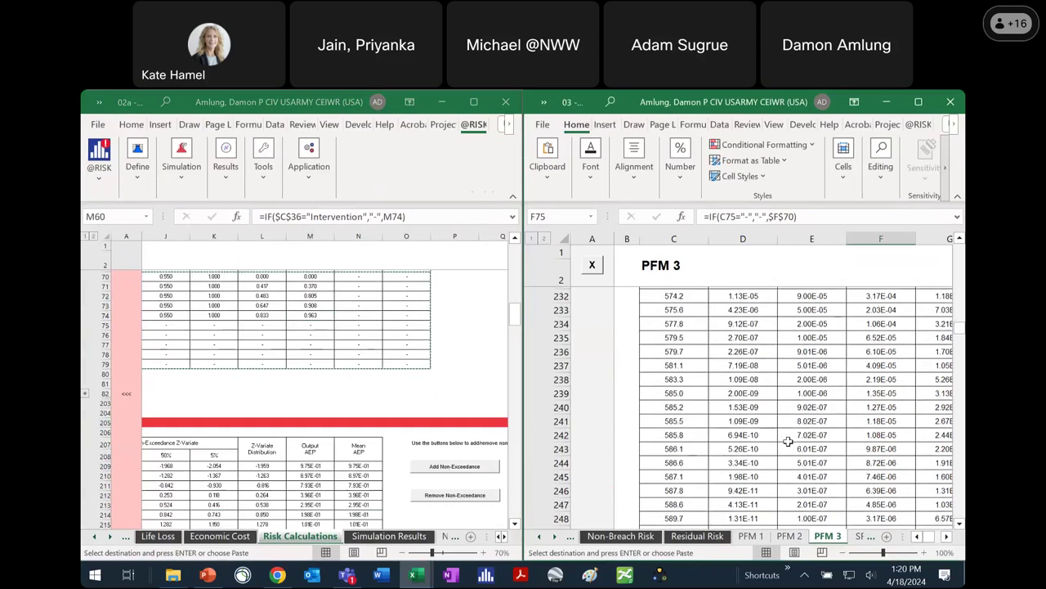
scroll(789, 441, "down", 3)
scroll(787, 439, "down", 1)
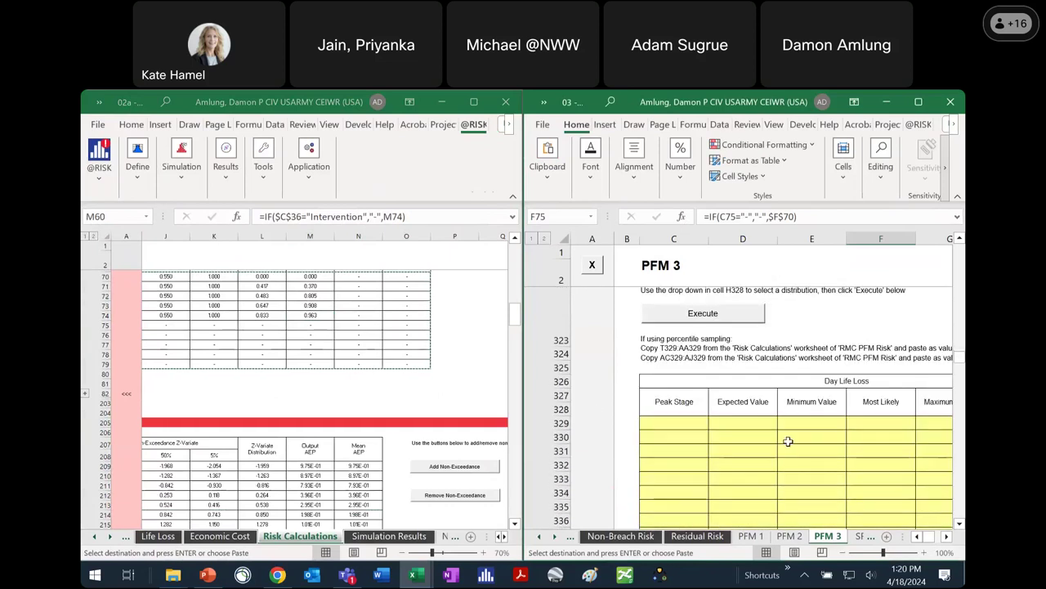
left_click(810, 473)
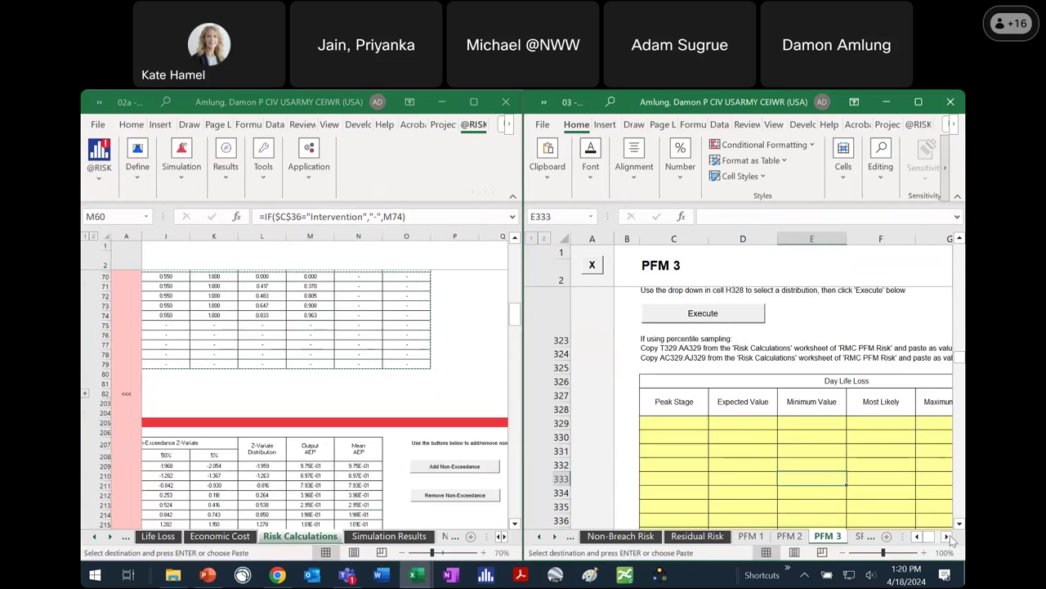
left_click(946, 536)
left_click(946, 535)
left_click(876, 409)
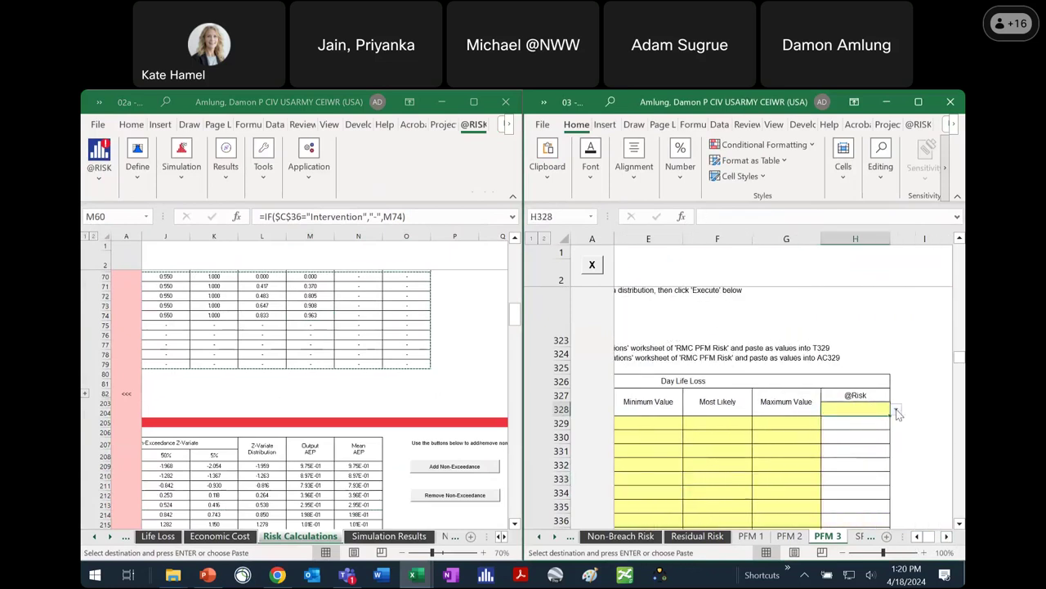
left_click(896, 409)
left_click(850, 433)
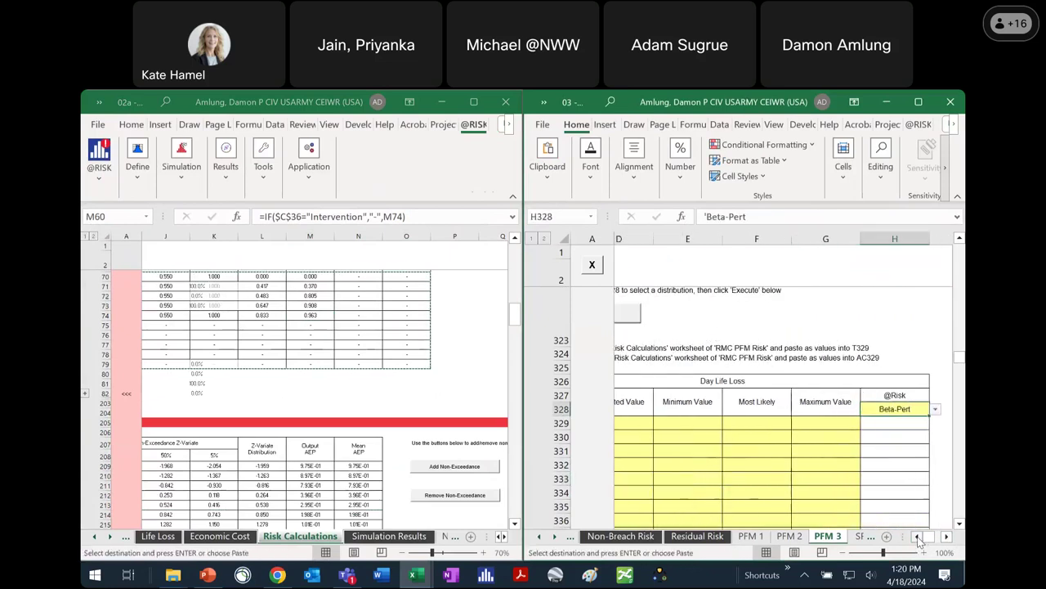
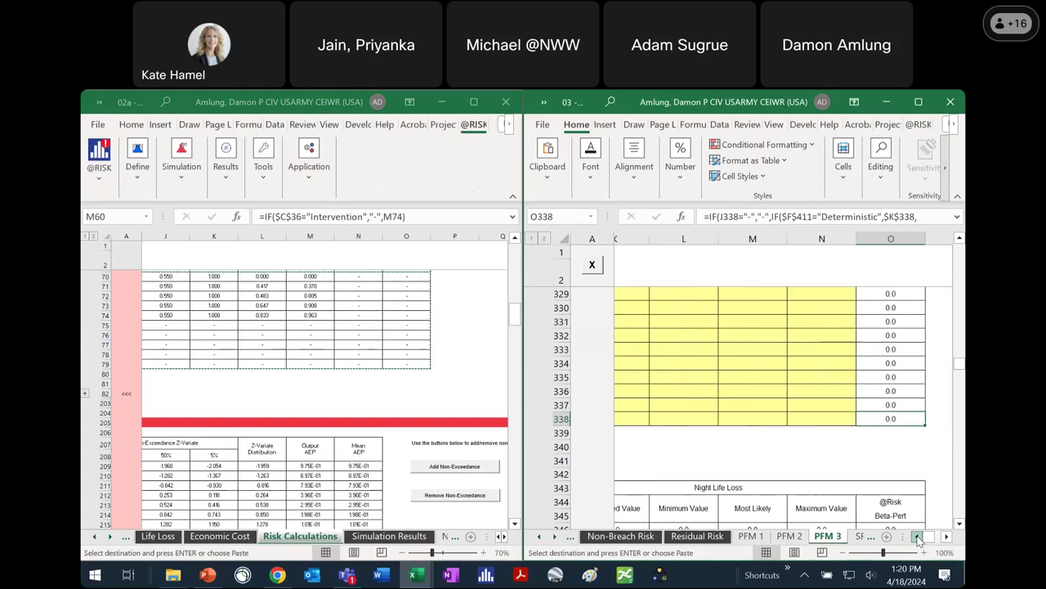
Step: Copy the breach Day Life Loss data C329:G338 from Risk Calculations and paste it as values at C329 on the PFM 3 worksheet
scroll(850, 450, "left", 3)
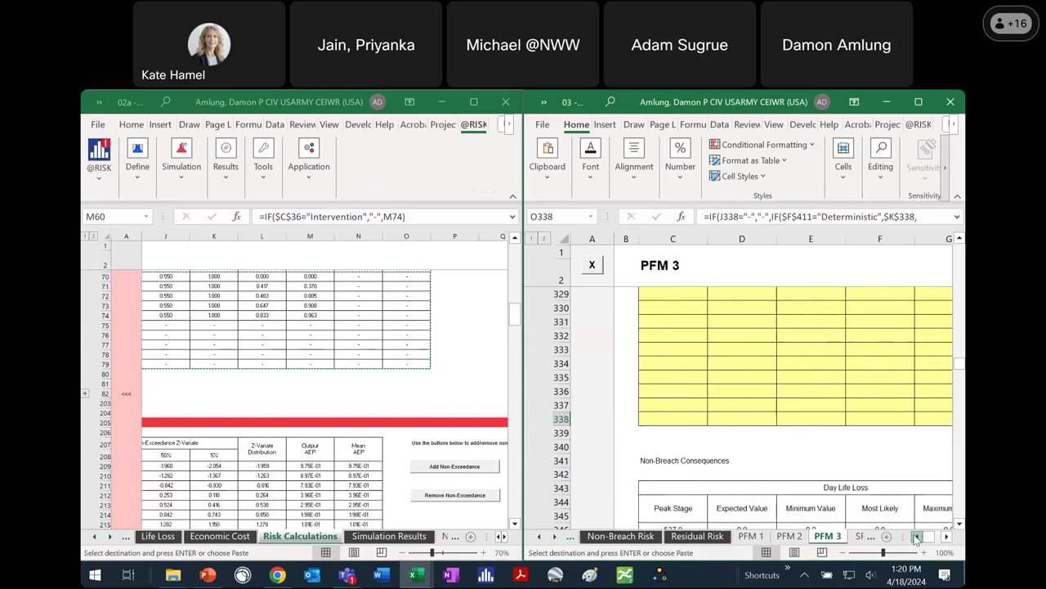
scroll(820, 395, "up", 2)
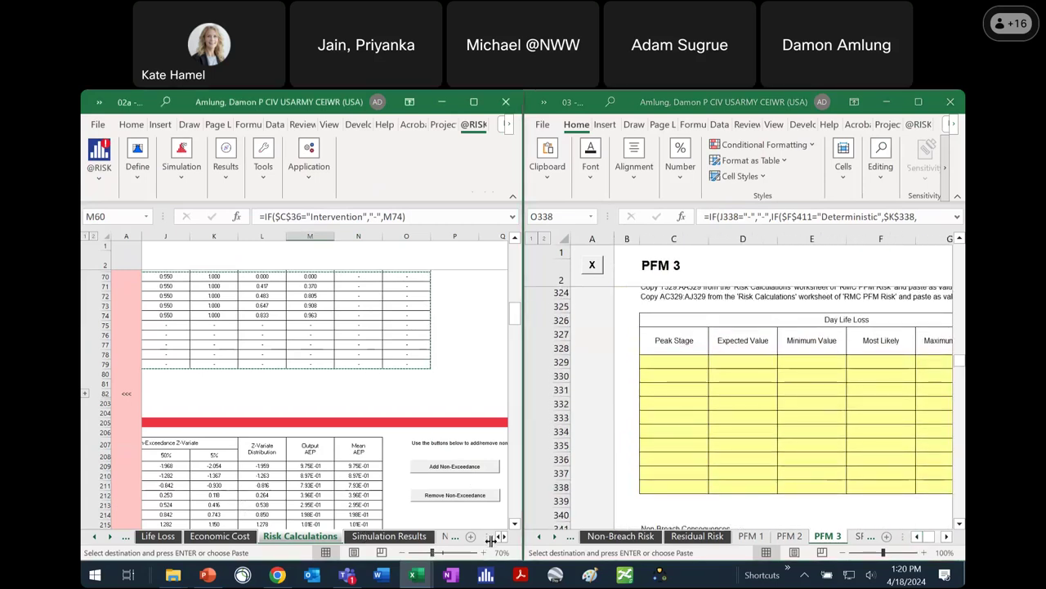
scroll(275, 377, "left", 5)
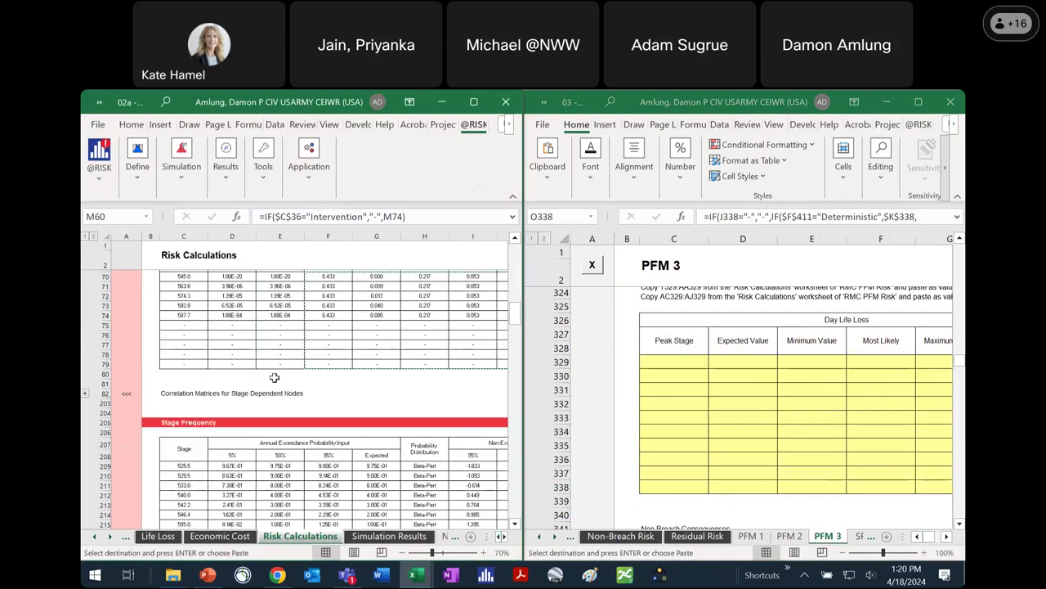
scroll(270, 386, "down", 10)
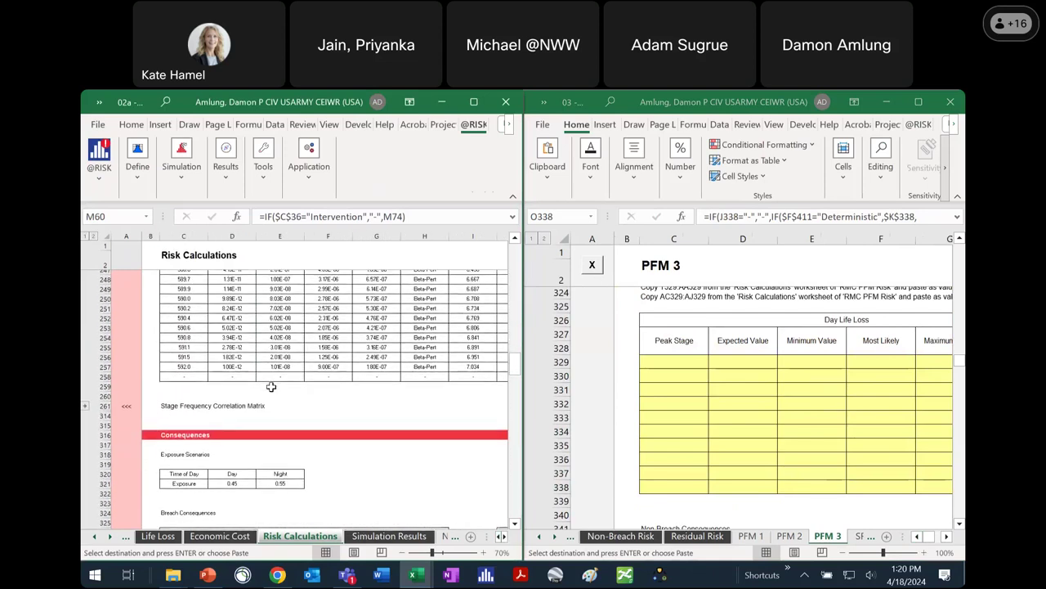
scroll(271, 386, "down", 1)
left_click_drag(191, 370, 377, 462)
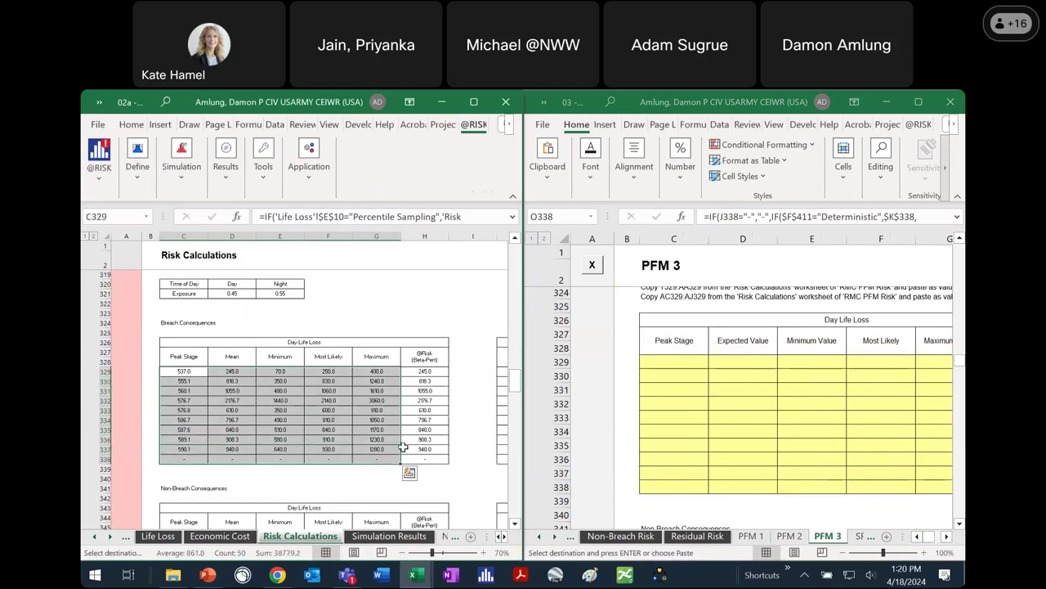
left_click(674, 361)
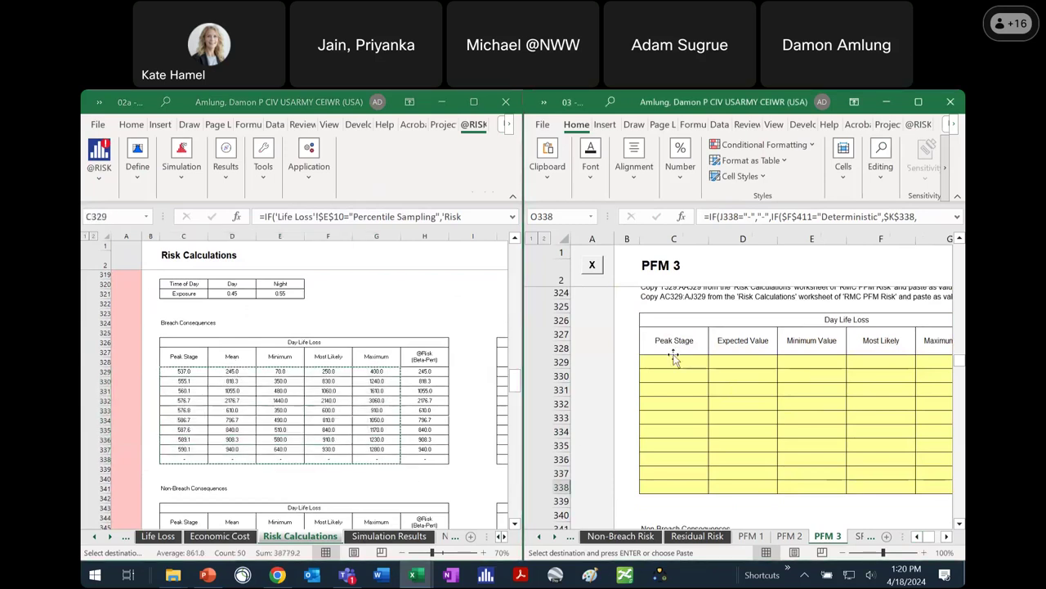
left_click(547, 180)
left_click(543, 240)
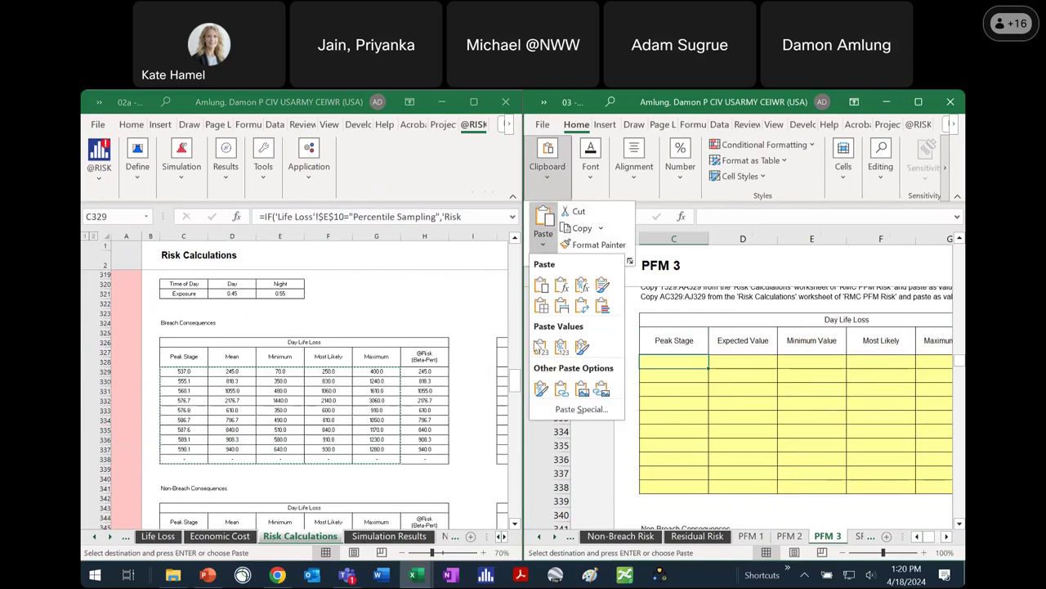
left_click(541, 346)
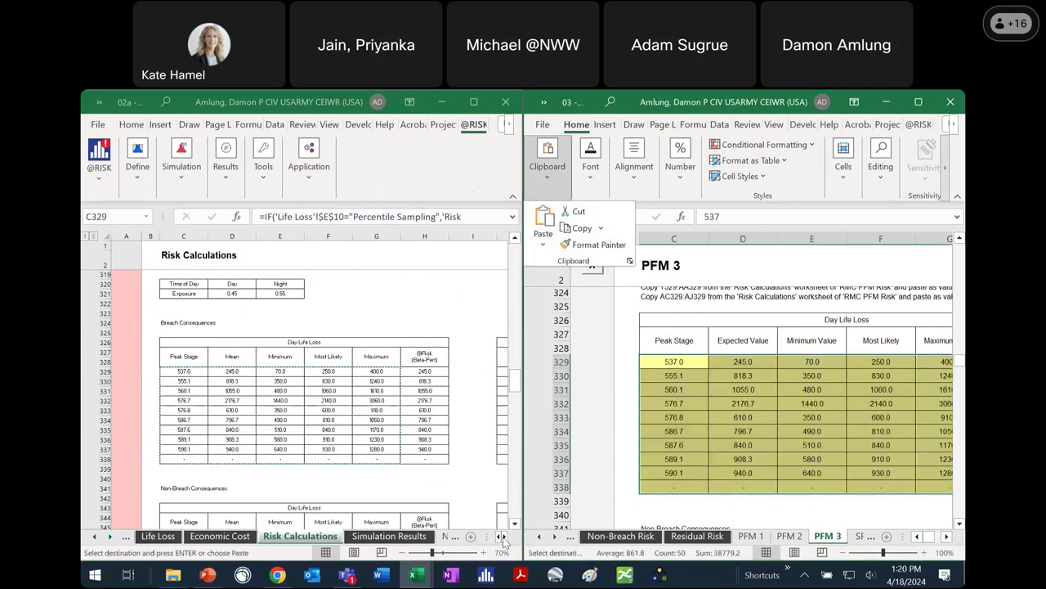
Step: Copy the breach Night Life Loss data J329:N338 from Risk Calculations and paste it as values at J329 on the PFM 3 worksheet
left_click(501, 537)
scroll(501, 536, "right", 7)
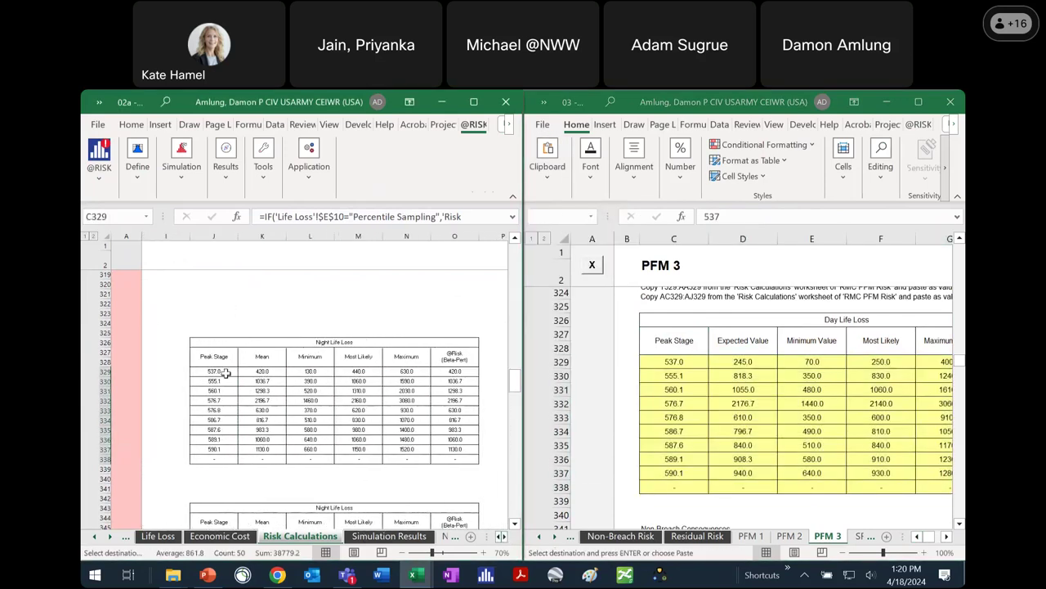
left_click_drag(213, 371, 410, 458)
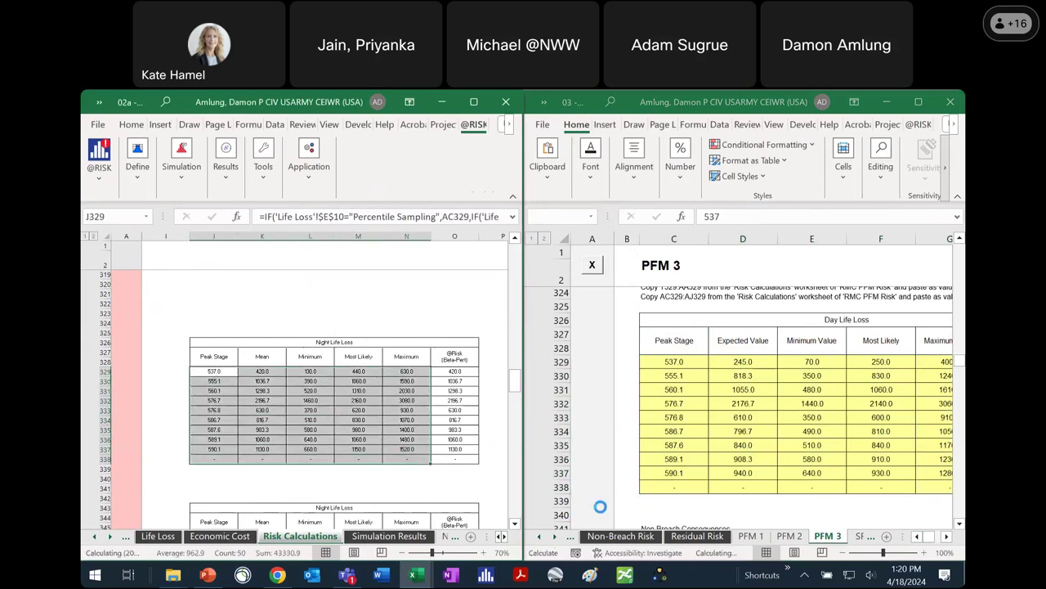
key("ctrl+c")
left_click(947, 537)
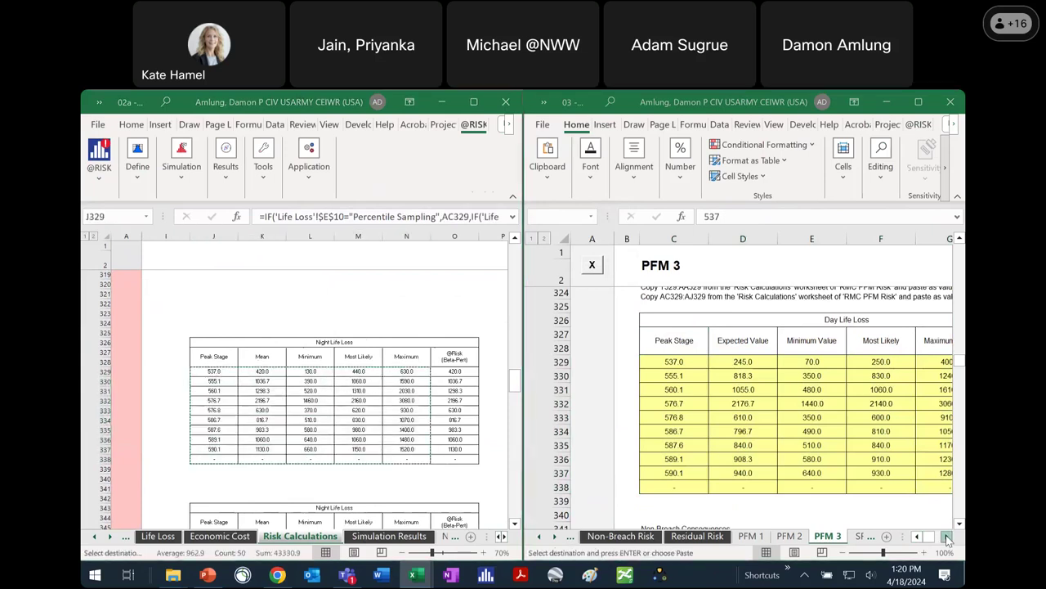
scroll(947, 537, "right", 6)
left_click(776, 362)
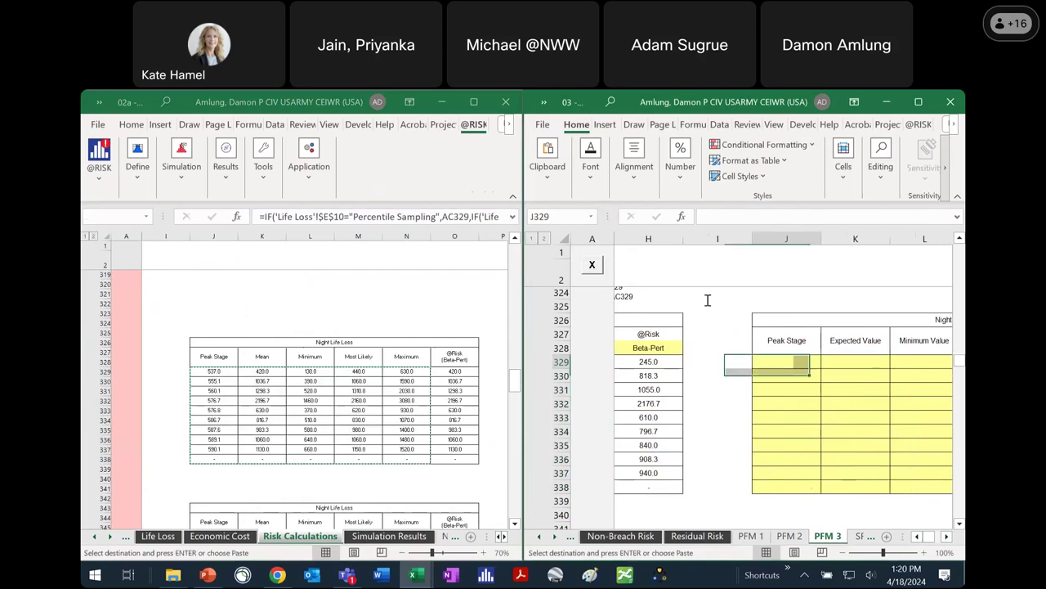
left_click(547, 172)
left_click(542, 238)
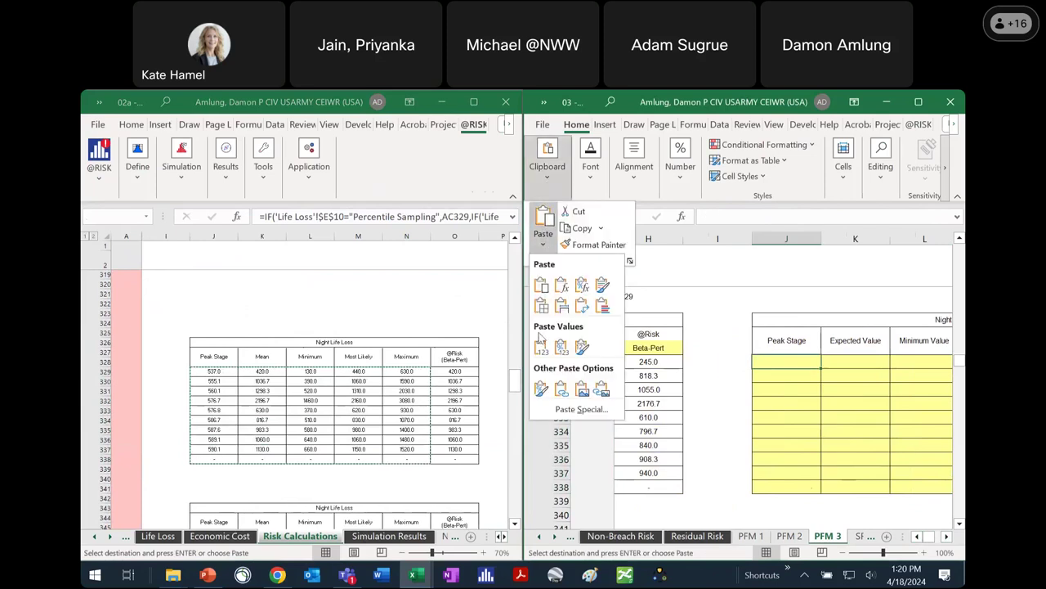
left_click(541, 346)
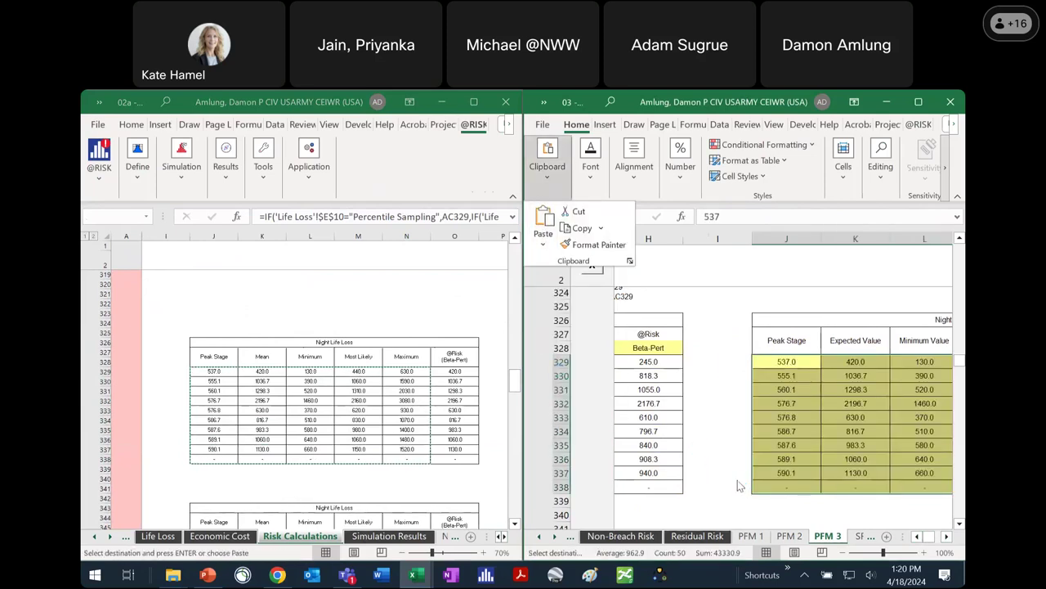
Step: Copy the breach economic loss data Q329:R338 from Risk Calculations and paste it as values at Q329 on the PFM 3 worksheet
left_click(501, 535)
scroll(327, 393, "right", 4)
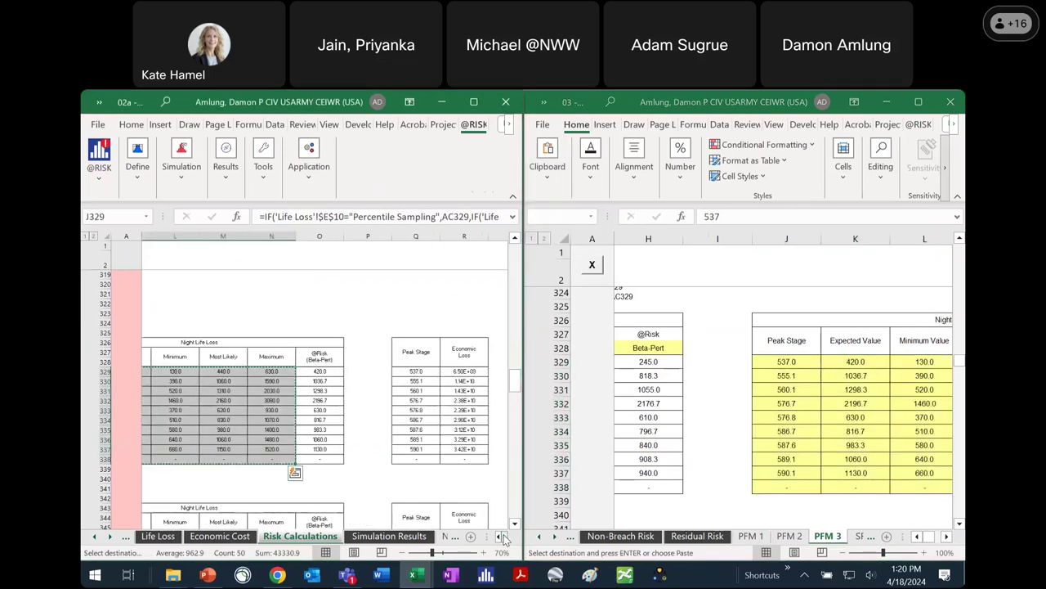
left_click(359, 371)
left_click_drag(405, 439, 406, 458)
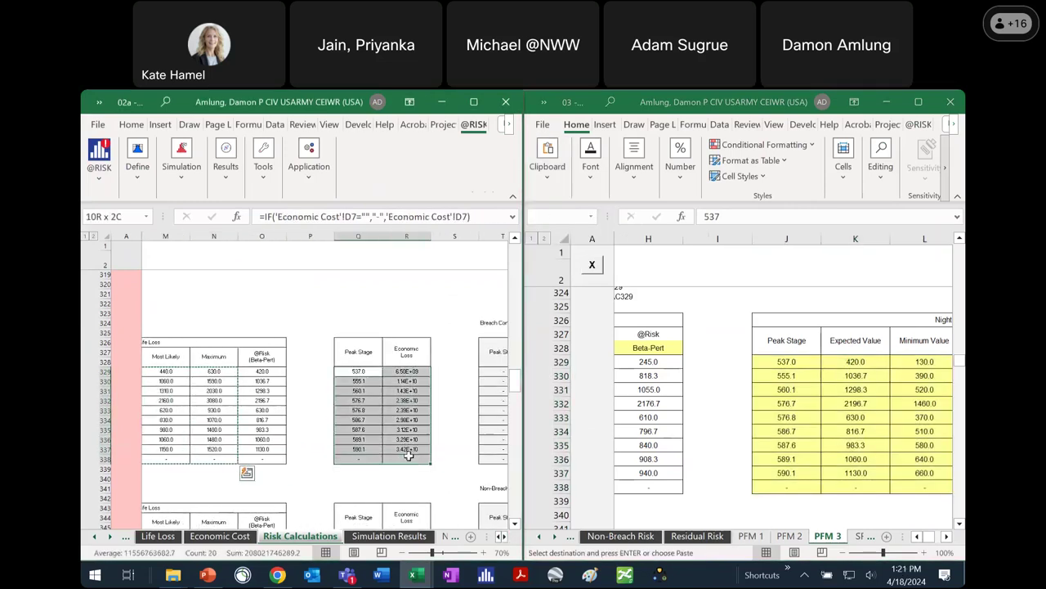
left_click(946, 536)
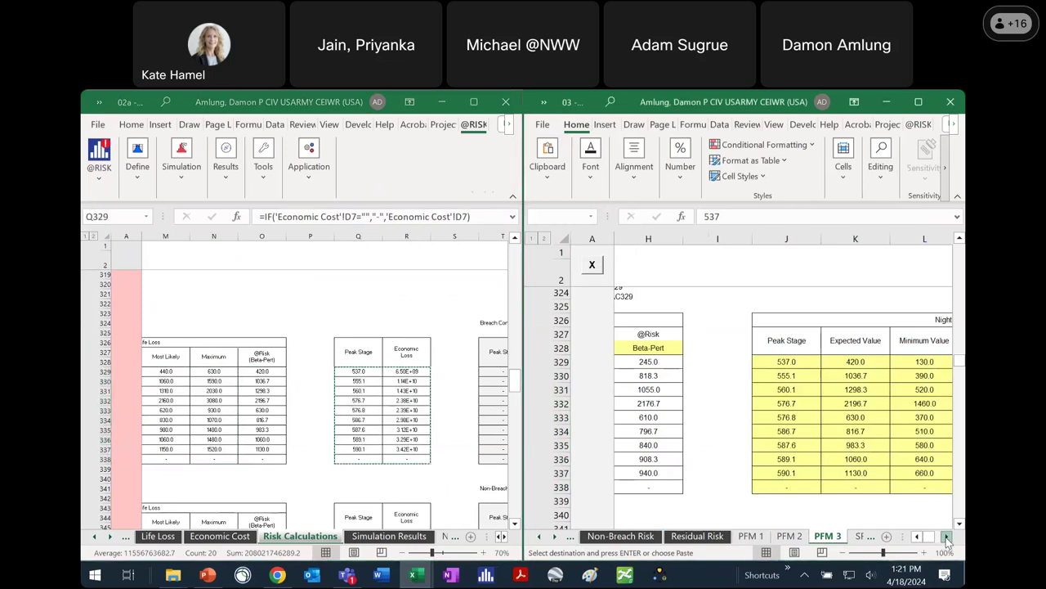
scroll(782, 362, "right", 2)
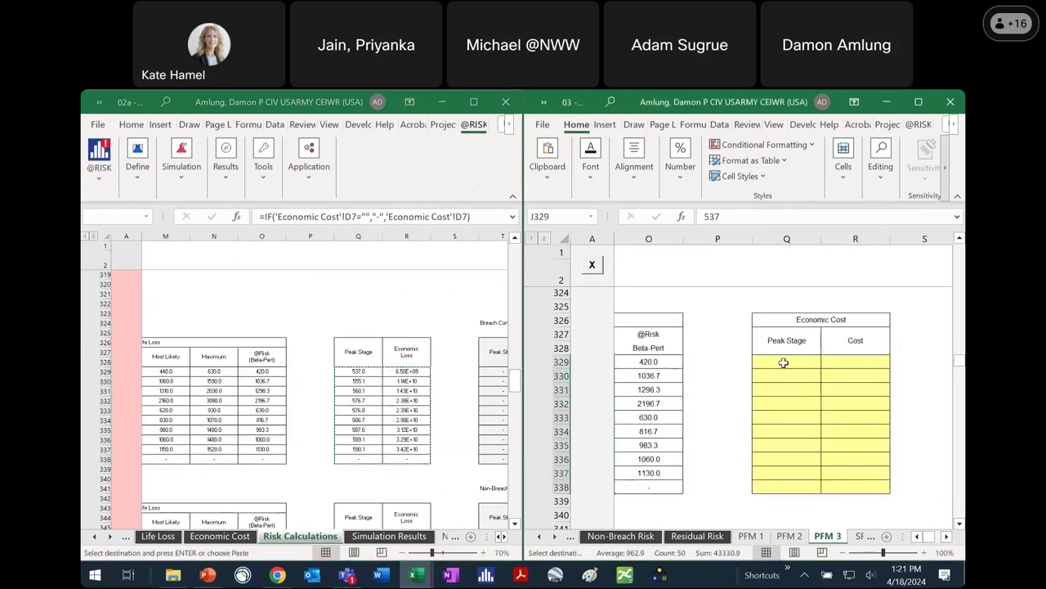
left_click(783, 363)
left_click(551, 171)
left_click(543, 244)
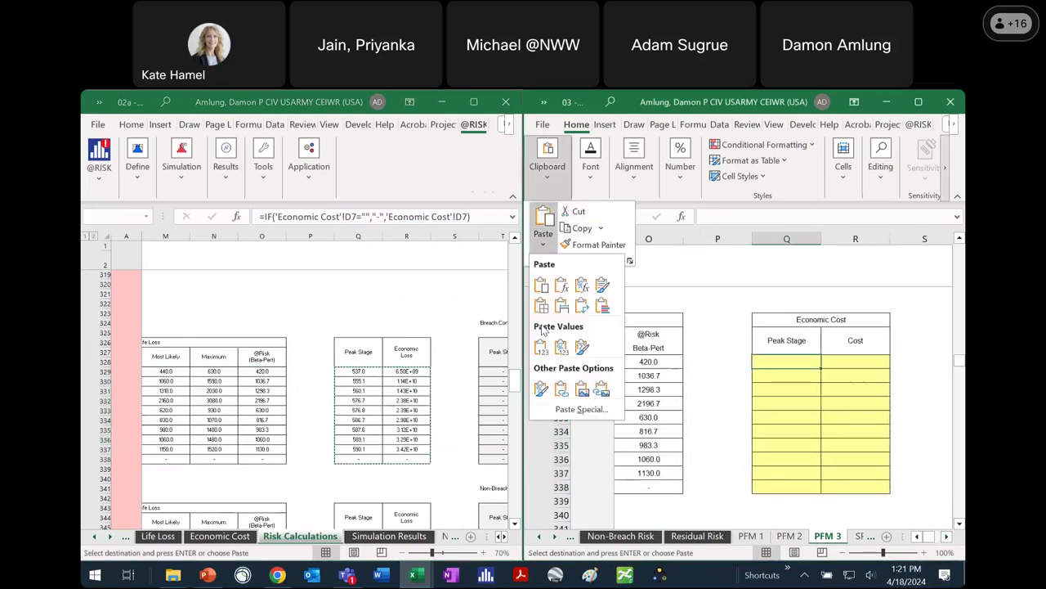
left_click(540, 347)
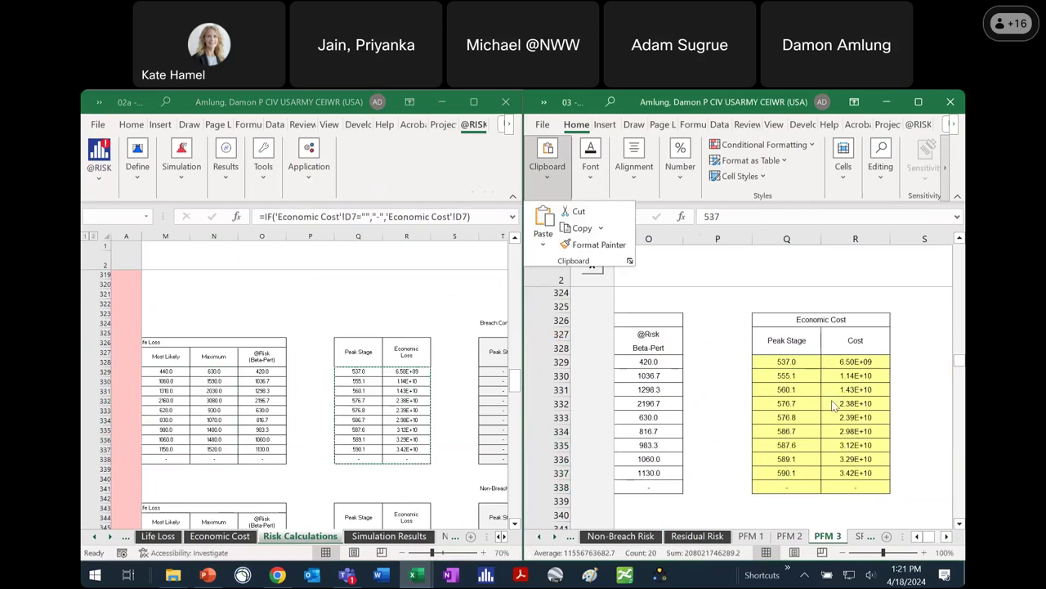
scroll(831, 399, "down", 1)
scroll(832, 399, "down", 3)
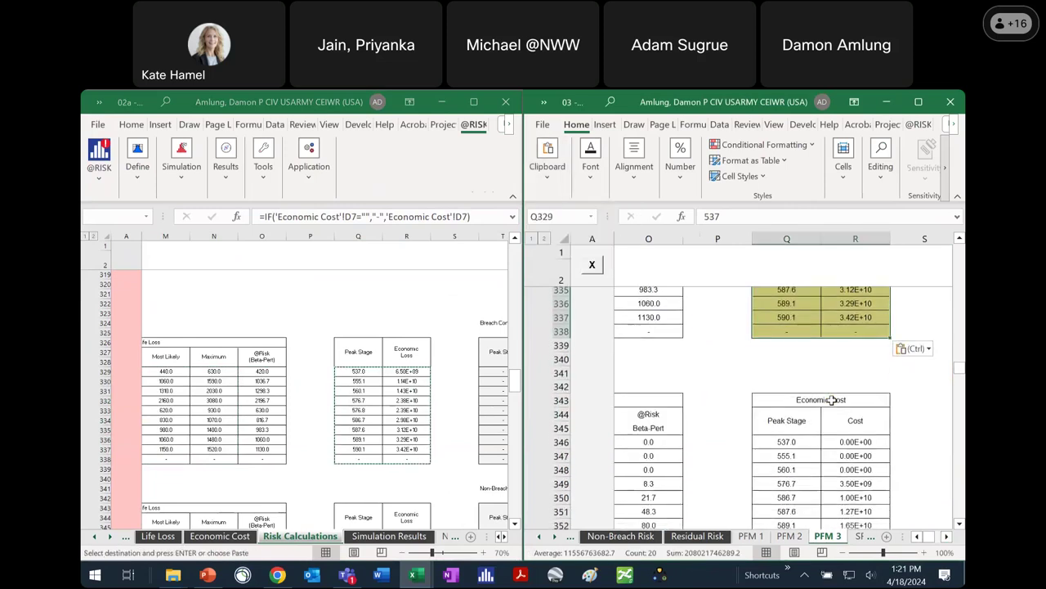
Step: Copy the breach economic loss data Q329:R338 from Risk Calculations and paste it as values at Q329 on the PFM 2 worksheet
left_click(789, 536)
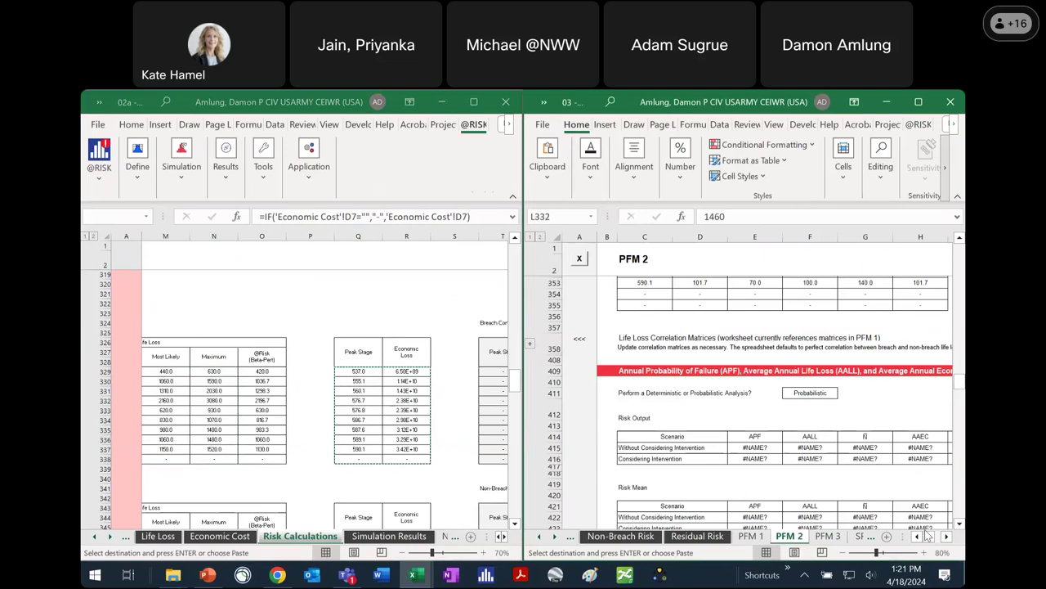
scroll(879, 389, "up", 6)
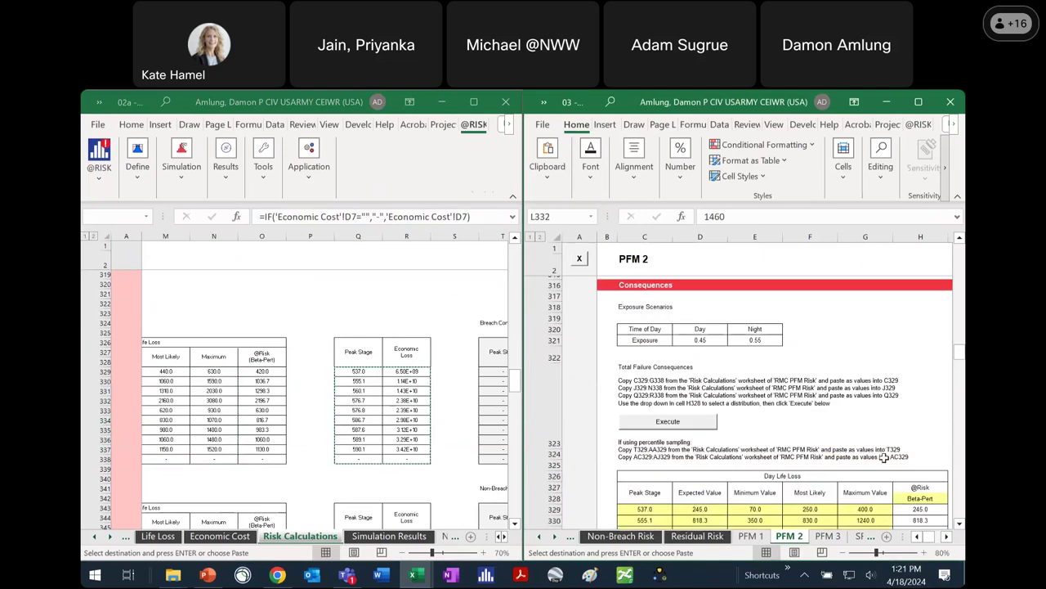
scroll(883, 458, "down", 1)
left_click(947, 535)
left_click(947, 536)
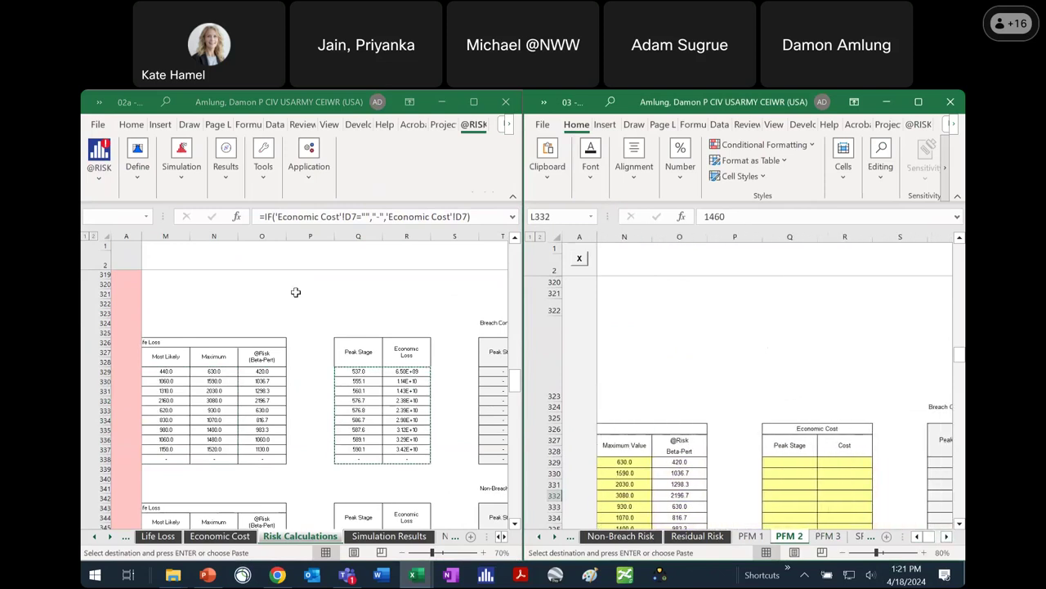
left_click(363, 367)
key("ctrl+v")
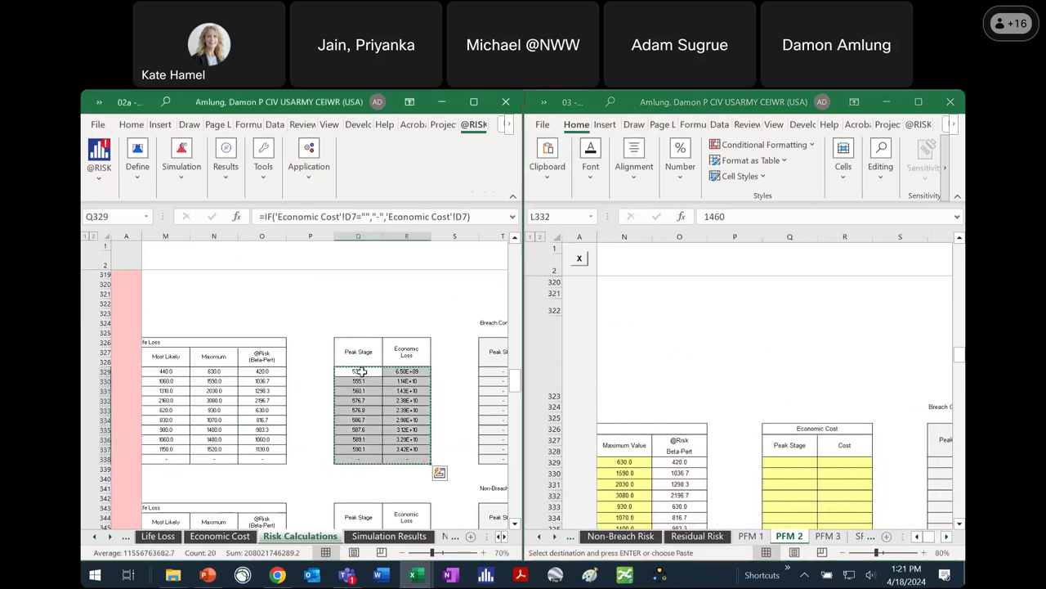
left_click(764, 463)
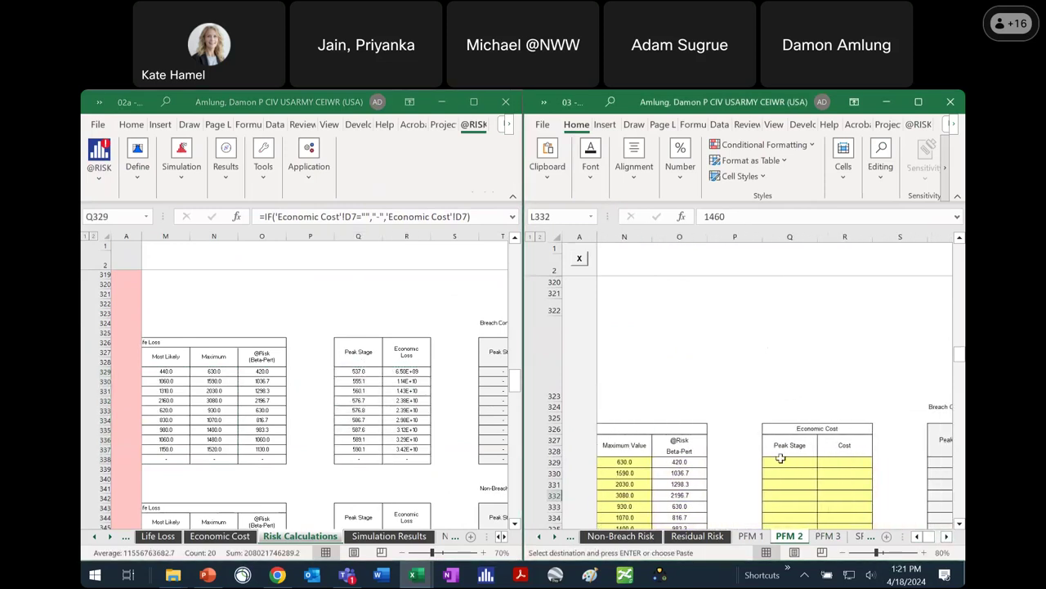
left_click(132, 125)
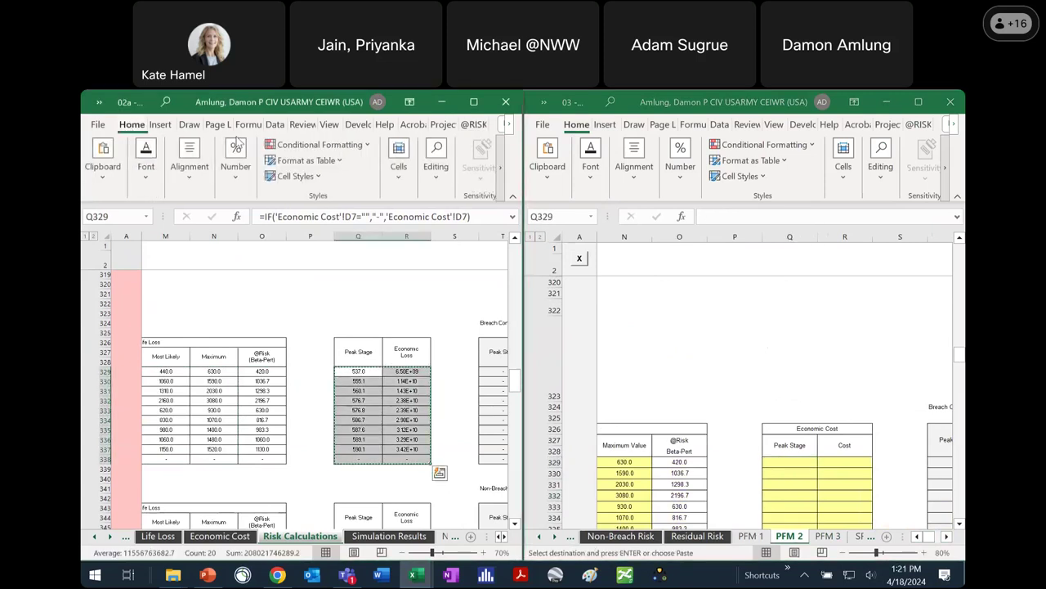
left_click(549, 177)
left_click(543, 243)
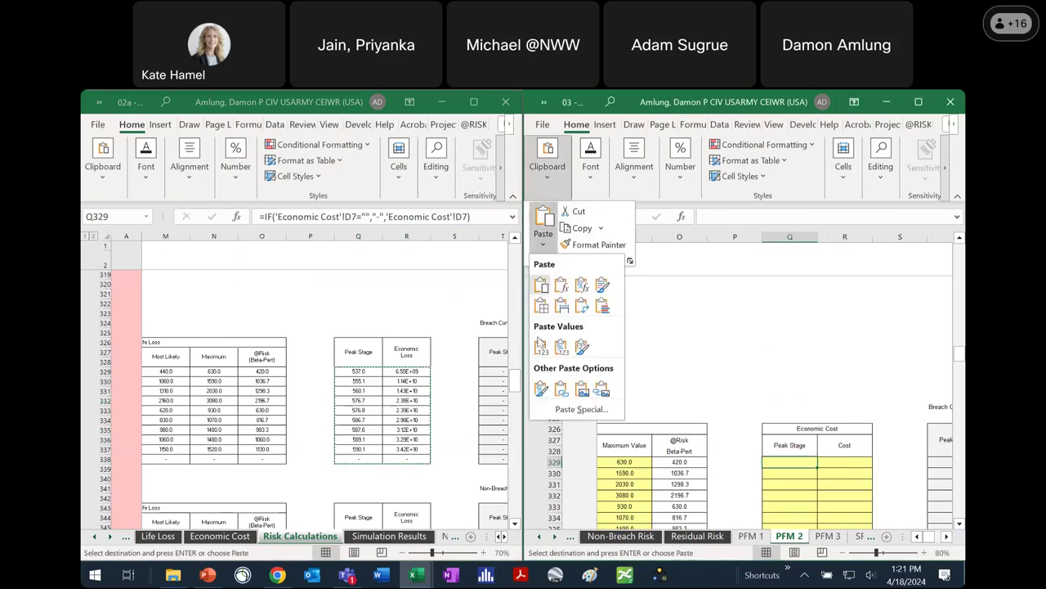
left_click(540, 346)
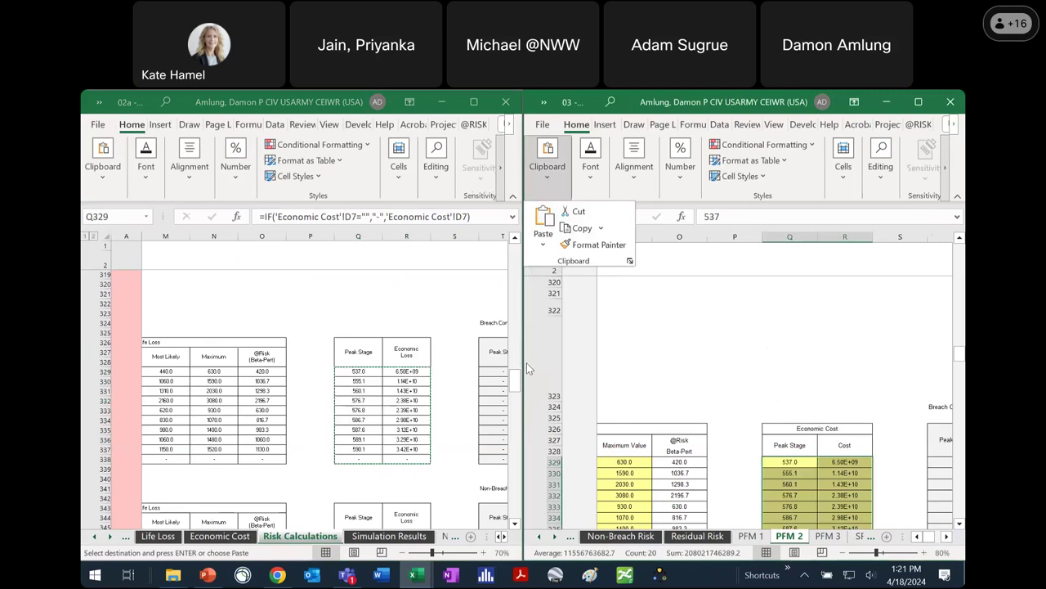
scroll(840, 480, "down", 1)
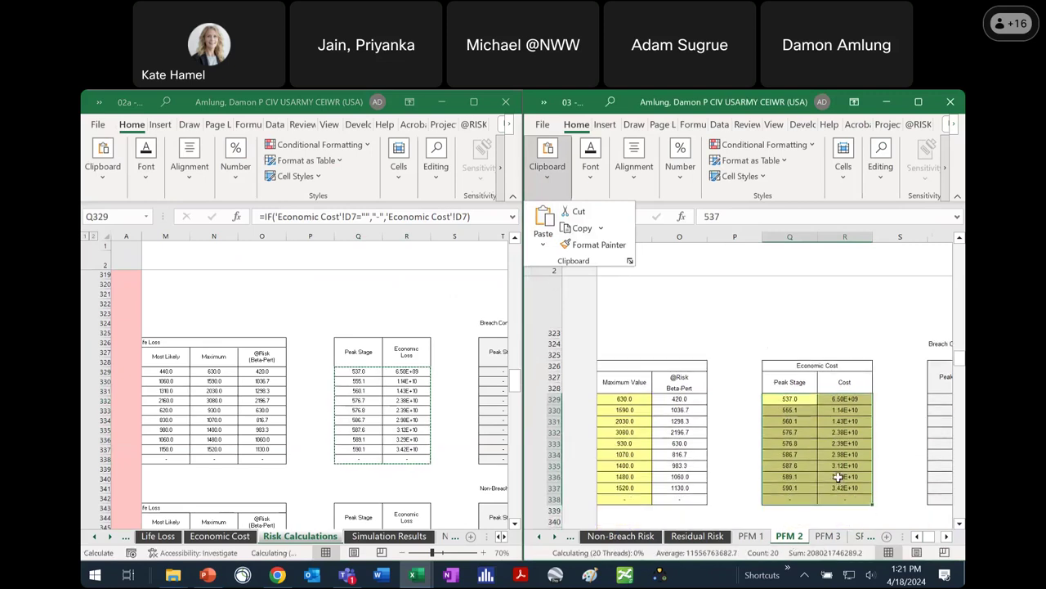
left_click(838, 477)
scroll(834, 474, "down", 2)
scroll(832, 472, "up", 2)
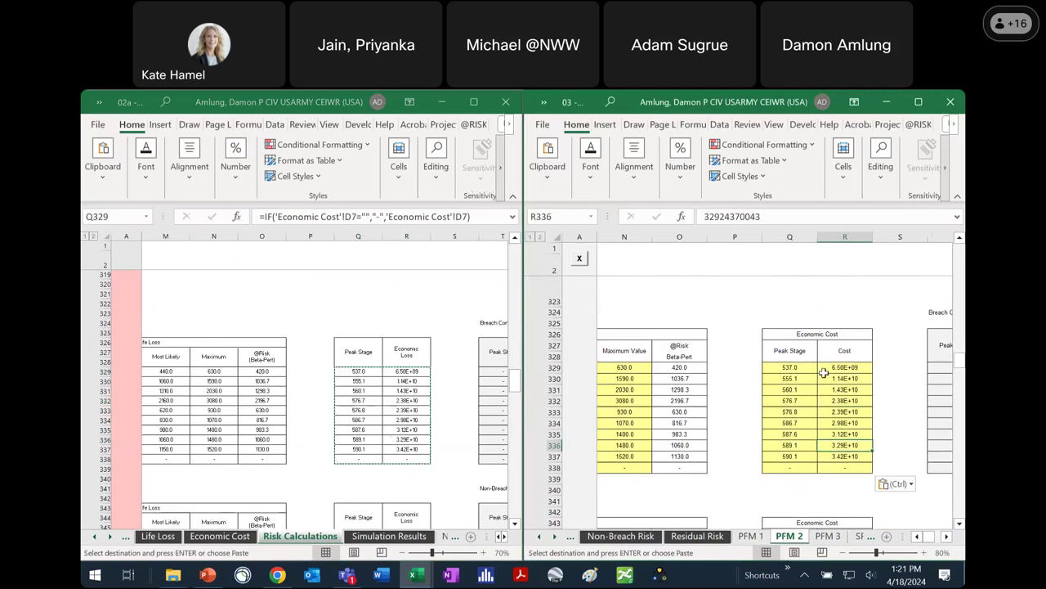
Step: Copy Q329:R338 on the PFM 2 worksheet and check the breach Economic Cost table on the PFM 1 worksheet
left_click_drag(807, 367, 865, 469)
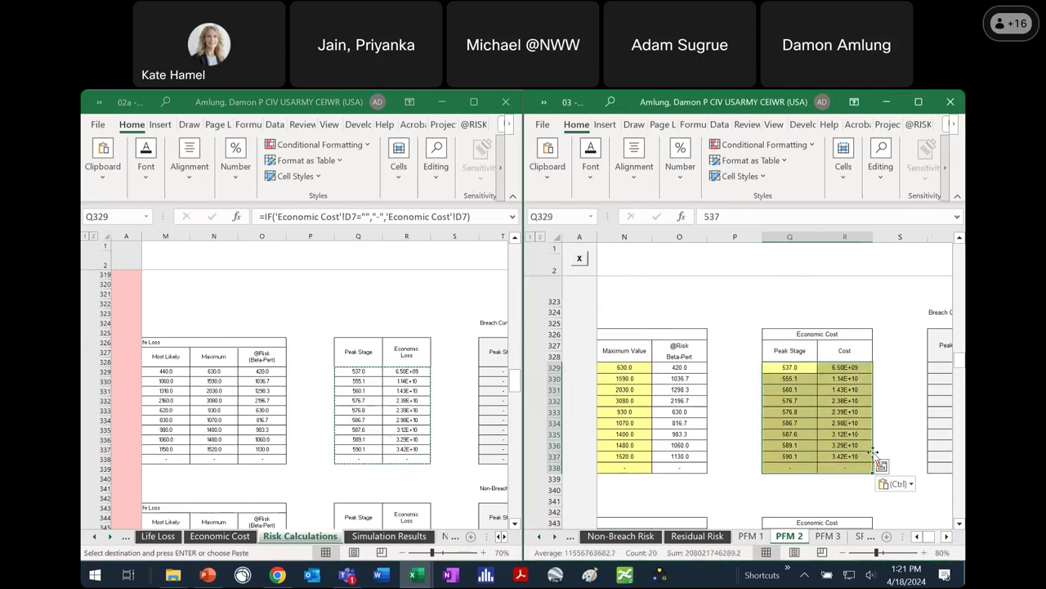
key("ctrl+c")
left_click(750, 536)
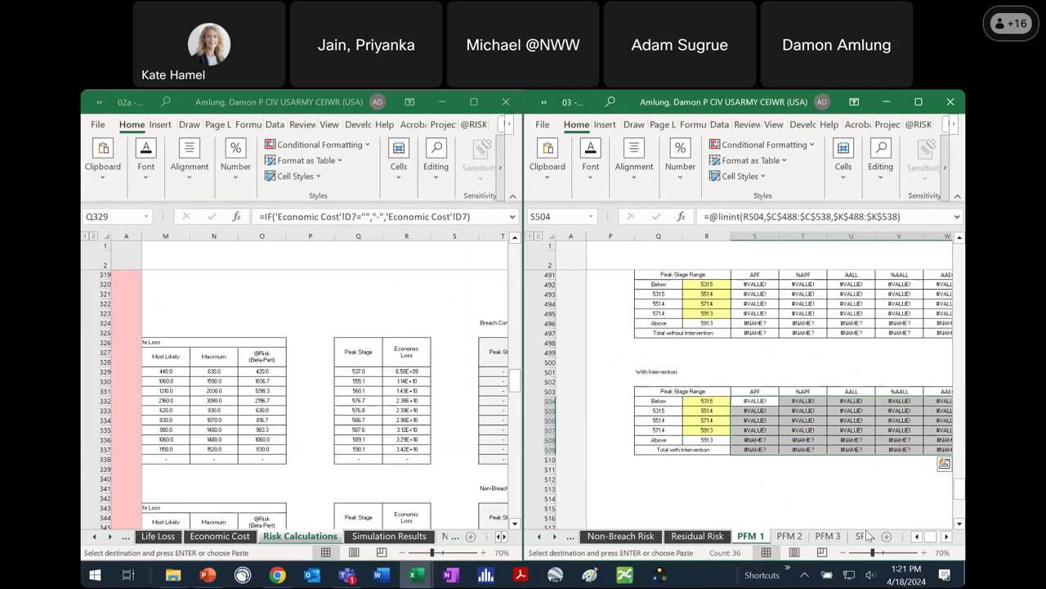
scroll(839, 460, "up", 20)
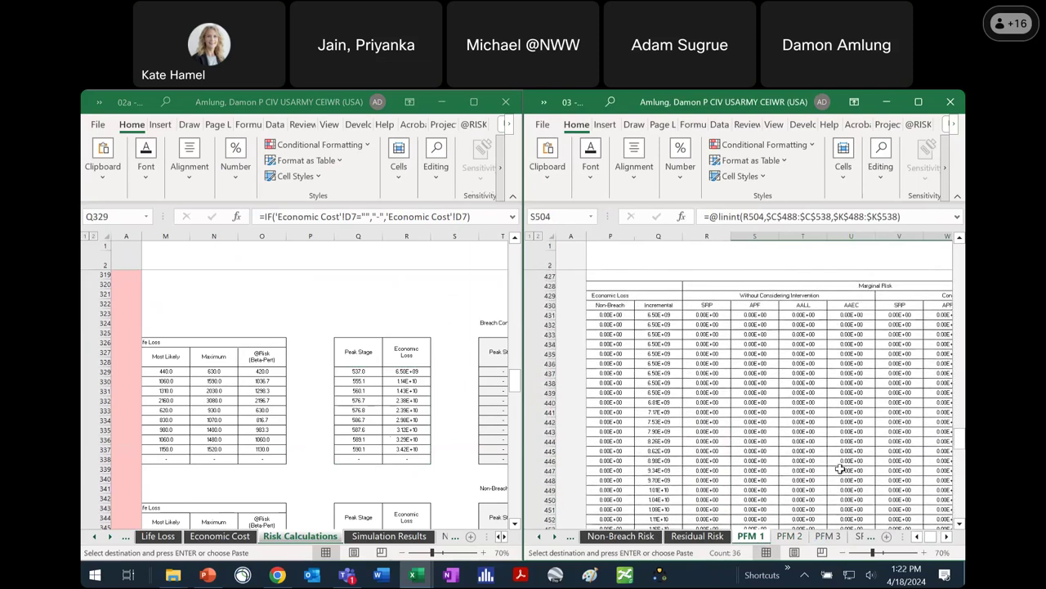
scroll(839, 469, "up", 15)
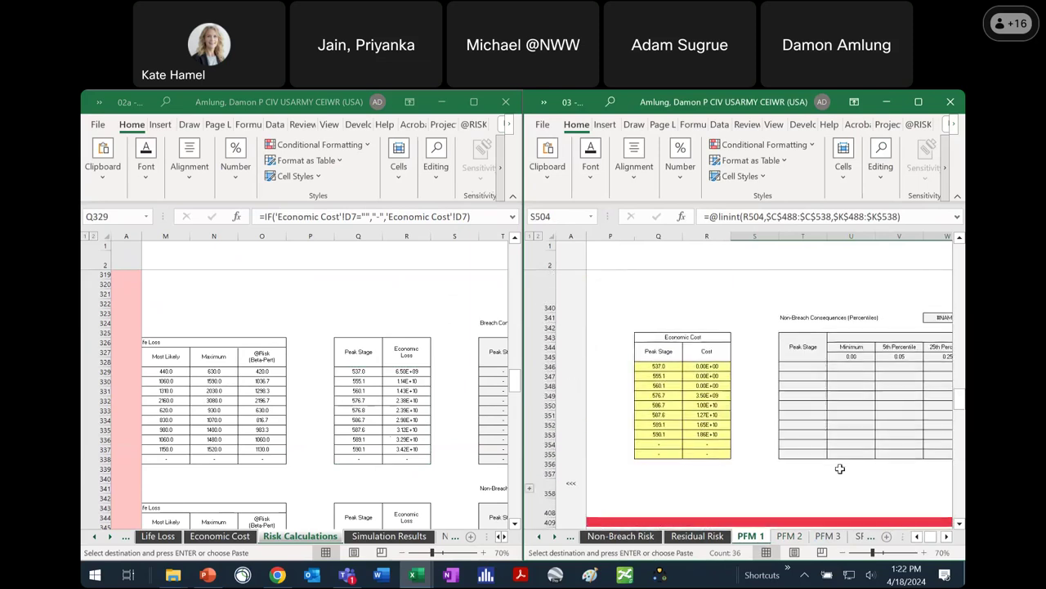
scroll(839, 468, "up", 5)
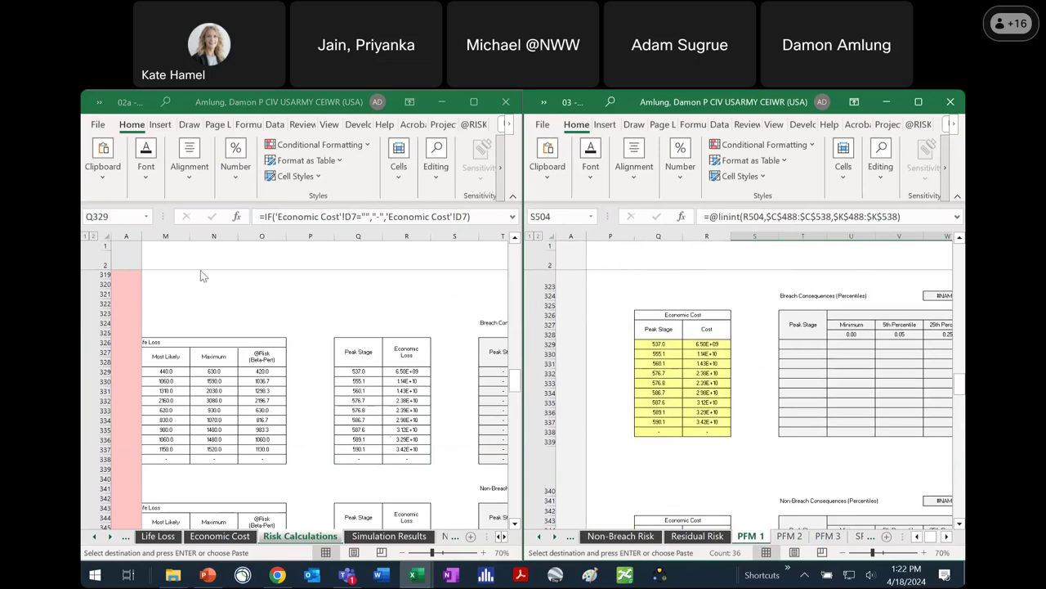
Step: Close the source workbook 02a - RMC PFM 3.xlsb without saving and maximize the project workbook
left_click_drag(253, 98, 262, 188)
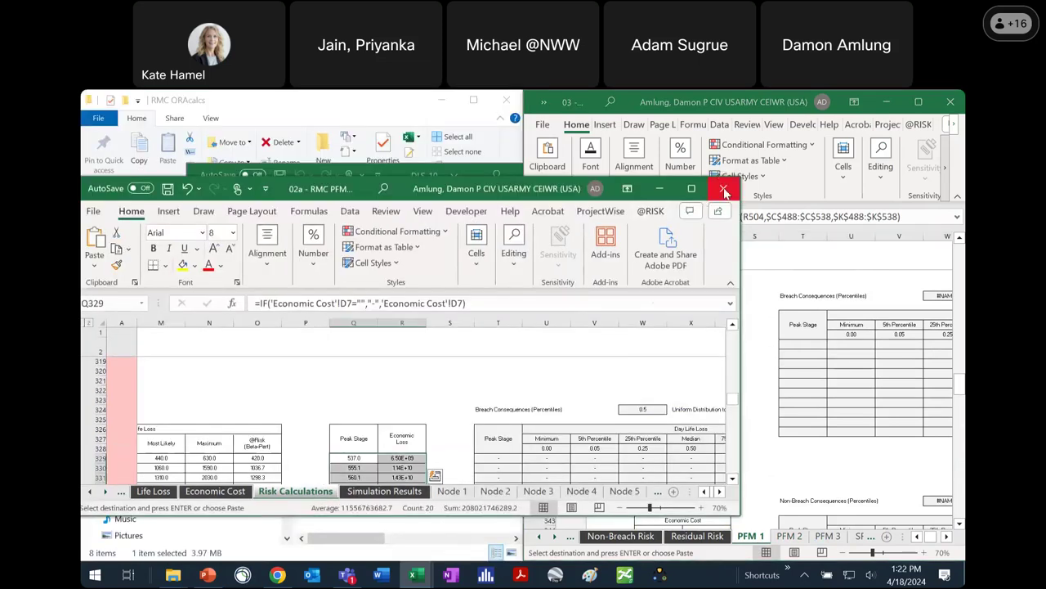
left_click(723, 188)
left_click(553, 358)
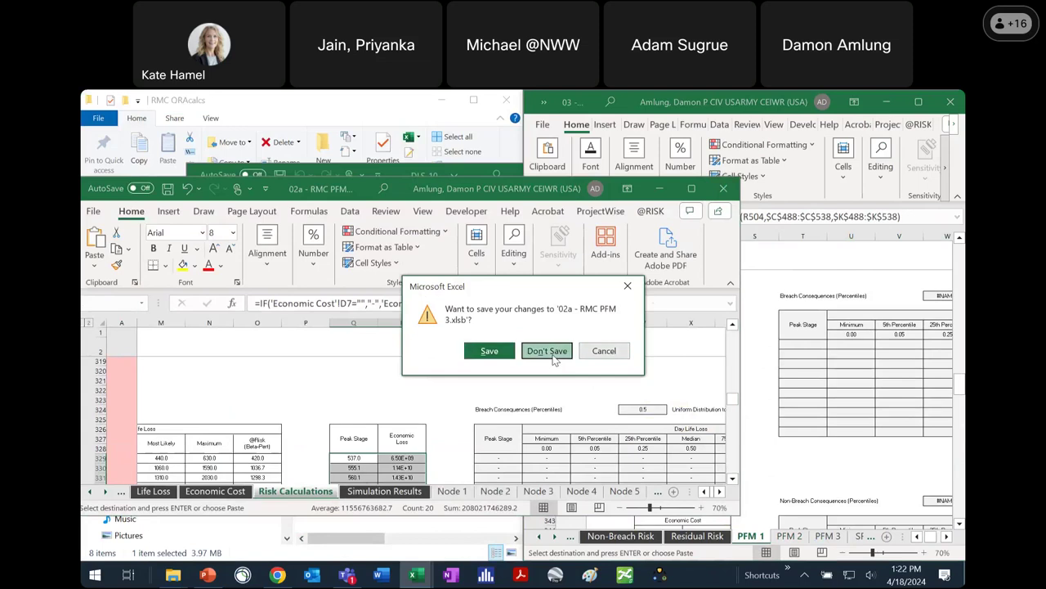
left_click(554, 358)
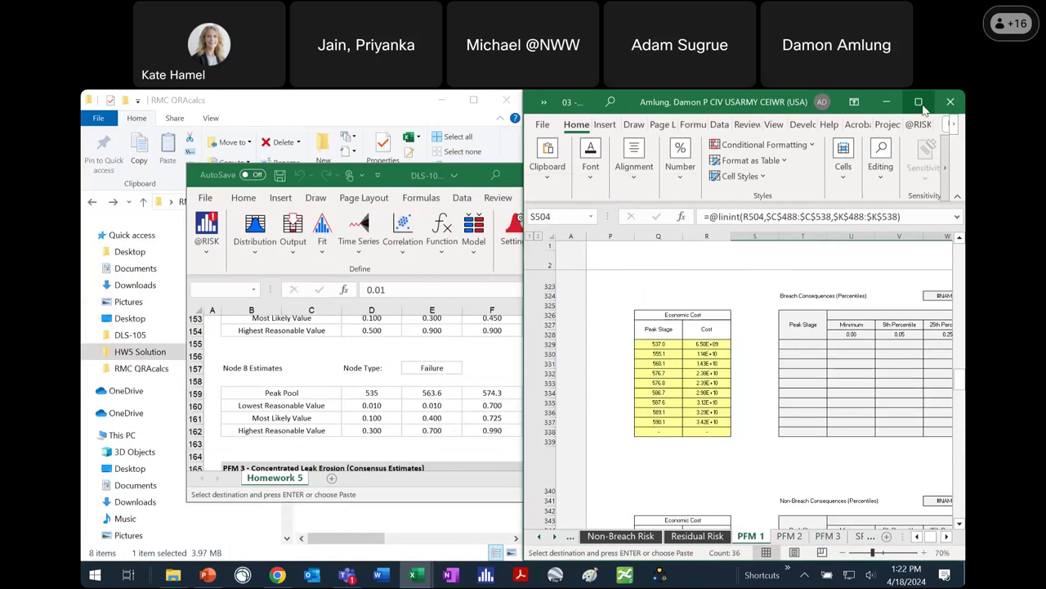
left_click(919, 102)
Step: Review the Team Elicitation Summary and System Response Probability tables on the PFM 1 worksheet, including the Node 4 formula in I73
left_click(874, 543)
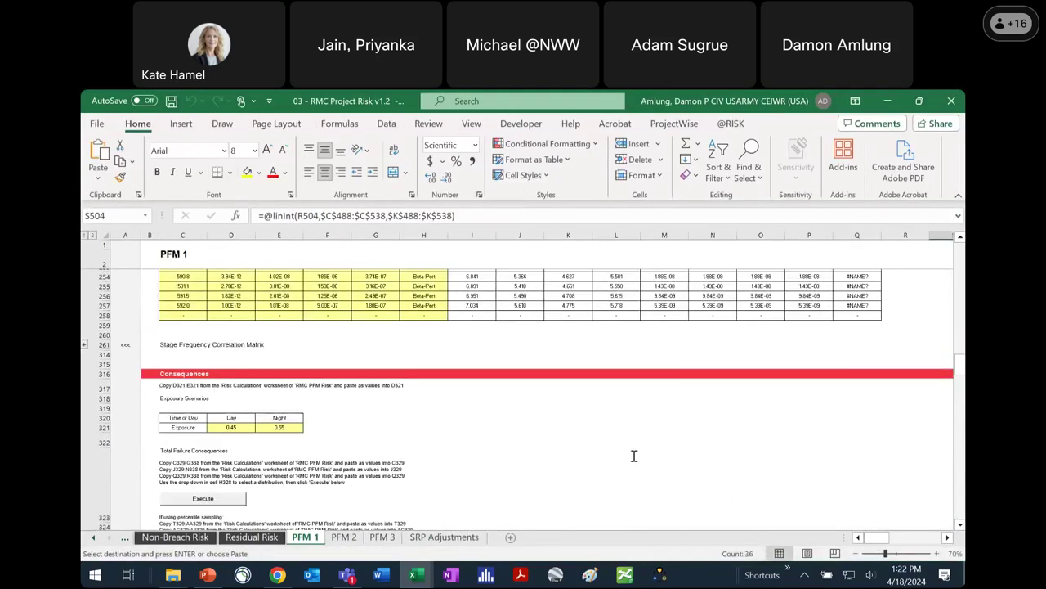
scroll(633, 455, "up", 15)
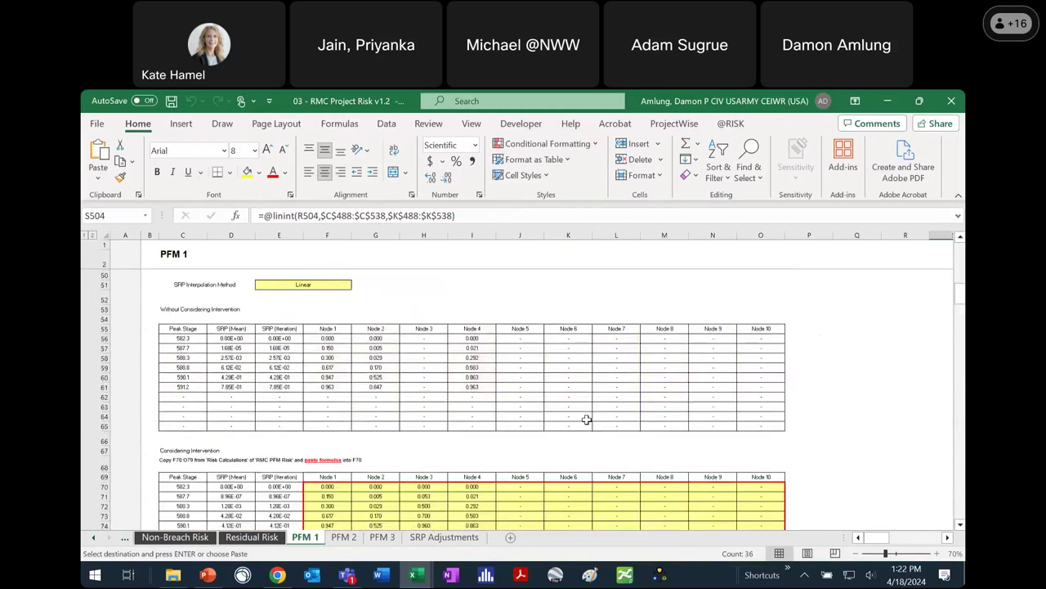
scroll(586, 419, "up", 10)
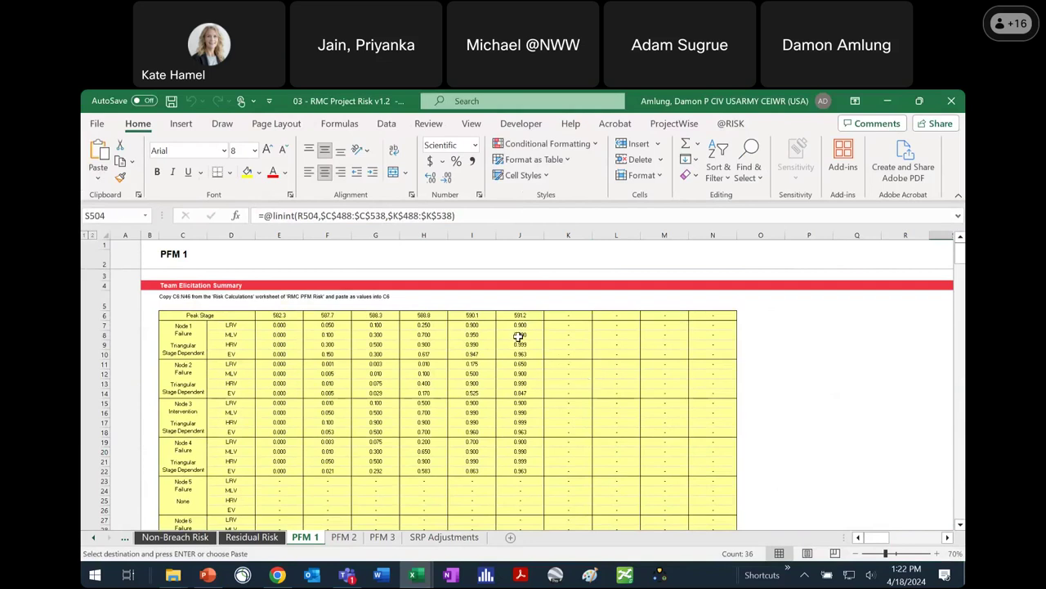
scroll(537, 327, "down", 8)
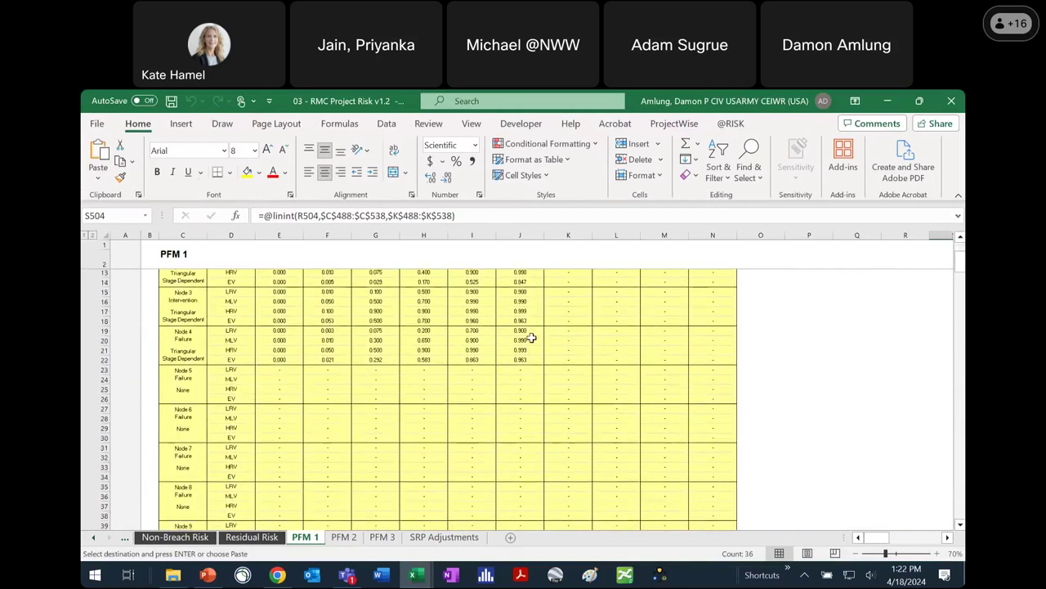
scroll(529, 337, "down", 6)
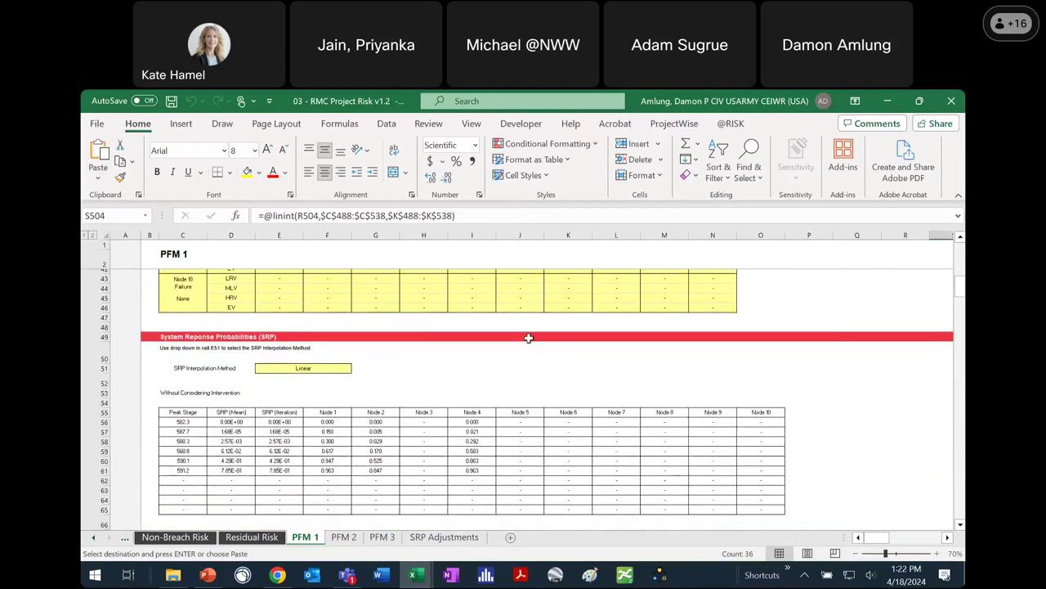
scroll(537, 379, "down", 4)
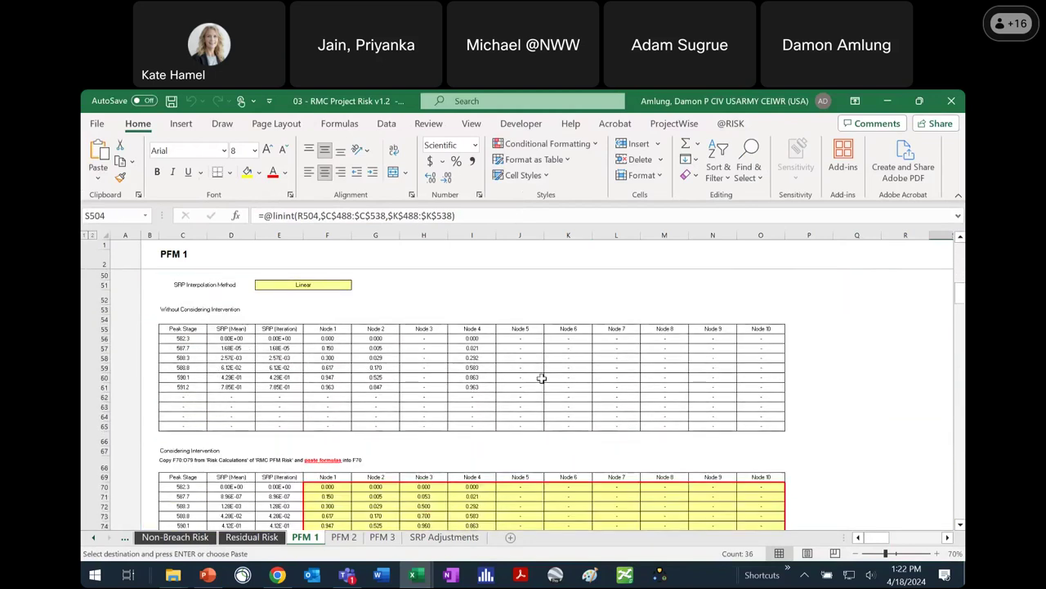
scroll(381, 332, "up", 3)
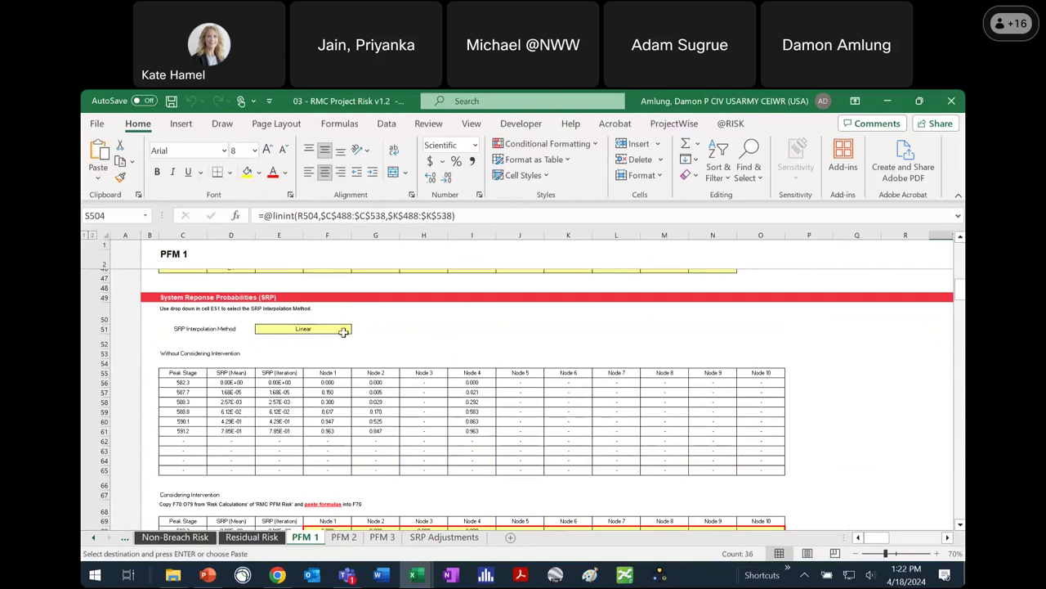
scroll(588, 397, "down", 3)
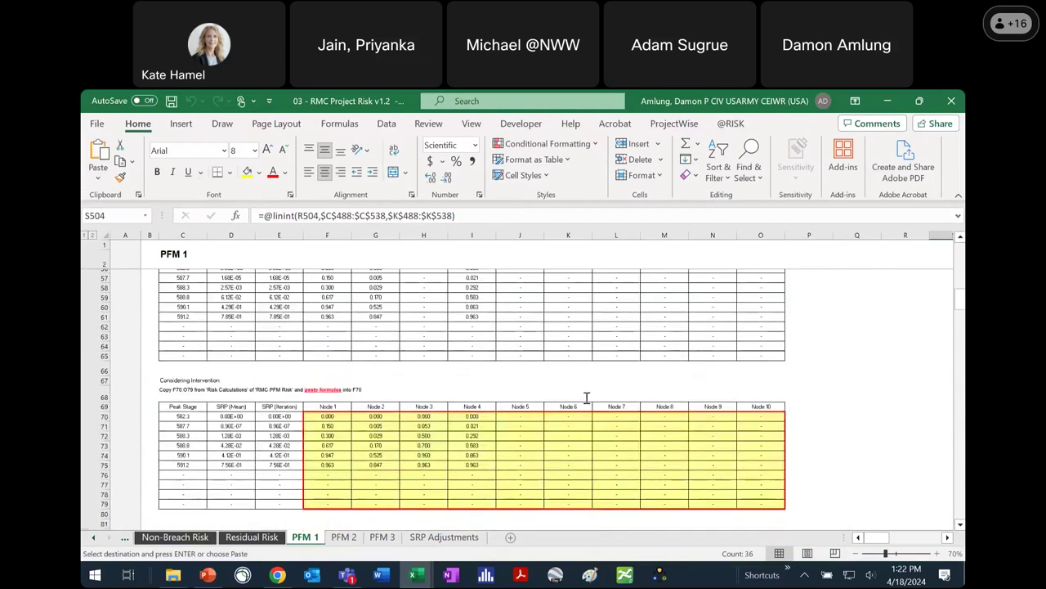
left_click(479, 444)
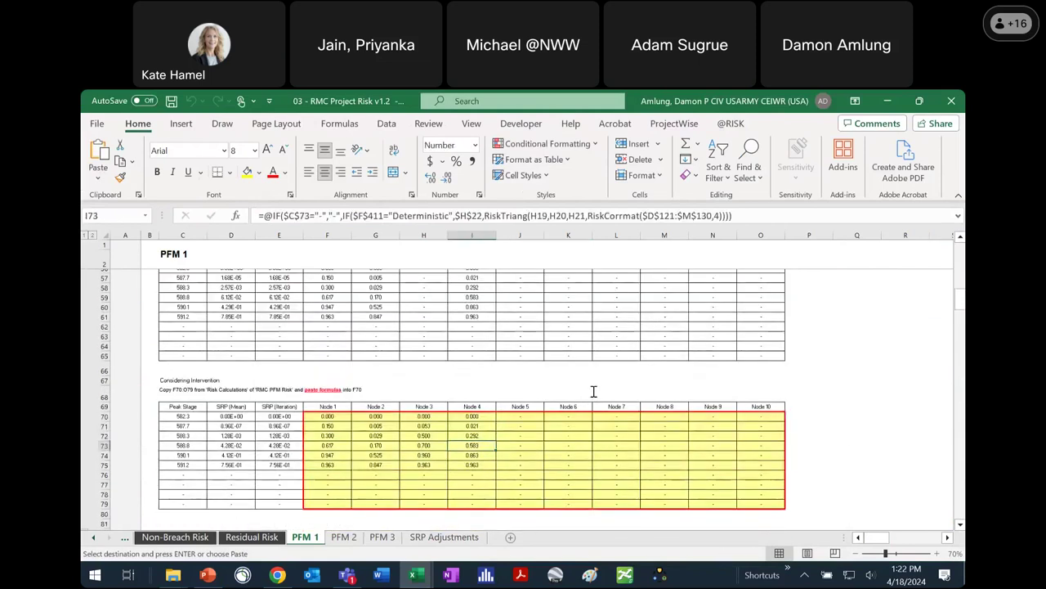
Step: Re-enter the expected annual exceedance probability formula in Q209 of the Stage Frequency table on the PFM 1 worksheet
scroll(594, 391, "down", 5)
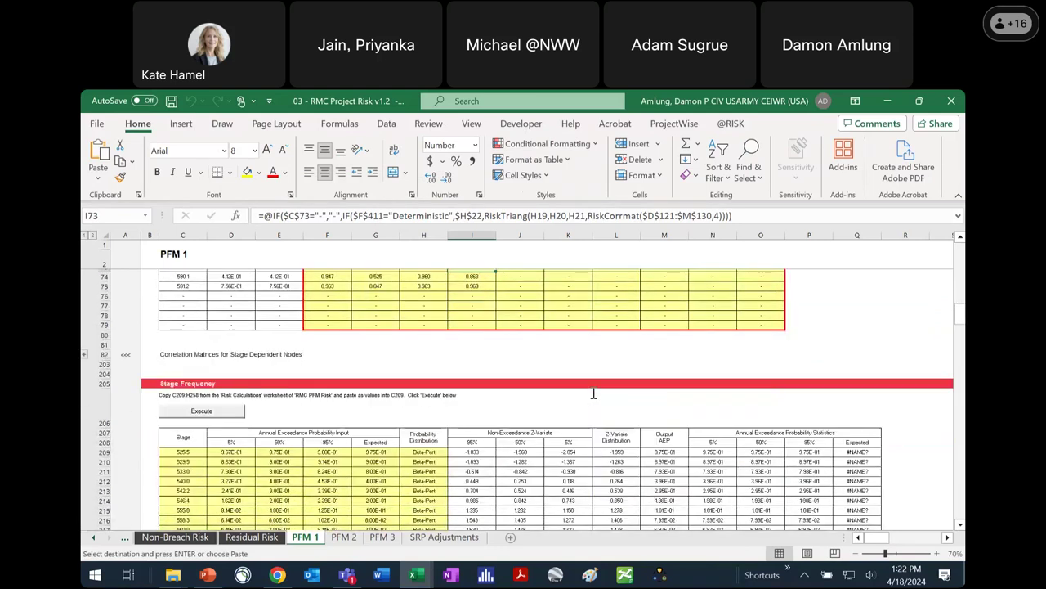
scroll(593, 394, "down", 4)
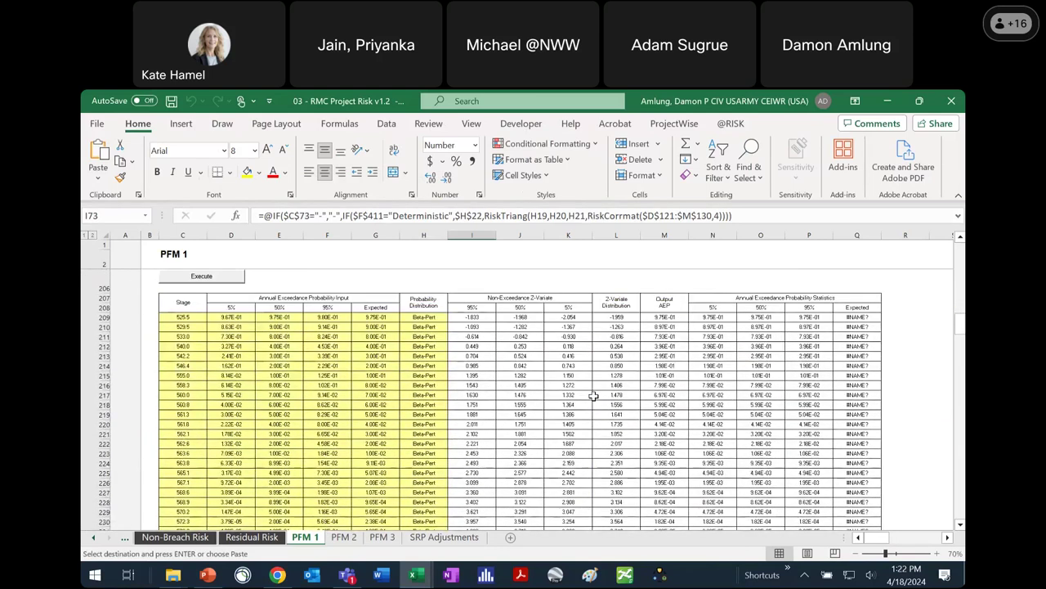
scroll(838, 311, "down", 1)
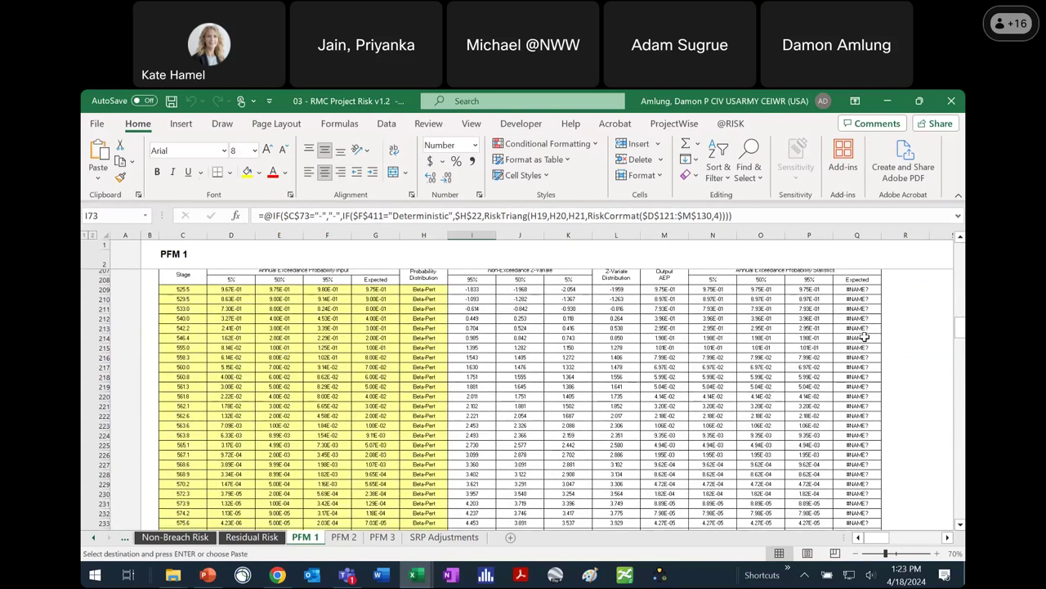
left_click(846, 291)
left_click(552, 211)
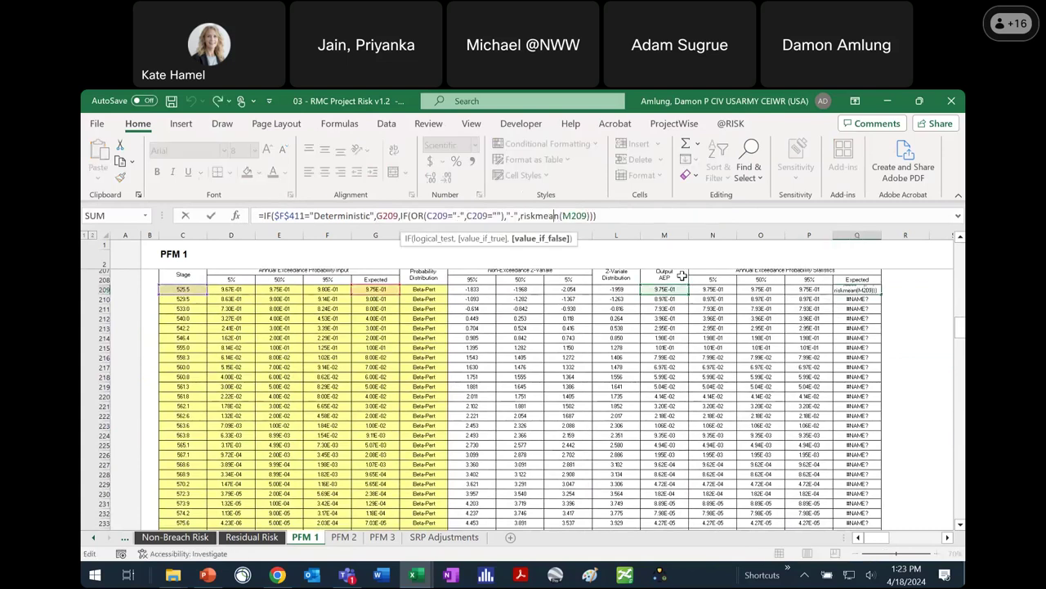
key("Return")
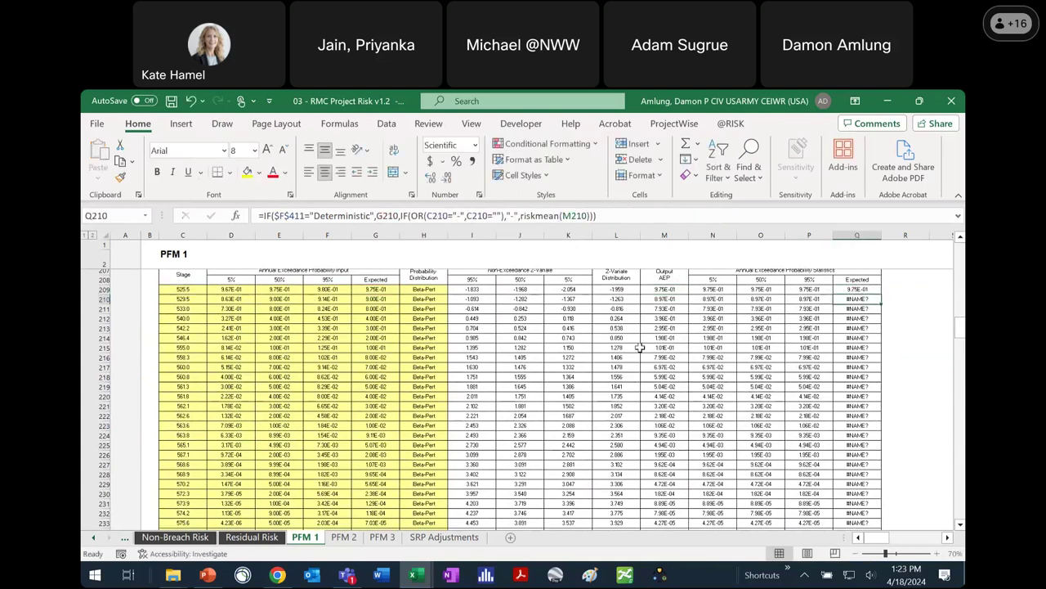
Step: Examine the breach and non-breach consequence tables and the Risk Output table on the PFM 1 worksheet
scroll(612, 397, "down", 20)
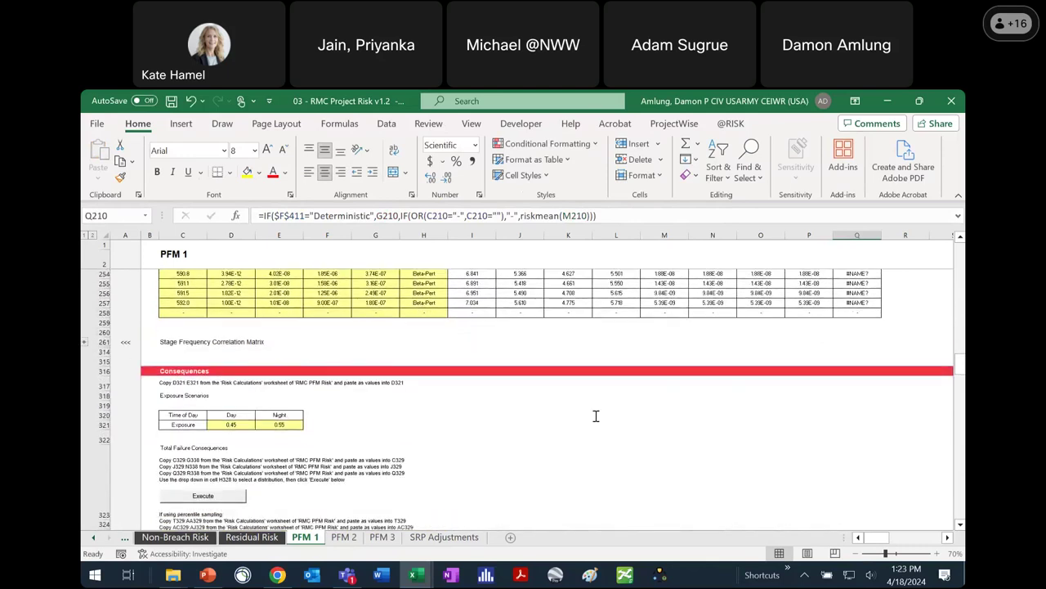
scroll(626, 356, "down", 2)
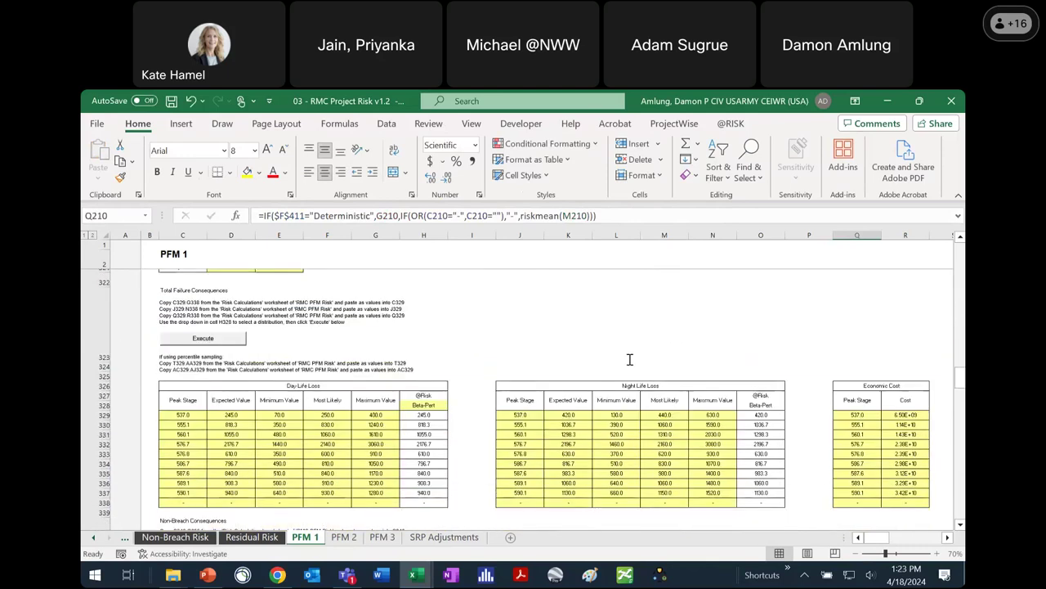
scroll(859, 444, "down", 3)
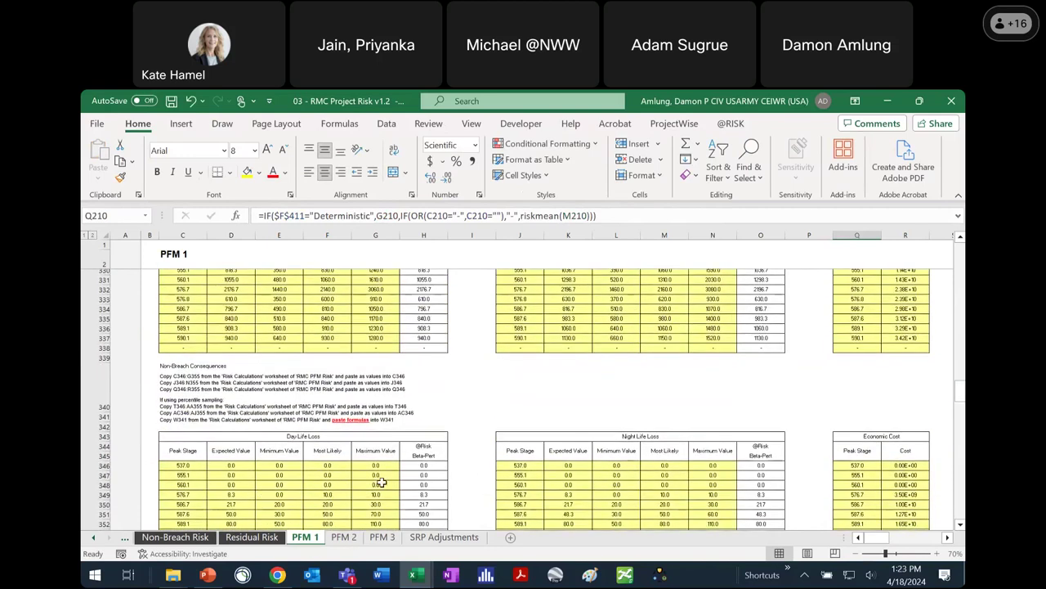
scroll(906, 462, "down", 6)
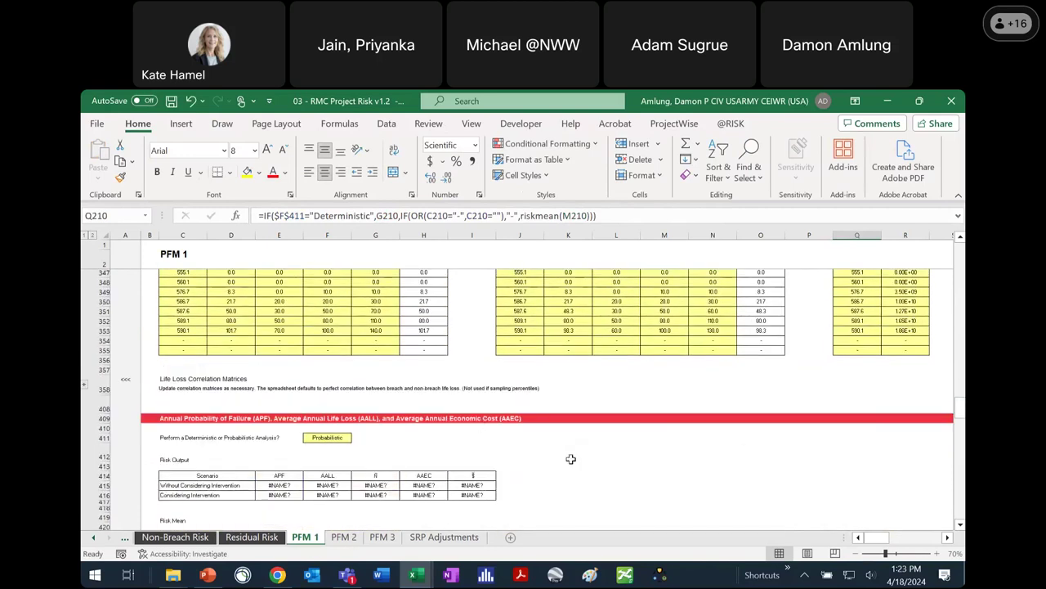
Step: Review the PFM 2 worksheet from the elicitation summary through stage frequency and consequences to the risk output tables
left_click(348, 539)
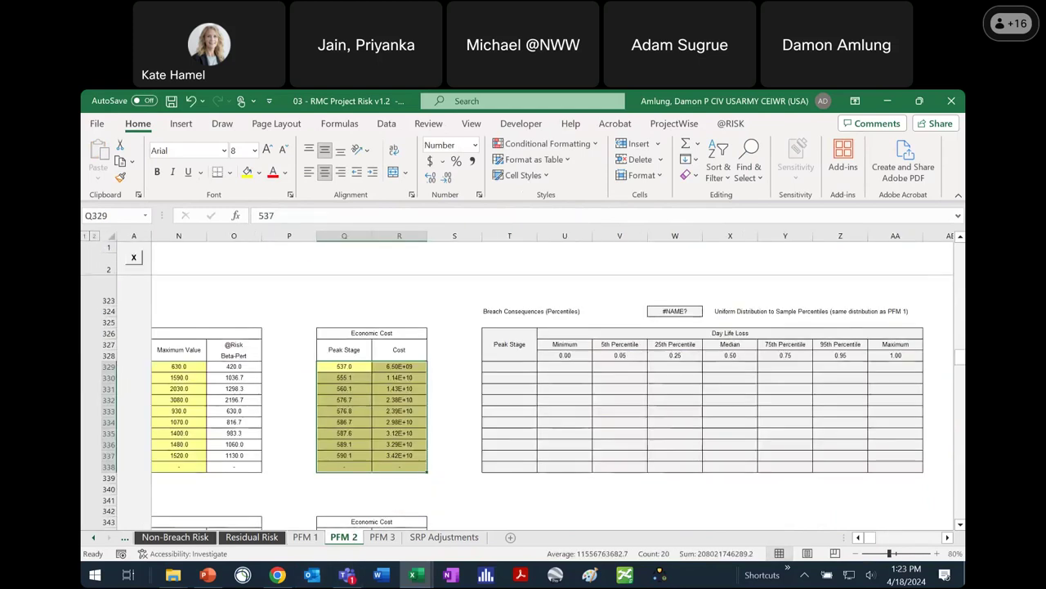
scroll(869, 541, "left", 5)
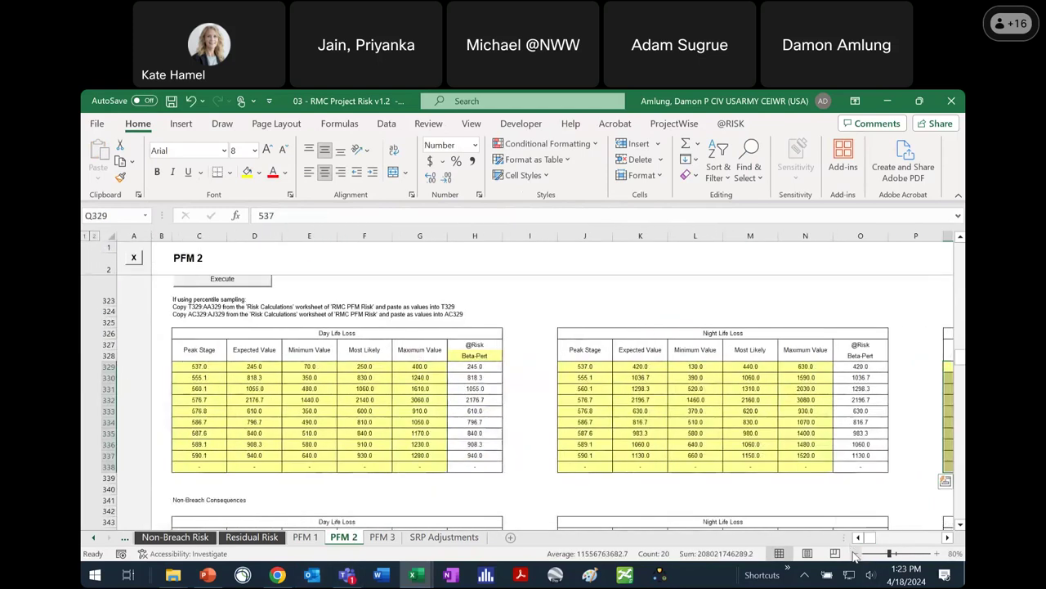
scroll(785, 408, "down", 1)
left_click(856, 440)
scroll(767, 404, "up", 20)
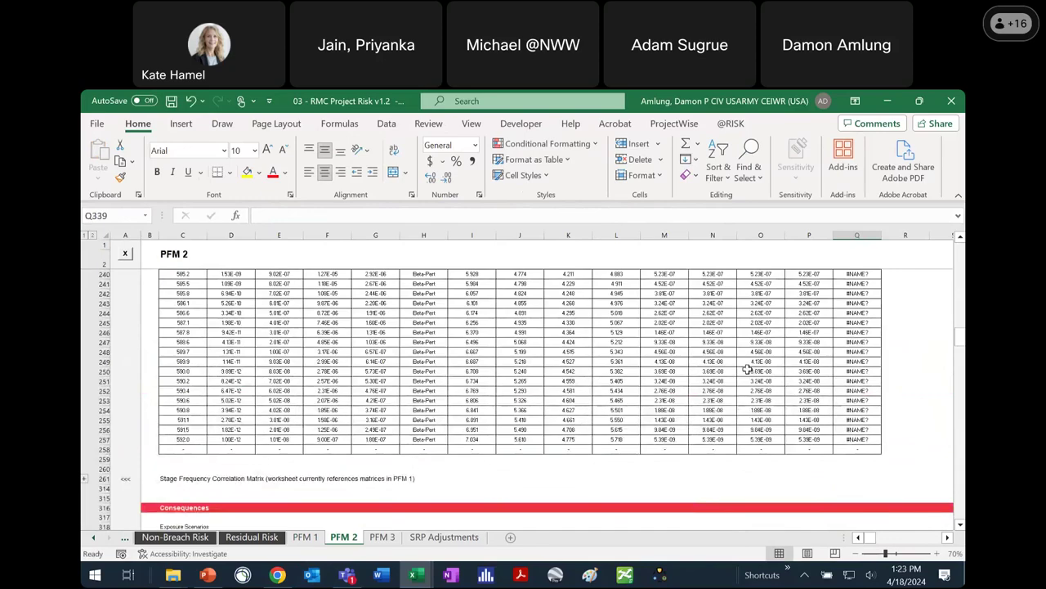
scroll(728, 367, "up", 4)
scroll(710, 362, "down", 15)
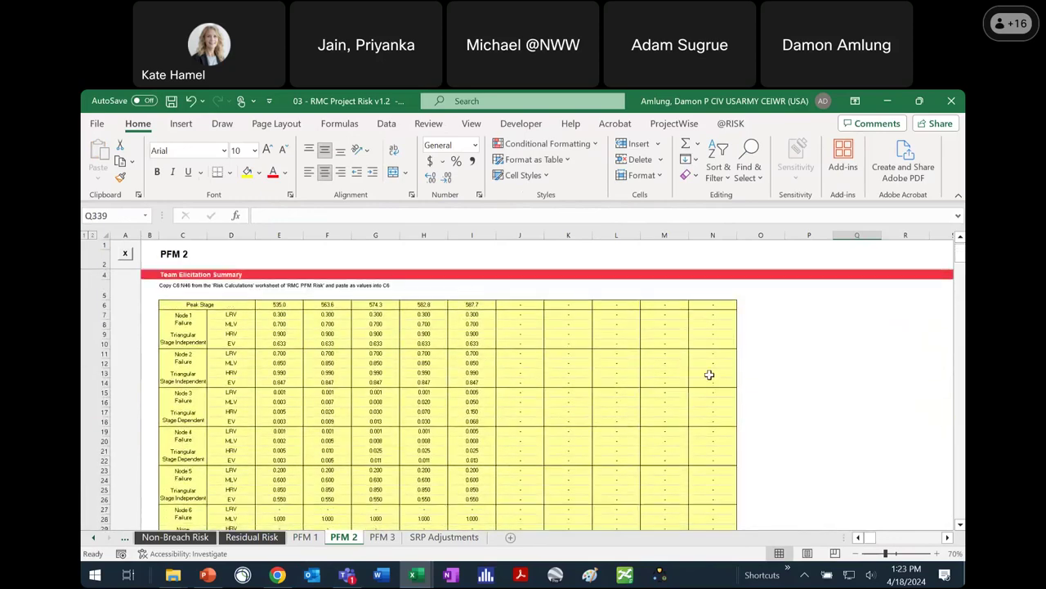
scroll(710, 385, "down", 20)
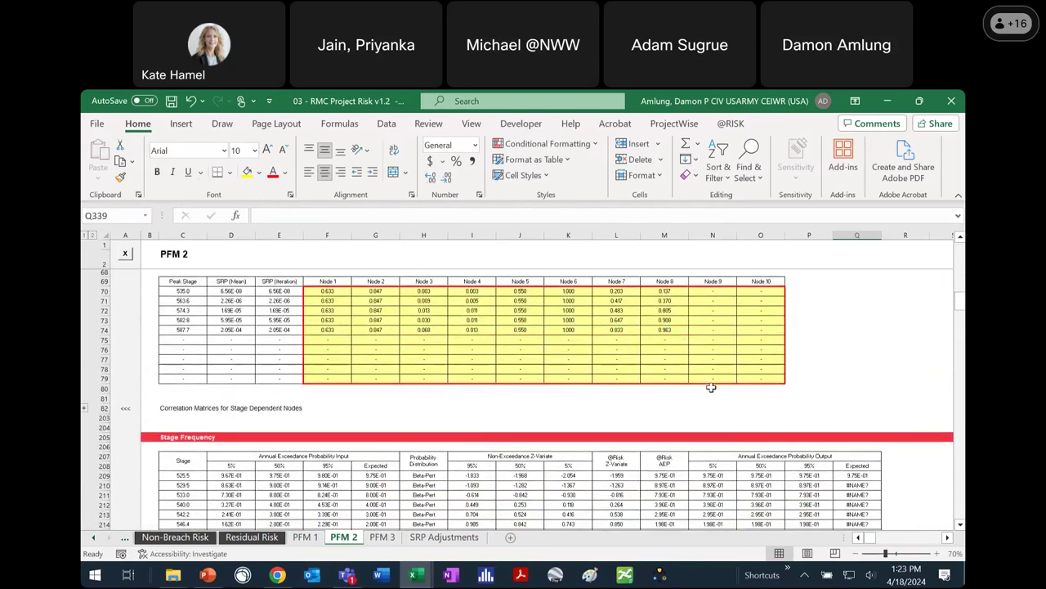
scroll(713, 395, "down", 20)
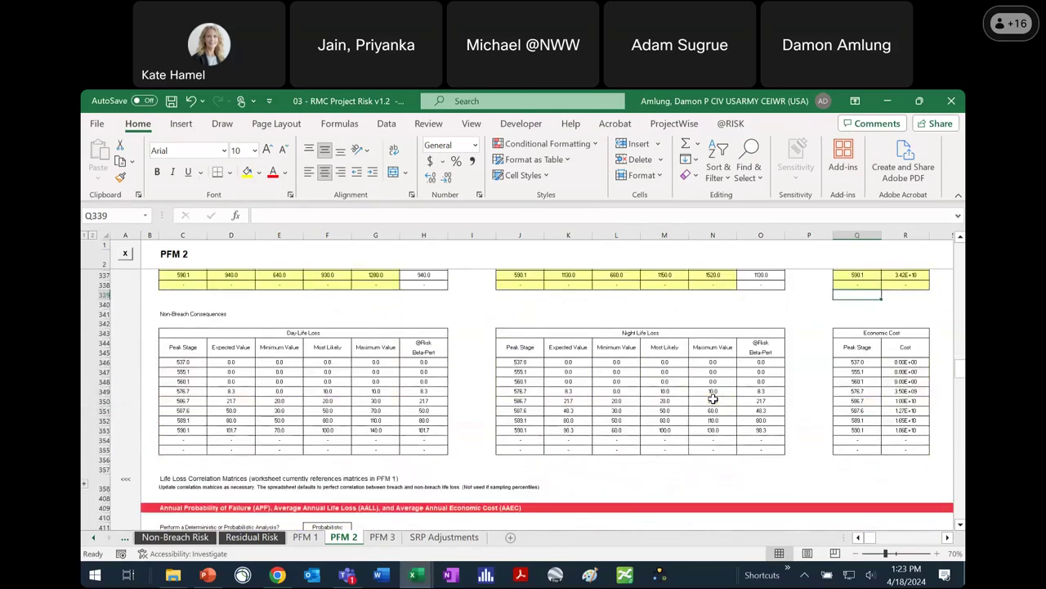
scroll(712, 403, "down", 3)
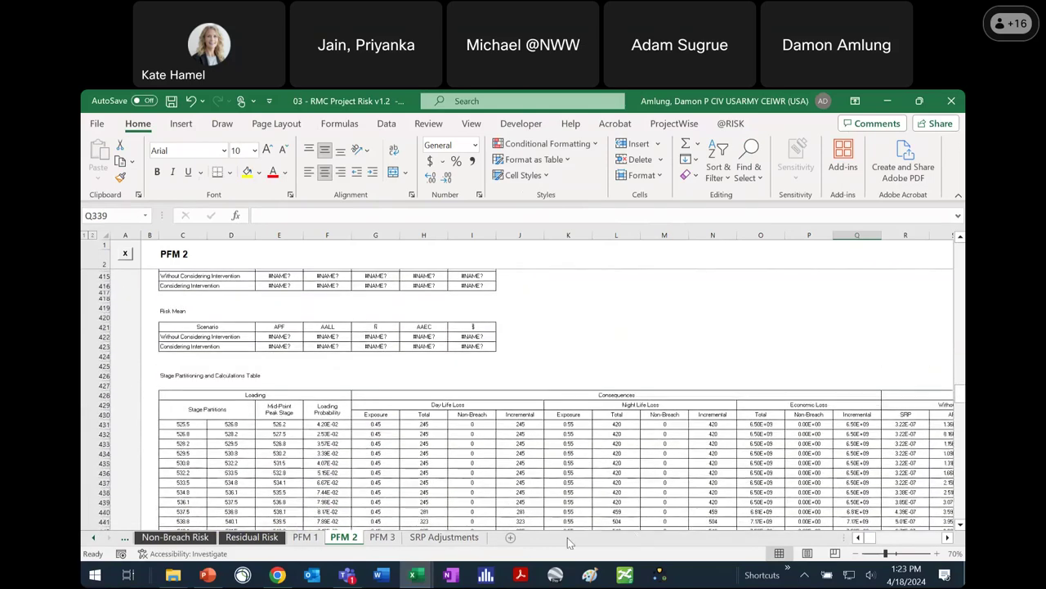
Step: Review the elicitation summary, system response probabilities and stage frequency data on the PFM 3 worksheet
left_click(385, 537)
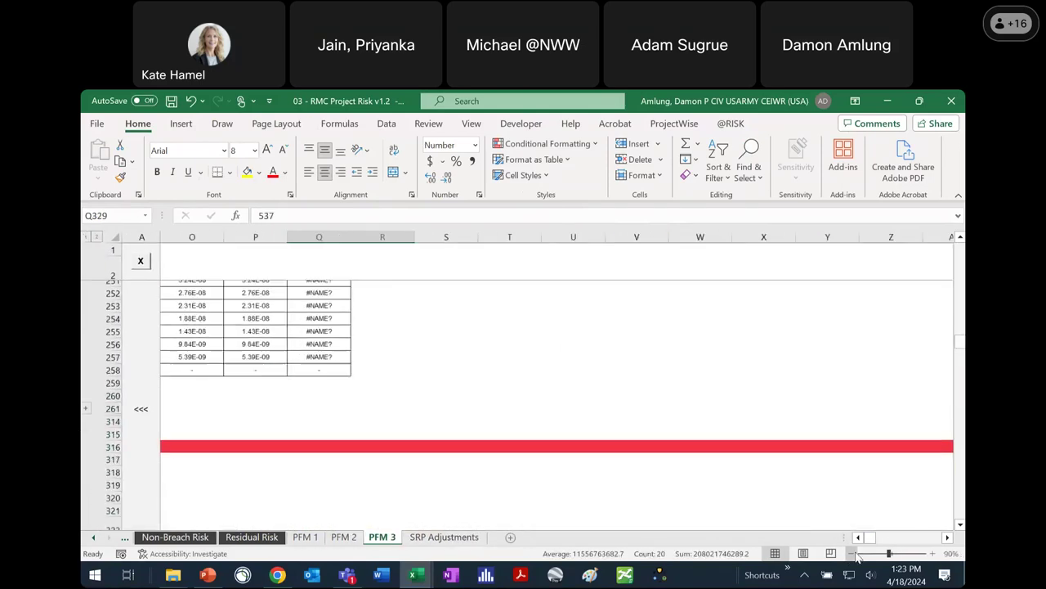
left_click(851, 553)
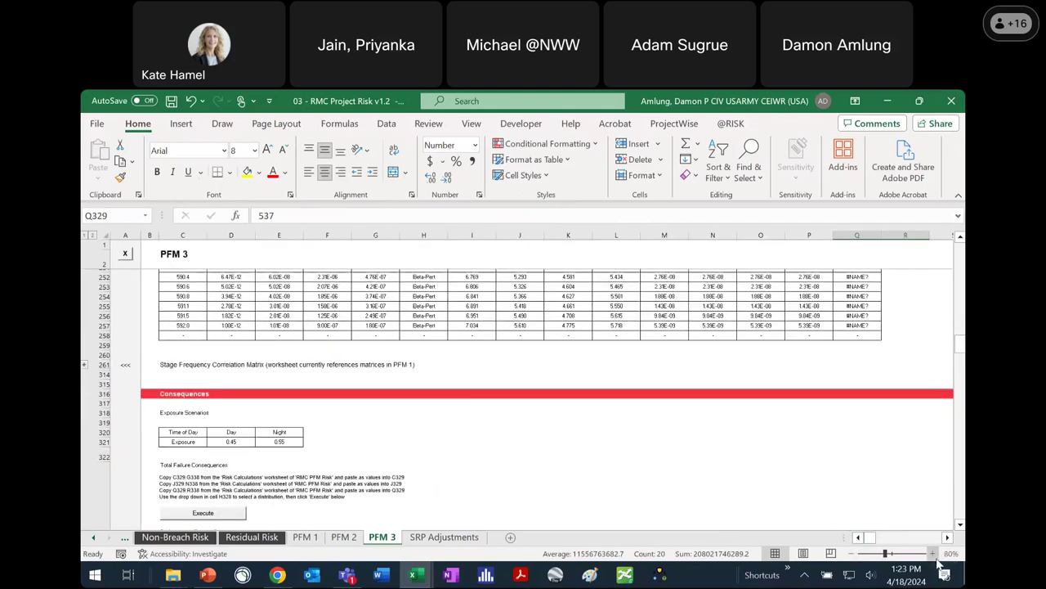
scroll(785, 465, "up", 20)
scroll(779, 460, "up", 7)
scroll(779, 466, "down", 14)
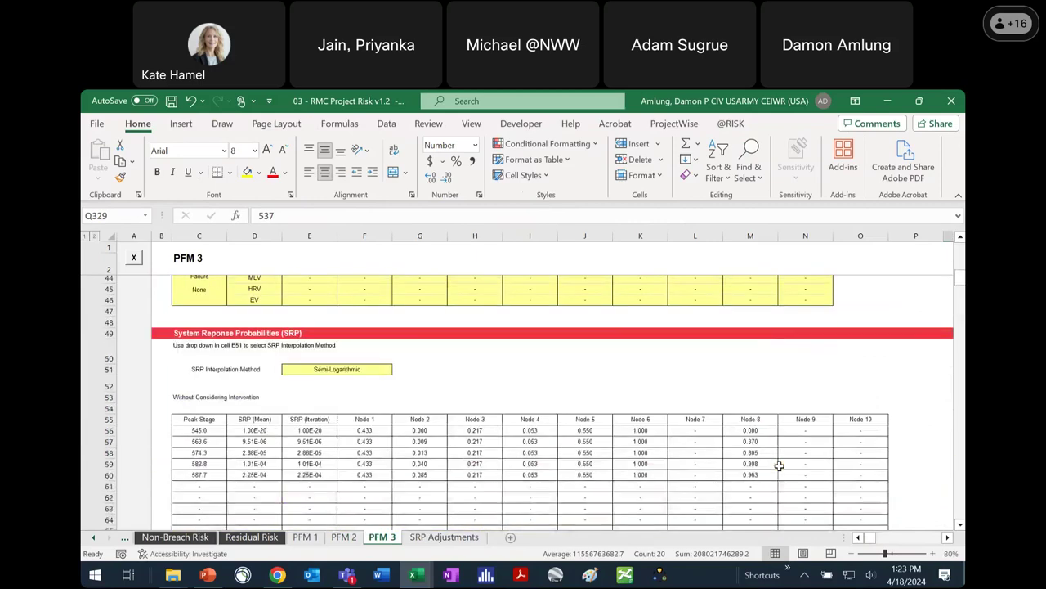
scroll(779, 465, "down", 7)
scroll(779, 468, "down", 20)
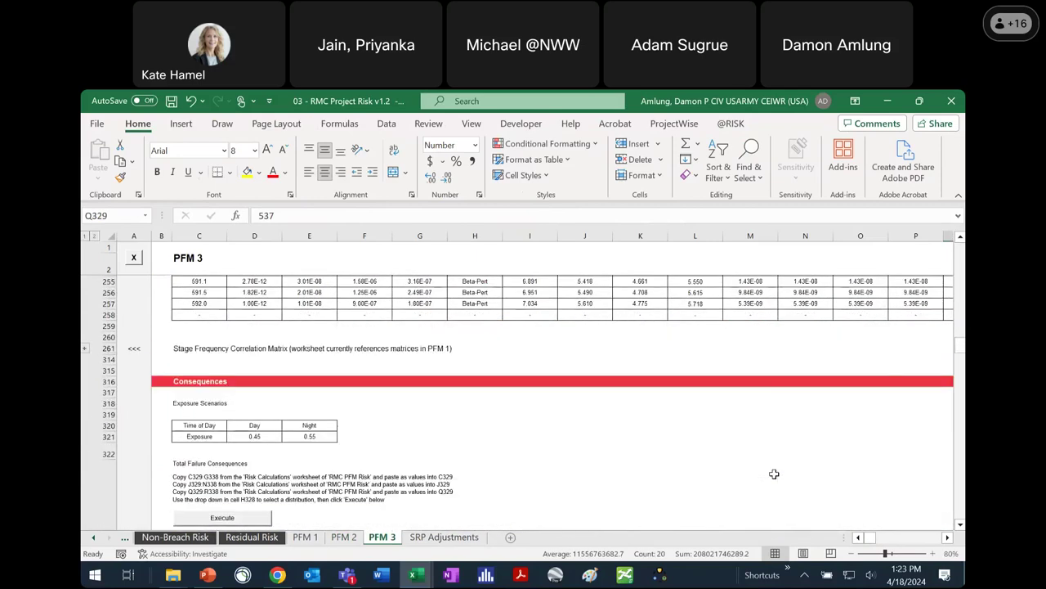
Step: Check the consequence and risk output tables on the PFM 3 worksheet, and return to its system response probabilities
scroll(774, 473, "down", 5)
left_click(844, 553)
left_click(867, 425)
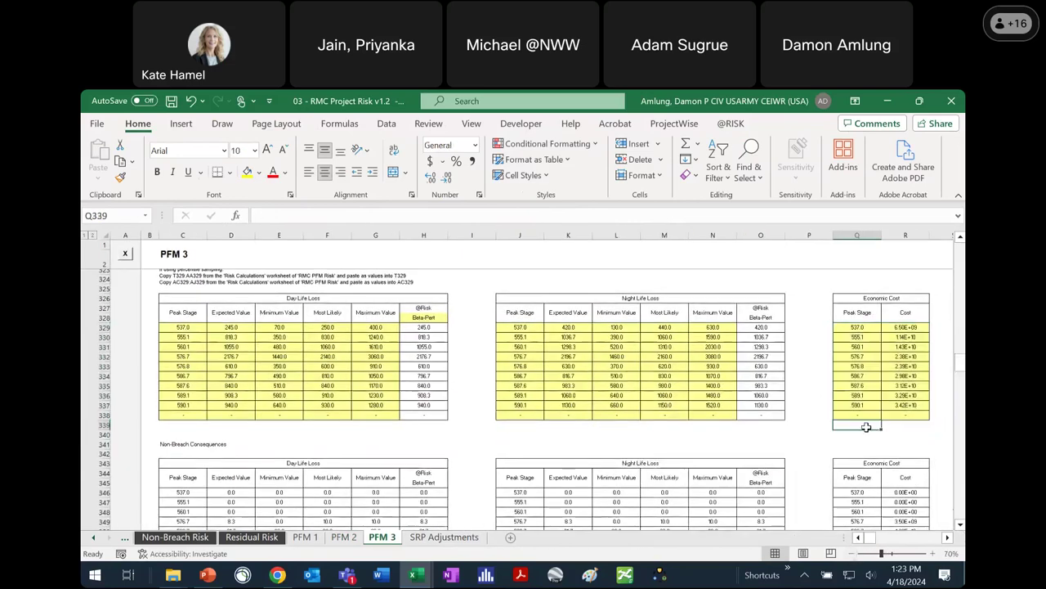
scroll(859, 433, "down", 10)
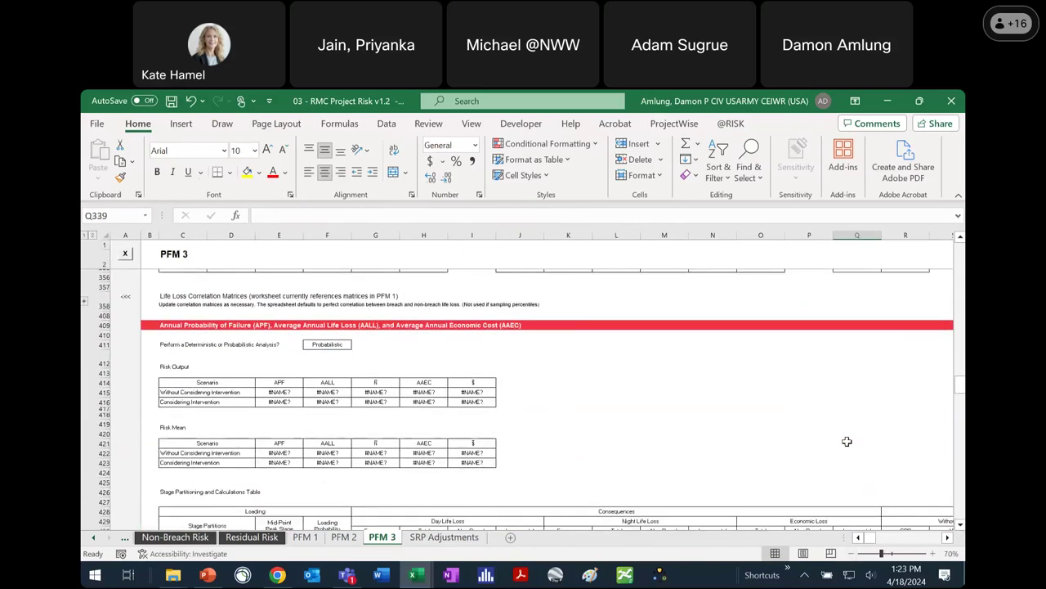
scroll(847, 441, "down", 6)
scroll(763, 434, "up", 5)
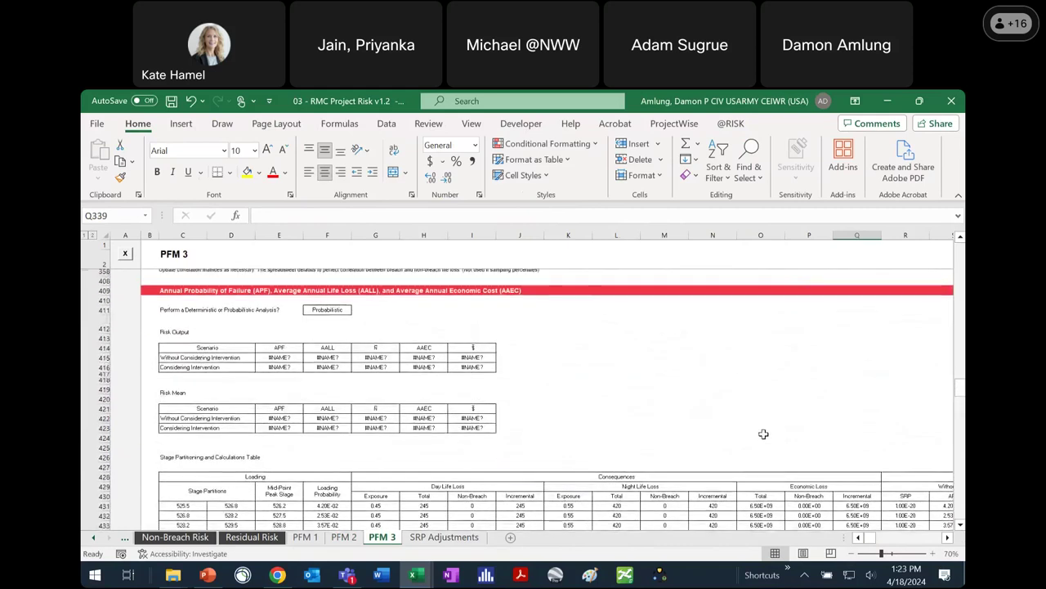
scroll(764, 434, "up", 20)
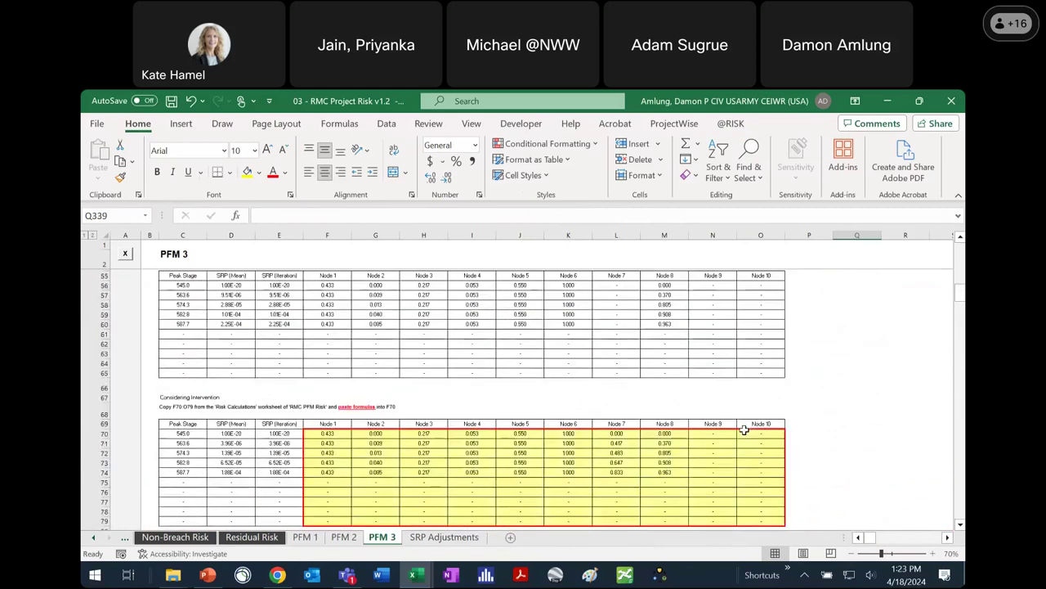
Step: Set the risk model on the SRP Adjustments worksheet to Competing Risk Model and execute it
left_click(456, 538)
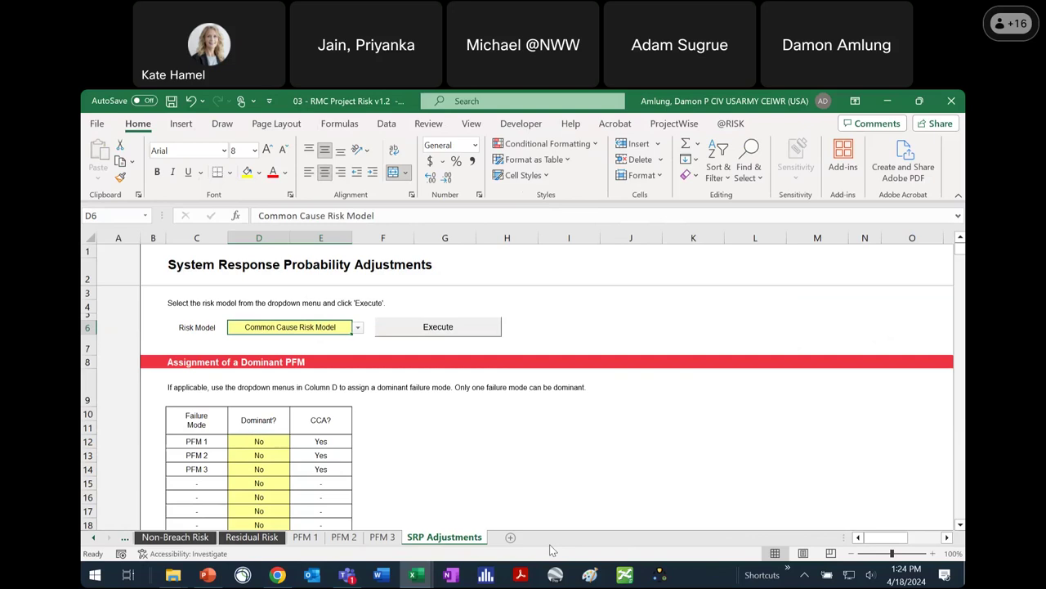
left_click(358, 327)
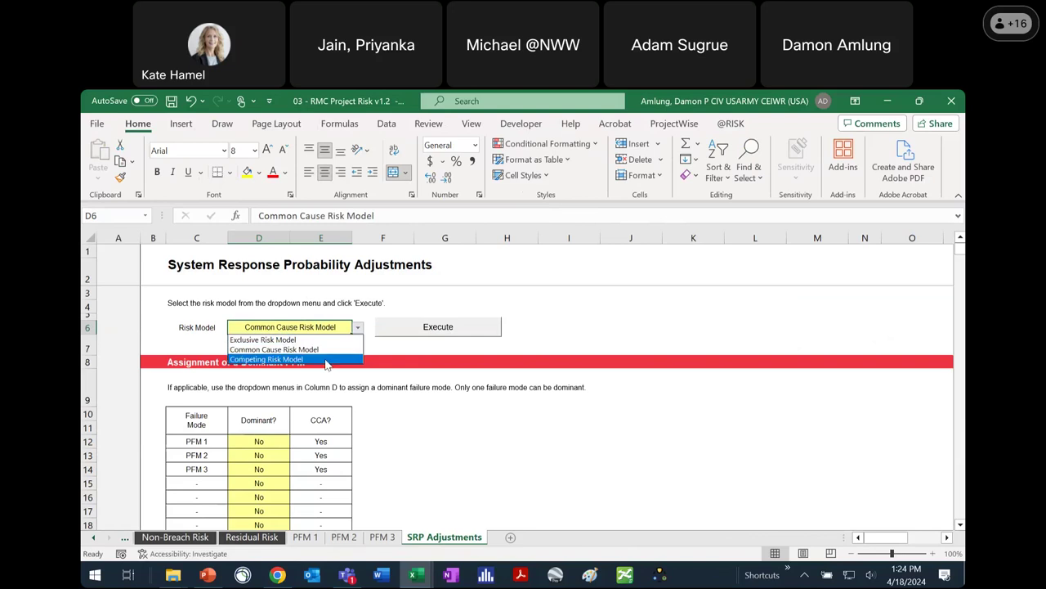
left_click(325, 361)
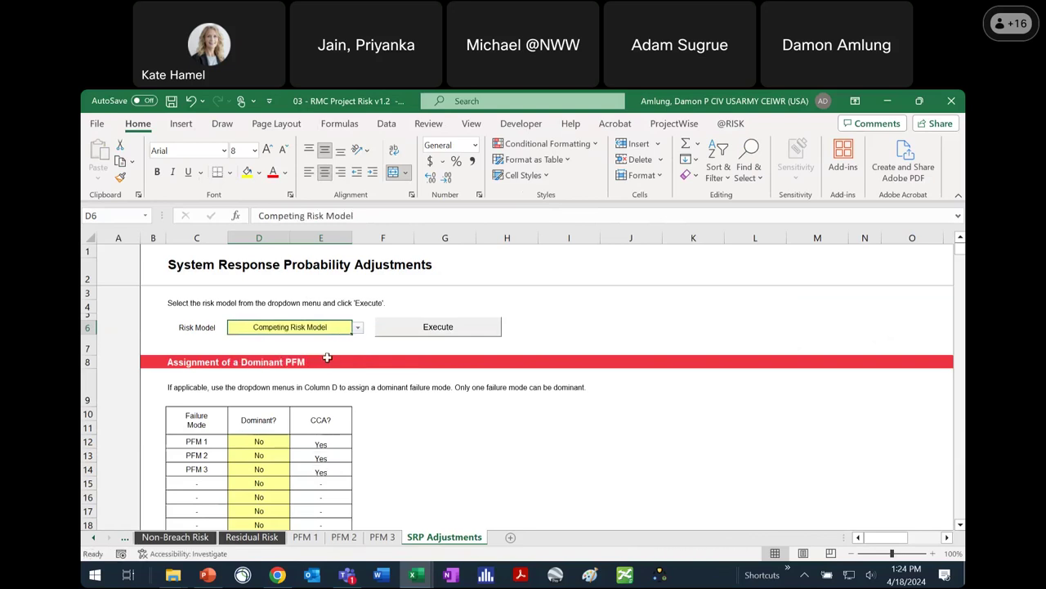
left_click(429, 327)
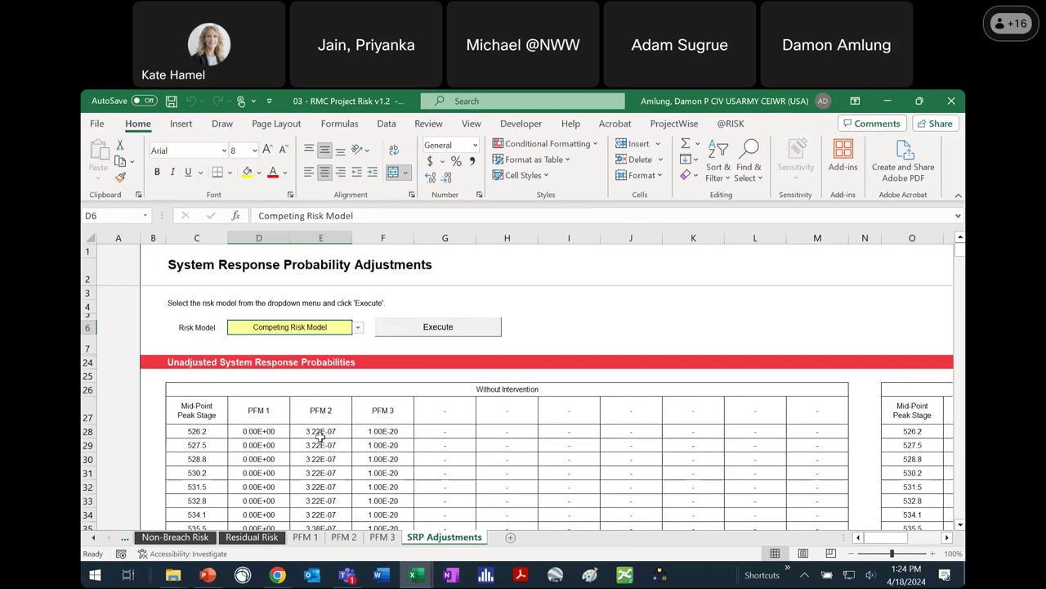
Step: In the Without Intervention table for combining similar PFMs, enter 1 for PFM 1, PFM 2 and PFM 3 at the 526.2 peak stage
scroll(320, 437, "down", 5)
scroll(320, 437, "up", 5)
scroll(320, 437, "down", 3)
scroll(320, 437, "down", 14)
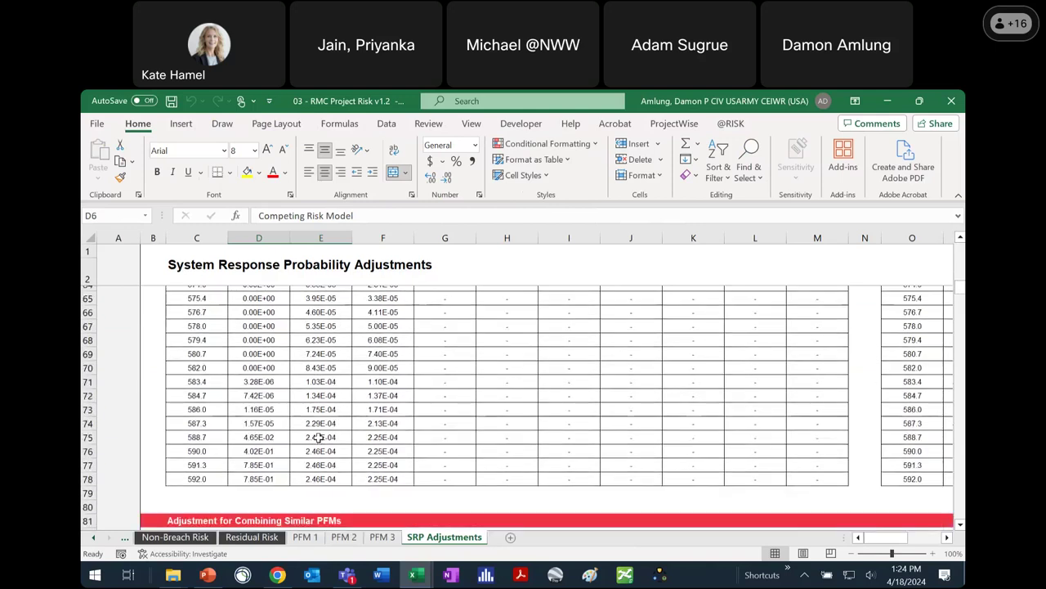
scroll(319, 438, "down", 4)
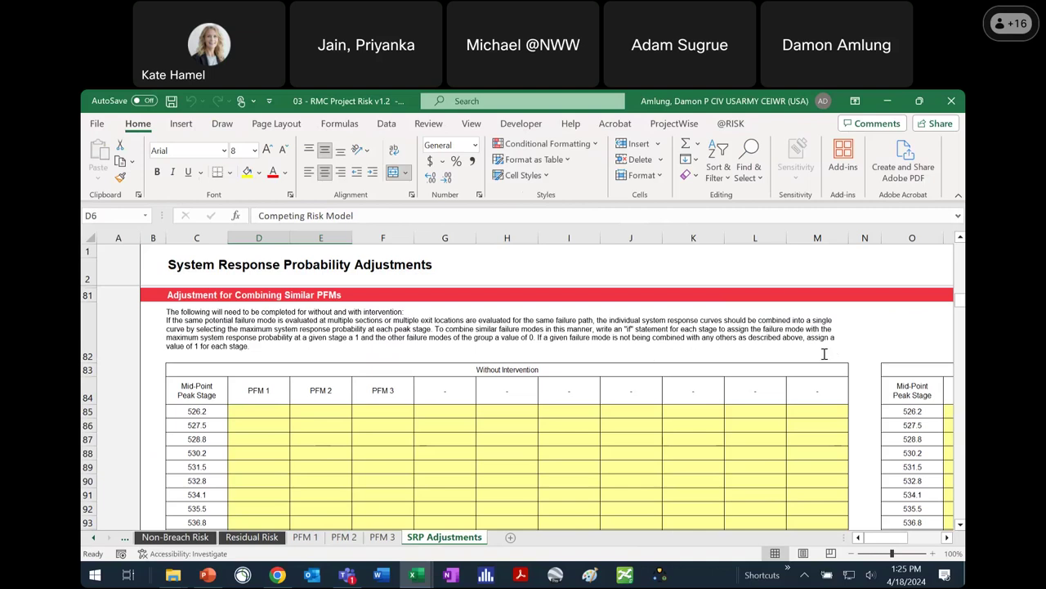
left_click(260, 414)
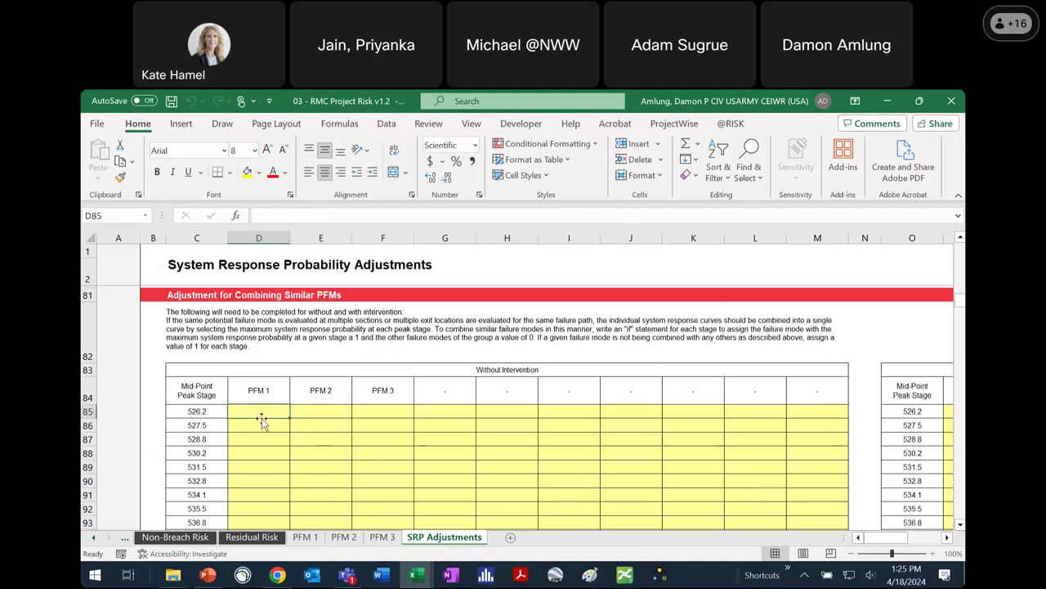
type("1\\")
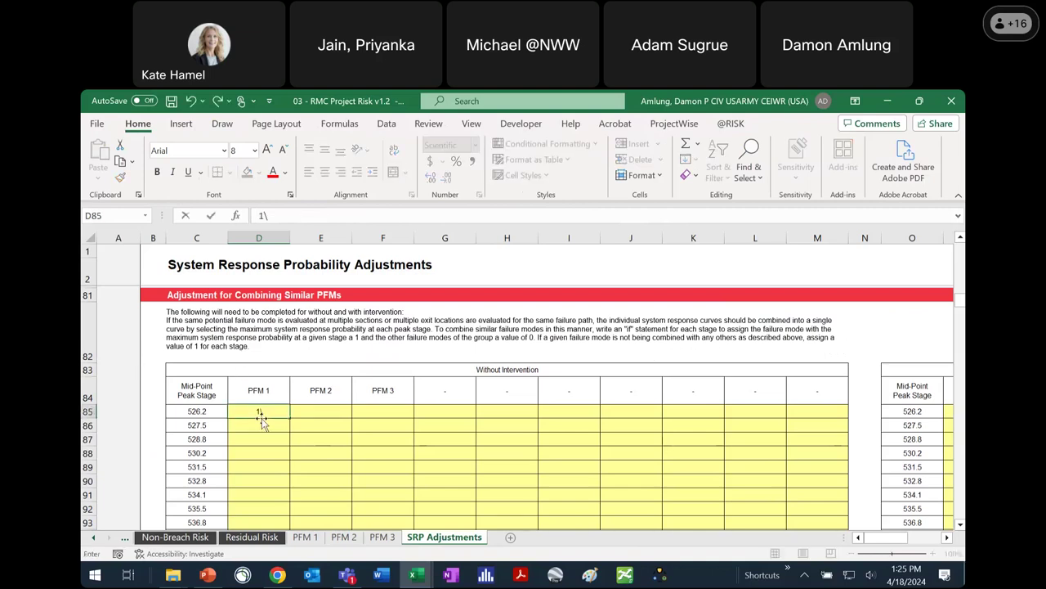
key("ctrl+Return")
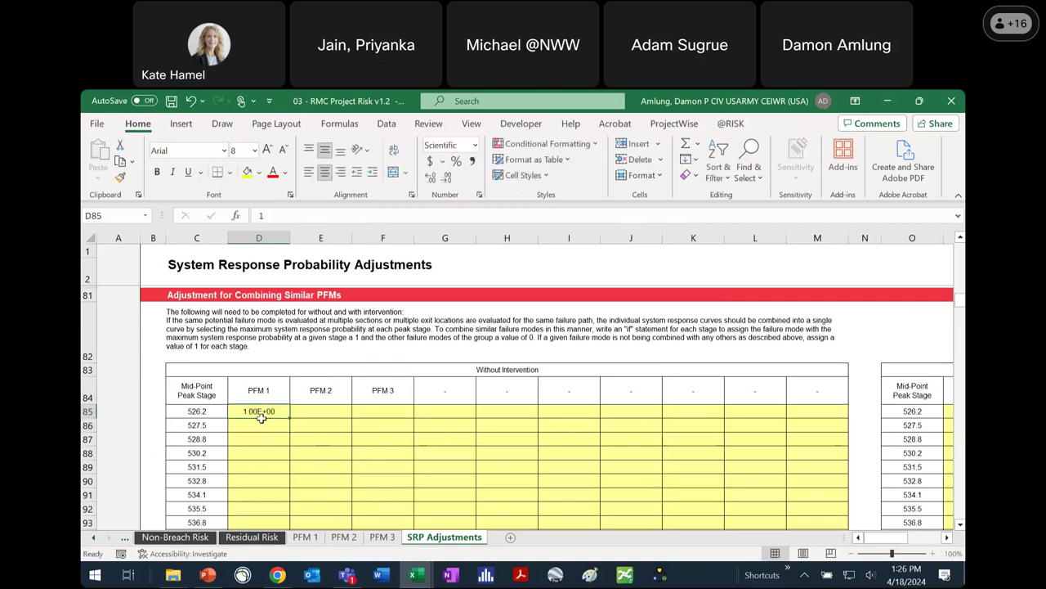
key("Right")
type("1")
key("ctrl+Return")
key("Right")
type("1")
key("Right")
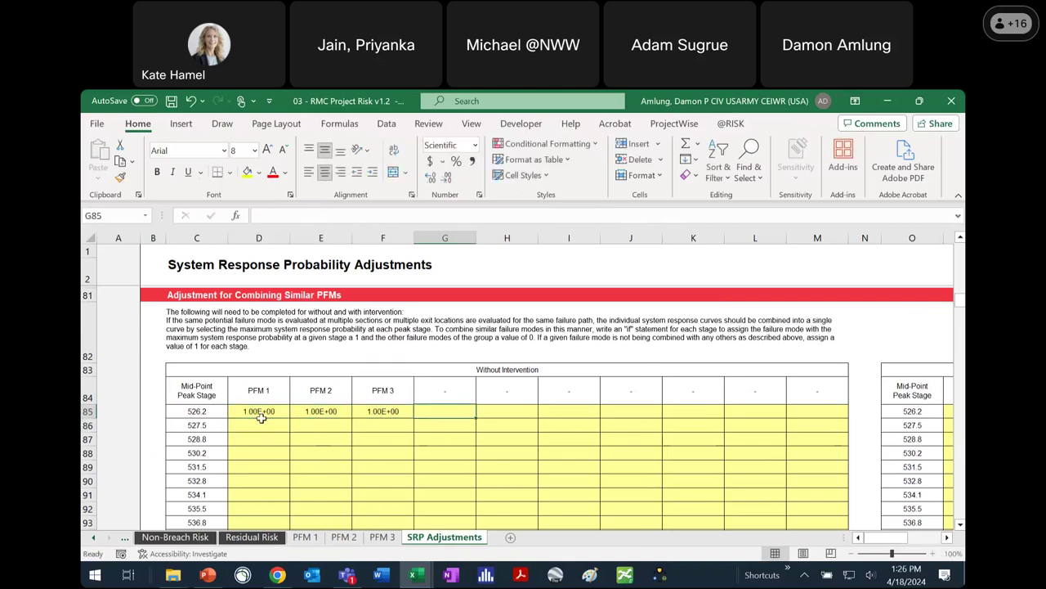
Step: Fill the value 1 for PFM 1 to PFM 3 down through all remaining peak stages of the Without Intervention table
scroll(270, 368, "down", 1)
left_click_drag(278, 323, 427, 507)
scroll(453, 444, "up", 12)
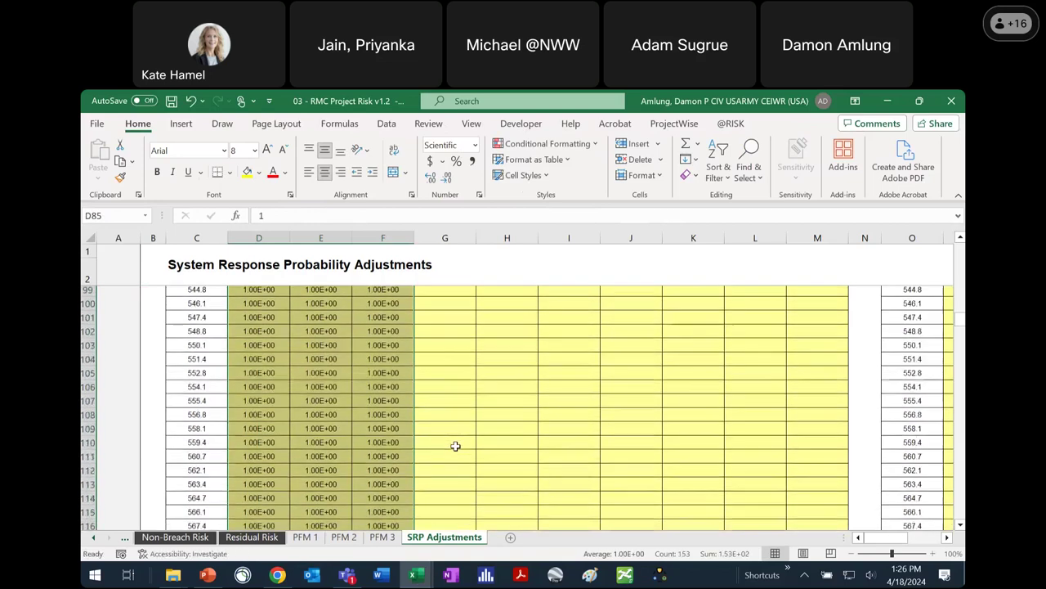
Step: Copy the filled PFM 1 to PFM 3 adjustment factors into the matching With Intervention columns, starting at P85
scroll(455, 446, "up", 2)
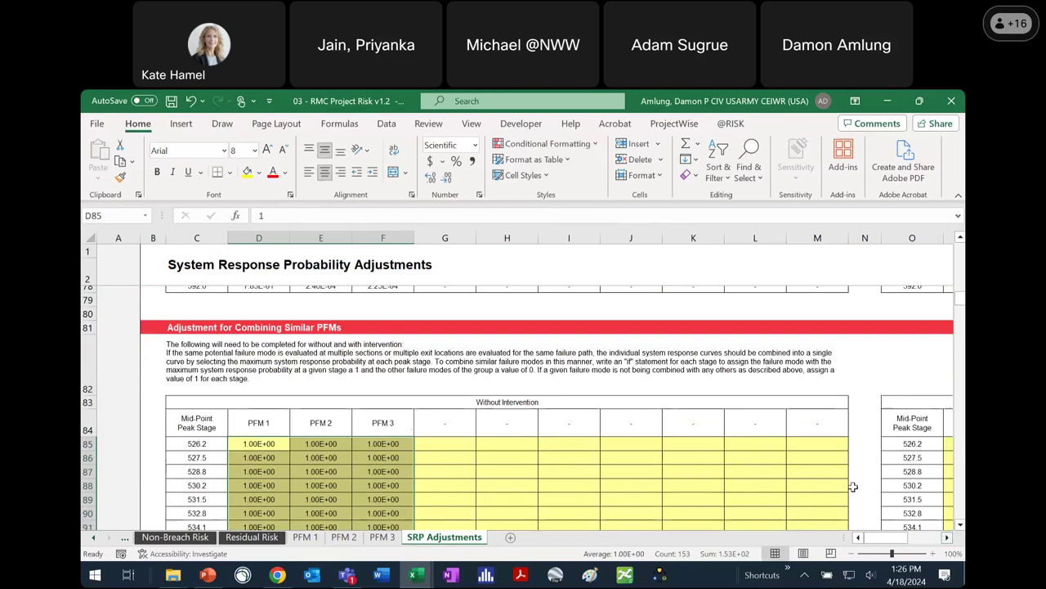
key("ctrl+c")
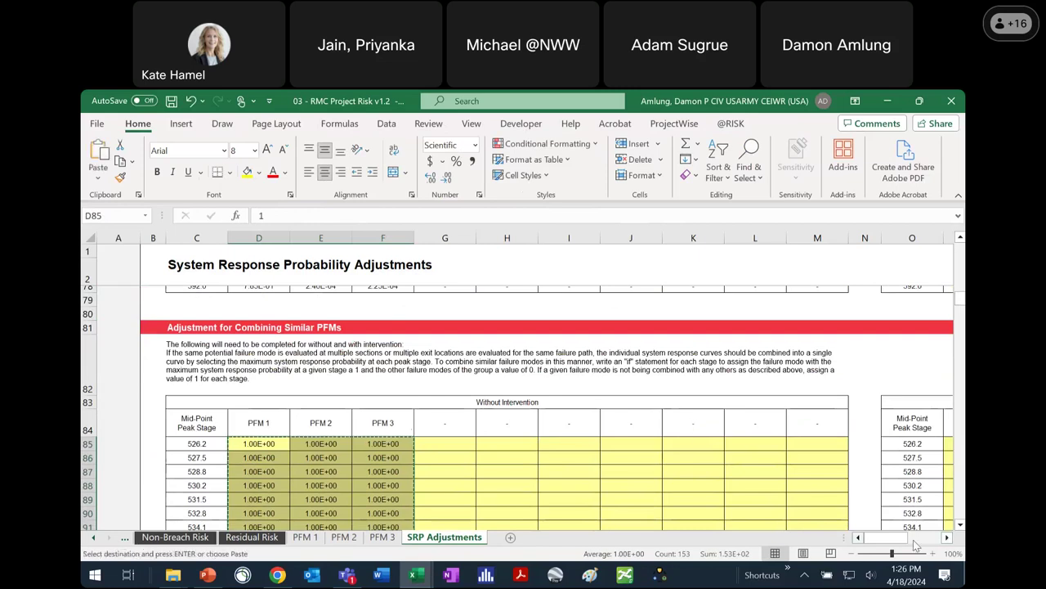
scroll(950, 539, "right", 6)
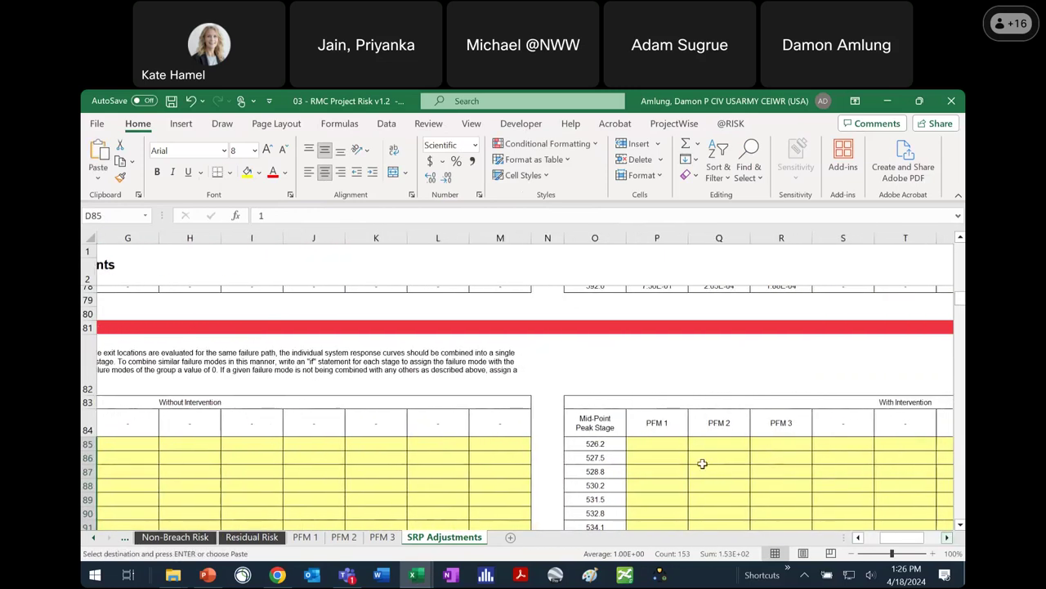
left_click(679, 449)
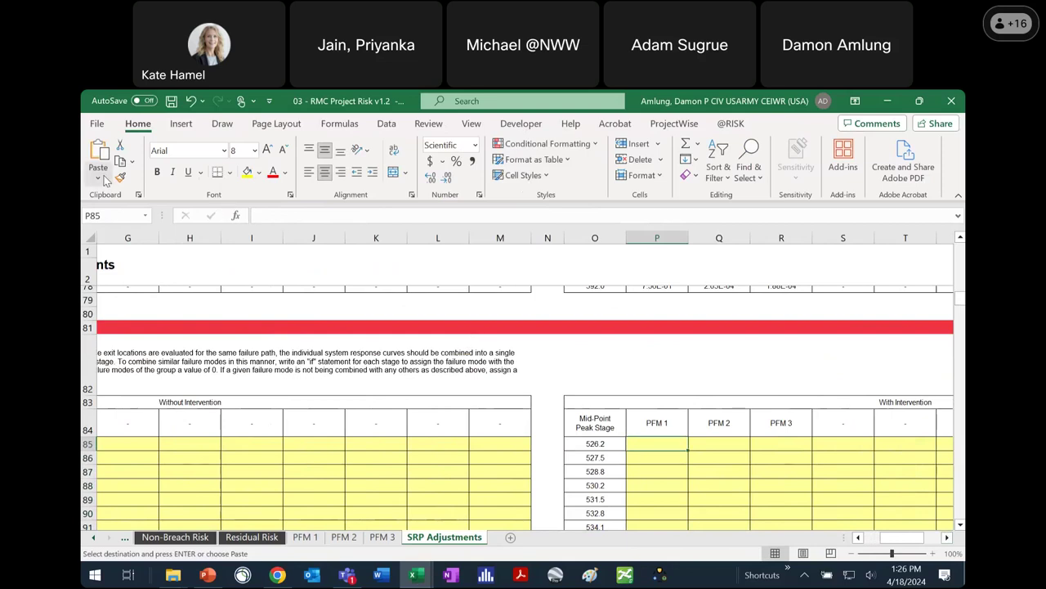
left_click(98, 177)
left_click(95, 280)
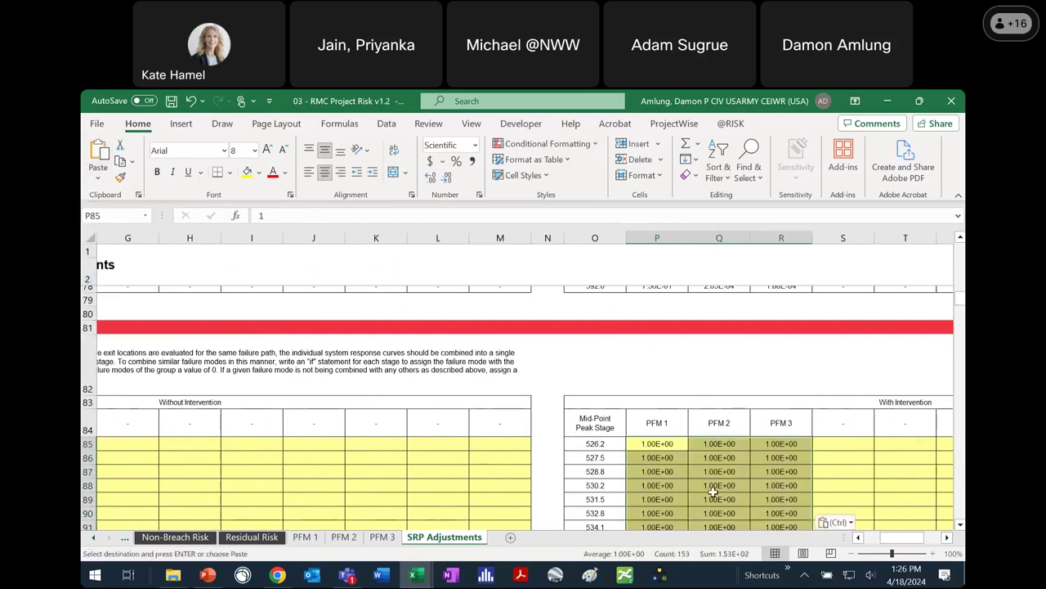
key("Right")
key("Down")
key("Down")
key("Down")
Step: Check the Adjusted System Response Probabilities table for PFM 1 to PFM 3 across all peak stages
scroll(861, 540, "left", 6)
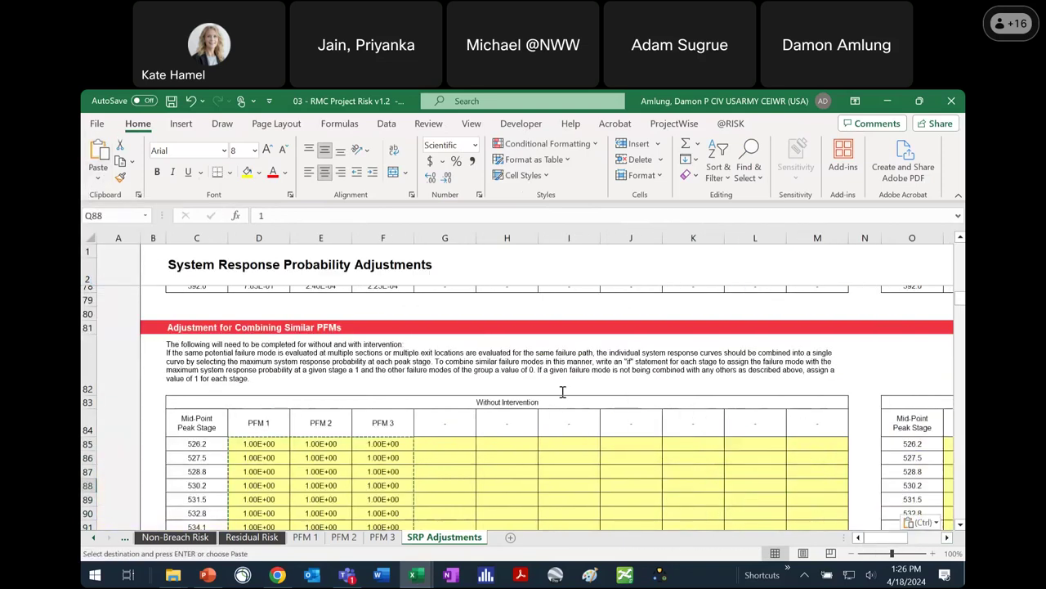
scroll(563, 393, "down", 15)
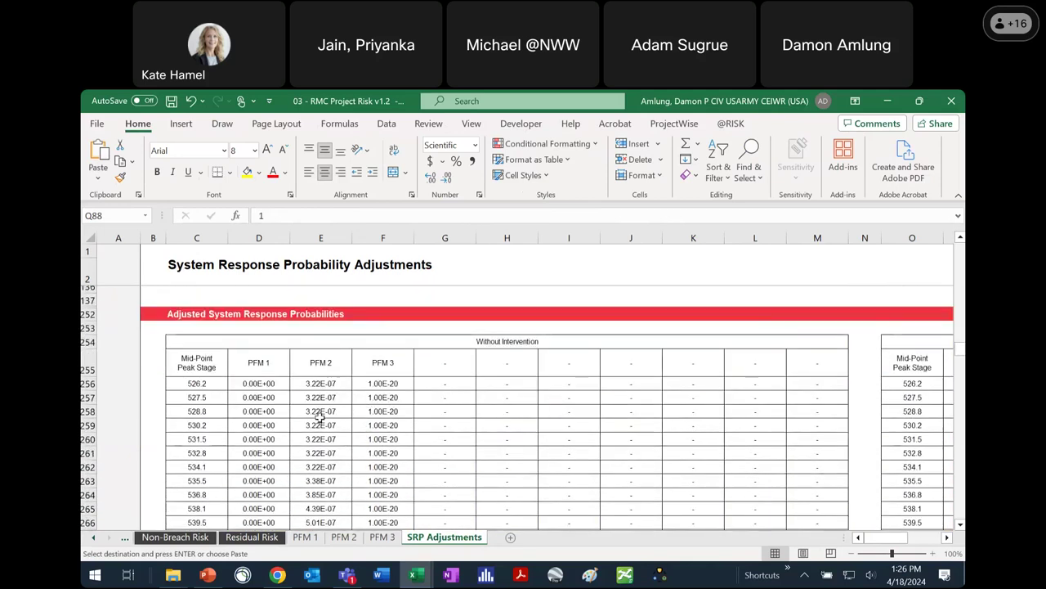
scroll(319, 416, "down", 5)
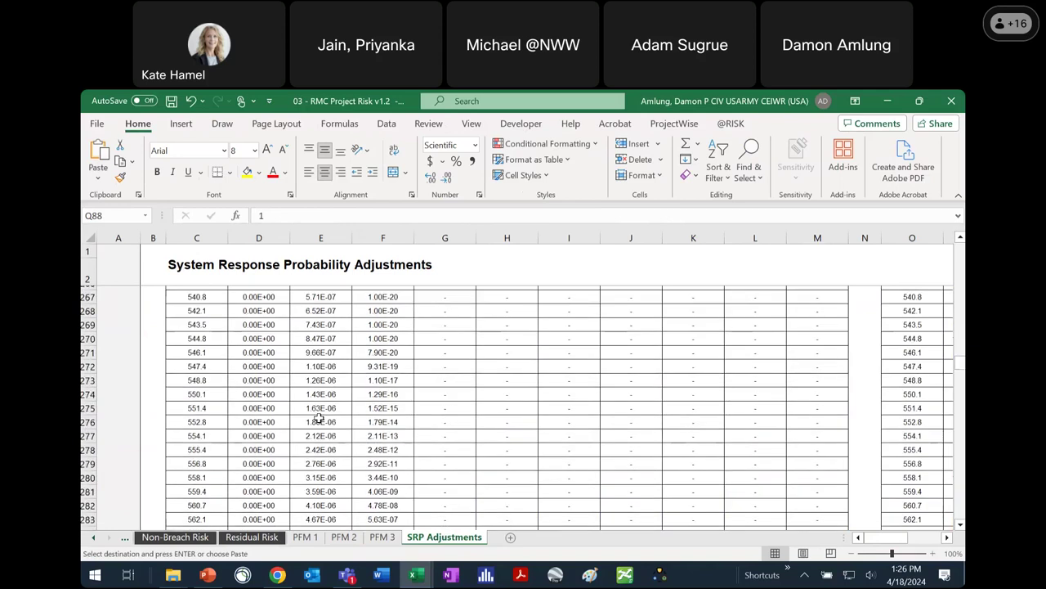
scroll(318, 417, "down", 9)
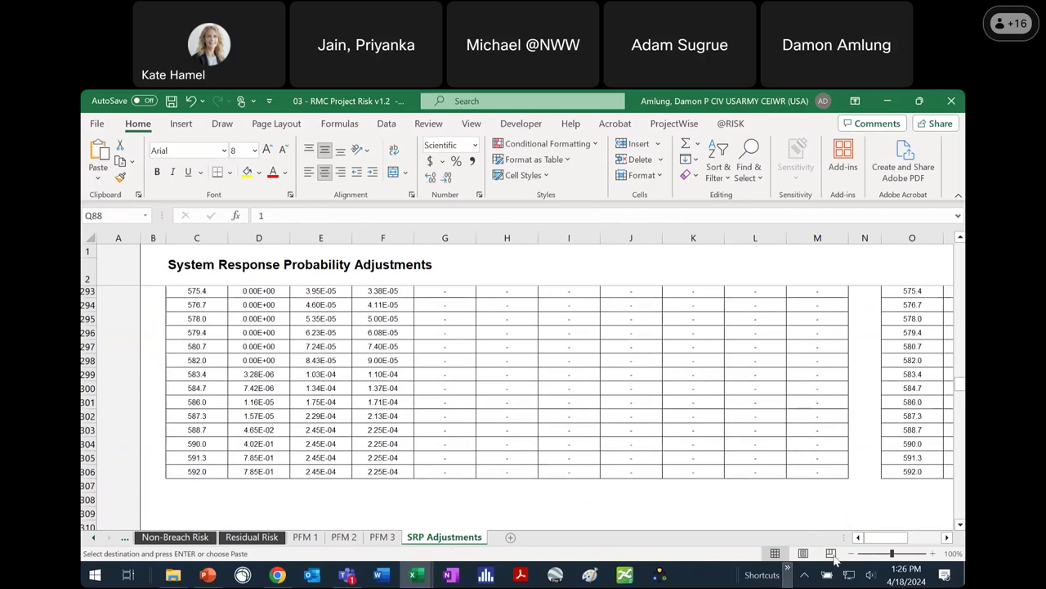
left_click_drag(868, 537, 854, 542)
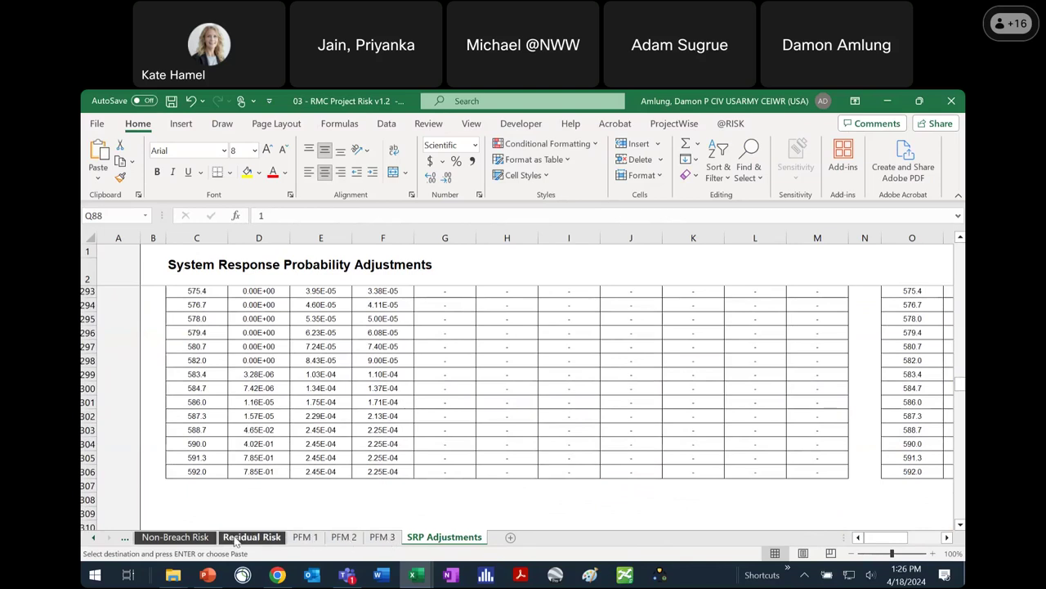
left_click(93, 541)
left_click(94, 541)
left_click(93, 541)
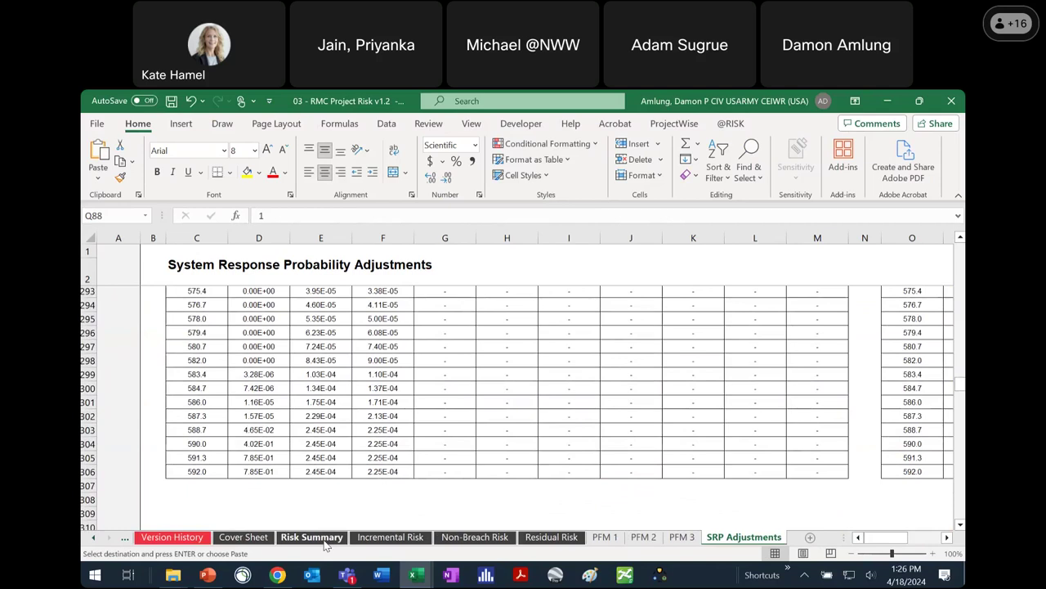
left_click(731, 123)
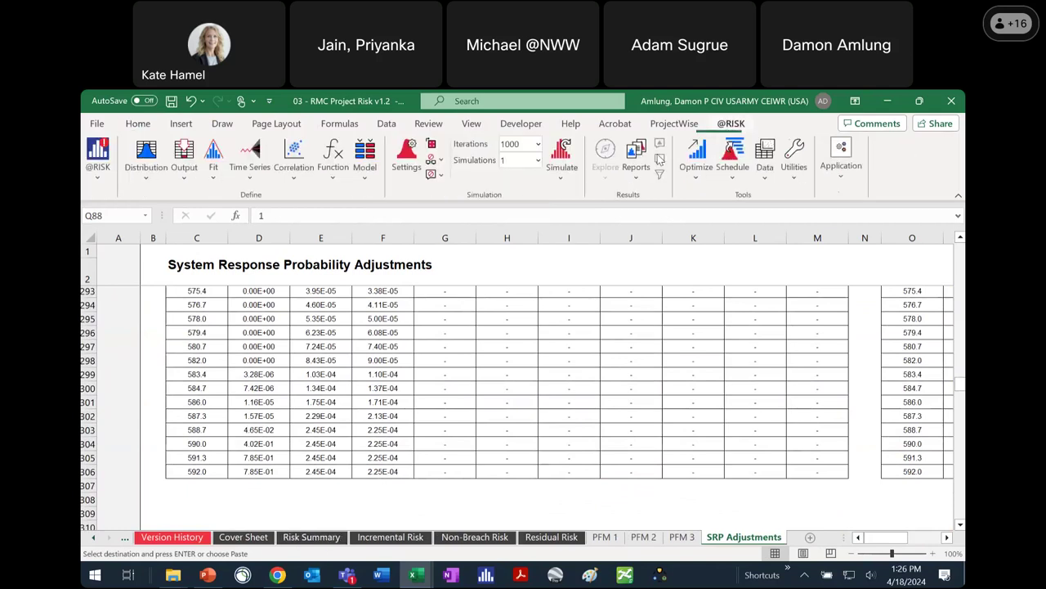
left_click(511, 145)
type("1")
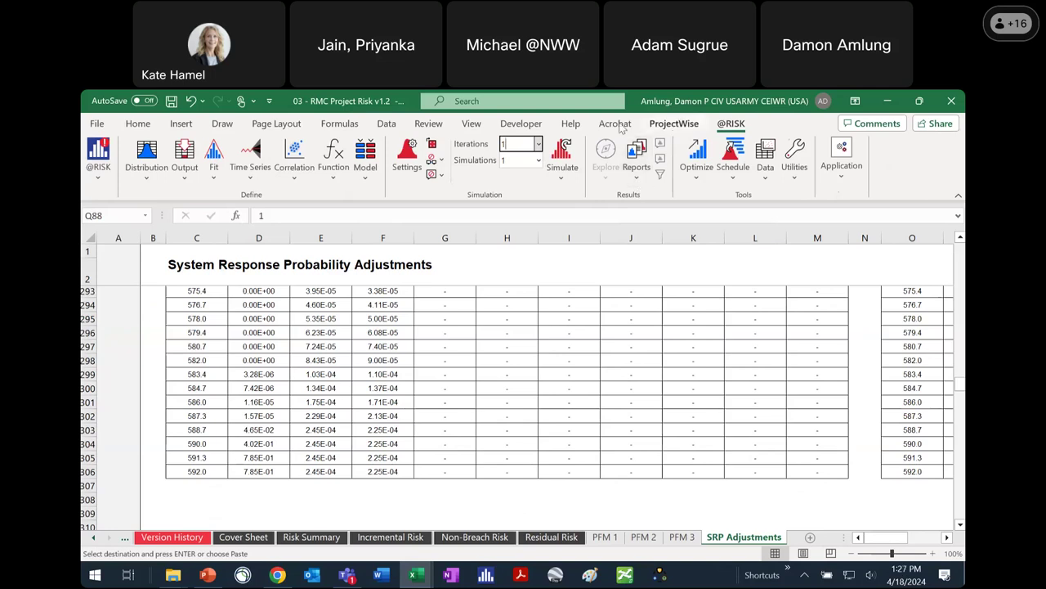
left_click(564, 148)
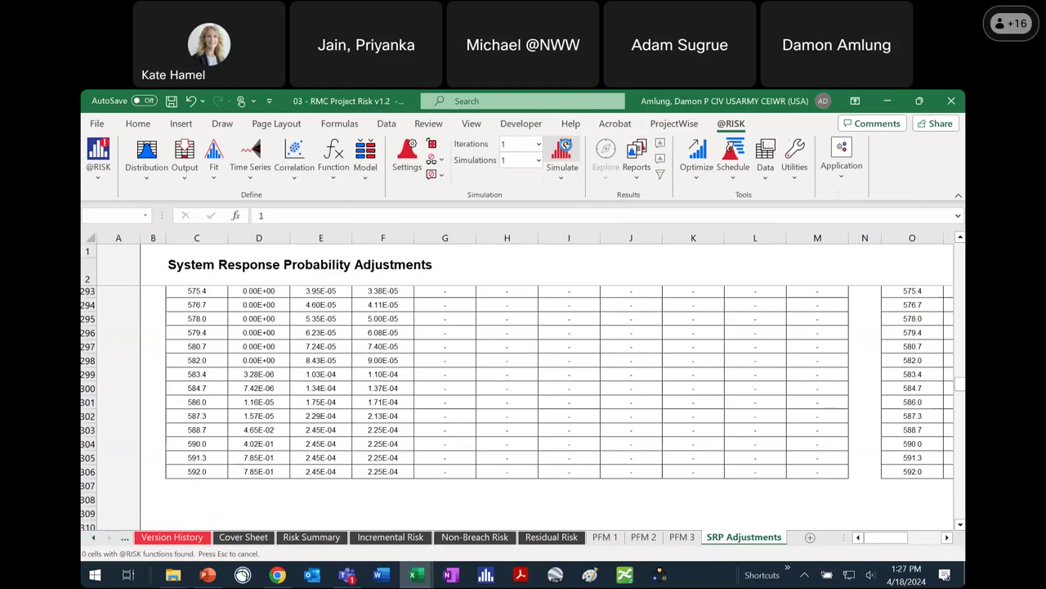
left_click(575, 393)
left_click(576, 394)
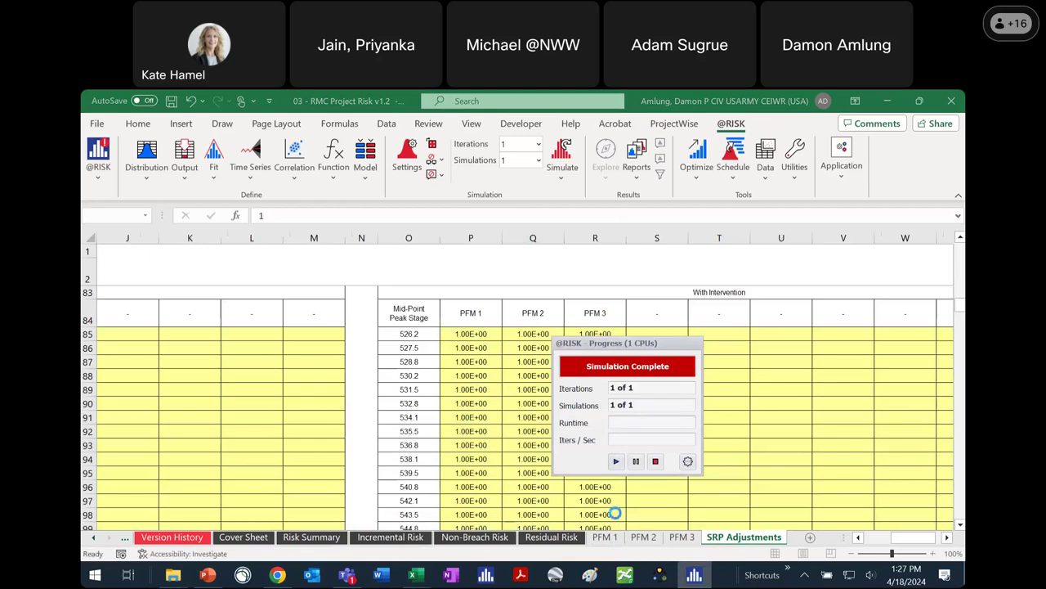
Step: Examine the Risk Output and Risk Mean tables on the PFM 1, PFM 2 and PFM 3 worksheets
left_click(613, 537)
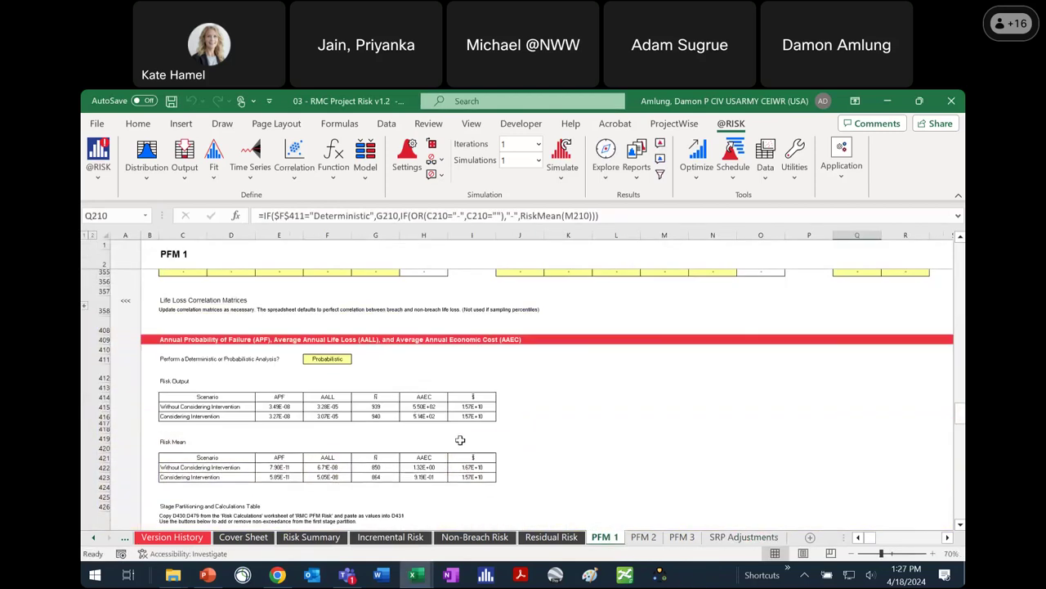
scroll(490, 445, "down", 2)
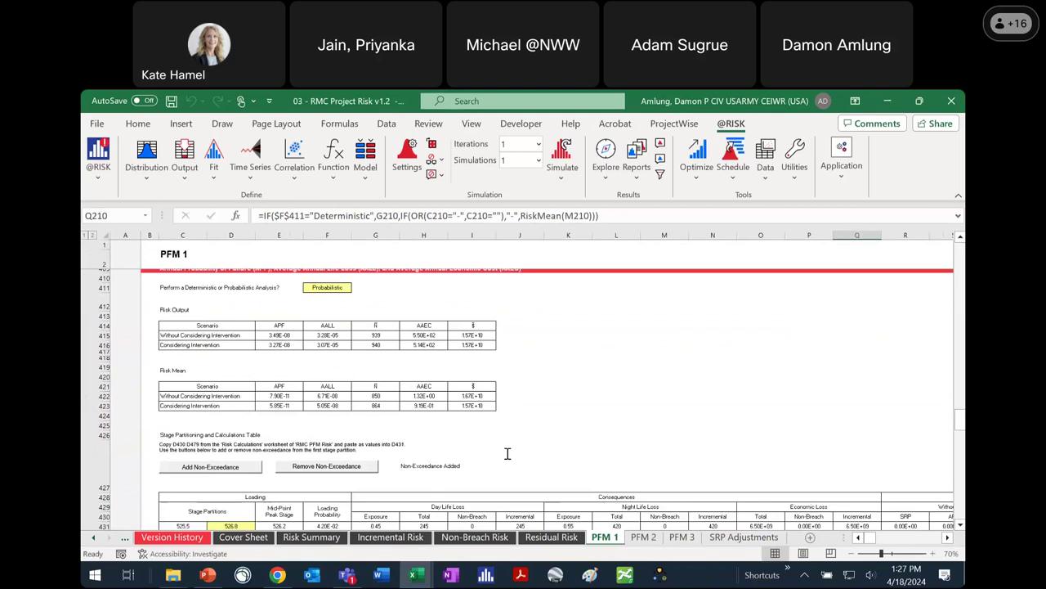
scroll(508, 454, "down", 2)
scroll(508, 455, "up", 1)
left_click(643, 537)
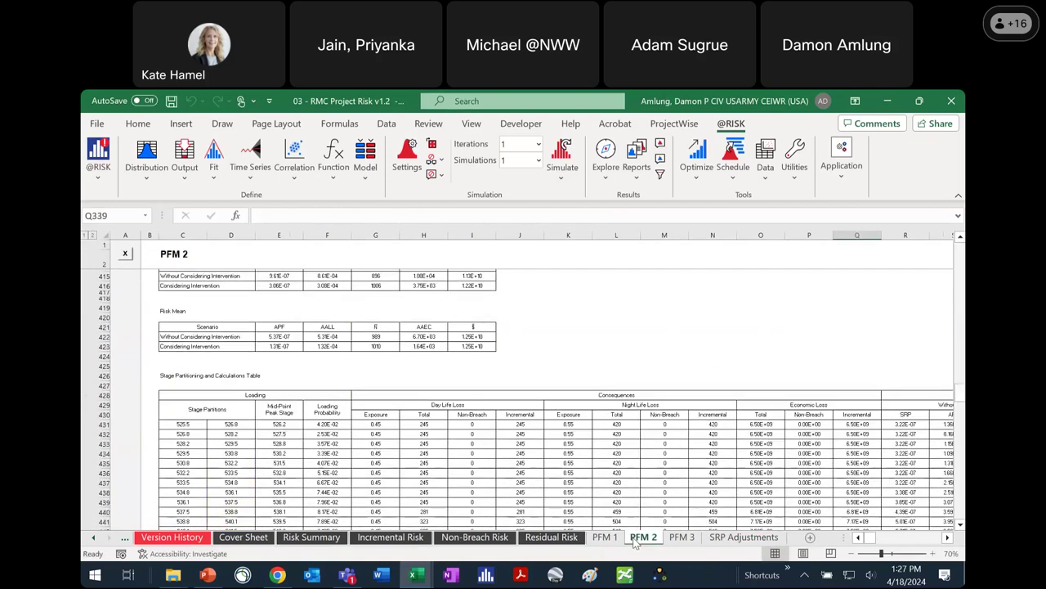
left_click(680, 537)
scroll(469, 398, "down", 20)
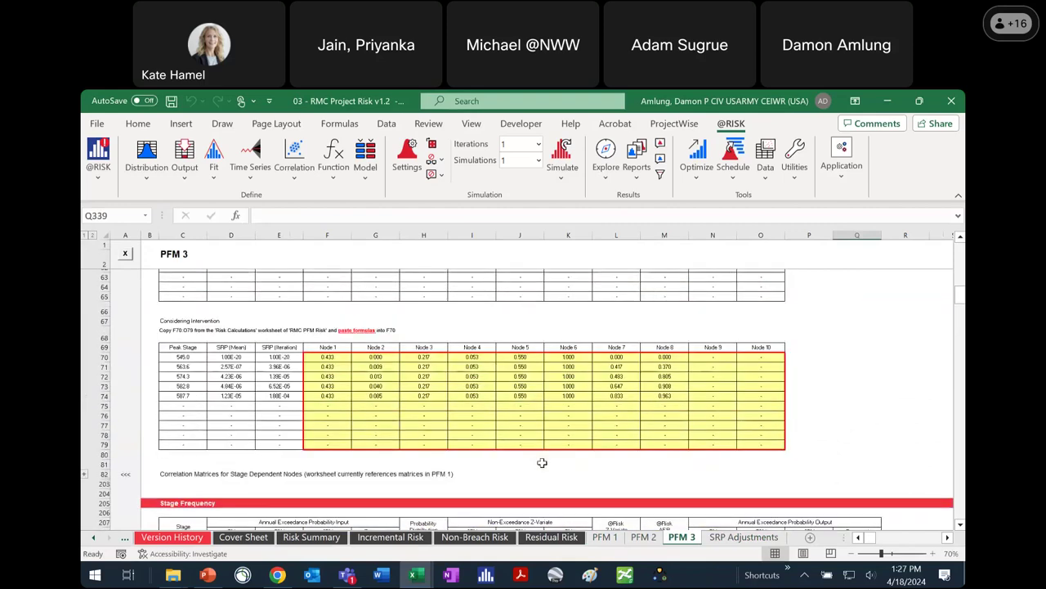
scroll(520, 457, "down", 10)
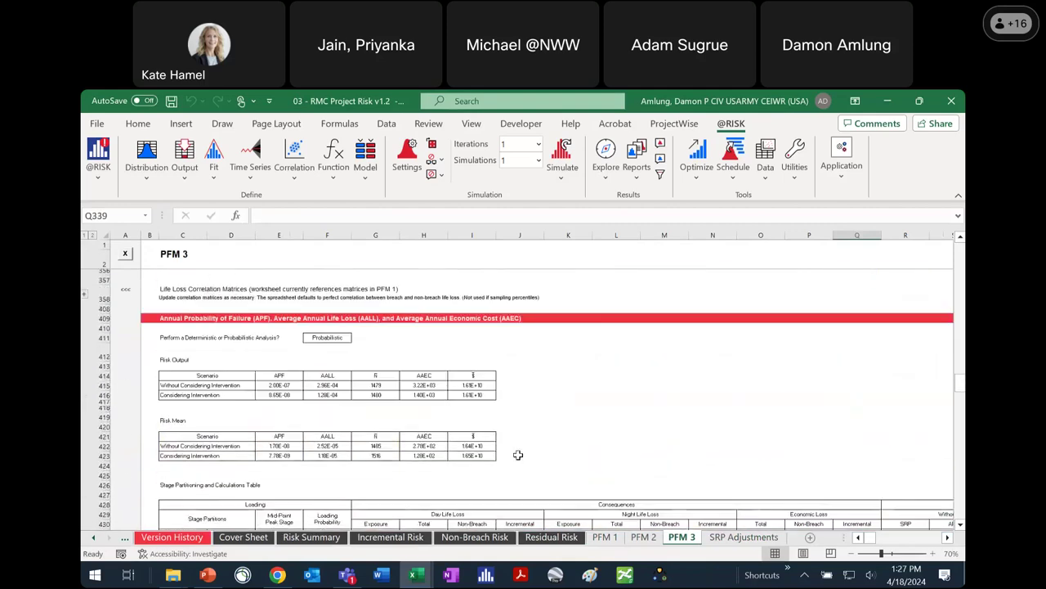
scroll(515, 434, "down", 1)
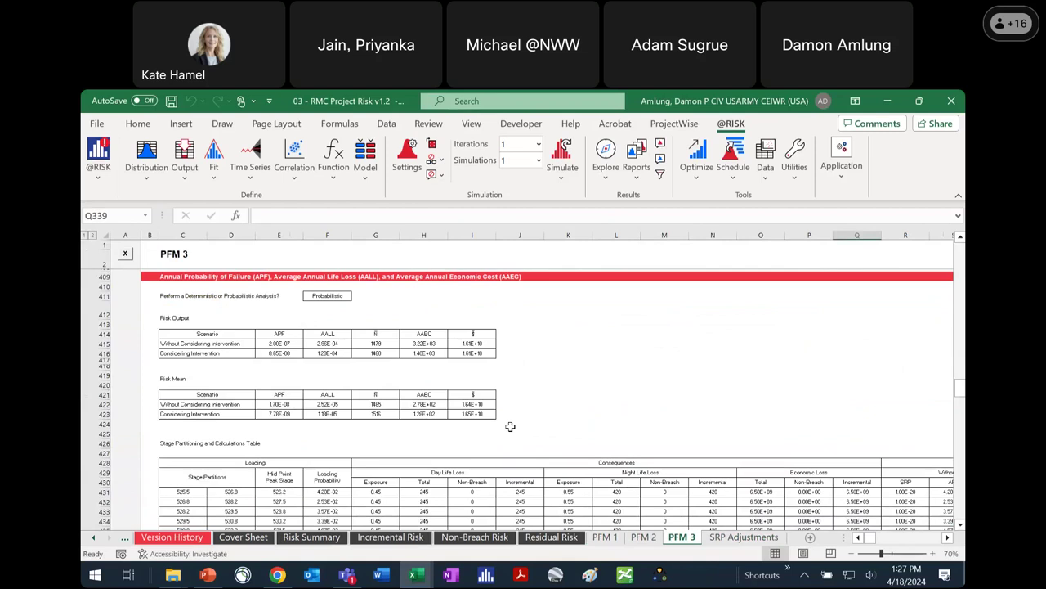
left_click(513, 143)
type("1000")
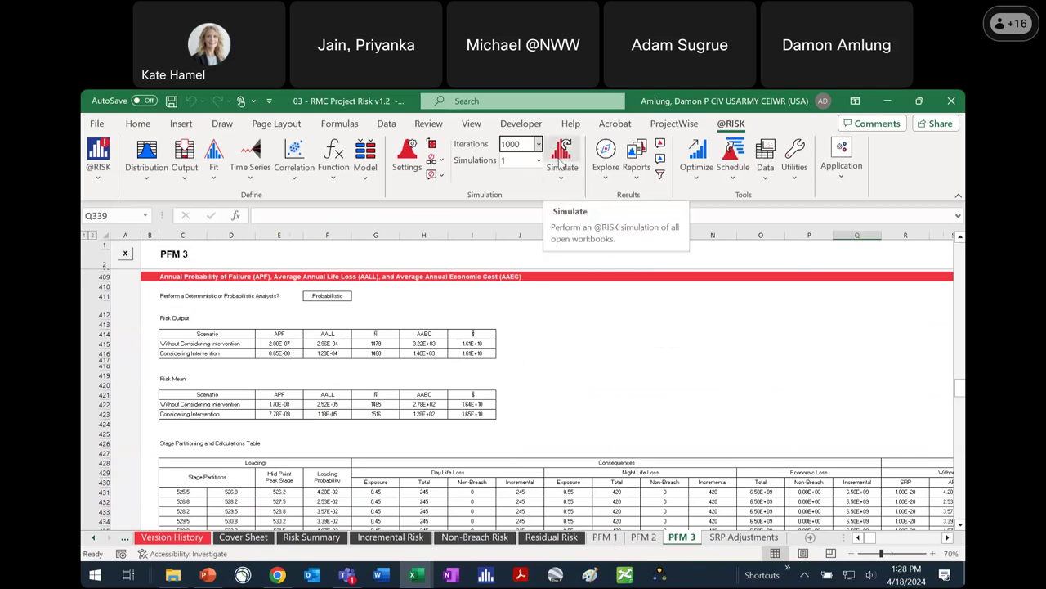
left_click(564, 147)
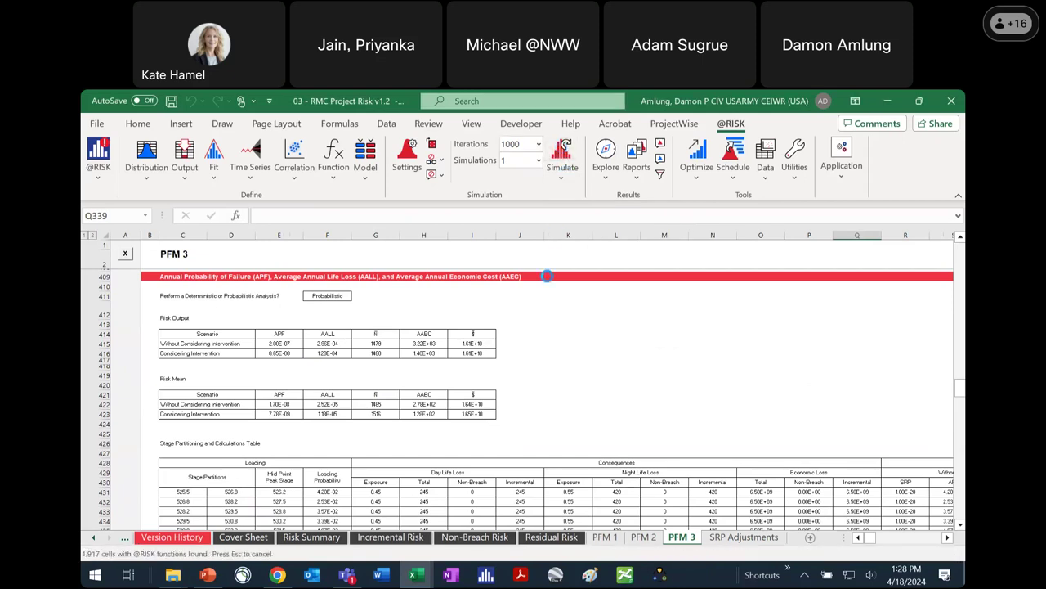
left_click(572, 396)
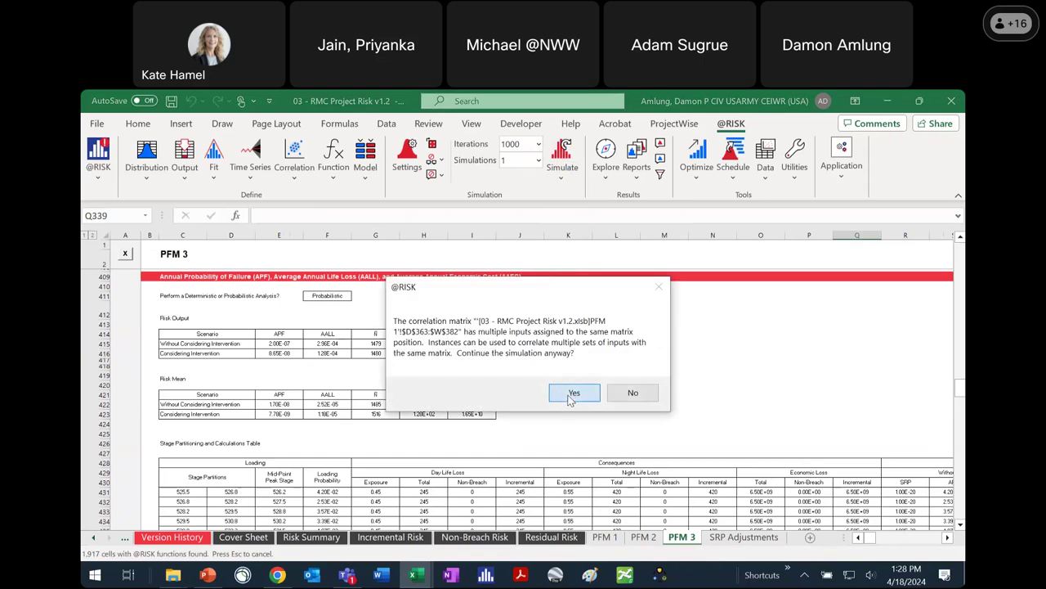
left_click(572, 394)
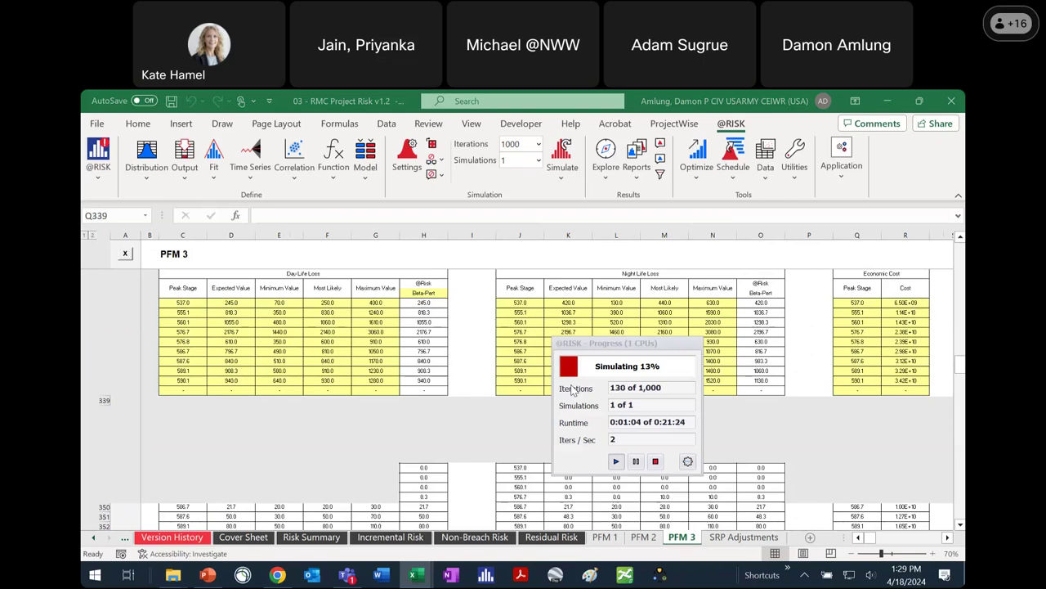
mouse_move(172, 575)
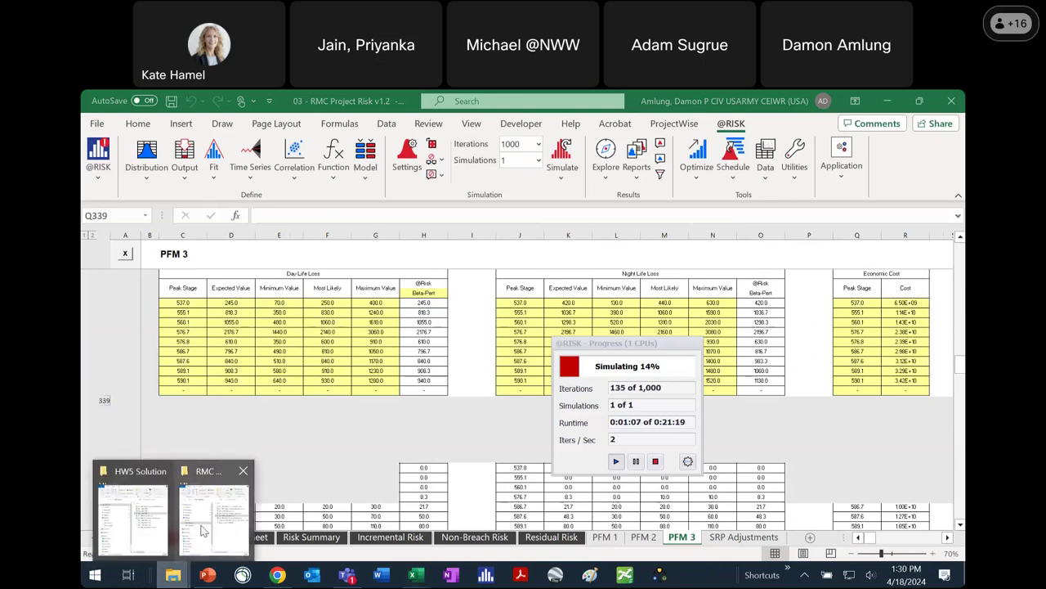
left_click(655, 462)
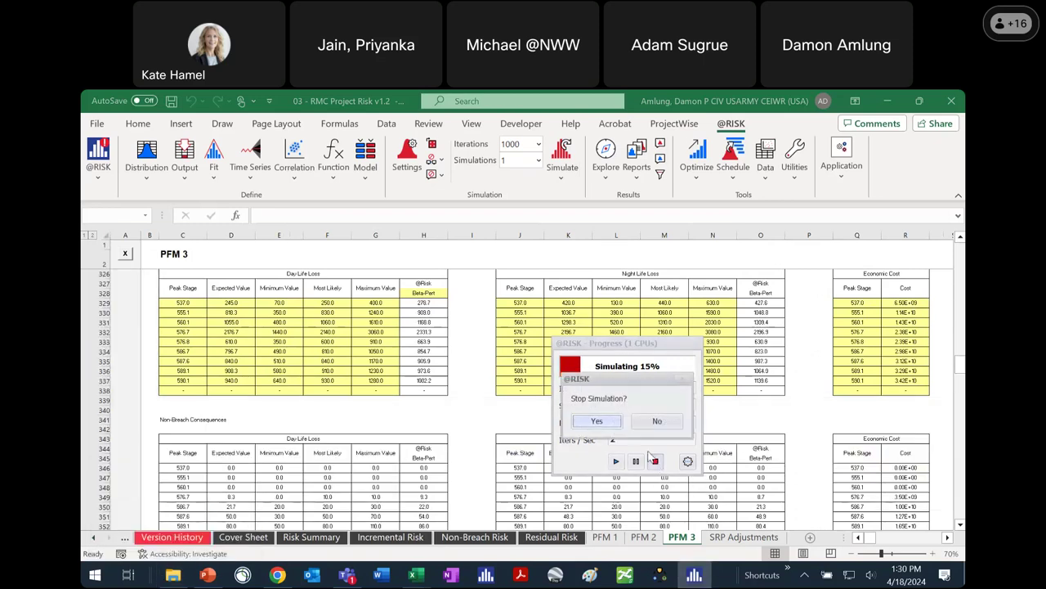
left_click(605, 418)
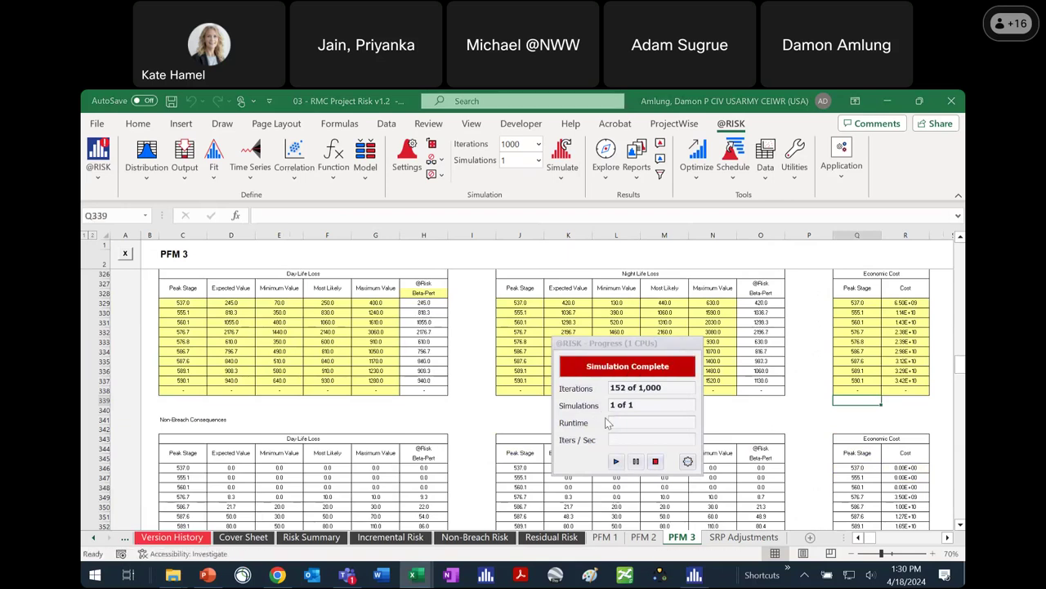
left_click(172, 575)
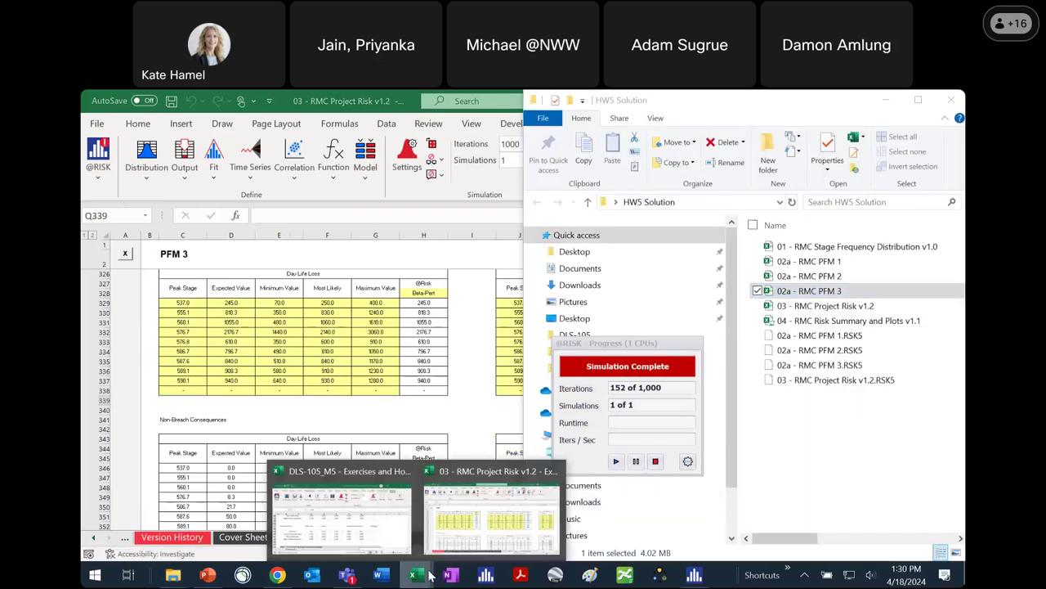
left_click(420, 577)
mouse_move(420, 576)
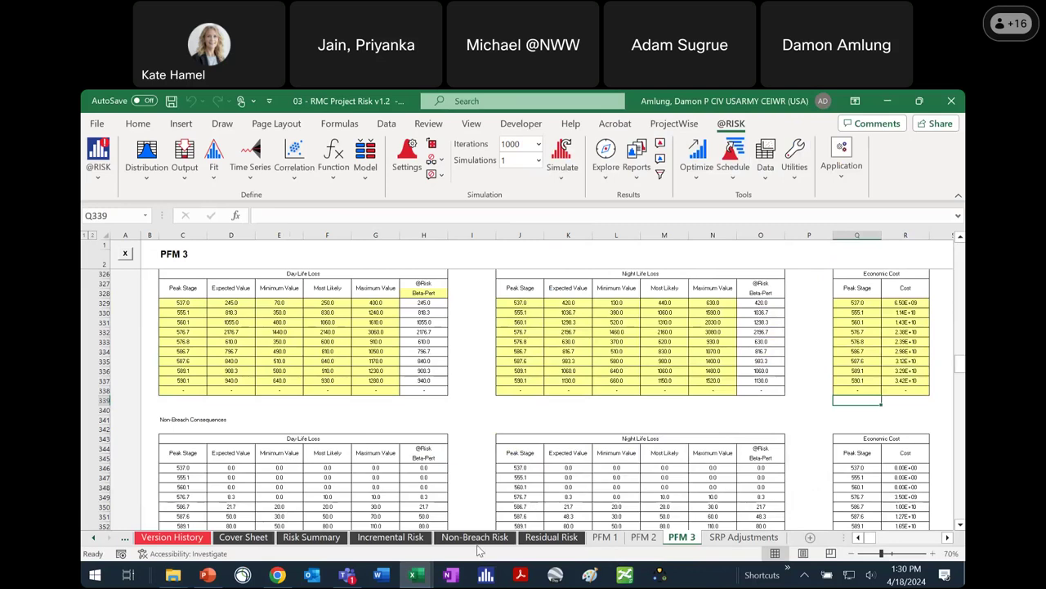
mouse_move(413, 575)
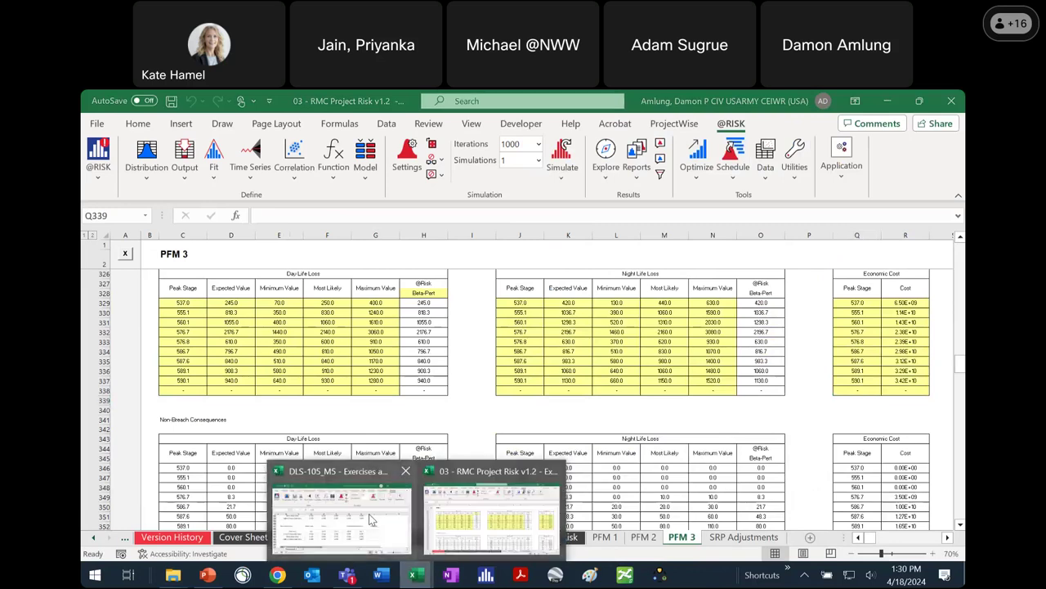
left_click(472, 496)
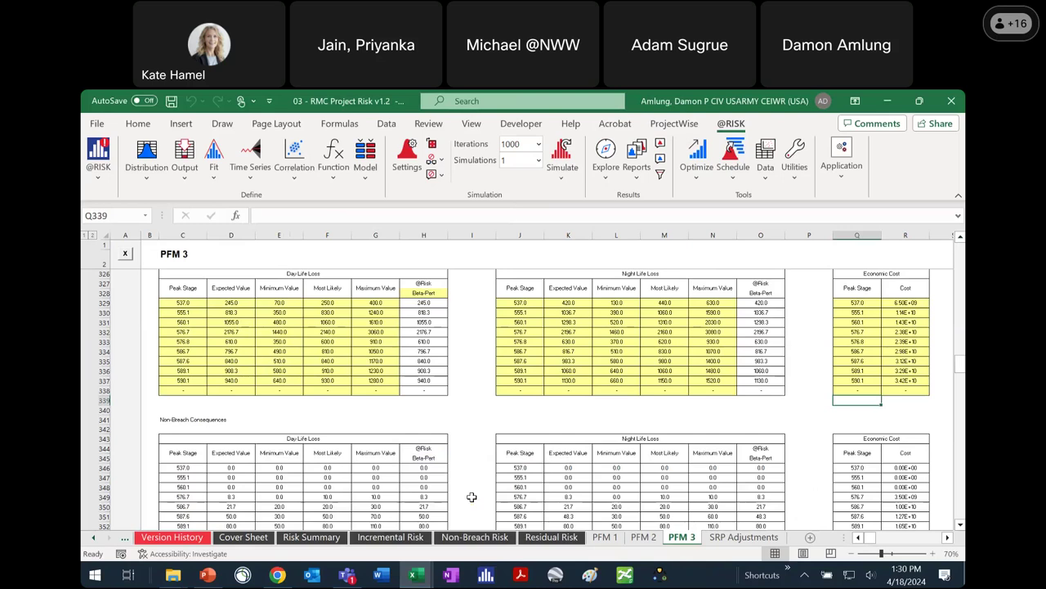
Step: Inspect the Z-Variate Distribution formula in L209 of the PFM 1 Stage Frequency table, including its RiskCorrmat reference
left_click(471, 341)
scroll(472, 342, "up", 2)
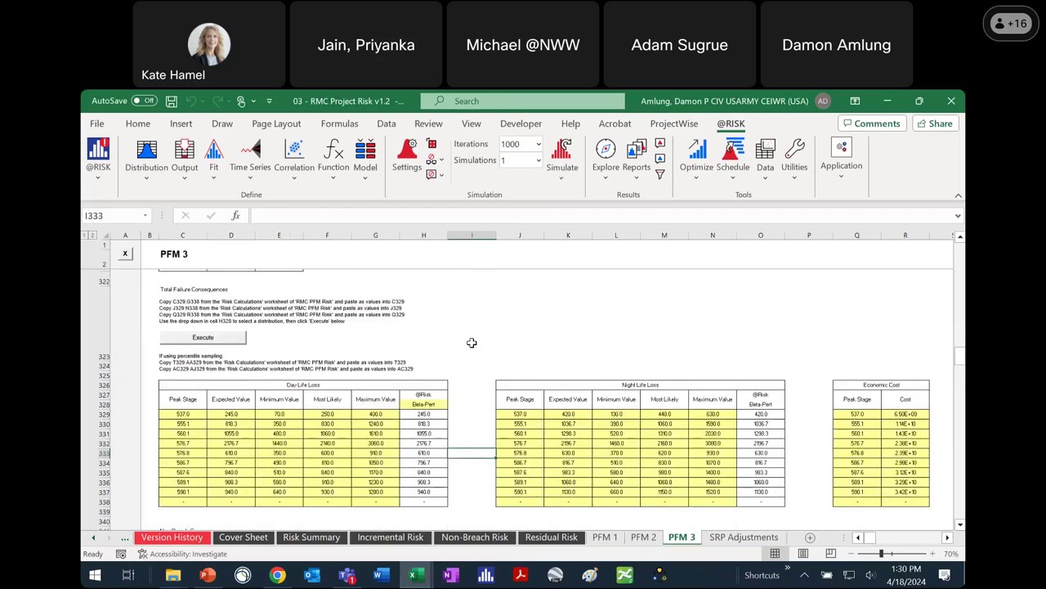
scroll(472, 341, "up", 15)
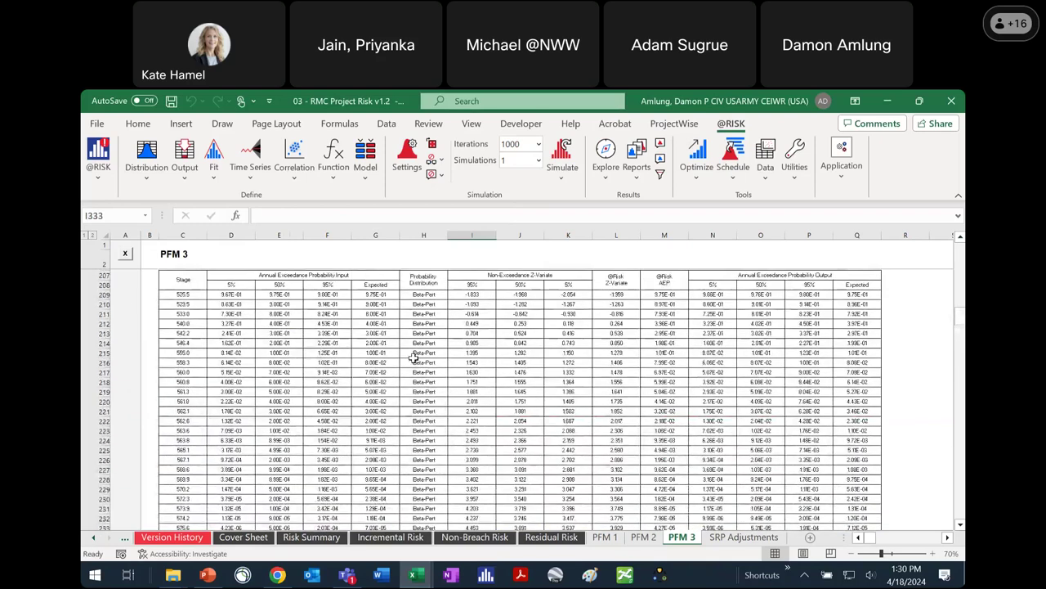
scroll(413, 357, "up", 6)
left_click(604, 537)
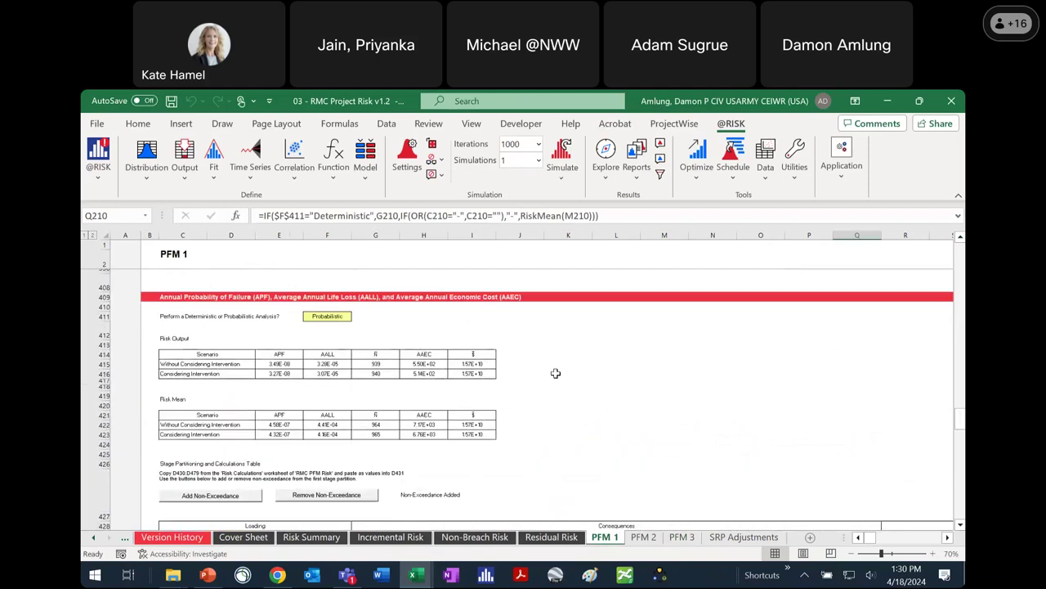
scroll(555, 373, "up", 20)
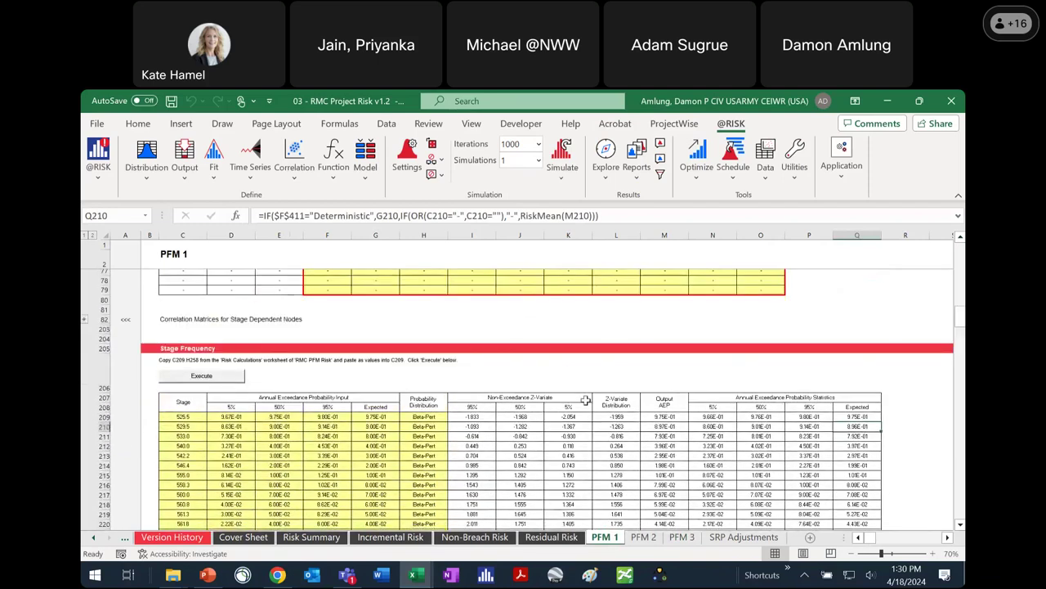
left_click(616, 417)
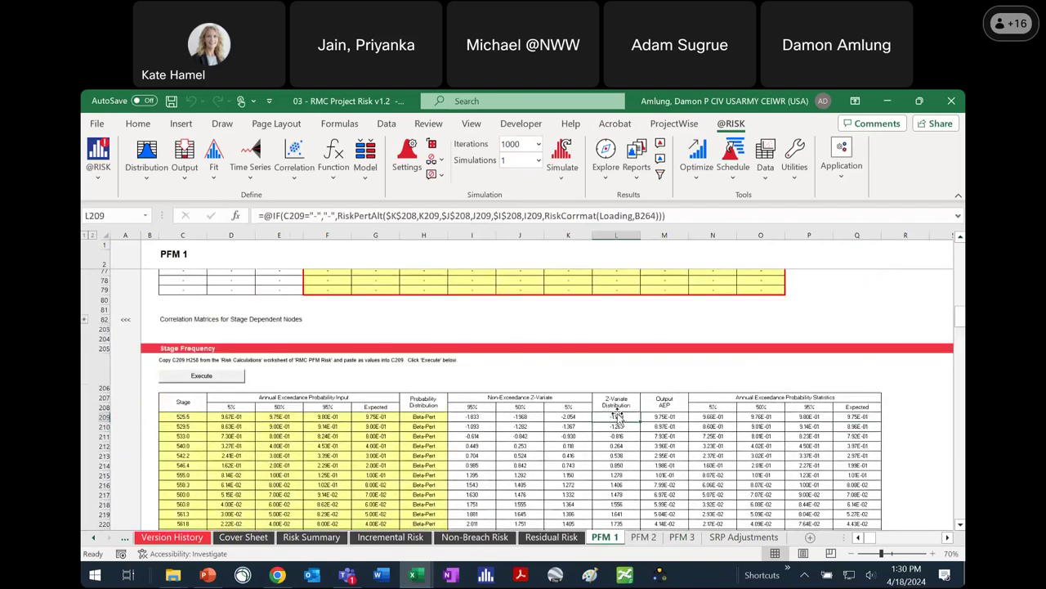
left_click(552, 218)
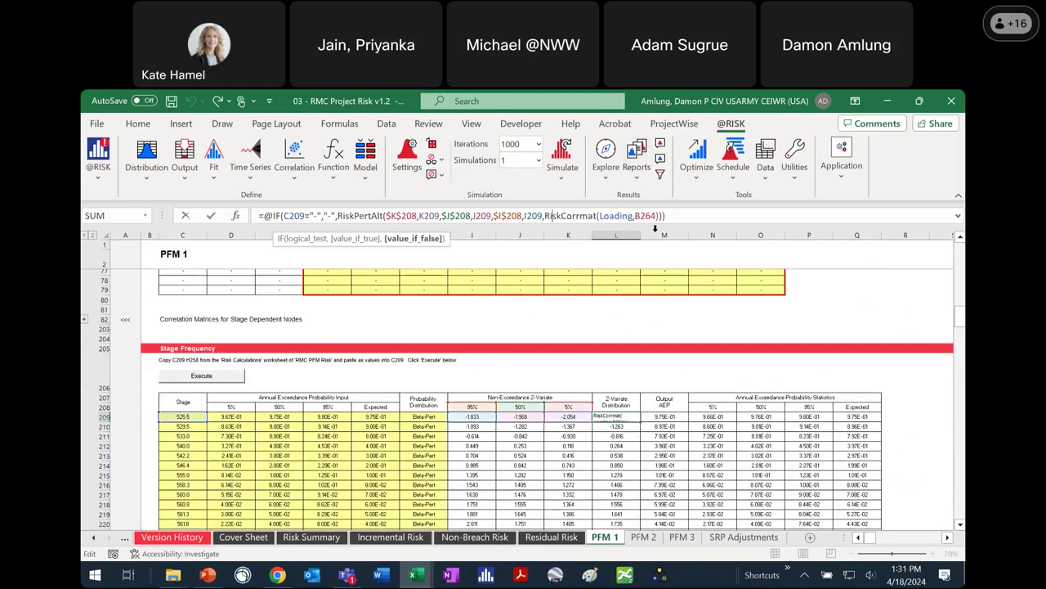
key("Return")
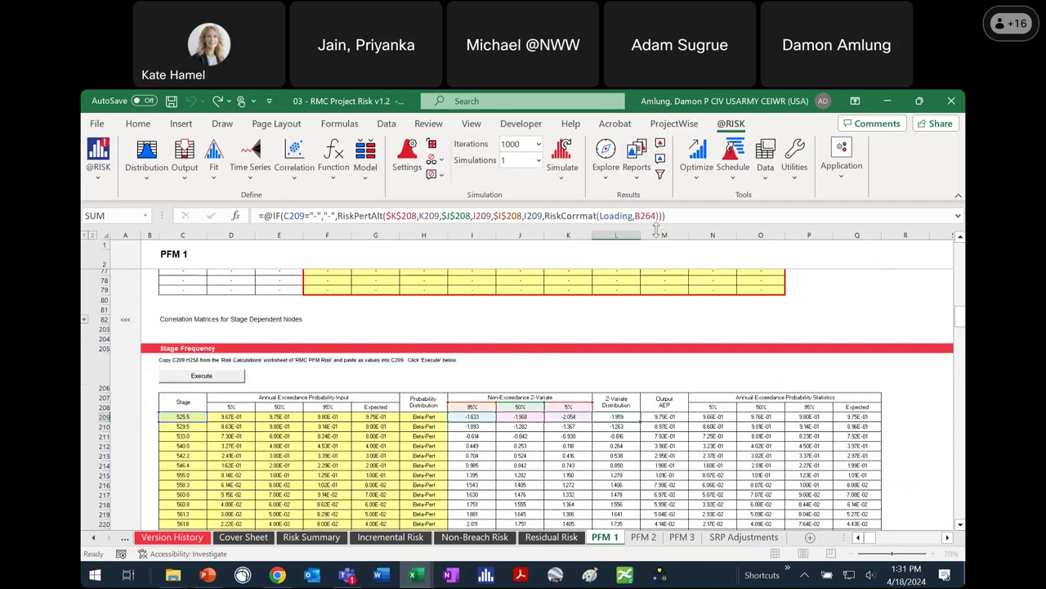
Step: Expand the Stage Frequency Correlation Matrix on PFM 1 and compare it with the Z-variate distributions in L209:L258
scroll(430, 379, "down", 7)
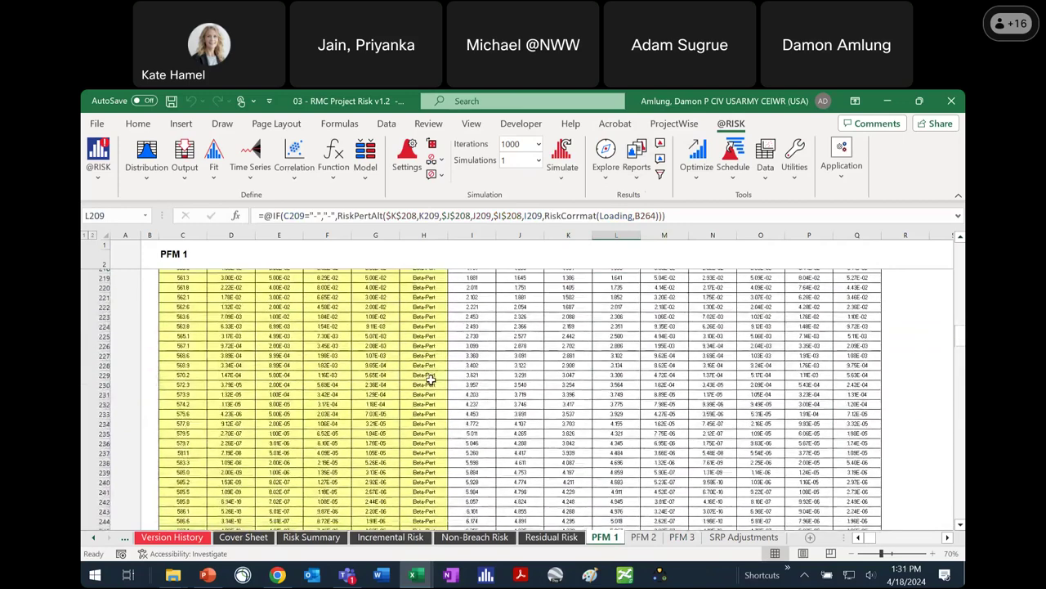
scroll(430, 378, "down", 8)
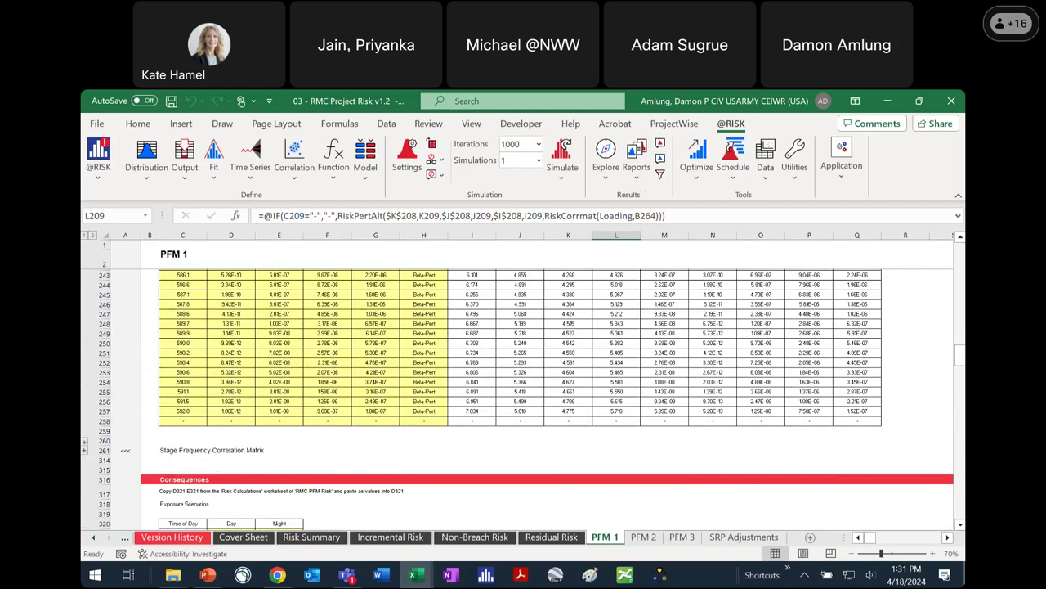
left_click(85, 450)
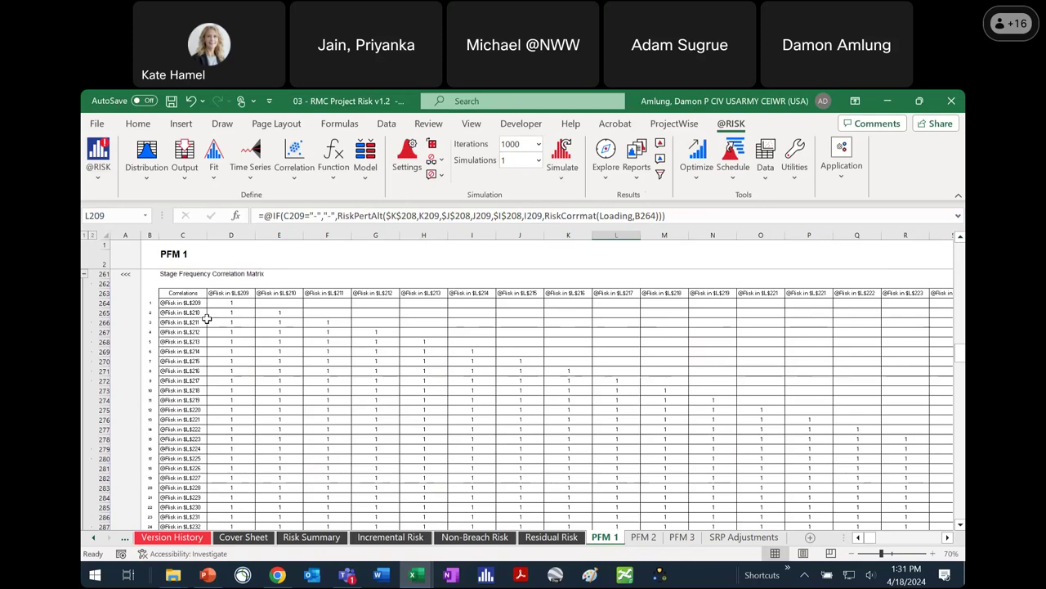
scroll(205, 341, "down", 15)
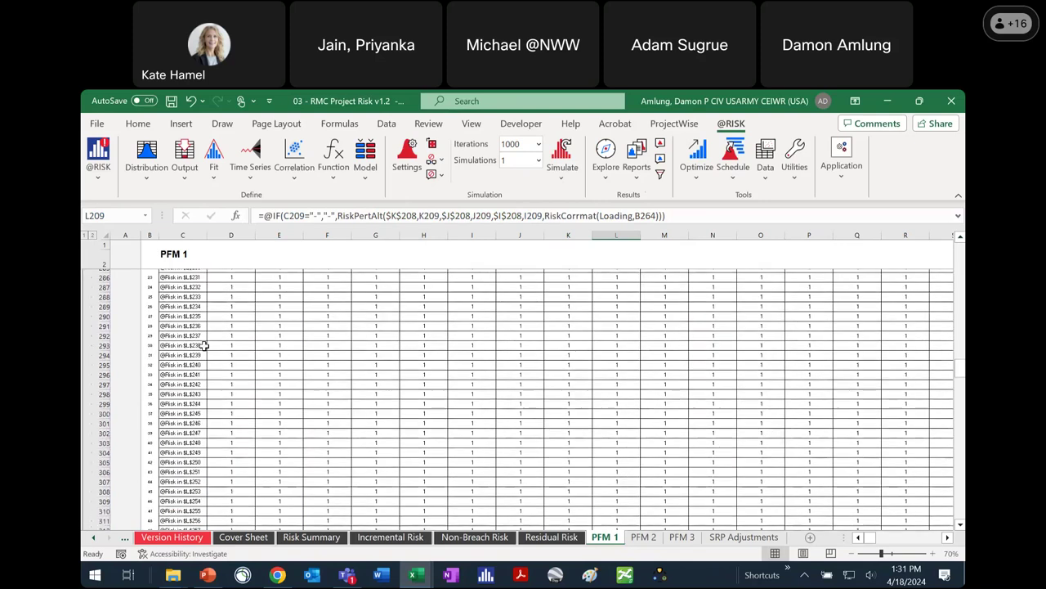
scroll(279, 335, "up", 20)
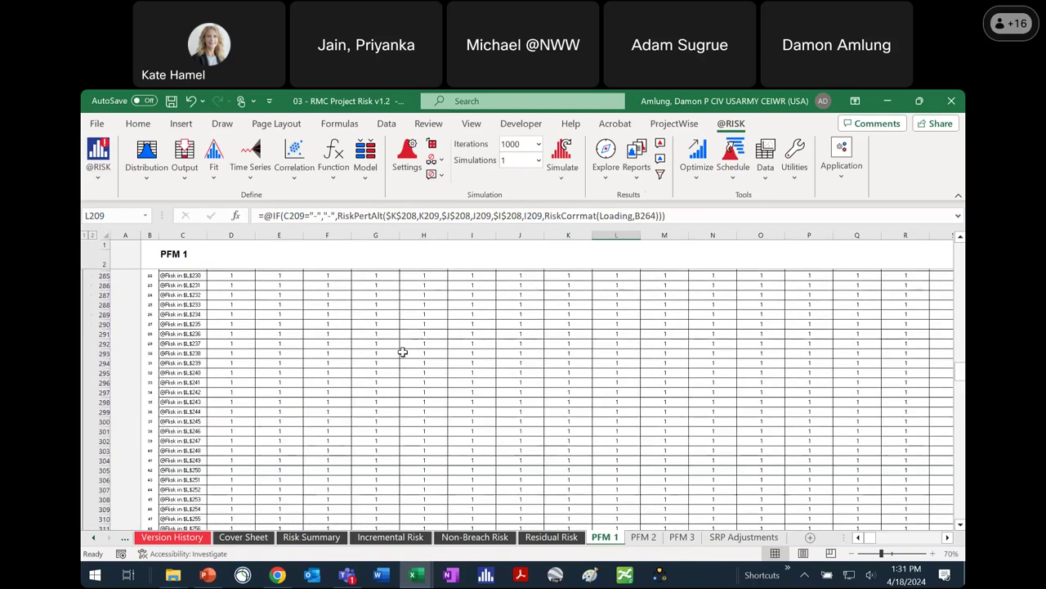
scroll(472, 377, "up", 5)
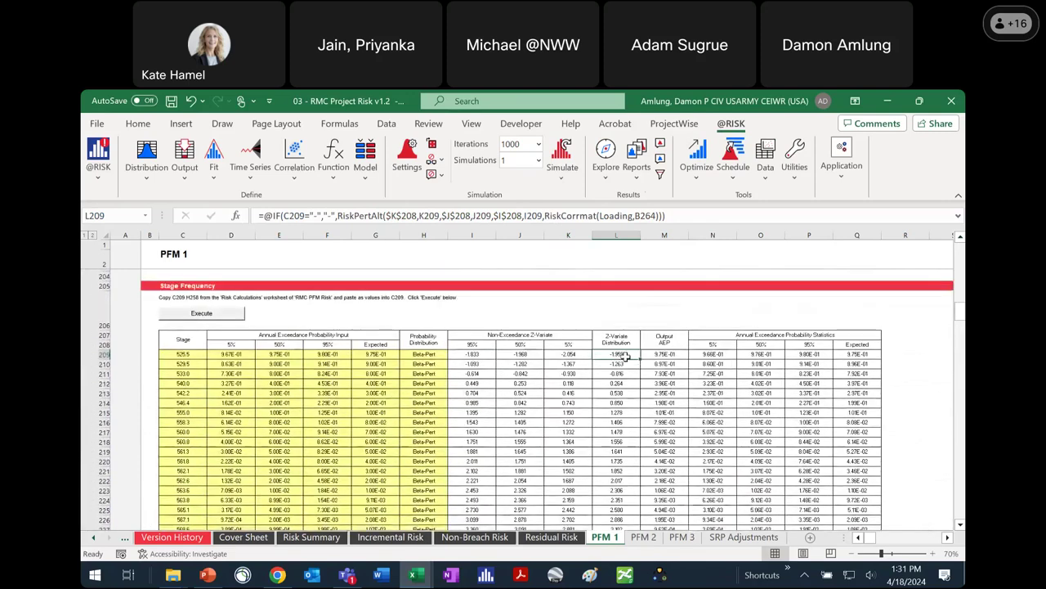
left_click_drag(625, 354, 630, 529)
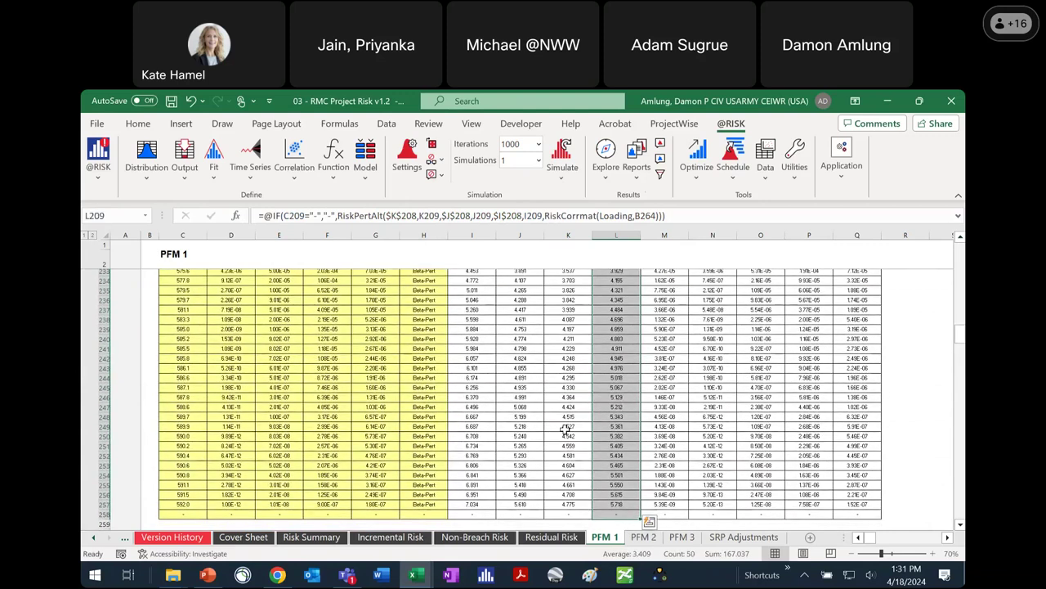
scroll(490, 417, "down", 8)
left_click(347, 393)
Step: Expand the Correlation Matrices for Stage Dependent Nodes on PFM 1 and review the matrices for each node
scroll(347, 393, "up", 20)
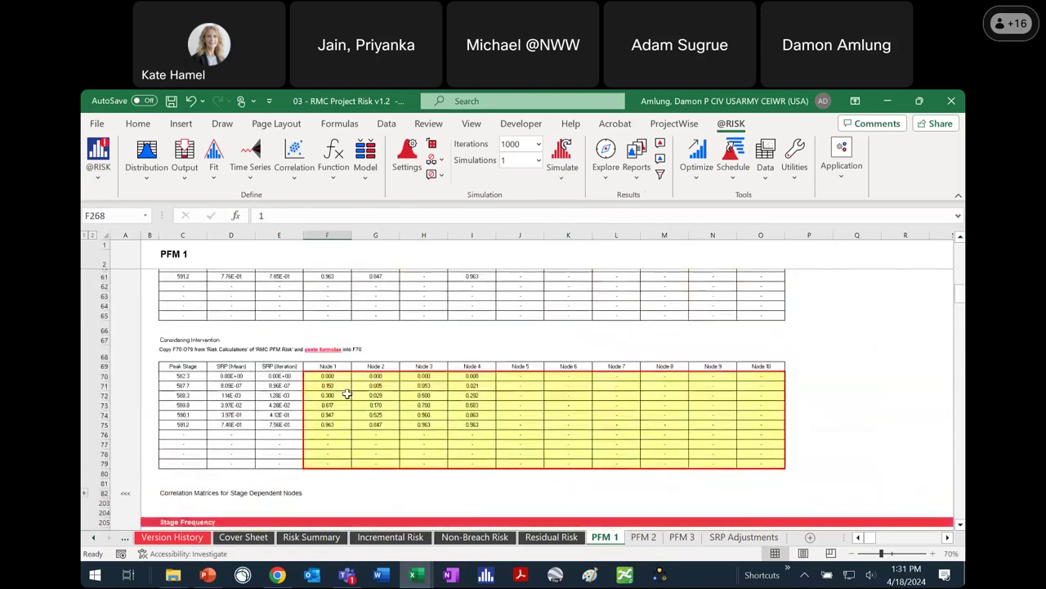
scroll(347, 393, "down", 2)
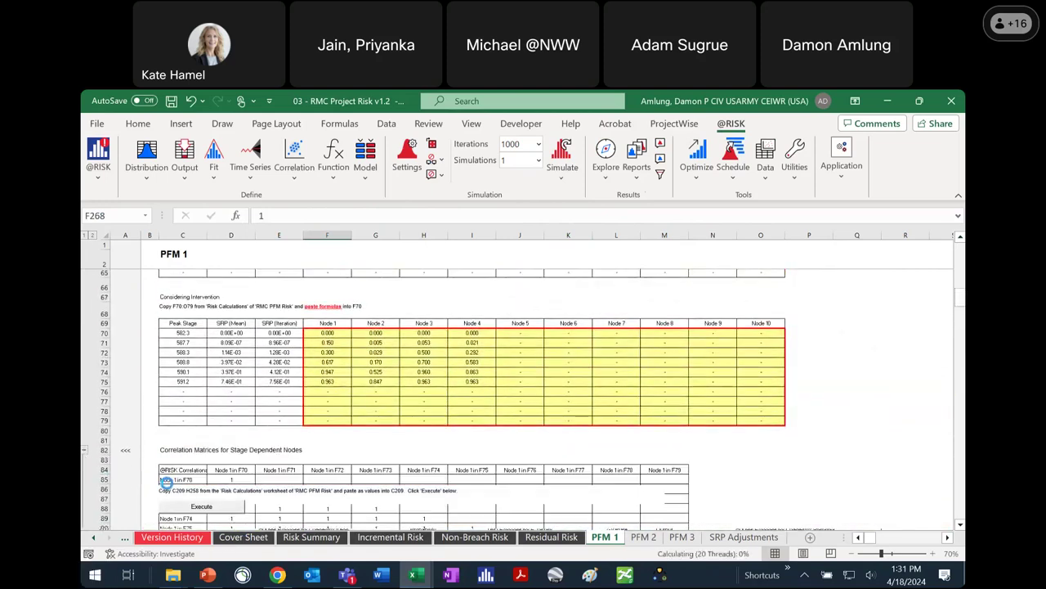
scroll(302, 489, "down", 6)
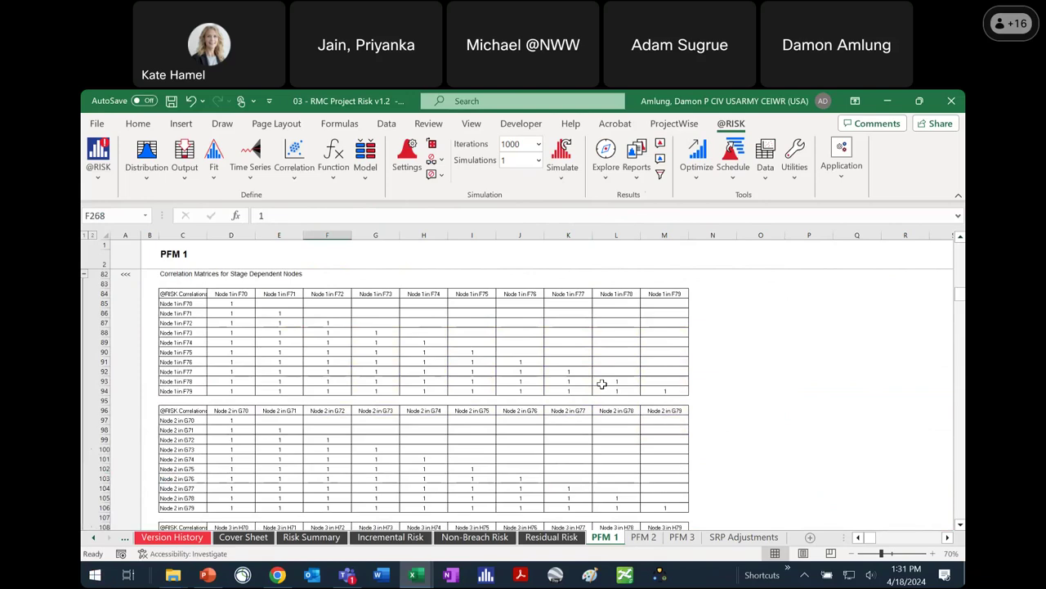
scroll(282, 441, "down", 13)
Step: Expand the Life Loss Correlation Matrices on PFM 1 and examine the day life loss matrix
scroll(276, 460, "down", 20)
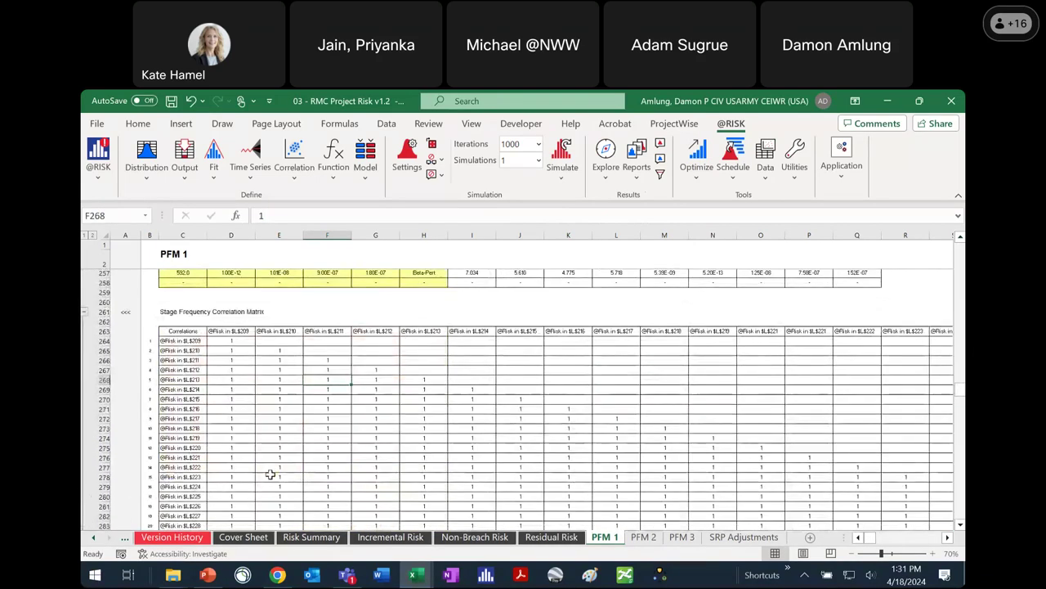
scroll(270, 474, "down", 20)
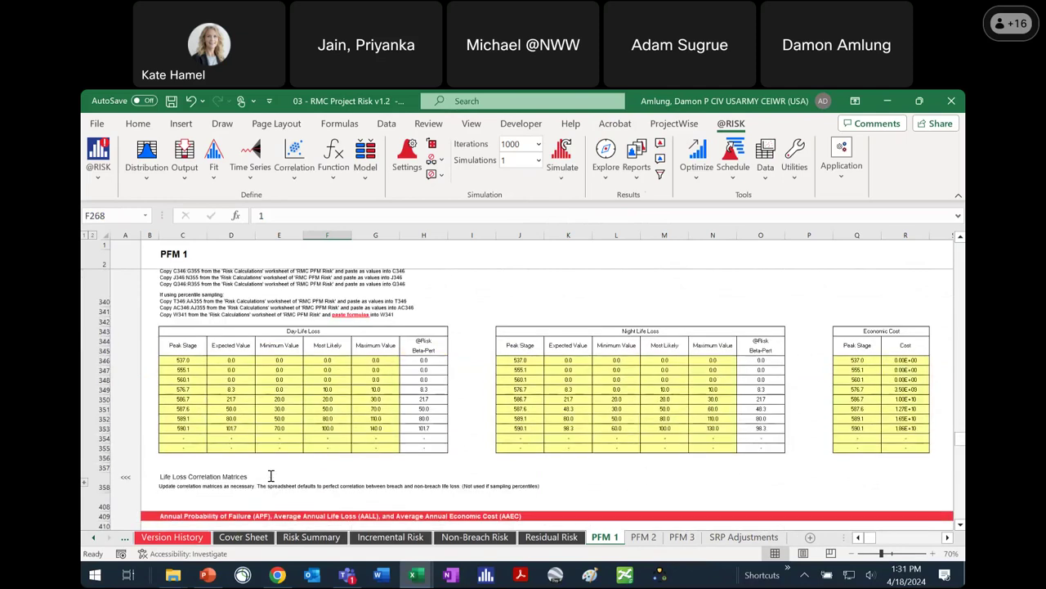
scroll(271, 476, "down", 2)
left_click(85, 432)
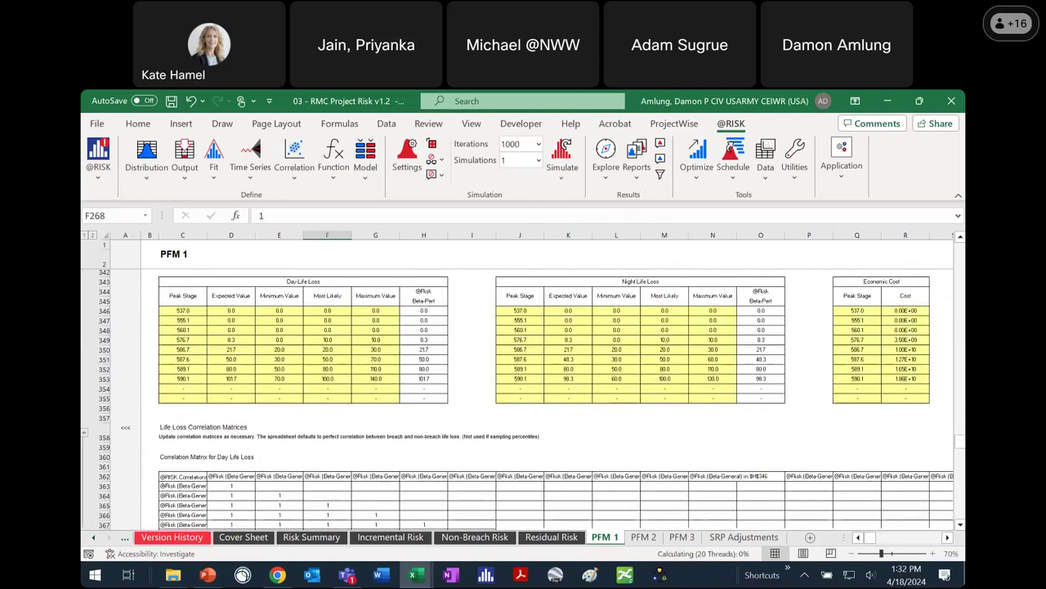
scroll(311, 375, "down", 5)
scroll(310, 375, "up", 2)
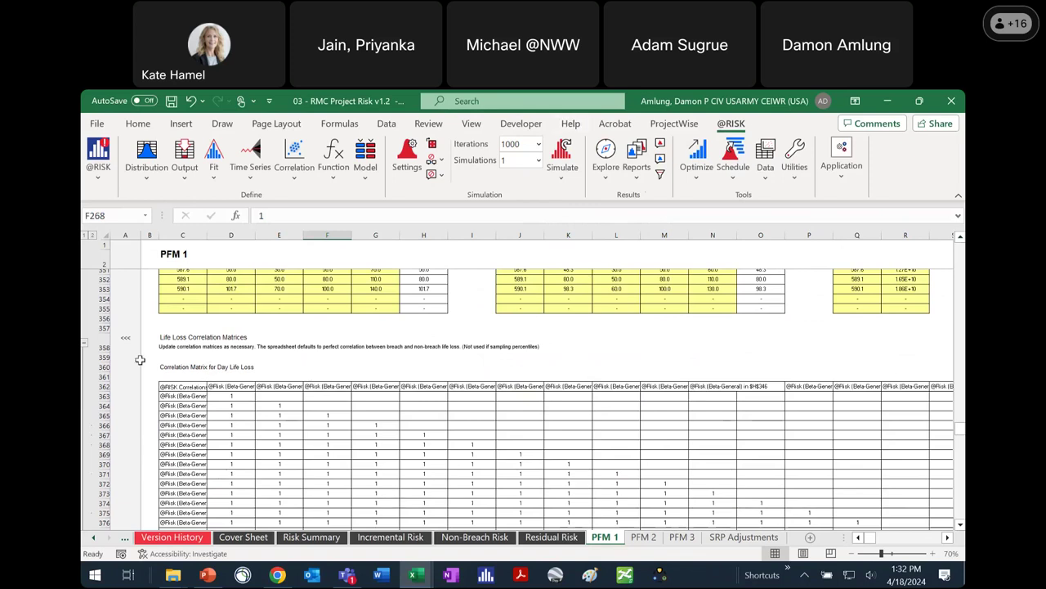
scroll(256, 390, "down", 3)
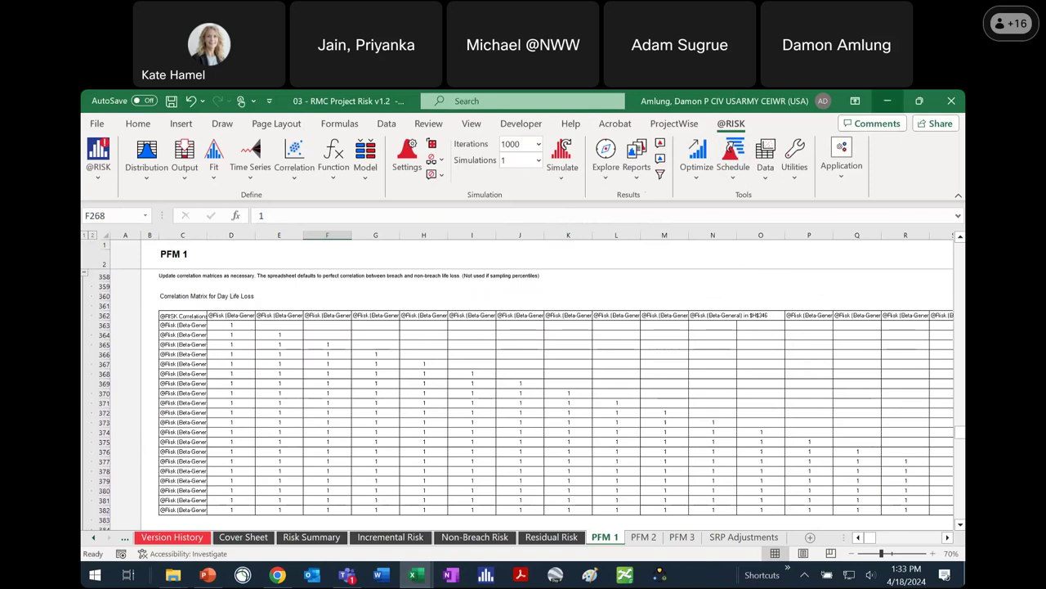
Step: Close the RMC Project Risk workbook without saving the changes
left_click(952, 102)
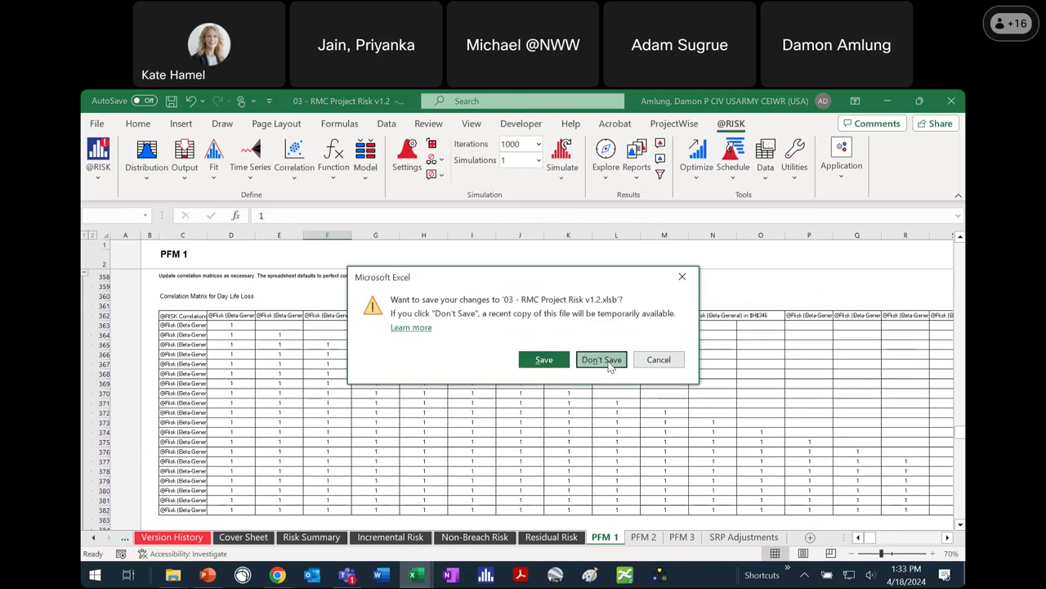
left_click(609, 364)
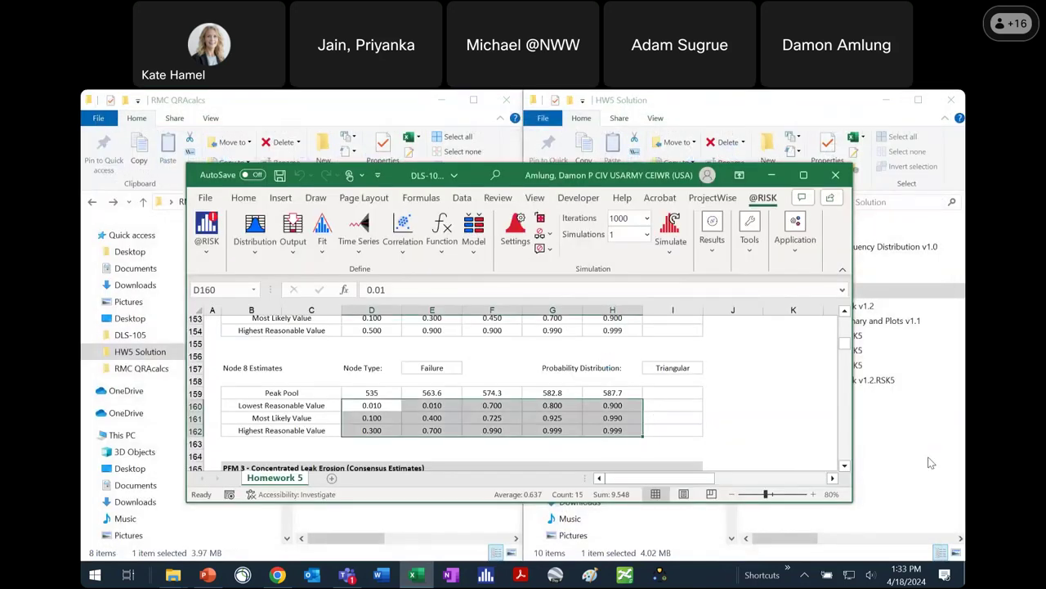
left_click(849, 307)
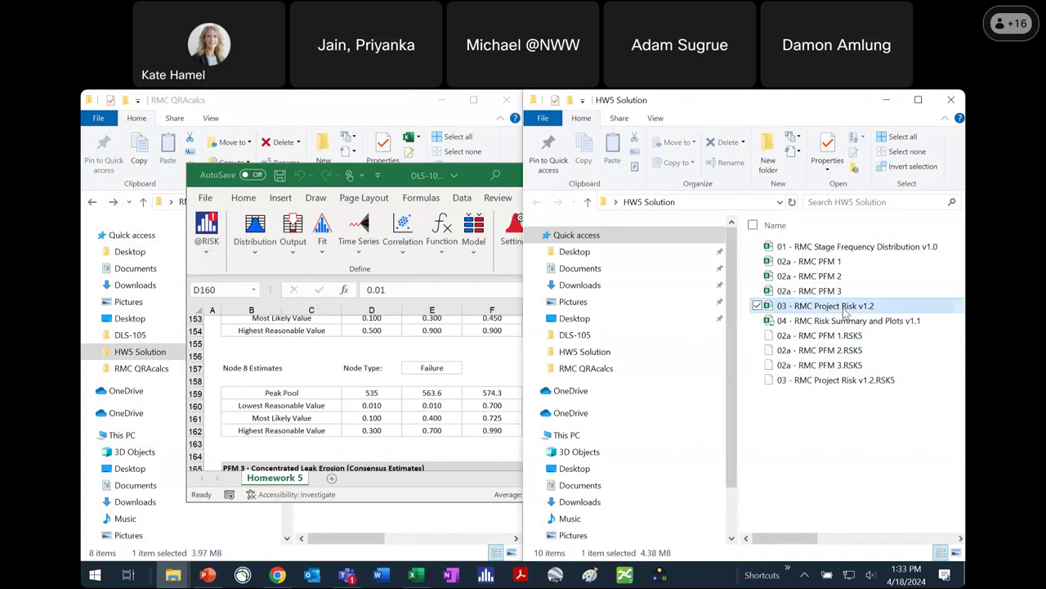
double_click(846, 311)
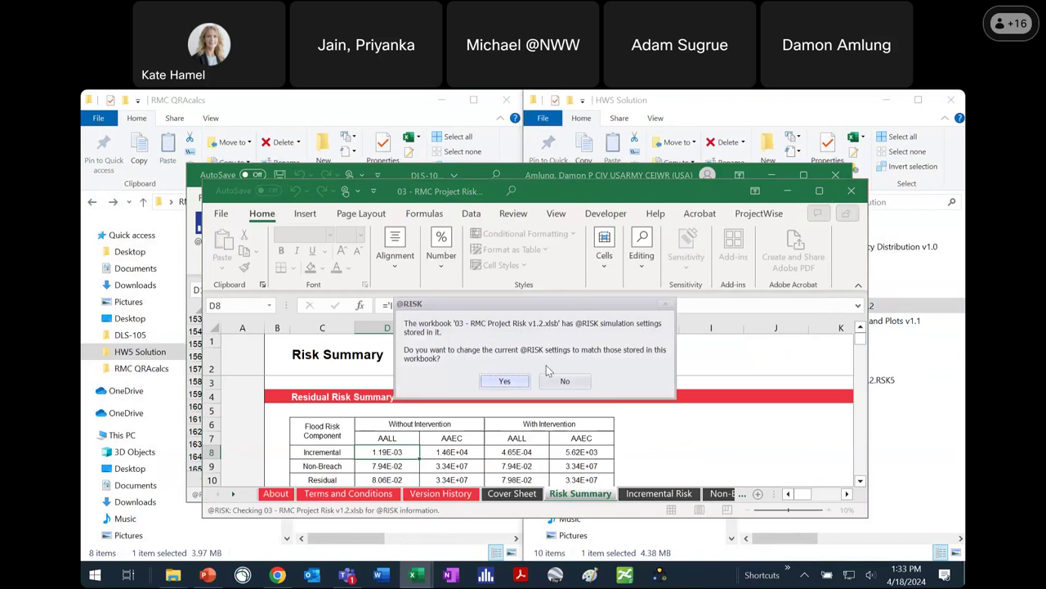
left_click(505, 382)
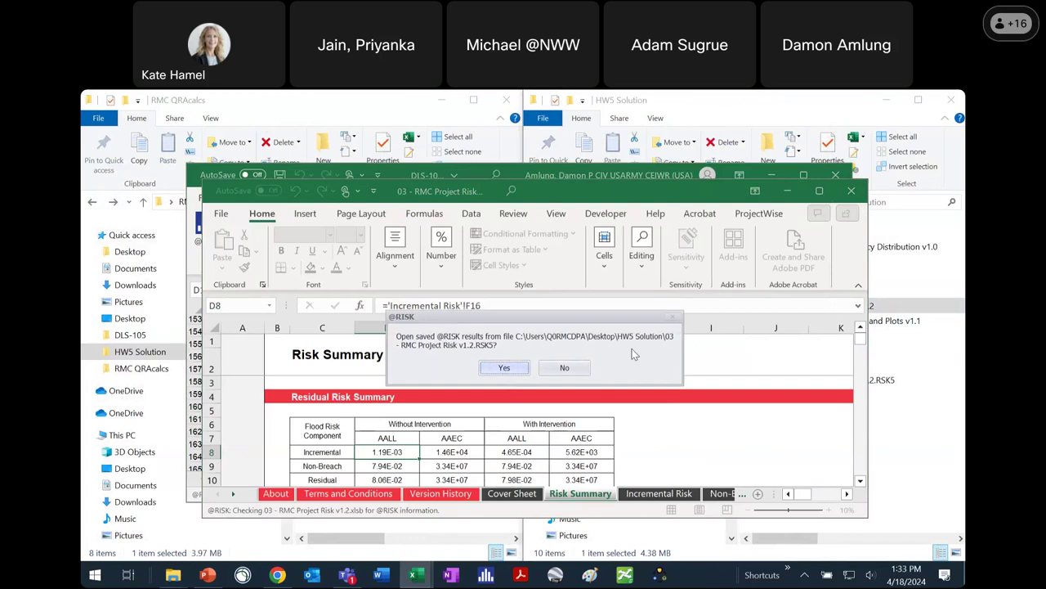
left_click(505, 368)
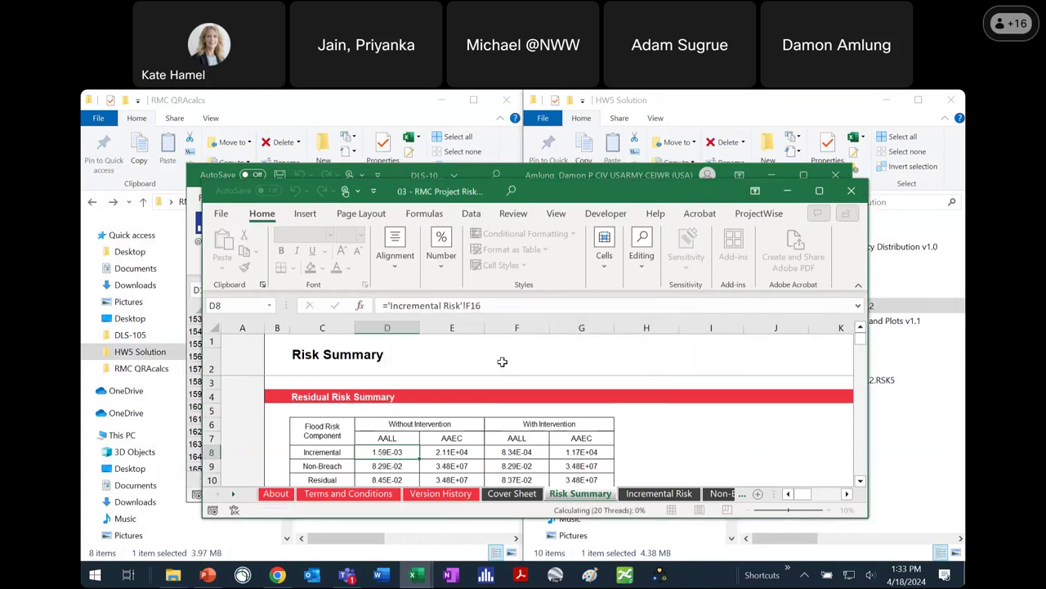
left_click(819, 190)
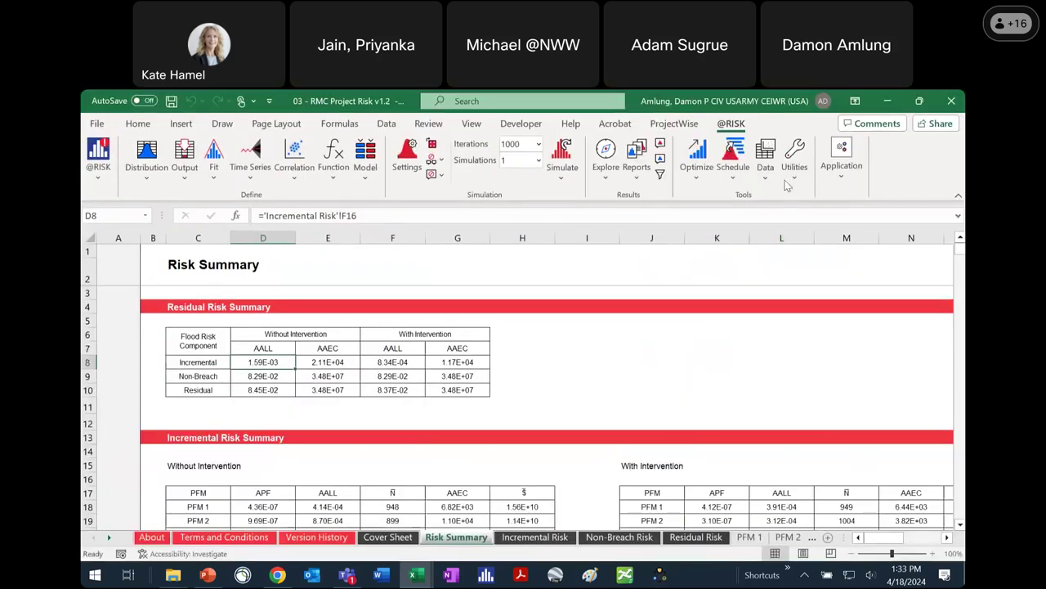
left_click(793, 173)
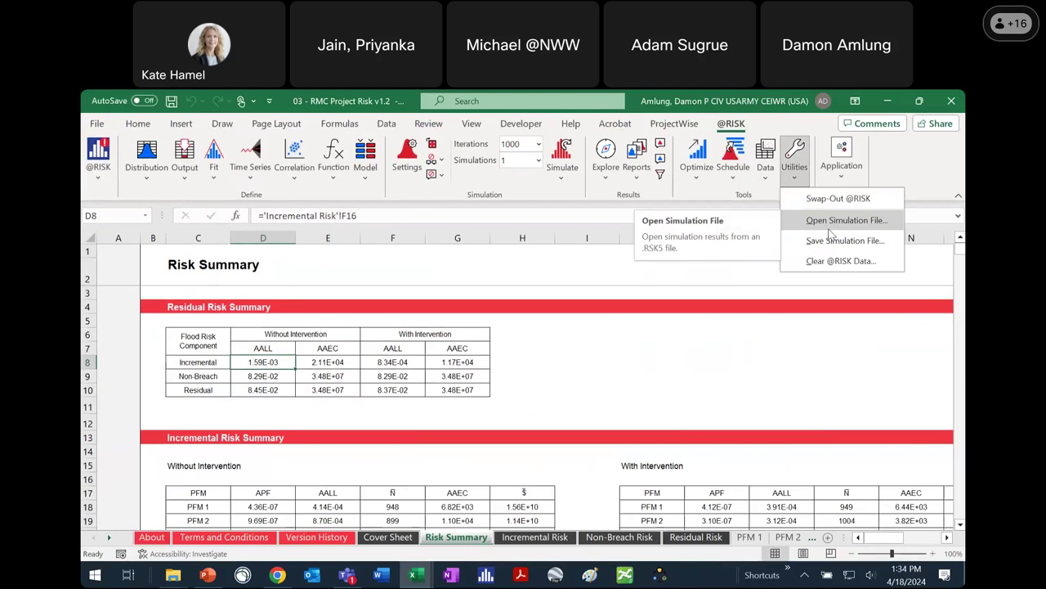
left_click(737, 369)
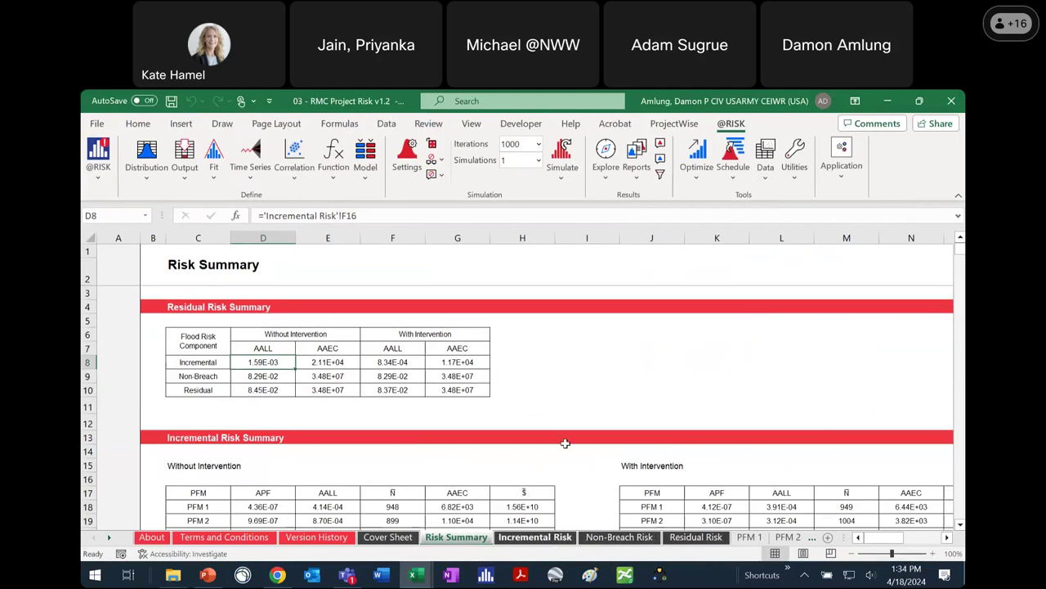
left_click(570, 407)
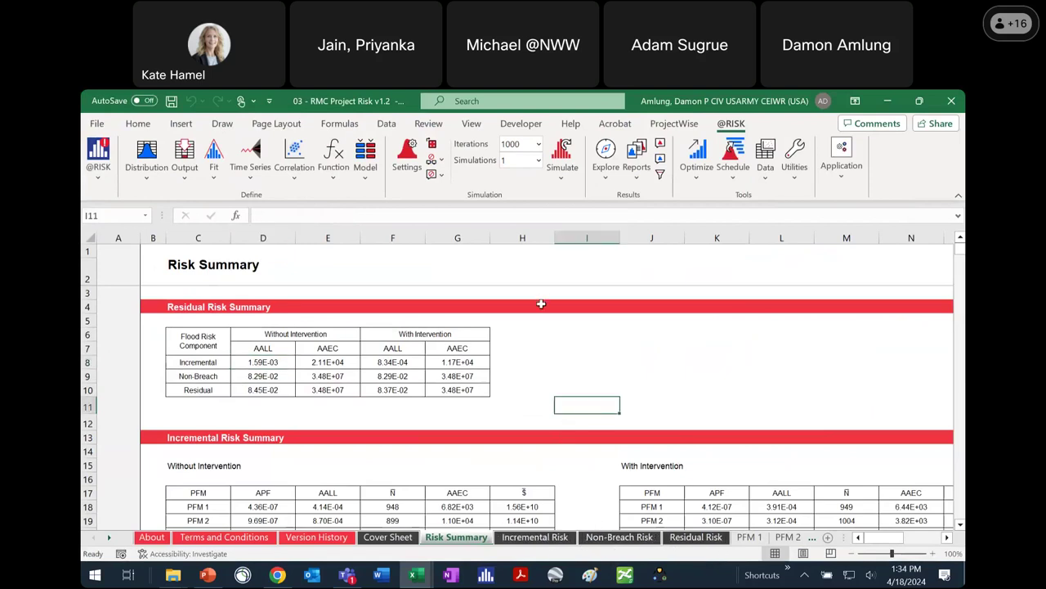
scroll(524, 316, "down", 1, "ctrl")
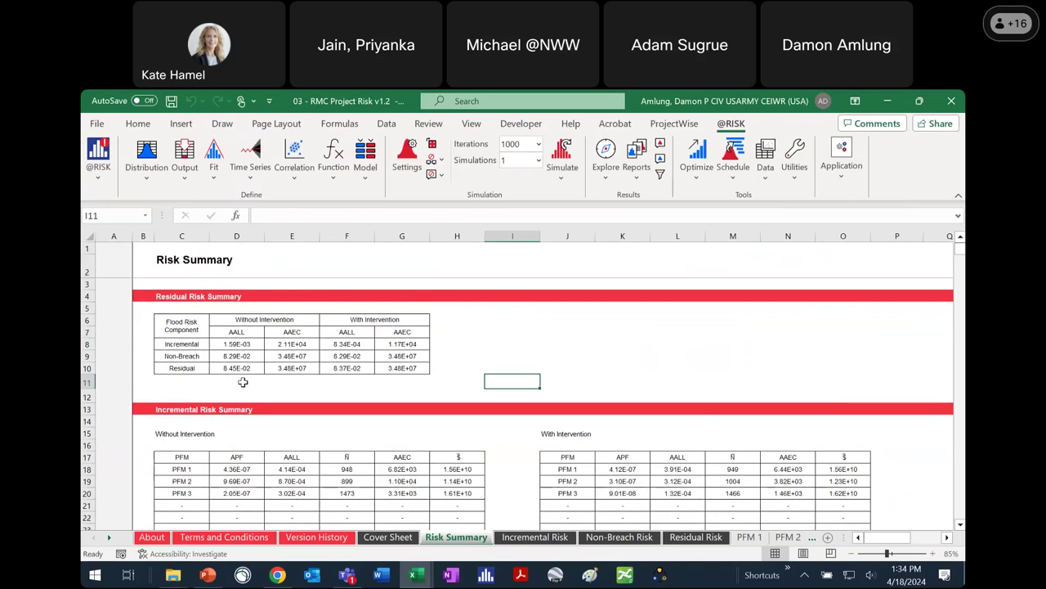
scroll(243, 382, "down", 4)
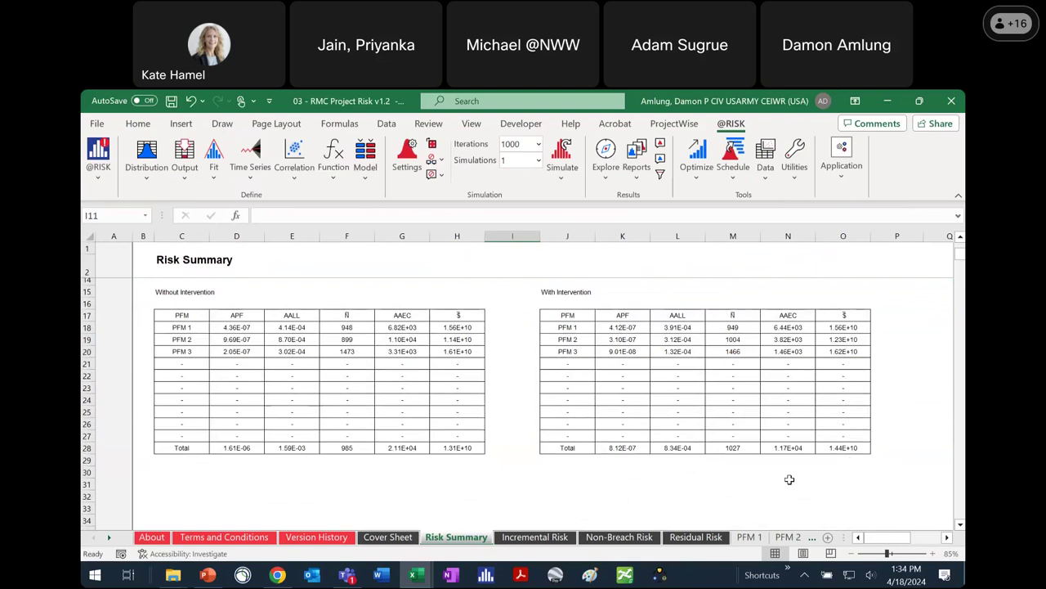
Step: Review the risk output and risk mean tables on the Incremental Risk, Non-Breach Risk and Residual Risk sheets
left_click(561, 538)
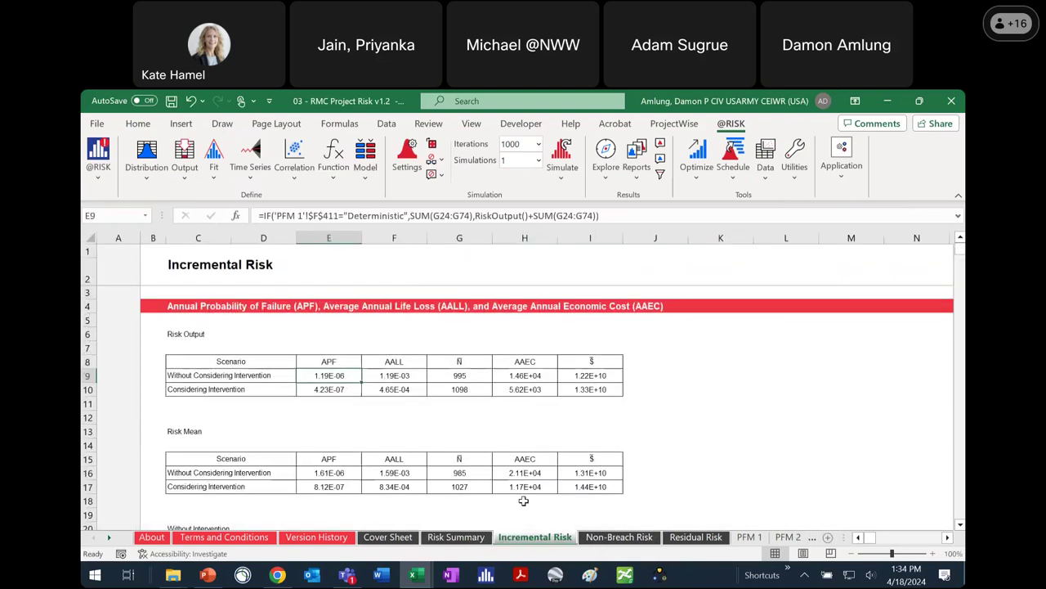
scroll(352, 373, "down", 5)
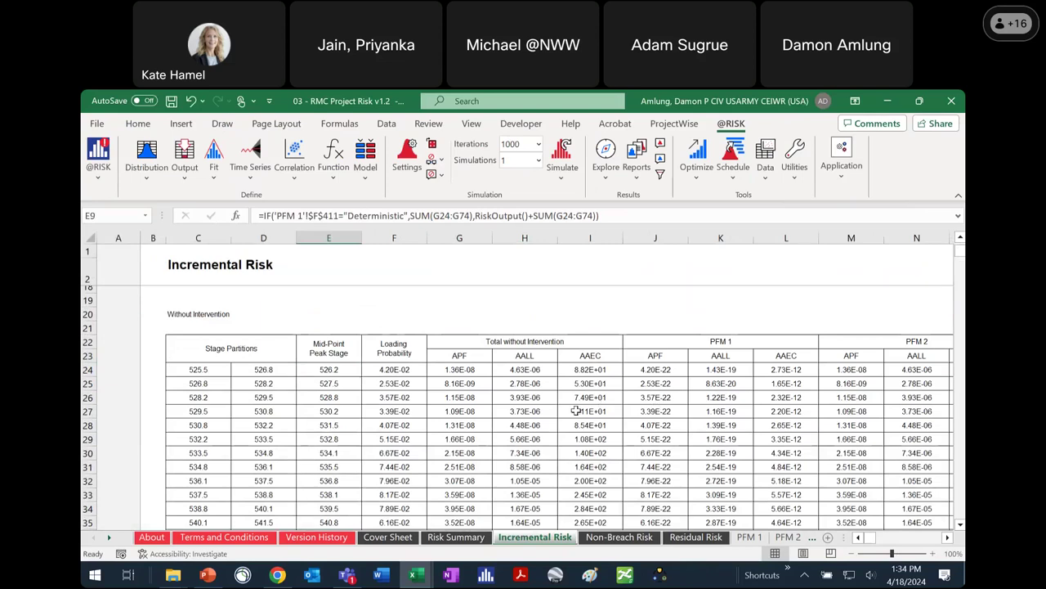
scroll(534, 407, "up", 5)
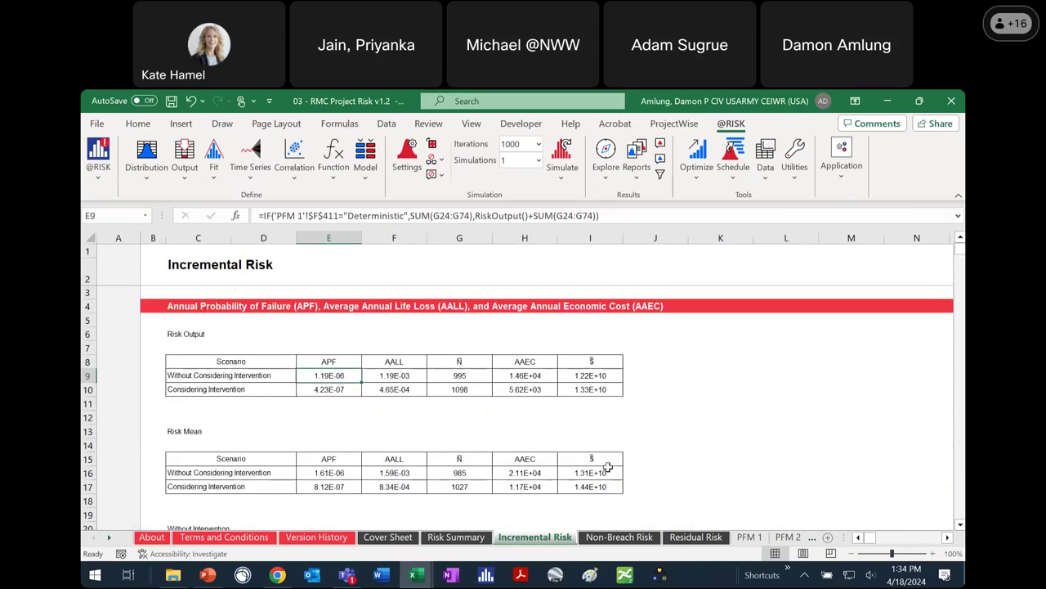
left_click(623, 538)
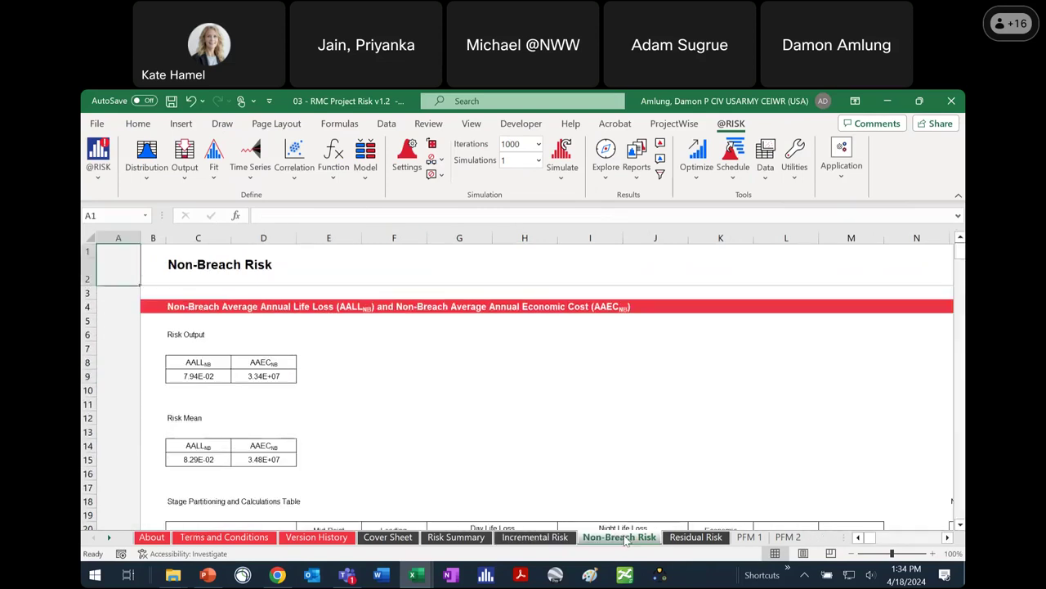
left_click(695, 537)
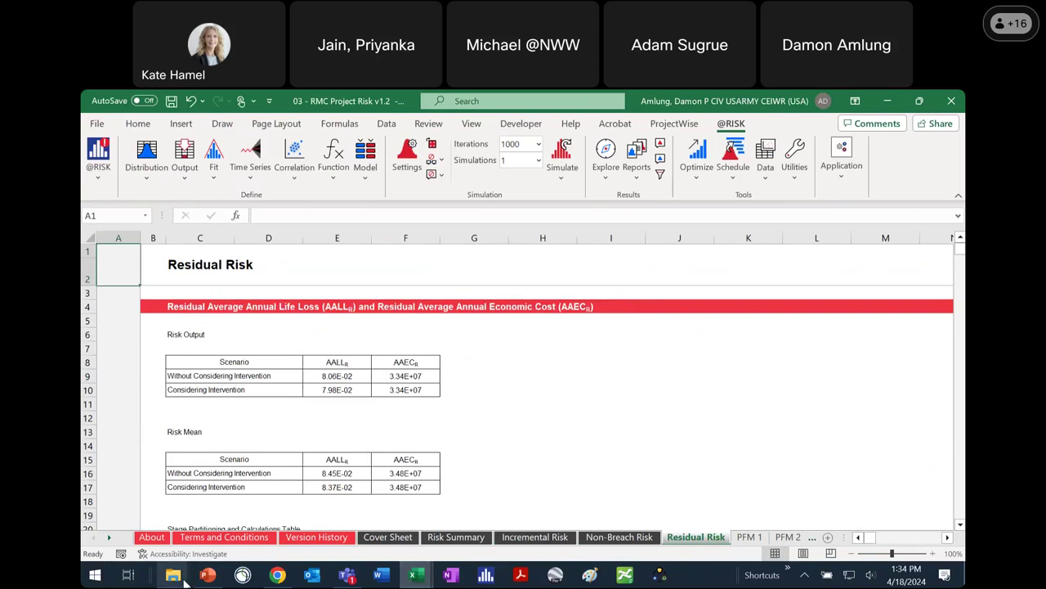
Step: Open the workbook 04 - RMC Risk Summary and Plots v1.1 from the HW5 Solution folder
mouse_move(173, 574)
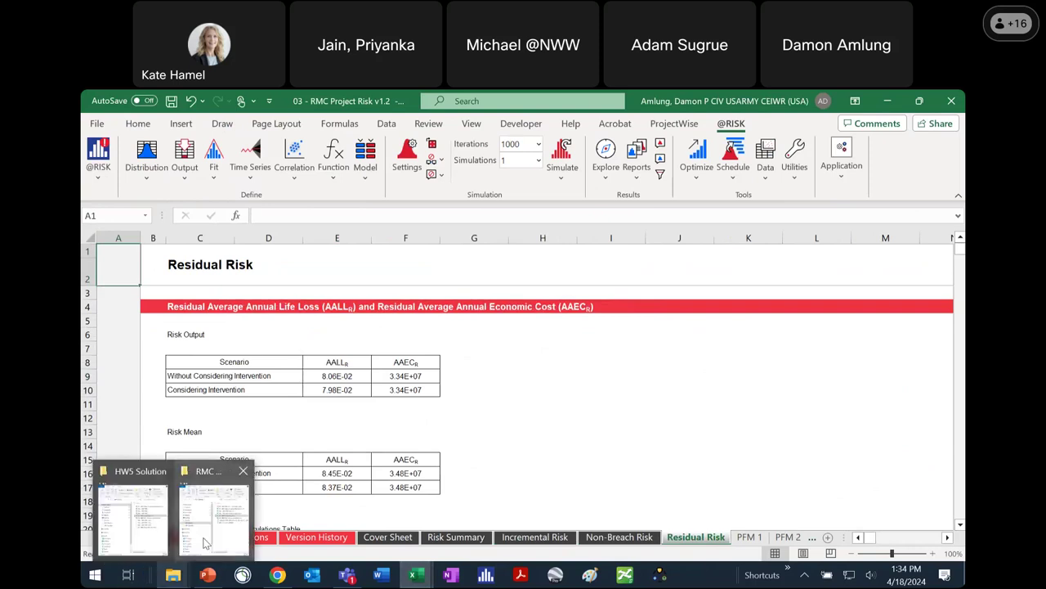
left_click(131, 519)
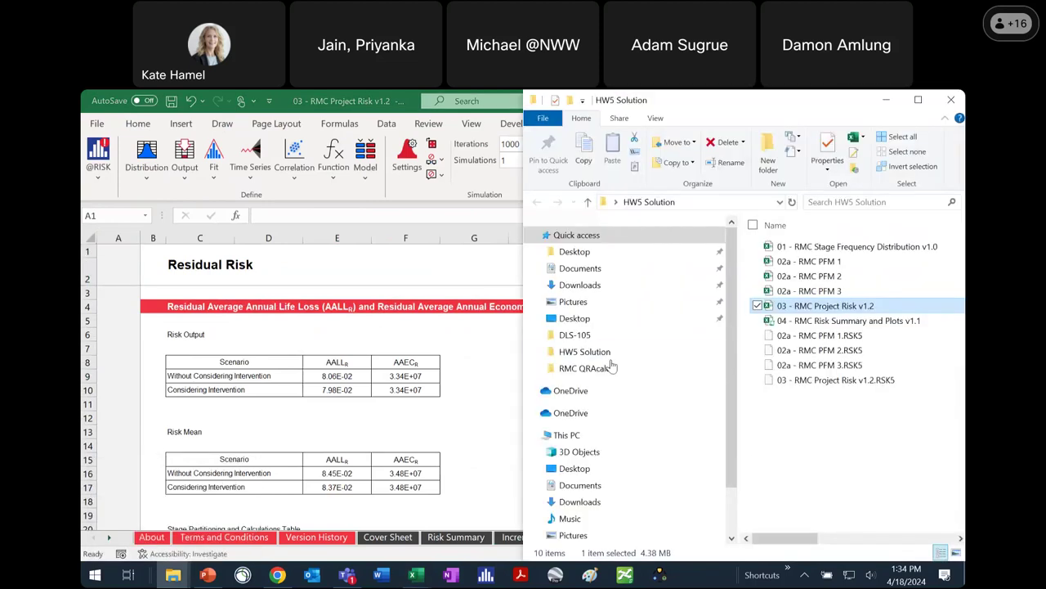
double_click(872, 322)
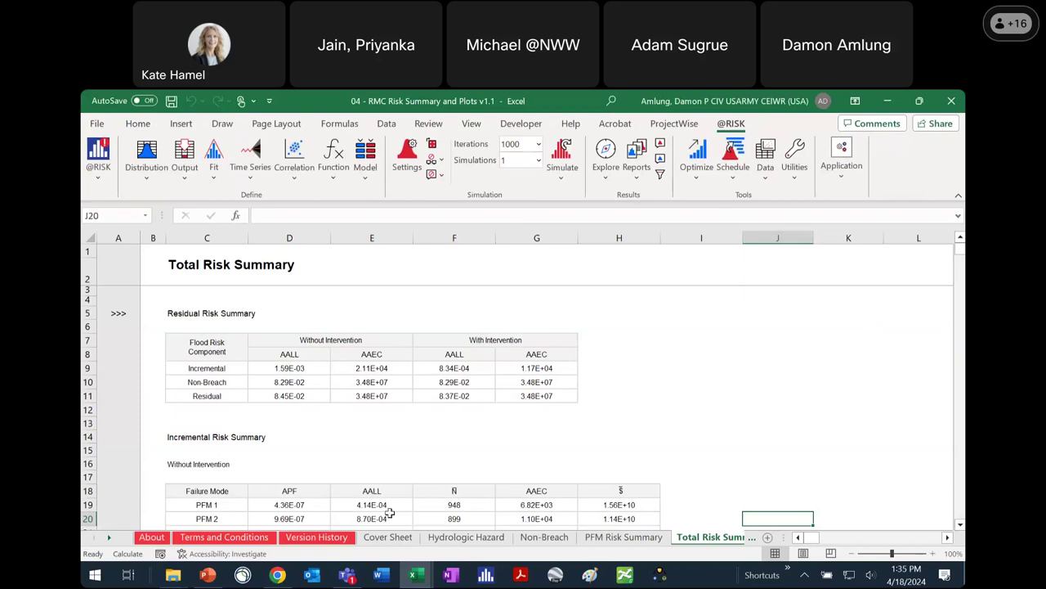
mouse_move(413, 575)
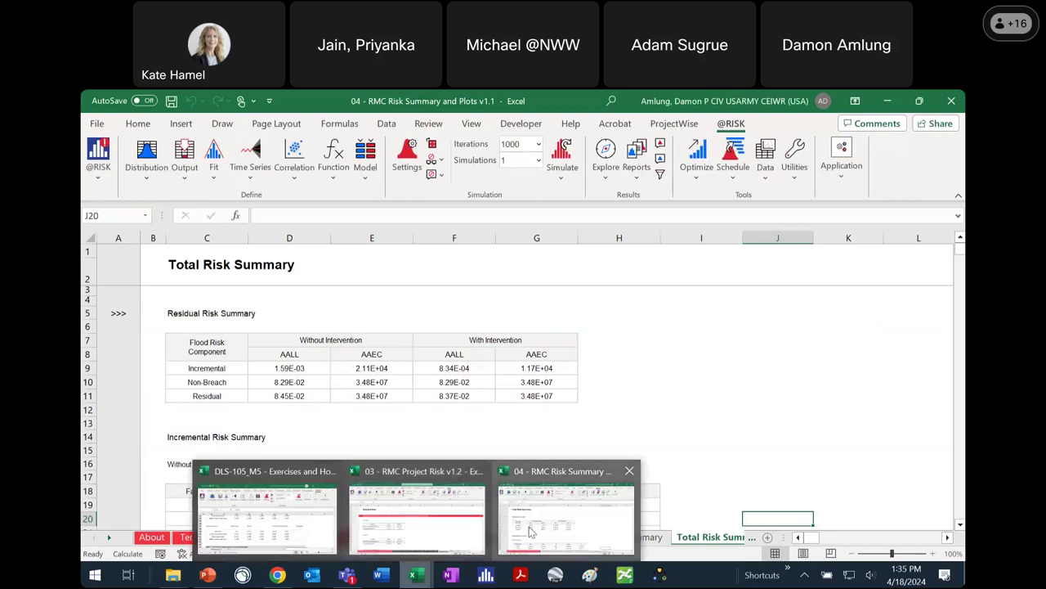
left_click(530, 532)
Step: Clear the Linked Spreadsheet Name on the Cover Sheet
left_click(388, 537)
scroll(339, 483, "down", 1)
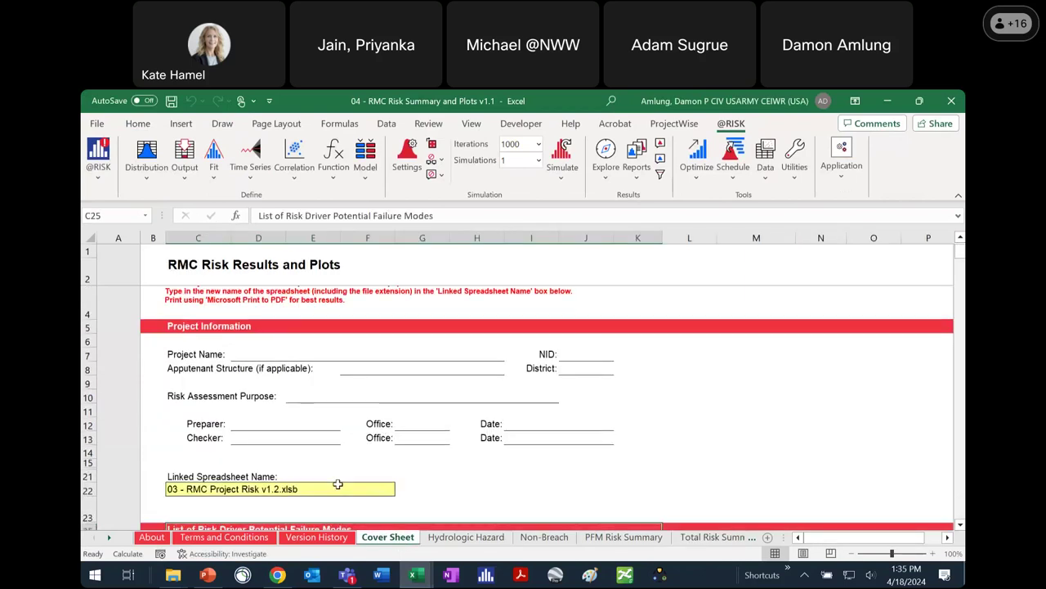
left_click(339, 486)
key("Delete")
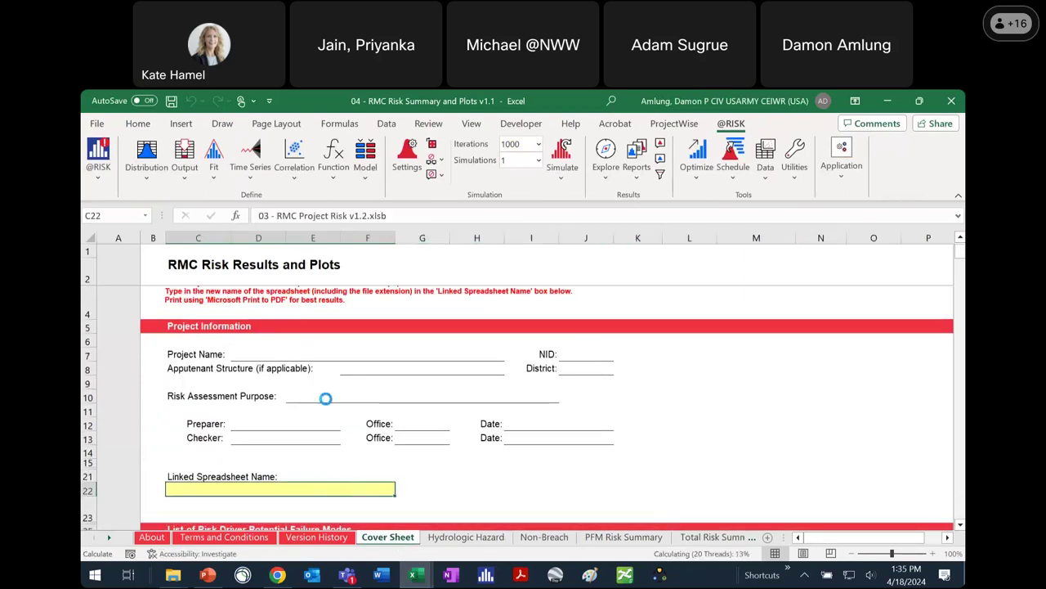
left_click(533, 371)
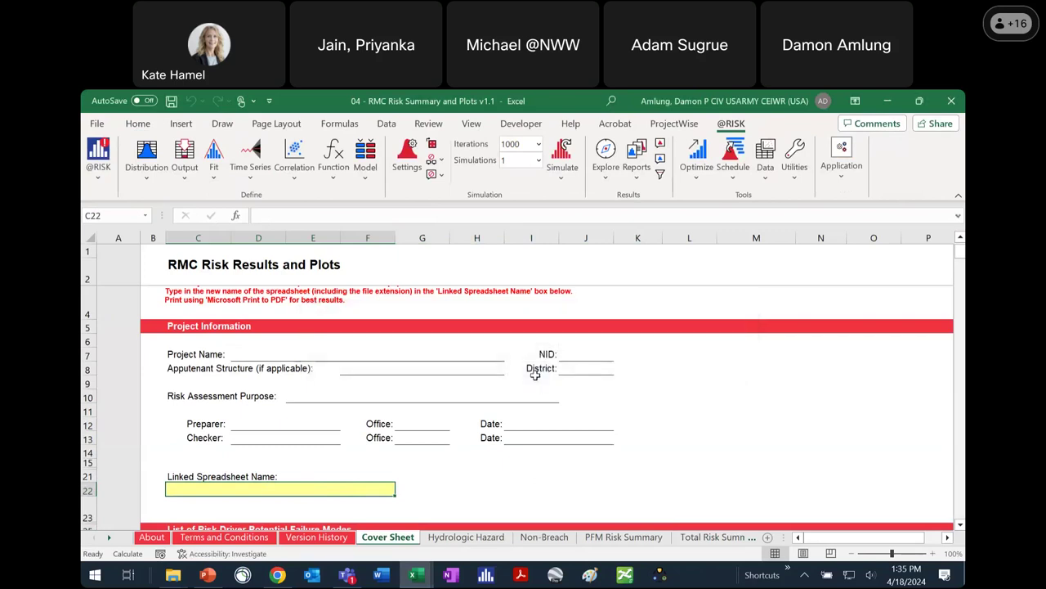
Step: Check how the failure mode list on the Cover Sheet and the Hydrologic Hazard and Non-Breach sheets respond without a linked spreadsheet
scroll(523, 376, "down", 5)
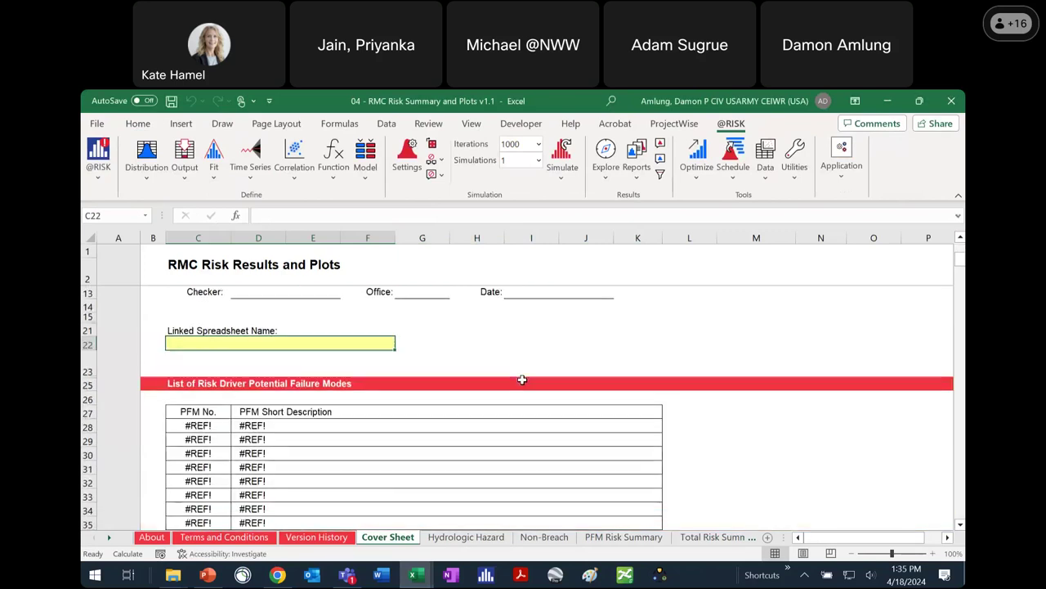
left_click(466, 537)
left_click(562, 538)
left_click(387, 537)
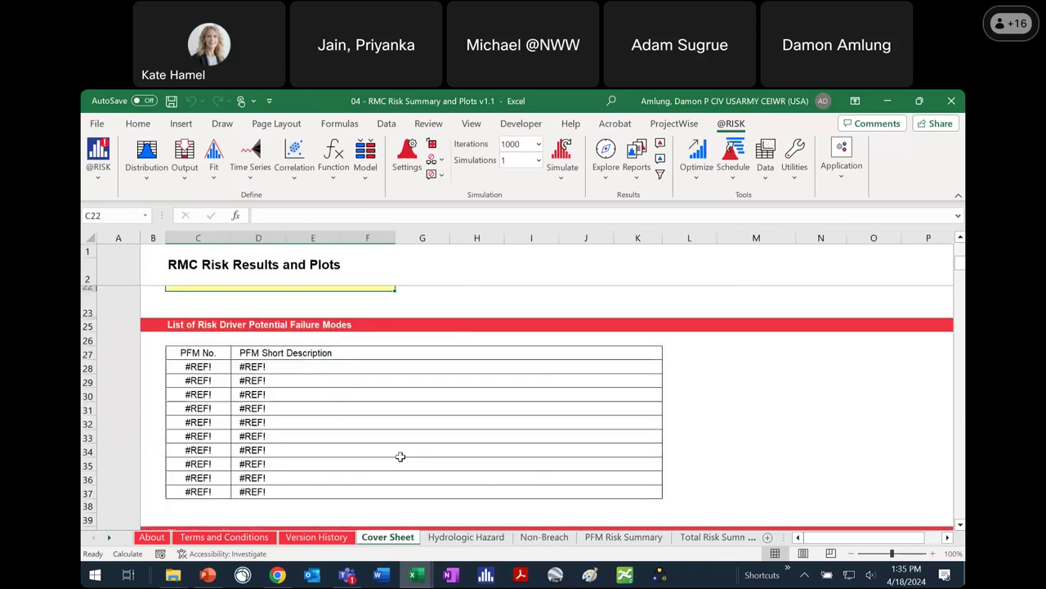
scroll(397, 460, "down", 1)
scroll(370, 453, "up", 1)
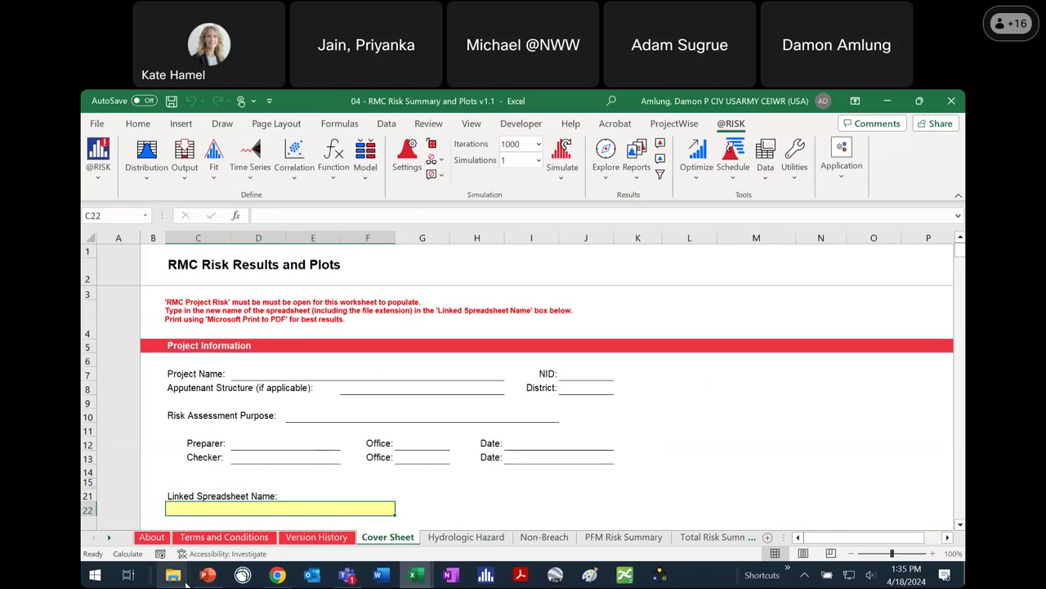
Step: Copy the file name of 03 - RMC Project Risk v1.2 in the HW5 Solution folder
mouse_move(181, 574)
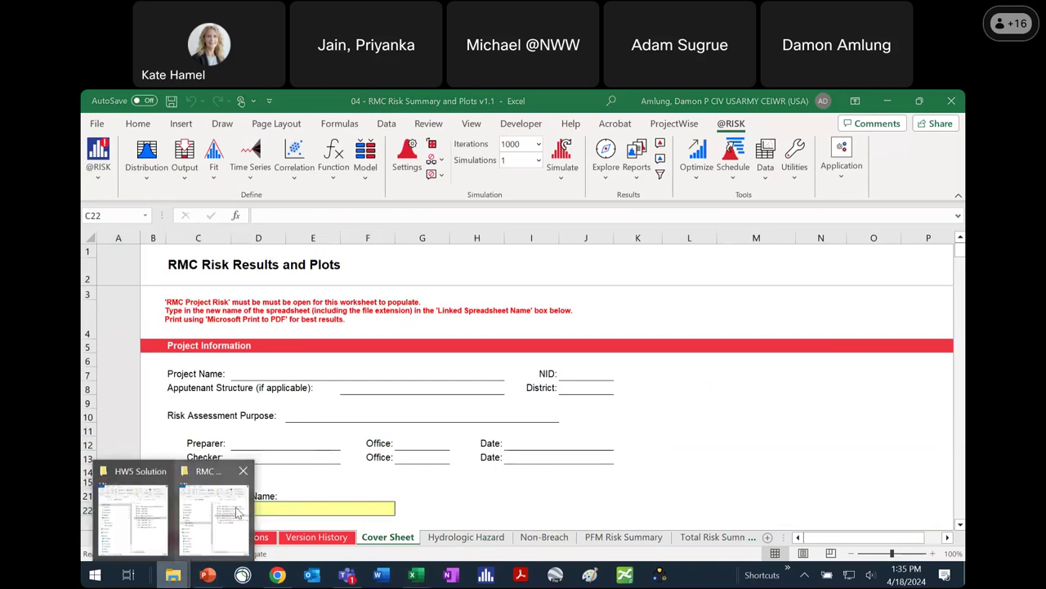
left_click(135, 515)
right_click(851, 306)
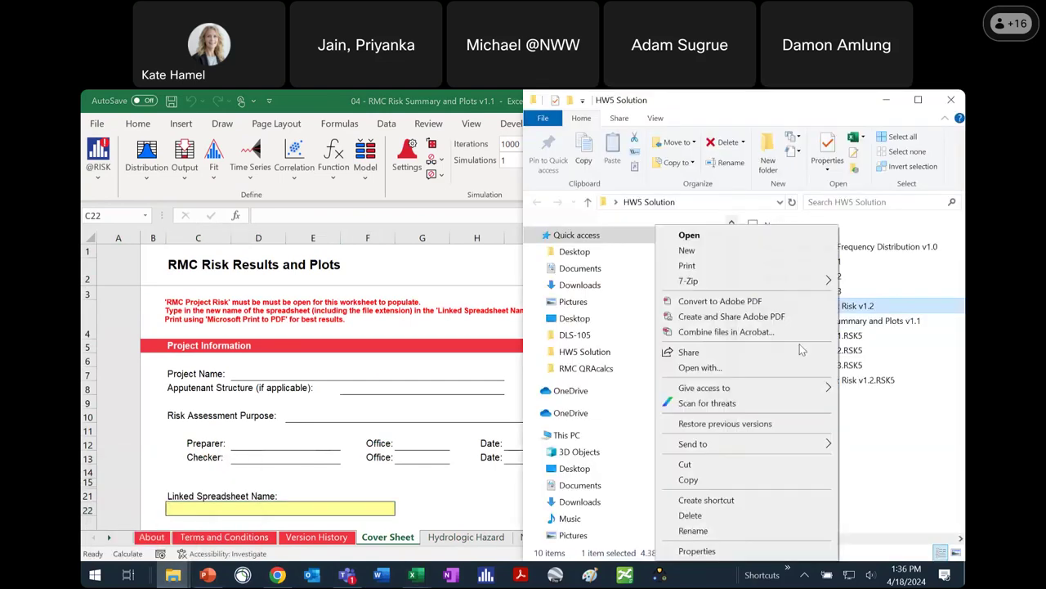
left_click(717, 481)
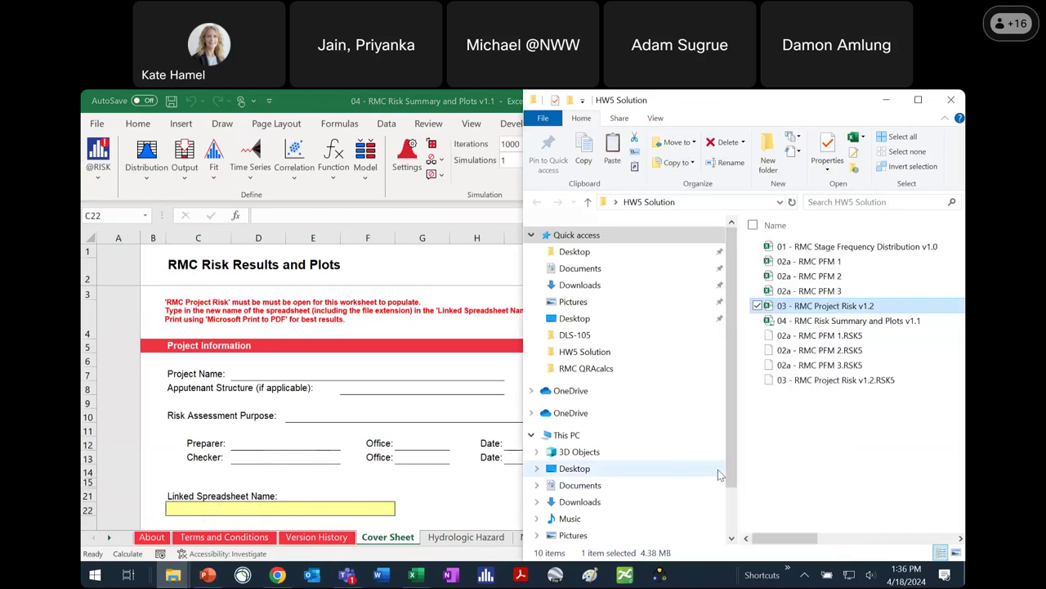
right_click(862, 307)
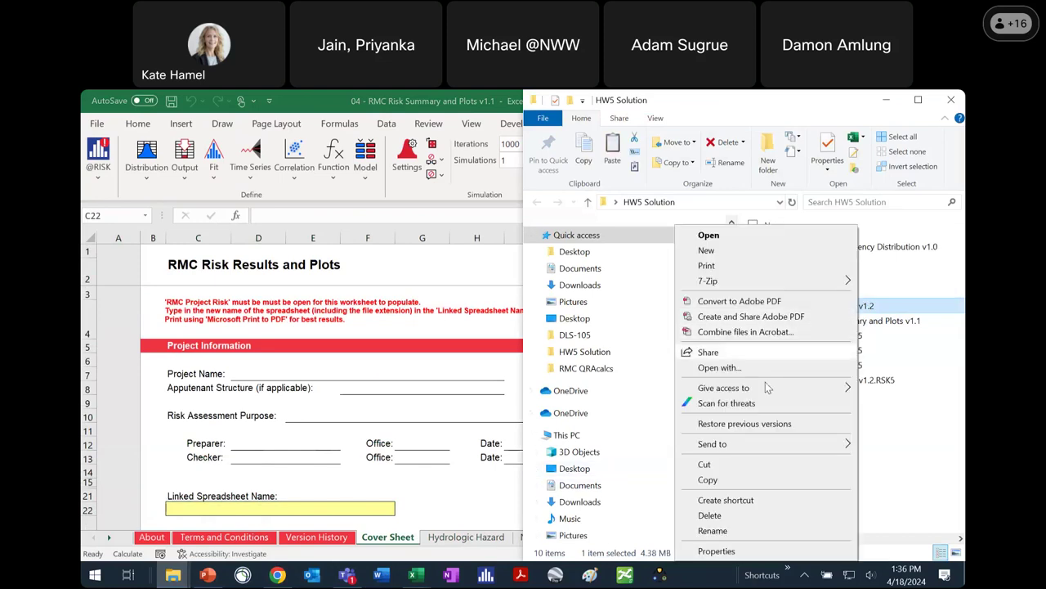
left_click(712, 530)
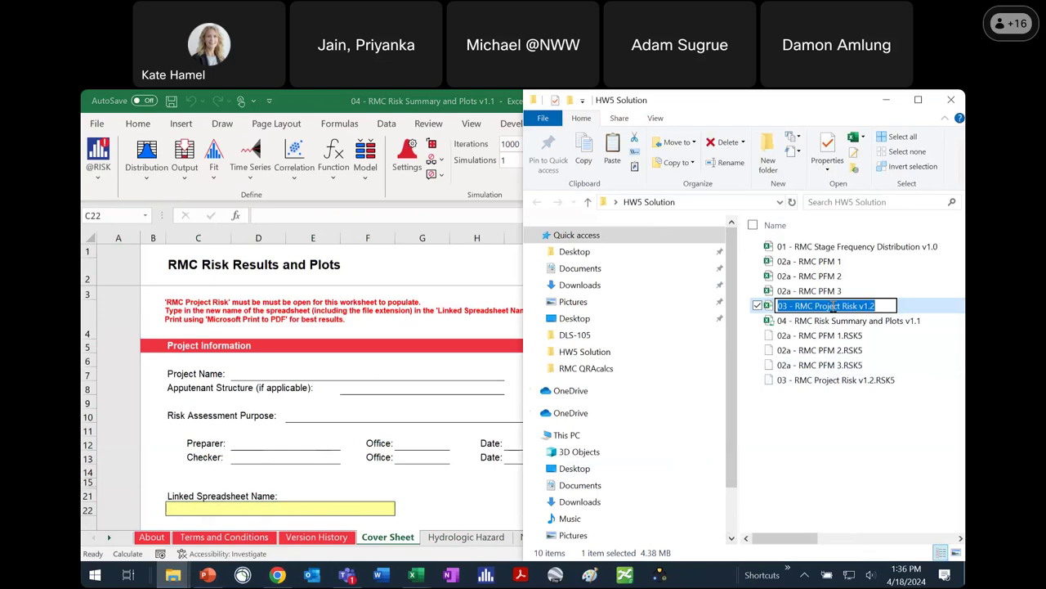
right_click(831, 306)
left_click(691, 347)
Step: Set the Linked Spreadsheet Name on the Cover Sheet to 03 - RMC Project Risk v1.2.xlsb
left_click(413, 574)
left_click(292, 216)
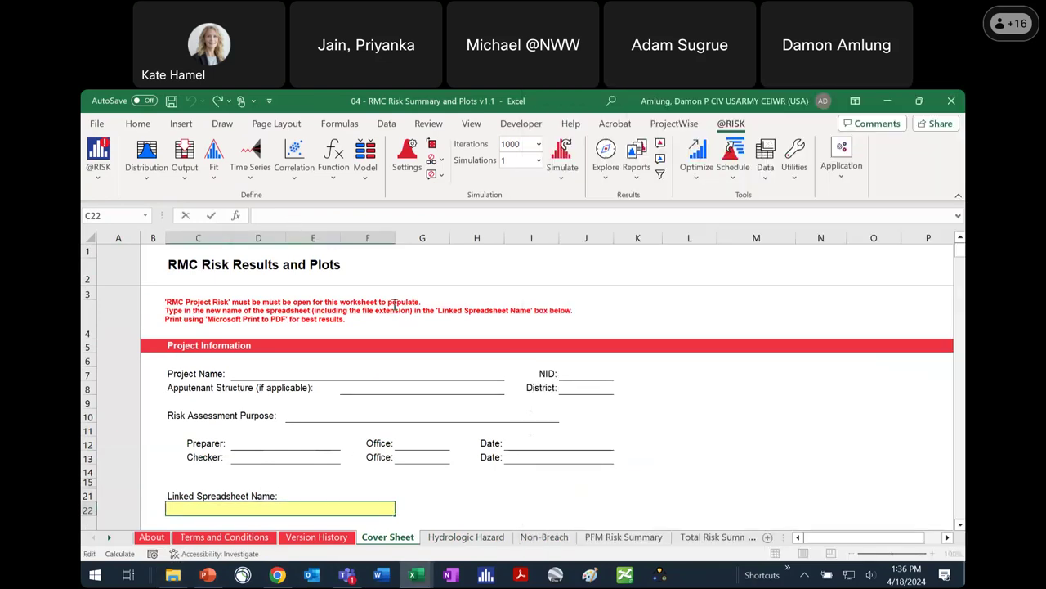
key("ctrl+v")
type(".xlsb")
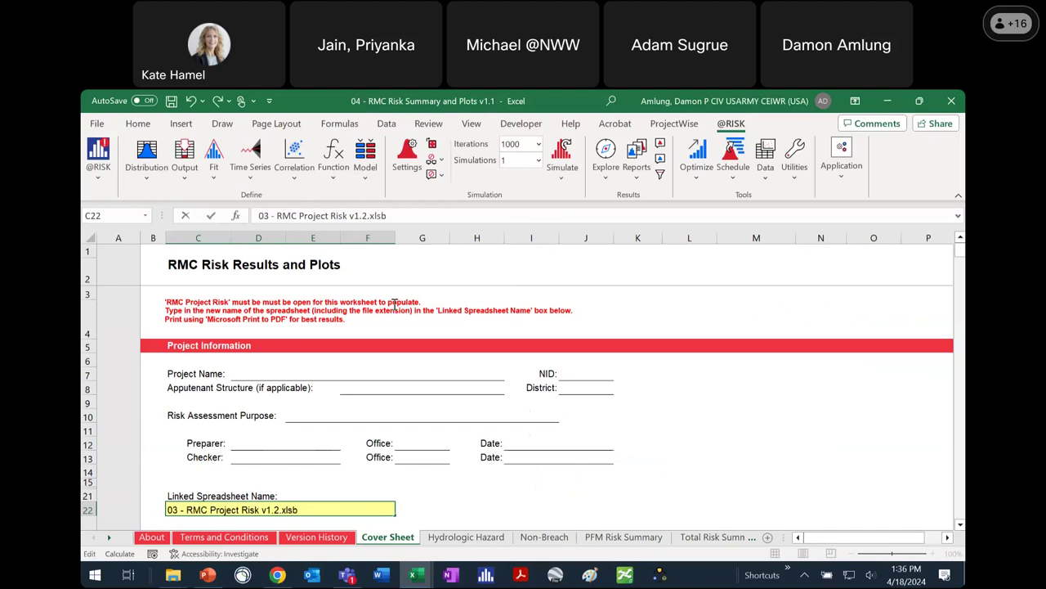
key("Return")
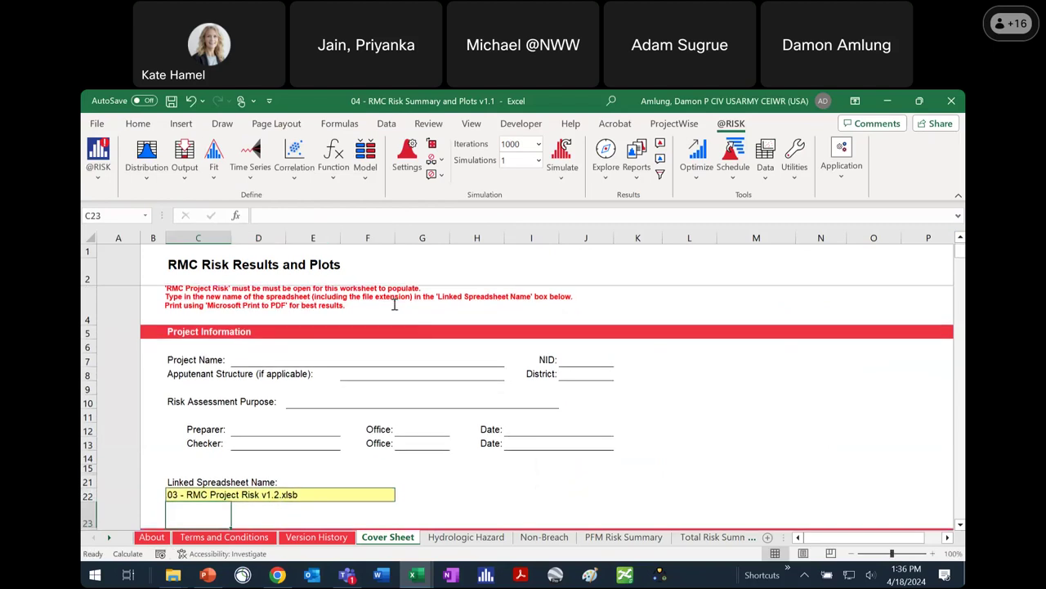
Step: Review the list of risk driver failure modes on the Cover Sheet and the stage frequency curves on the Hydrologic Hazard sheet
scroll(569, 481, "down", 1)
scroll(569, 481, "down", 3)
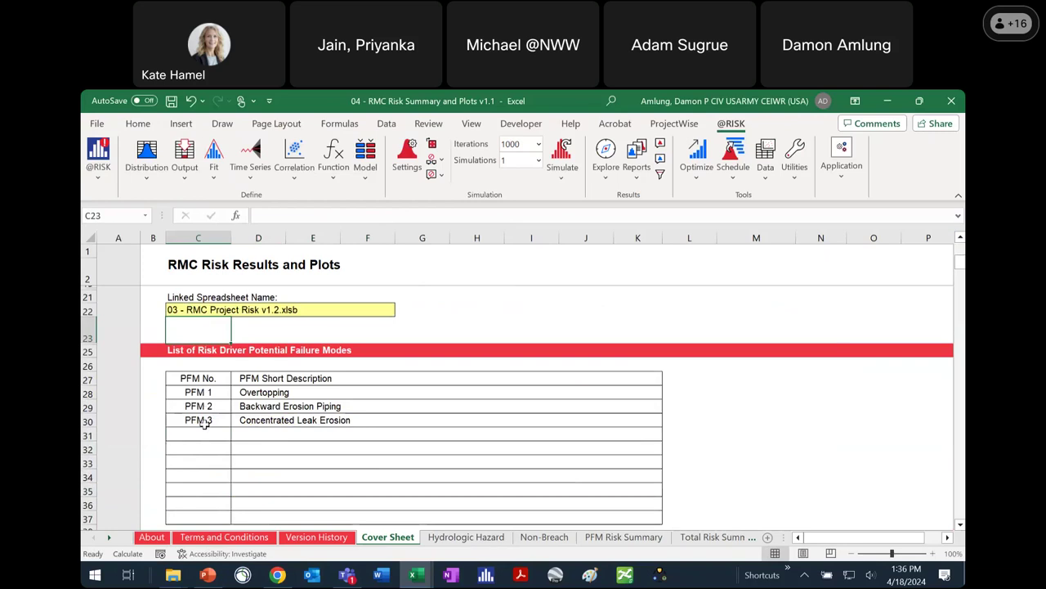
left_click(452, 537)
scroll(531, 444, "up", 15)
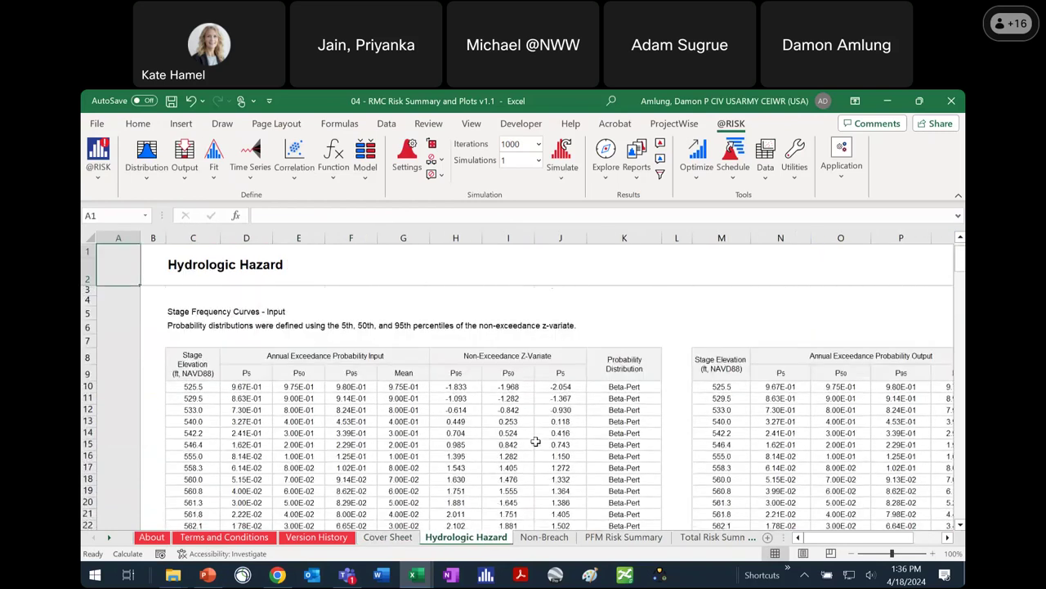
Step: Review the input and output stage frequency comparison on the Hydrologic Hazard sheet and the day exposure table on the Non-Breach sheet
scroll(530, 454, "down", 20)
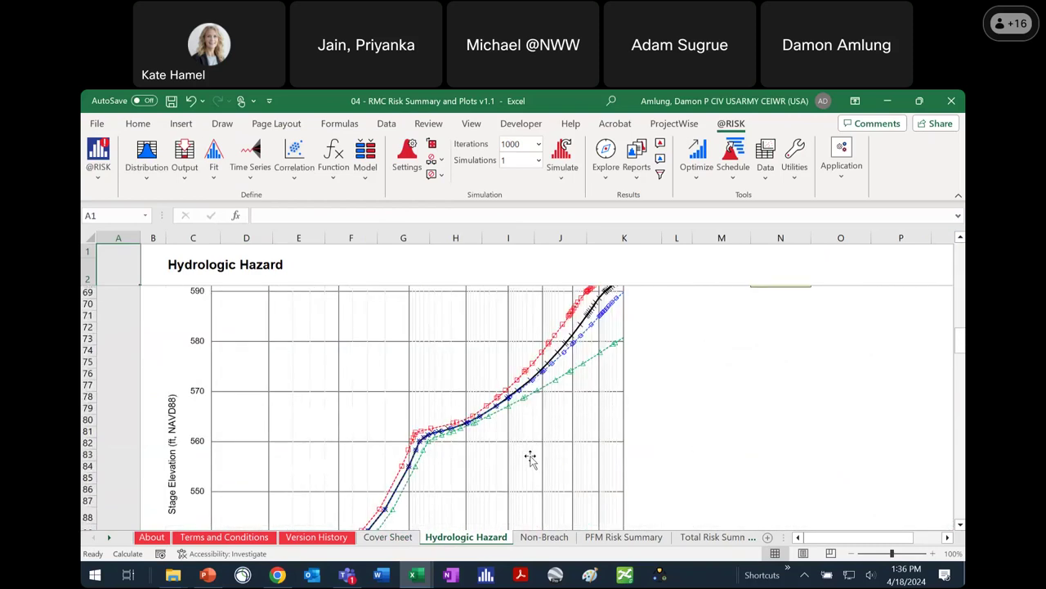
scroll(530, 461, "up", 3)
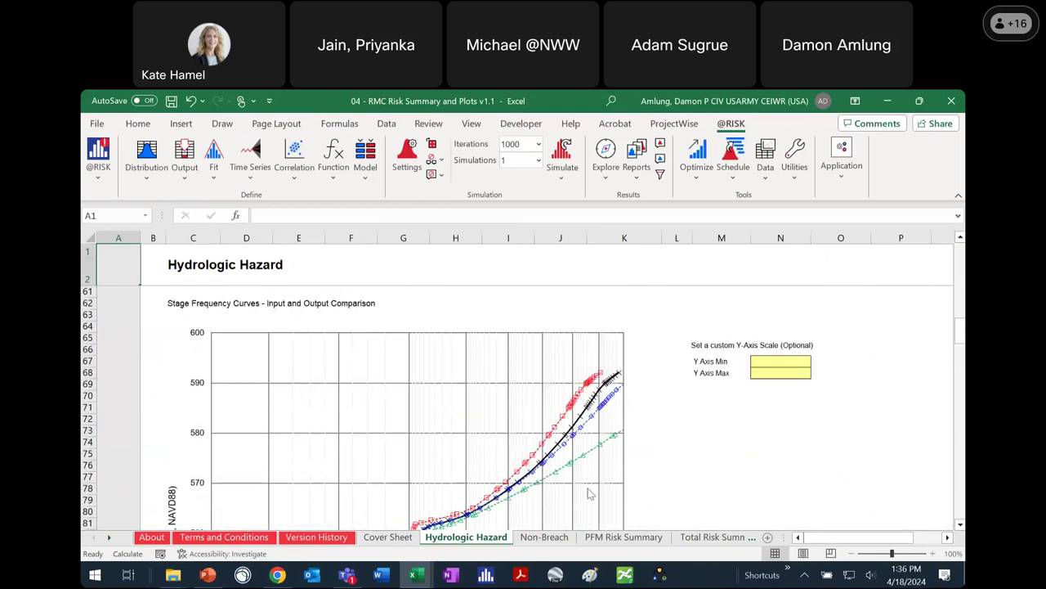
left_click(544, 536)
scroll(564, 408, "down", 2)
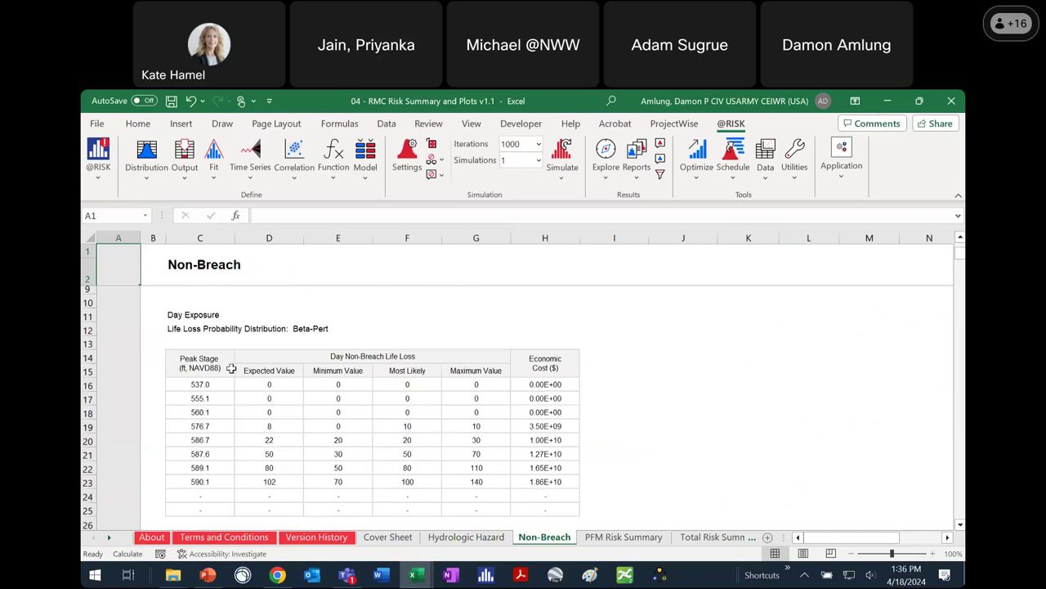
Step: Set the failure mode on the PFM Risk Summary sheet to PFM 2
left_click(624, 537)
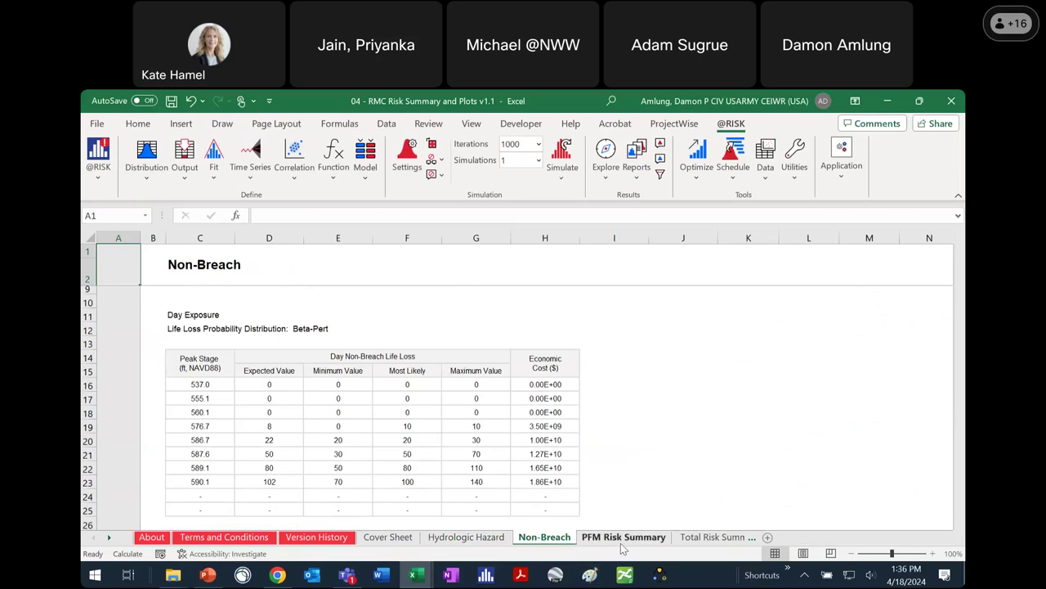
scroll(615, 387, "up", 20)
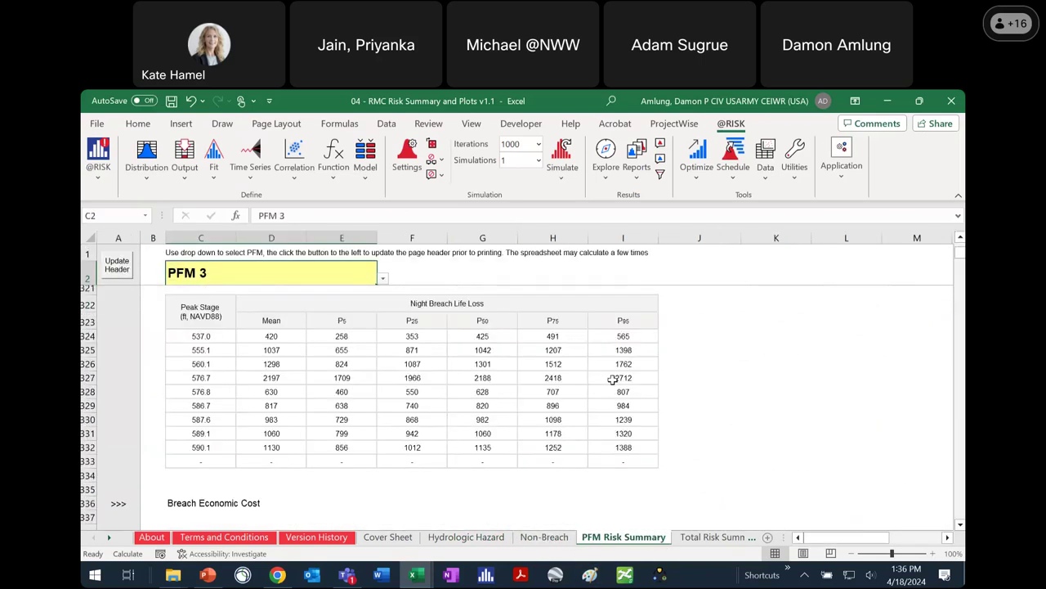
scroll(582, 373, "up", 20)
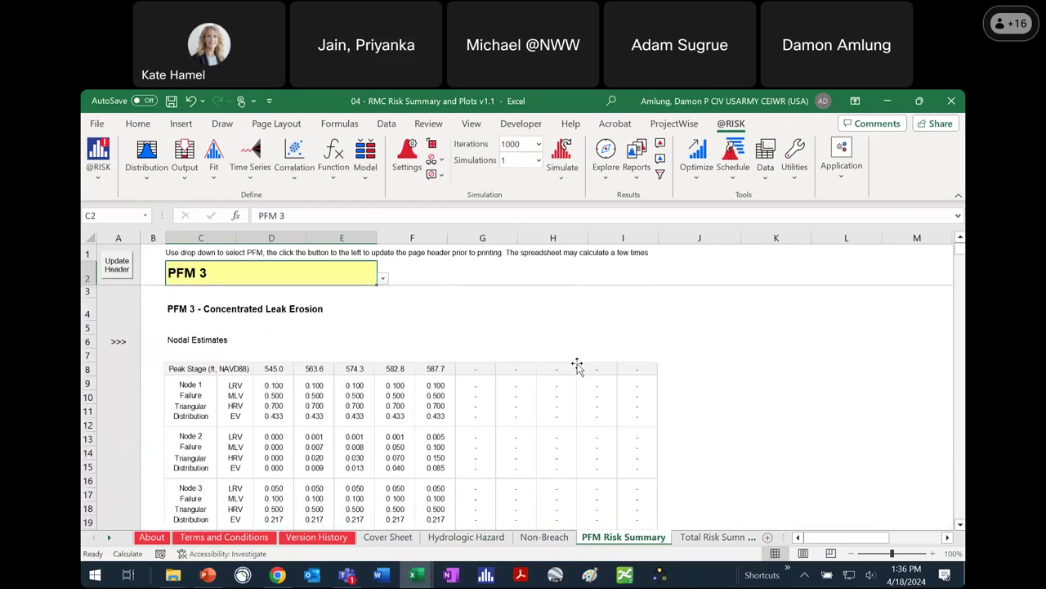
left_click(383, 279)
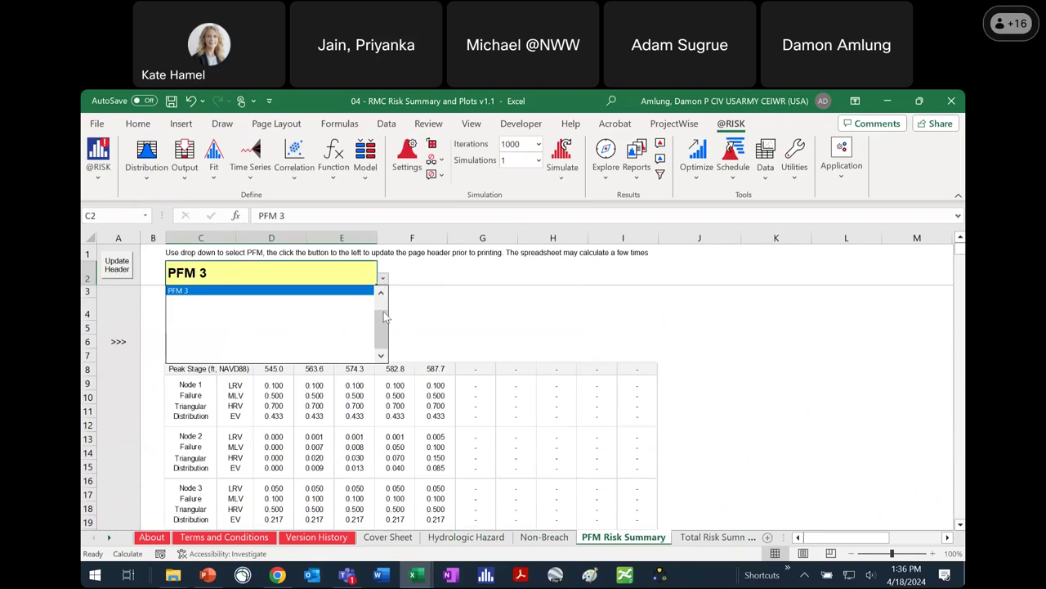
scroll(385, 316, "up", 2)
left_click(327, 299)
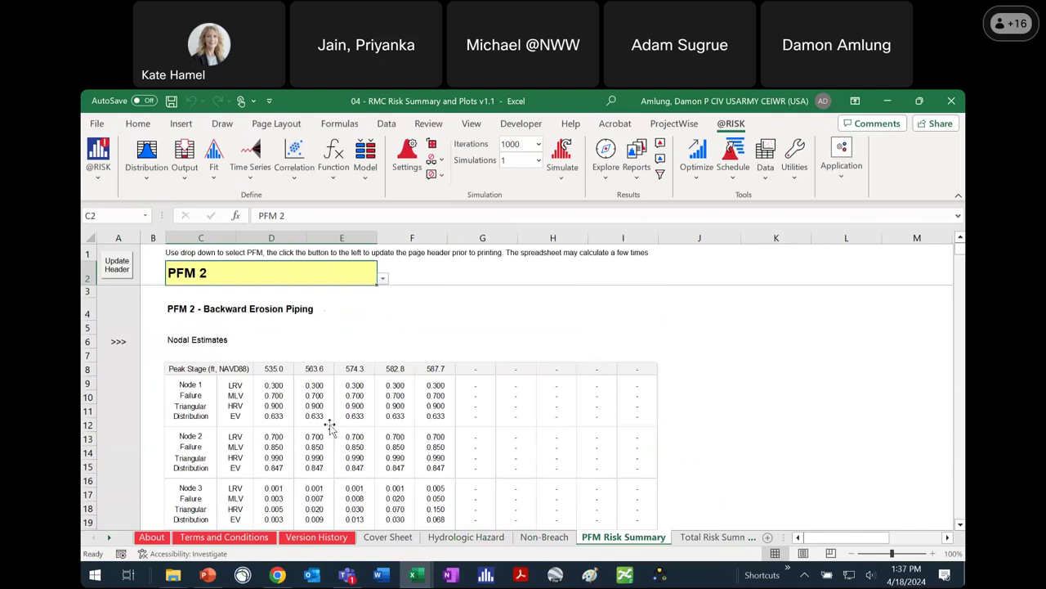
Step: Review PFM 2's system response probability plots with and without intervention and its day and night breach life loss results
left_click(729, 396)
scroll(719, 424, "down", 7)
scroll(719, 425, "down", 13)
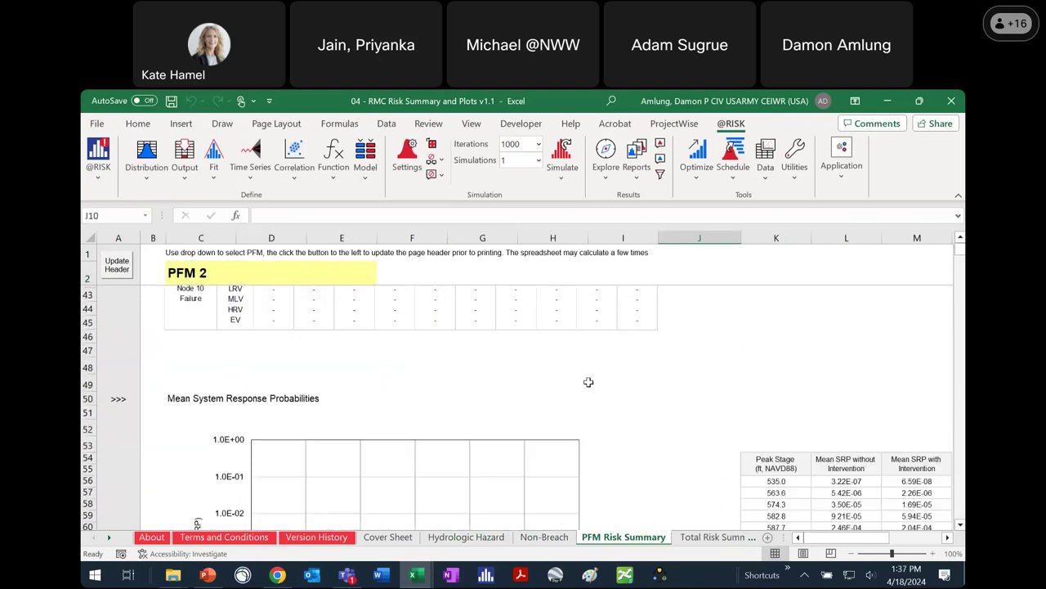
scroll(535, 375, "down", 13)
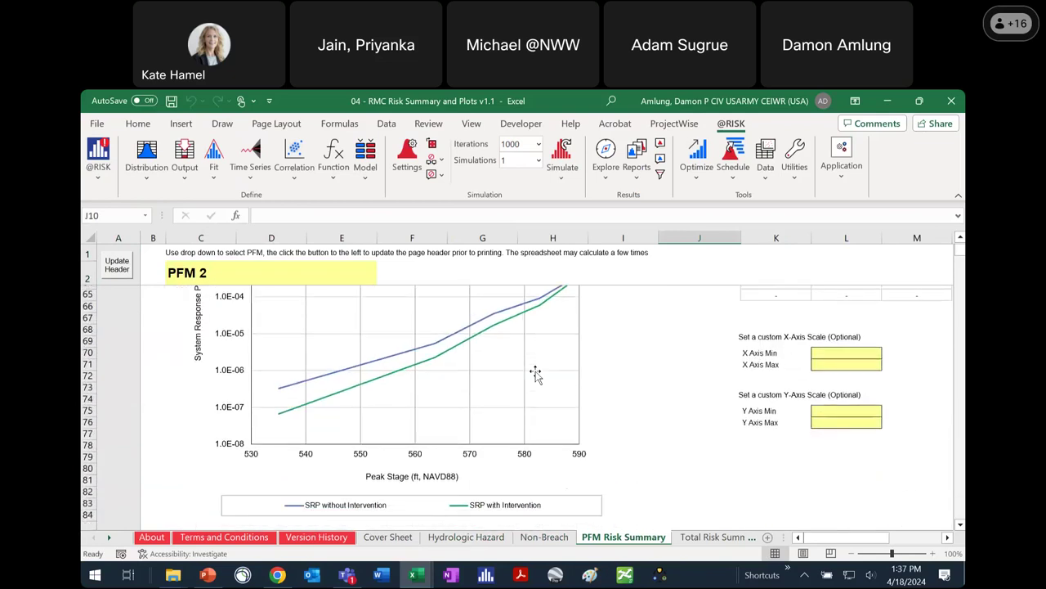
scroll(536, 374, "up", 3)
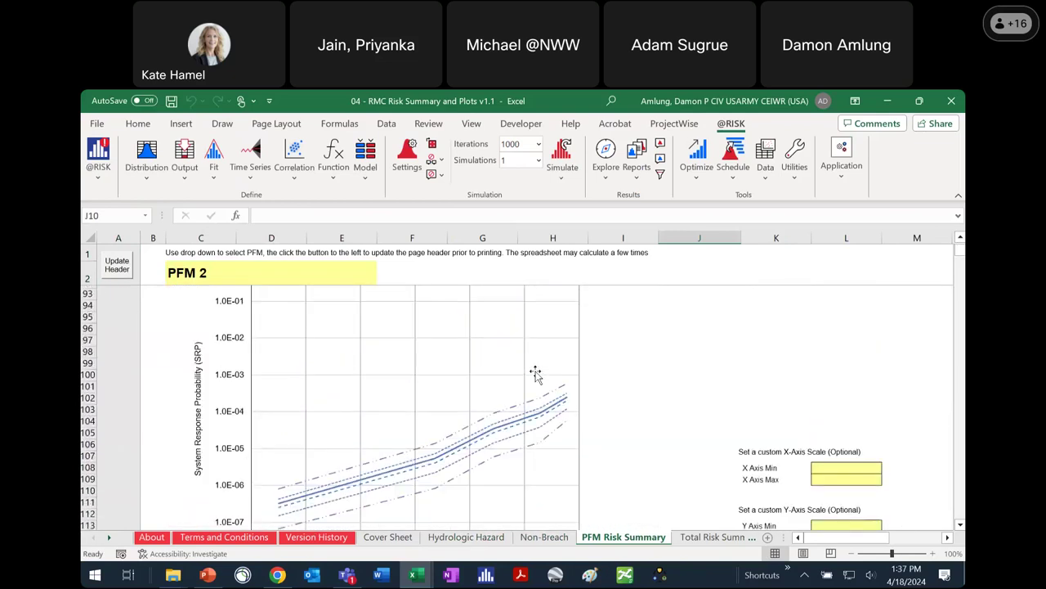
scroll(535, 374, "down", 1)
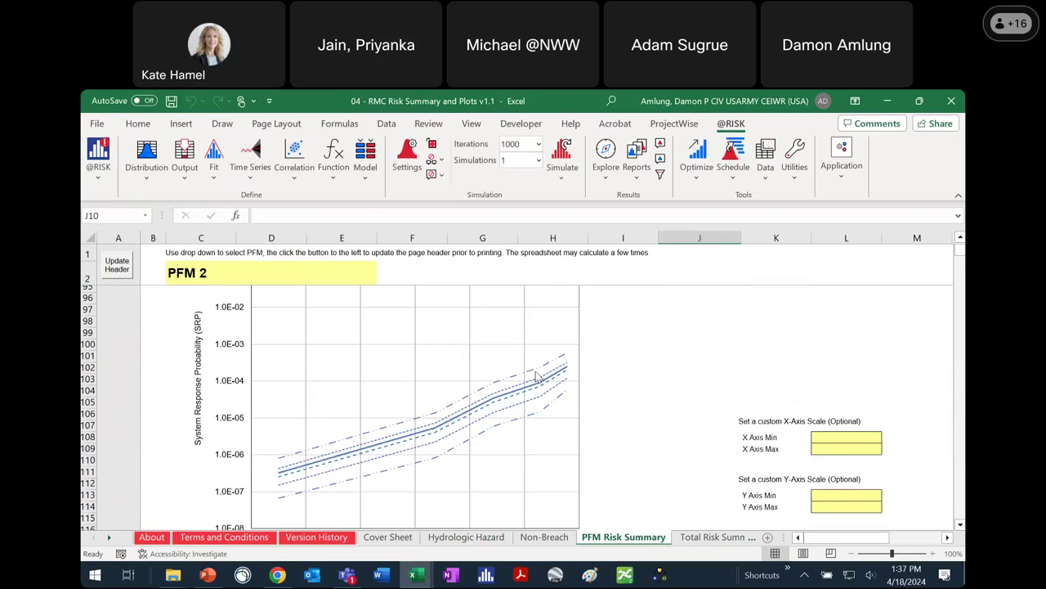
scroll(541, 373, "down", 6)
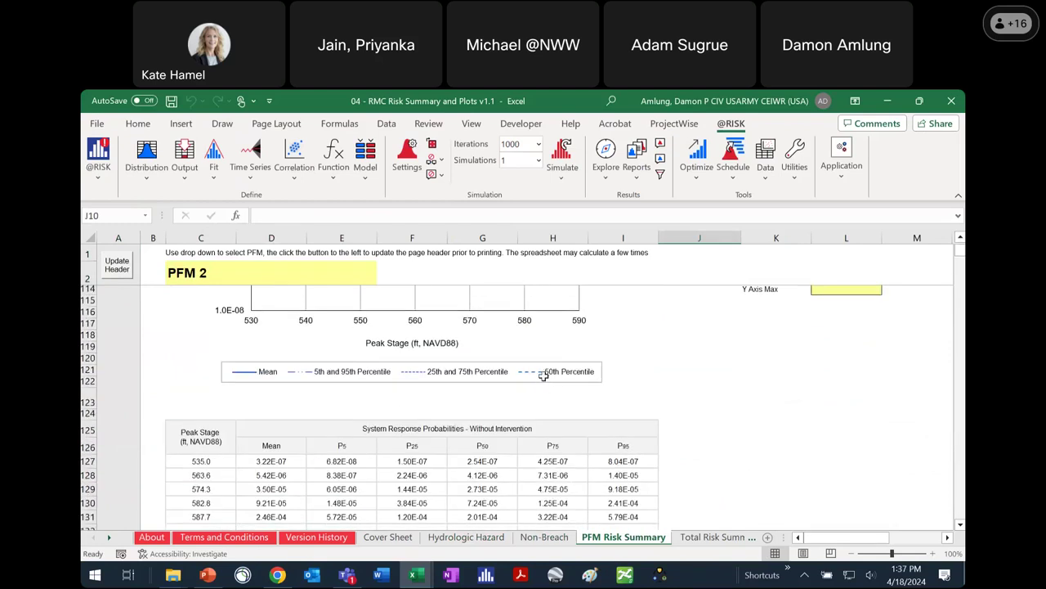
scroll(544, 376, "down", 6)
scroll(544, 379, "down", 20)
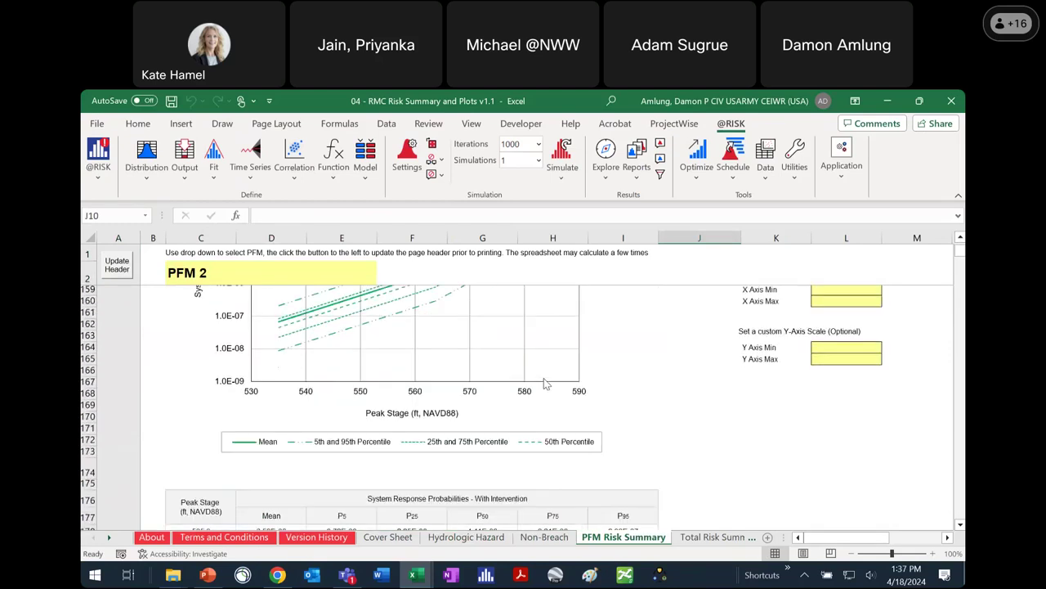
scroll(544, 377, "down", 20)
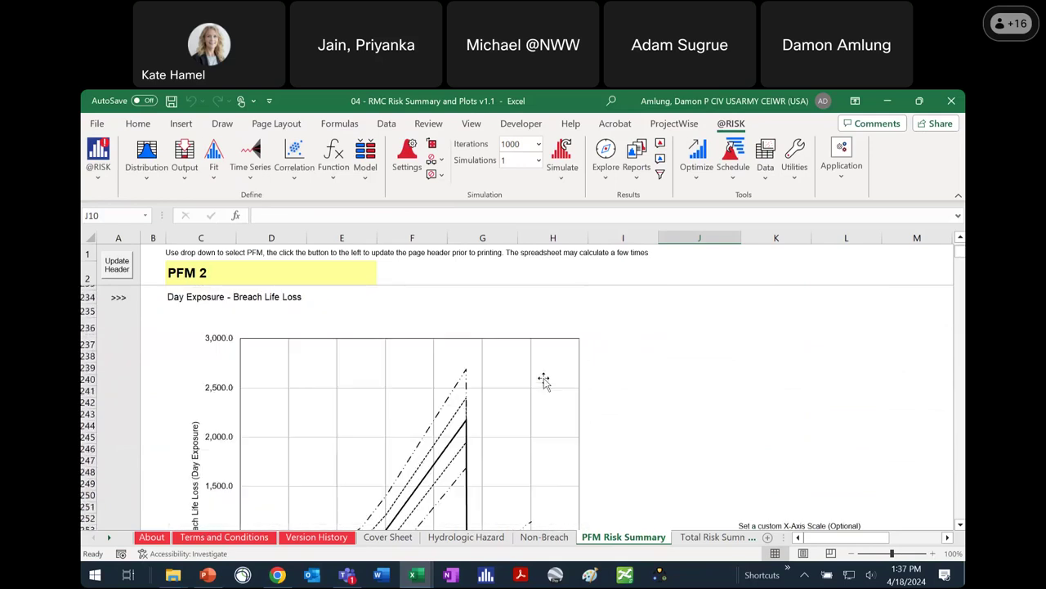
scroll(544, 380, "down", 20)
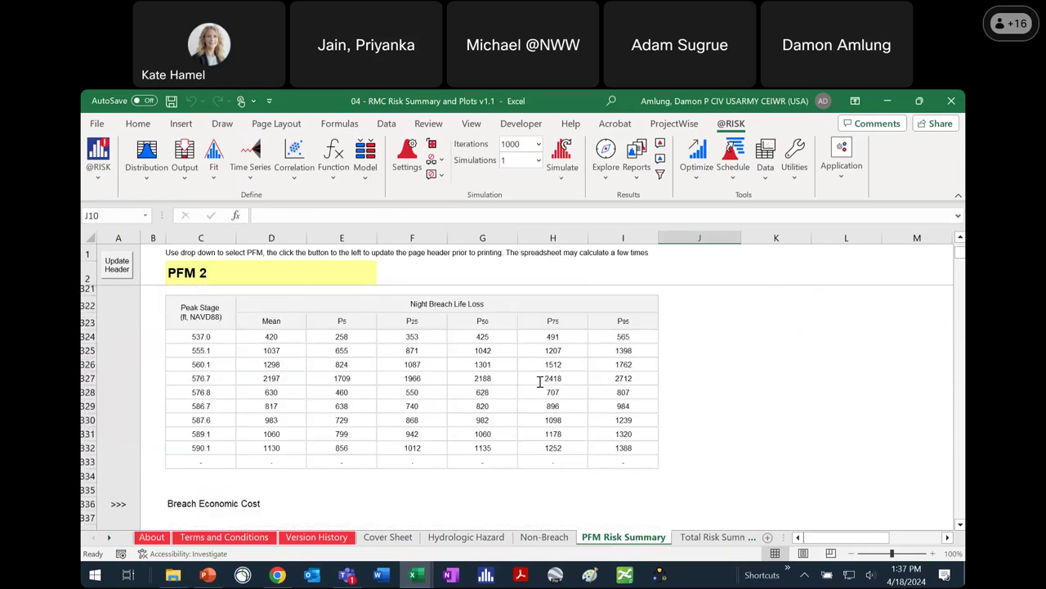
Step: Examine PFM 2's risk chart with simulation results, the cumulative distribution of annual probability of failure, and its plot versus peak stage
scroll(540, 385, "down", 10)
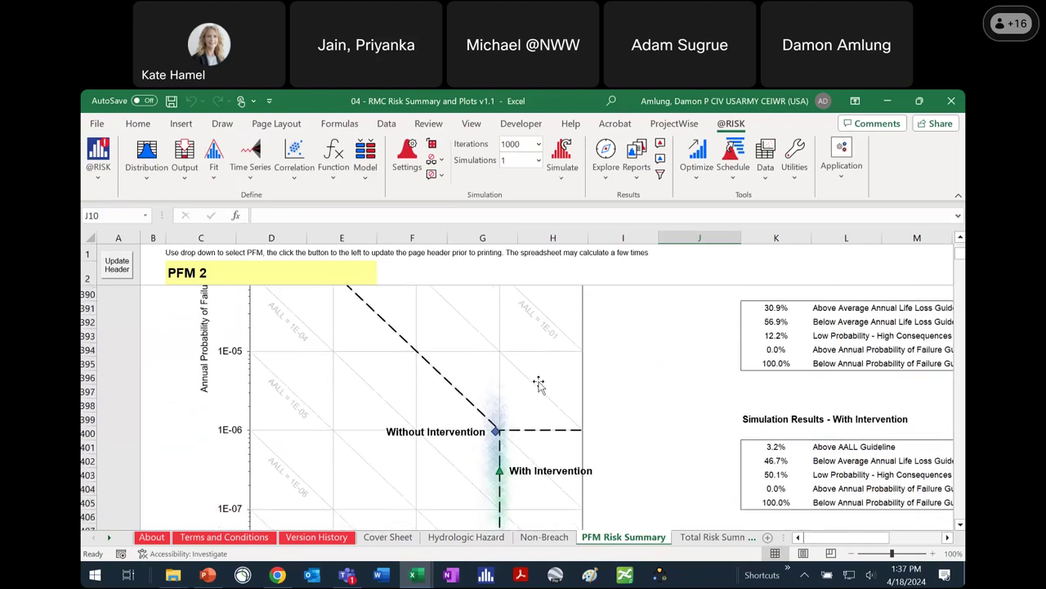
scroll(539, 384, "down", 1)
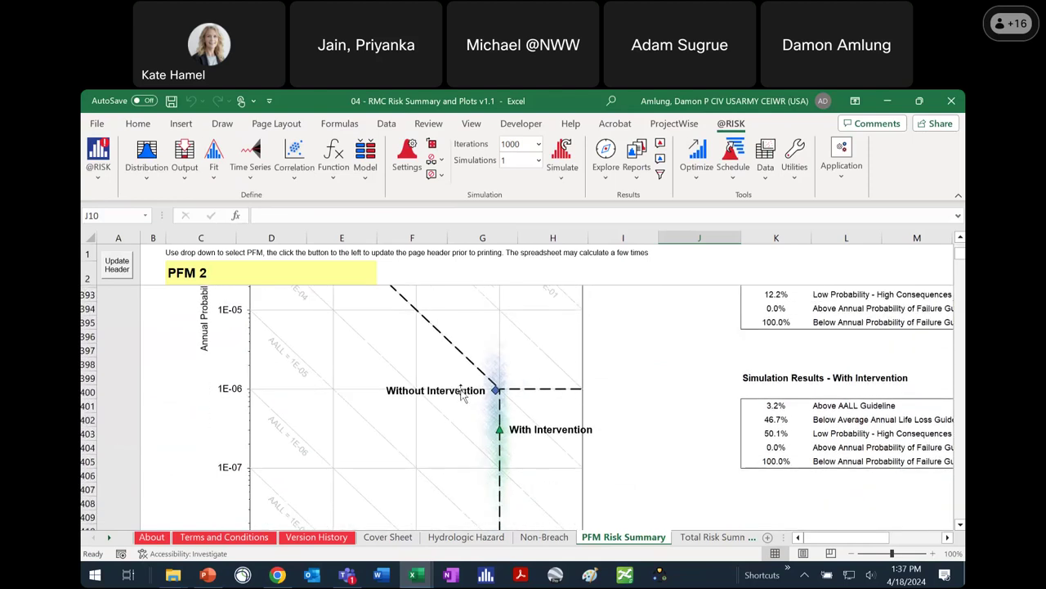
scroll(460, 391, "down", 17)
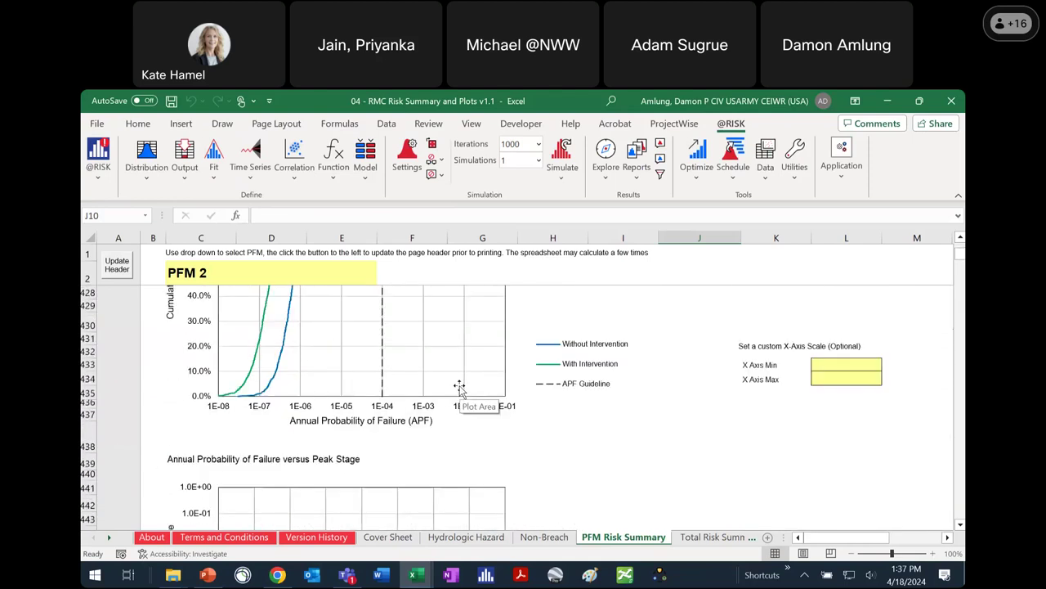
scroll(458, 389, "up", 6)
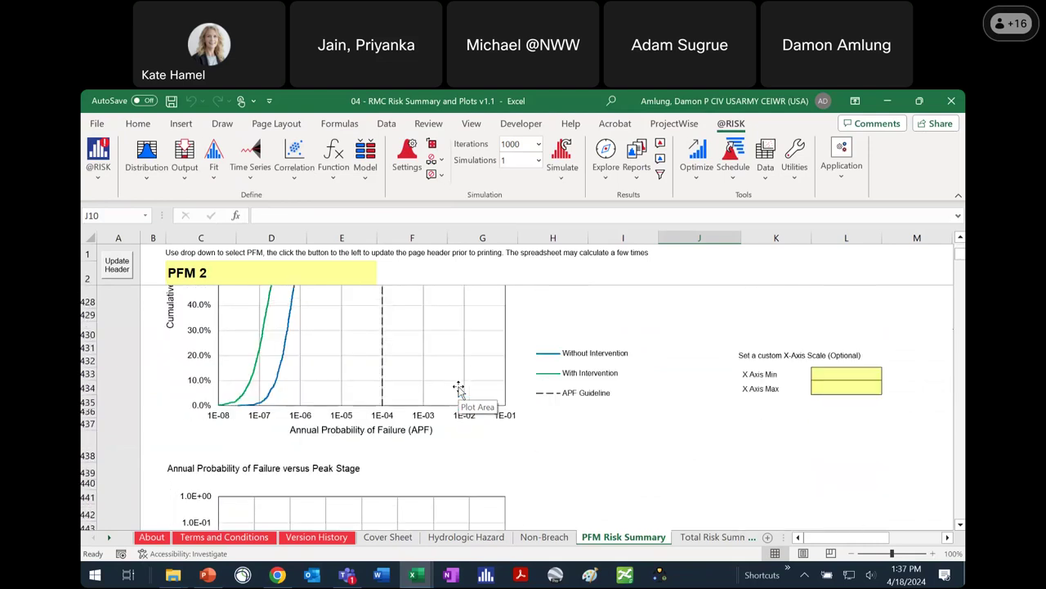
scroll(458, 388, "down", 4)
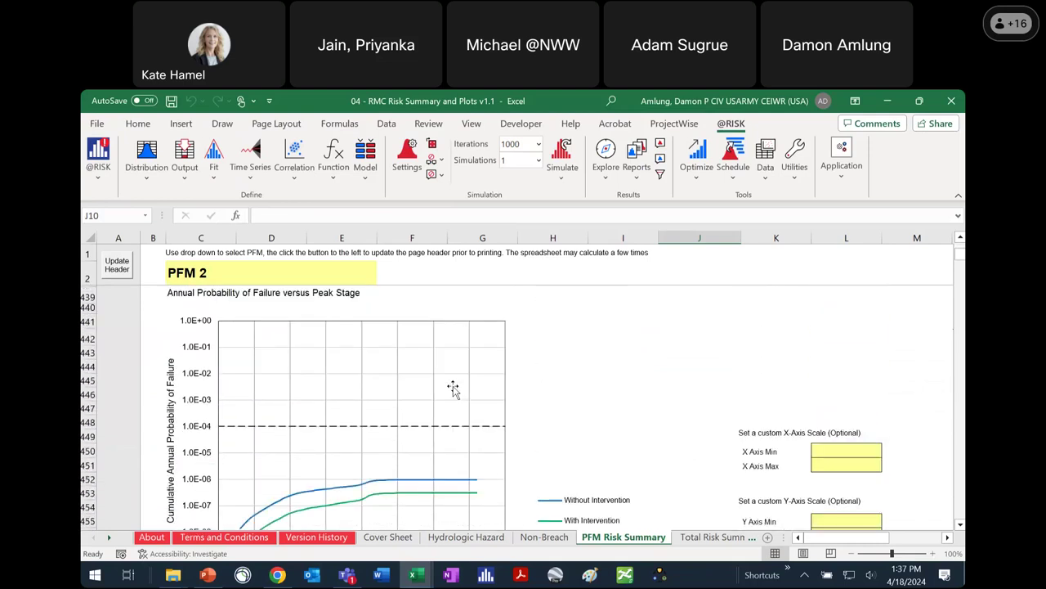
scroll(350, 386, "up", 2)
scroll(474, 458, "up", 6)
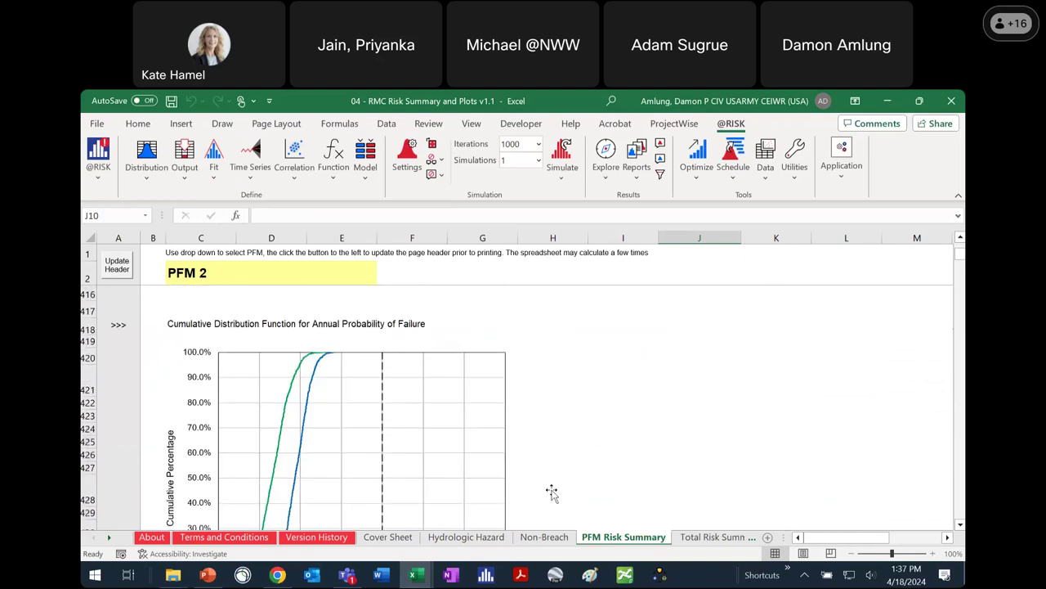
Step: Review the residual and incremental risk tables, the f-N charts and the Individual Most at Risk section on the Total Risk Summary sheet
left_click(700, 538)
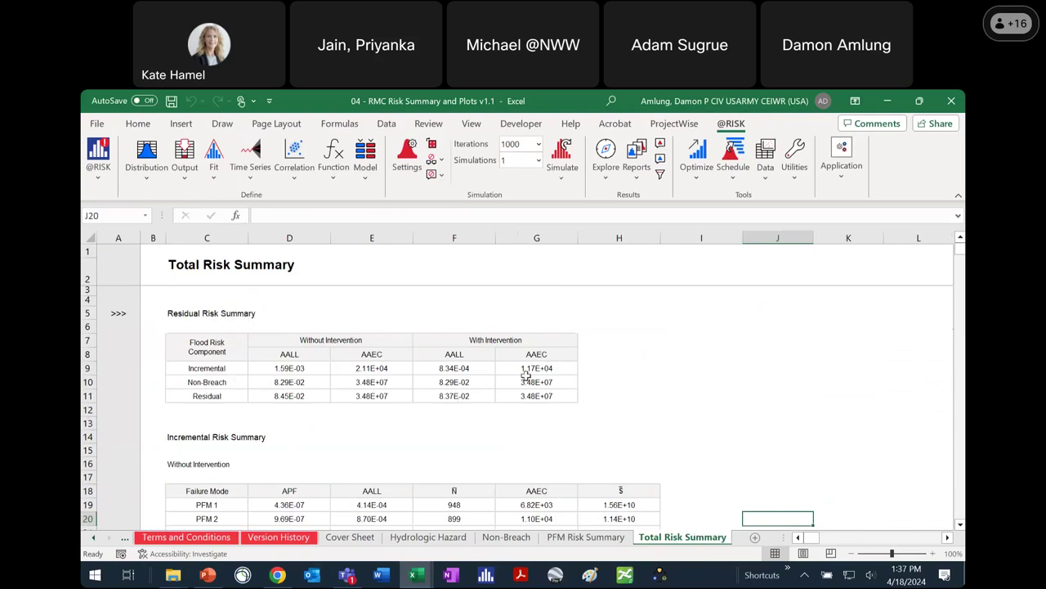
scroll(526, 374, "down", 3)
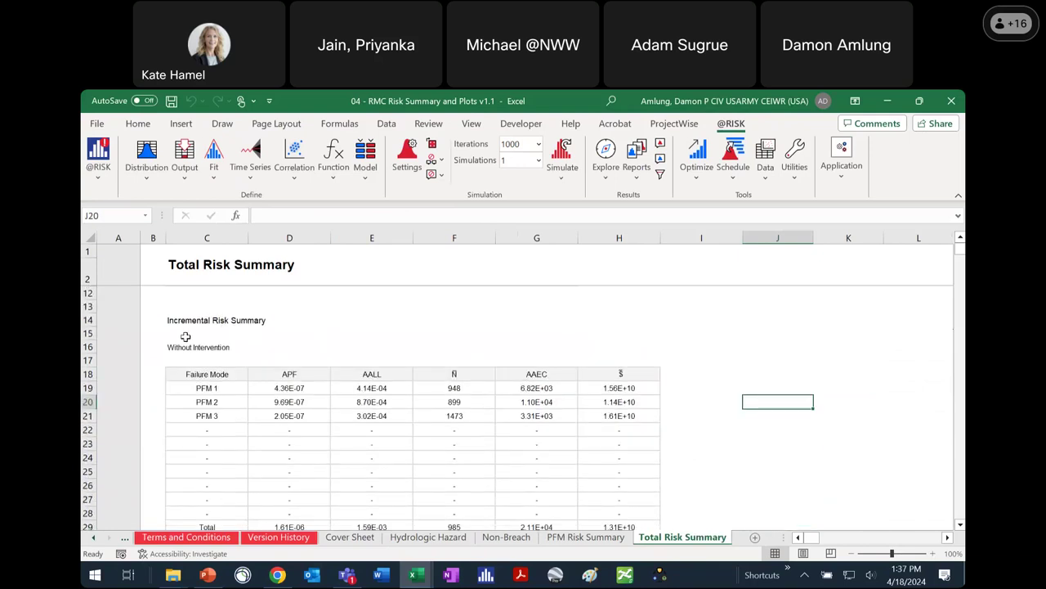
scroll(255, 336, "down", 2)
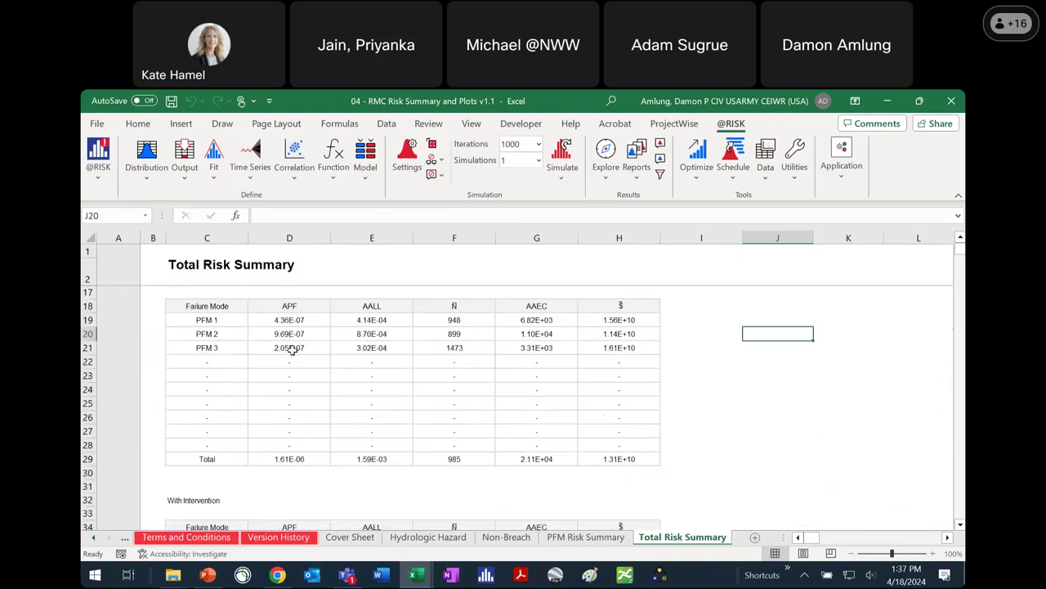
scroll(328, 451, "down", 13)
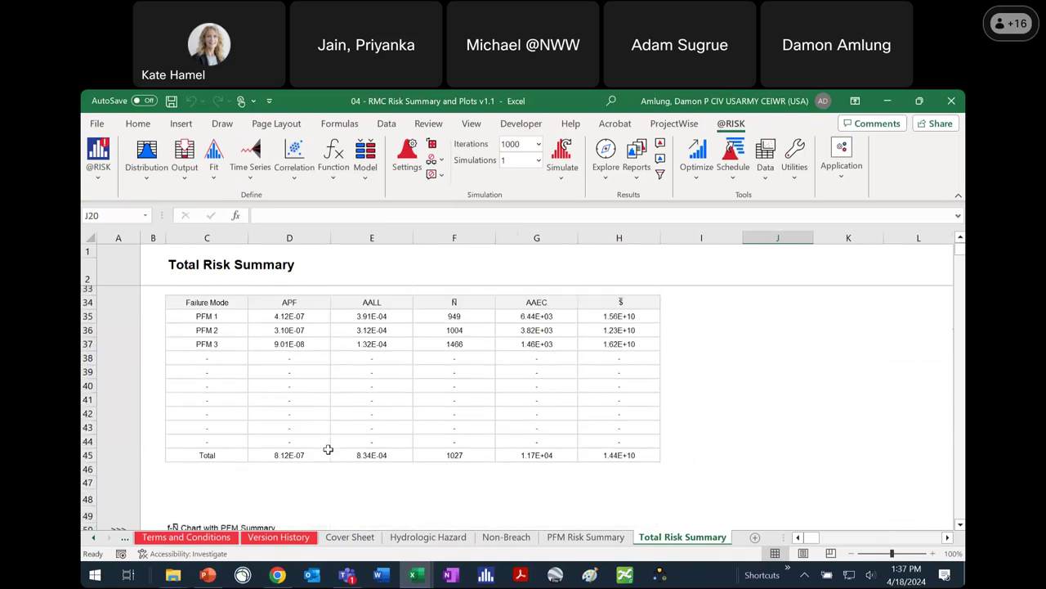
scroll(328, 451, "down", 5)
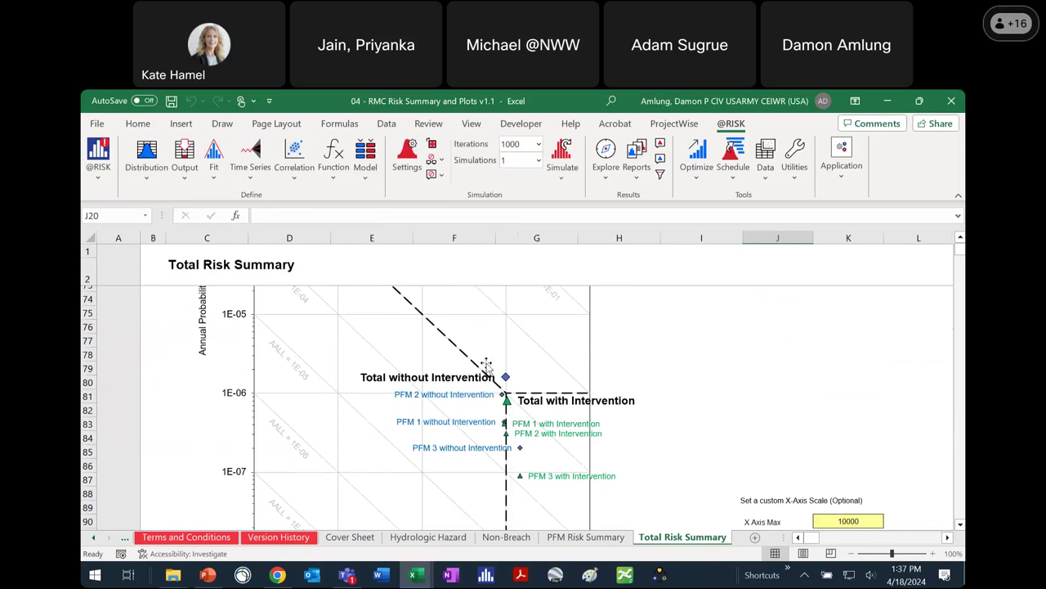
scroll(487, 365, "down", 11)
scroll(487, 365, "down", 5)
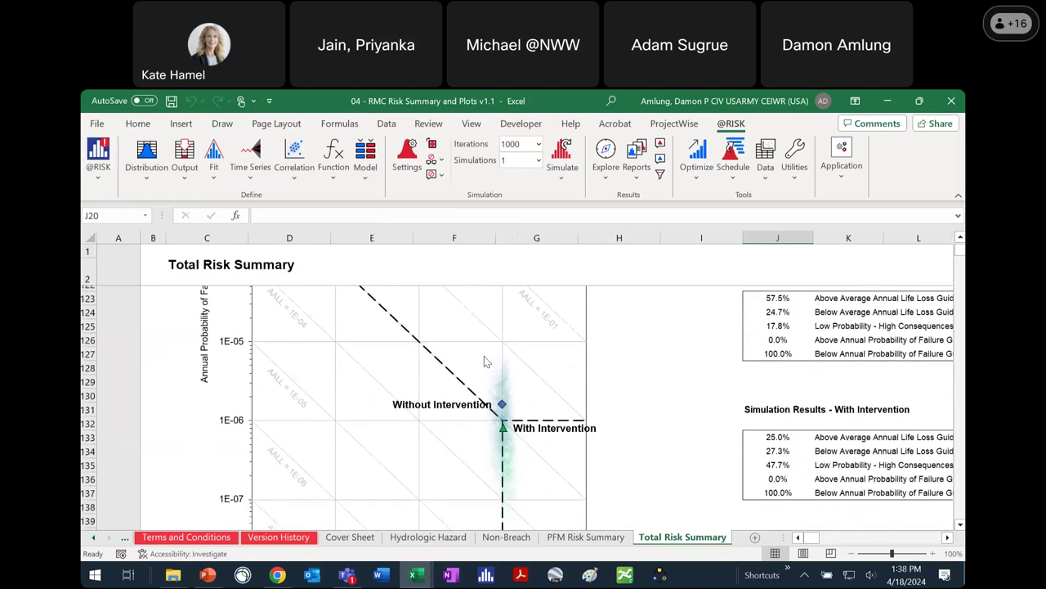
scroll(485, 361, "down", 10)
scroll(483, 358, "down", 3)
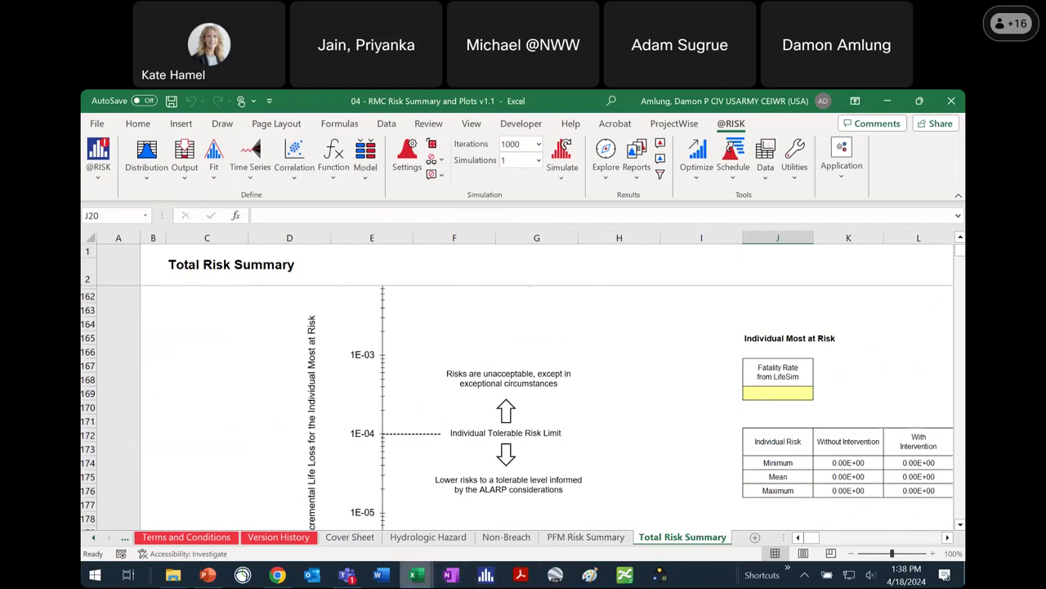
Step: Look up the LifeSim fatality rate in the Homework 5 workbook and enter 0.65 for the Individual Most at Risk on Total Risk Summary
mouse_move(414, 574)
left_click(293, 535)
scroll(337, 388, "down", 15)
scroll(337, 387, "up", 2)
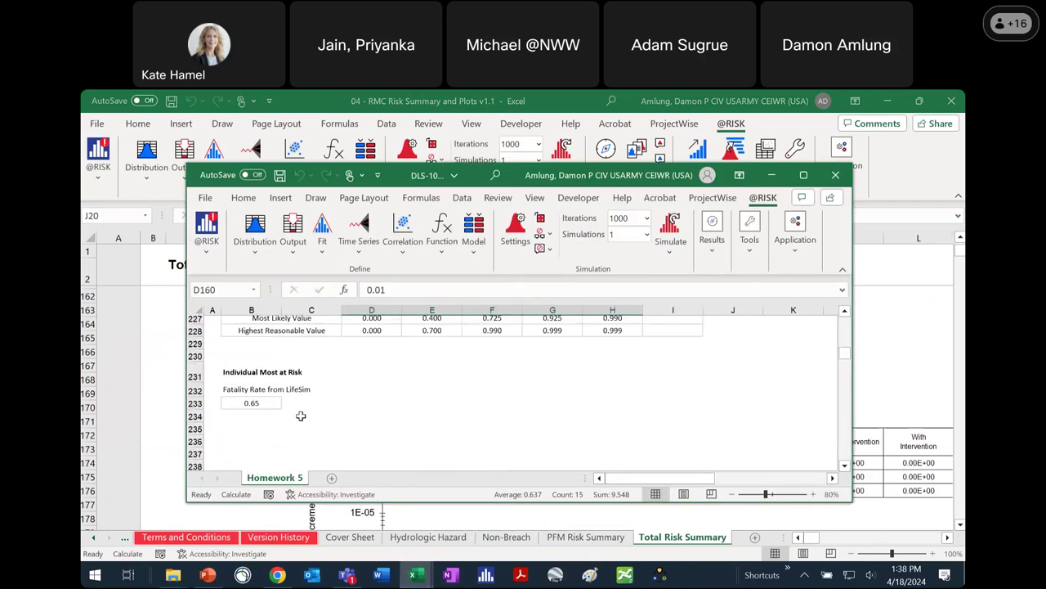
left_click(272, 403)
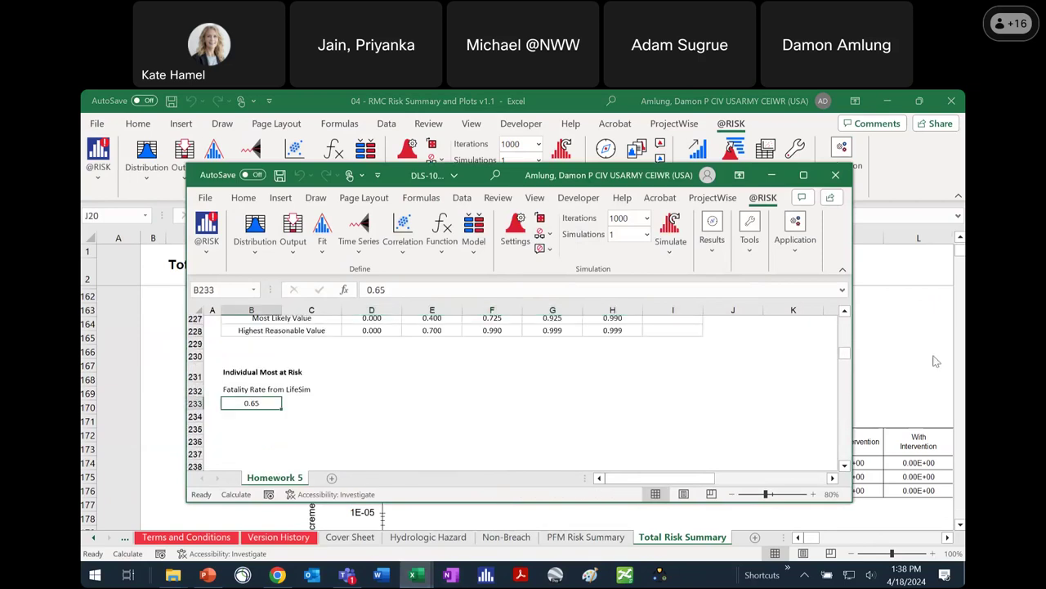
left_click(907, 355)
left_click(805, 395)
type(".65")
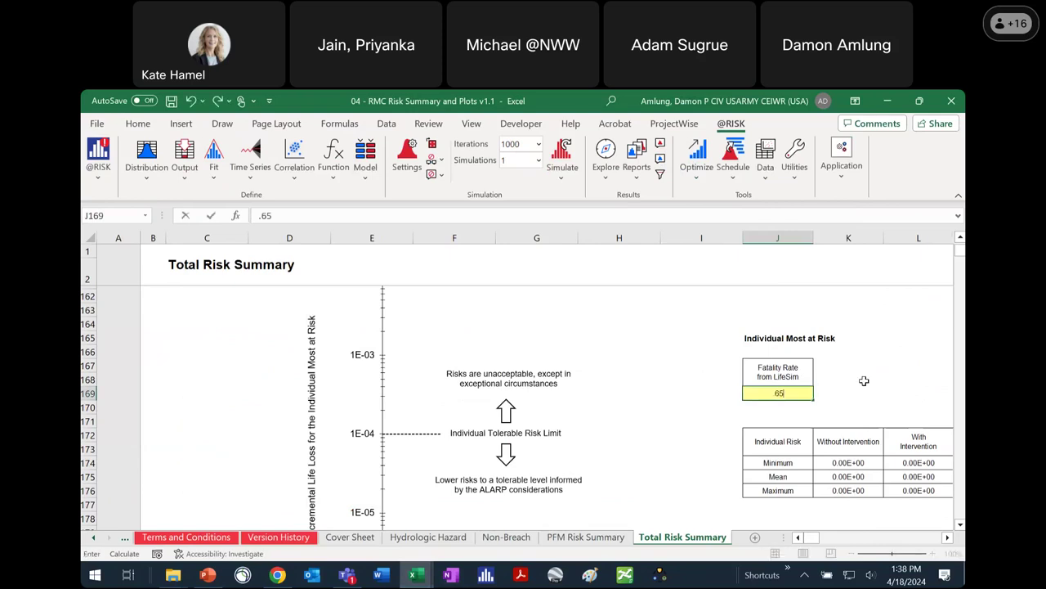
key("Return")
Step: Examine the individual risk plot with and without intervention against the Individual Tolerable Risk Limit
left_click(542, 372)
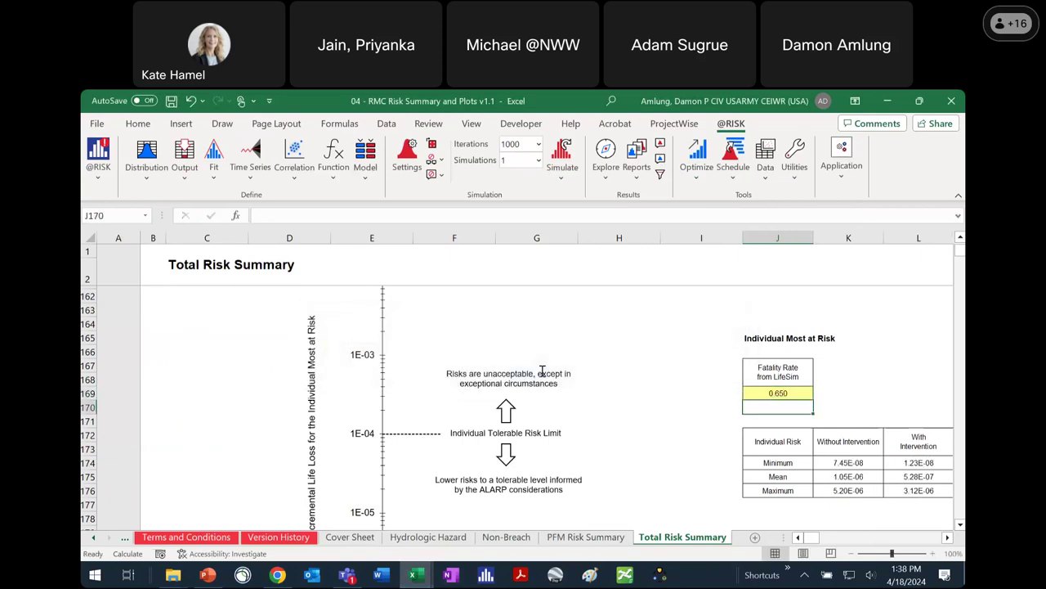
scroll(542, 377, "down", 5)
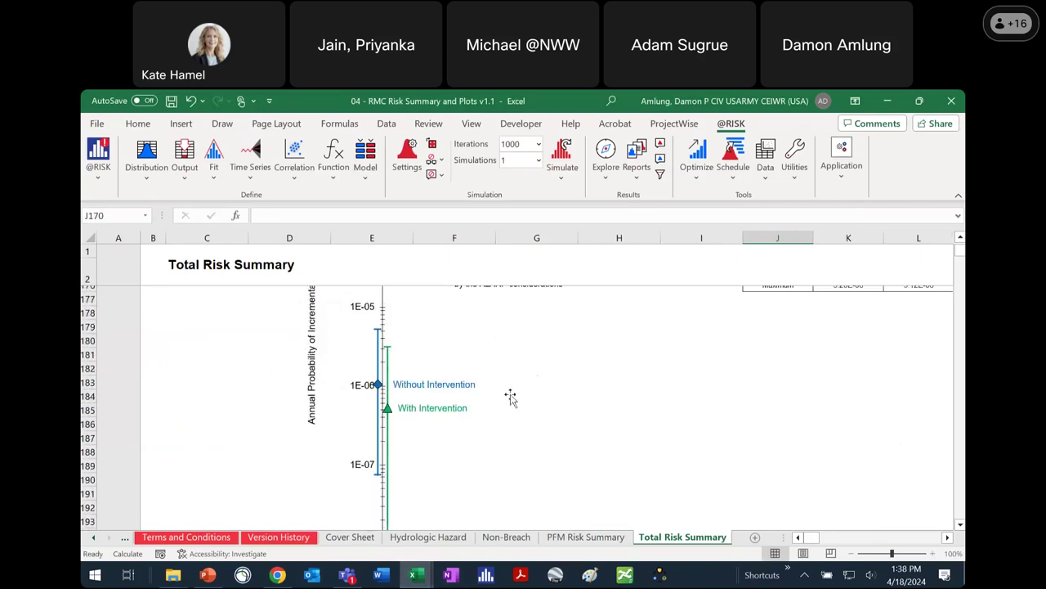
scroll(409, 439, "up", 2)
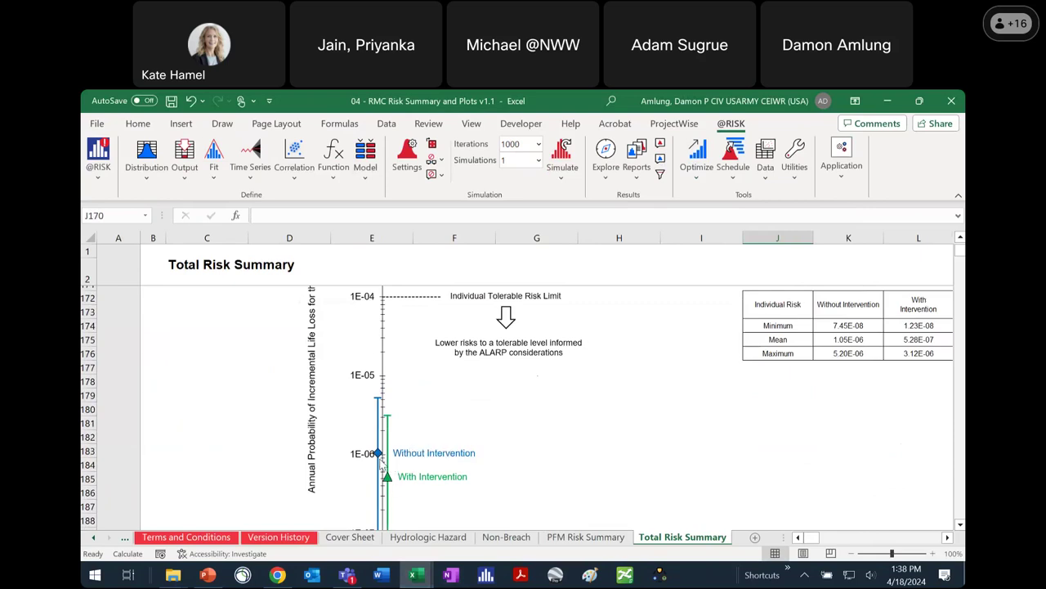
Step: Review the individual risk table and the F-N chart comparing incremental, non-breach and residual risk on Total Risk Summary
scroll(573, 425, "up", 2)
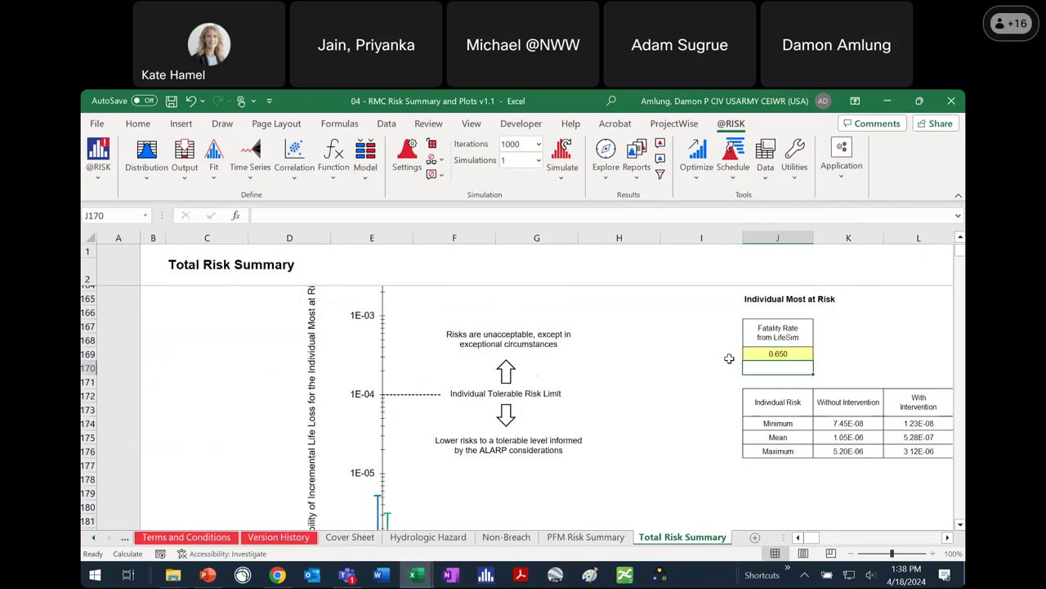
scroll(715, 393, "up", 1)
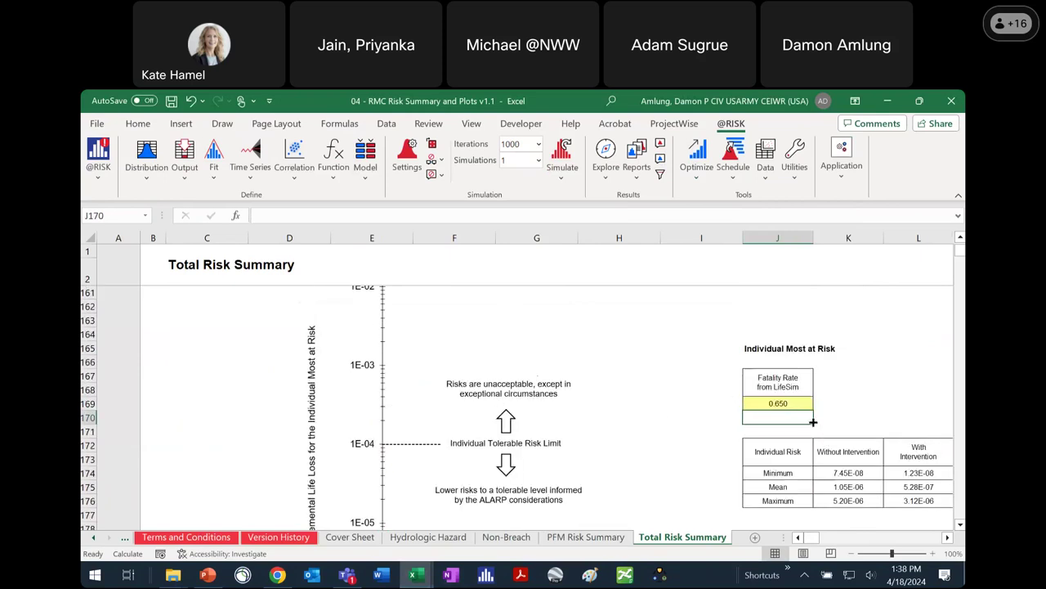
scroll(589, 383, "down", 15)
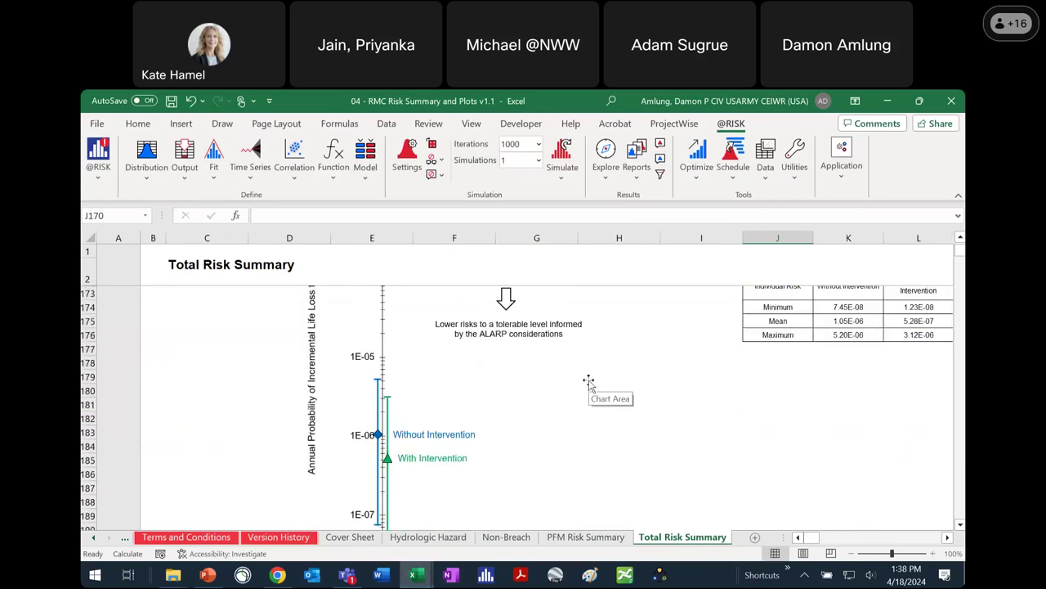
scroll(588, 383, "up", 1)
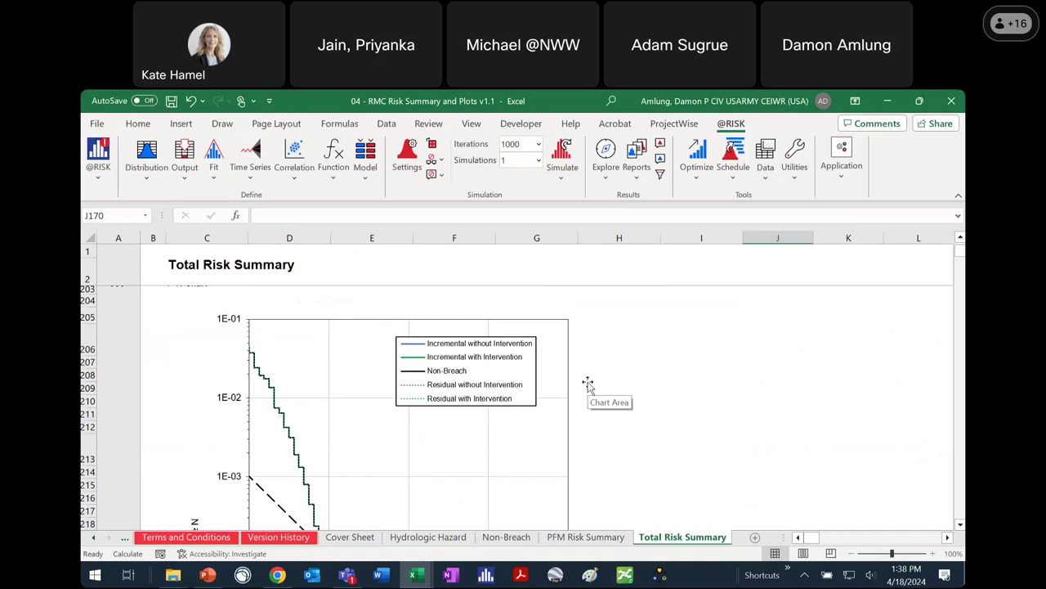
left_click(871, 553)
left_click(871, 553)
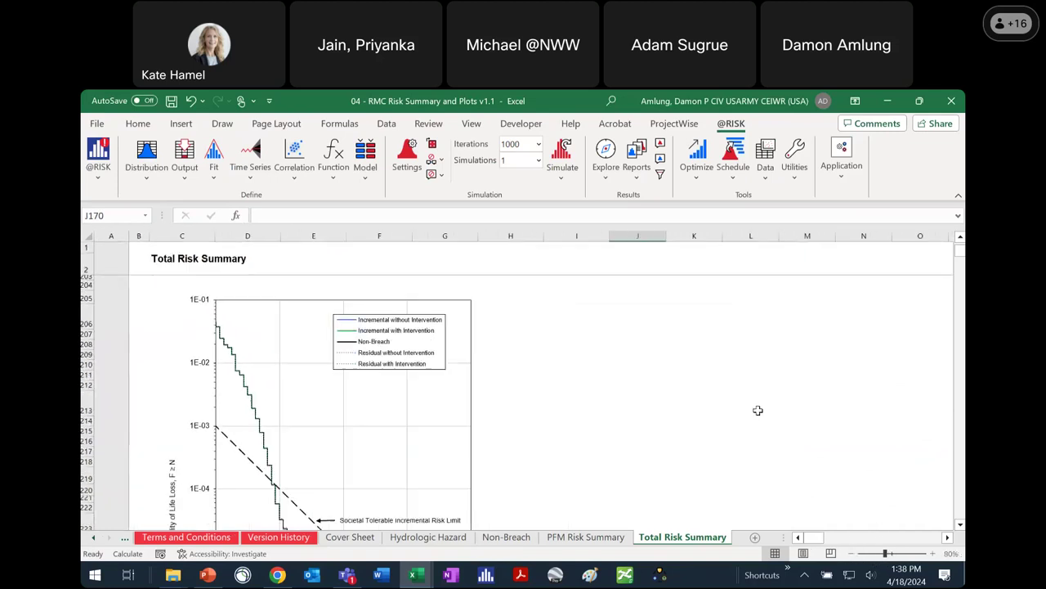
scroll(758, 409, "down", 2)
scroll(758, 410, "down", 4)
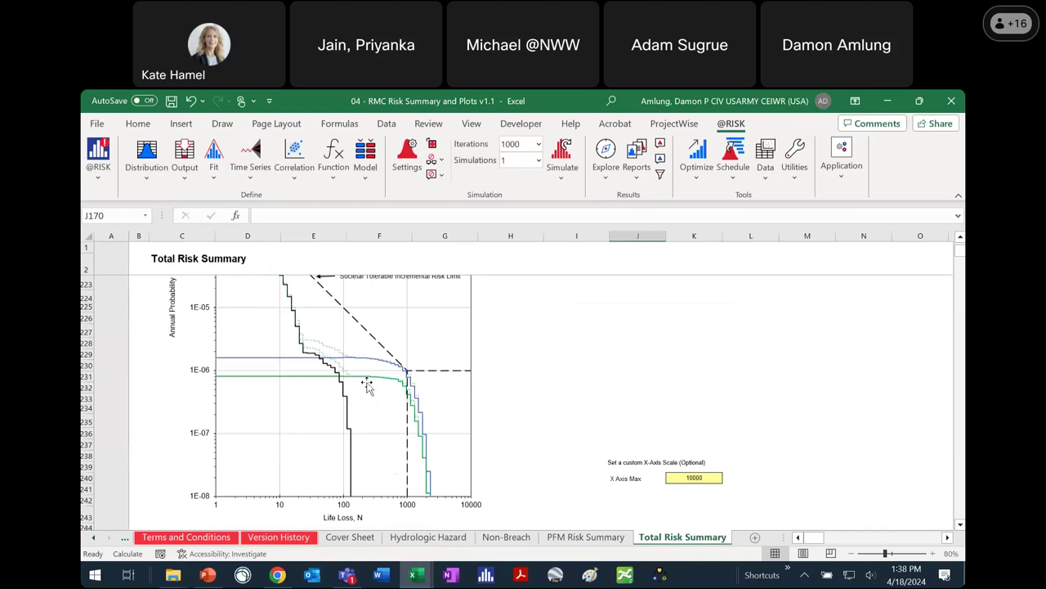
Step: Examine the incremental F-N charts without and with intervention against the Societal Tolerable Incremental Risk Limit
scroll(553, 405, "down", 8)
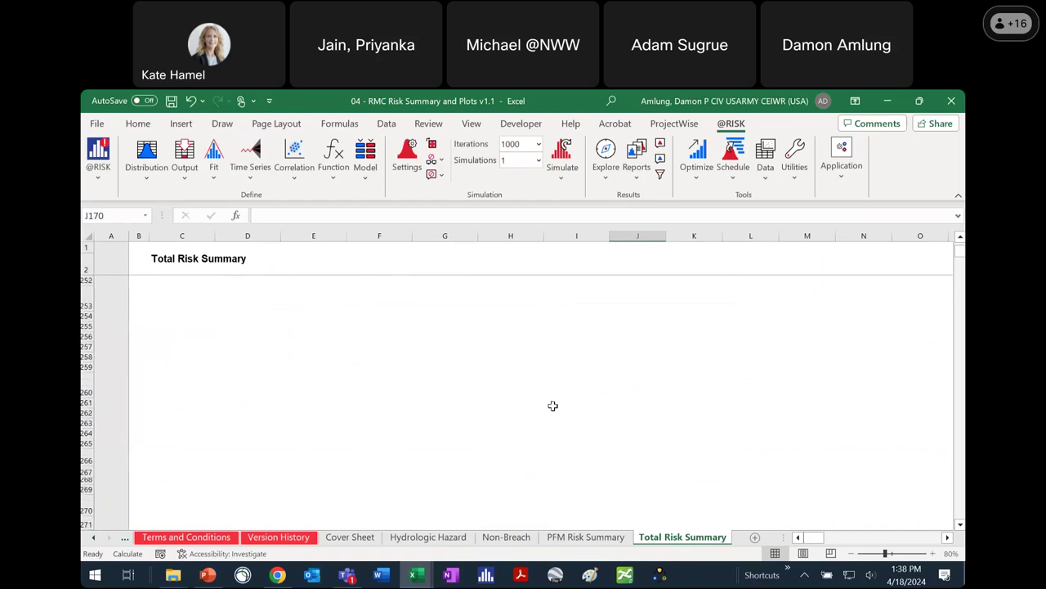
left_click(556, 404)
scroll(610, 412, "down", 1)
scroll(614, 417, "down", 1)
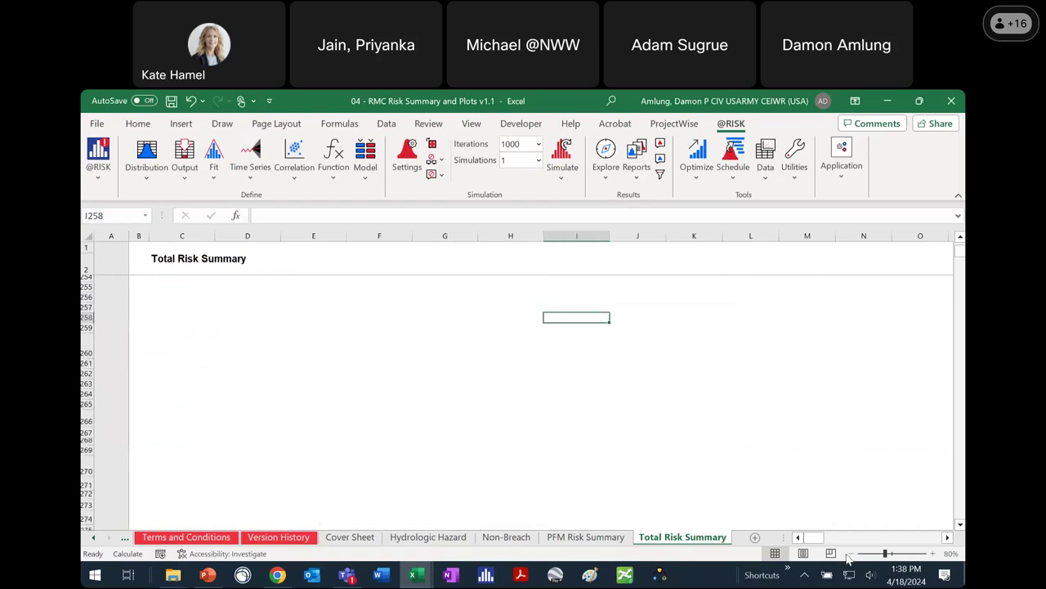
left_click(934, 555)
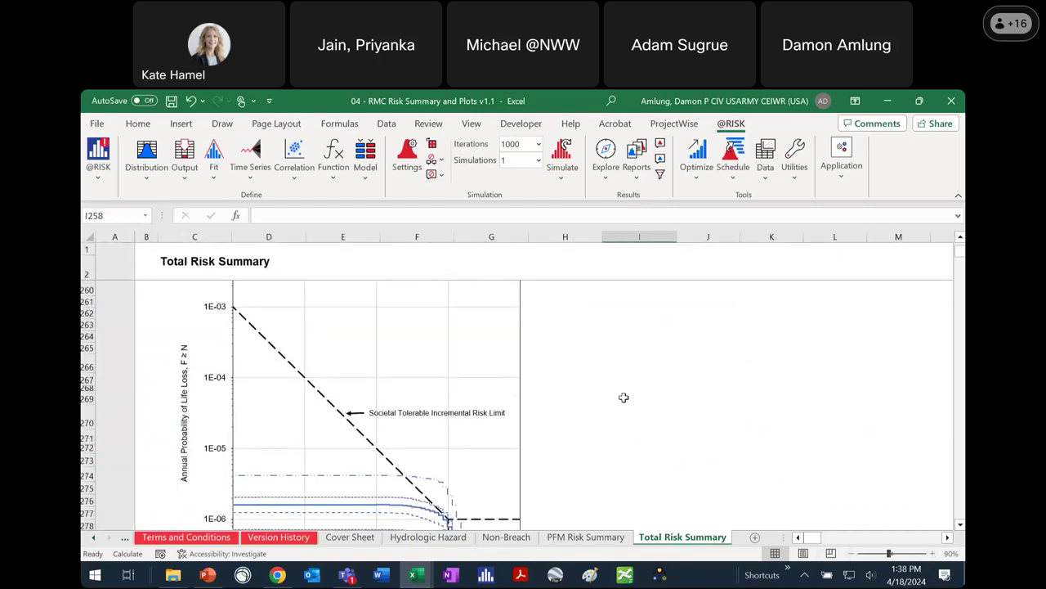
scroll(624, 397, "down", 3)
scroll(511, 439, "down", 1)
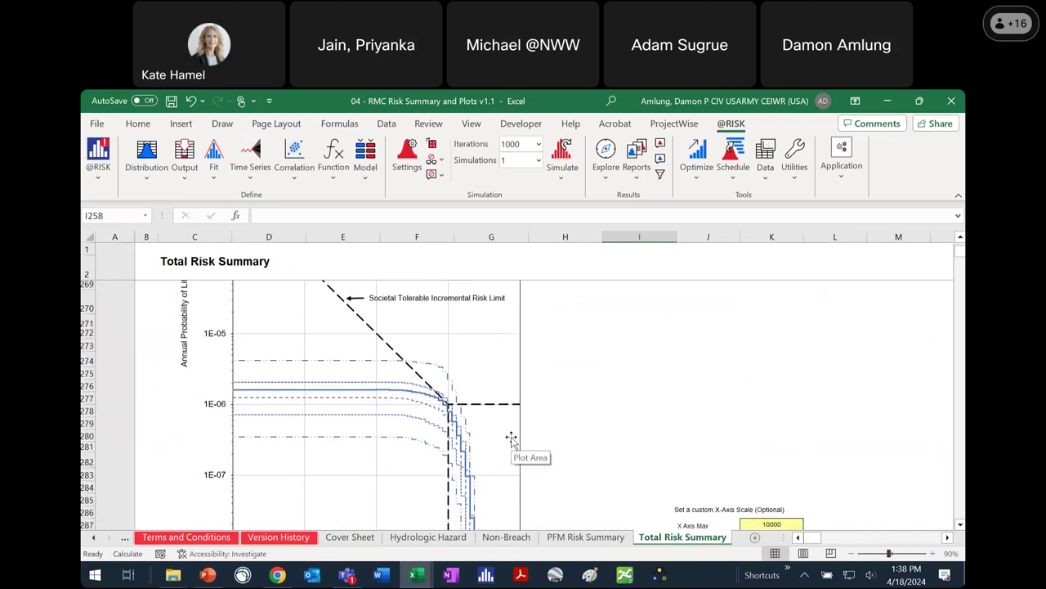
scroll(429, 404, "down", 6)
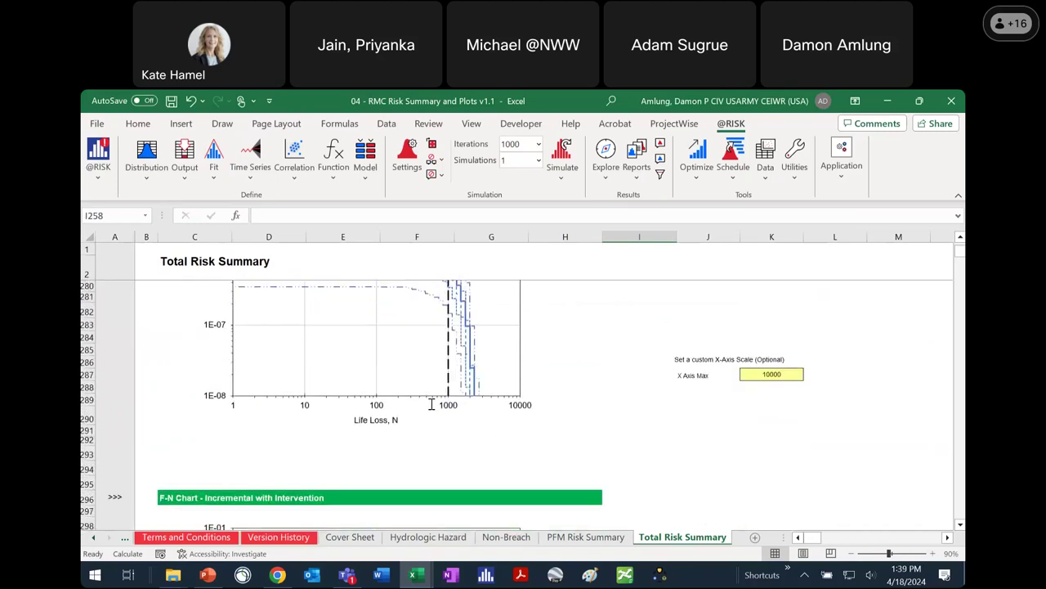
scroll(432, 409, "down", 14)
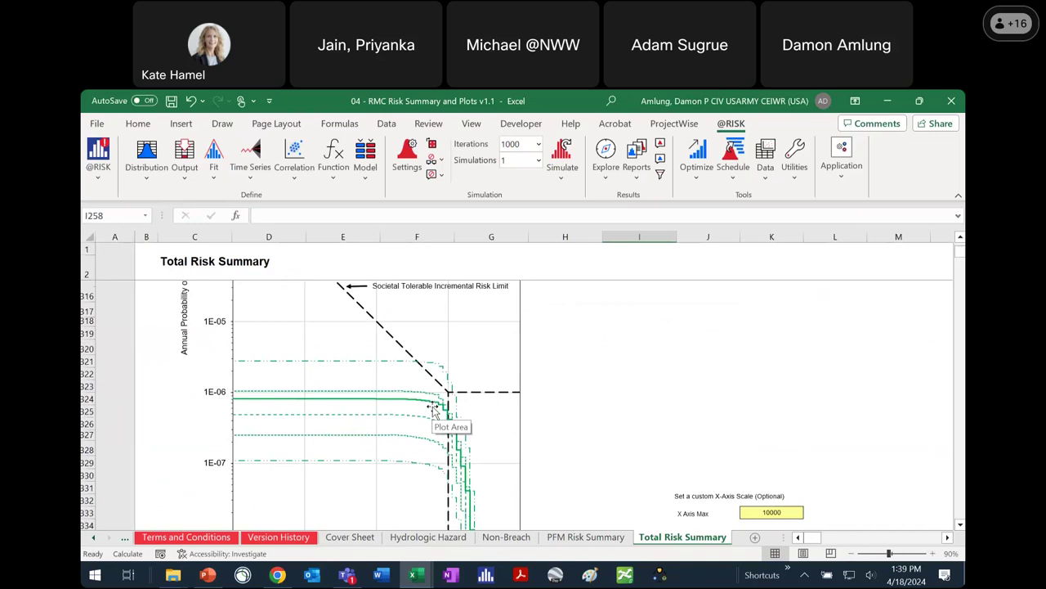
scroll(434, 409, "down", 15)
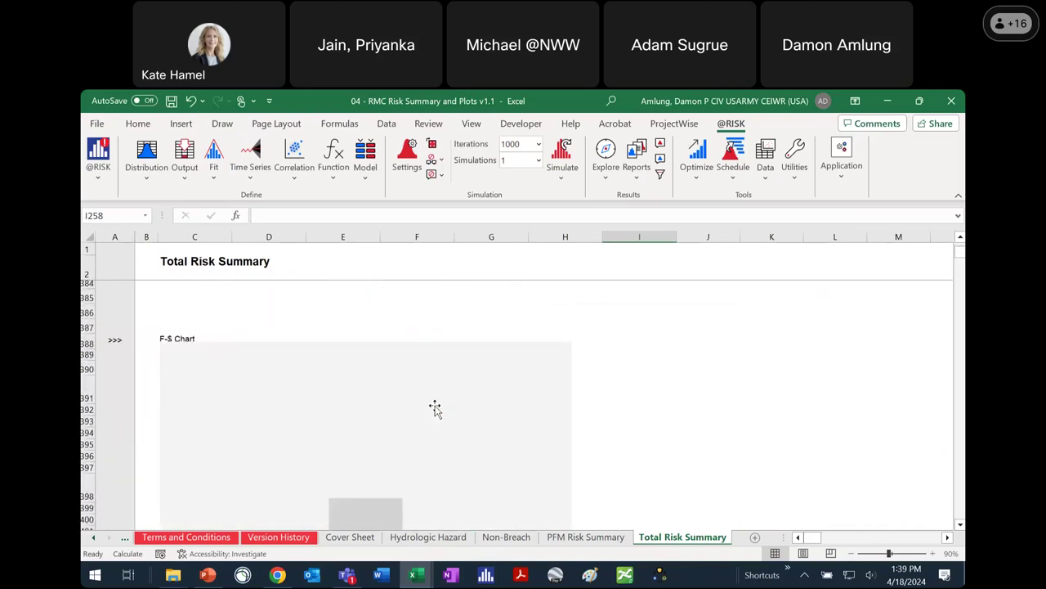
Step: Review the F-$ chart, the cumulative distribution for annual probability of failure, and its plot versus peak stage
scroll(438, 407, "down", 4)
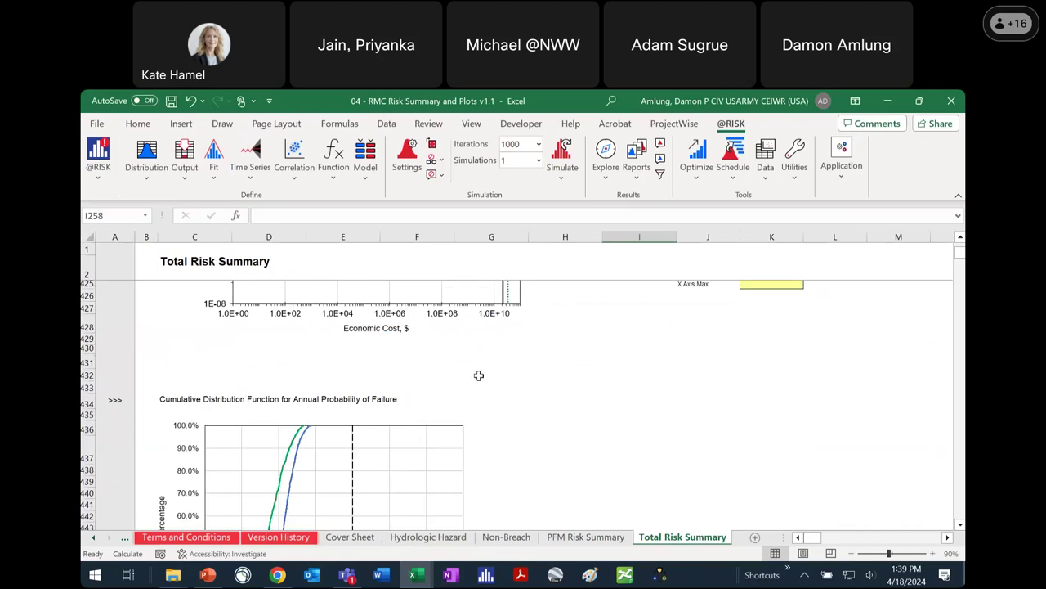
scroll(574, 424, "down", 2)
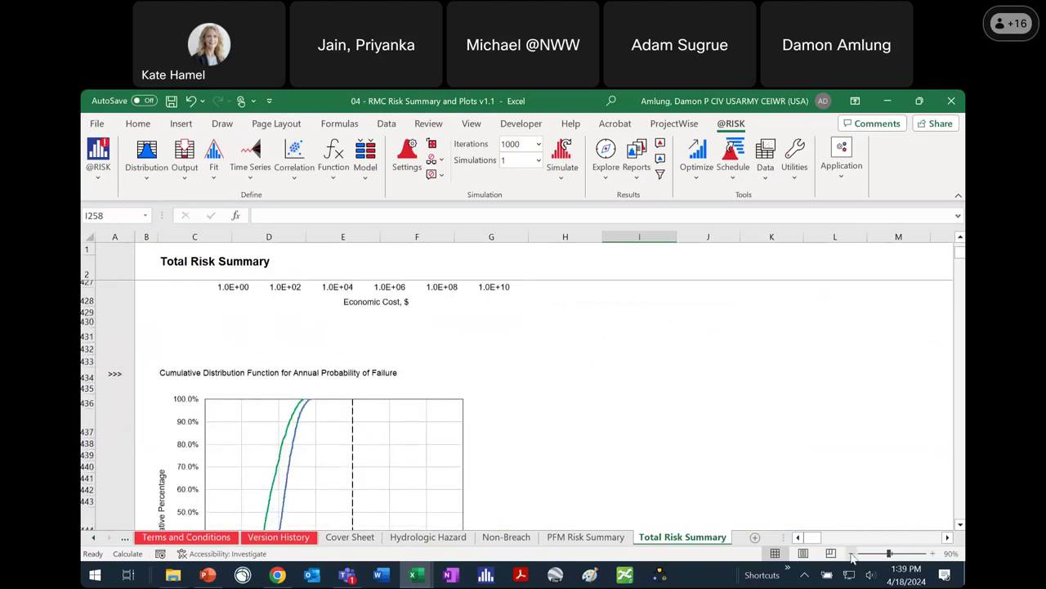
left_click_drag(889, 553, 877, 554)
scroll(652, 429, "down", 1)
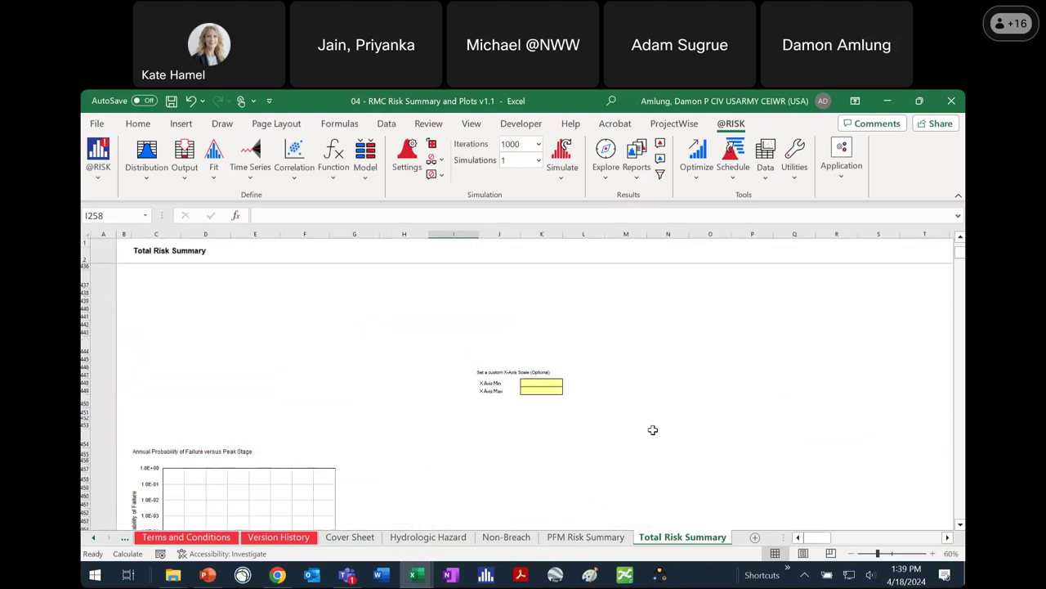
left_click(695, 408)
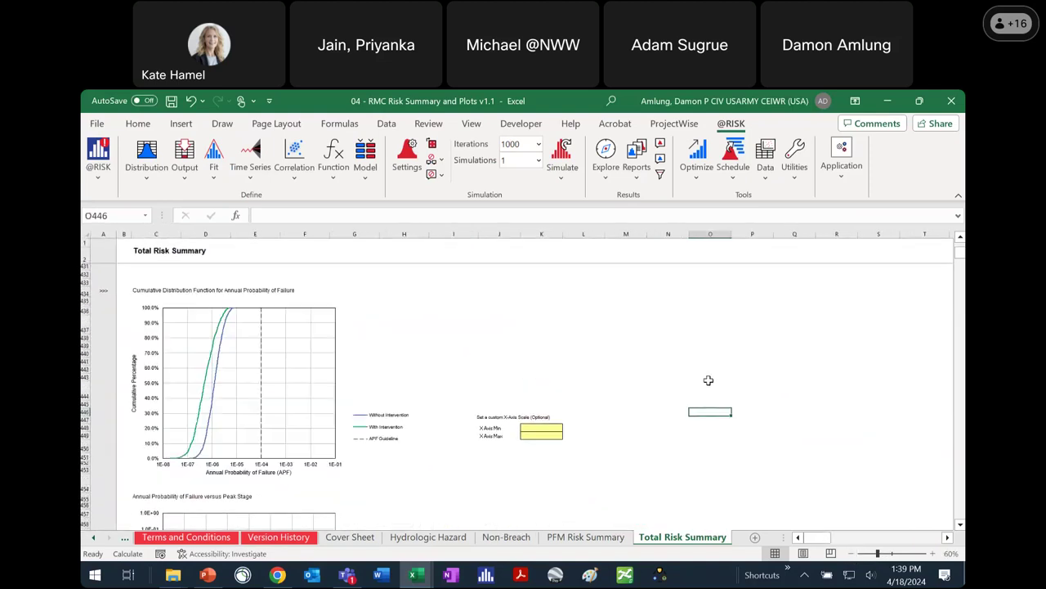
scroll(705, 383, "down", 2)
scroll(245, 344, "down", 8)
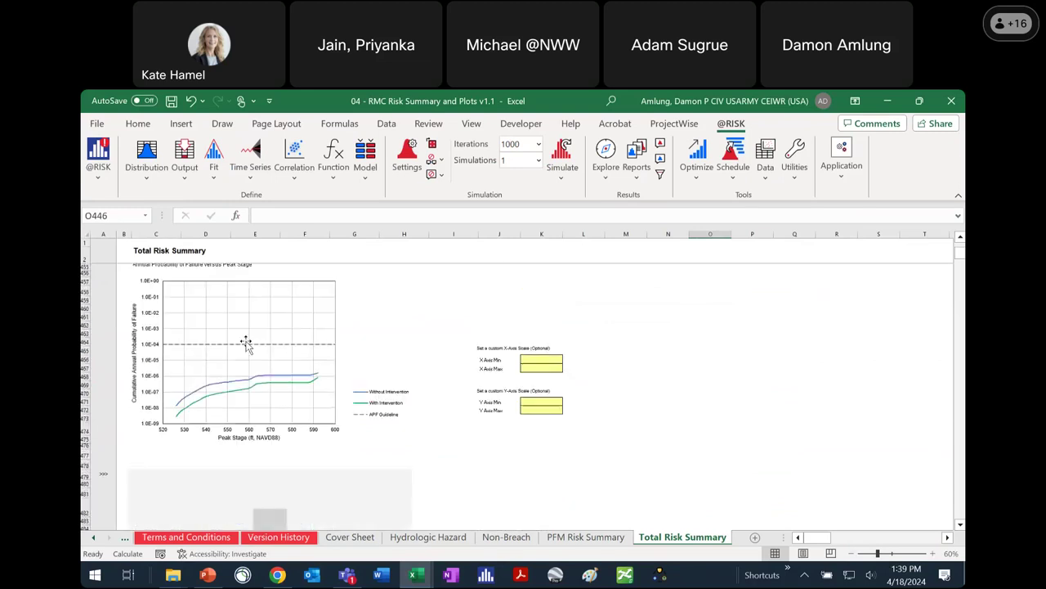
Step: Examine the cumulative distribution for average annual life loss and the cumulative average annual life loss versus peak stage
left_click(933, 553)
left_click(933, 553)
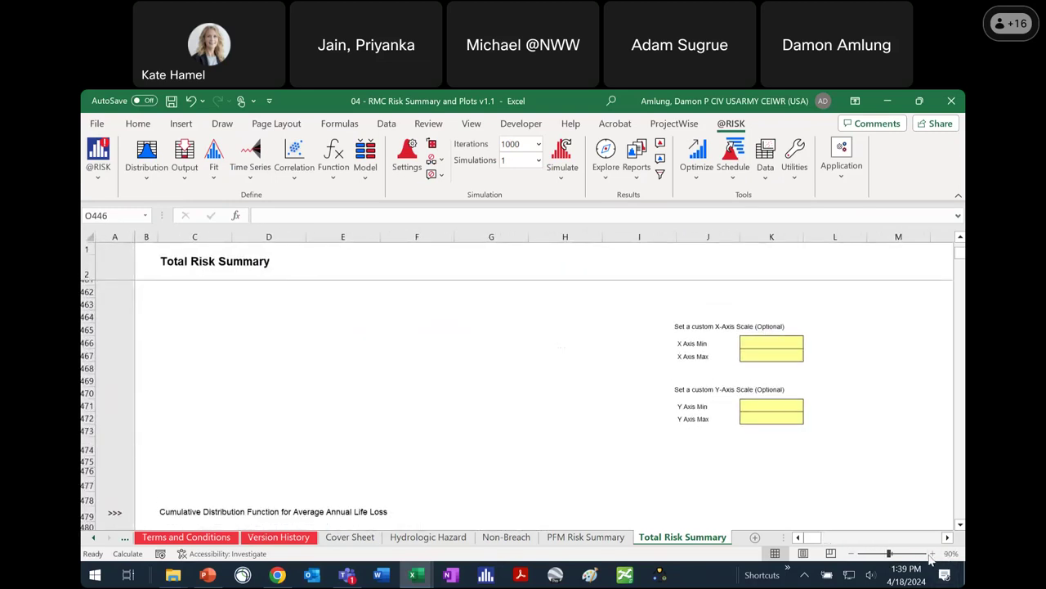
left_click(933, 554)
left_click(933, 553)
scroll(456, 408, "down", 14)
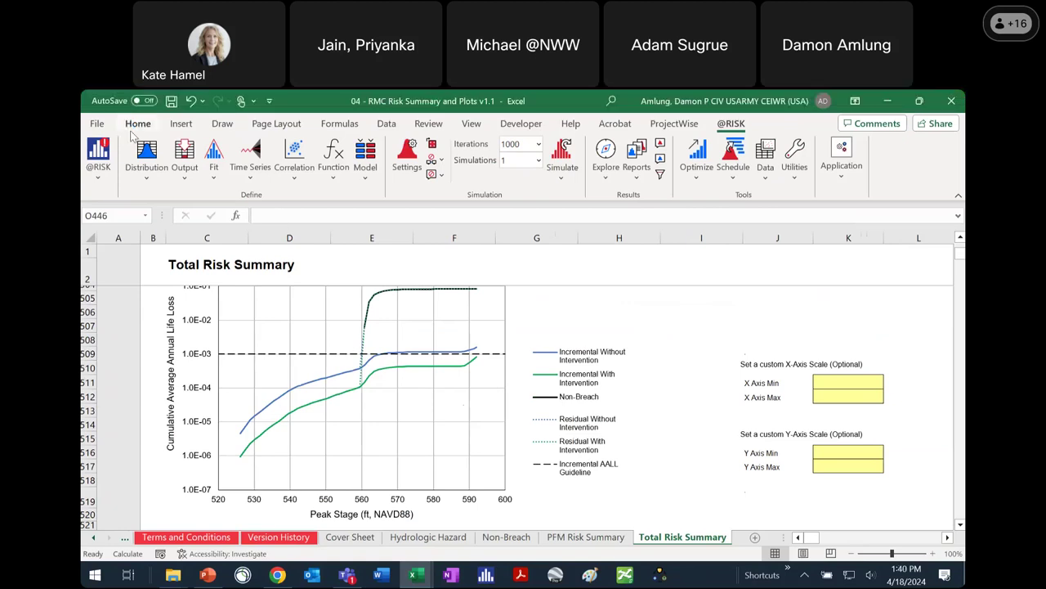
left_click(96, 124)
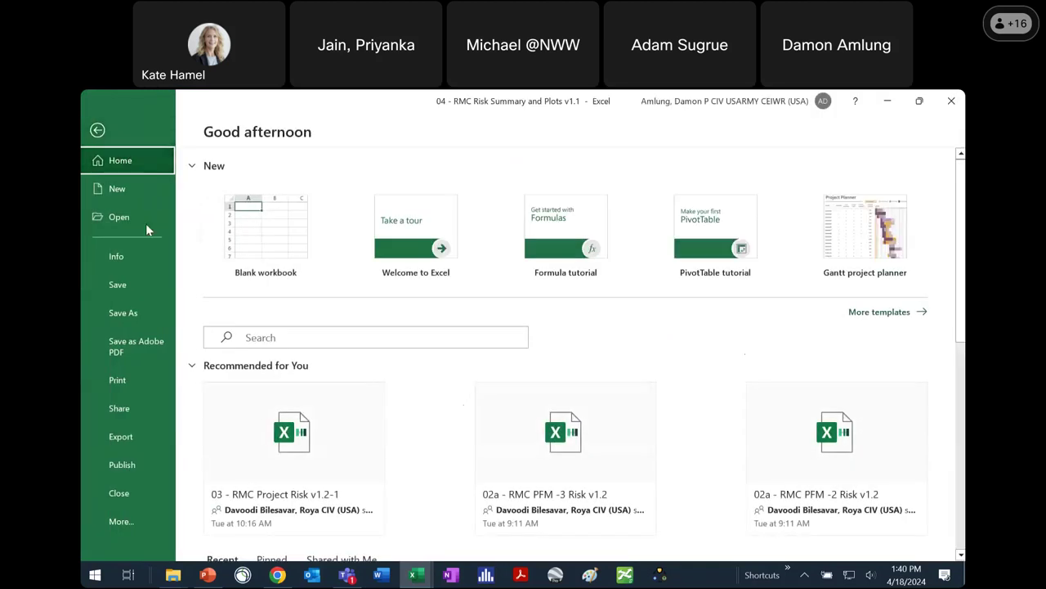
left_click(150, 378)
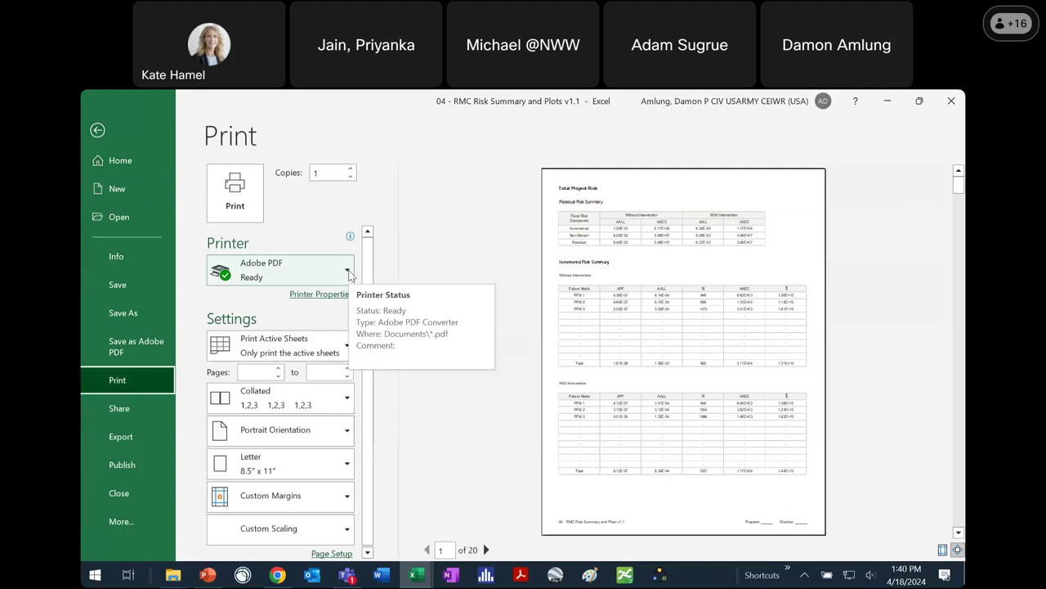
left_click(348, 272)
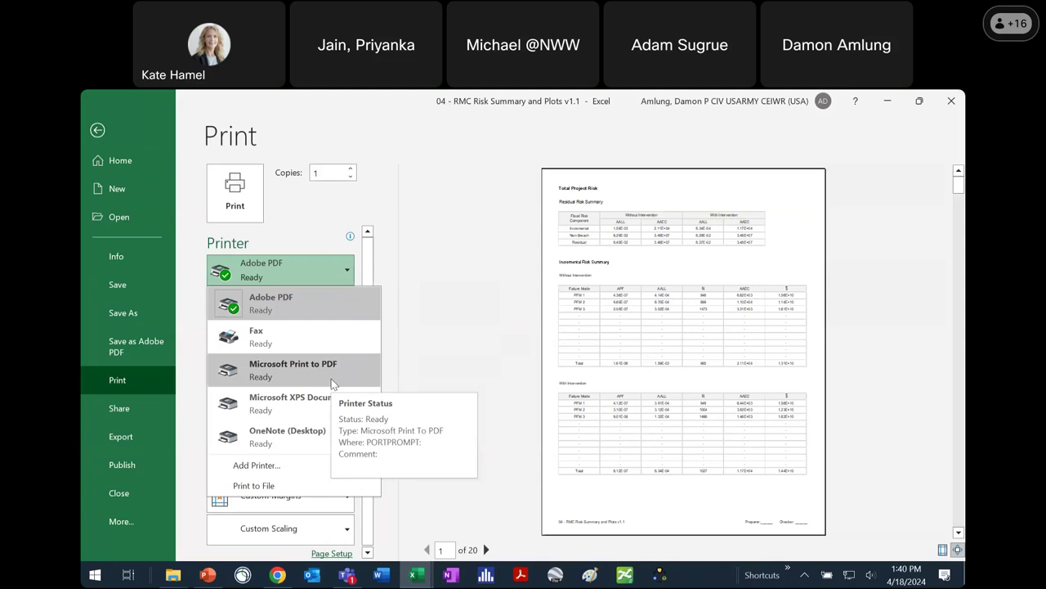
key("Escape")
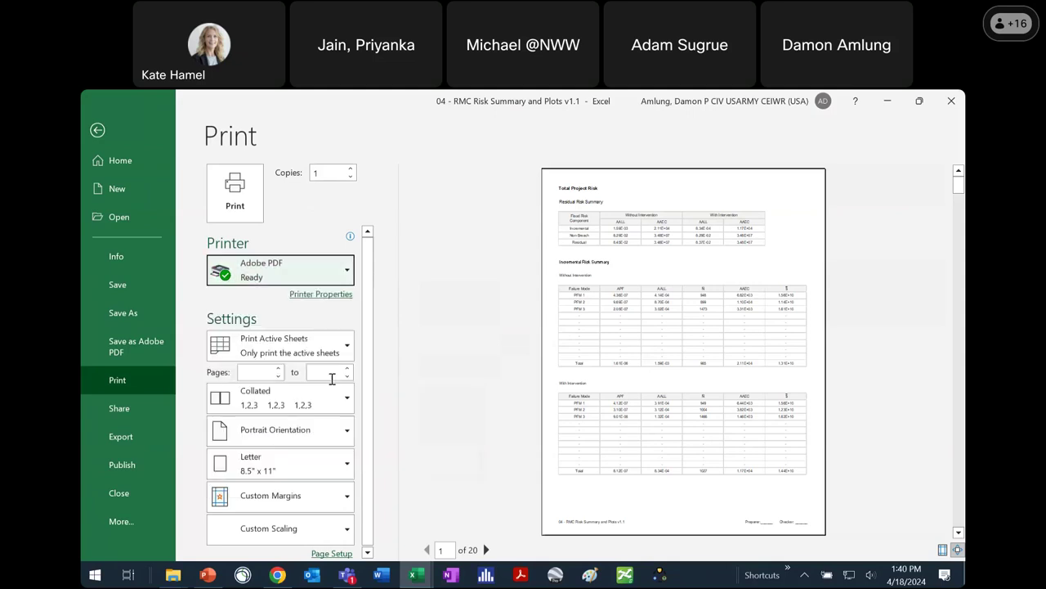
key("Escape")
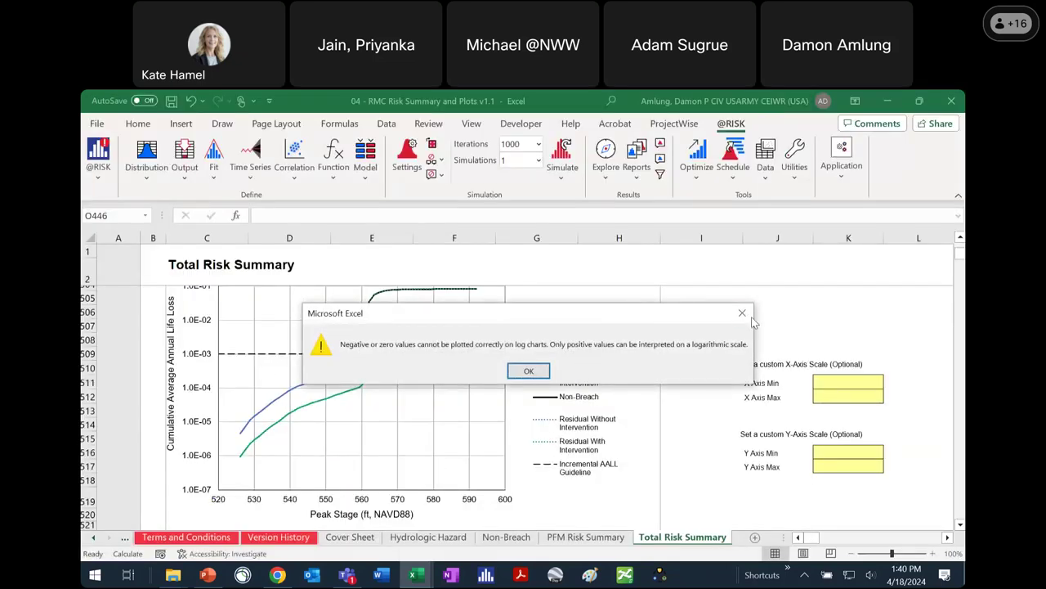
key("Return")
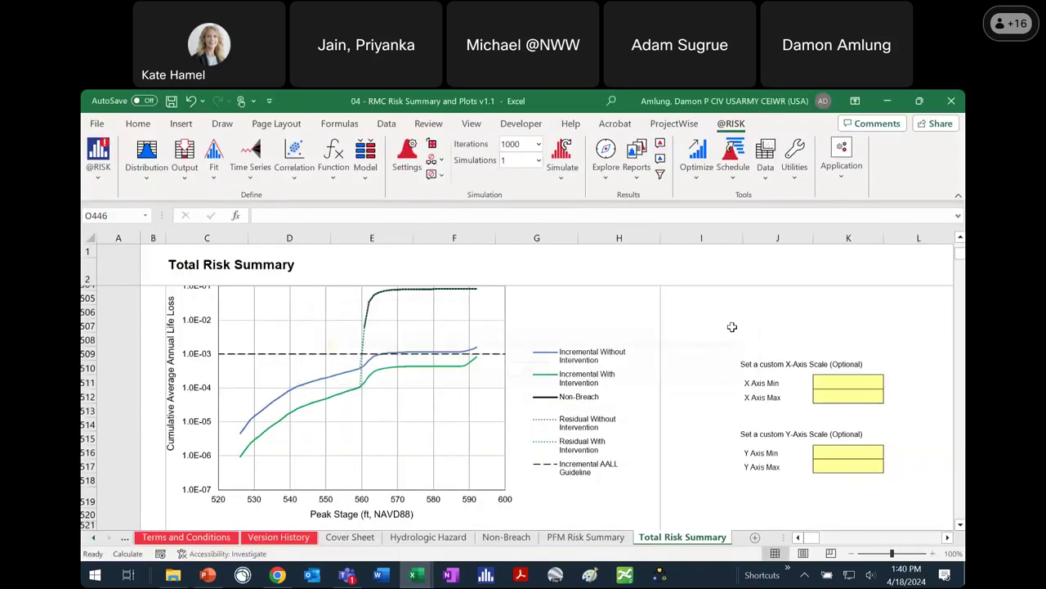
Step: Group the Cover Sheet, Hydrologic Hazard, Non-Breach, PFM Risk Summary and Total Risk Summary sheets
left_click(357, 543)
left_click(440, 543, "ctrl")
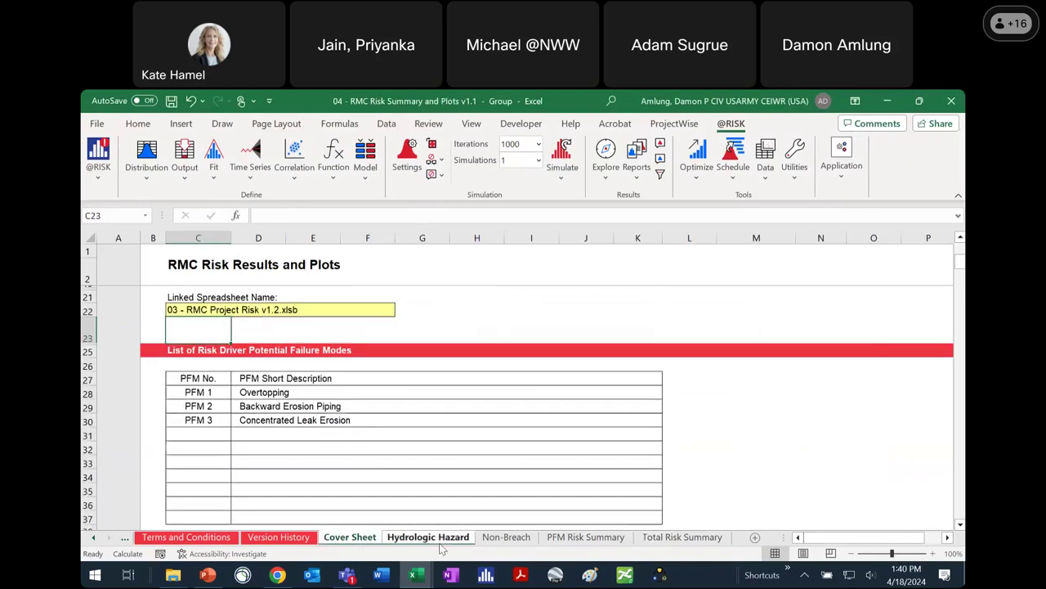
left_click(507, 538, "ctrl")
left_click(587, 539, "ctrl")
left_click(670, 538, "ctrl")
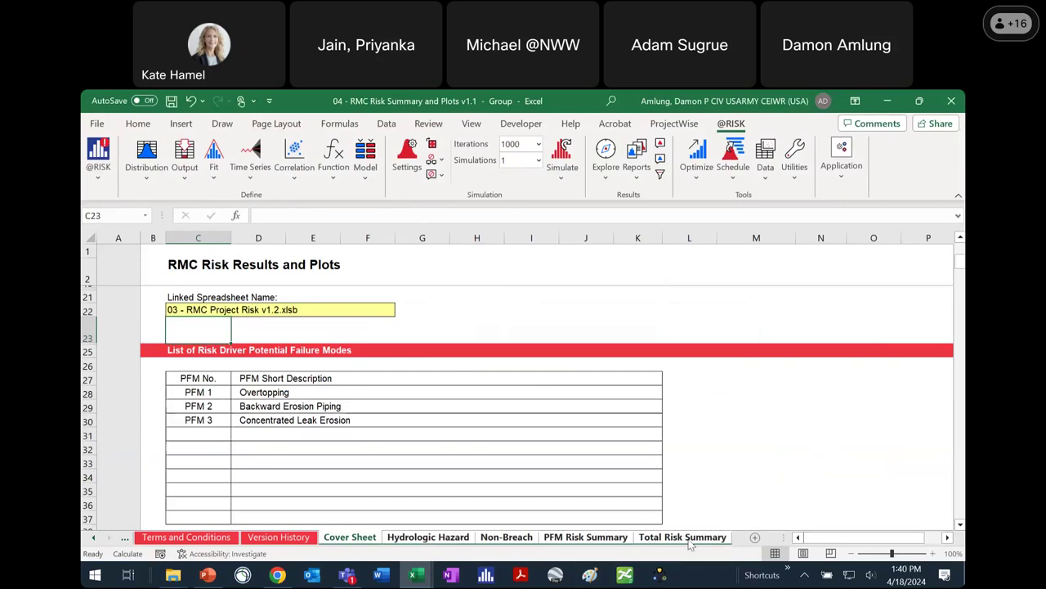
Step: Print the grouped sheets with the Microsoft Print to PDF printer
left_click(97, 124)
left_click(130, 380)
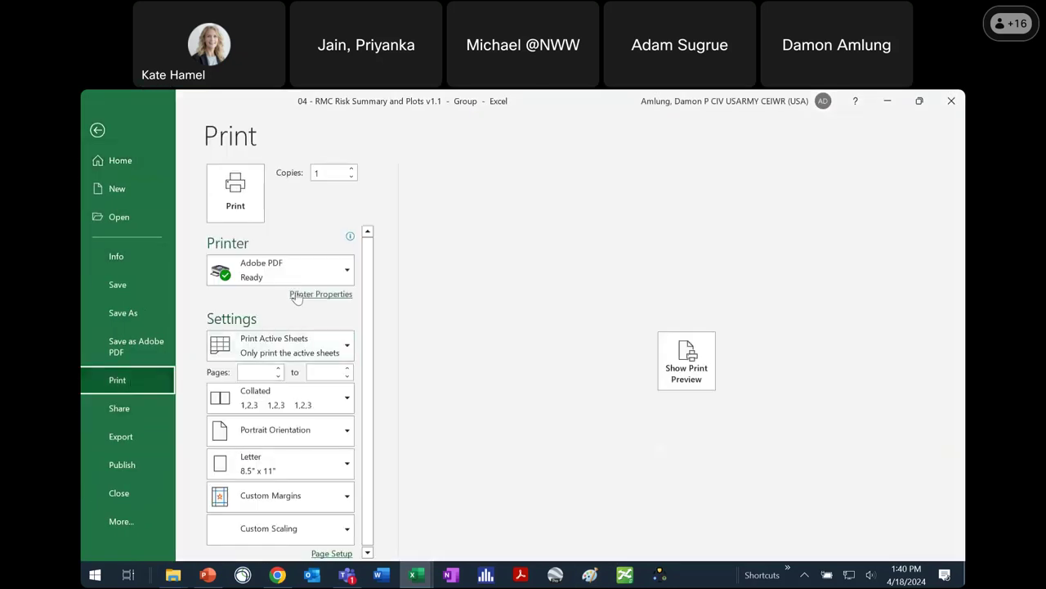
left_click(338, 276)
left_click(318, 366)
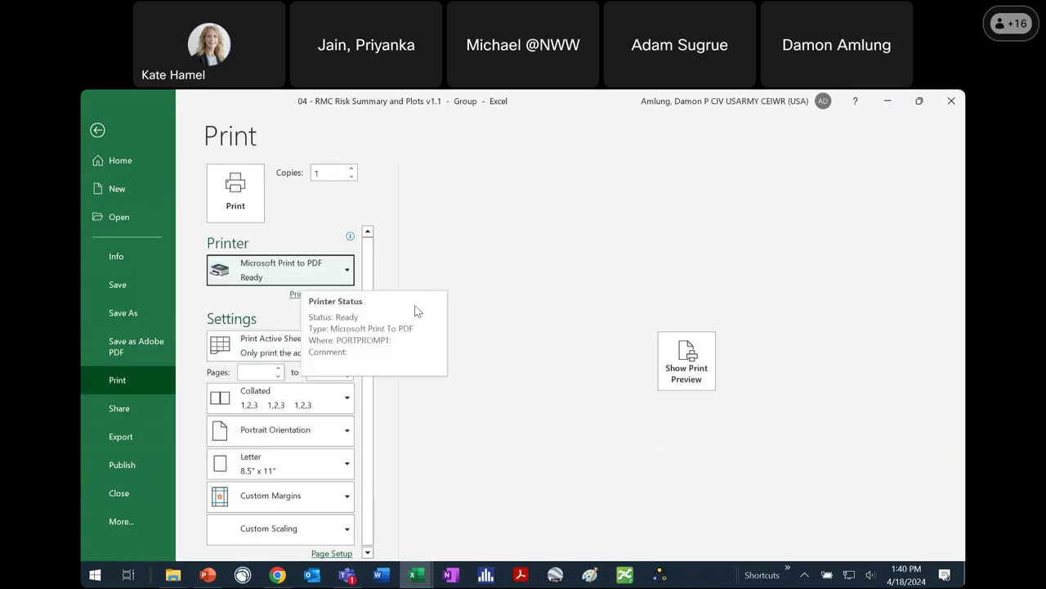
left_click(244, 188)
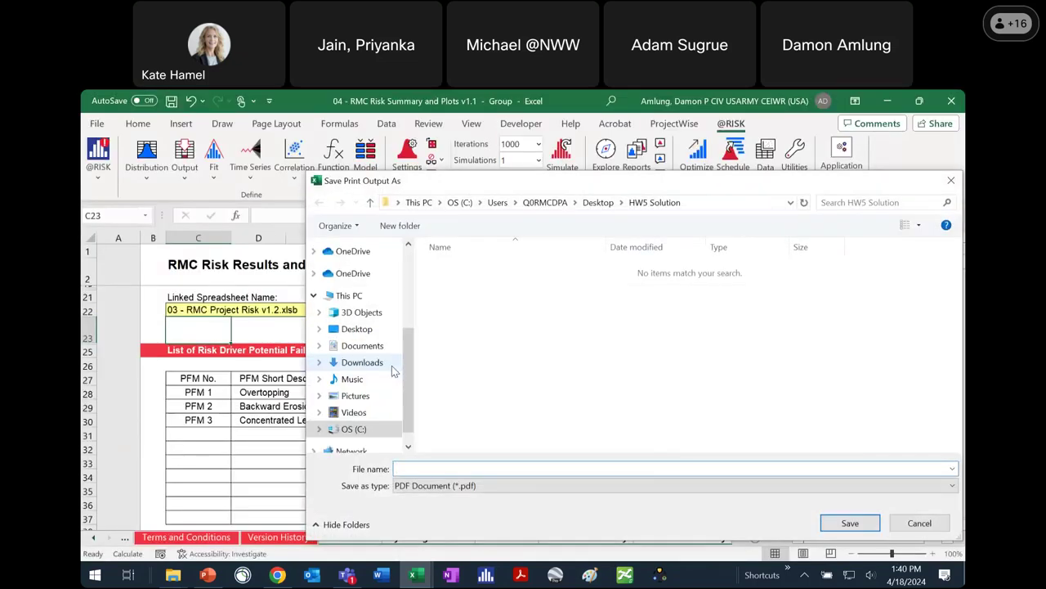
Step: Save the PDF output as "Solution 5" in the HW5 Solution folder, dismiss the chart warnings and minimize the workbook
type("Solution 5")
key("Return")
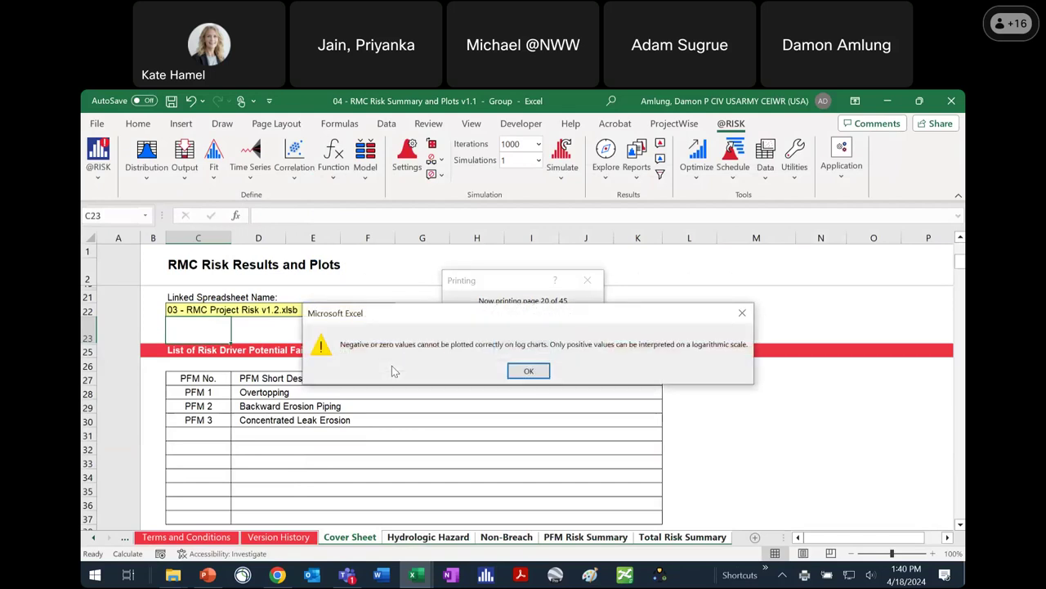
left_click(528, 371)
left_click(528, 371)
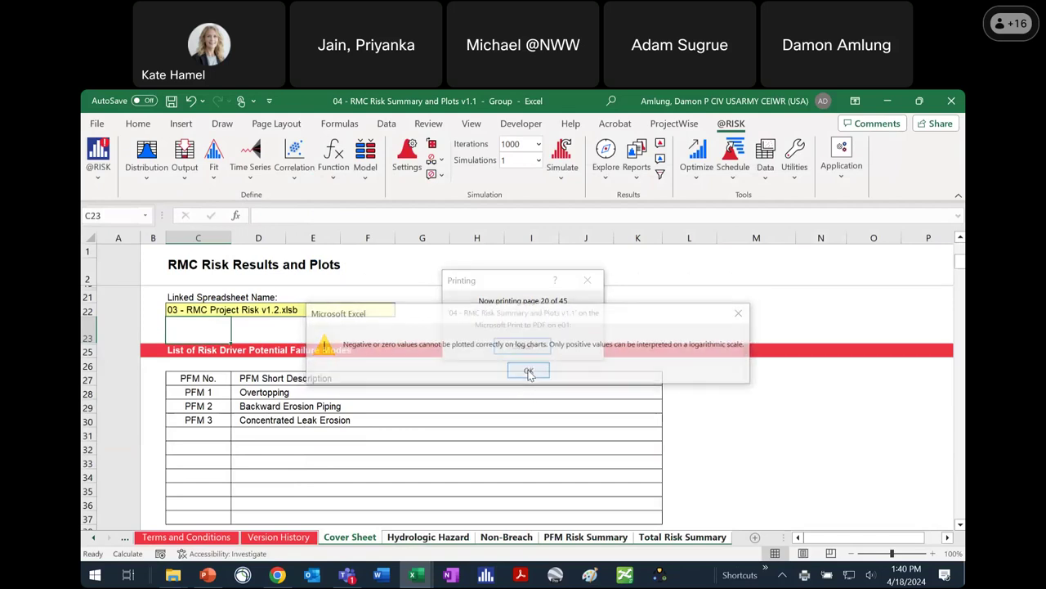
left_click(528, 371)
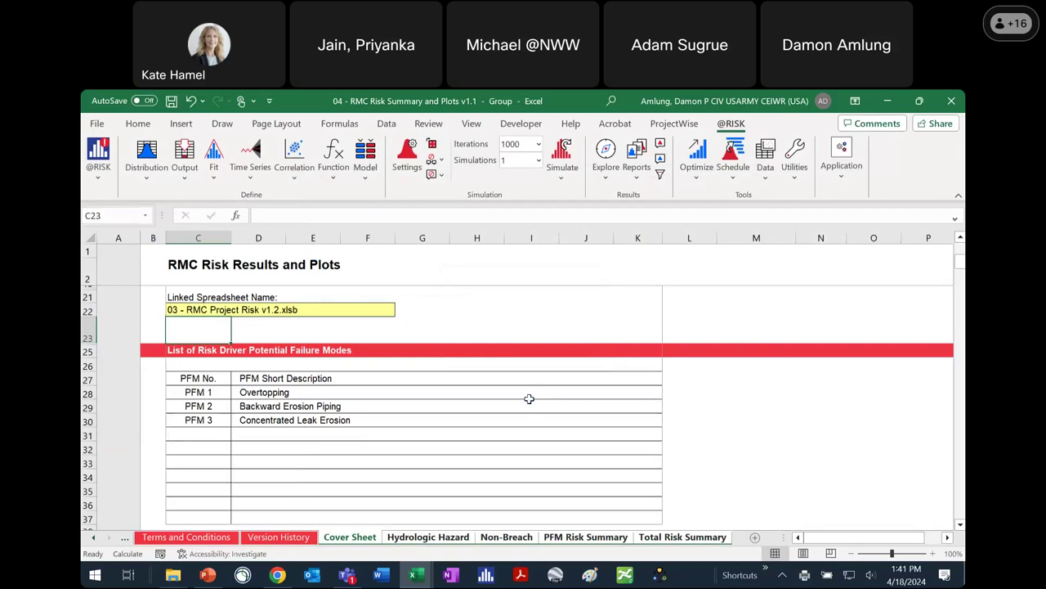
left_click(888, 101)
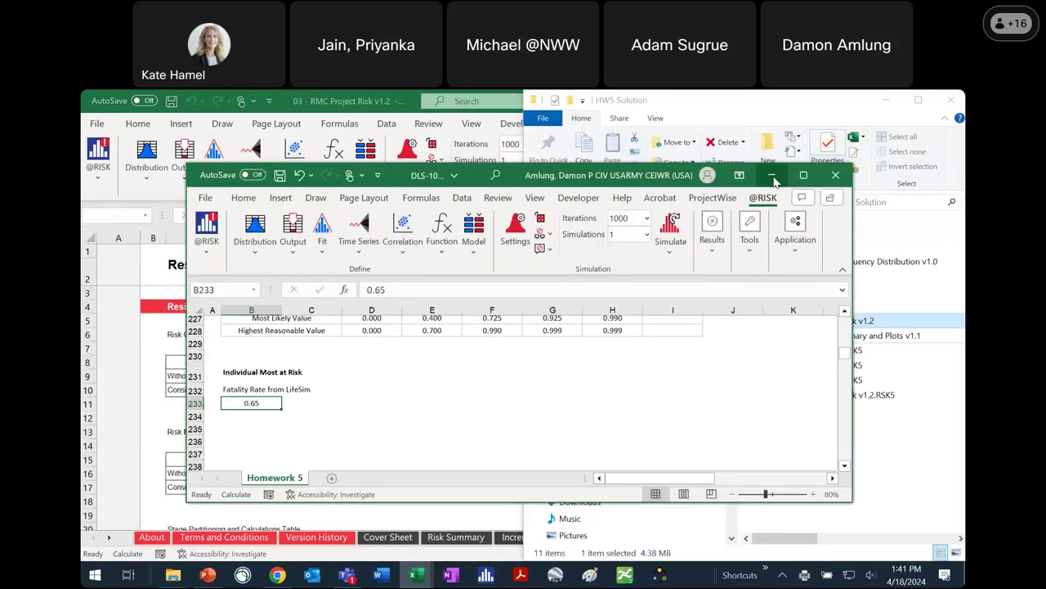
Step: Minimize the homework workbook, open the Solution 5 PDF from the HW5 Solution folder and fit one full page in the view
left_click(773, 176)
left_click(813, 248)
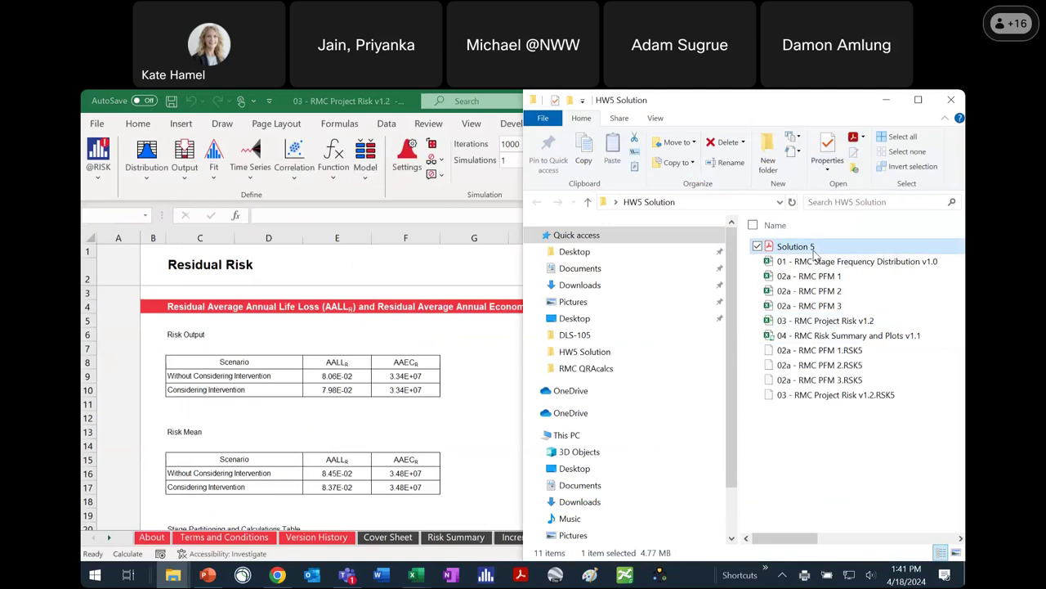
double_click(815, 255)
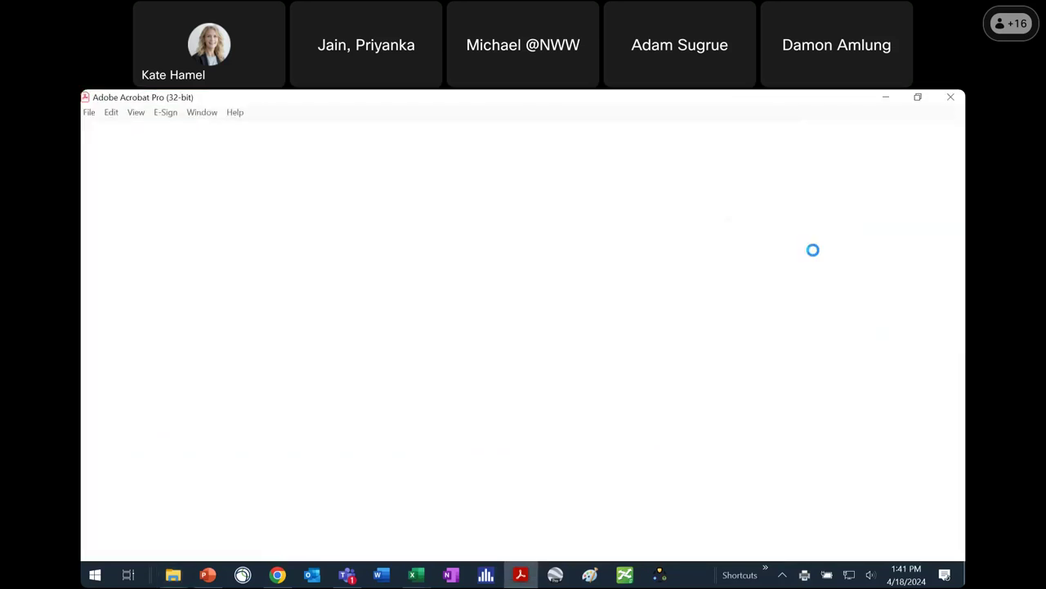
left_click(568, 160)
left_click(584, 201)
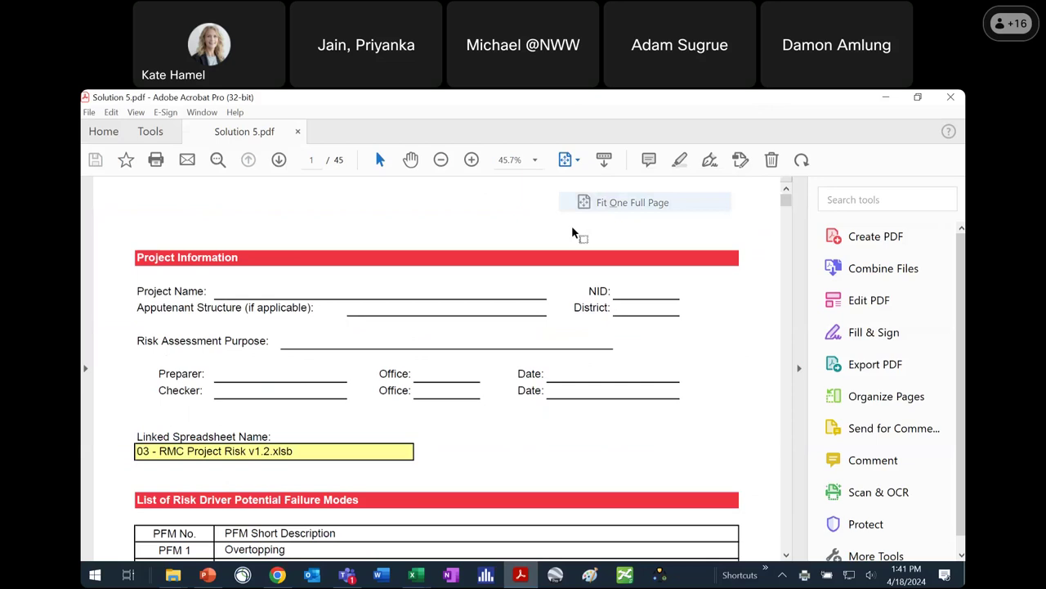
Step: Review the printed hydrologic loading, non-breach risk and breach life loss and economic cost pages of the Solution 5 PDF
scroll(507, 296, "down", 1)
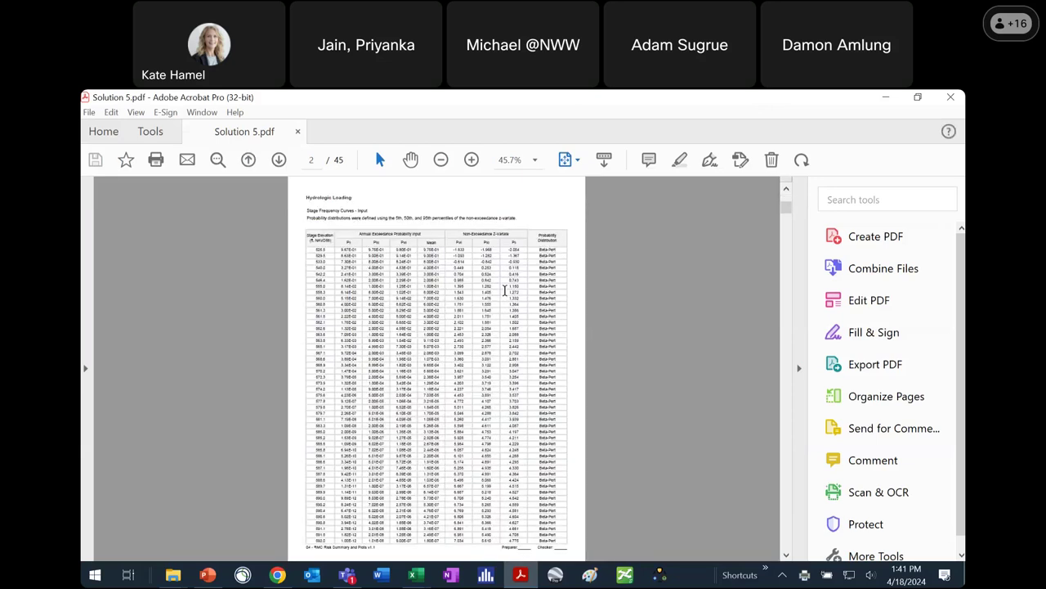
scroll(504, 293, "down", 1)
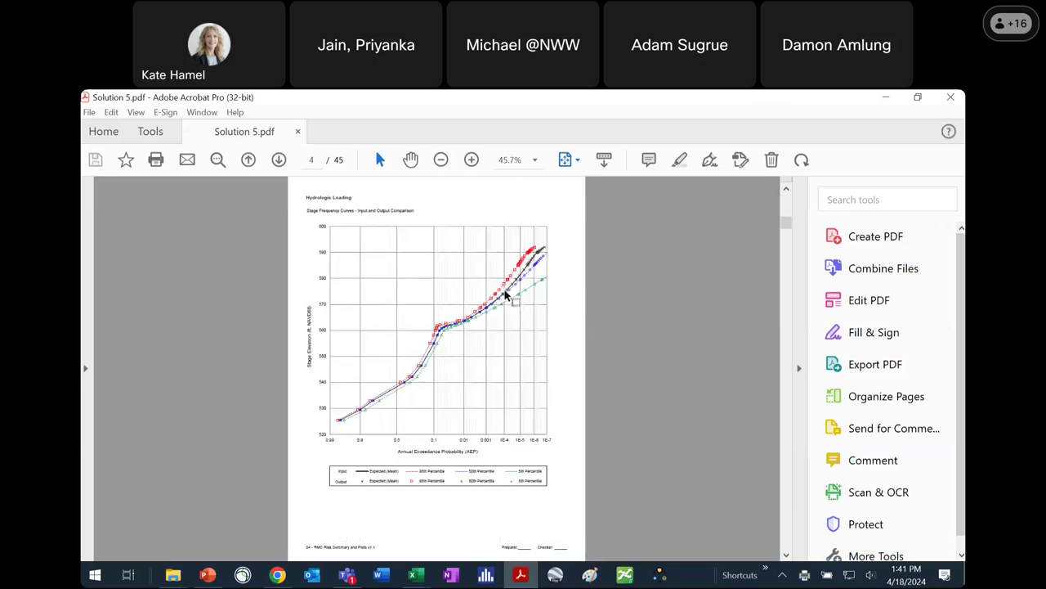
scroll(504, 296, "down", 3)
scroll(505, 296, "down", 4)
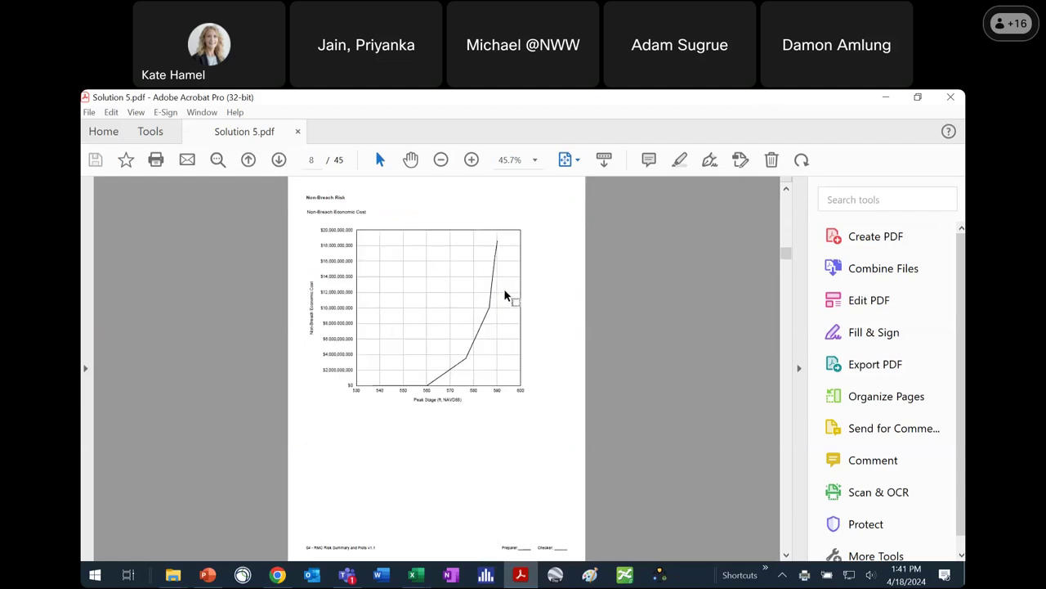
scroll(505, 296, "down", 2)
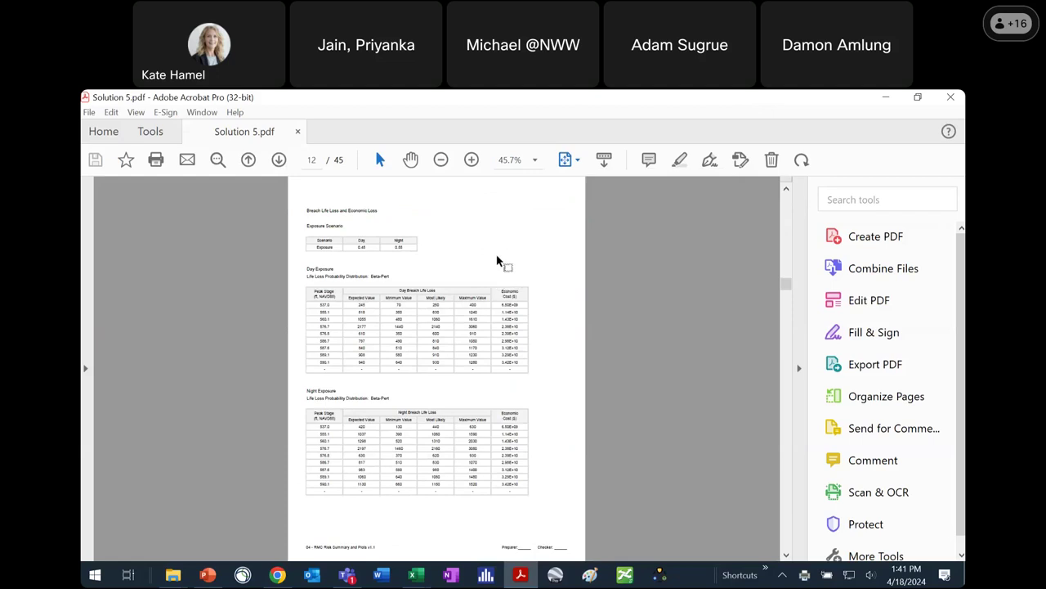
scroll(435, 269, "down", 3)
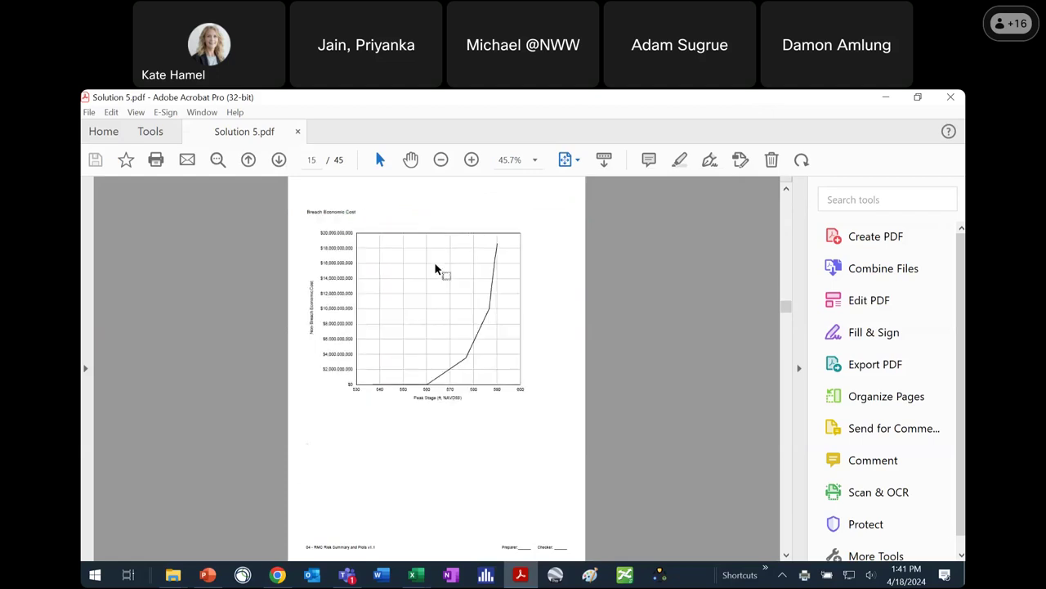
Step: Switch to the 04 - RMC Risk Summary and Plots v1.1 workbook and examine the PFM selection and heading on the PFM Risk Summary sheet
mouse_move(415, 575)
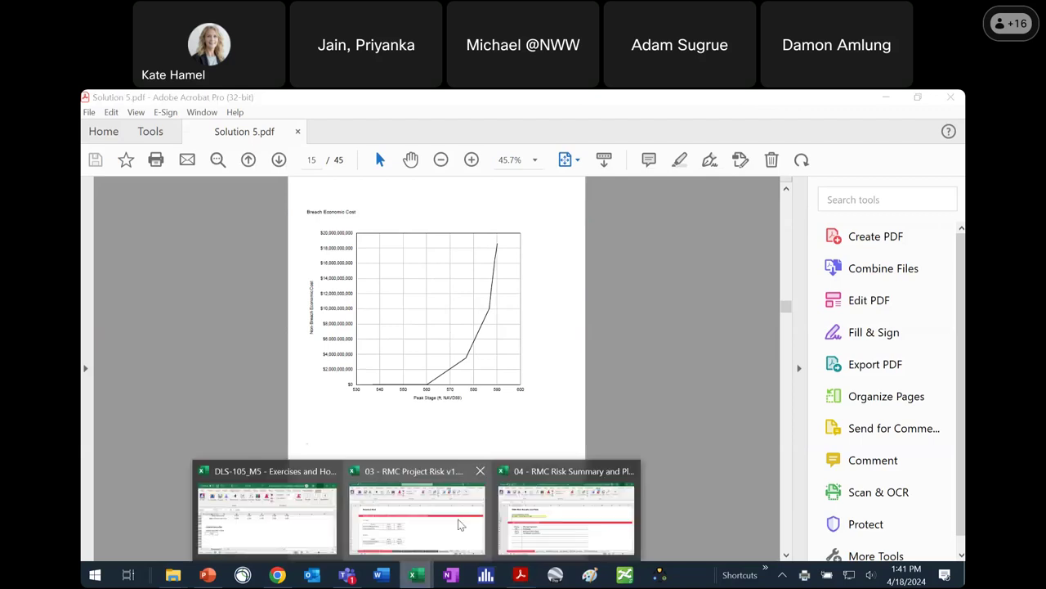
left_click(593, 507)
scroll(434, 303, "up", 5)
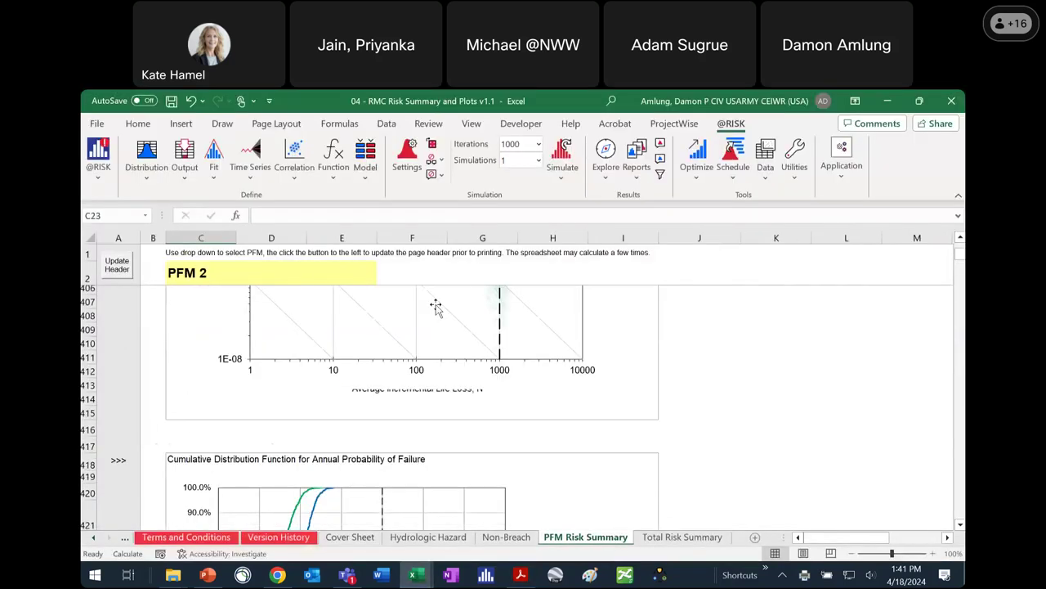
scroll(356, 325, "up", 20)
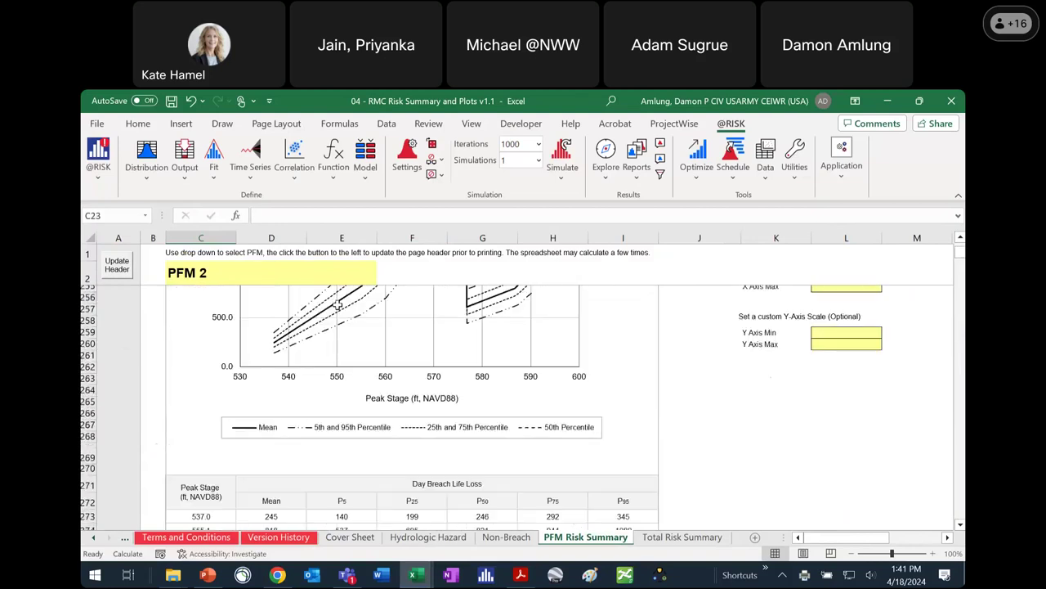
scroll(339, 305, "up", 20)
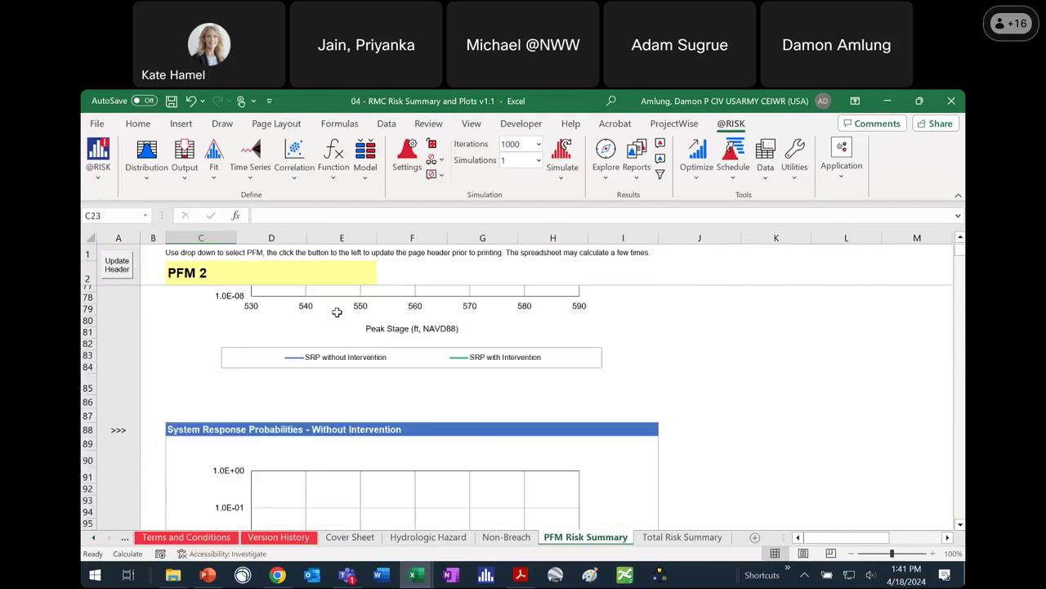
scroll(337, 311, "up", 15)
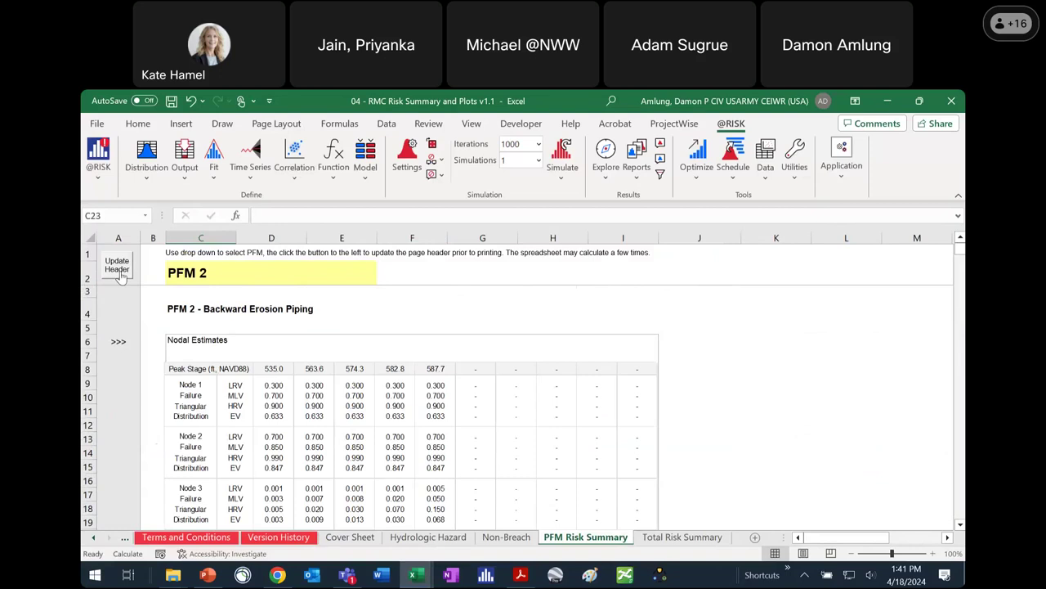
left_click_drag(266, 308, 350, 316)
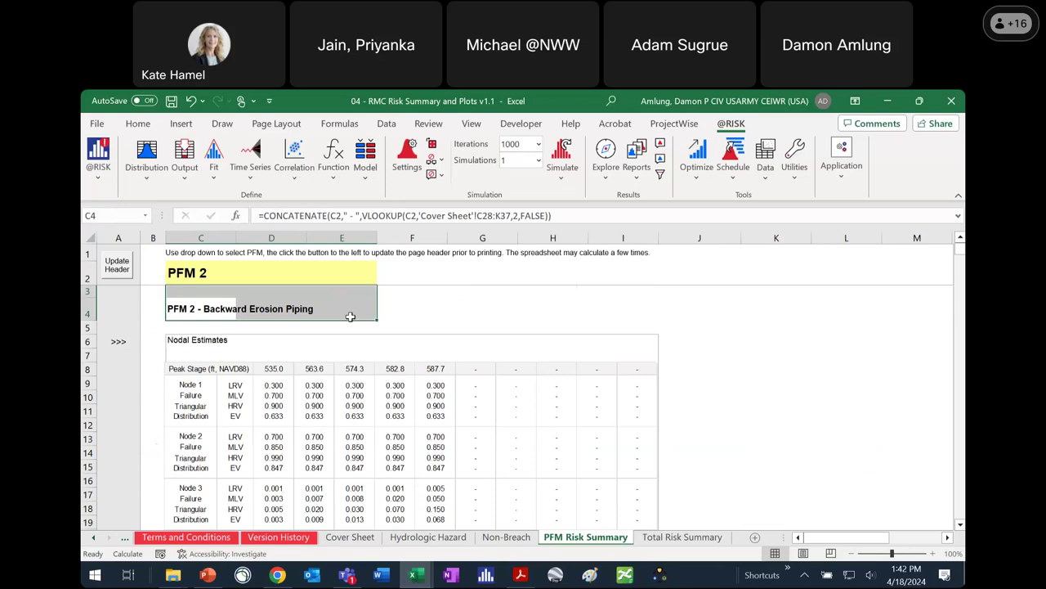
Step: Return to the Solution 5 PDF and examine the Total Project Risk chart with uncertainty scatter on page 26 up close
left_click(520, 575)
scroll(528, 394, "down", 6)
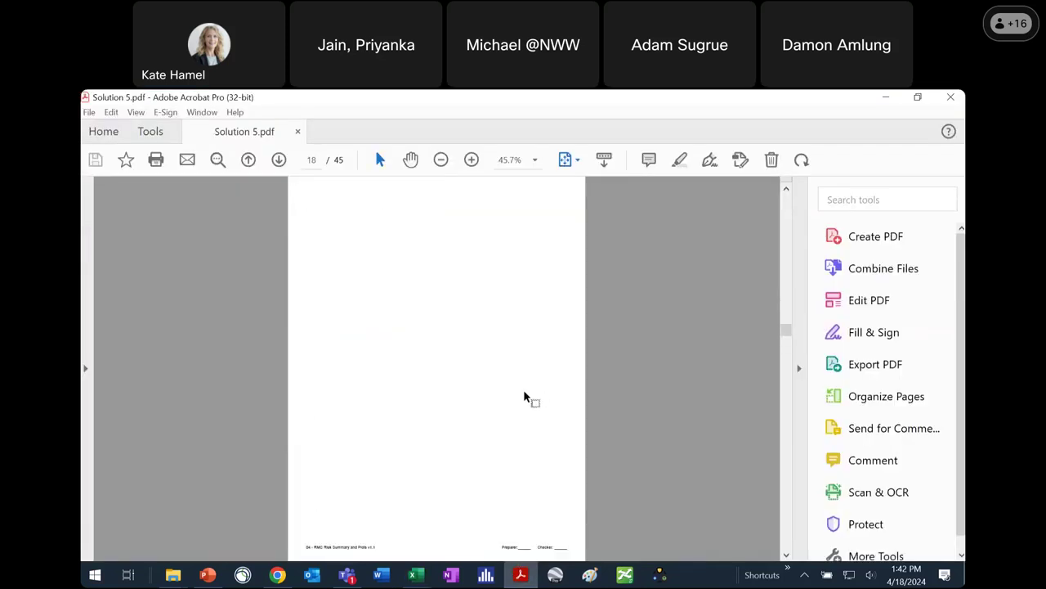
scroll(528, 398, "down", 2)
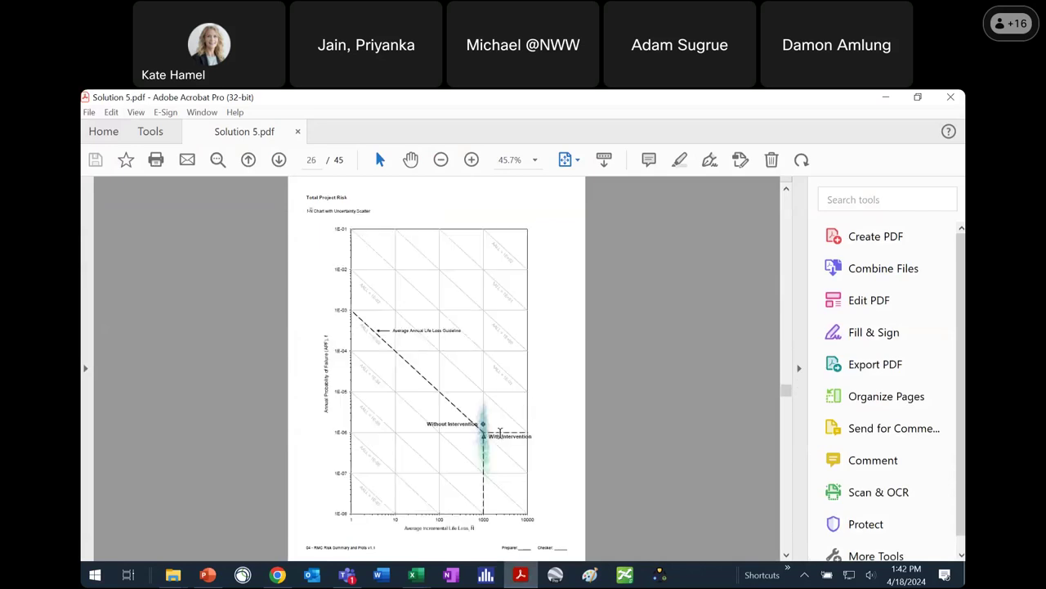
scroll(519, 428, "up", 4)
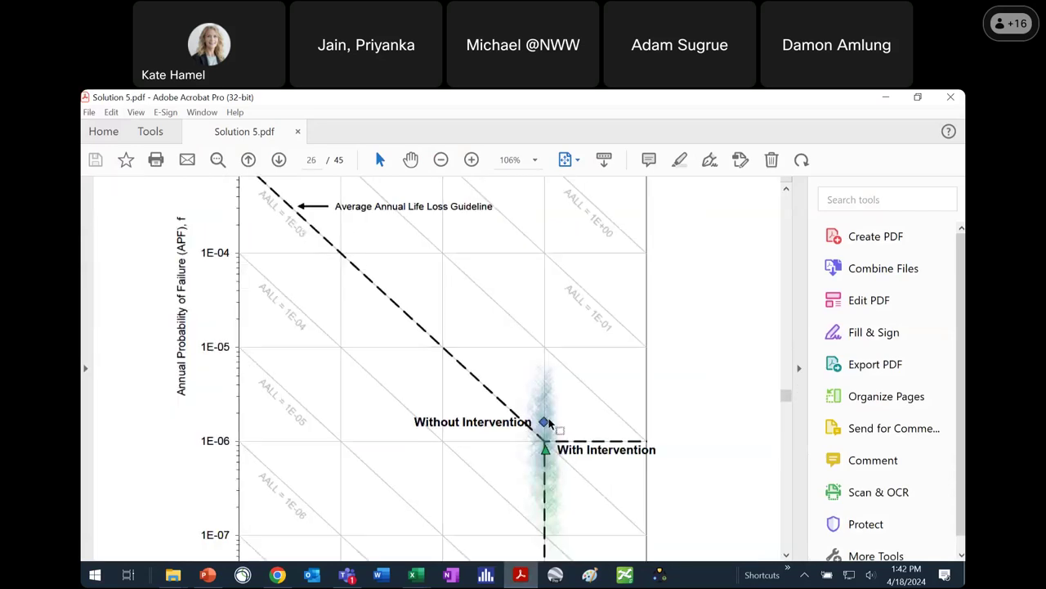
scroll(549, 427, "down", 3)
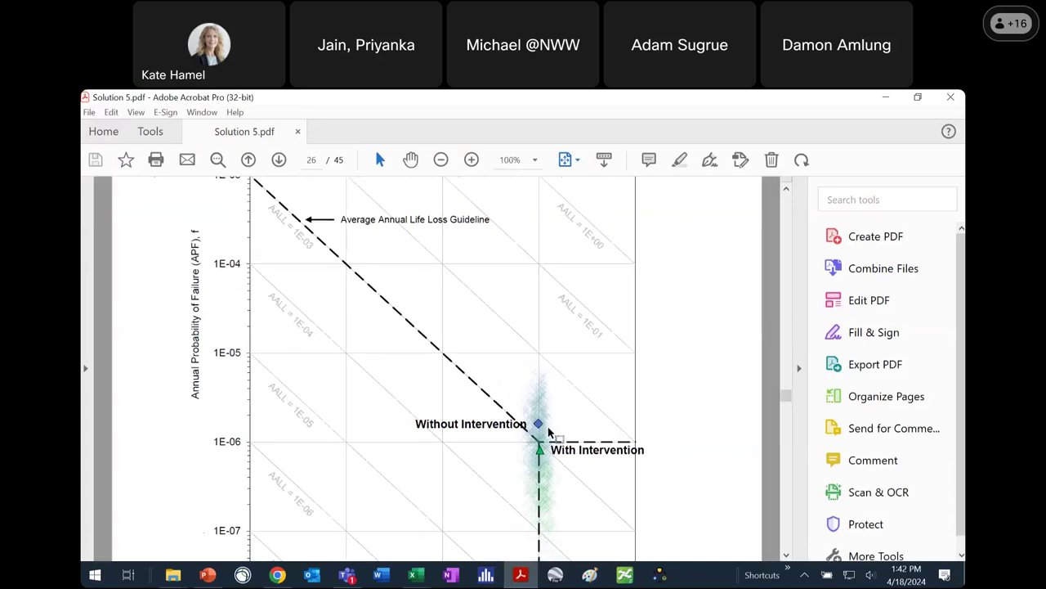